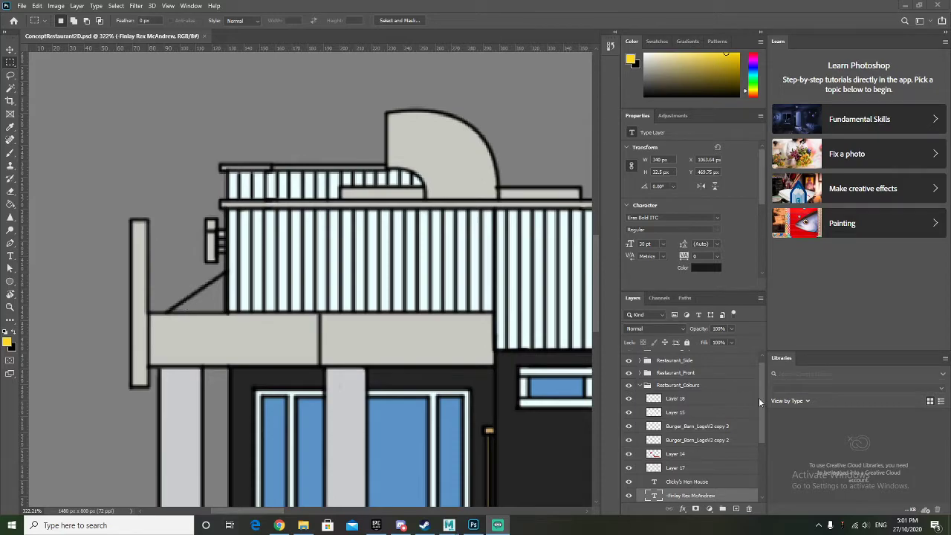
Check Layer 9 in the Restaurant_Side group and Layer 14 by toggling their visibility to find the layer holding the red fills
left_click(640, 369)
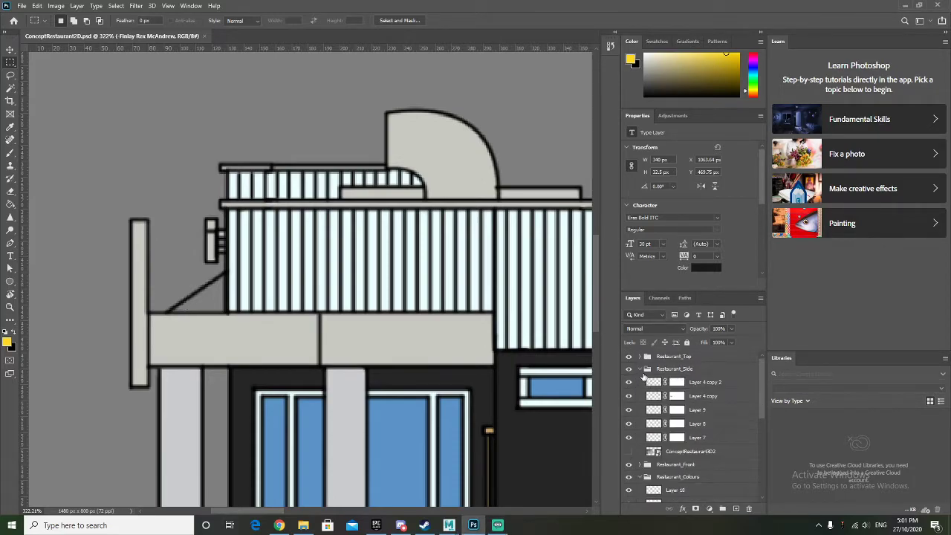
left_click(631, 411)
left_click(631, 411)
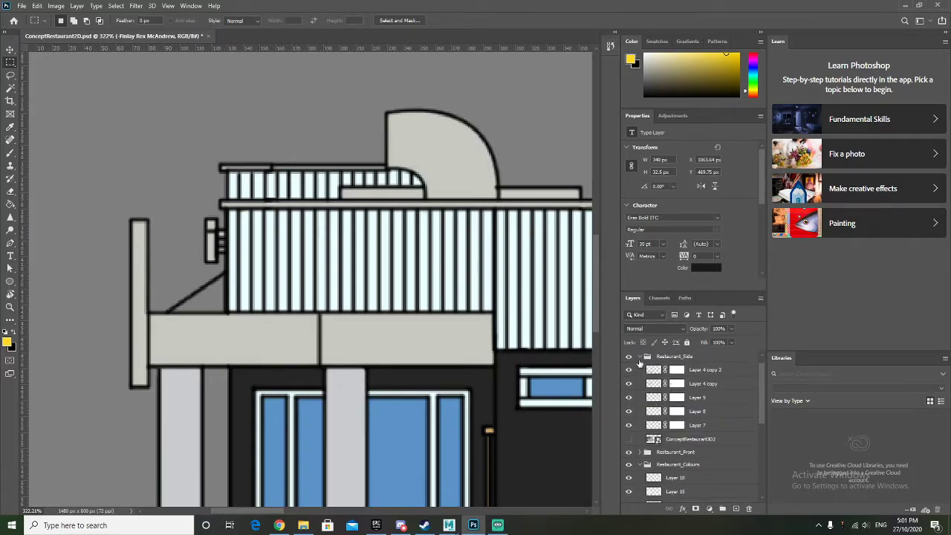
left_click(639, 357)
scroll(647, 375, "down", 4)
scroll(647, 381, "up", 1)
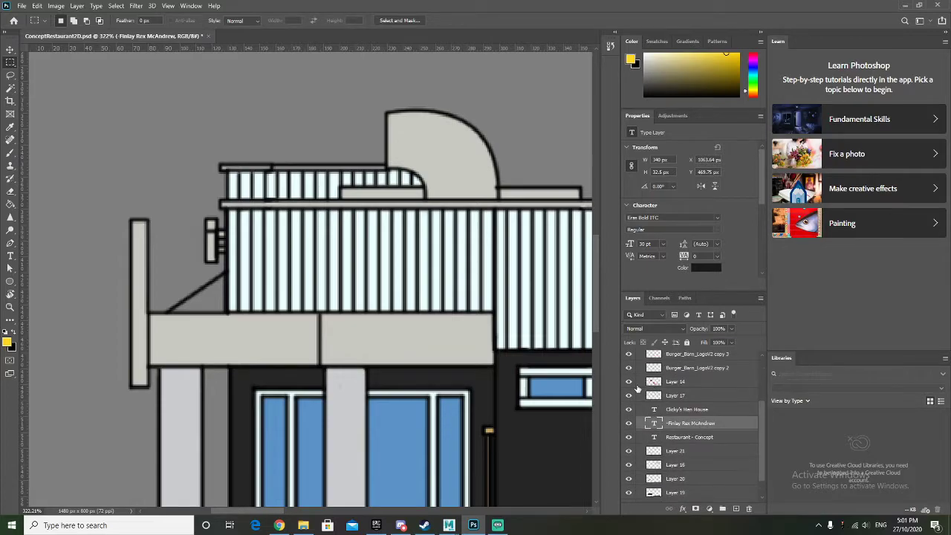
scroll(438, 354, "down", 6, "alt")
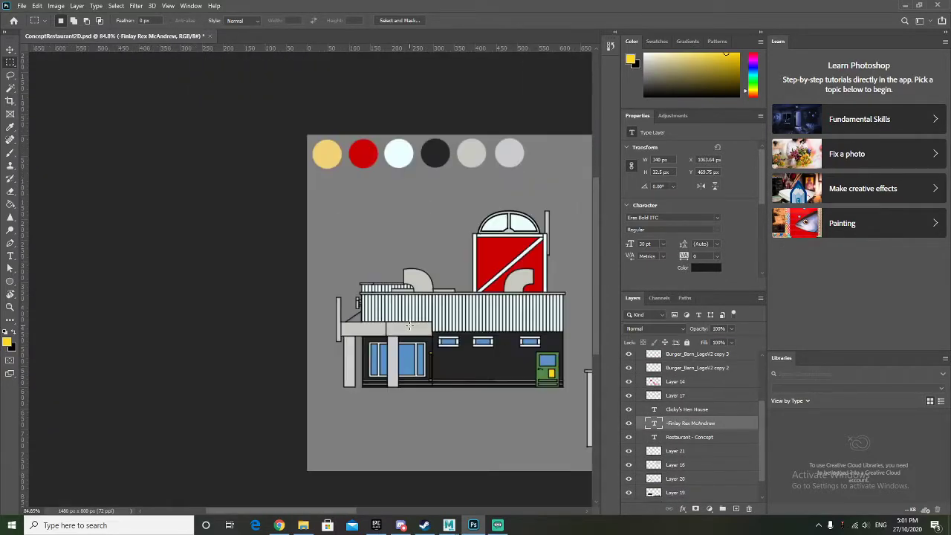
scroll(438, 355, "up", 1, "alt")
left_click(628, 382)
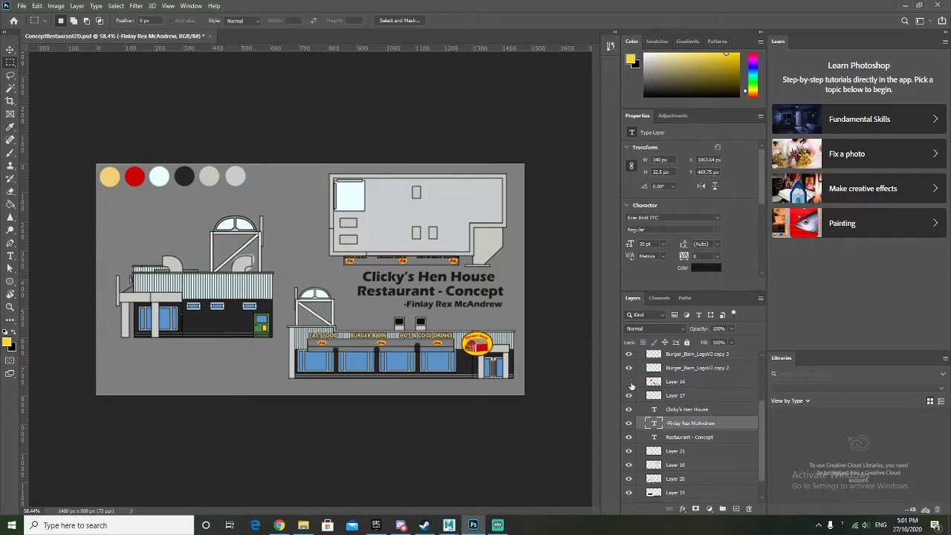
Sample the barn tower's red as the Brush colour and make Layer 14 the active layer
scroll(283, 293, "up", 3, "alt")
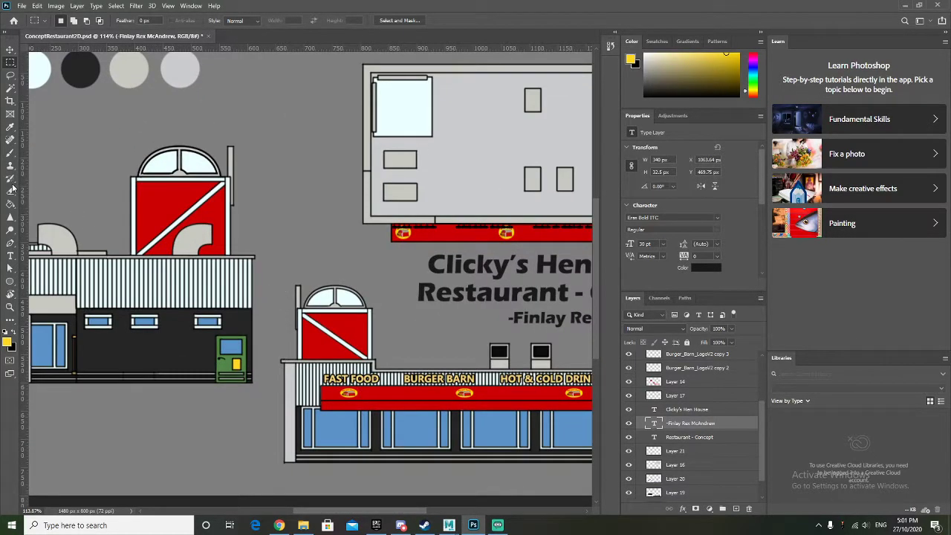
left_click(11, 152)
left_click(163, 191, "alt")
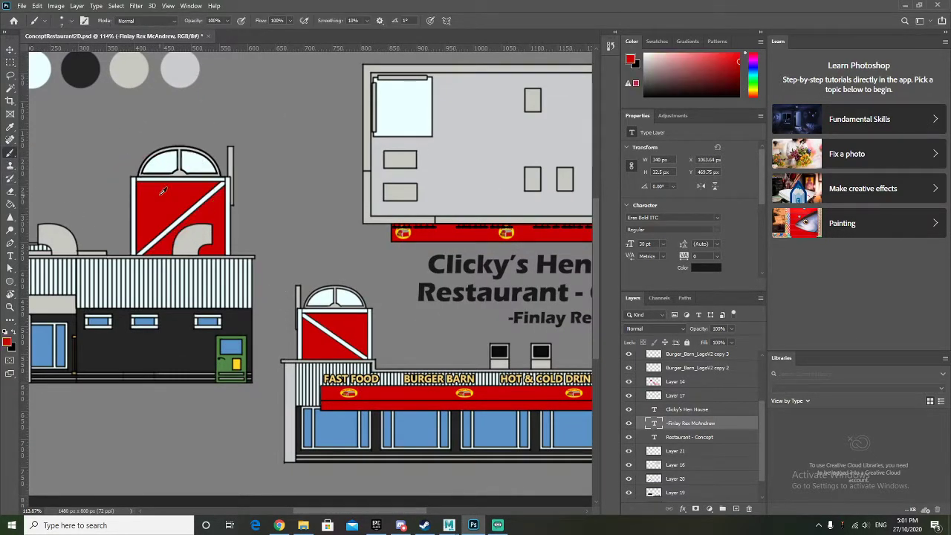
scroll(185, 319, "left", 3, "ctrl")
scroll(188, 321, "up", 4, "alt")
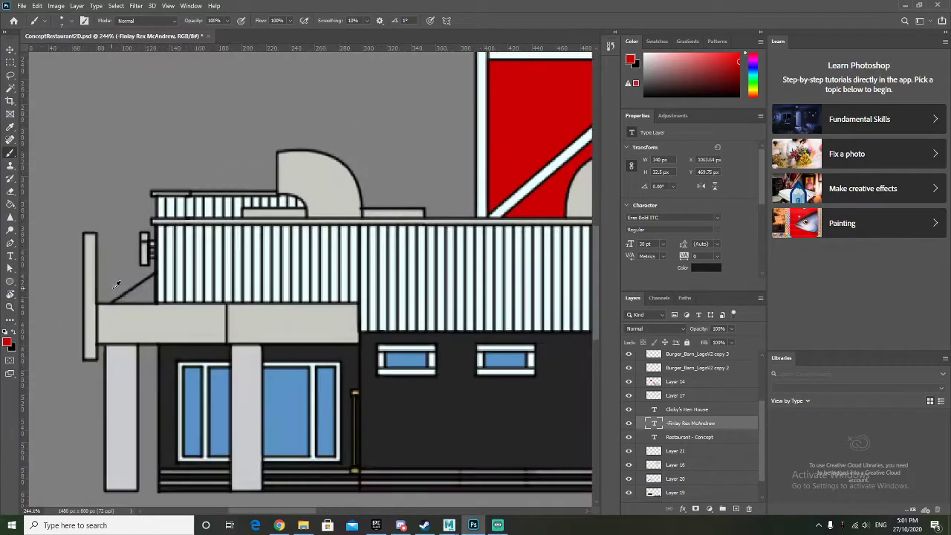
left_click(676, 381)
scroll(171, 282, "up", 1, "alt")
mouse_move(166, 278)
left_mouse_down()
mouse_move(118, 304)
mouse_move(134, 325)
mouse_move(181, 272)
mouse_move(165, 304)
left_mouse_up()
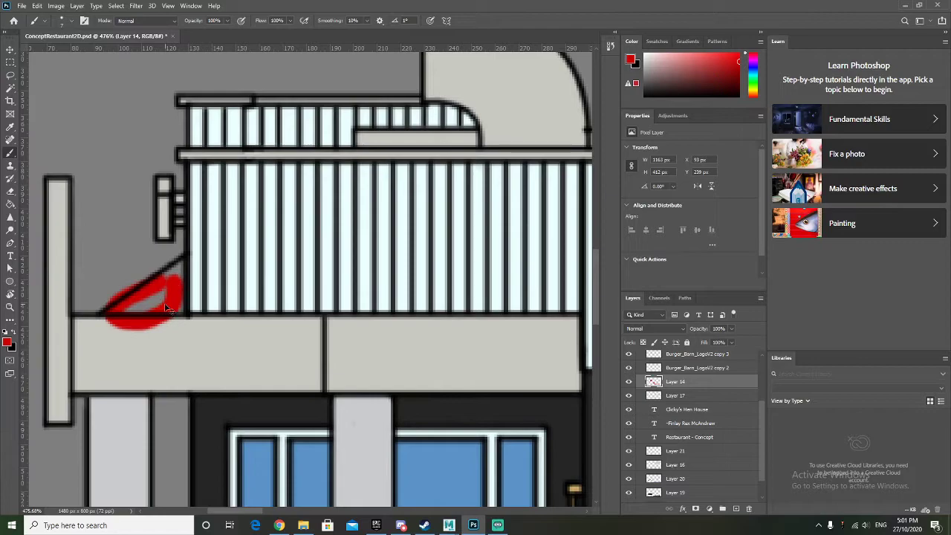
key("ctrl+z")
Paint the small triangle above the canopy in the side view red on Layer 14, inside its black outline, redoing the imprecise stroke
scroll(165, 305, "up", 3, "alt")
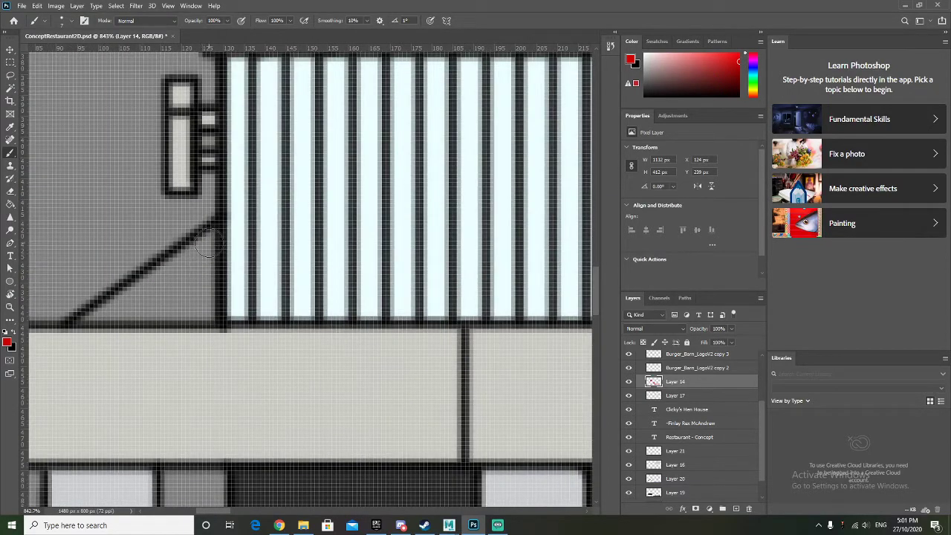
mouse_move(213, 228)
left_mouse_down()
mouse_move(213, 320)
mouse_move(83, 318)
mouse_move(185, 252)
mouse_move(205, 257)
mouse_move(202, 308)
mouse_move(123, 312)
mouse_move(194, 256)
mouse_move(182, 304)
mouse_move(179, 276)
mouse_move(148, 300)
mouse_move(185, 281)
left_mouse_up()
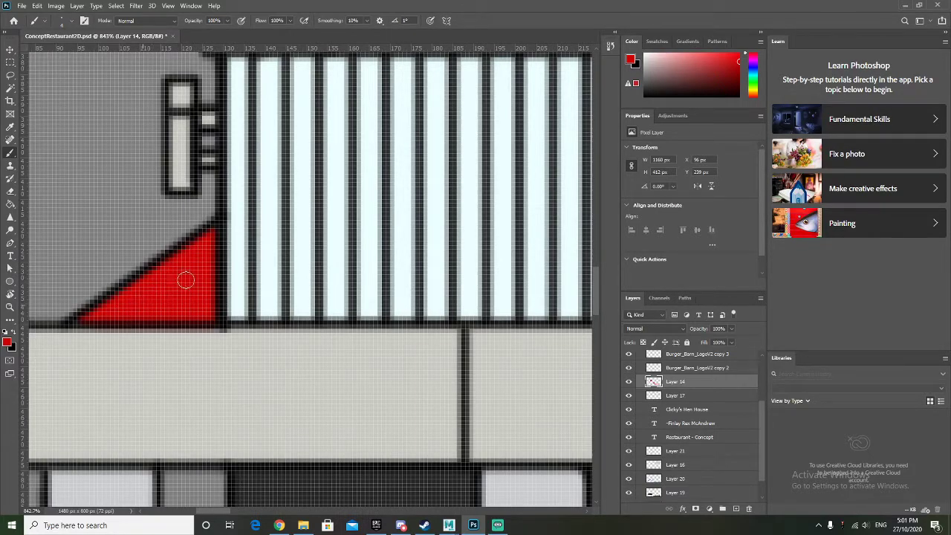
left_click(79, 320)
scroll(161, 289, "down", 5, "alt")
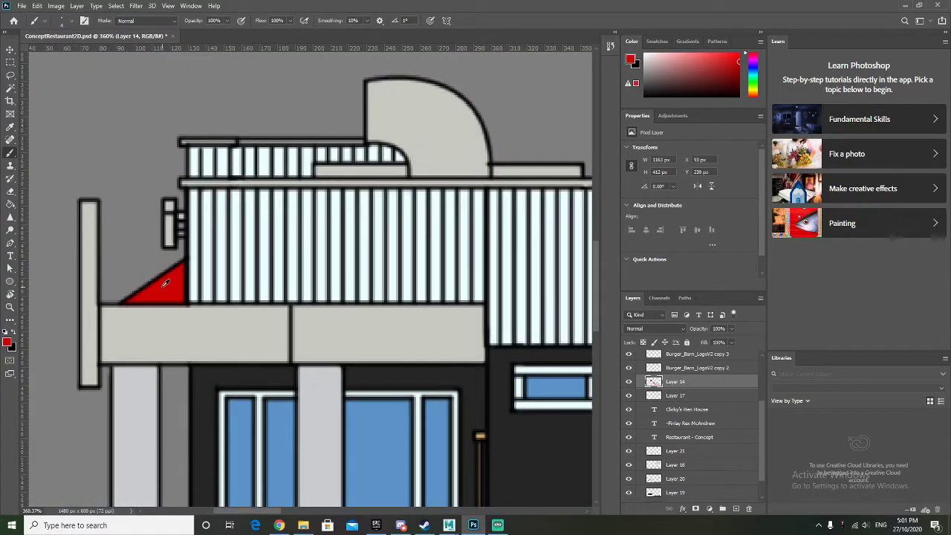
key("ctrl+z")
scroll(161, 287, "up", 5, "alt")
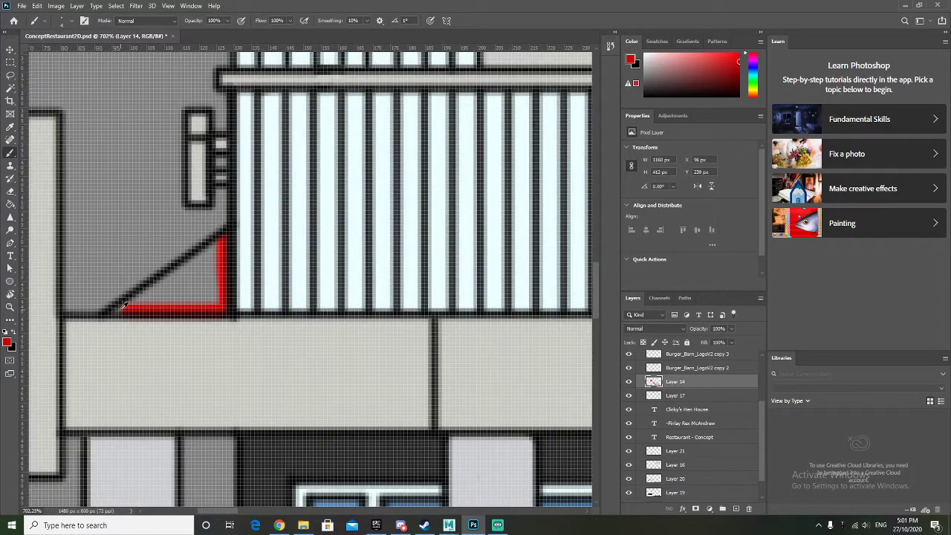
left_click_drag(160, 286, 252, 216)
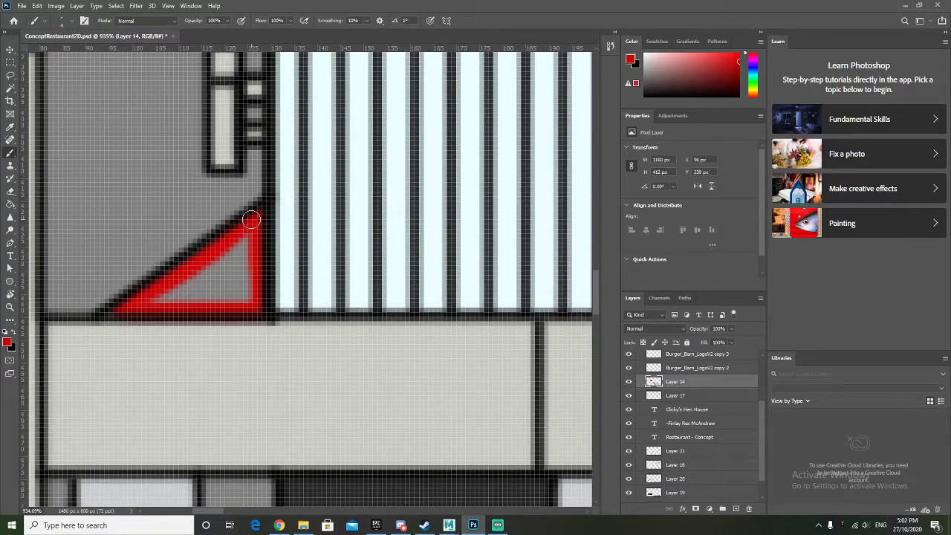
mouse_move(159, 298)
left_mouse_down()
mouse_move(223, 300)
mouse_move(253, 275)
mouse_move(234, 242)
mouse_move(236, 289)
mouse_move(212, 275)
mouse_move(233, 255)
mouse_move(154, 290)
left_mouse_up()
key("bracketleft")
key("bracketleft")
key("bracketleft")
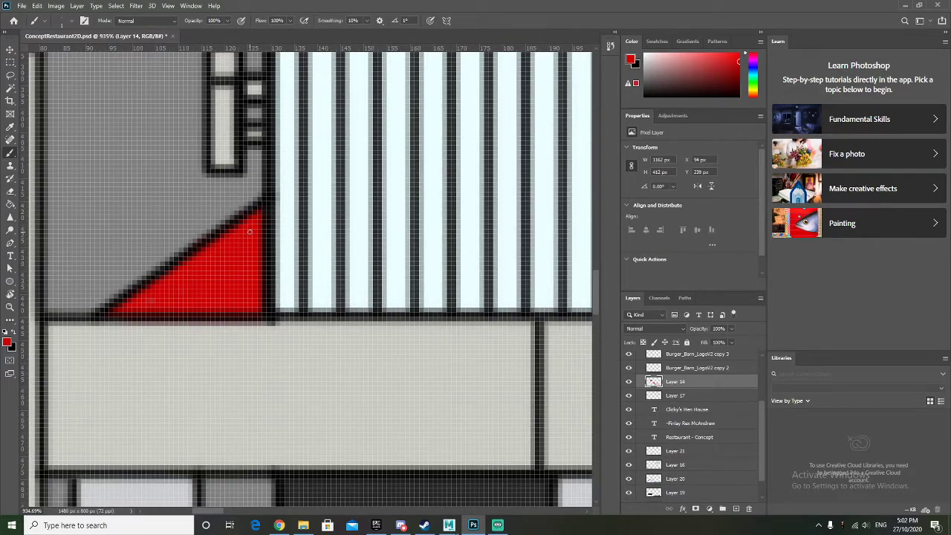
scroll(250, 232, "down", 6, "alt")
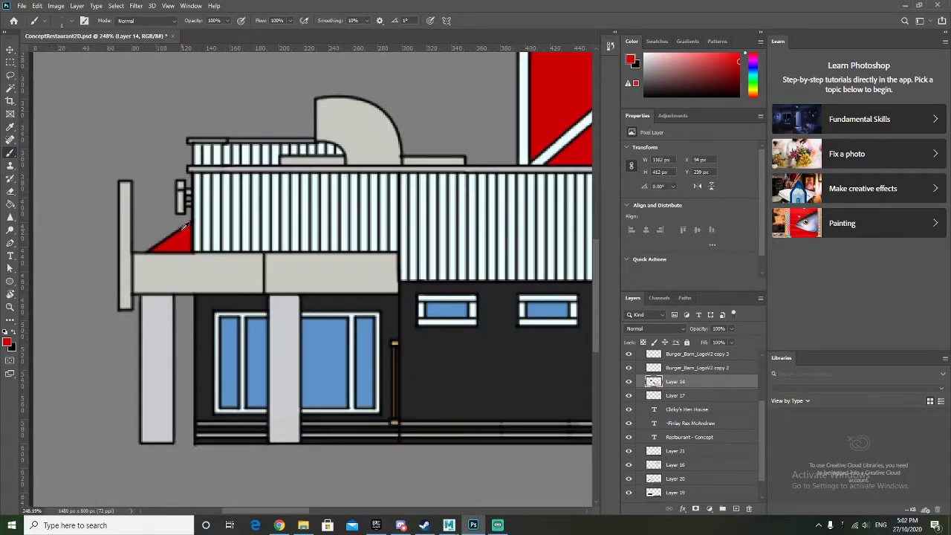
scroll(185, 226, "down", 6, "alt")
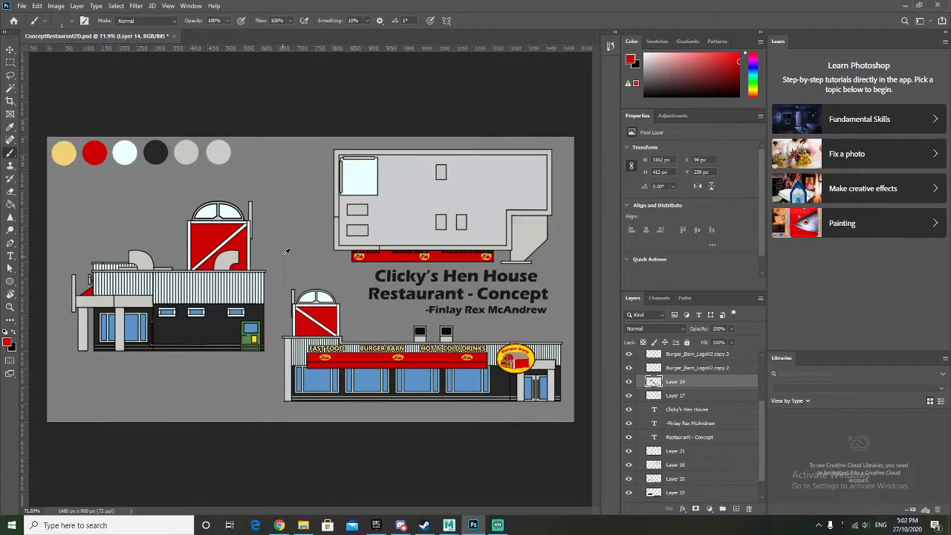
Switch to the Rectangular Marquee tool and save the ConceptRestaurant2D.psd document
left_click(13, 64)
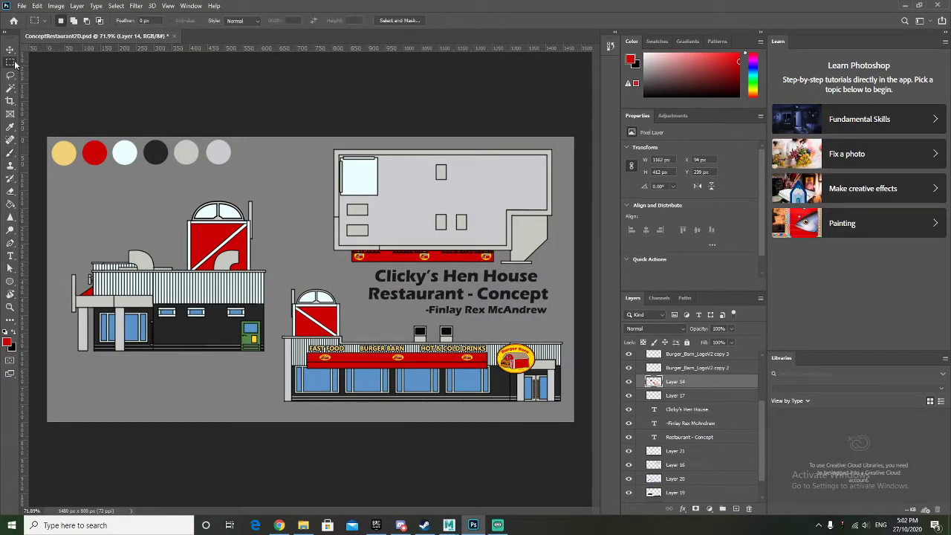
left_click(23, 5)
left_click(37, 113)
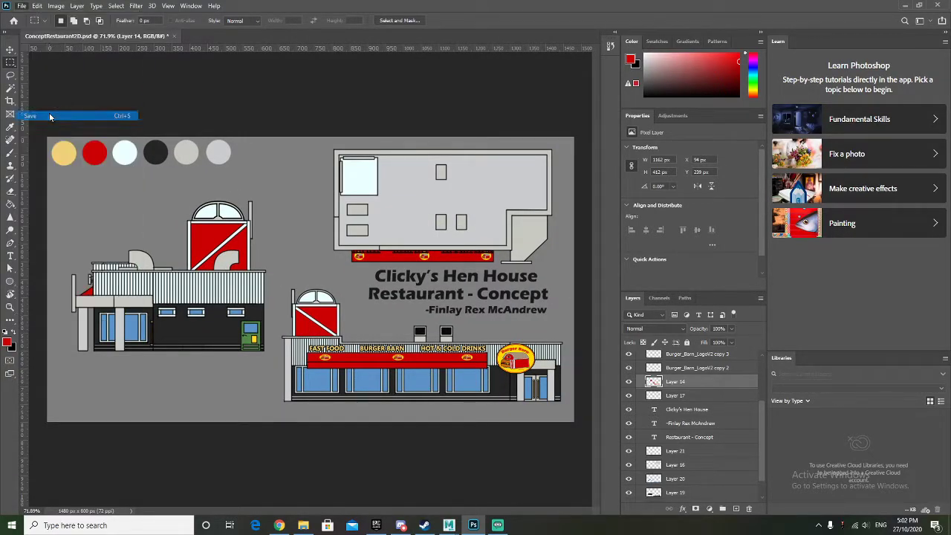
Quick-export the artwork as a PNG to the Images folder, overwriting ConceptRestaurant2DColoured.png
left_click(22, 6)
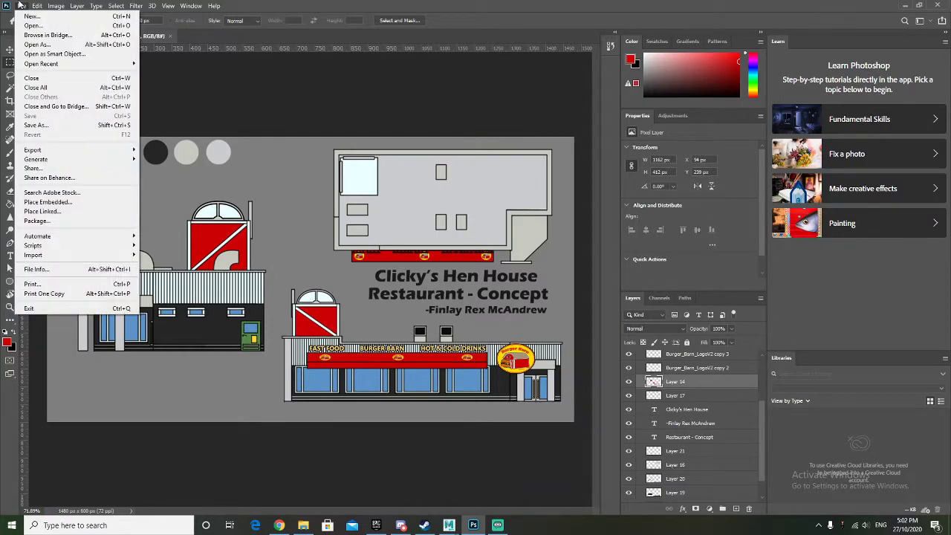
mouse_move(68, 152)
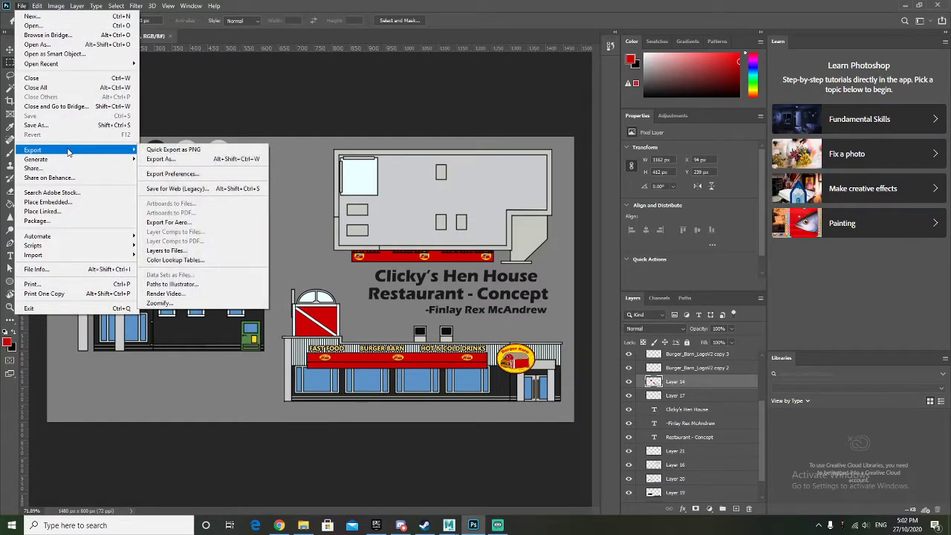
left_click(176, 154)
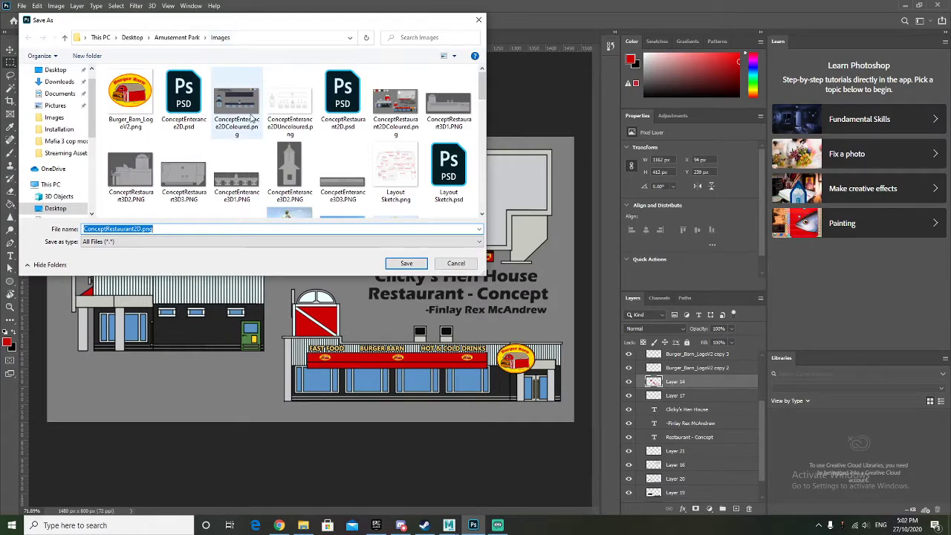
left_click(405, 126)
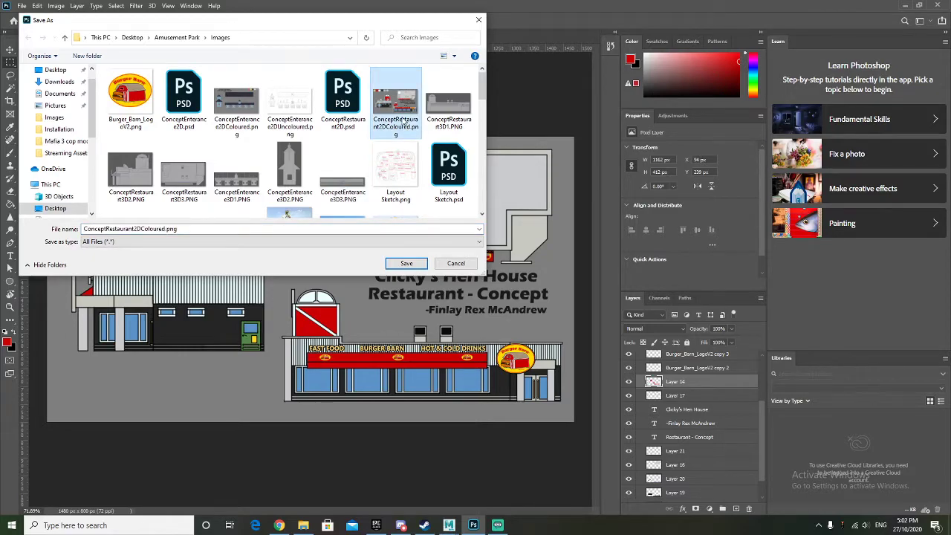
left_click(406, 263)
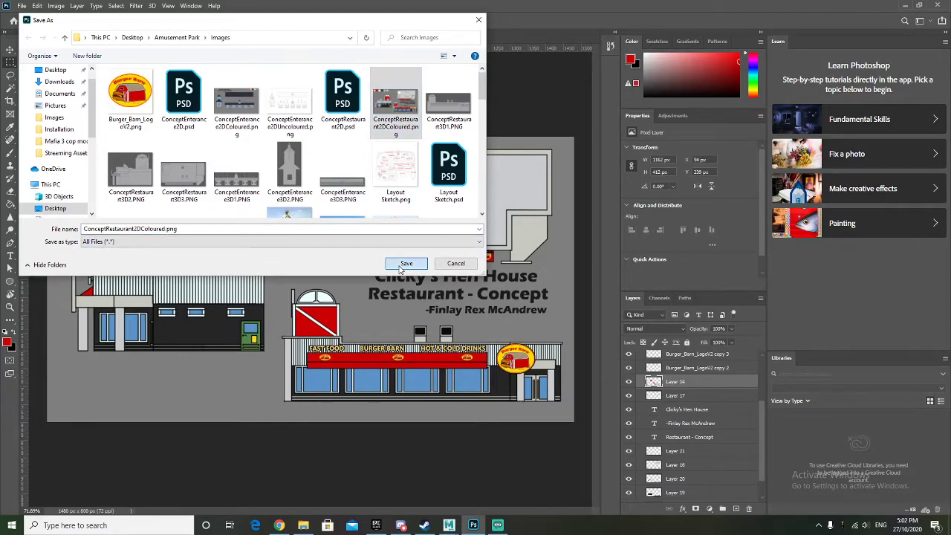
left_click(498, 263)
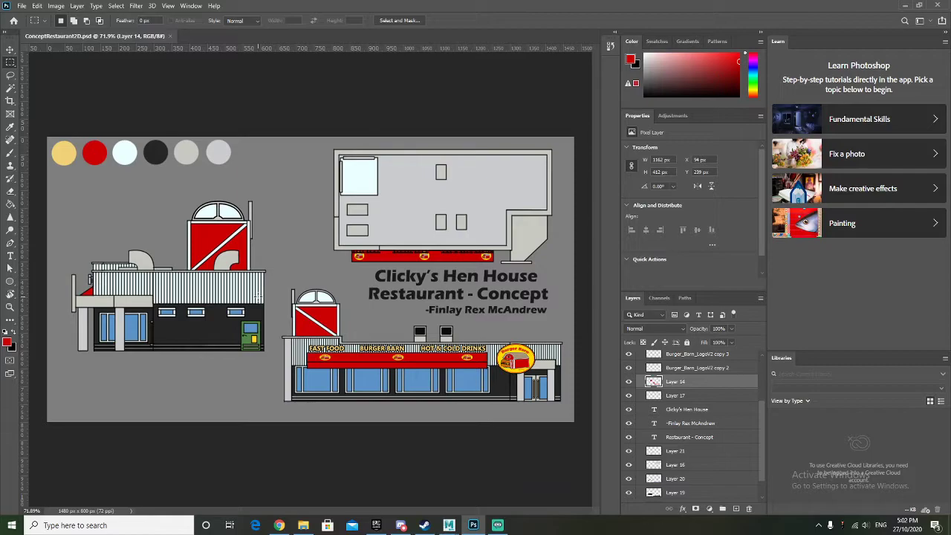
scroll(303, 332, "up", 2, "alt")
scroll(307, 329, "down", 2, "alt")
scroll(306, 327, "up", 1, "alt")
scroll(306, 327, "down", 1, "alt")
scroll(307, 329, "up", 1, "alt")
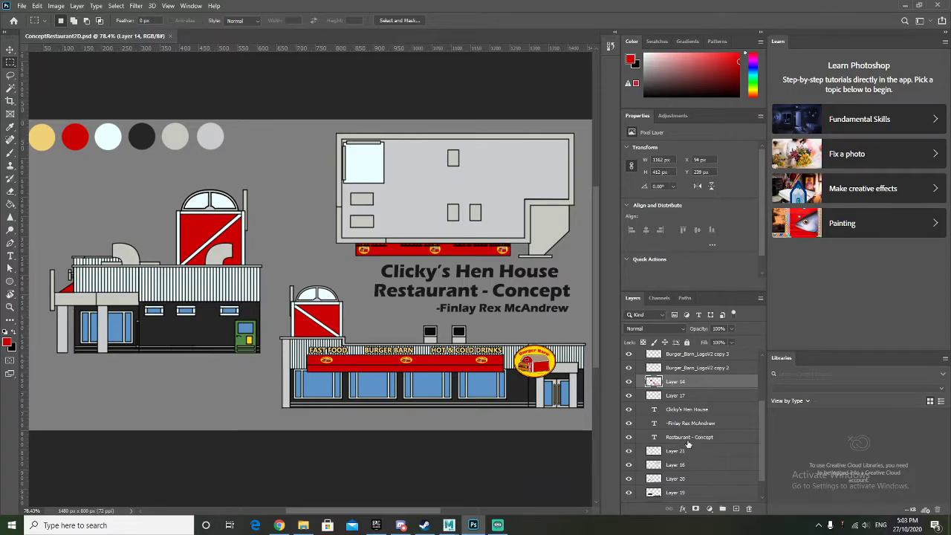
Collapse the Restaurant_Colours group and create a new 1280 x 720 px document at 72 ppi with transparent background contents
scroll(676, 450, "up", 3)
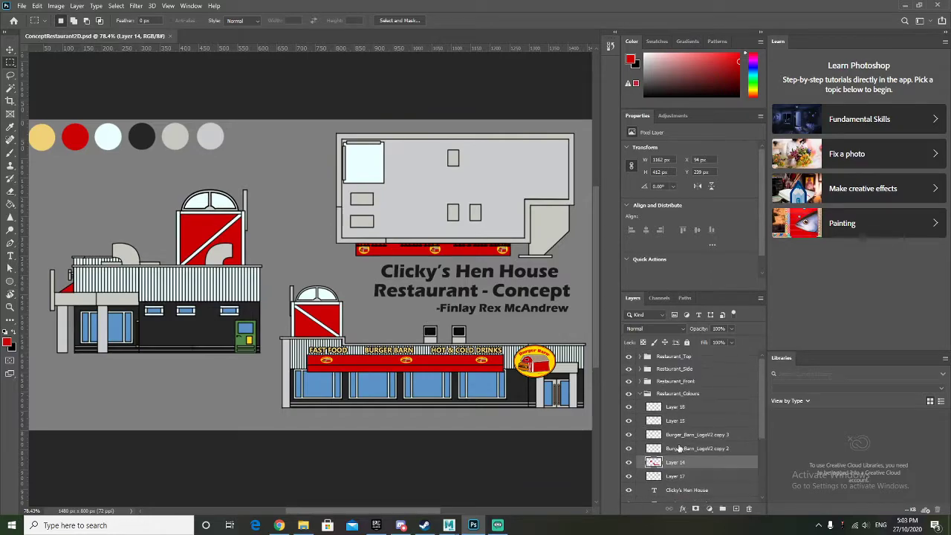
left_click(643, 394)
left_click(21, 5)
left_click(29, 20)
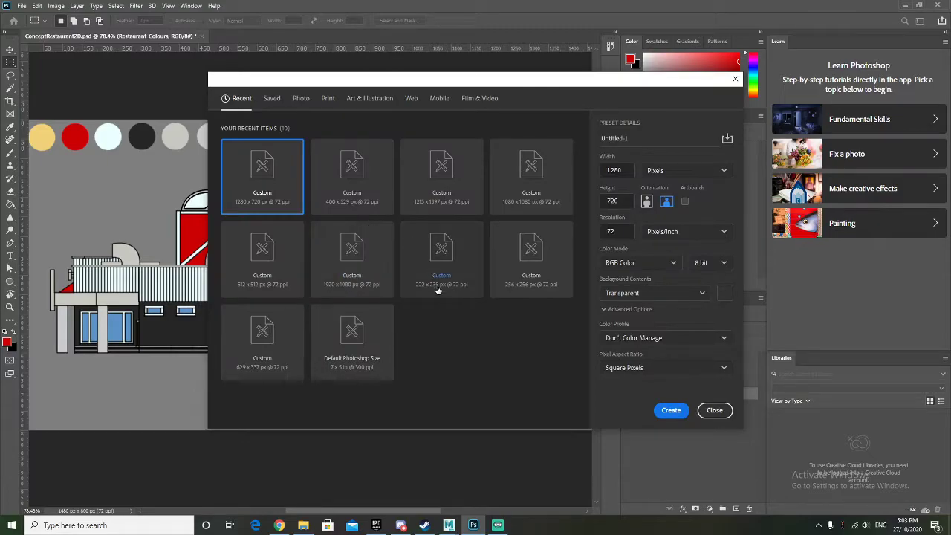
left_click(664, 411)
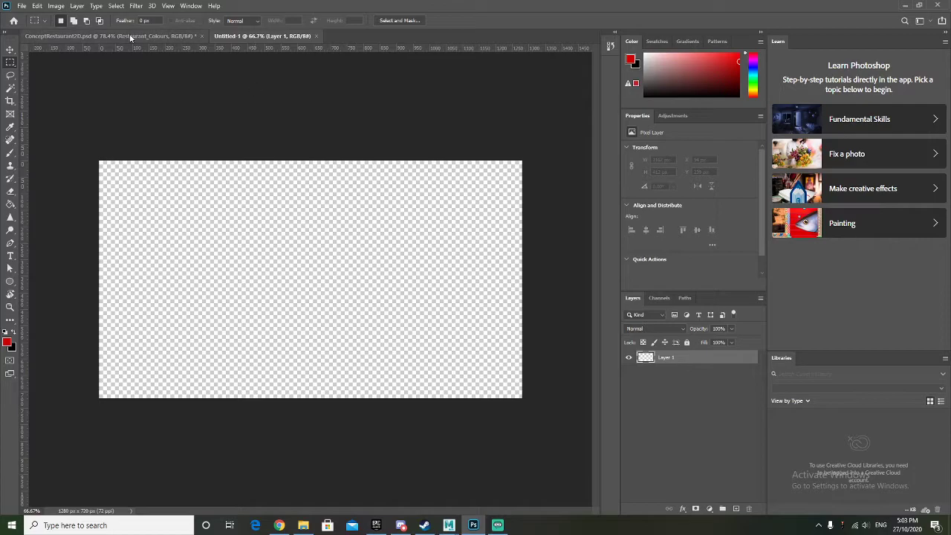
In ConceptRestaurant2D.psd, select the four layer groups and draw a marquee about 829 x 367 px around the restaurant's front view
left_click(112, 36)
scroll(393, 341, "up", 4, "alt")
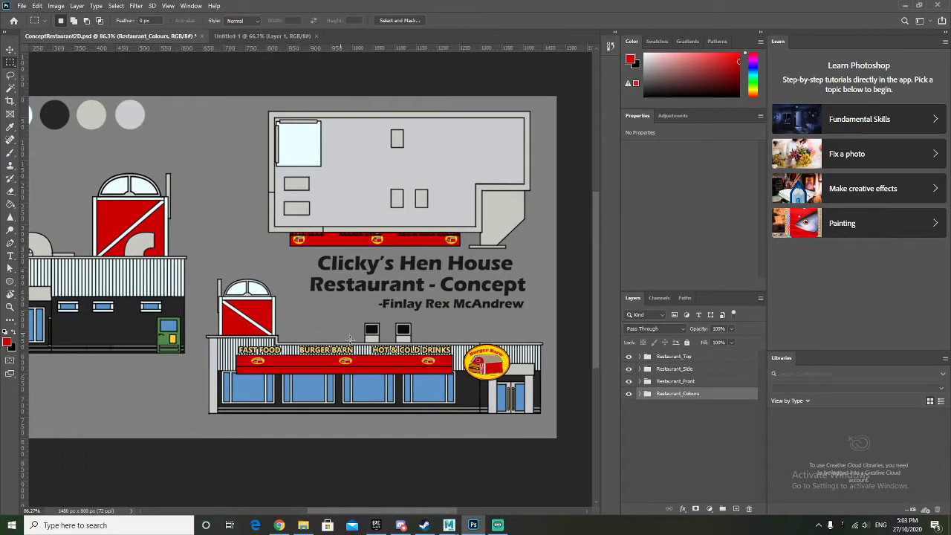
scroll(381, 349, "up", 2, "alt")
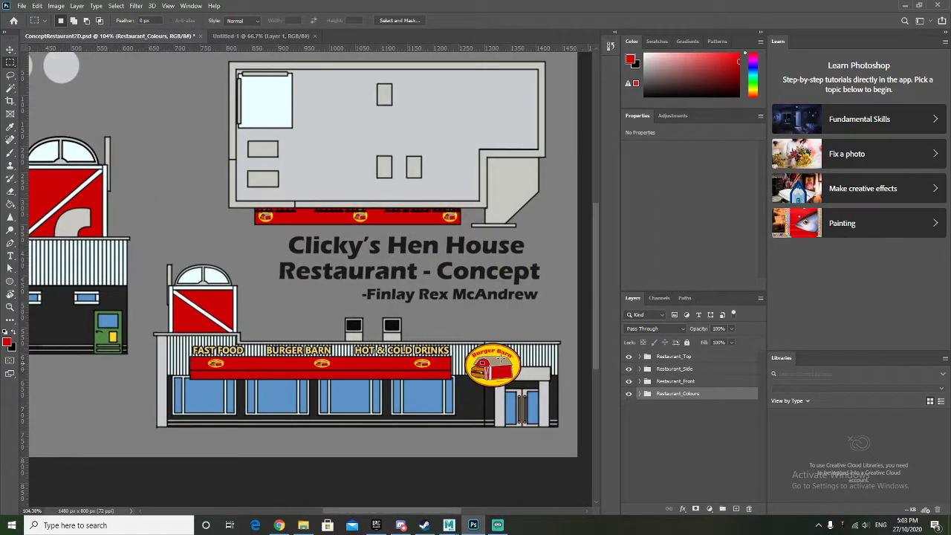
scroll(249, 300, "up", 2, "alt")
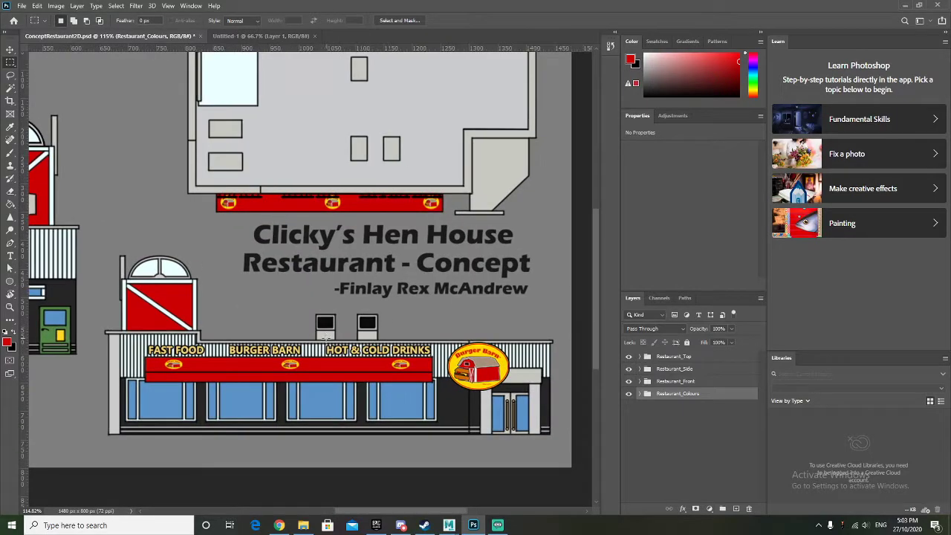
scroll(326, 338, "down", 5, "alt")
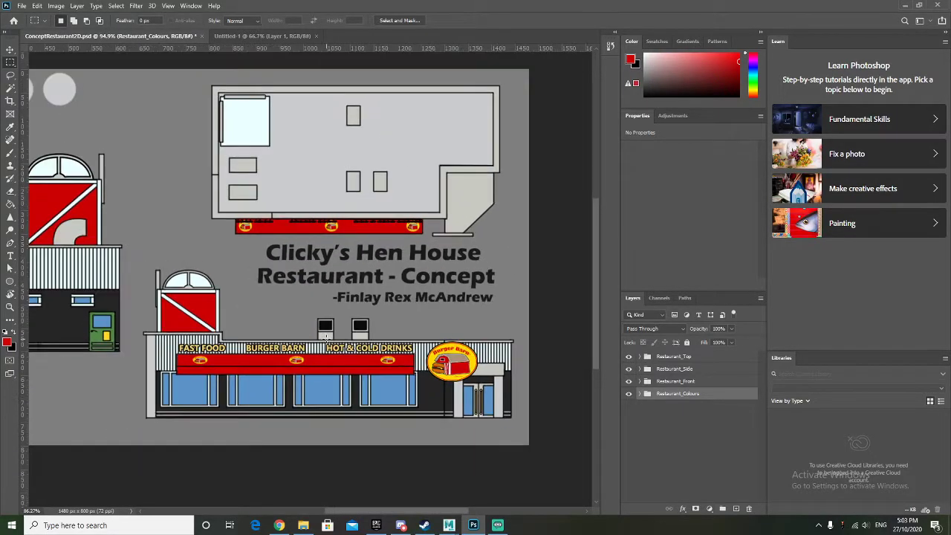
scroll(250, 295, "up", 3, "alt")
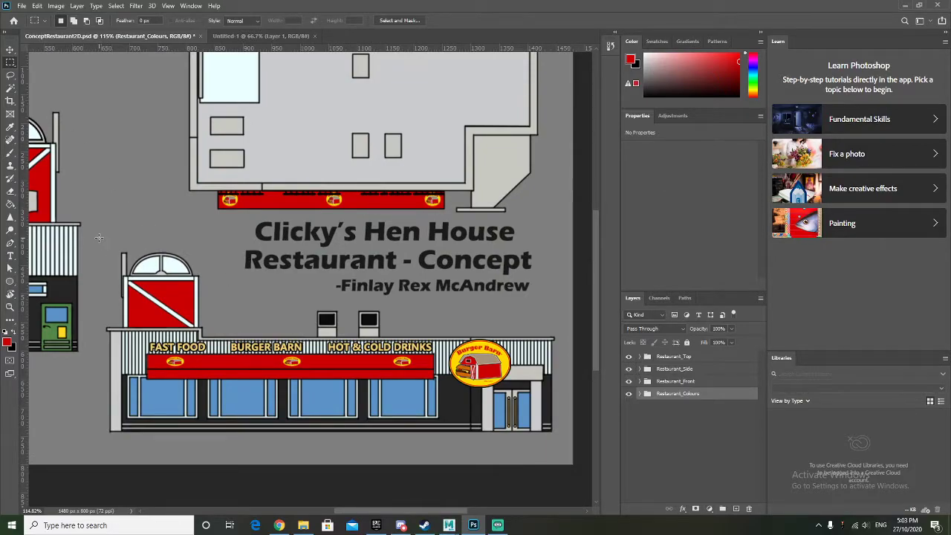
left_click(644, 360)
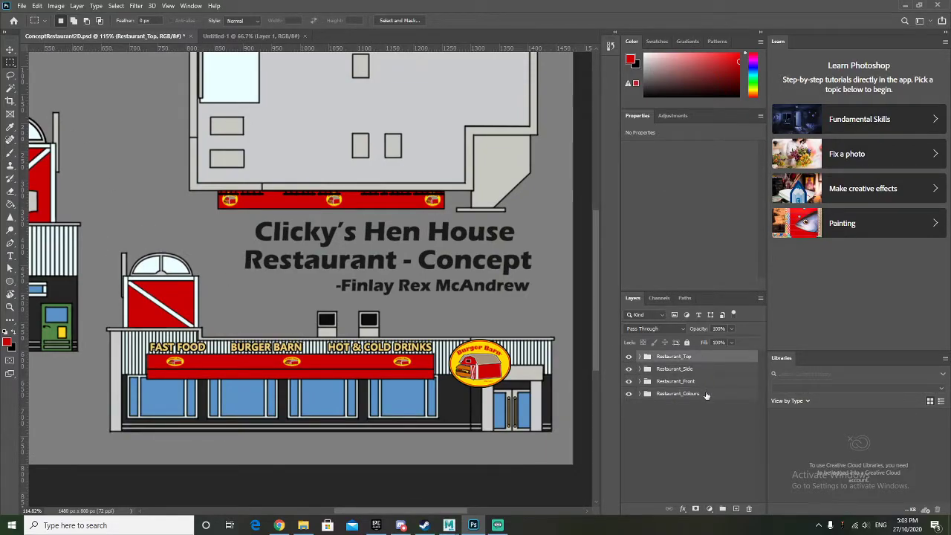
left_click(710, 395, "shift")
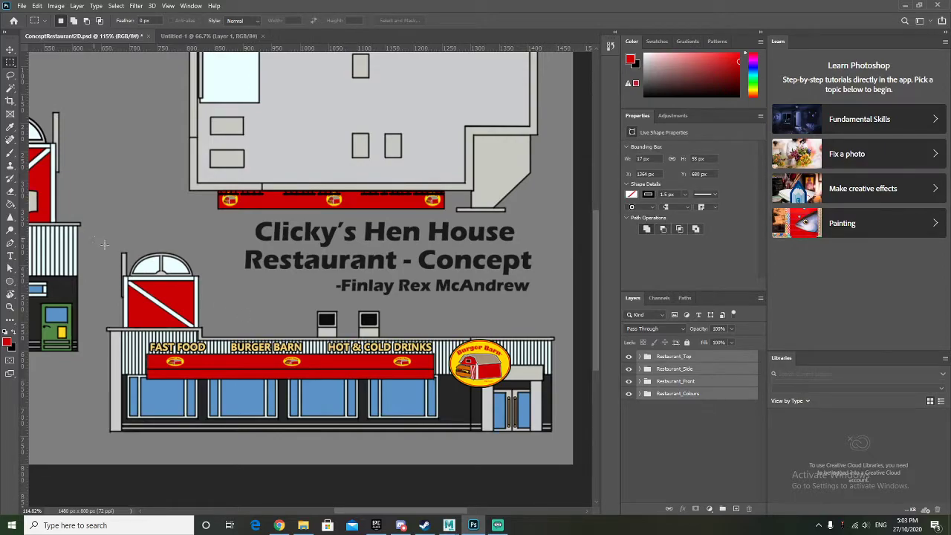
left_click_drag(474, 405, 563, 445)
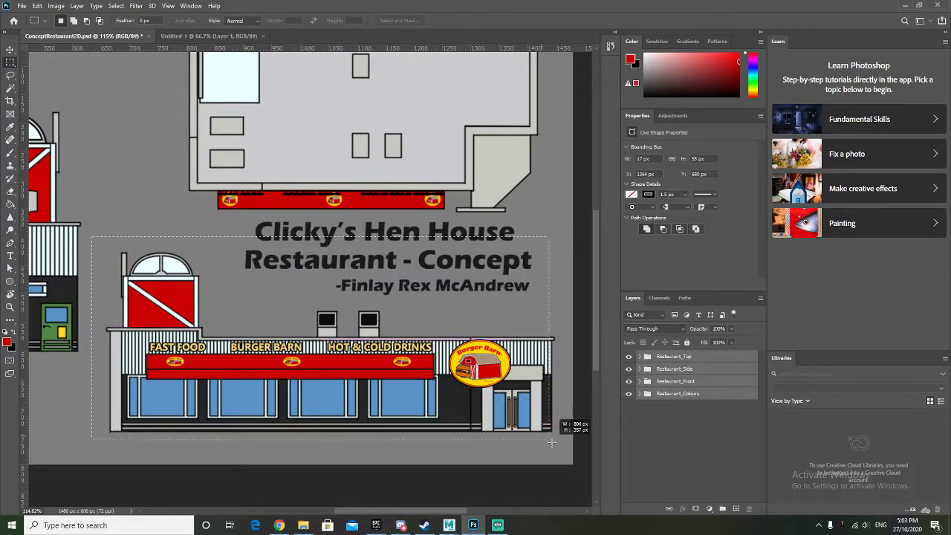
Hide the three title and author text layers in the Restaurant_Colours group, keeping the Rectangular Marquee tool active
left_click(639, 394)
scroll(656, 406, "down", 2)
left_click_drag(629, 440, 629, 468)
left_click(10, 50)
left_click(10, 62)
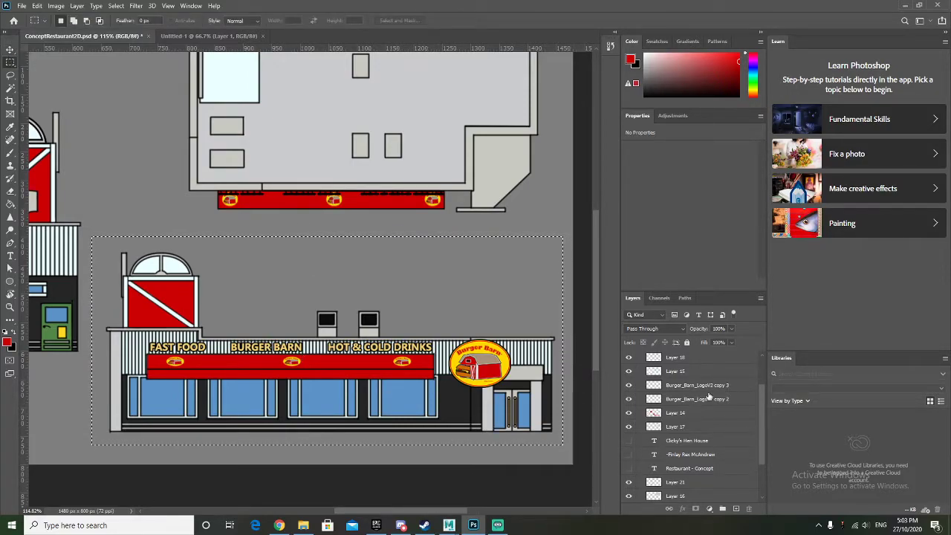
Expand the Restaurant_Colours, Restaurant_Front, Restaurant_Side and Restaurant_Top groups to show their layers
scroll(709, 396, "up", 2)
left_click(640, 394)
left_click(640, 394)
left_click(640, 381)
left_click(639, 368)
left_click(660, 358)
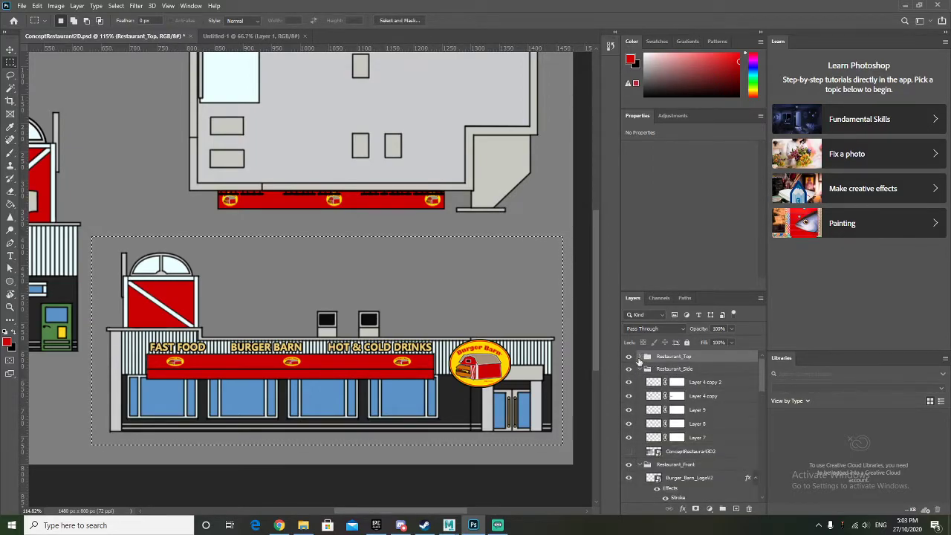
left_click(639, 358)
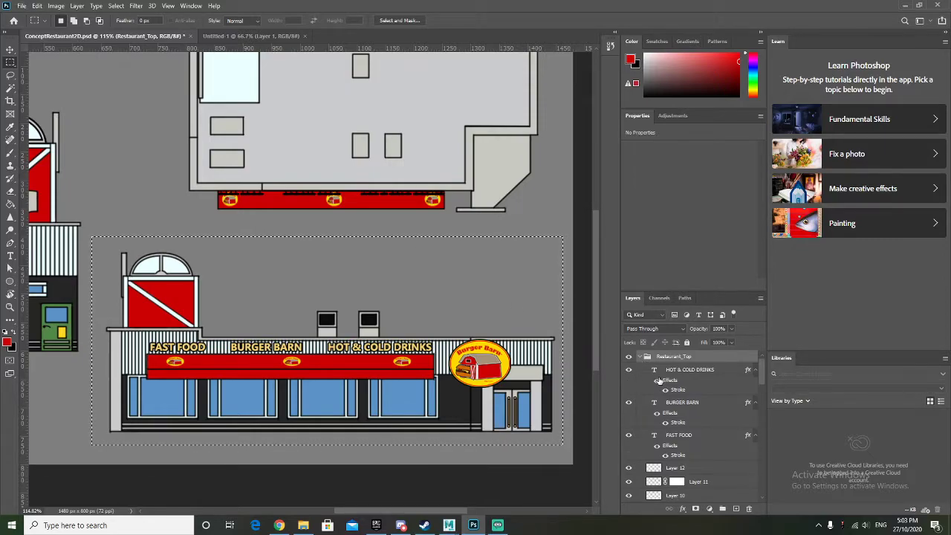
Select the layers of the Restaurant_Top group from HOT & COLD DRINKS down to Layer 10
left_click(682, 376)
scroll(695, 416, "down", 5)
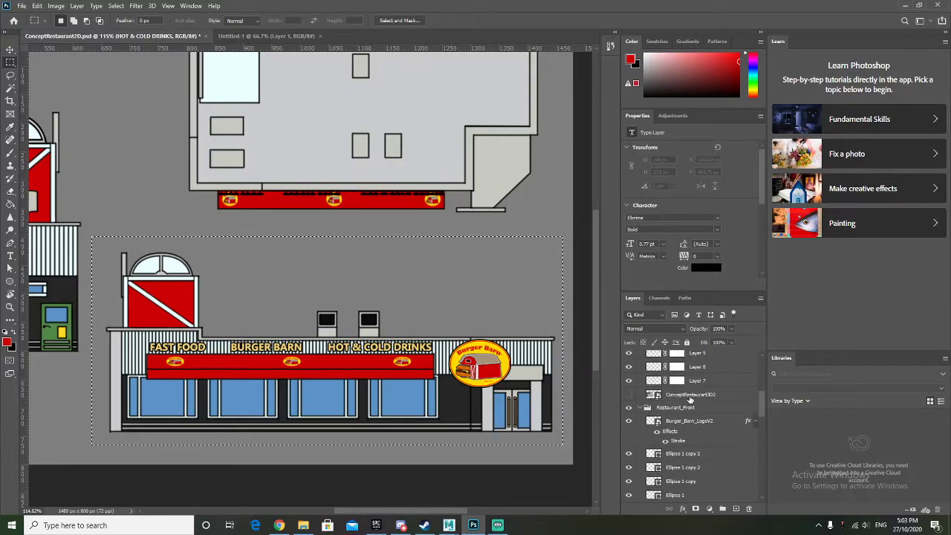
scroll(698, 425, "up", 4)
left_click(691, 410, "shift")
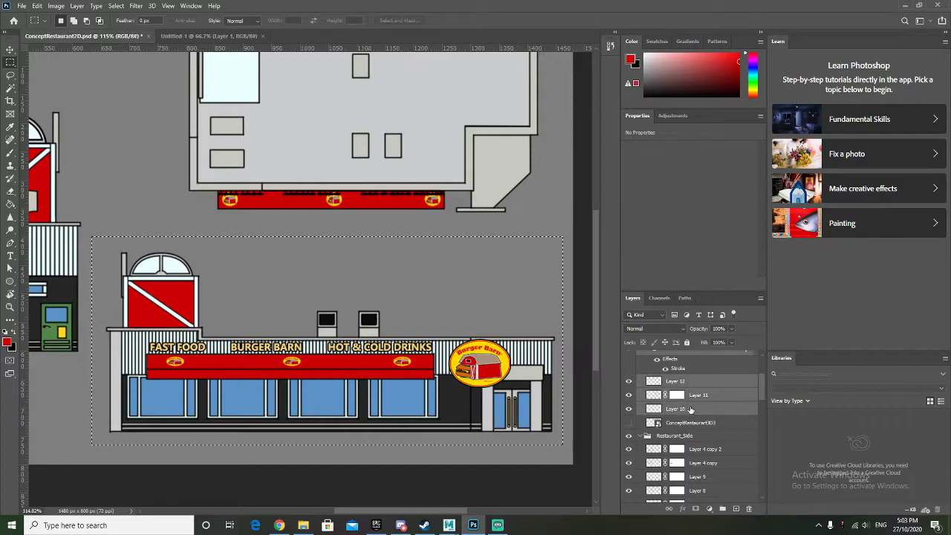
Extend the layer selection to include the layers of the Restaurant_Side group
scroll(702, 419, "down", 1)
scroll(708, 438, "down", 5)
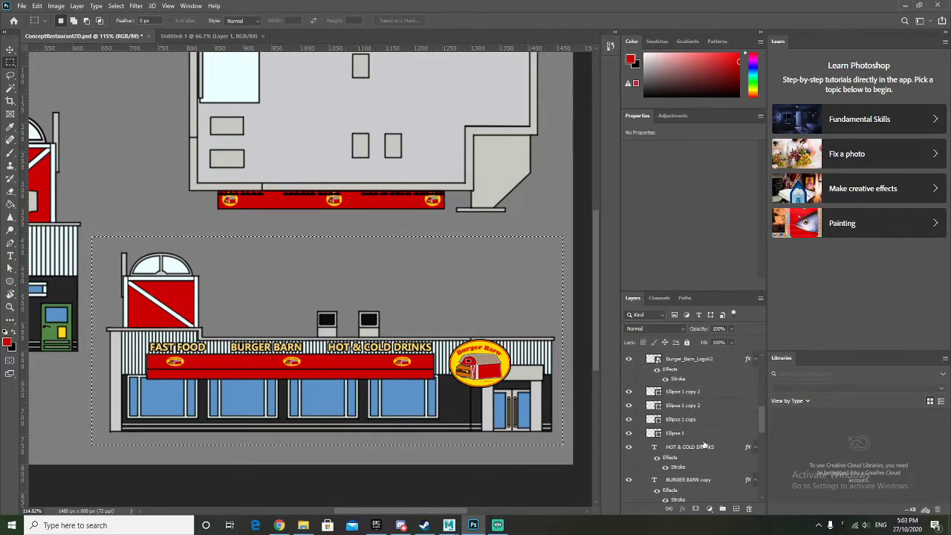
scroll(698, 453, "down", 4)
scroll(695, 462, "down", 5)
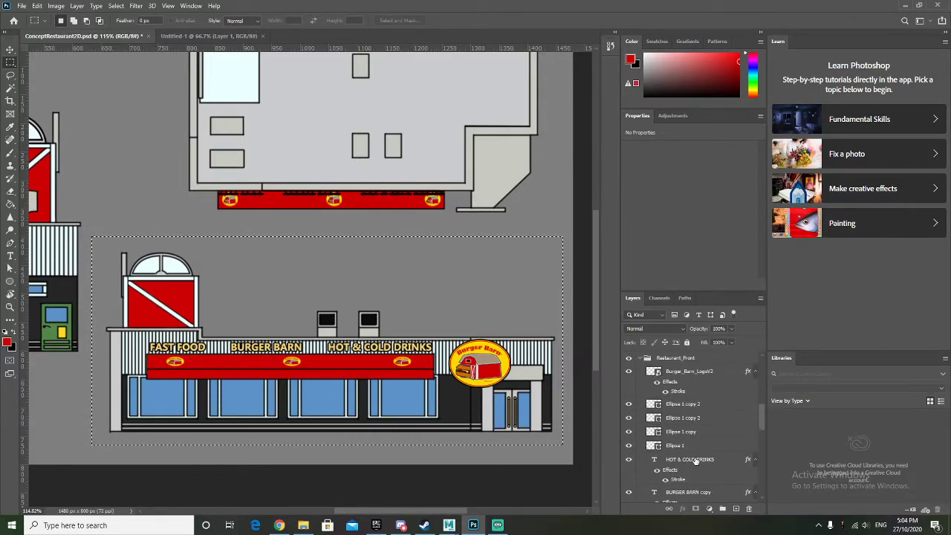
left_click(704, 393, "shift")
left_click(705, 407, "shift")
scroll(705, 407, "up", 3)
scroll(705, 408, "down", 5)
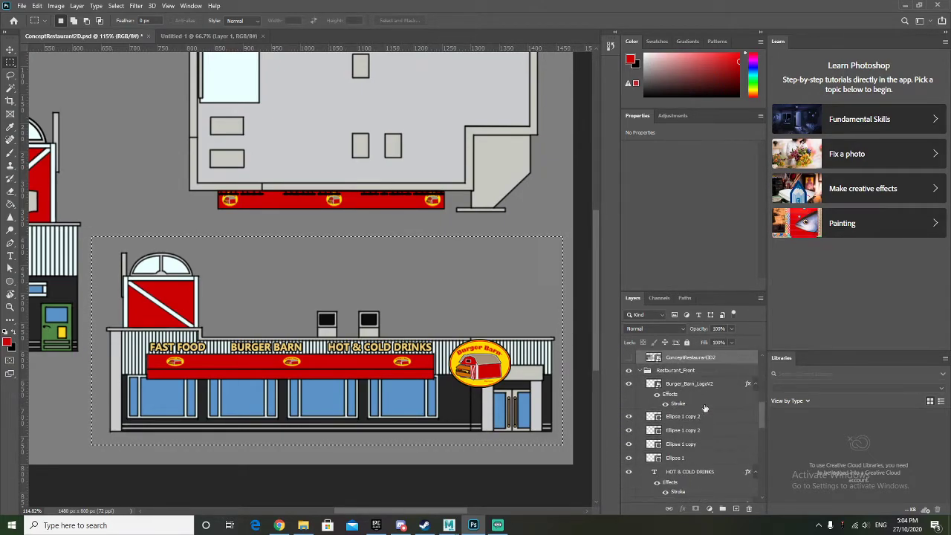
scroll(704, 402, "down", 5)
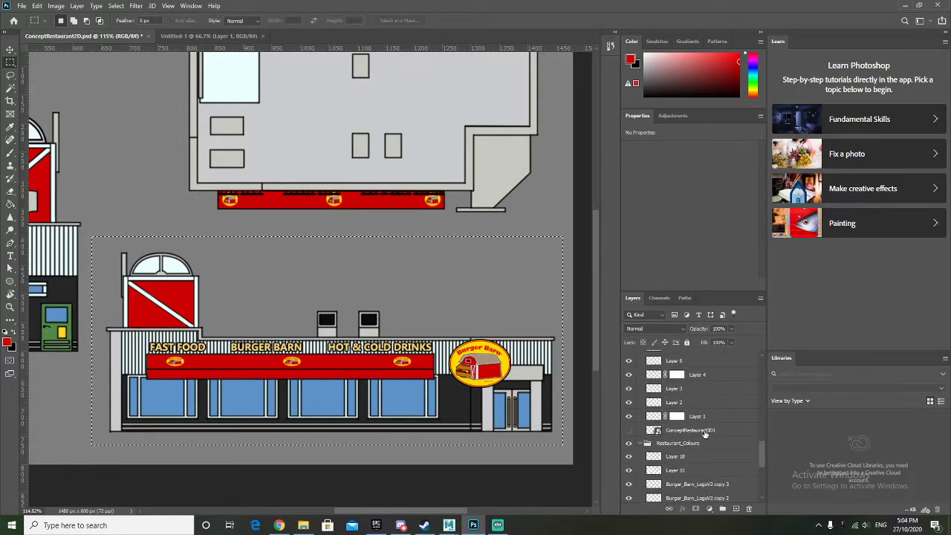
Extend the layer selection through the Restaurant_Front group down to ConceptRestaurant3D1
left_click(705, 433, "shift")
scroll(704, 433, "down", 1)
left_click(704, 445, "ctrl")
Add the Restaurant_Colours layers down to Layer 19 to the selection, leaving out Swatches and the three hidden text layers
scroll(703, 445, "down", 5)
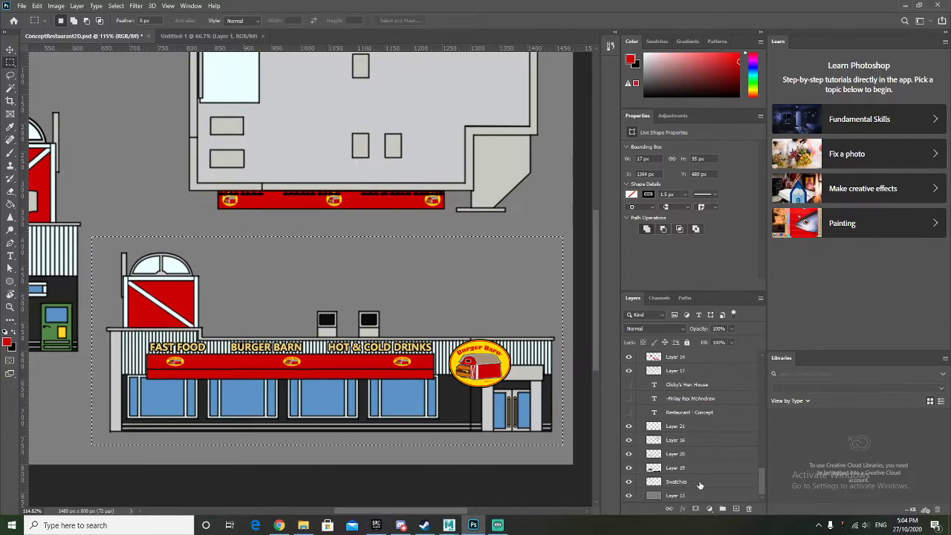
left_click(700, 484, "shift")
left_click(696, 485, "ctrl")
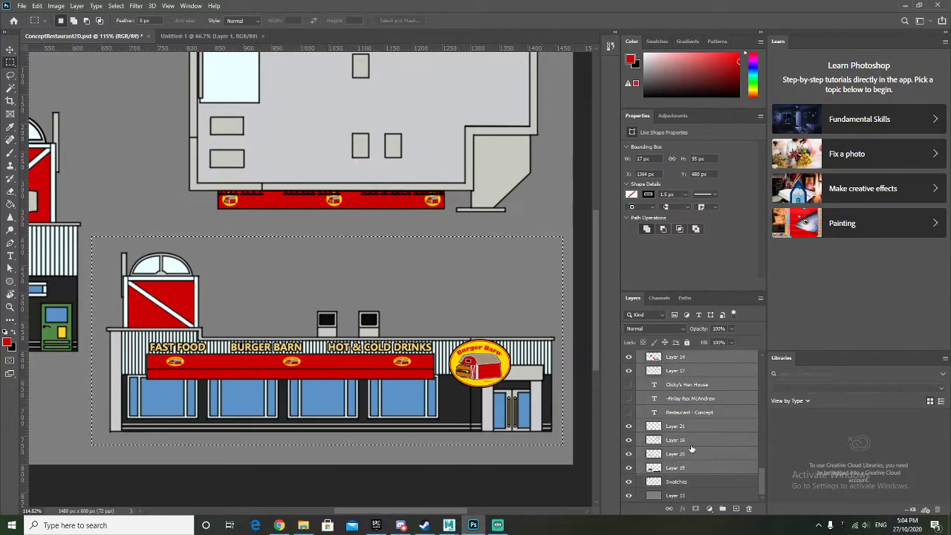
left_click(684, 386, "ctrl")
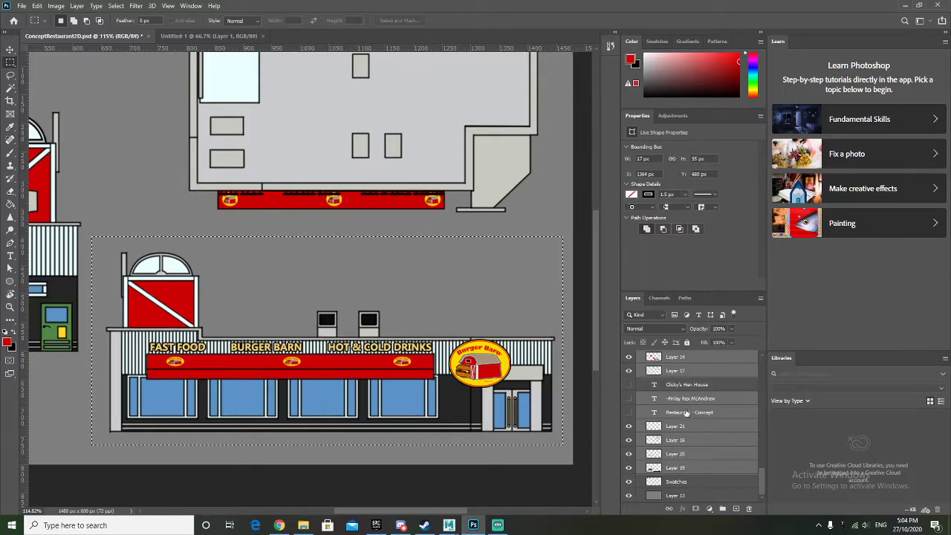
left_click(685, 400, "ctrl")
left_click(654, 411, "ctrl")
scroll(660, 417, "down", 5)
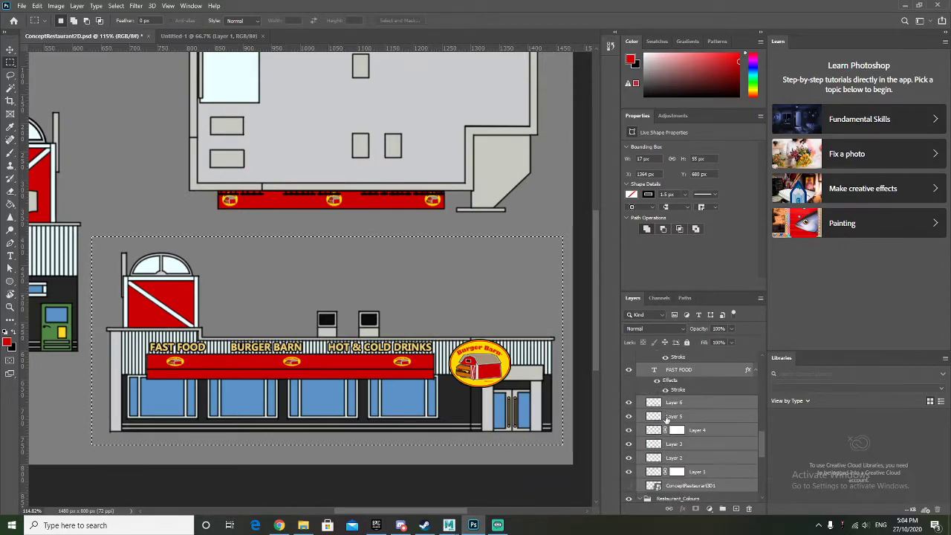
scroll(661, 417, "up", 3)
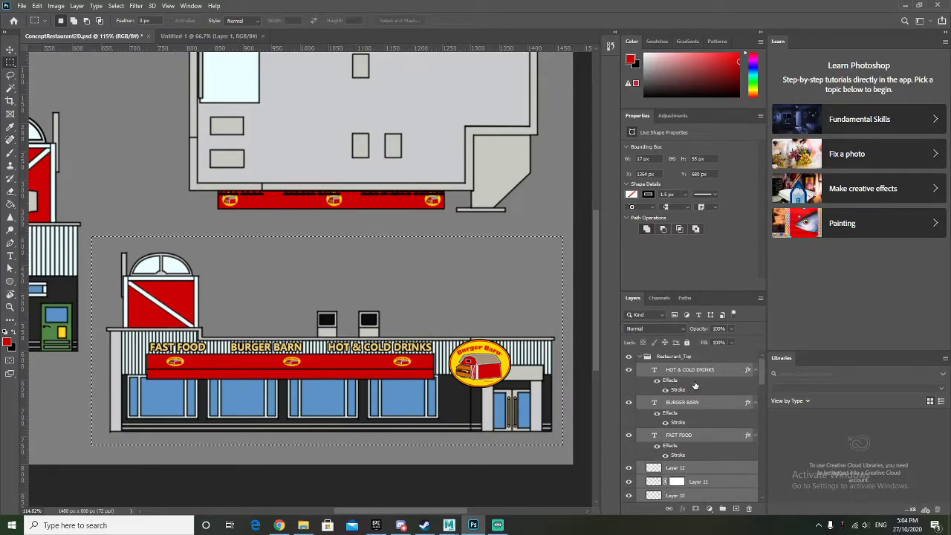
Duplicate the selected layers above the Restaurant_Top group and rasterize the type in the copies
left_click_drag(694, 375, 687, 355)
right_click(685, 359)
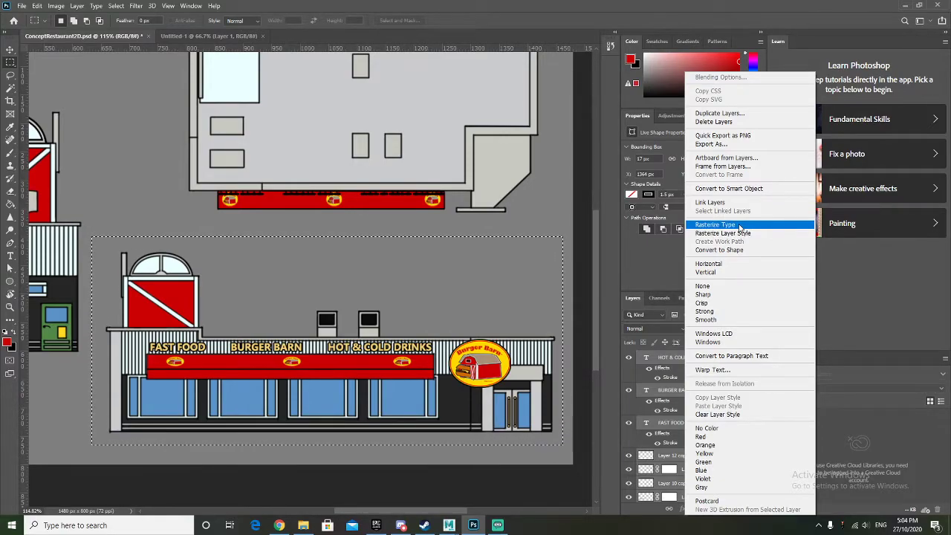
left_click(740, 225)
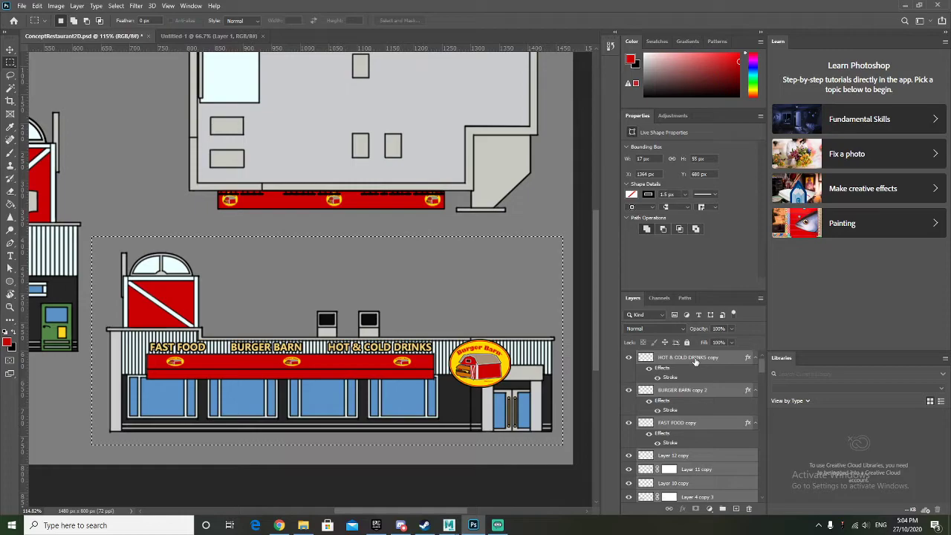
Rasterize the remaining duplicated layers and merge all the copies into a single layer
right_click(695, 360)
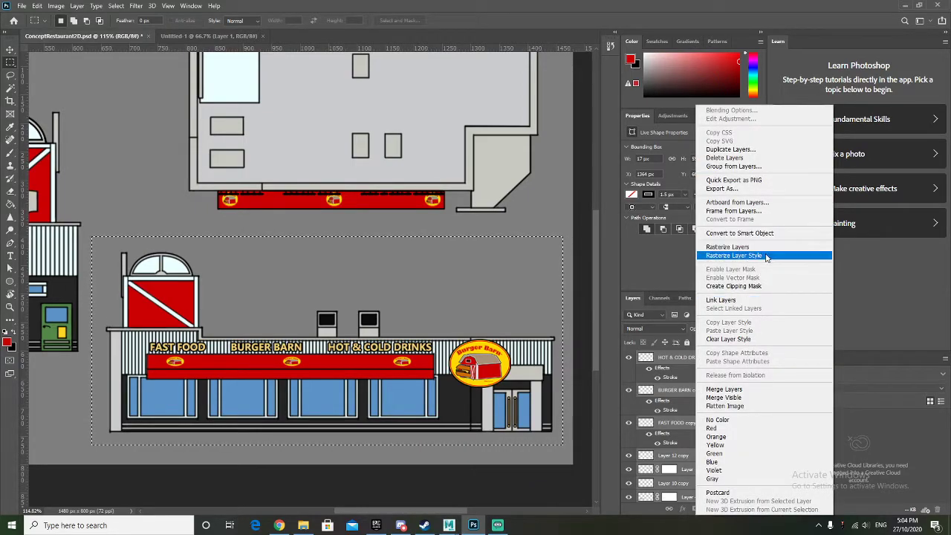
left_click(732, 246)
right_click(689, 365)
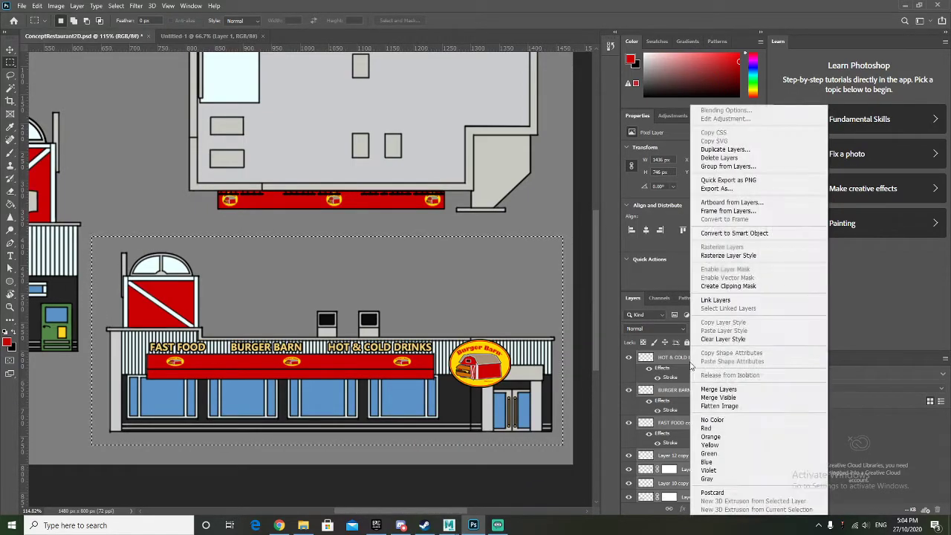
left_click(719, 388)
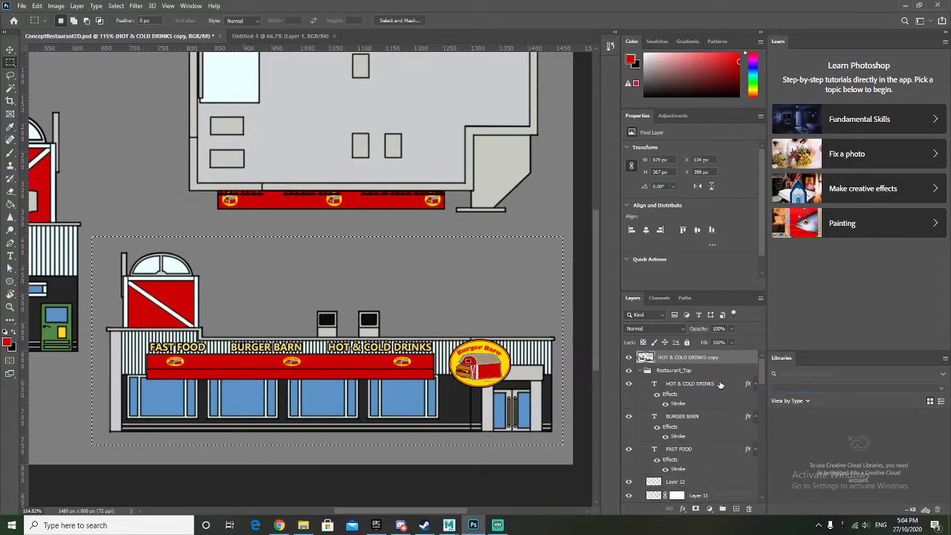
Collapse the Restaurant_Top, Restaurant_Side and Restaurant_Front groups and hide all four groups, leaving only the merged layer visible
left_click(640, 371)
left_click(642, 384)
left_click(639, 383)
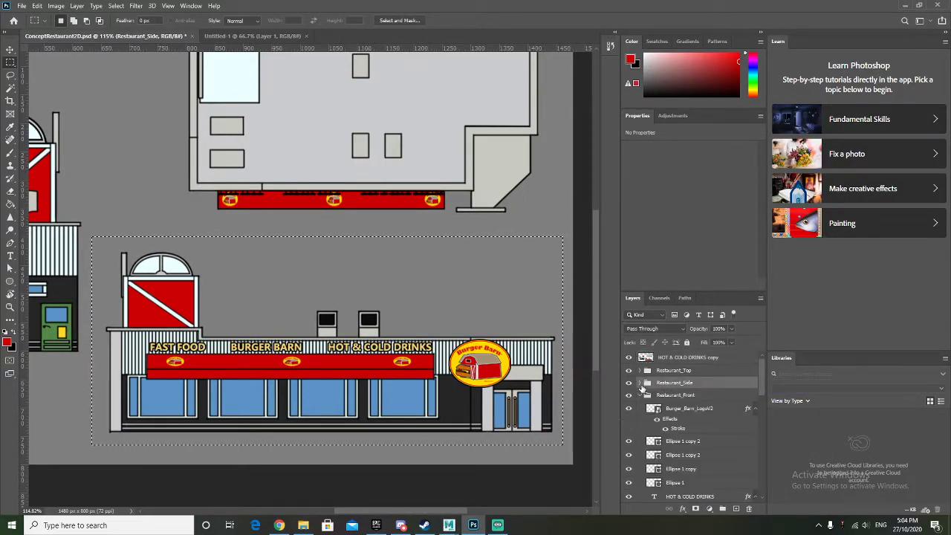
left_click(640, 395)
left_click_drag(629, 370, 628, 407)
Try to move the marquee-selected front view with the Move tool while the Restaurant_Side group is active
scroll(395, 332, "down", 5, "alt")
scroll(367, 334, "up", 2, "alt")
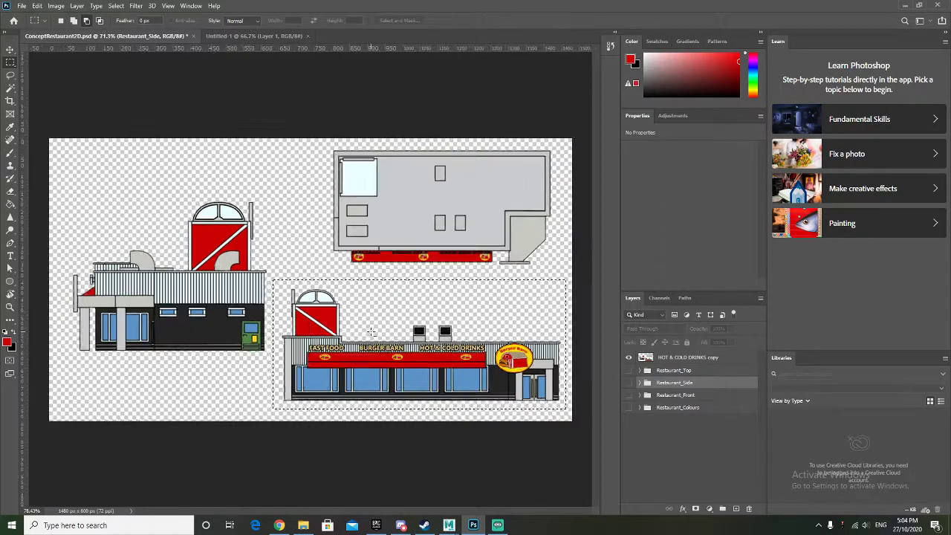
scroll(364, 333, "up", 1, "alt")
scroll(364, 332, "right", 3, "ctrl")
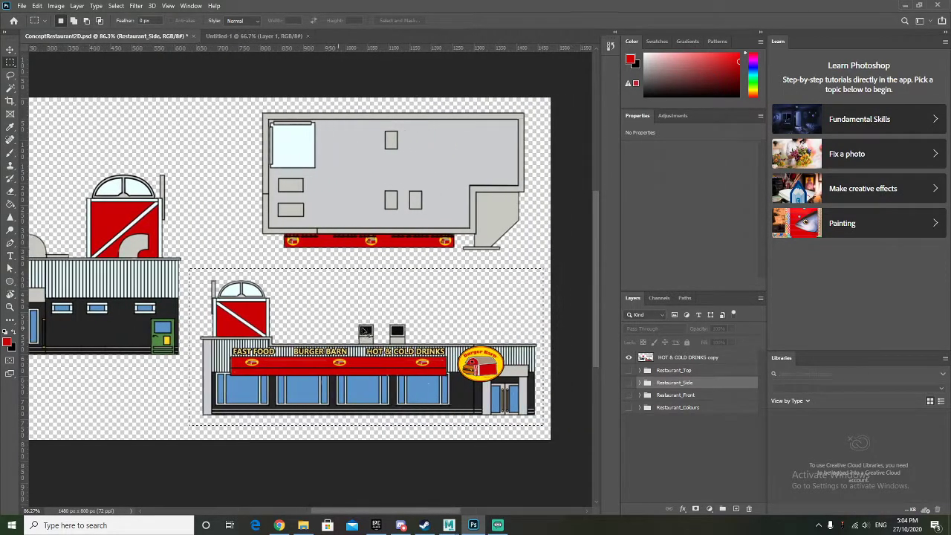
scroll(390, 339, "up", 1, "alt")
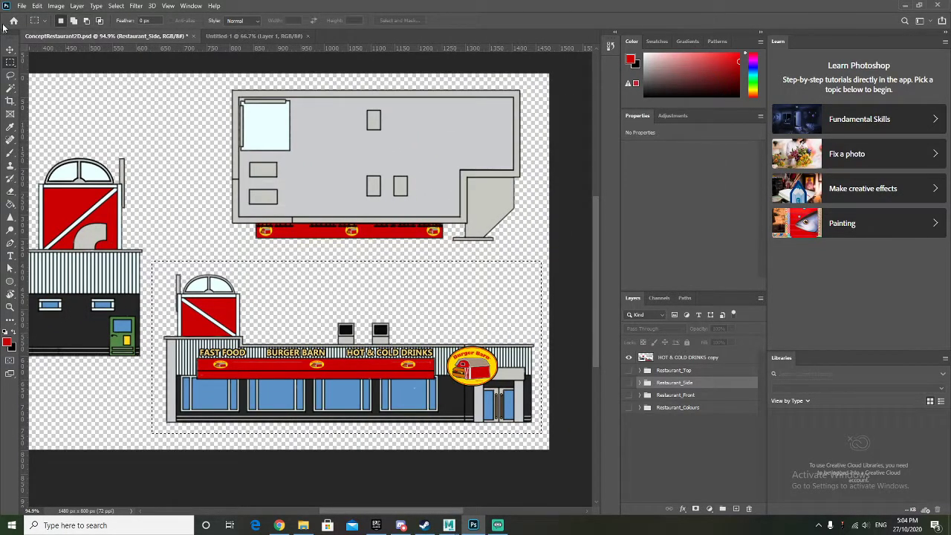
left_click(10, 50)
left_click(278, 297)
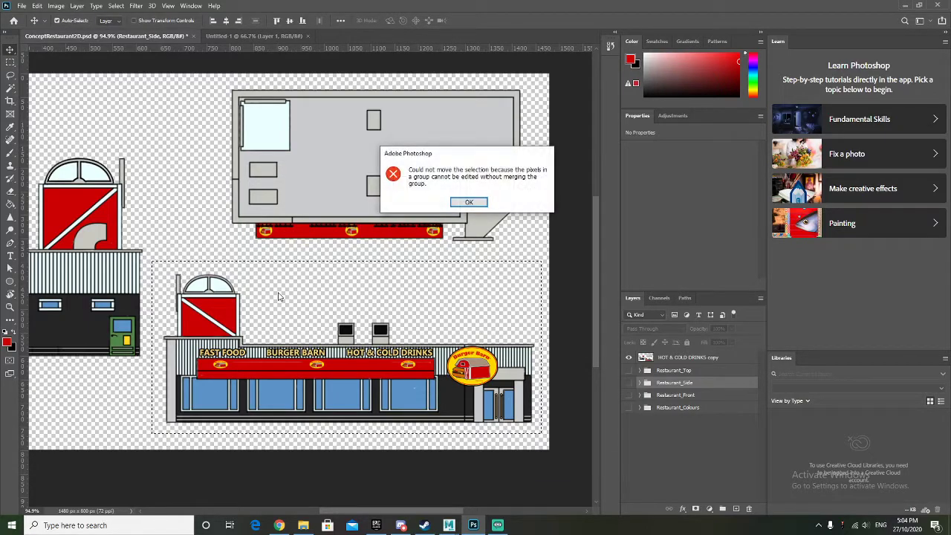
left_click(469, 202)
Make the merged artwork layer active, paste the selected front view into the Untitled-1 document, and add a new layer there
left_click(683, 357)
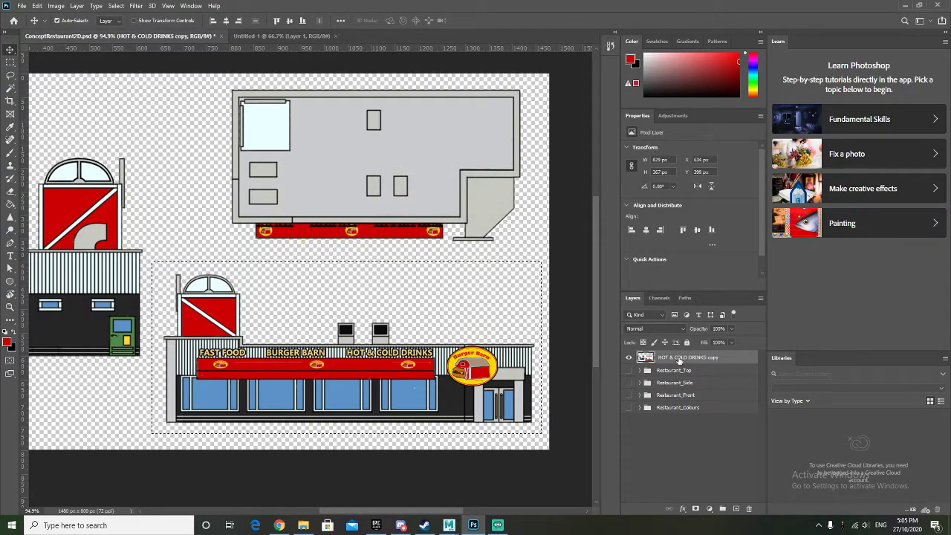
left_click(281, 35)
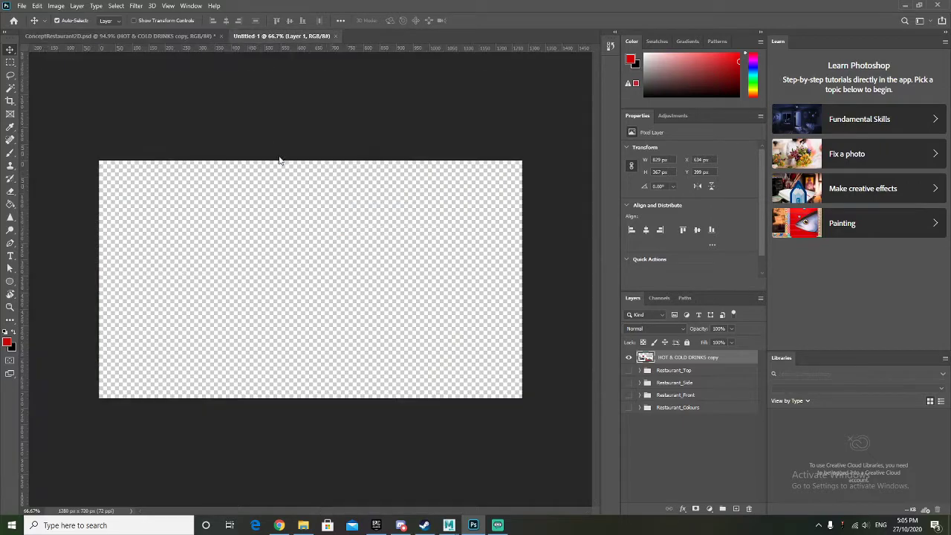
key("ctrl+v")
key("ctrl+plus")
key("ctrl+0")
left_click(735, 509)
Marquee-select the restaurant's side view in ConceptRestaurant2D.psd and paste it as a new layer into the Untitled-1 document
left_click(122, 35)
scroll(122, 167, "up", 4, "alt")
scroll(121, 168, "down", 6, "alt")
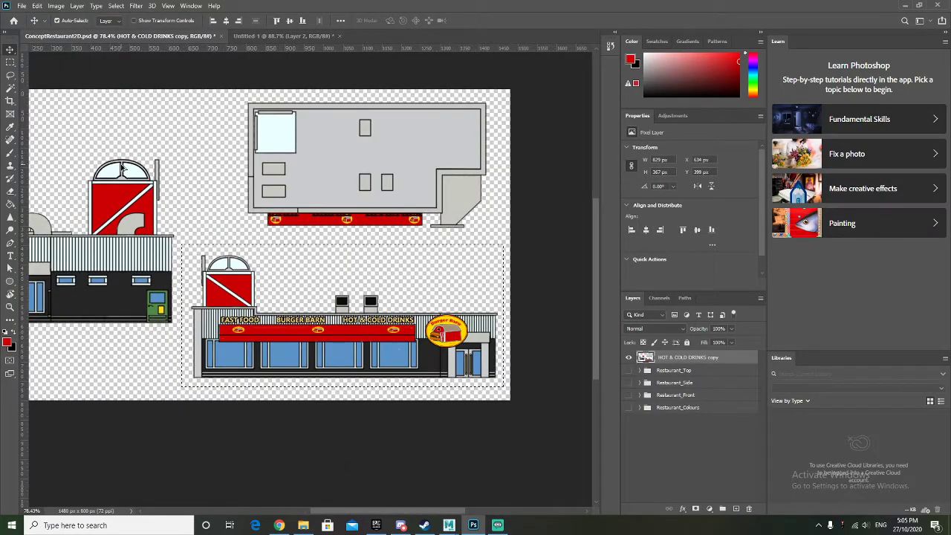
scroll(122, 169, "up", 4, "ctrl")
left_click(10, 64)
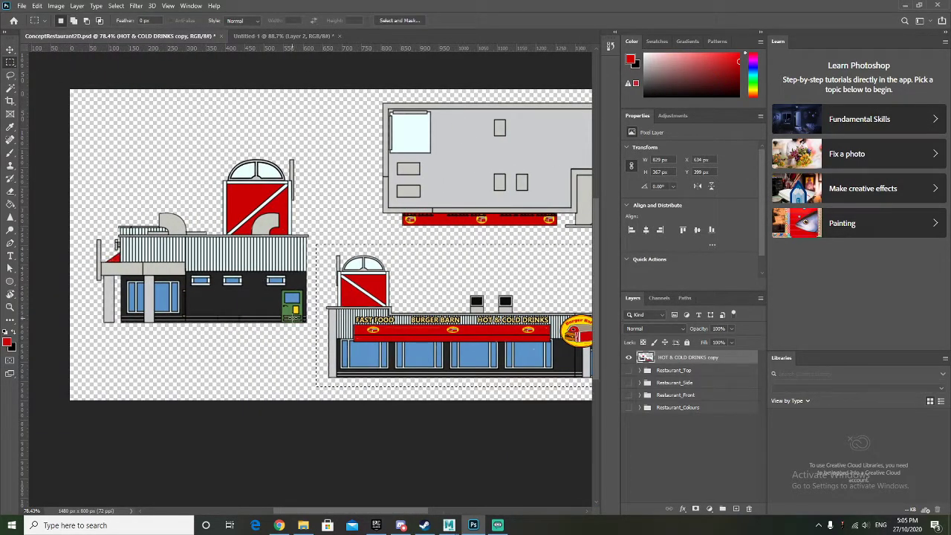
left_click_drag(312, 326, 84, 140)
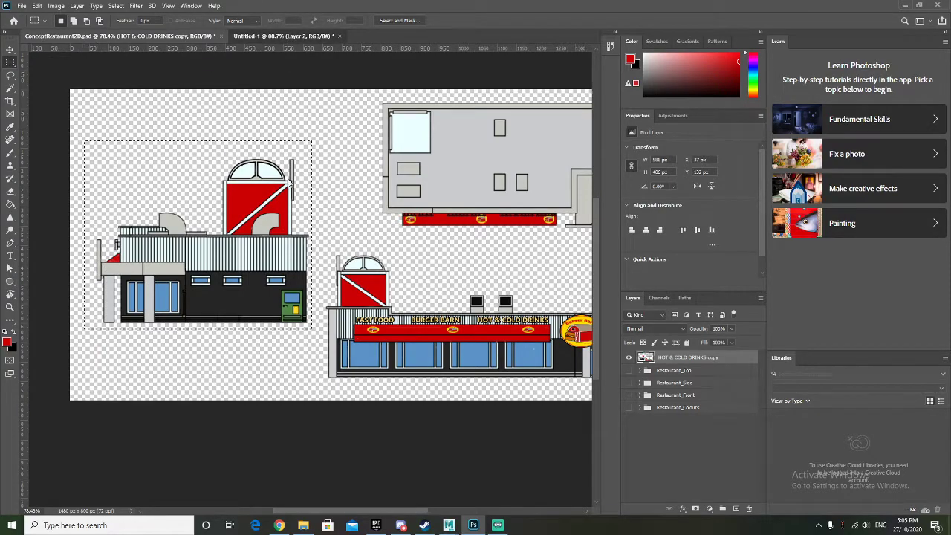
left_click(282, 36)
key("ctrl+v")
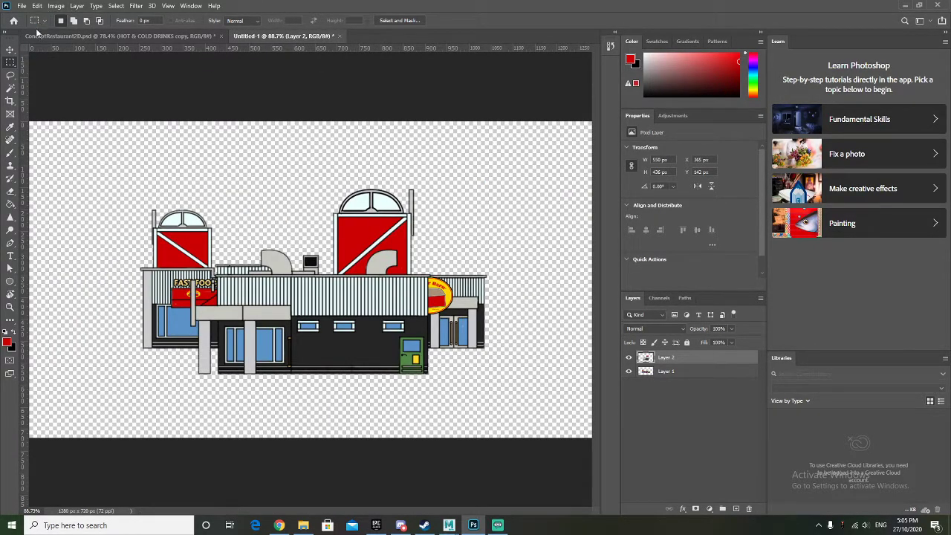
Marquee-select the restaurant's top view in ConceptRestaurant2D.psd and paste it as a new layer into Untitled-1
left_click(118, 36)
mouse_move(336, 98)
left_mouse_down()
mouse_move(340, 113)
mouse_move(469, 191)
mouse_move(587, 239)
left_mouse_up()
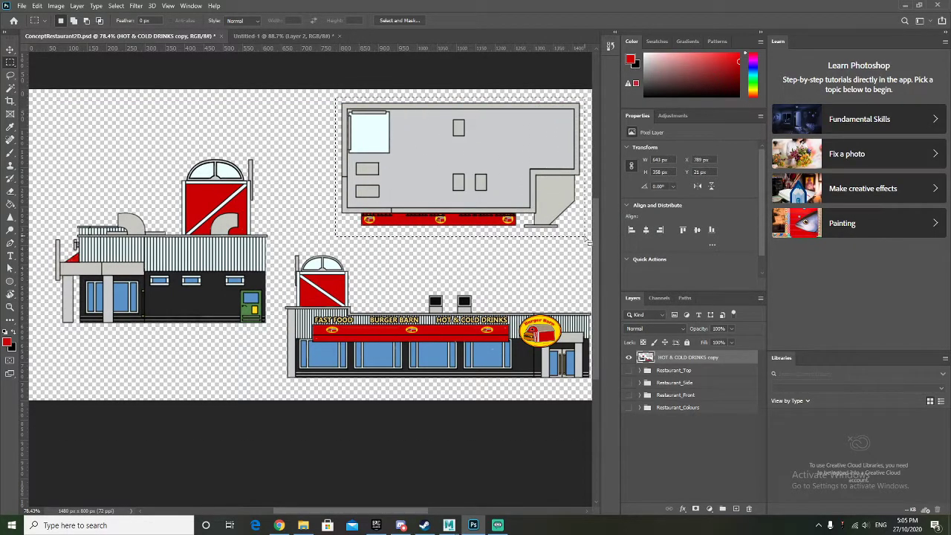
left_click(282, 35)
key("ctrl+v")
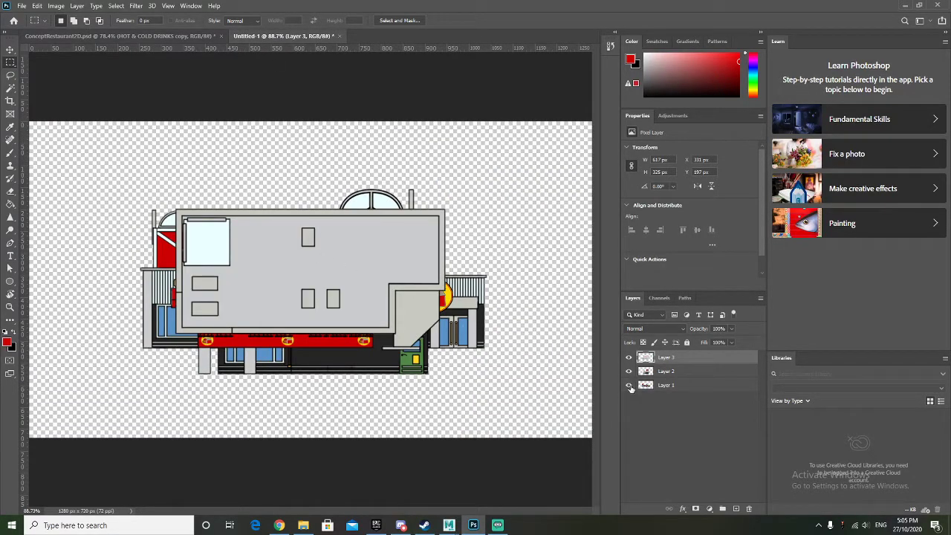
Hide the top view on Layer 3 and move the side view on Layer 2 left, lining its base up with the front view's base
left_click(628, 357)
left_click(628, 371)
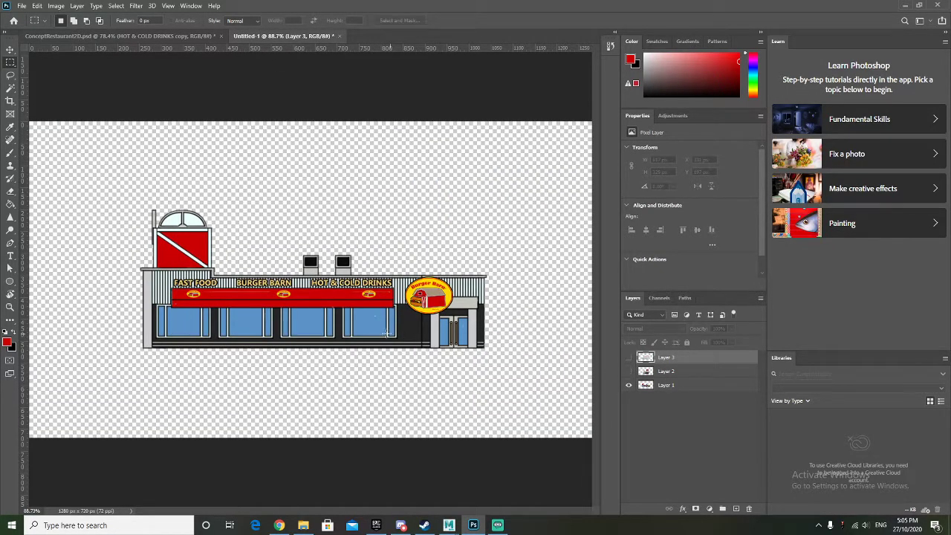
scroll(311, 325, "up", 2, "alt")
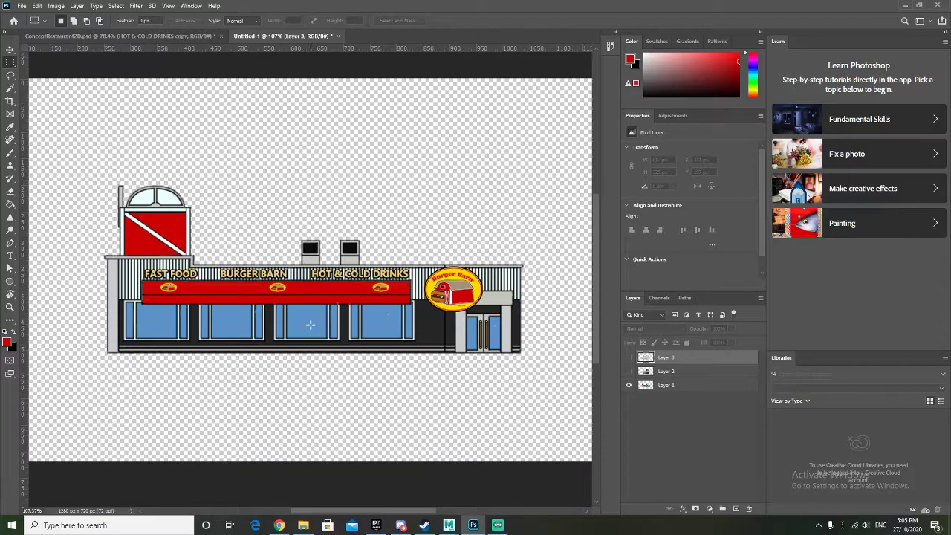
left_click(628, 372)
left_click(10, 49)
left_click(665, 370)
left_click_drag(359, 352, 101, 318)
scroll(114, 358, "up", 2, "alt")
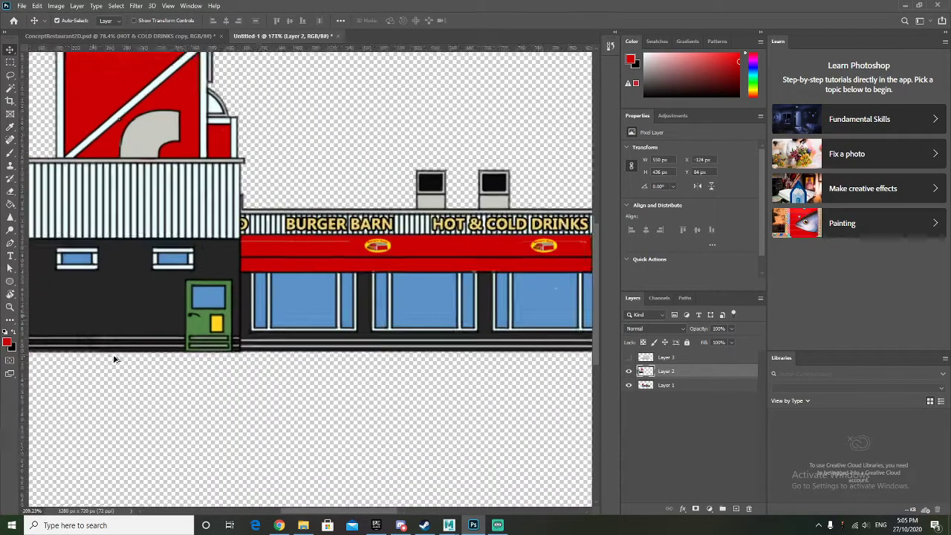
scroll(114, 358, "up", 2, "alt")
key("Up")
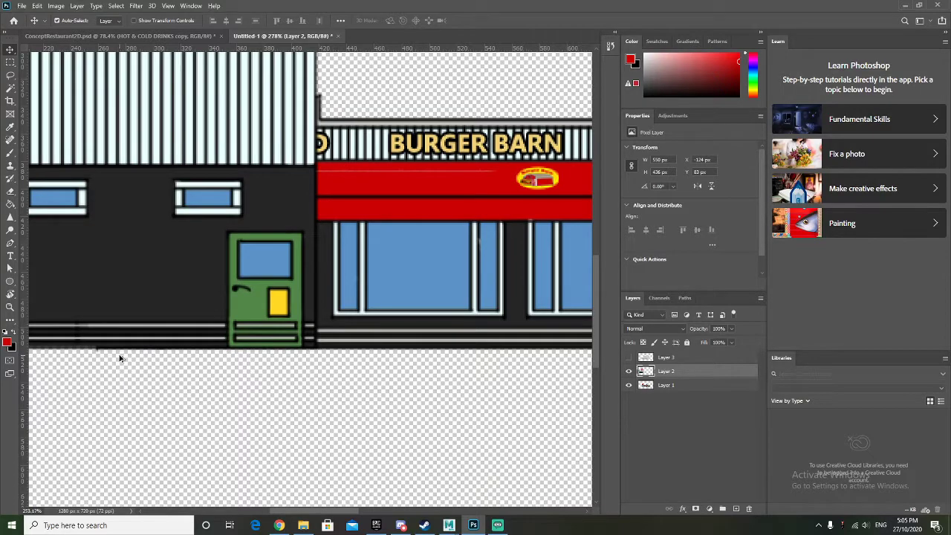
Scale the side view proportionally to about 75.3% so its roofline matches the front view's
scroll(119, 358, "down", 4, "alt")
key("ctrl+t")
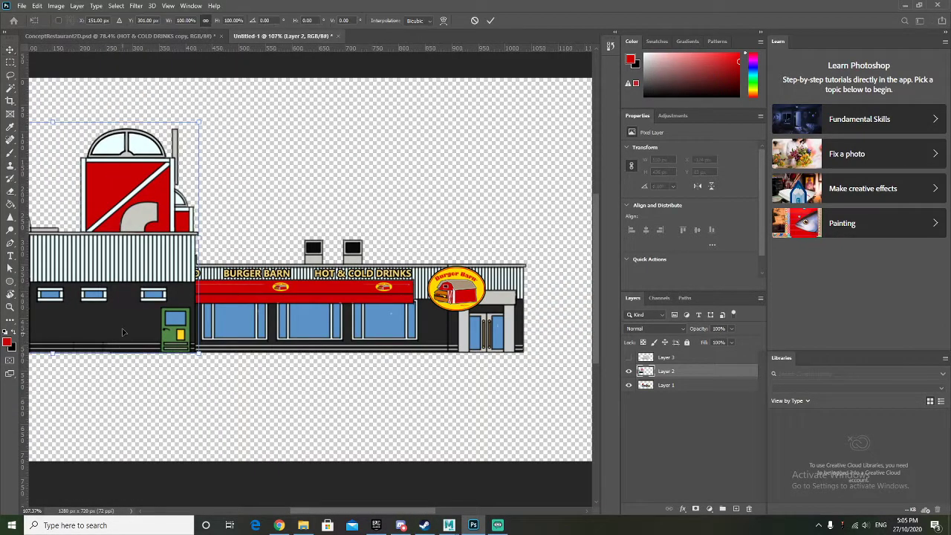
scroll(115, 255, "down", 2, "alt")
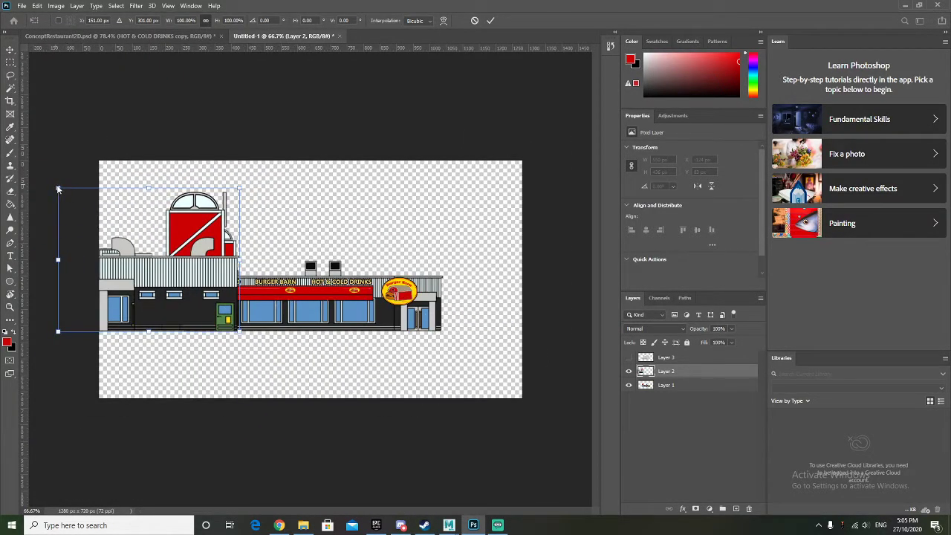
left_click_drag(59, 191, 103, 224)
scroll(127, 258, "up", 2, "alt")
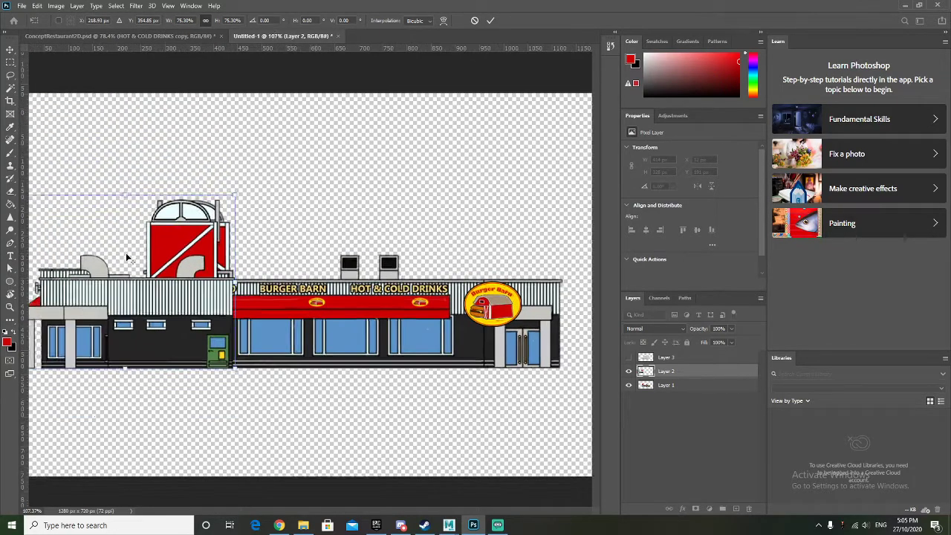
scroll(127, 258, "up", 1, "alt")
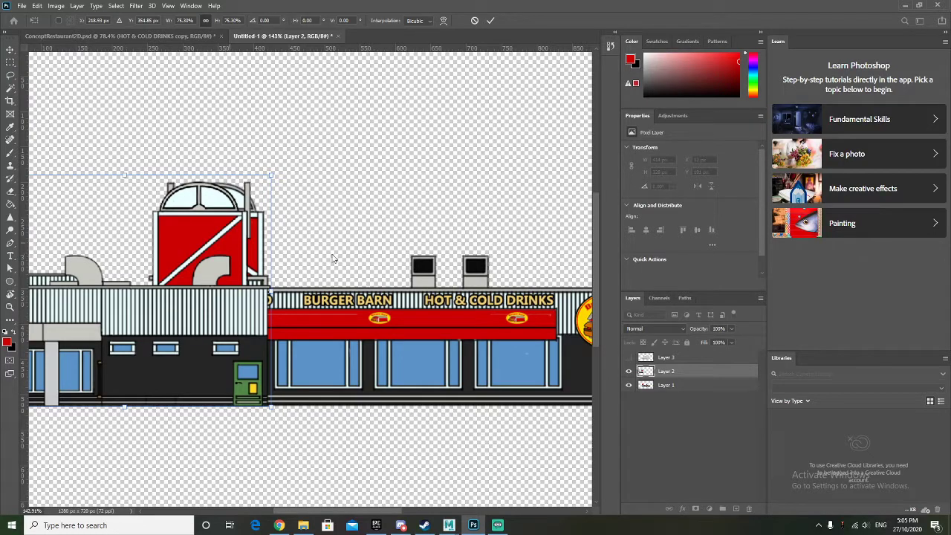
Lower Layer 2's opacity to 61%, refine the side view's scale to 74.6% and apply the transform
left_click_drag(731, 341, 715, 343)
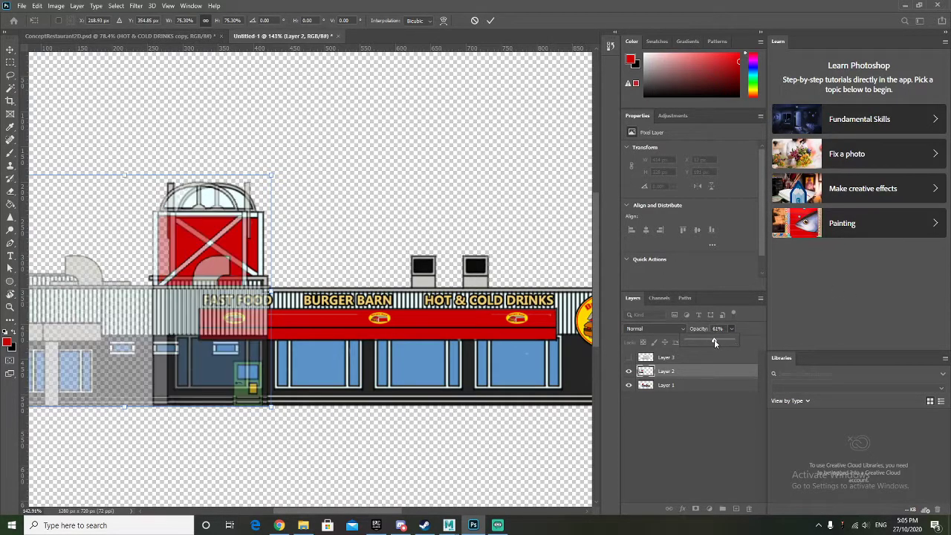
scroll(144, 194, "down", 2, "alt")
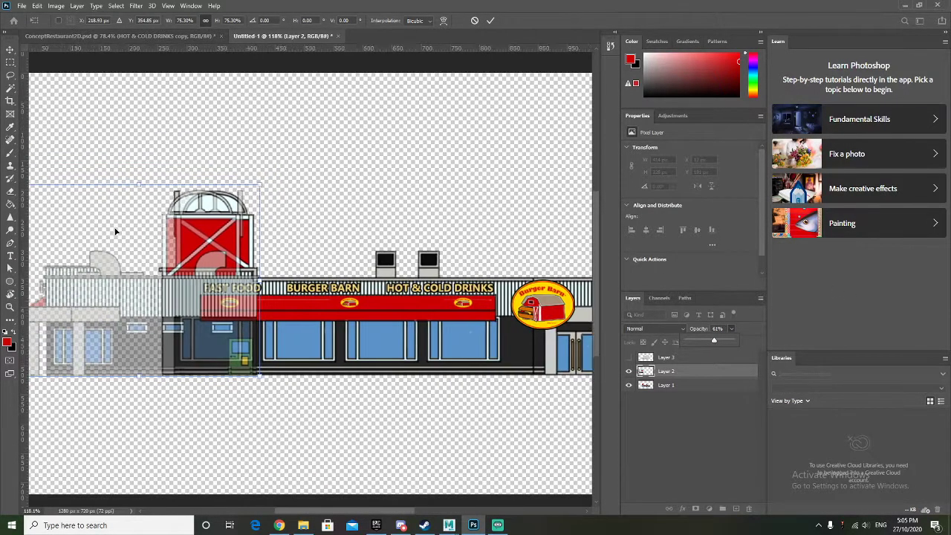
left_click_drag(74, 185, 78, 191)
key("Return")
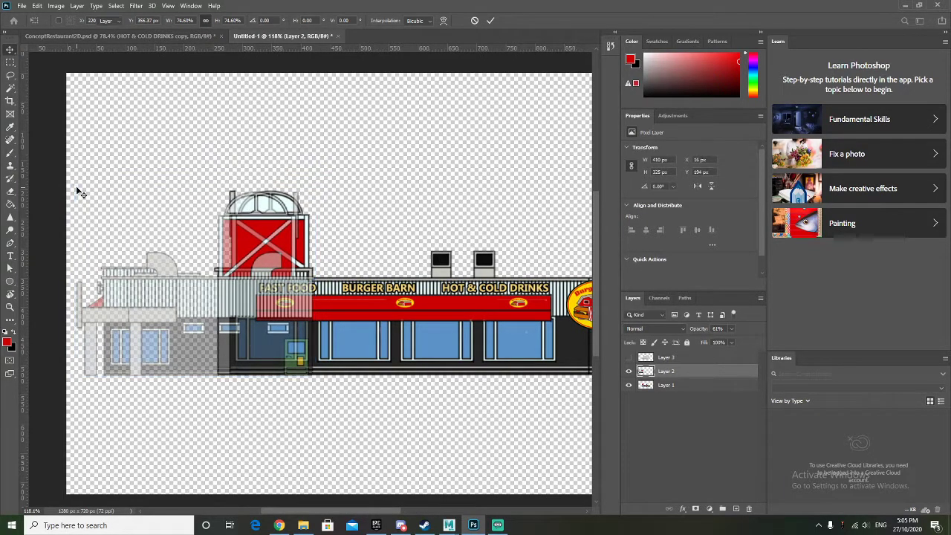
Nudge the side view right to about X 42 px so its red tower overlaps the front view's tower
key("Right")
key("Right")
key("Right")
key("Right")
key("Right")
key("Right")
key("Right")
key("Right")
key("Right")
key("Right")
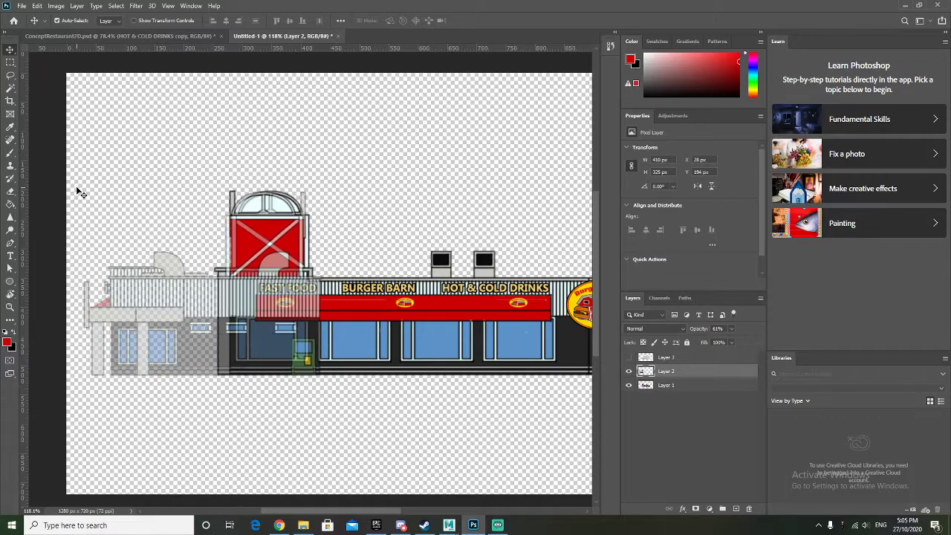
key("Right")
key("Right")
key("Right")
key("Right")
key("Right")
key("Right")
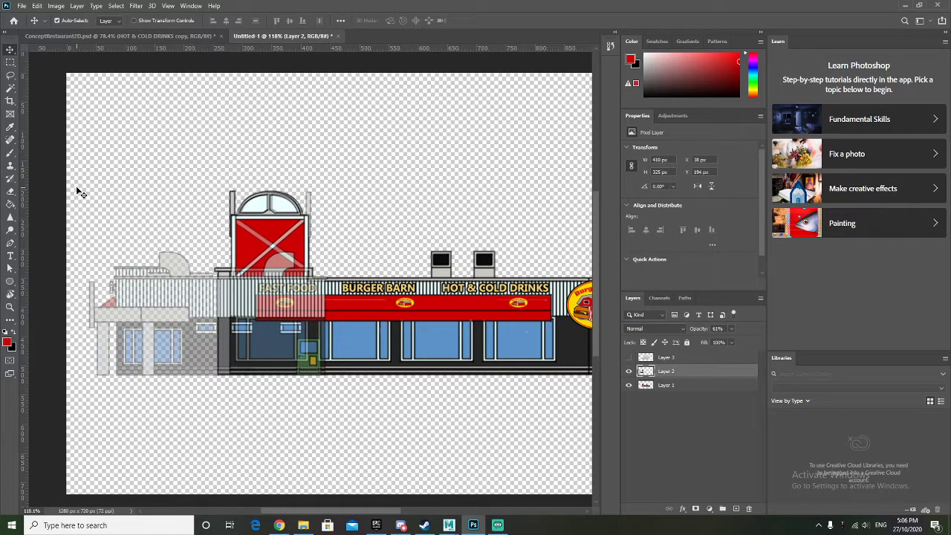
scroll(253, 217, "up", 5, "alt")
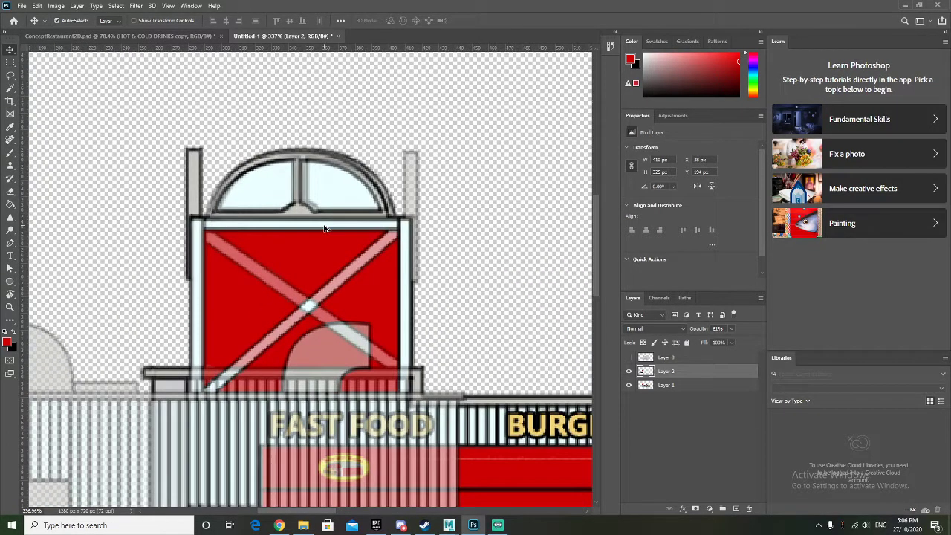
key("Right")
key("Right")
key("Right")
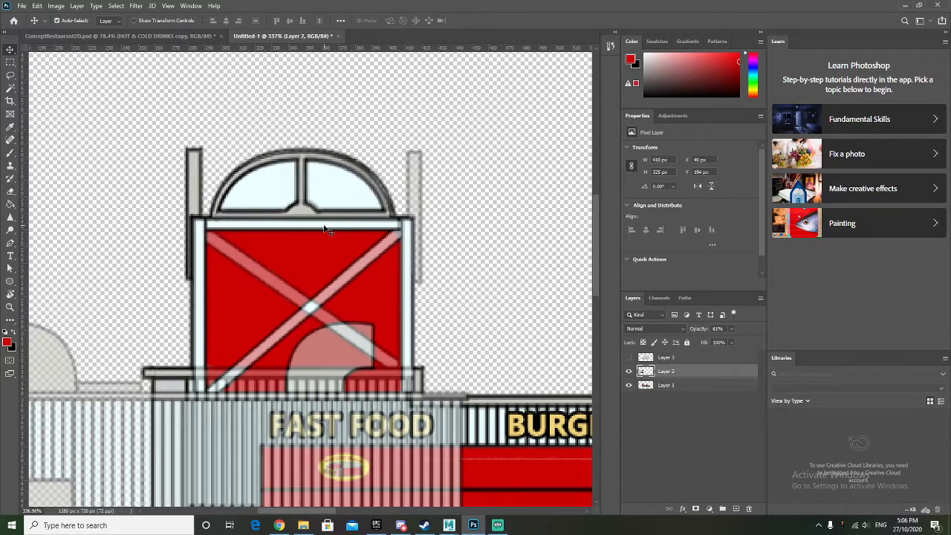
key("Right")
Enlarge the side view to 100.72% and nudge it left to fit the front view's tower exactly
scroll(325, 228, "down", 4, "alt")
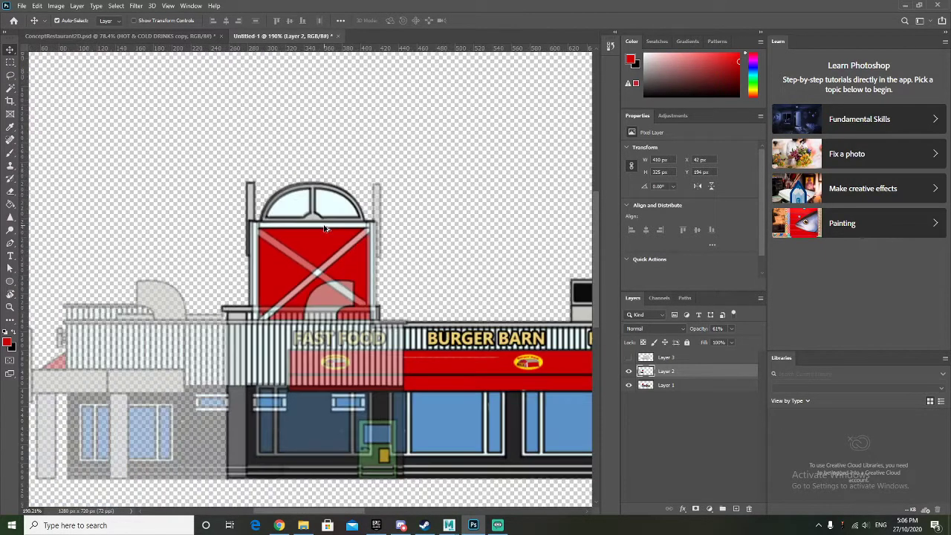
key("ctrl+t")
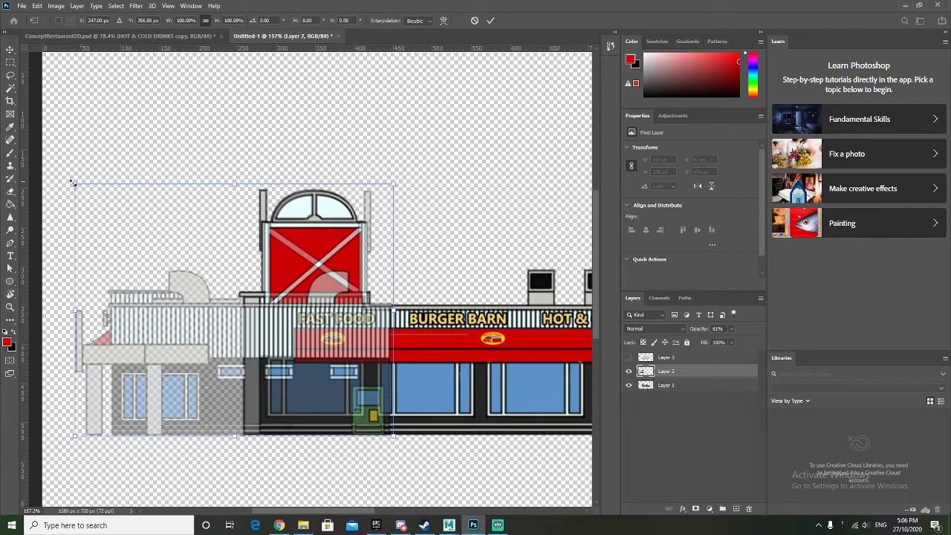
left_click_drag(72, 185, 71, 183)
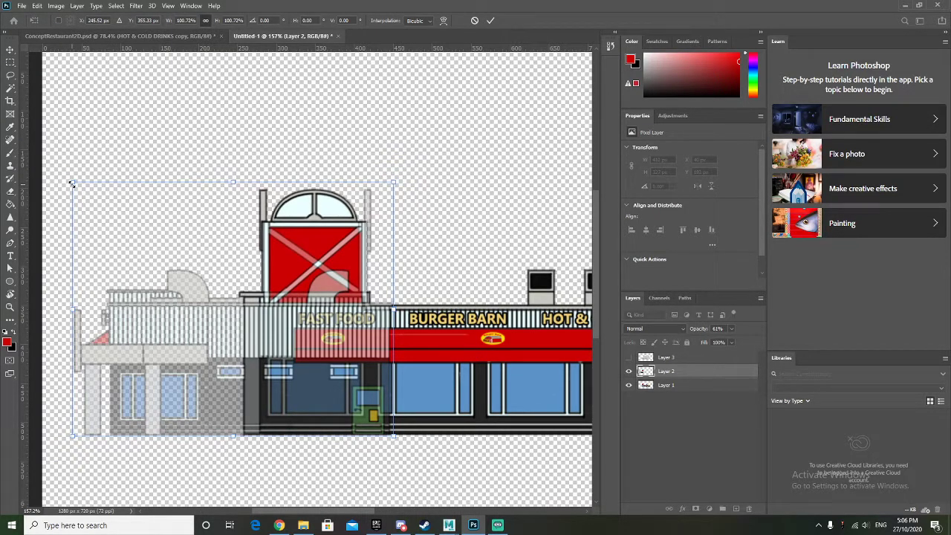
key("Return")
scroll(331, 284, "up", 2, "alt")
key("Left")
scroll(332, 284, "down", 4, "alt")
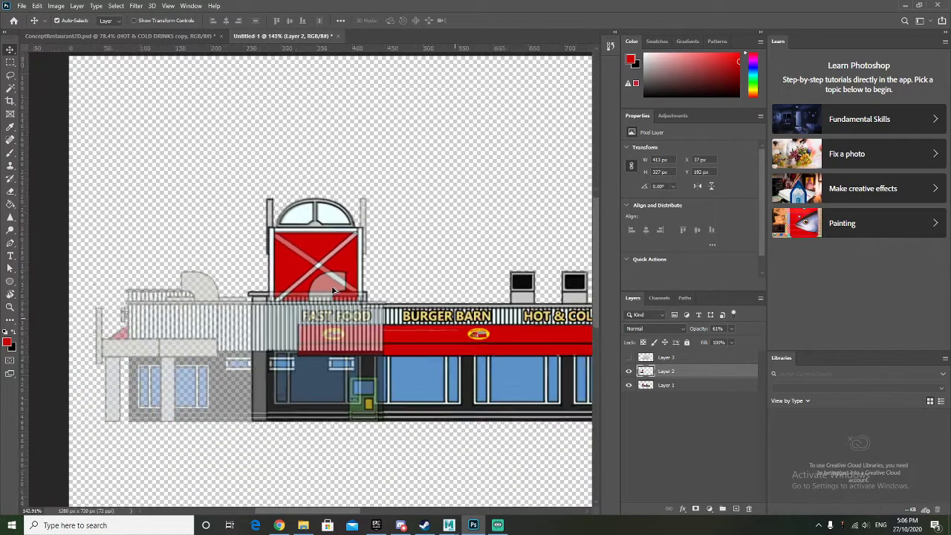
Move the side view right to the middle of the front view and restore Layer 2's opacity to 100%
scroll(318, 301, "right", 4, "shift")
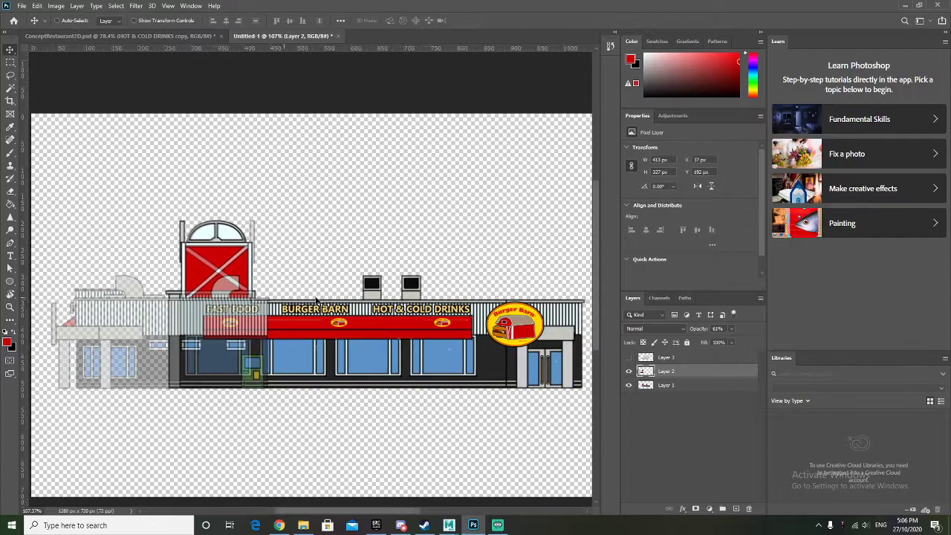
left_click_drag(113, 353, 321, 341)
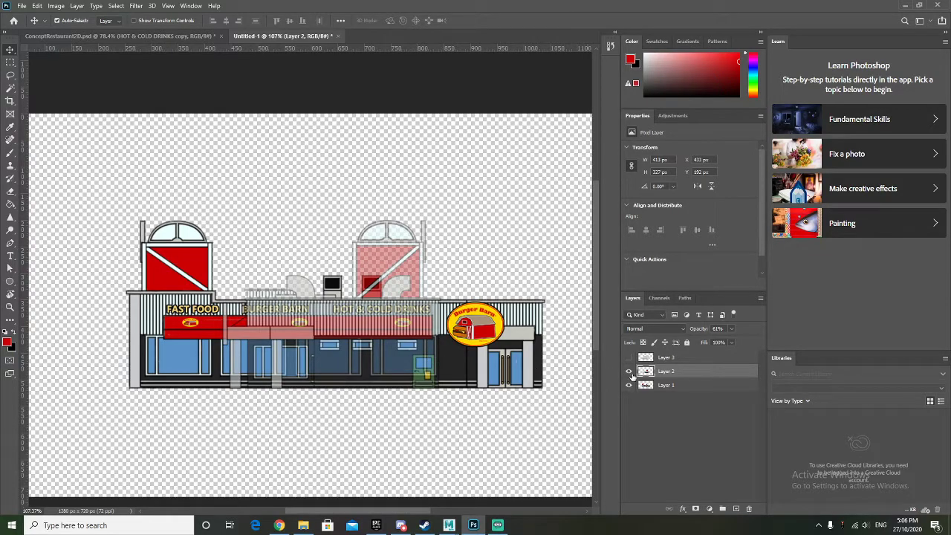
left_click_drag(732, 343, 751, 341)
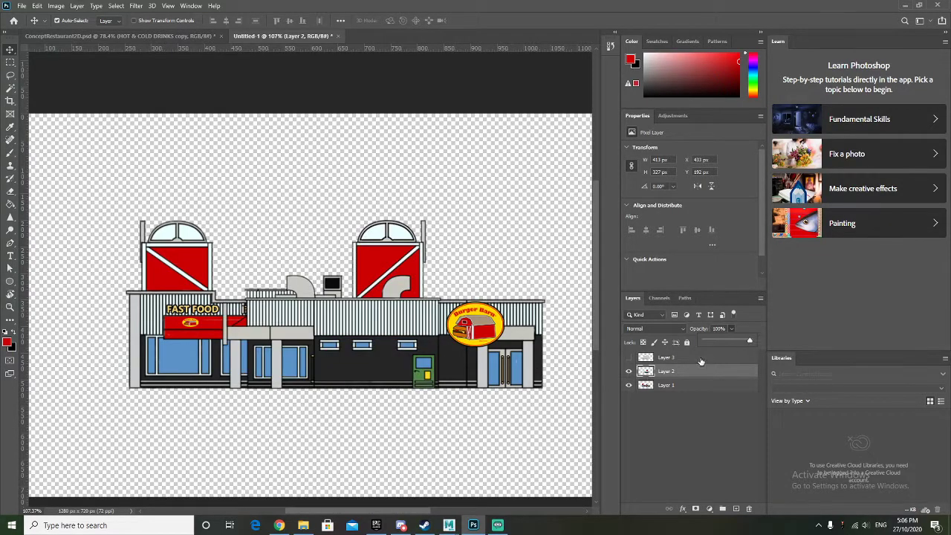
left_click(629, 385)
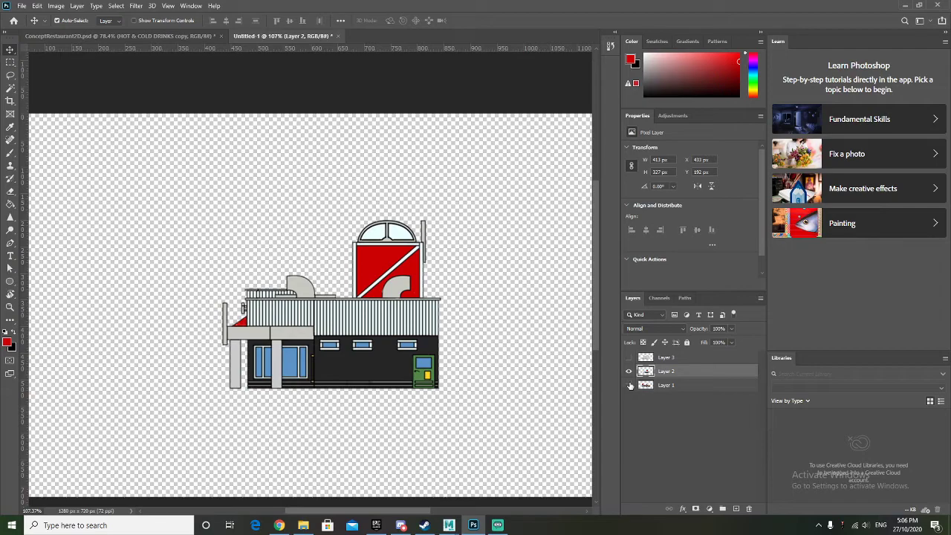
left_click(628, 385)
Show the top view on Layer 3 at 61% opacity and hide Layer 2, keeping the front view visible beneath it
left_click(669, 358)
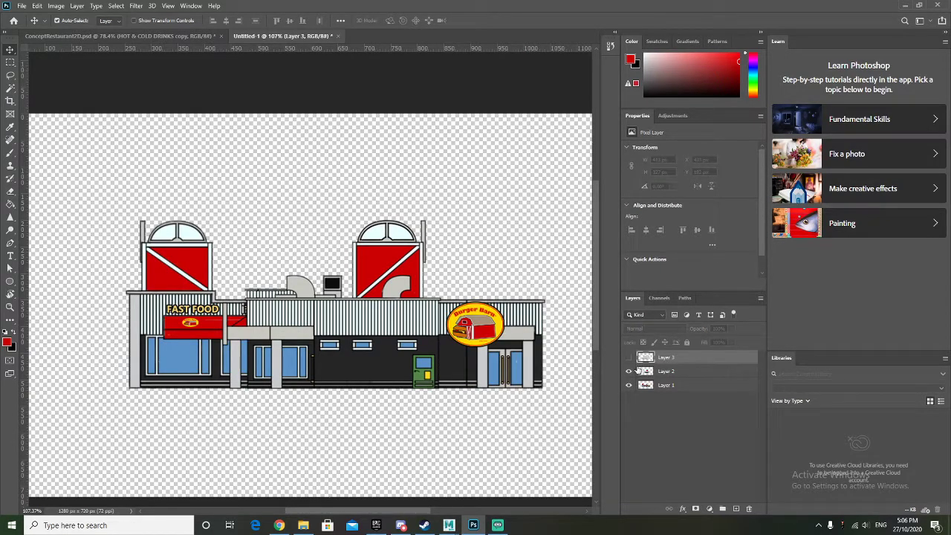
left_click(629, 357)
left_click(732, 328)
left_click_drag(729, 342, 714, 342)
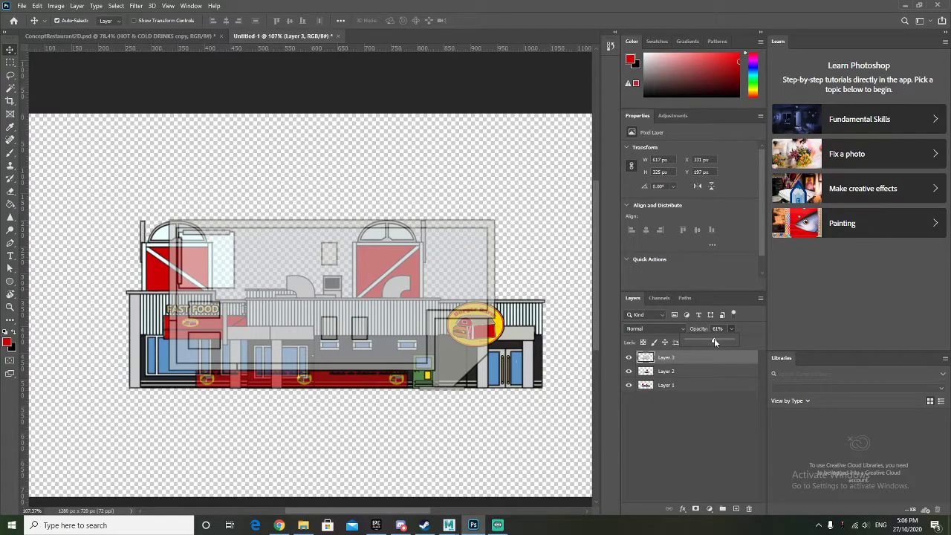
left_click(628, 386)
left_click(629, 385)
left_click(629, 371)
scroll(343, 380, "up", 1, "alt")
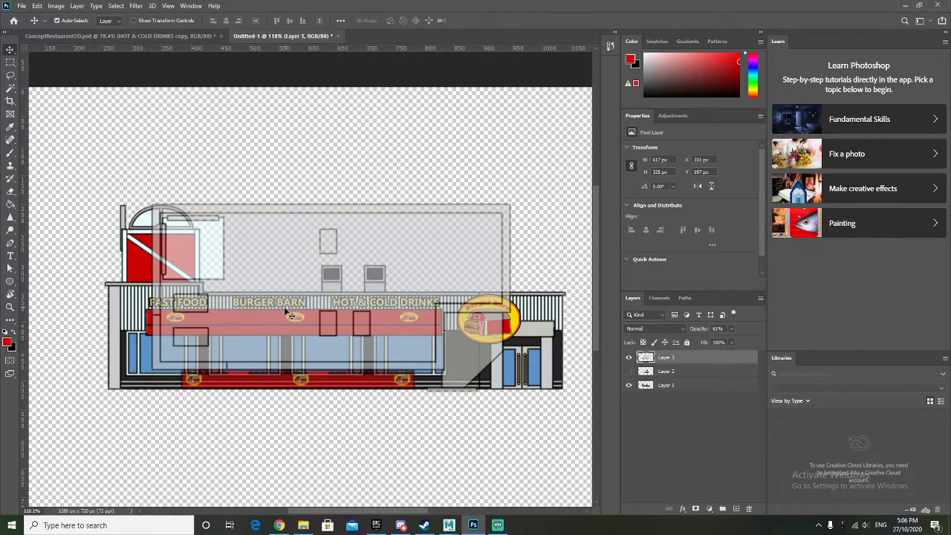
Nudge the top view left to about X 257 px so its left edge lines up with the front view's left wall
key("Left")
key("Left")
key("Left")
key("Left")
key("Left")
key("Left")
key("Left")
key("Left")
key("Left")
key("Left")
key("Left")
key("Left")
key("Left")
key("Left")
key("Left")
key("Left")
key("Left")
key("Left")
key("Left")
key("Left")
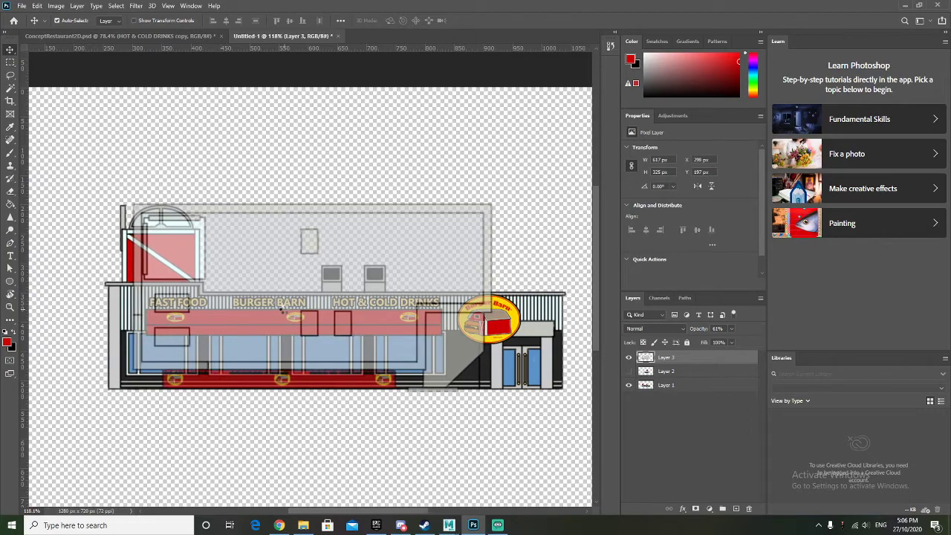
key("Left")
key("Left")
key("Left")
key("Left")
key("Left")
key("Left")
key("Left")
key("Left")
key("Left")
key("Left")
key("Left")
key("Left")
key("Left")
key("Left")
key("Left")
key("Left")
key("Left")
key("Left")
key("Left")
key("Left")
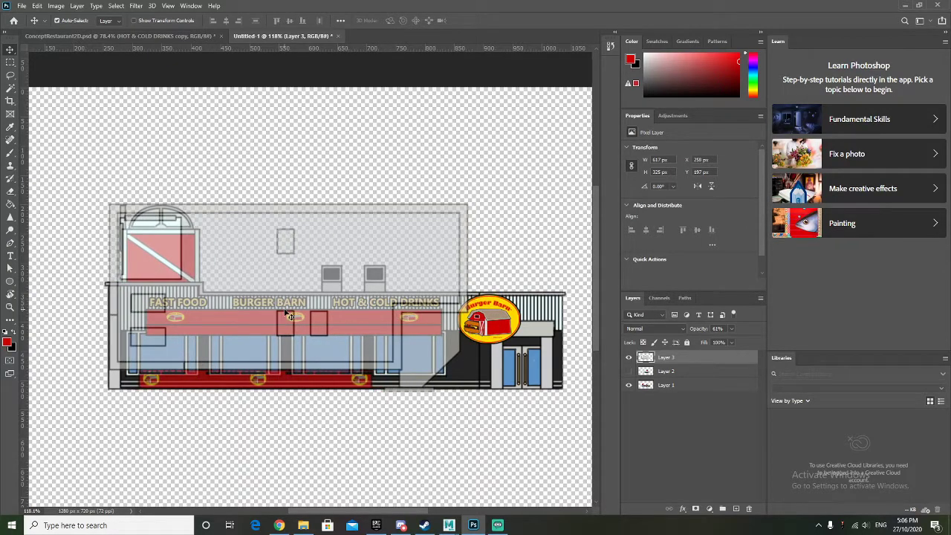
scroll(121, 388, "up", 5, "alt")
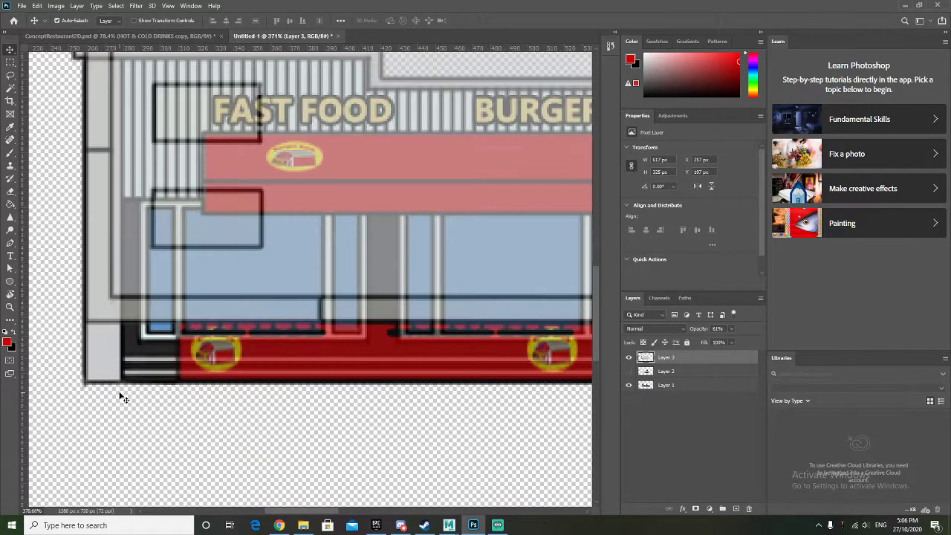
Nudge the top view down to Y 198 px so its lower edge lines up with the front view's base
key("Down")
key("Up")
key("Left")
key("Right")
scroll(121, 399, "down", 6, "alt")
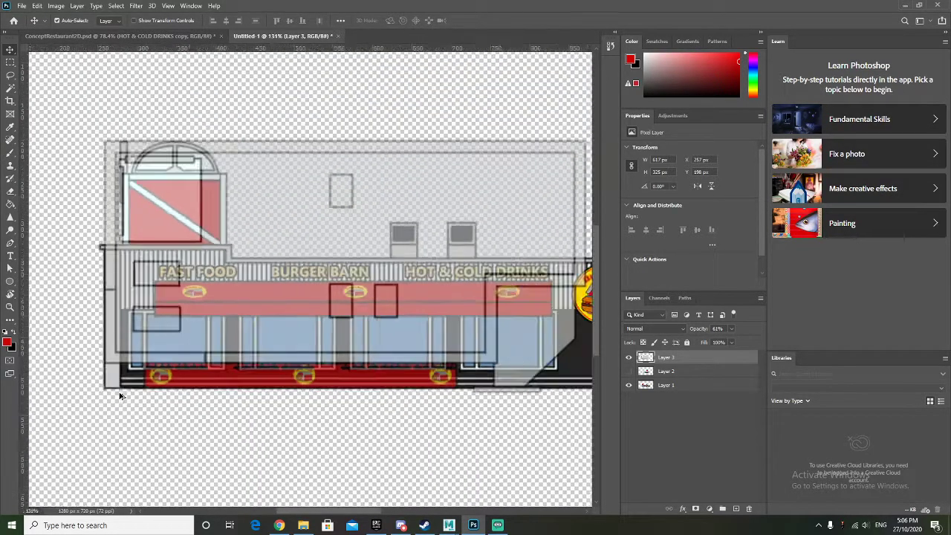
Scale the top view up to 127.32% from its lower-left corner so its right edge meets the front view's right wall
key("ctrl+t")
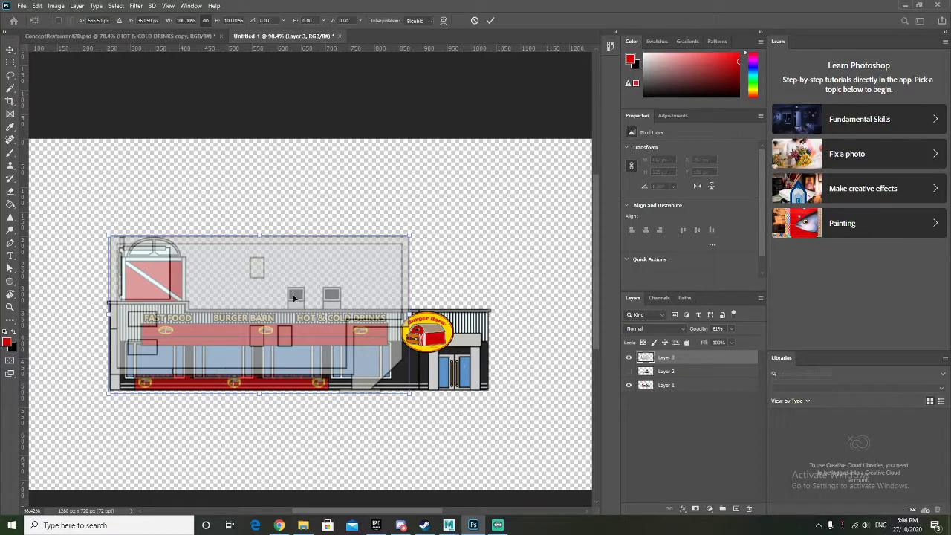
left_click_drag(411, 234, 493, 197)
scroll(535, 299, "up", 5, "alt")
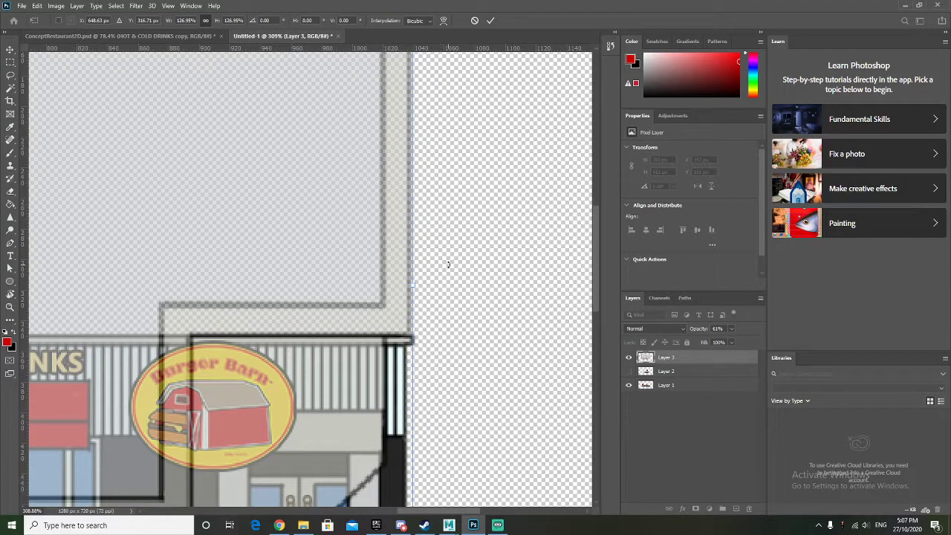
scroll(448, 264, "right", 2, "ctrl")
scroll(448, 264, "up", 4)
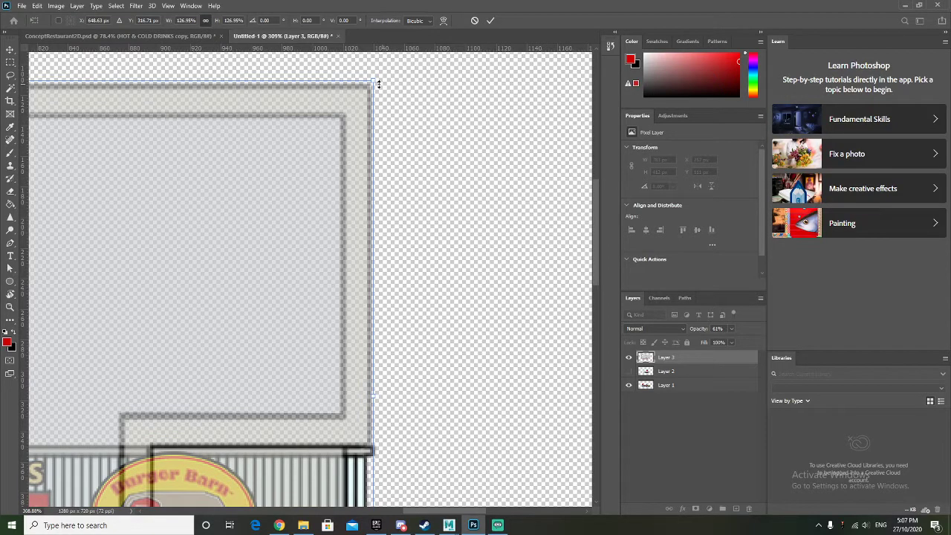
left_click_drag(374, 78, 379, 76)
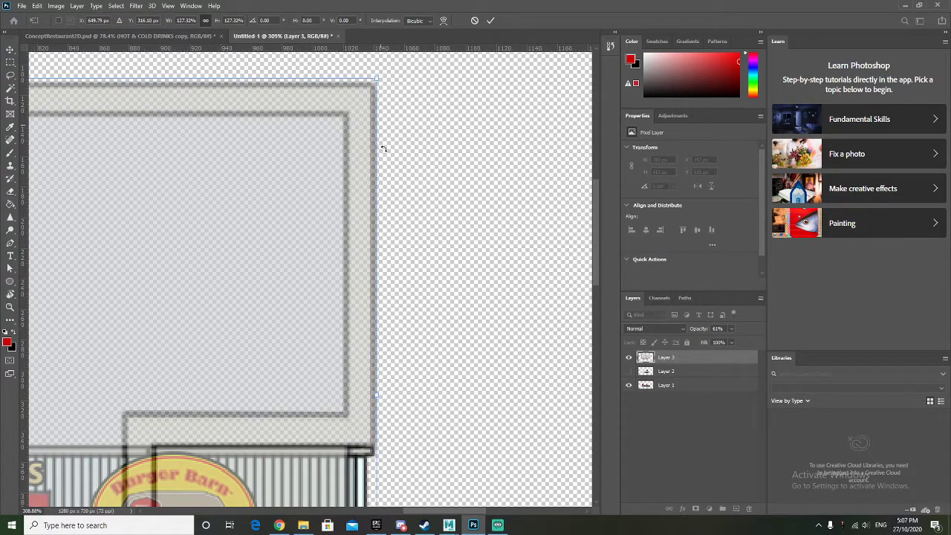
scroll(402, 232, "down", 5, "alt")
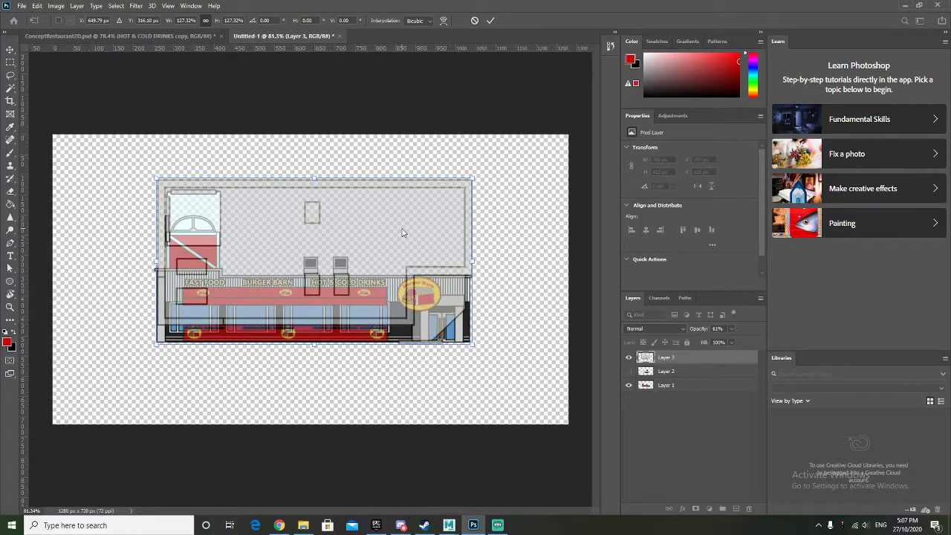
key("alt+space")
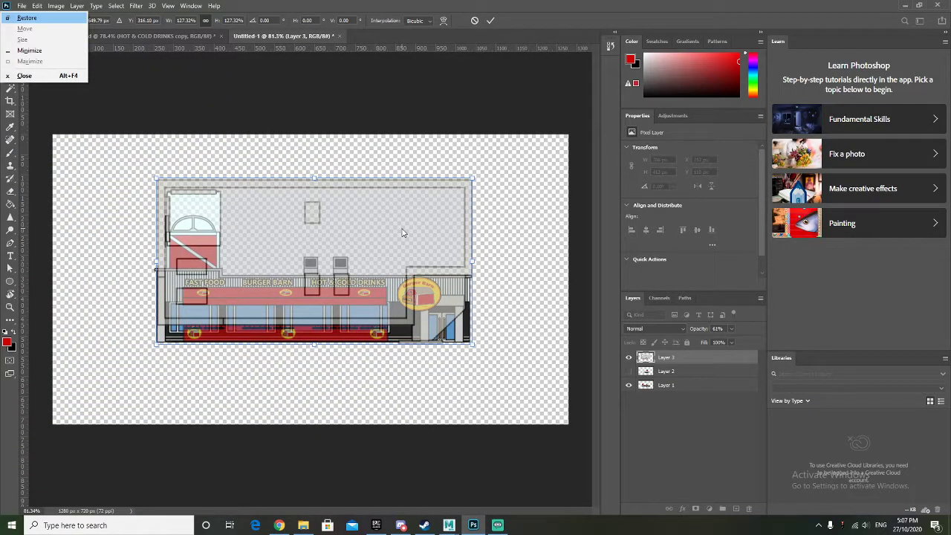
left_click(444, 5)
key("Return")
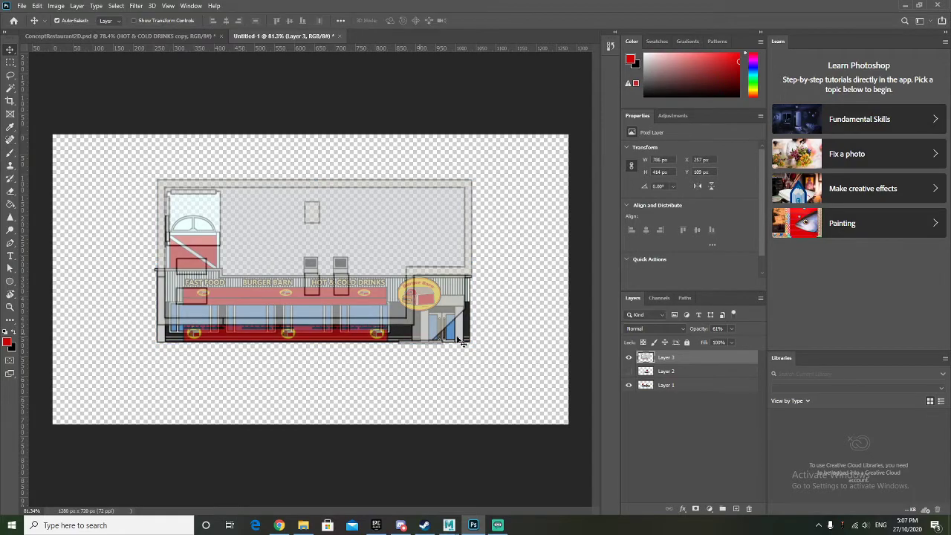
Restore Layer 3's opacity to 100% and move the top view down to the middle of the canvas, about Y 153 px
left_click(731, 329)
left_click_drag(733, 341, 784, 342)
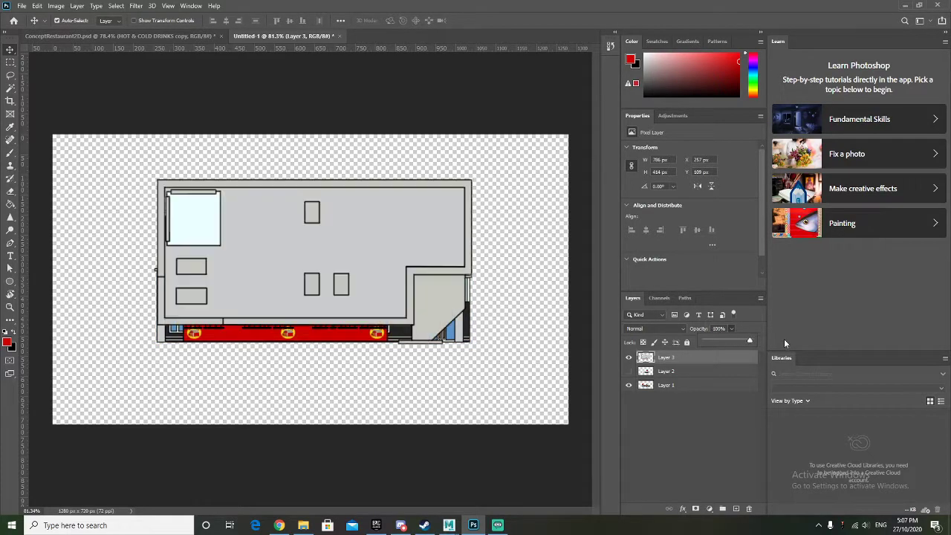
left_click(688, 364)
left_click(688, 384)
left_click(672, 359)
left_click_drag(391, 233, 384, 253)
Select the front view on Layer 1 and move it left beneath the top view, to about X 228 px
left_click(671, 385)
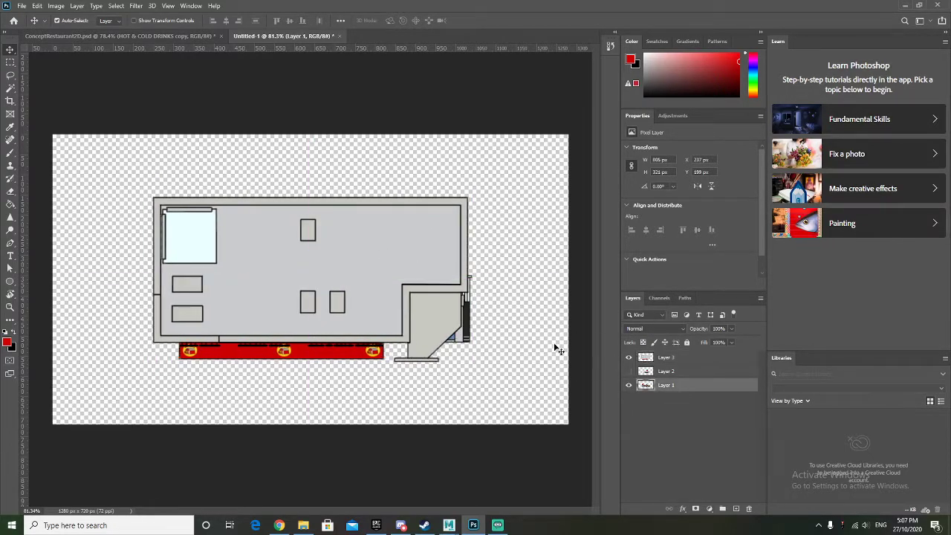
left_click(471, 313, "shift")
left_click_drag(338, 353, 345, 350)
left_click(669, 372)
left_click(684, 389)
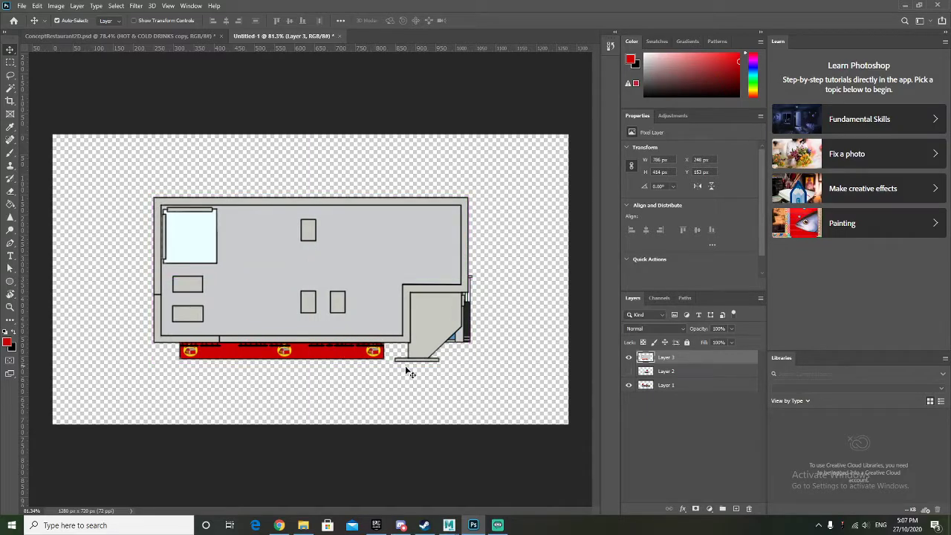
left_click(691, 388)
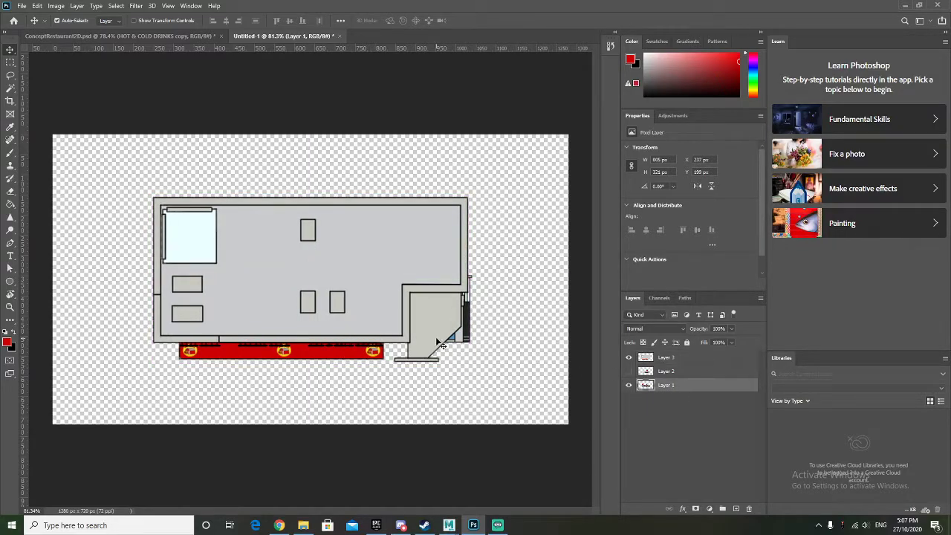
left_click_drag(466, 342, 461, 339)
Fine-tune the front view's horizontal position to about X 231 px so its right wall lines up with the top view's right edge
scroll(484, 329, "up", 5, "alt")
scroll(484, 372, "up", 2)
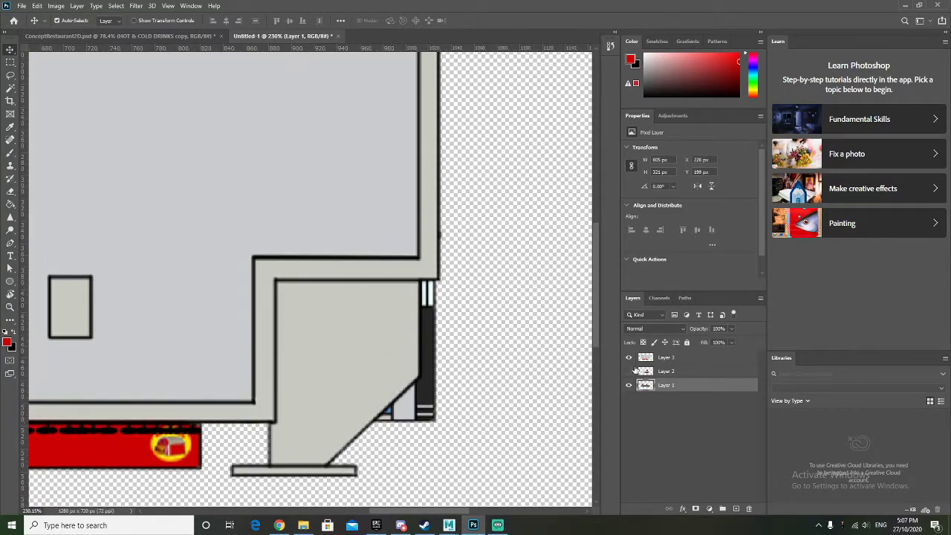
key("Right")
key("Right")
key("Right")
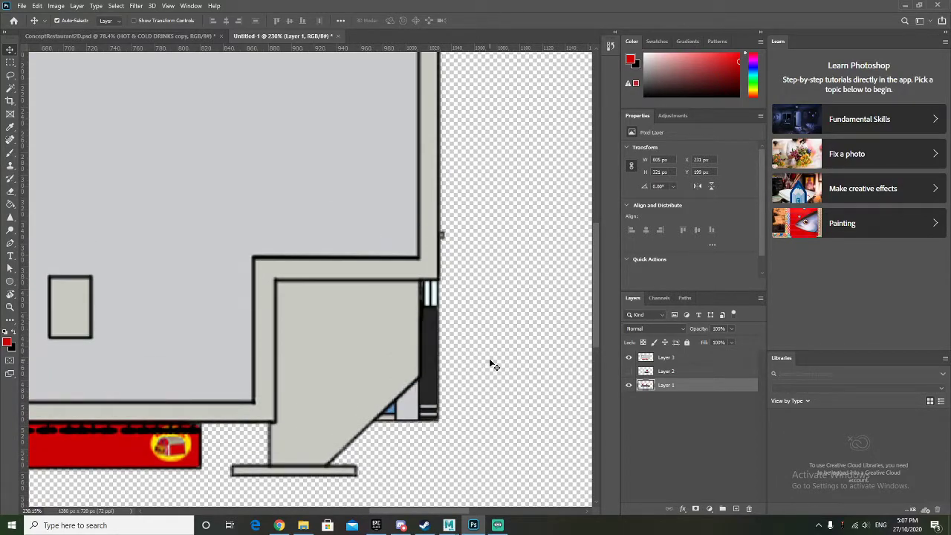
key("Left")
scroll(490, 359, "down", 5, "alt")
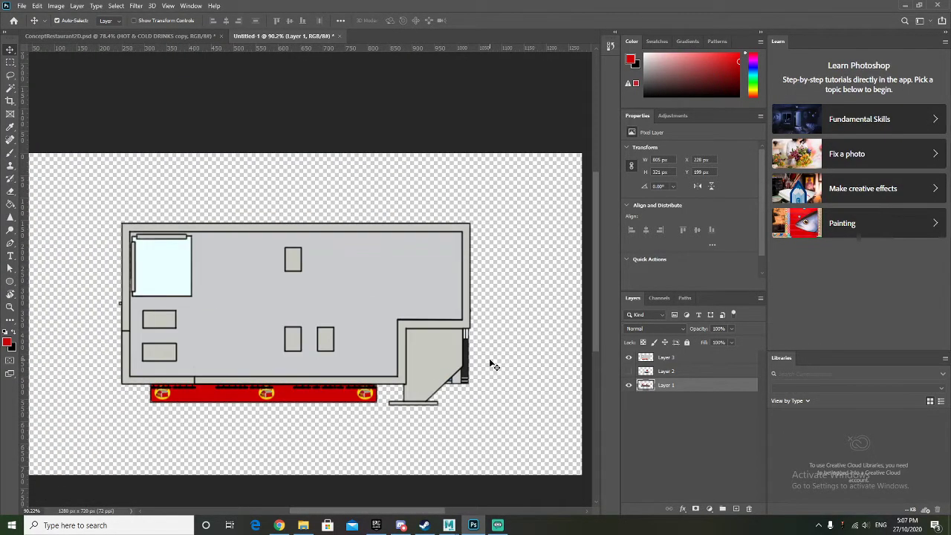
scroll(489, 358, "up", 3, "alt")
key("Left")
key("Left")
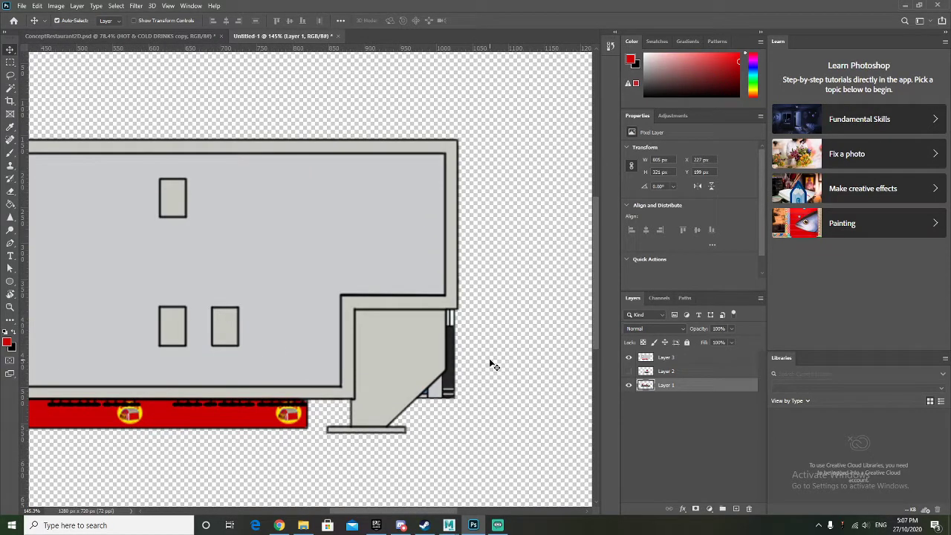
key("Right")
key("Right")
key("Right")
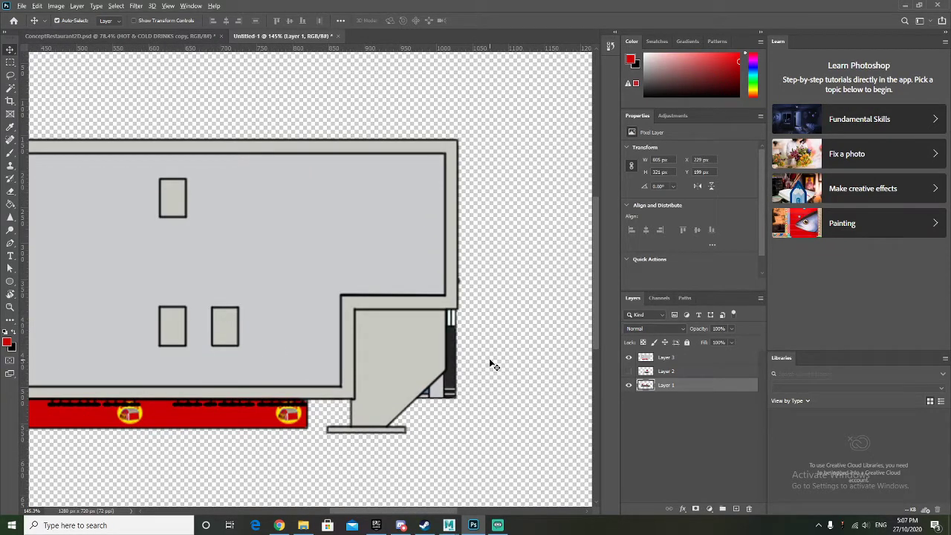
scroll(489, 359, "down", 4, "alt")
key("Right")
Lower Layer 3's opacity to 52% and move the top view up to about Y 19 px so its red awning overlaps the front view's
left_click(702, 359)
left_click(702, 358)
left_click(732, 328)
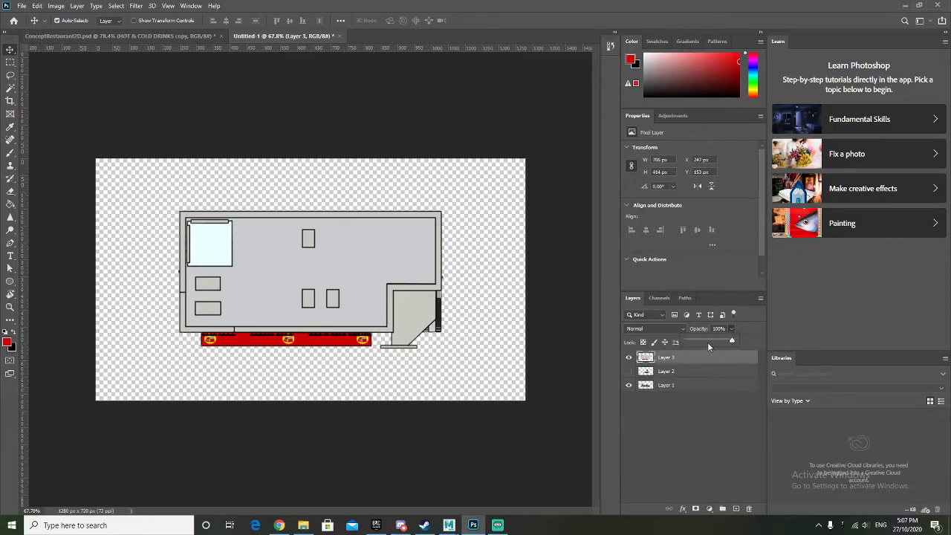
left_click(708, 342)
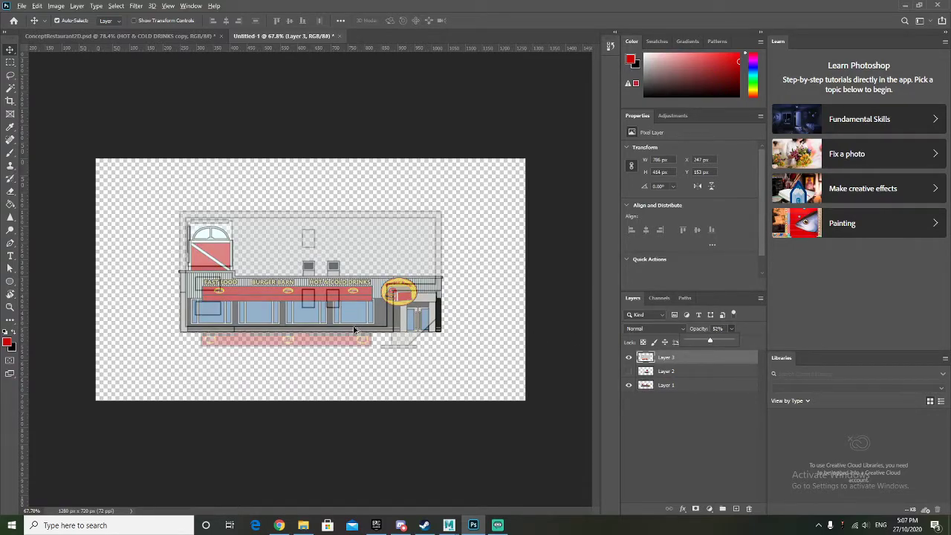
scroll(350, 330, "up", 3, "alt")
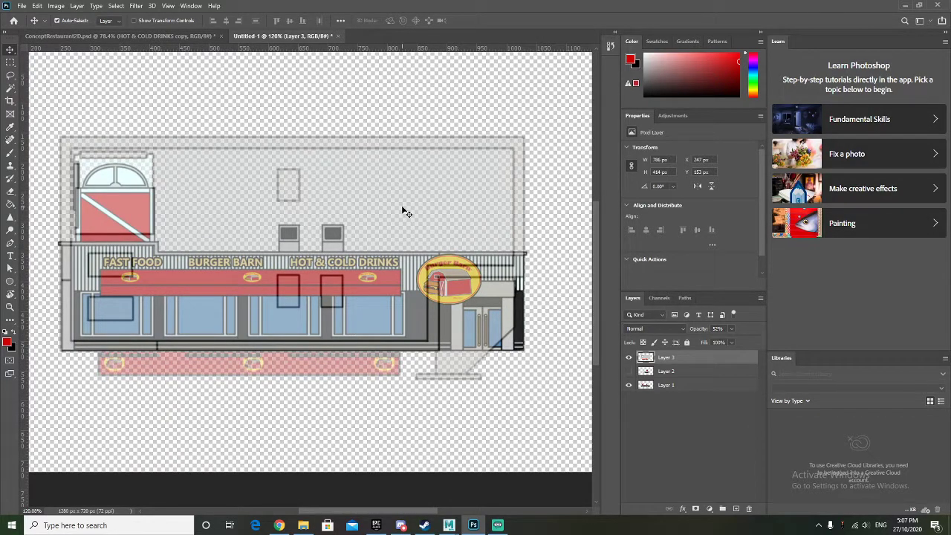
left_click_drag(331, 245, 337, 166)
key("Left")
key("Left")
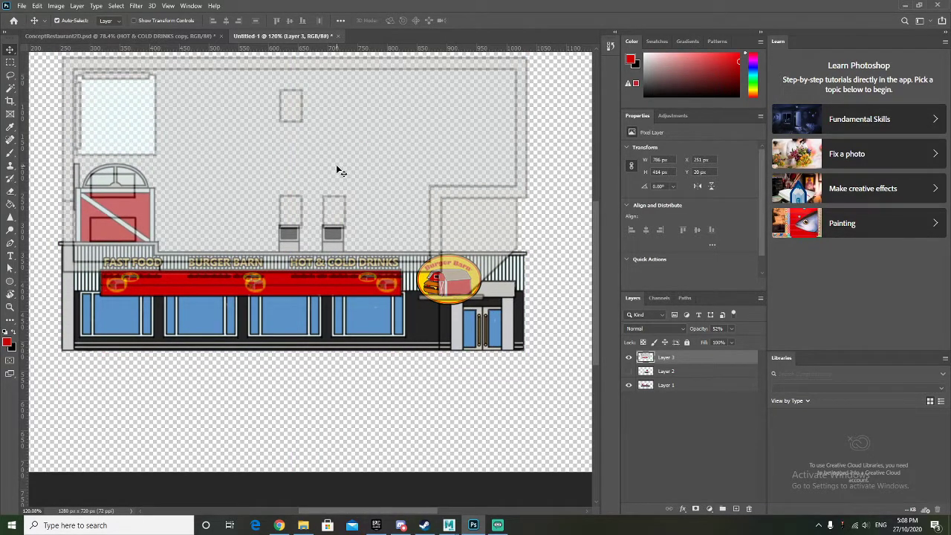
key("Up")
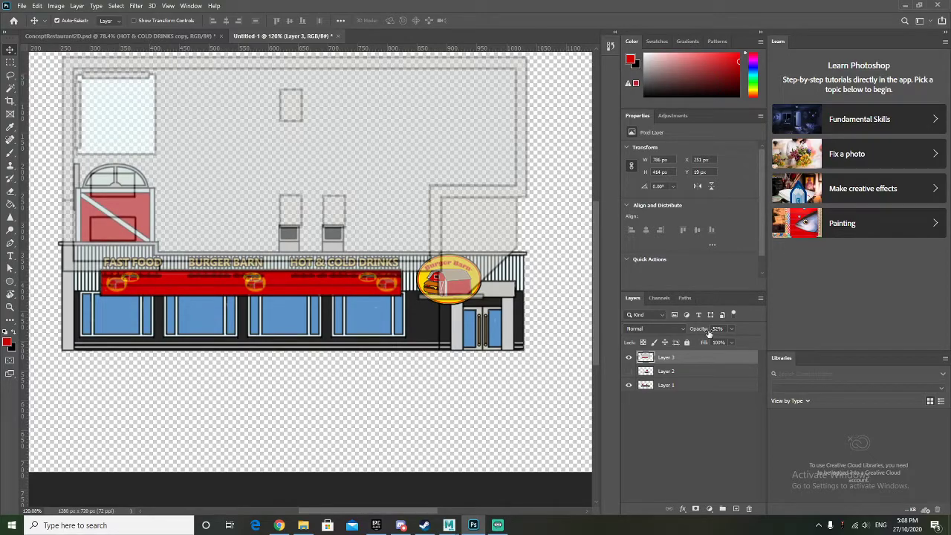
Raise Layer 3's opacity to 77% and nudge the top view to X 250 px to align its awning with the front view's
left_click_drag(742, 341, 744, 341)
scroll(141, 318, "up", 3, "alt")
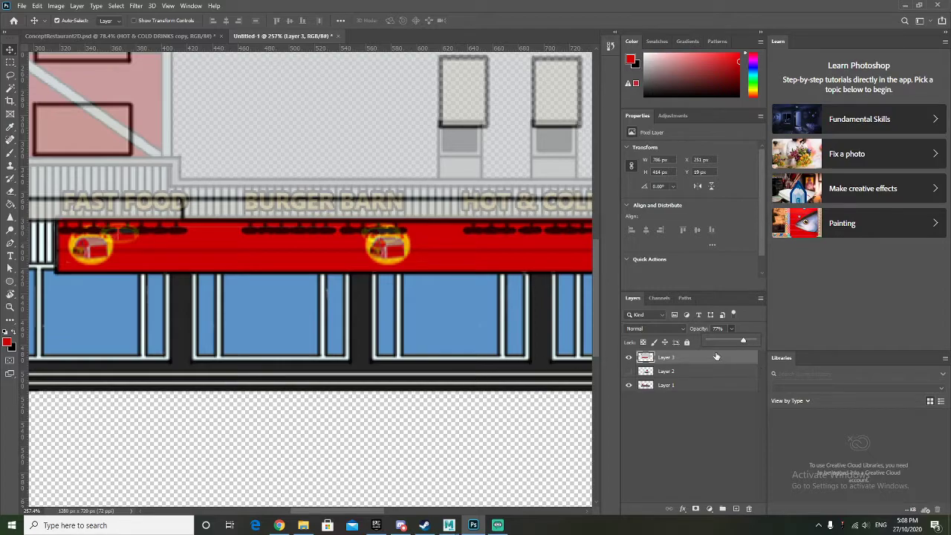
key("Right")
key("Left")
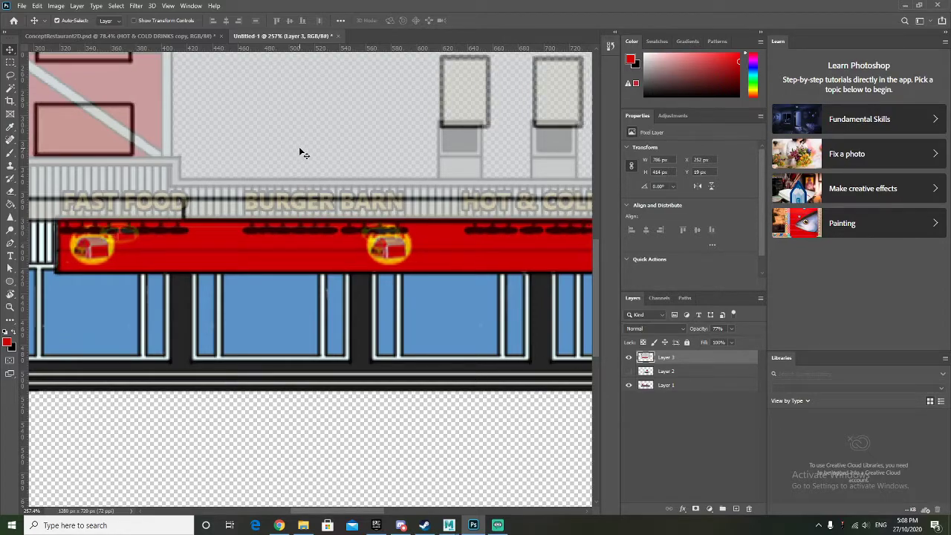
key("Left")
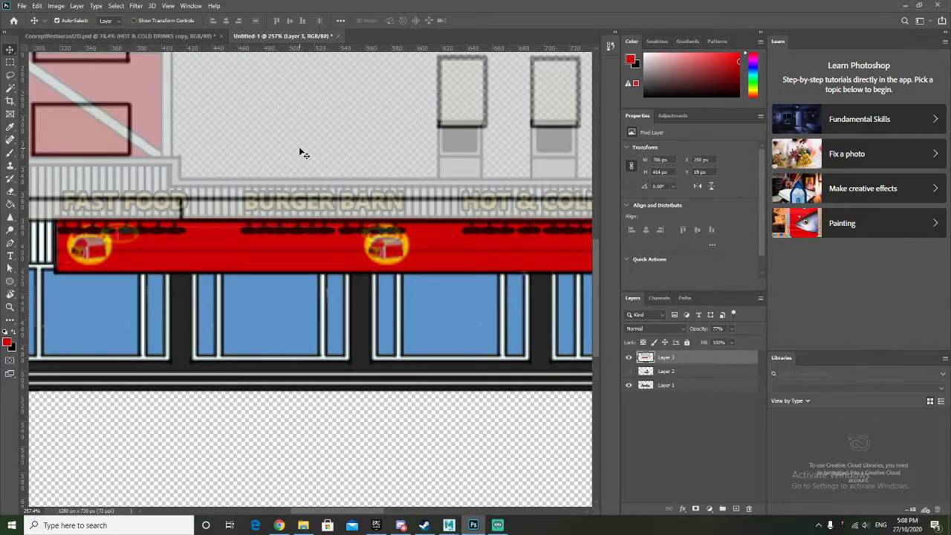
scroll(300, 148, "down", 6, "alt")
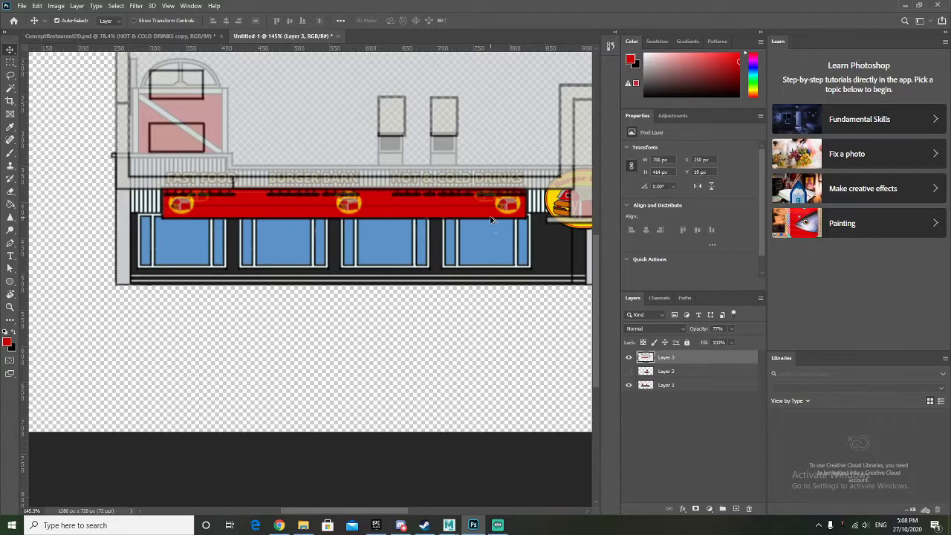
Restore Layer 3's opacity to 100% and move the top view straight down to the middle of the canvas
scroll(516, 221, "up", 4, "alt")
left_click(731, 329)
mouse_move(734, 342)
left_mouse_down()
mouse_move(699, 342)
mouse_move(742, 342)
left_mouse_up()
scroll(428, 288, "down", 4, "alt")
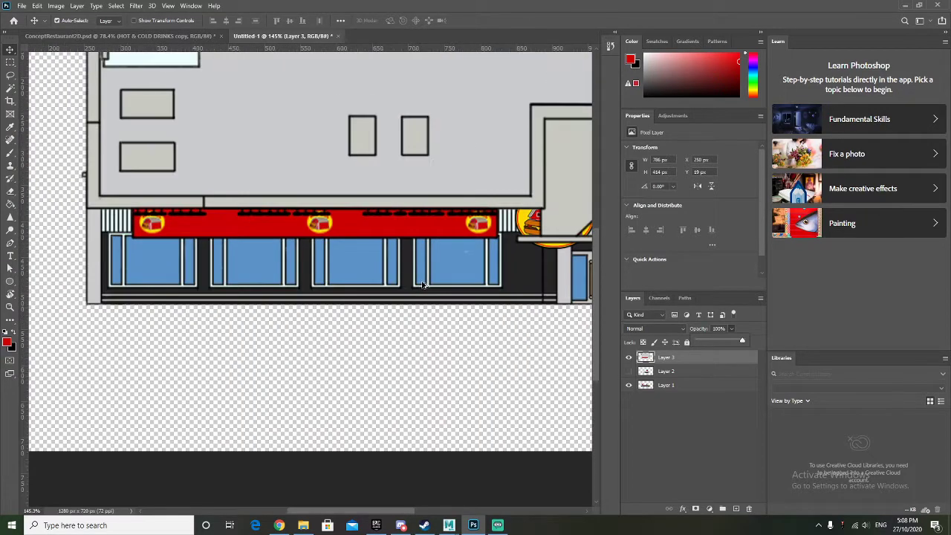
scroll(422, 283, "down", 1, "ctrl")
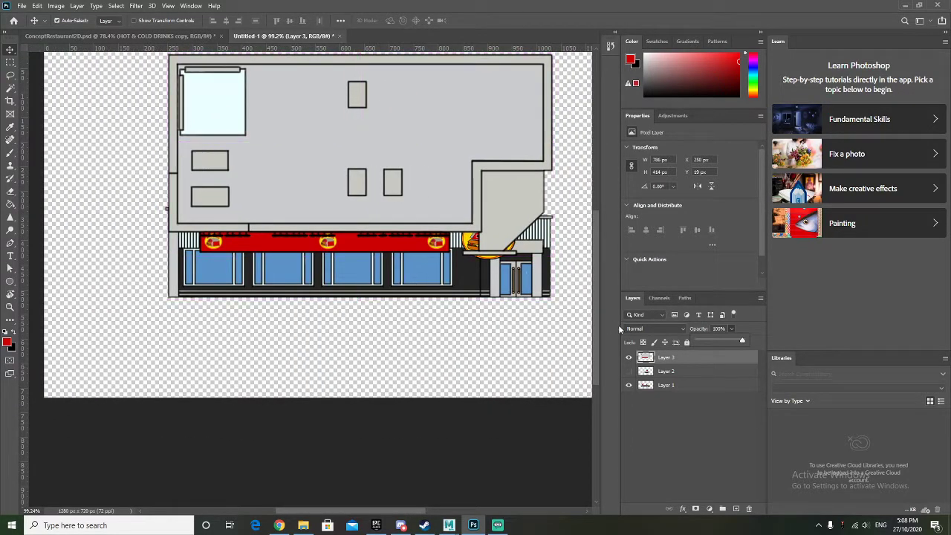
left_click(720, 377)
left_click_drag(412, 143, 378, 239)
Hide the top view on Layer 3, show Layer 2, and position the side view over the front view at about X 433, Y 192 px
left_click(628, 357)
left_click(685, 390)
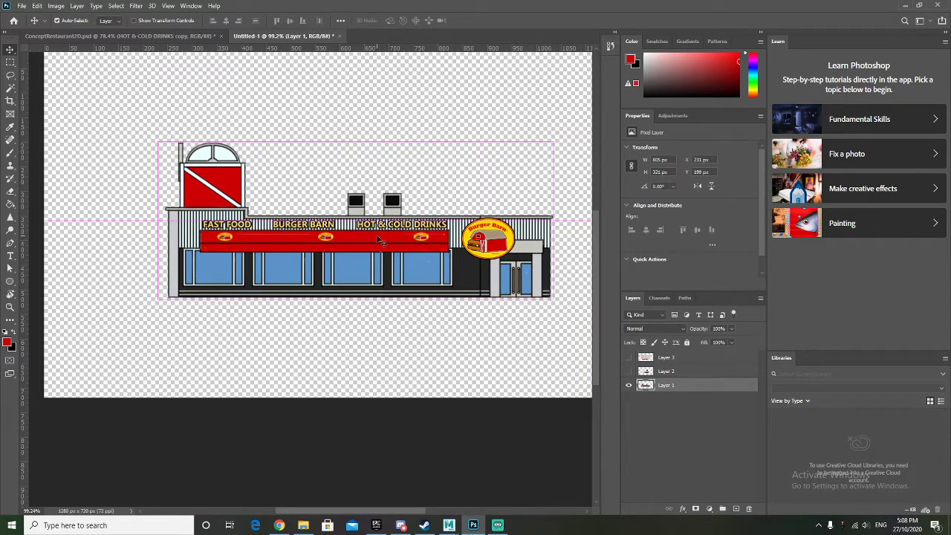
left_click(669, 370)
left_click(629, 371)
mouse_move(382, 260)
left_mouse_down()
mouse_move(381, 252)
mouse_move(383, 260)
left_mouse_up()
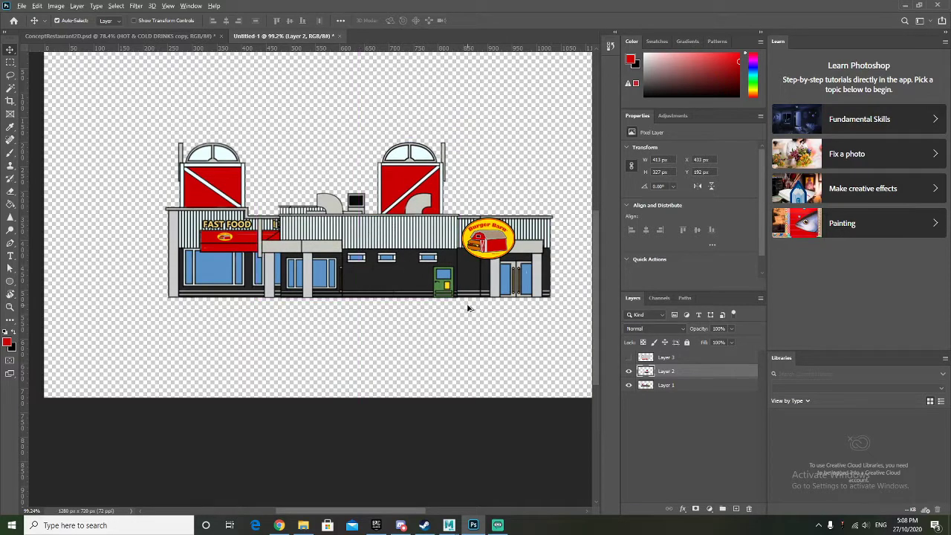
scroll(468, 308, "down", 1, "alt")
scroll(468, 308, "right", 2, "shift")
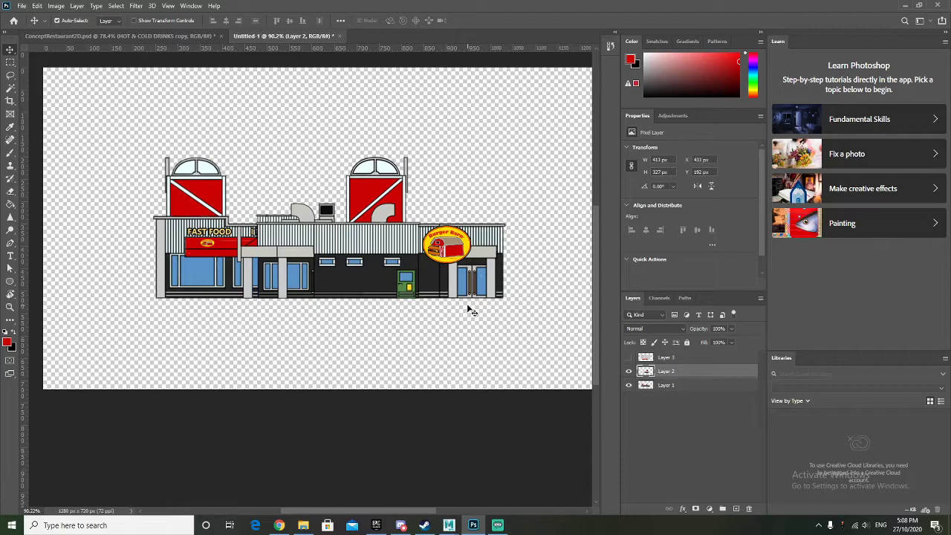
scroll(471, 312, "down", 2, "alt")
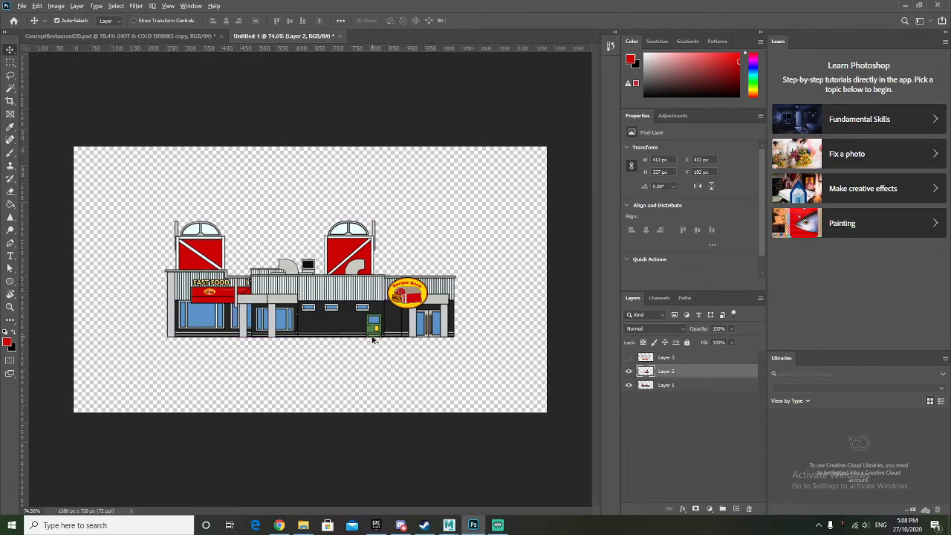
scroll(394, 333, "up", 2, "alt")
Show Layer 3 again and crop the canvas closely around the restaurant views, to about 873 × 497 px
left_click(629, 358)
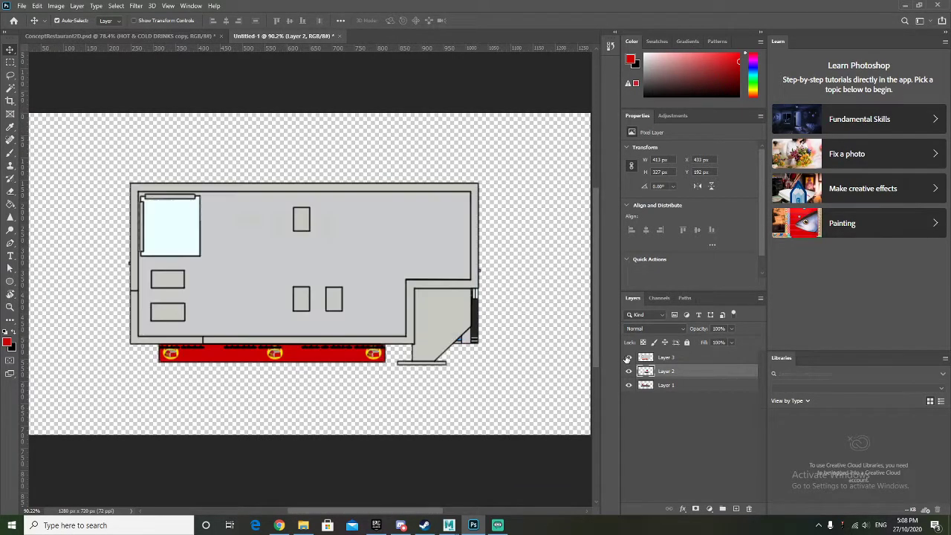
left_click(11, 114)
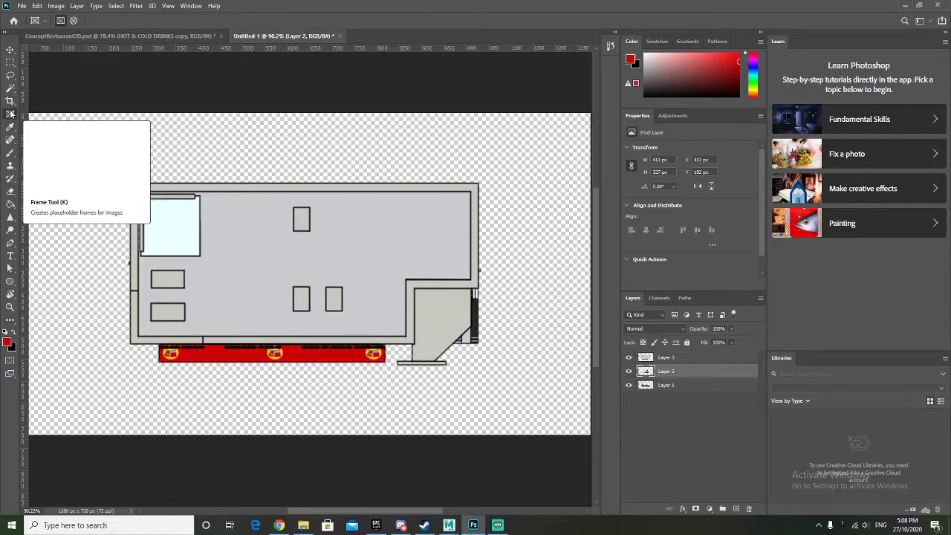
left_click(9, 103)
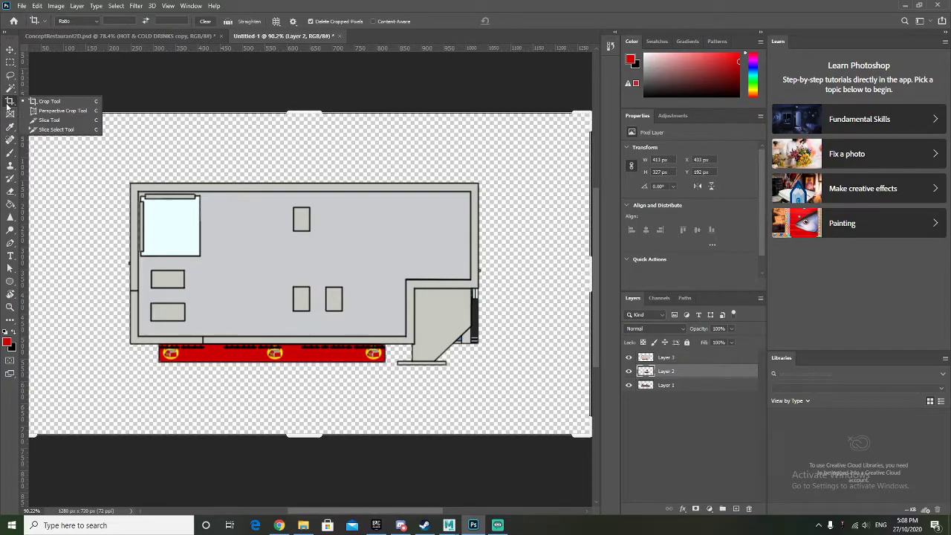
left_click(115, 163)
left_click_drag(111, 161, 500, 385)
key("Return")
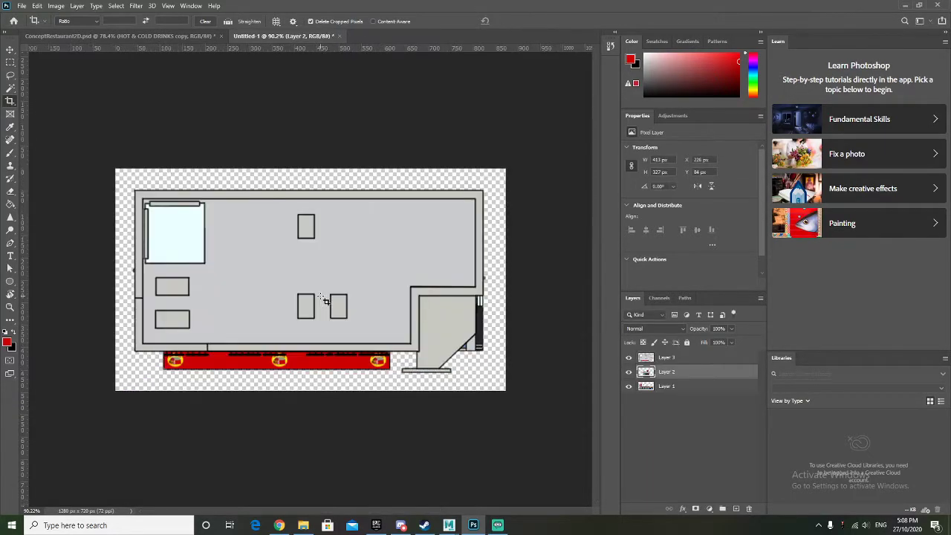
Hide Layer 2 and Layer 1, and save the document as OrthographicsRestaurantAll in Photoshop format with Maximize Compatibility on
left_click(629, 372)
left_click(629, 386)
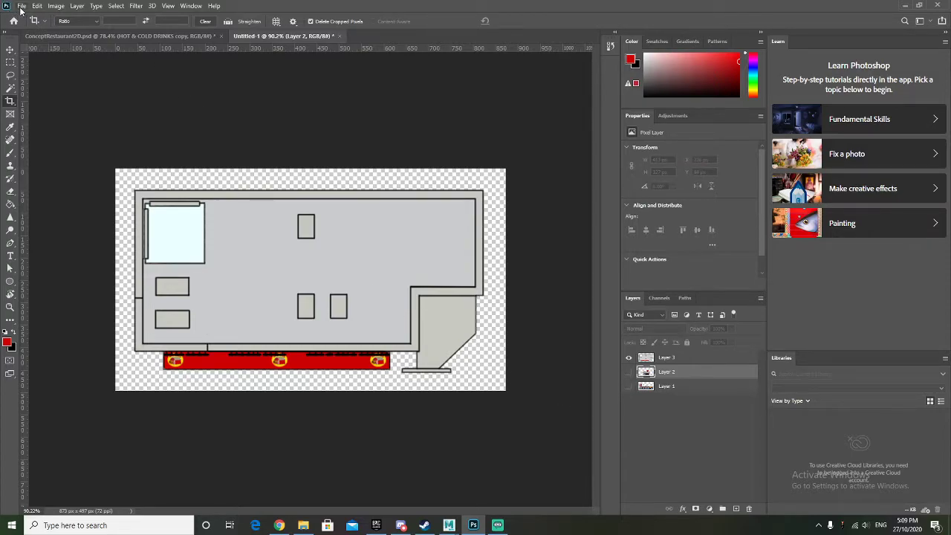
left_click(22, 7)
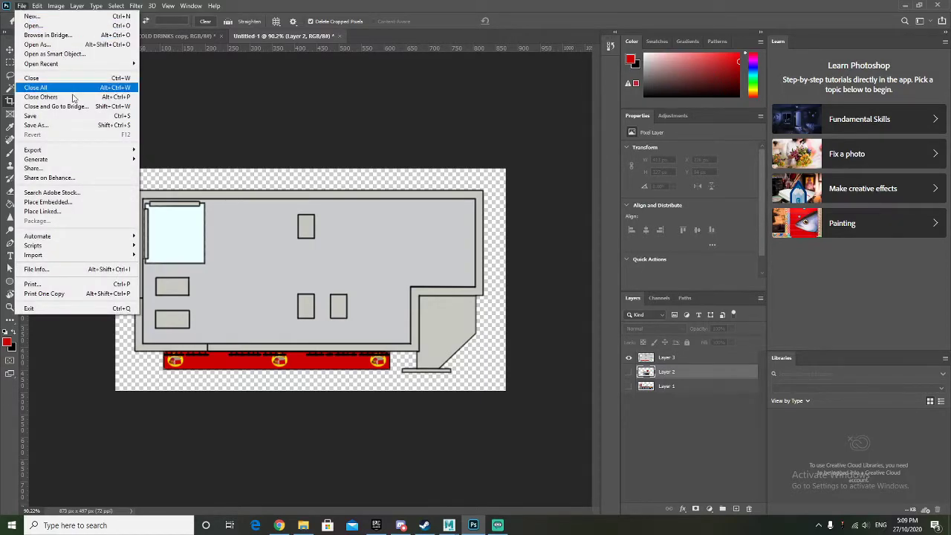
left_click(37, 125)
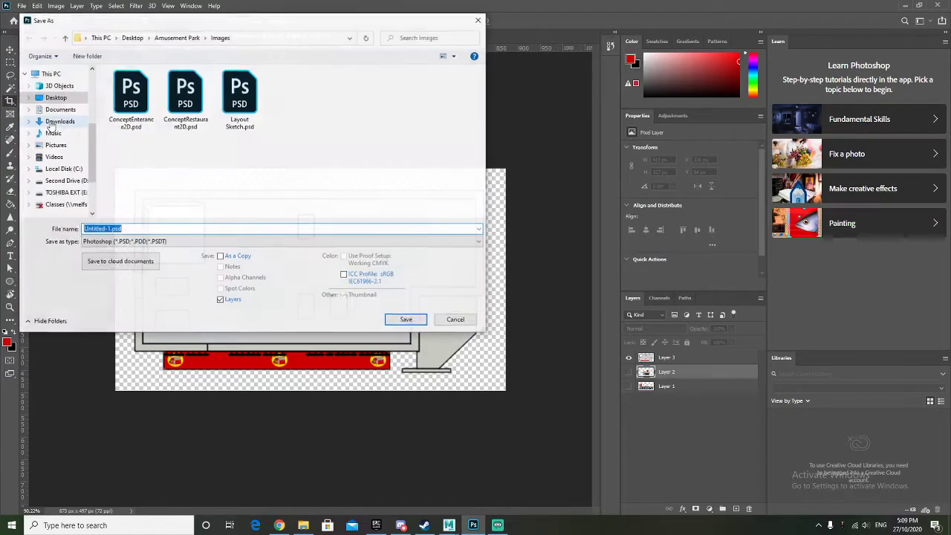
type("O")
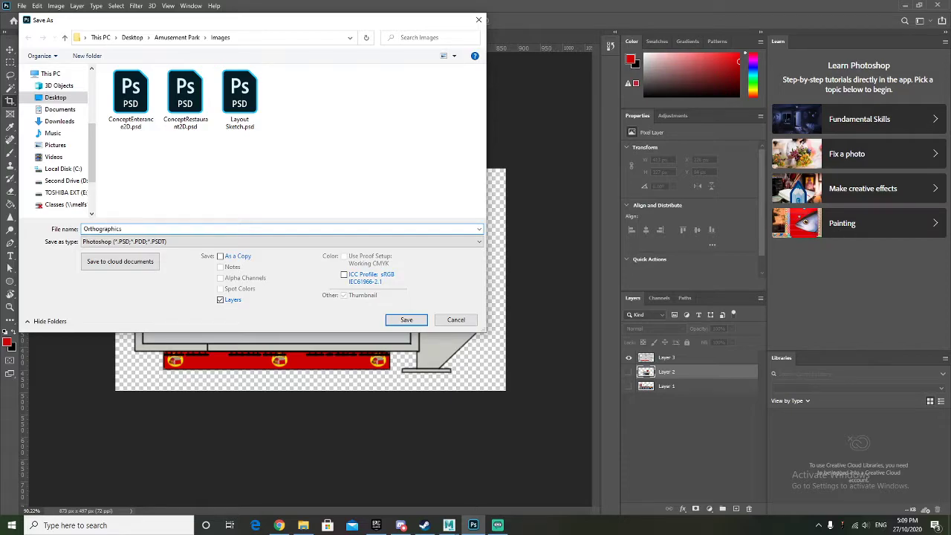
type("rthographicsRestaurantAll")
key("Return")
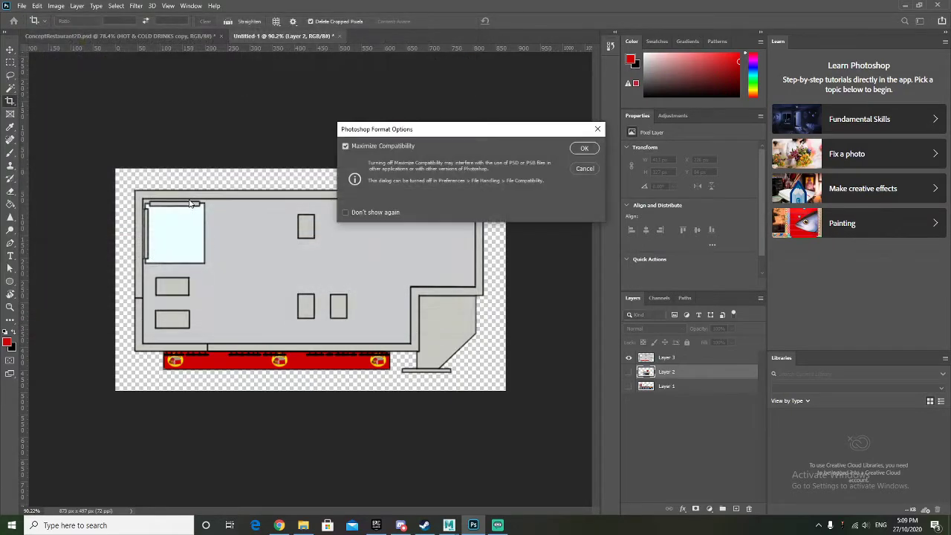
left_click(584, 148)
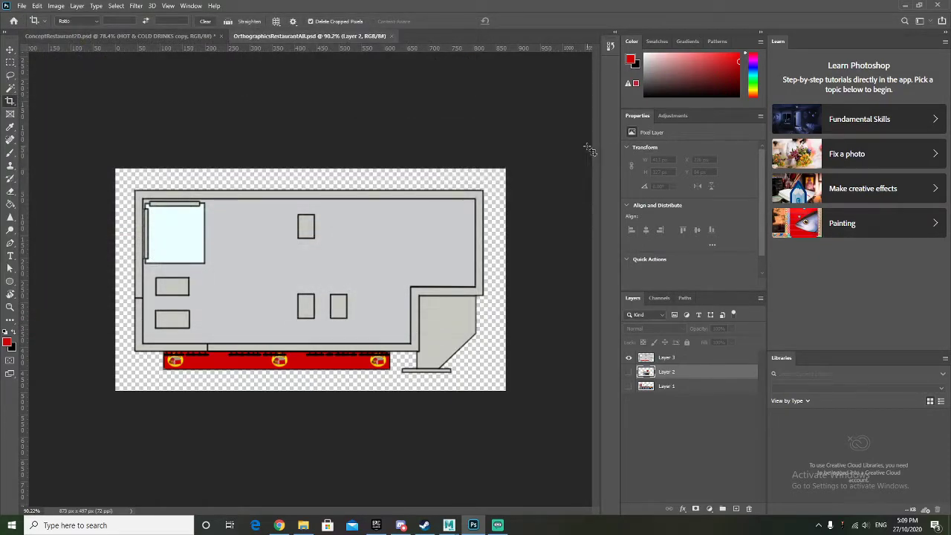
Quick-export the top view on Layer 3 as the PNG OrthographicsRestaurantTop in the Images folder
left_click(22, 6)
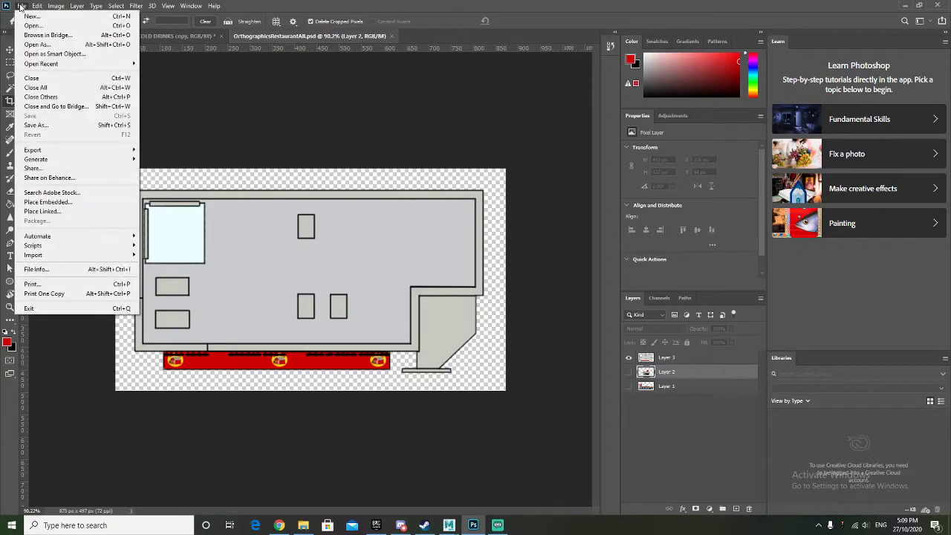
mouse_move(72, 153)
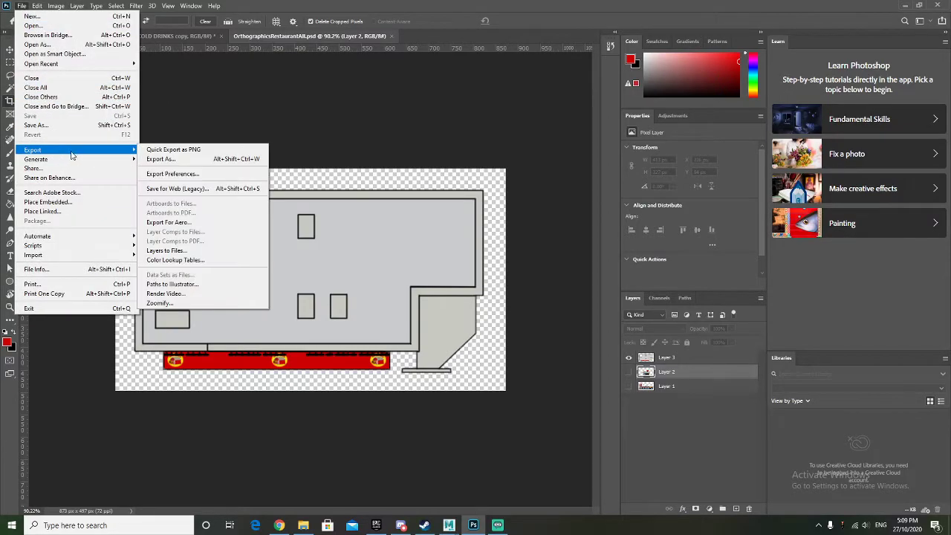
left_click(216, 154)
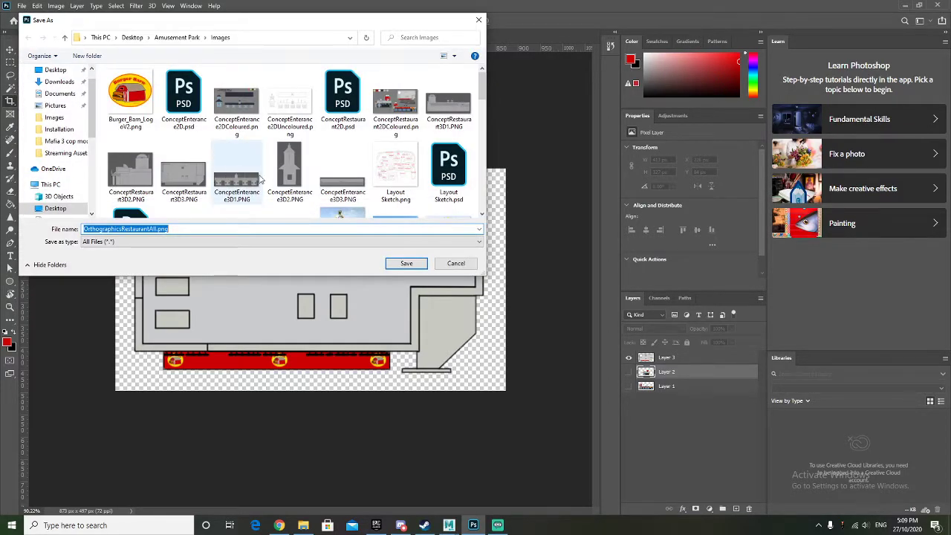
left_click(175, 231)
key("BackSpace")
key("BackSpace")
key("BackSpace")
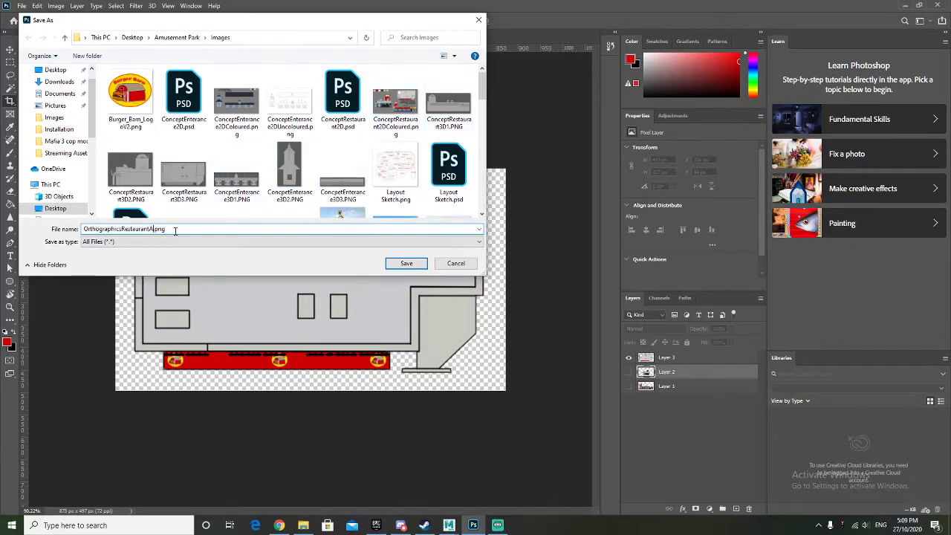
type("Top")
key("Return")
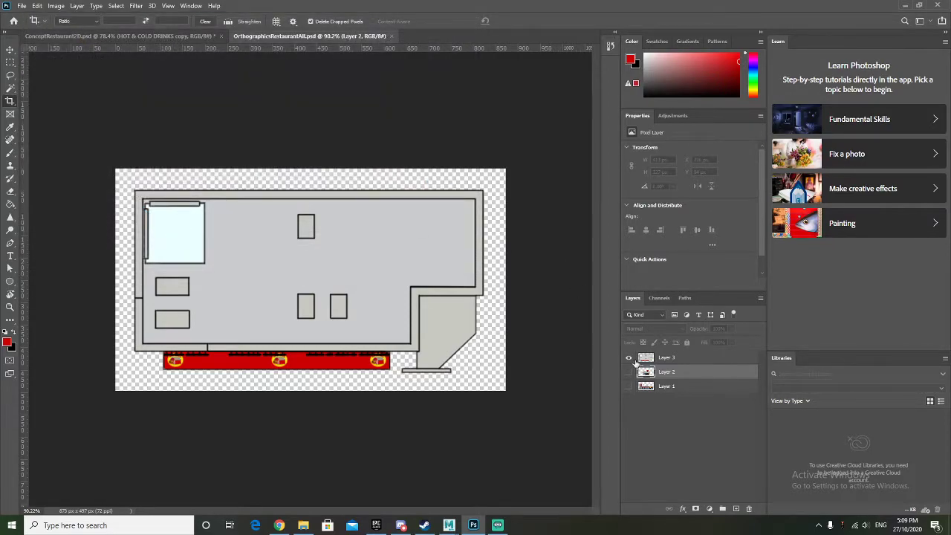
Hide Layer 3, show Layer 2, and quick-export the side view as the PNG OrthographicsRestaurantSide
left_click(628, 357)
left_click(628, 372)
left_click(22, 5)
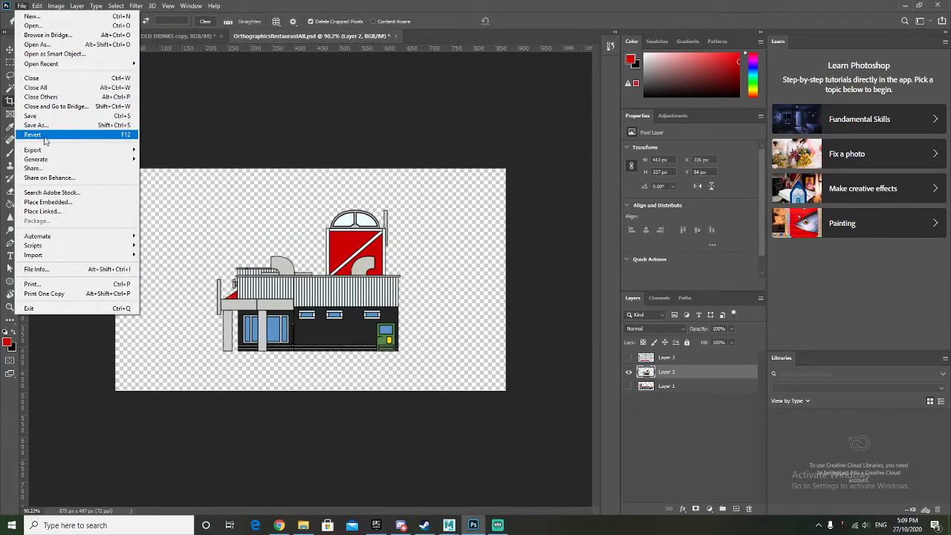
mouse_move(53, 150)
left_click(189, 154)
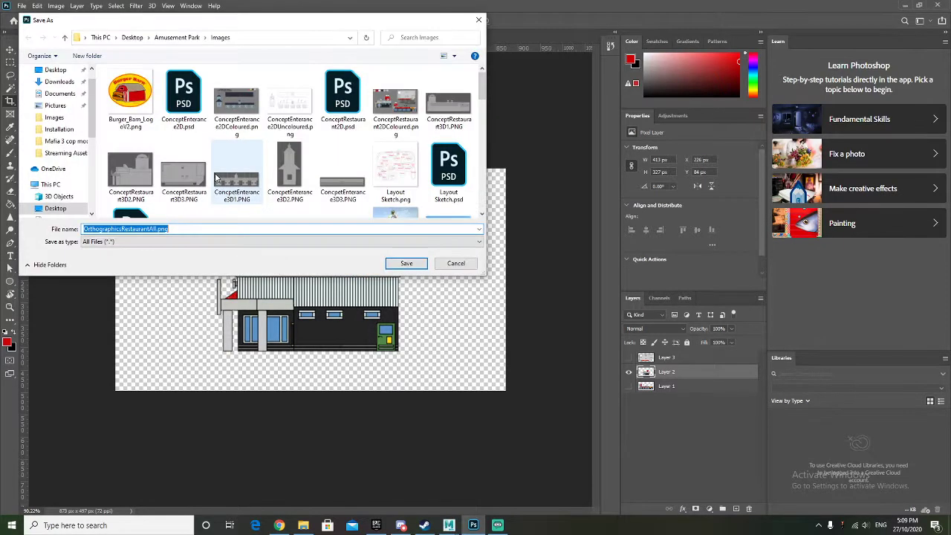
key("Right")
key("Left")
key("Left")
key("Left")
key("Left")
key("BackSpace")
key("BackSpace")
key("BackSpace")
type("Side")
key("Return")
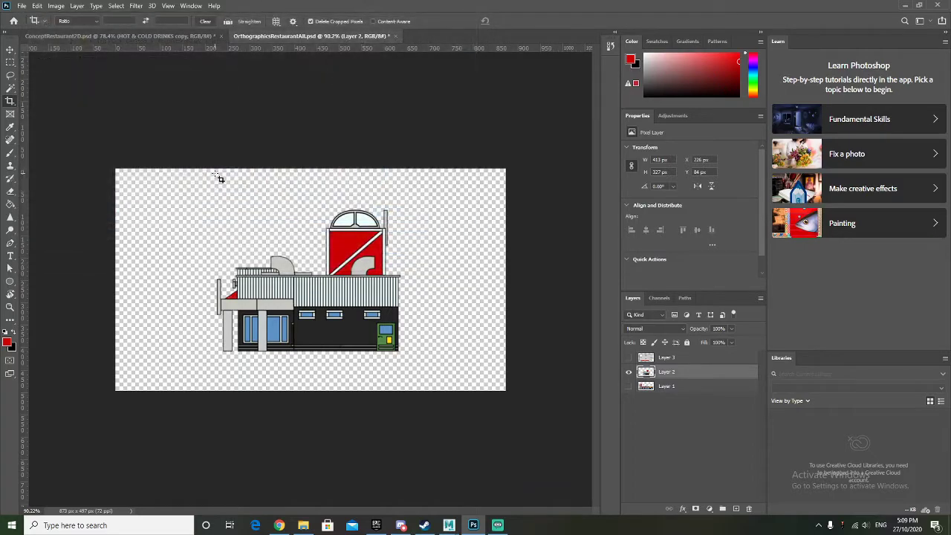
Hide Layer 2, show Layer 1, quick-export the front view as the PNG OrthographicsRestaurantFront, and save the document
left_click(629, 372)
left_click(629, 385)
left_click(20, 5)
mouse_move(47, 150)
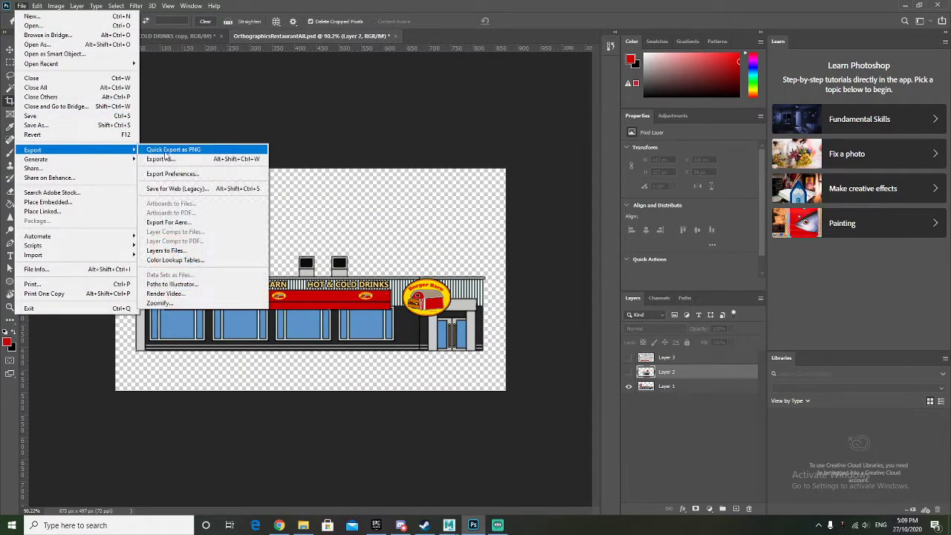
left_click(165, 150)
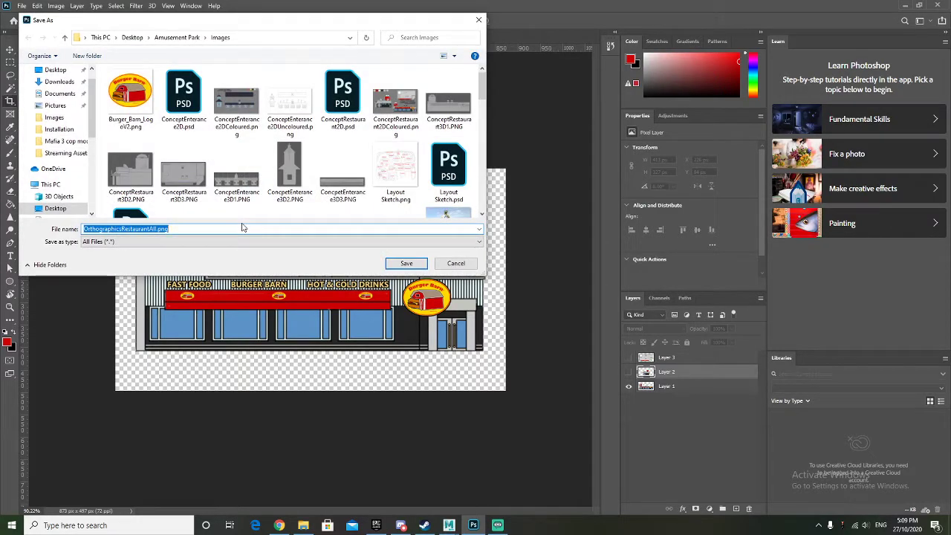
left_click(242, 228)
key("BackSpace")
key("BackSpace")
key("BackSpace")
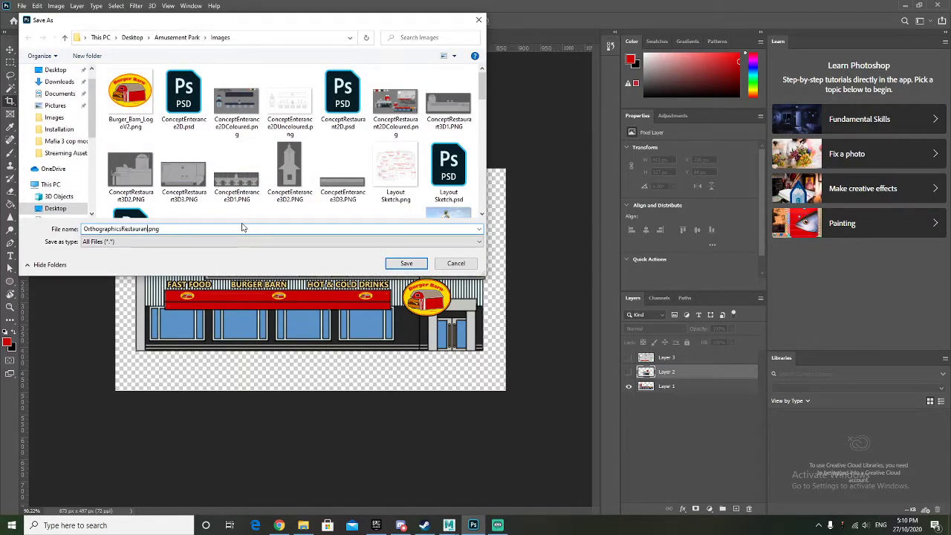
type("Front")
left_click(406, 266)
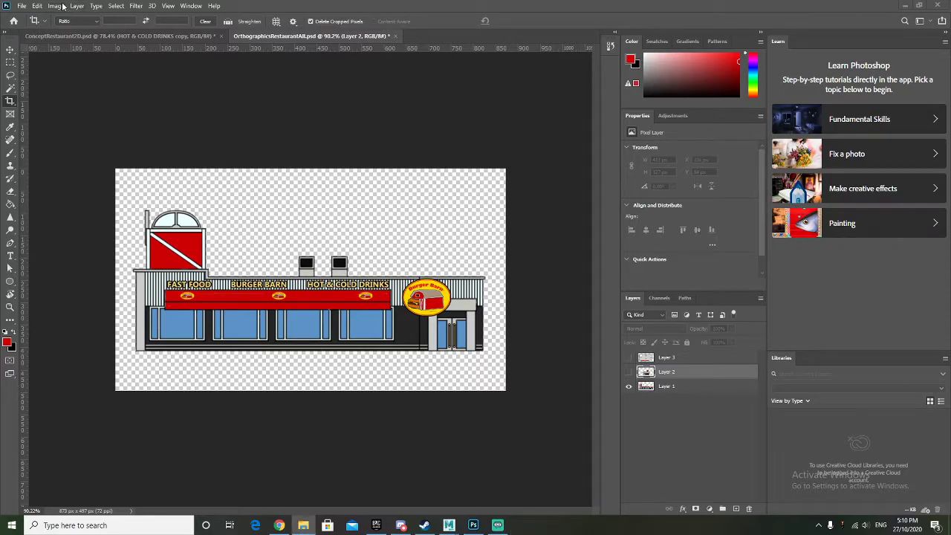
left_click(22, 5)
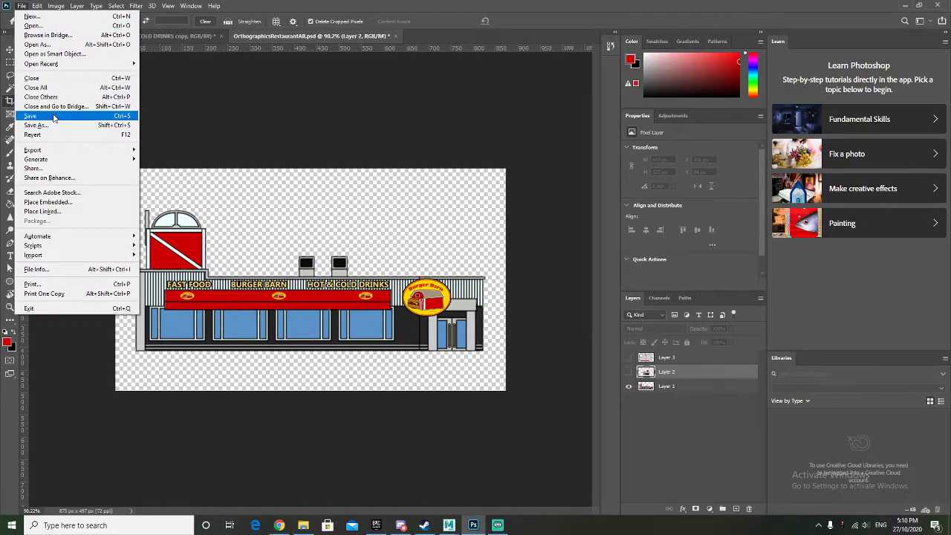
left_click(31, 116)
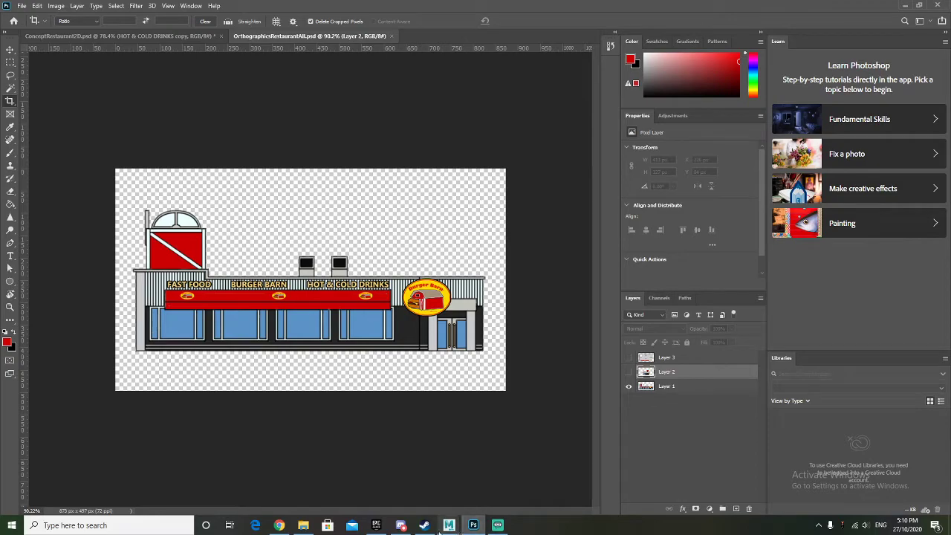
Switch to Maya and set the far clip plane to 1000000 with the side, front and top cameras selected
mouse_move(449, 525)
left_click(472, 483)
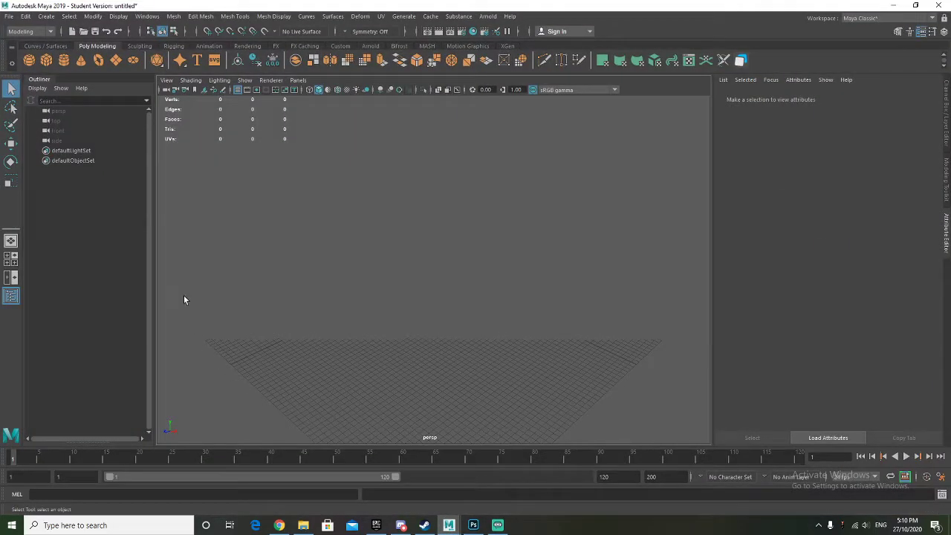
left_click(74, 139)
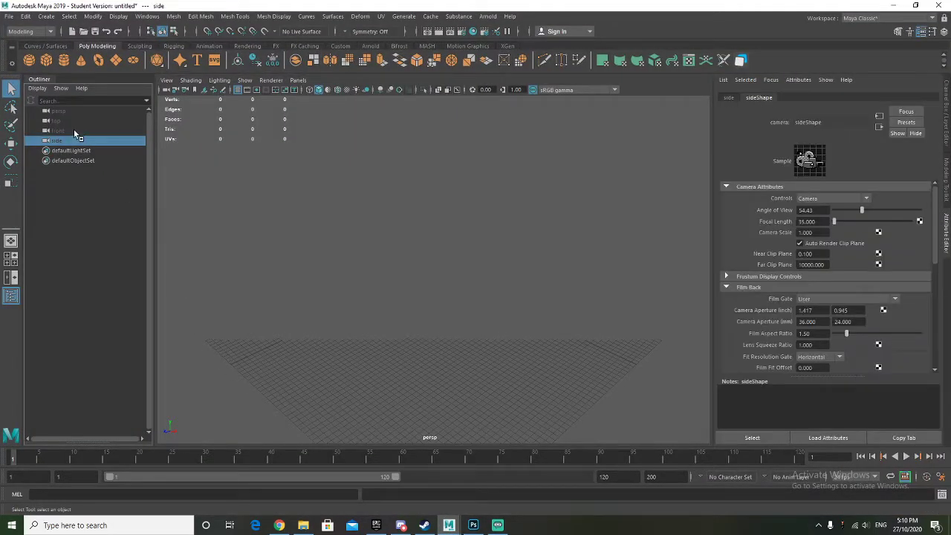
left_click(62, 121, "shift")
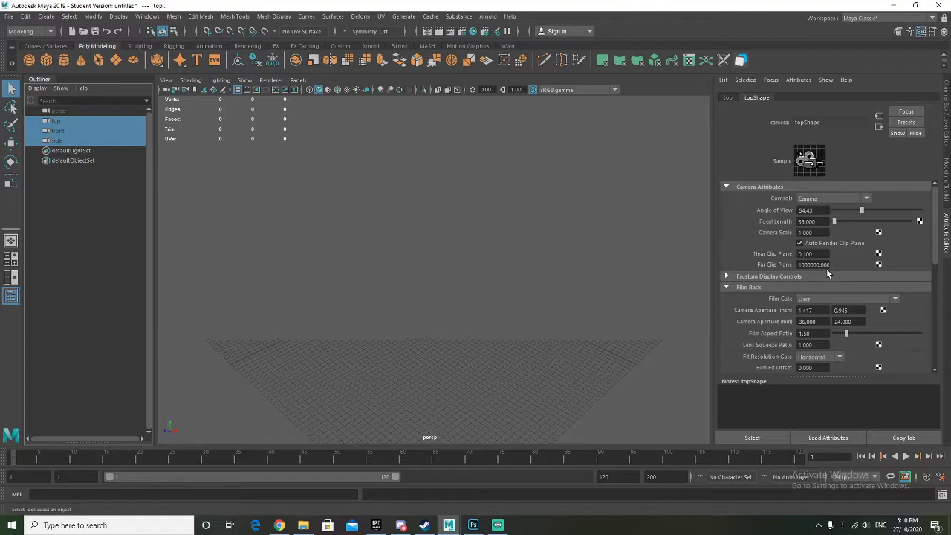
Go through the top and front cameras individually and raise the side camera's far clip plane to 1000000
left_click(85, 133)
left_click(79, 122)
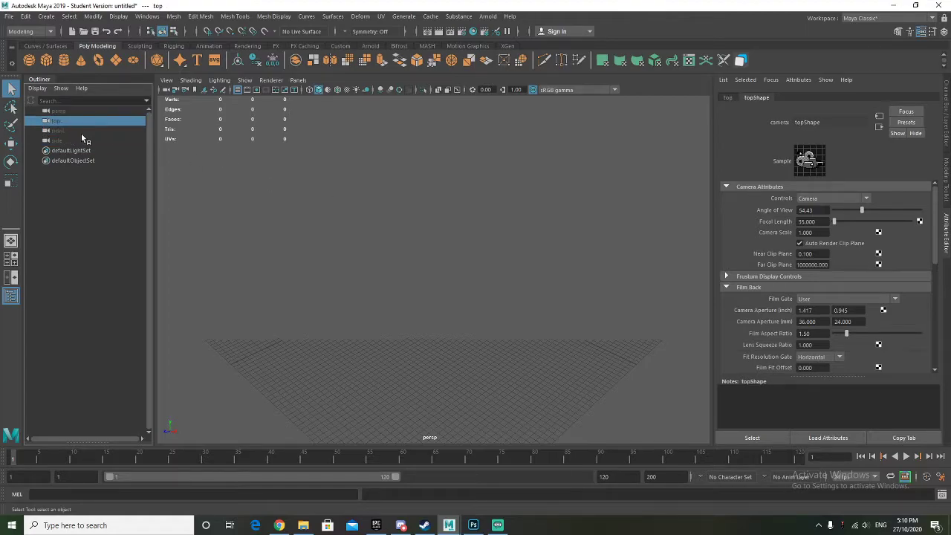
left_click(81, 131)
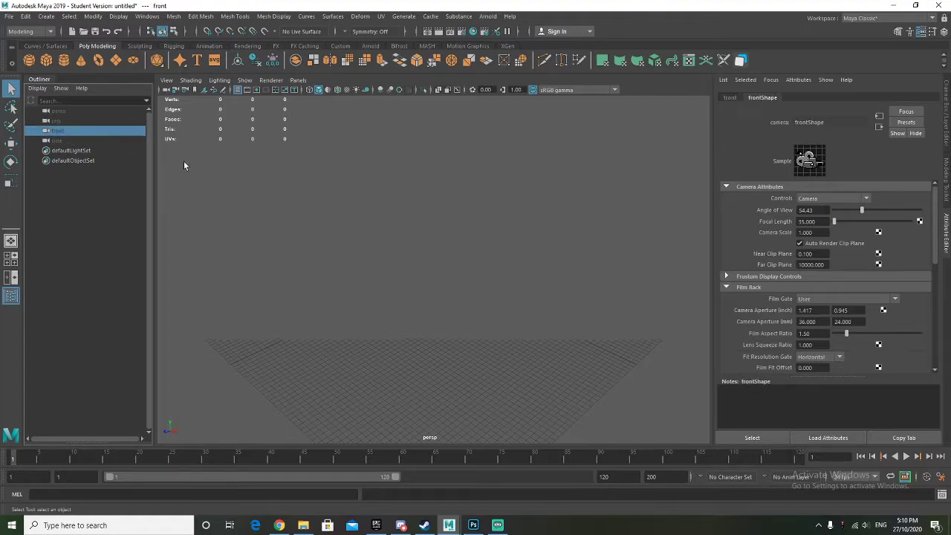
left_click(79, 141)
left_click(800, 264)
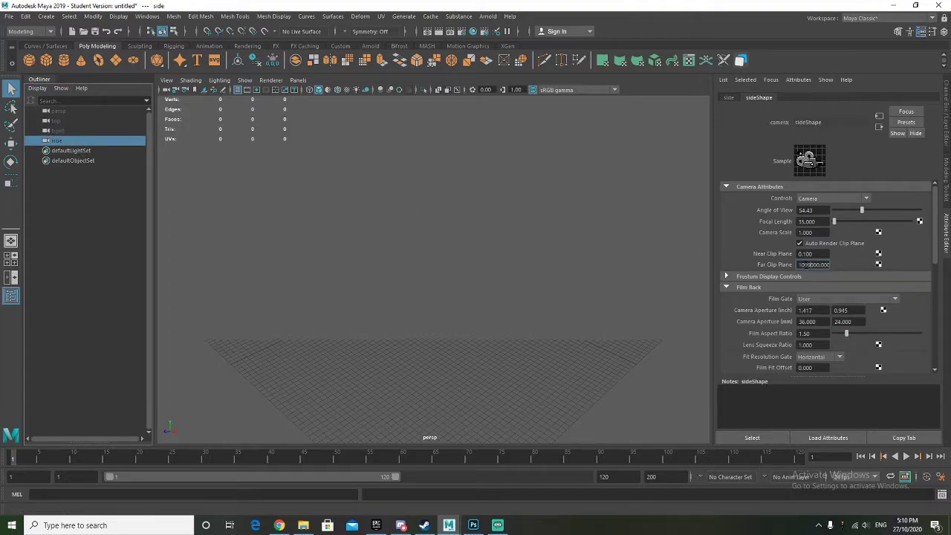
key("BackSpace")
type("0")
key("Return")
Set the perspective camera's far clip plane to 1000000
left_click(83, 112)
left_click(801, 265)
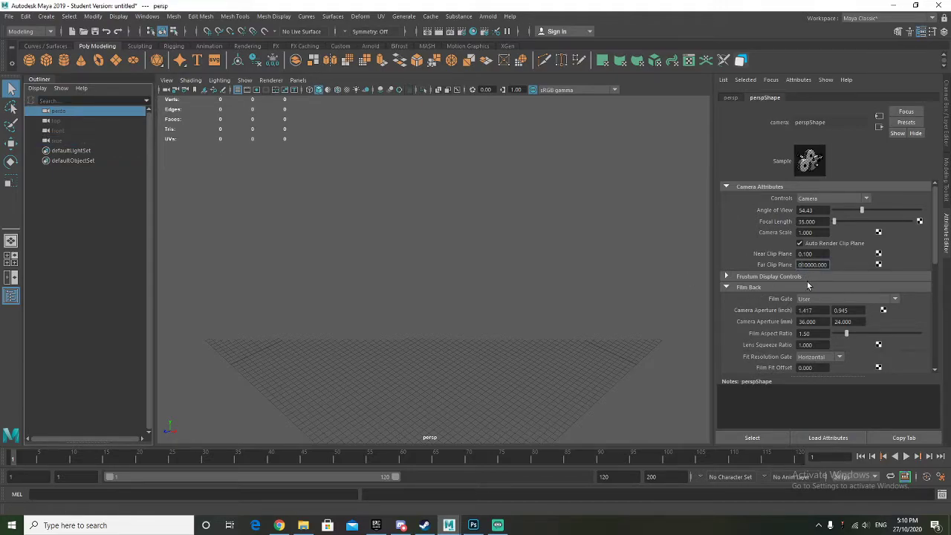
key("Return")
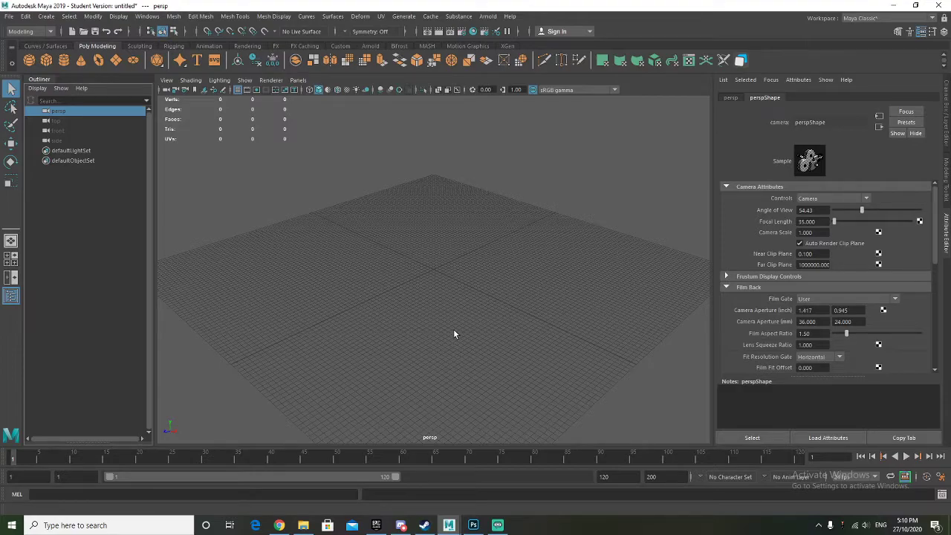
Create a polygon cube at the origin while working in the front view
scroll(444, 325, "up", 5)
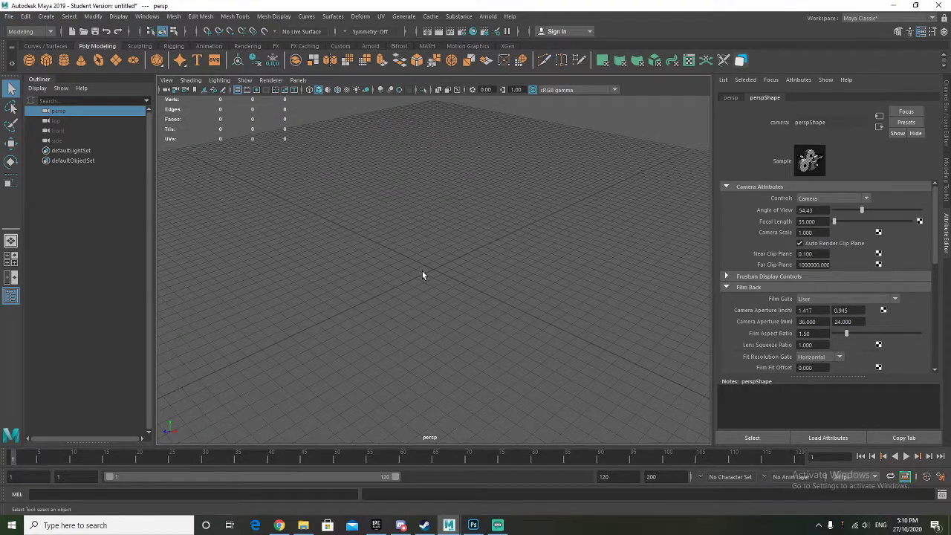
key("space")
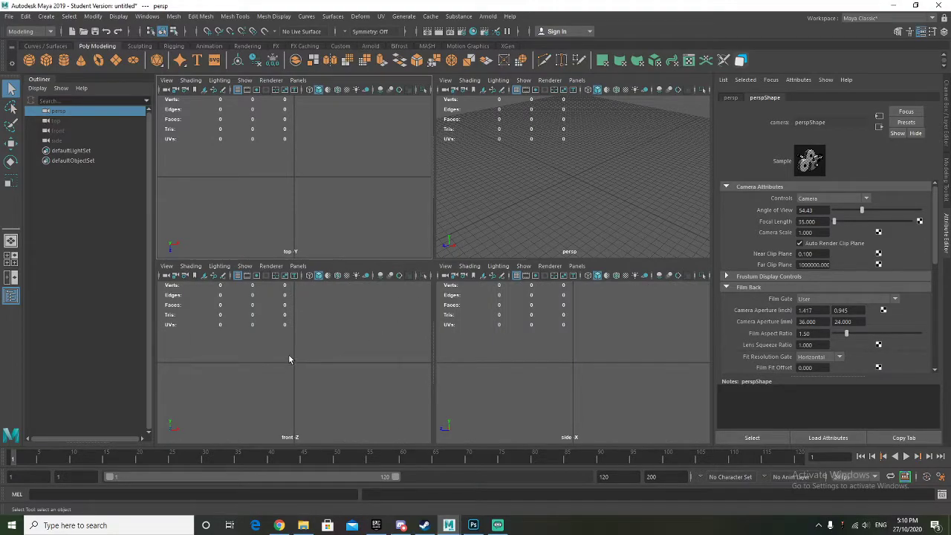
key("space")
scroll(339, 312, "up", 2)
scroll(339, 313, "up", 2)
middle_click_drag(452, 229, 435, 300, "alt")
left_click(46, 60)
scroll(434, 343, "up", 3)
scroll(405, 374, "down", 4)
key("r")
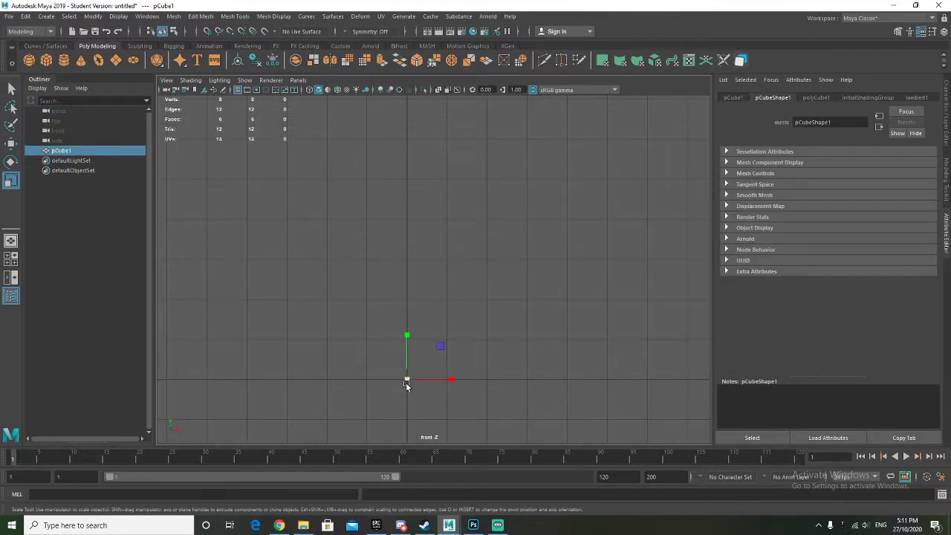
left_click_drag(412, 381, 421, 382)
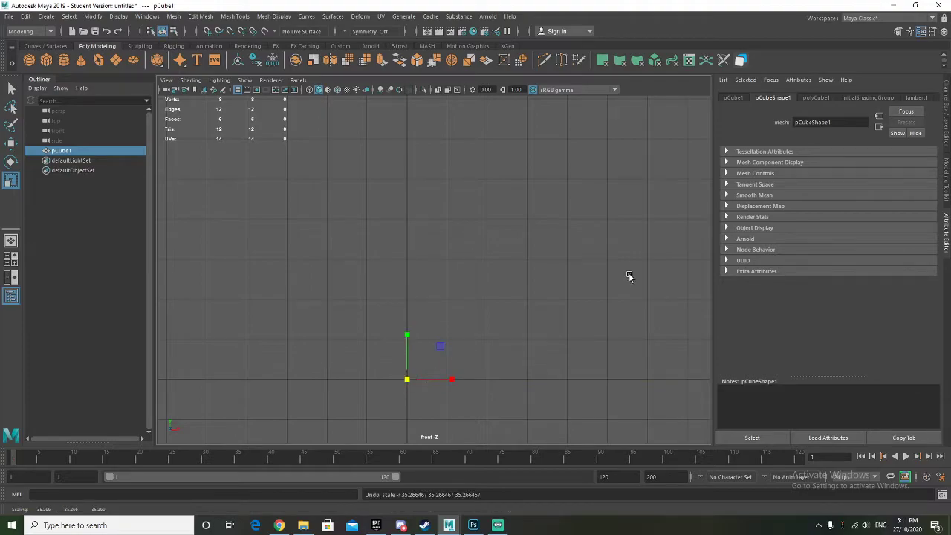
Set the cube's height to 80 in its polygon creation settings
left_click(816, 97)
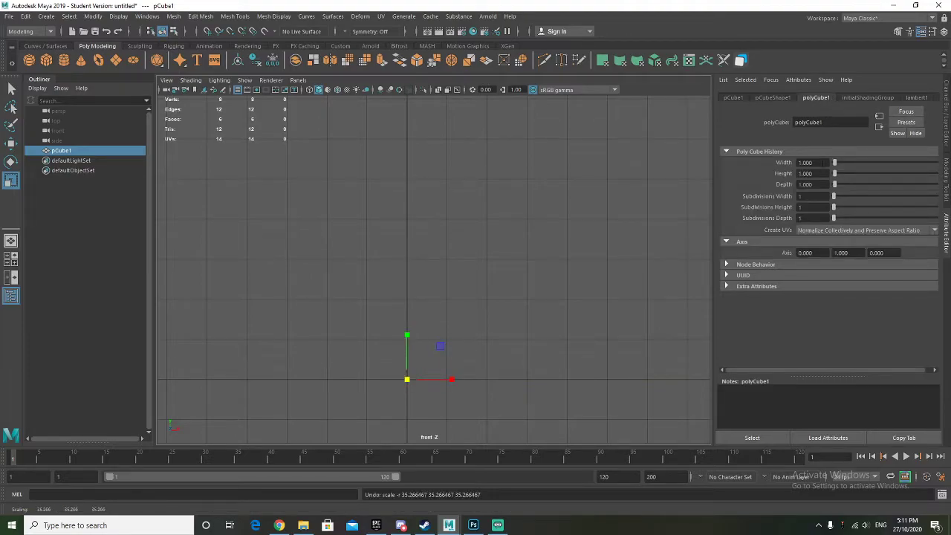
double_click(806, 174)
type("180")
key("Return")
left_click(802, 174)
key("BackSpace")
key("Return")
Scale the cube along X in the front view to make it a wider upright bar
scroll(454, 399, "up", 6)
scroll(454, 399, "down", 7)
scroll(409, 375, "up", 4)
scroll(399, 376, "down", 7)
scroll(401, 372, "up", 2)
scroll(404, 356, "up", 3)
left_click_drag(427, 337, 433, 305, "alt")
middle_click_drag(434, 305, 456, 187, "alt")
scroll(437, 276, "up", 5)
scroll(437, 276, "up", 3)
scroll(414, 320, "down", 5)
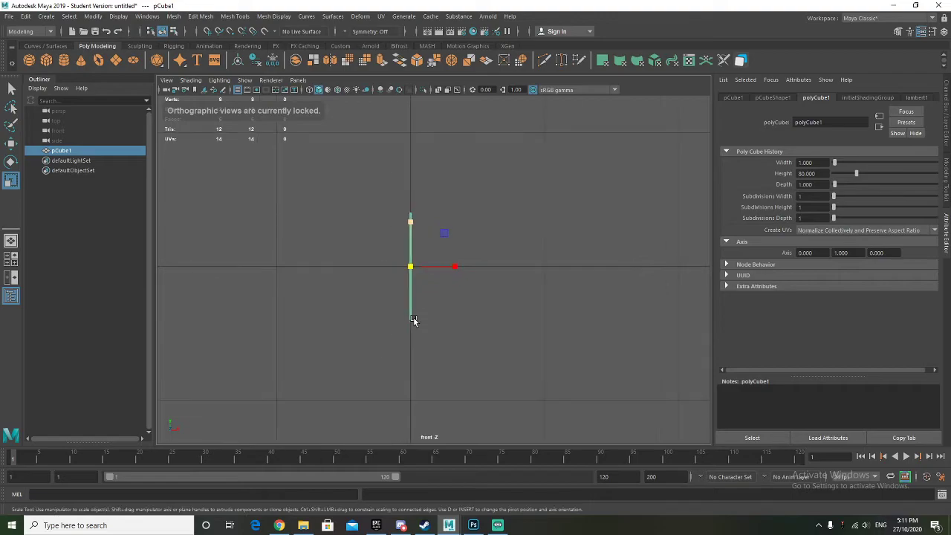
left_click_drag(461, 267, 870, 268)
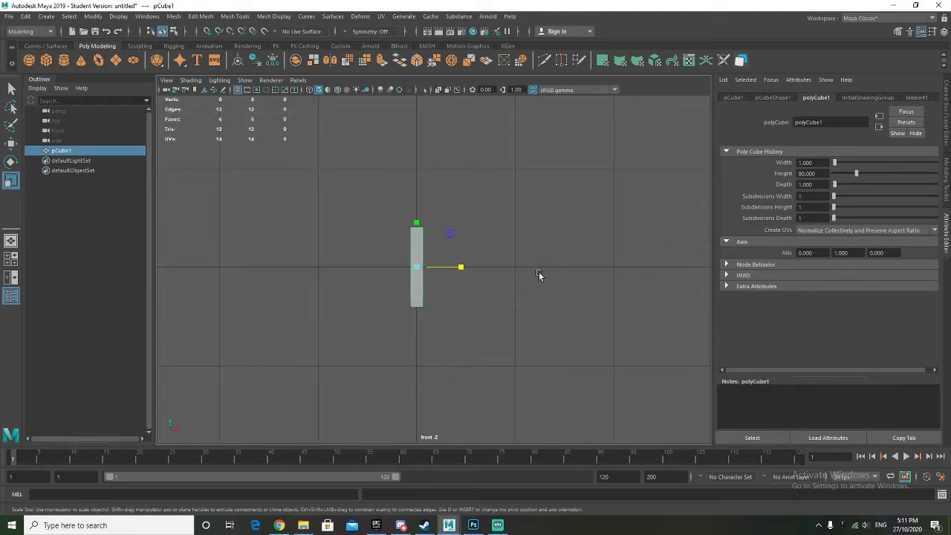
Move the cube up about 40 units so its base sits on the ground line, and return to the four-view layout
key("w")
left_click_drag(418, 238, 421, 199)
scroll(414, 242, "up", 8)
middle_click_drag(408, 243, 489, 356, "alt")
middle_click_drag(470, 267, 478, 319, "alt")
left_click_drag(412, 113, 419, 112)
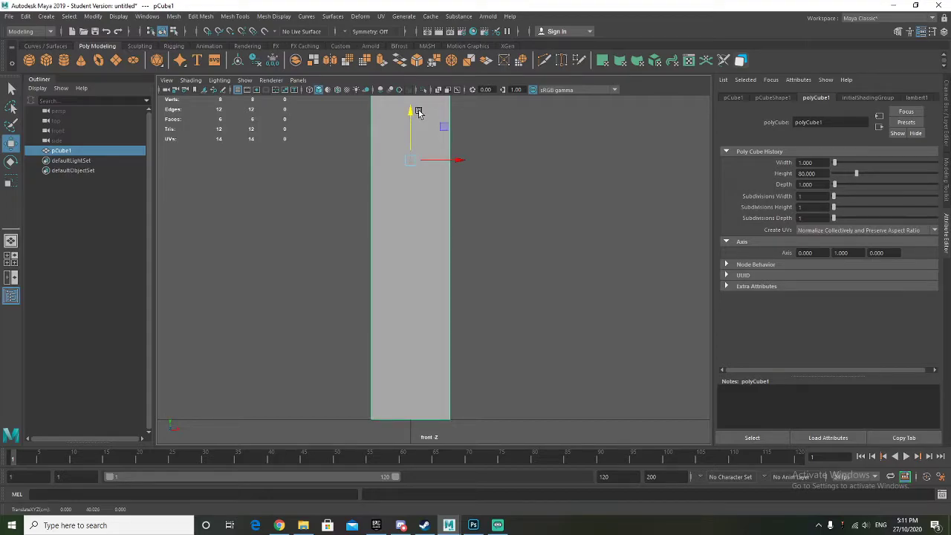
scroll(527, 270, "down", 10)
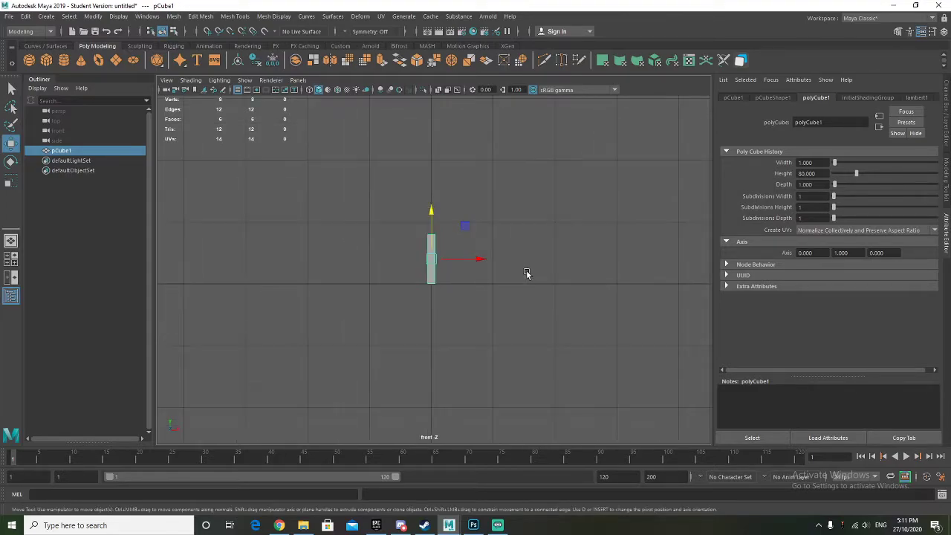
key("space")
scroll(493, 199, "up", 4)
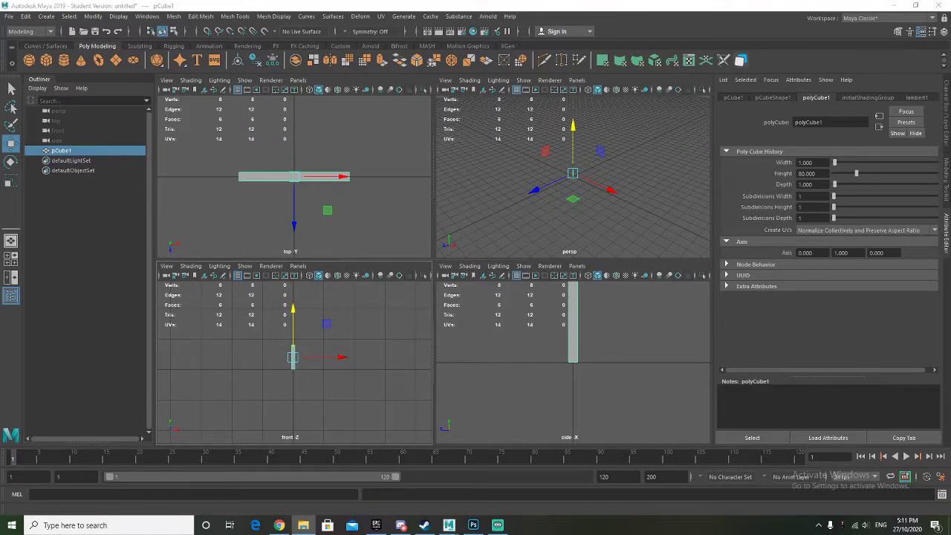
In File Explorer, copy the restaurant's front, side and top orthographic PNGs from Images into the Clicky's Hen House Maya project's sourceimages folder
left_click_drag(0, 136, 372, 111)
left_click(361, 332)
left_click(470, 323, "ctrl")
left_click(523, 324, "ctrl")
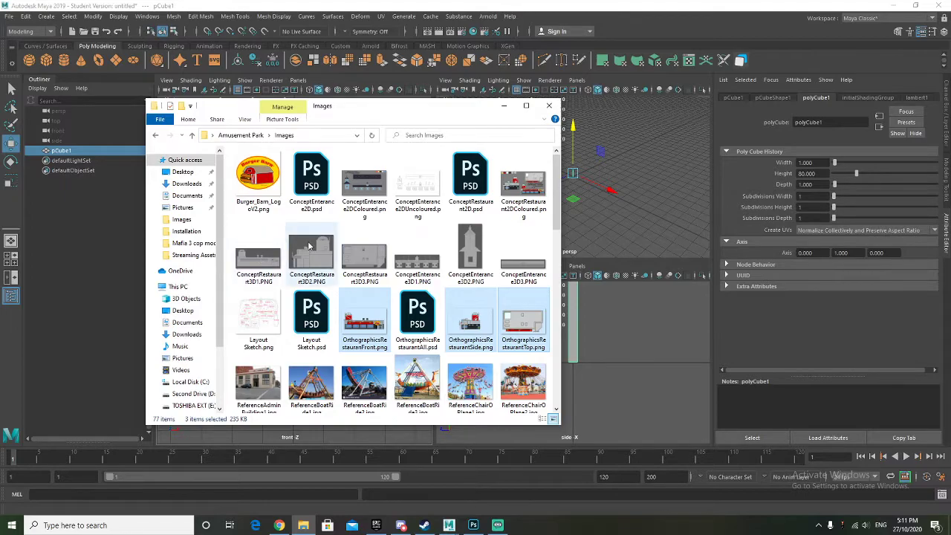
left_click(157, 136)
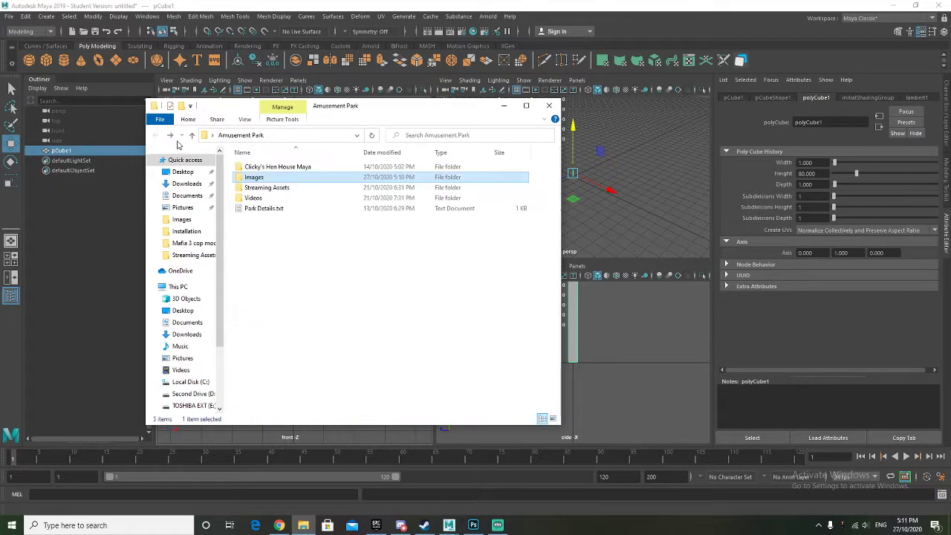
double_click(287, 168)
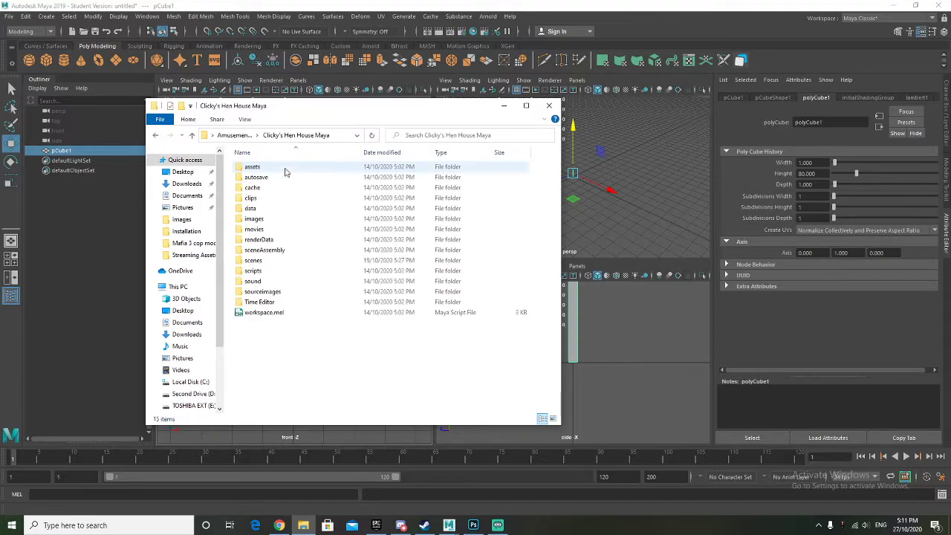
double_click(286, 294)
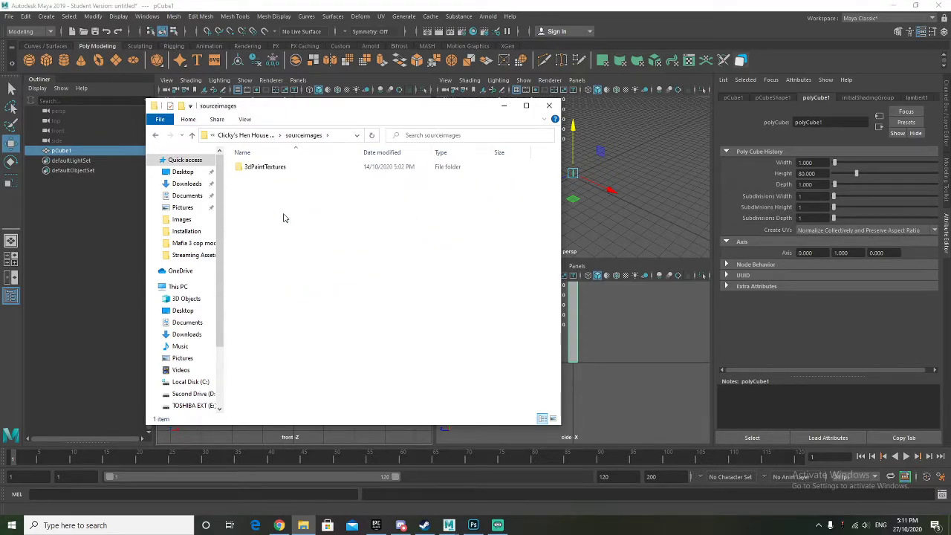
key("ctrl+v")
left_click(323, 256)
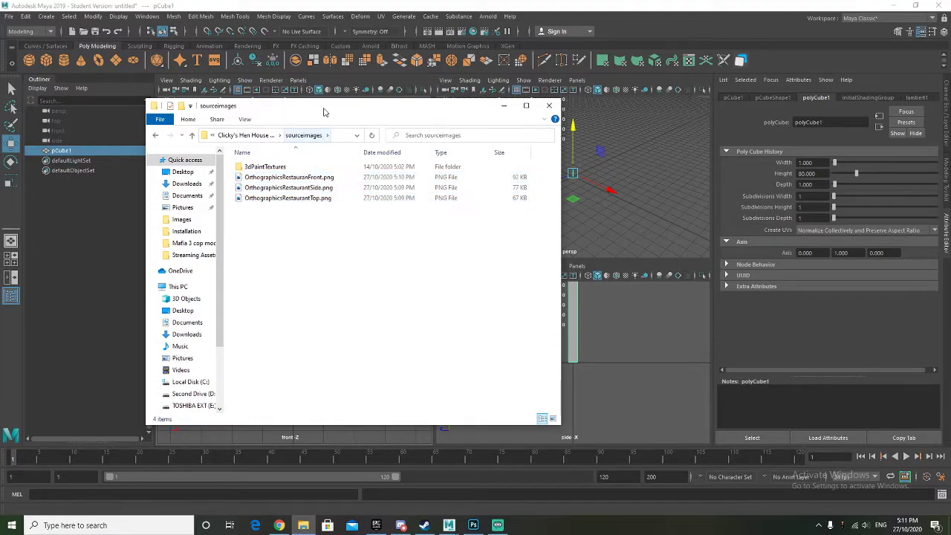
left_click_drag(324, 111, 0, 128)
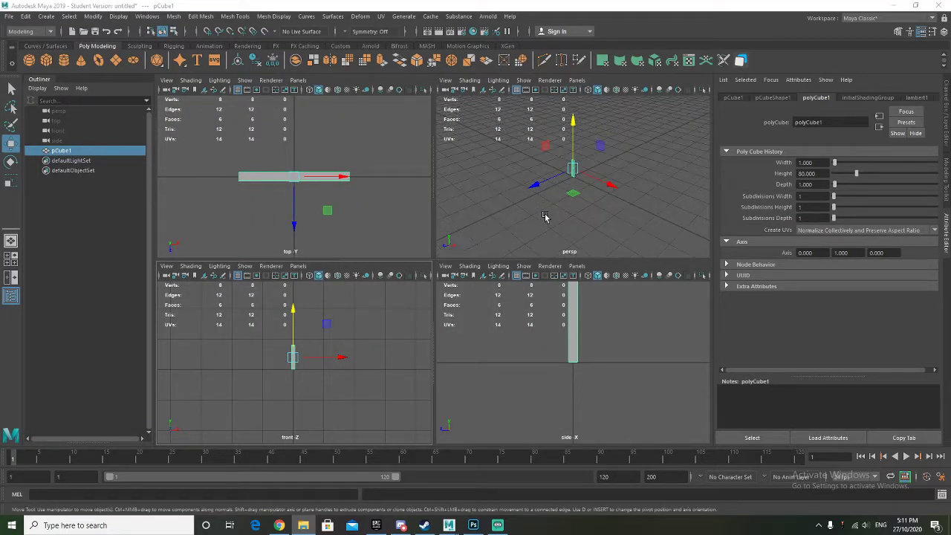
Switch back to Maya and create a free image plane with width 10, height 10 and the picture aspect ratio maintained
left_click(9, 17)
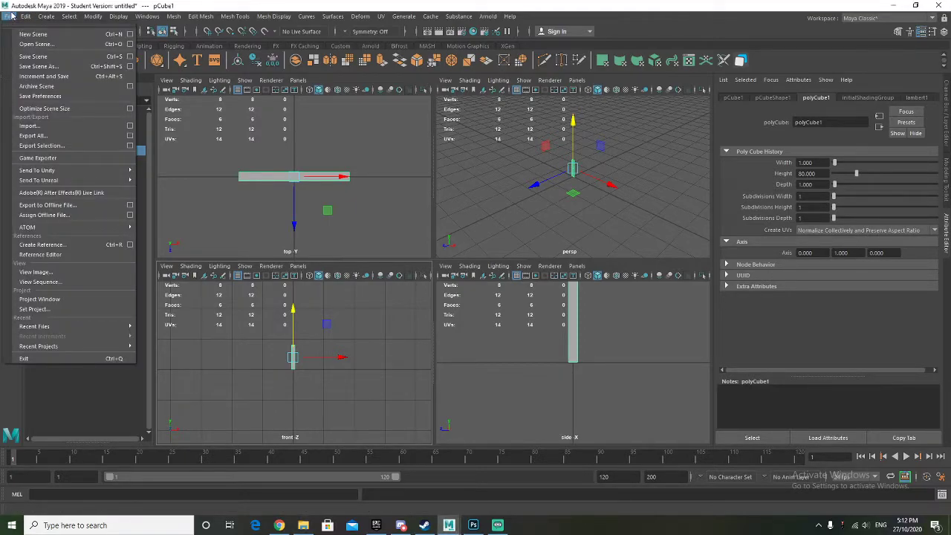
left_click(9, 16)
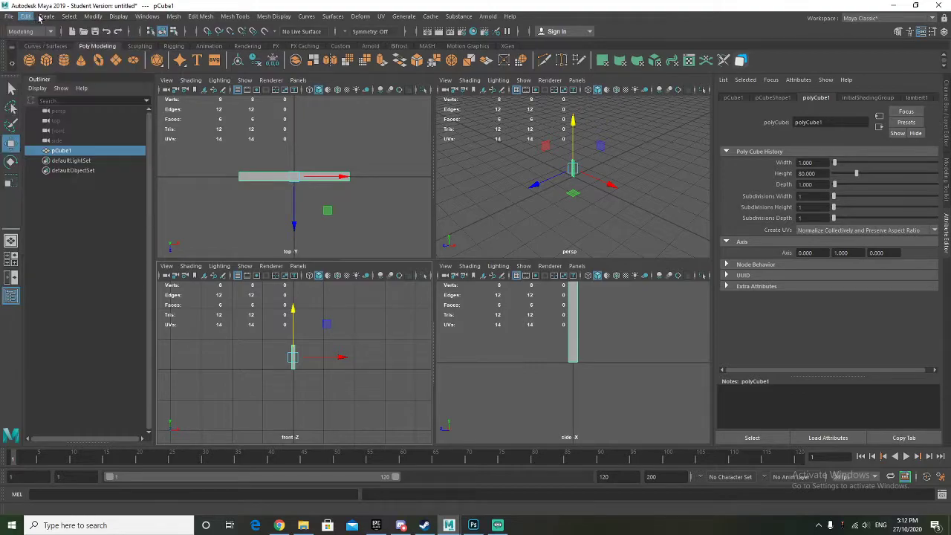
left_click(46, 17)
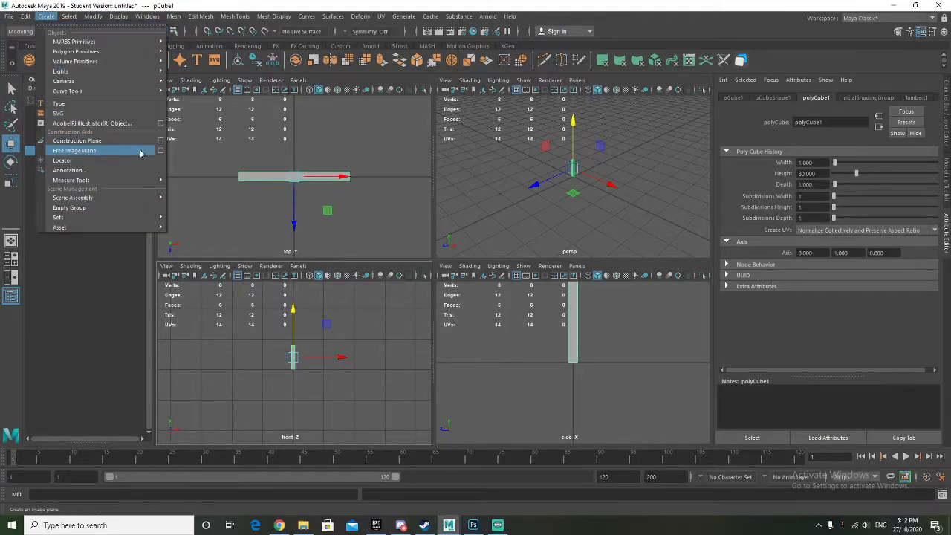
left_click(161, 151)
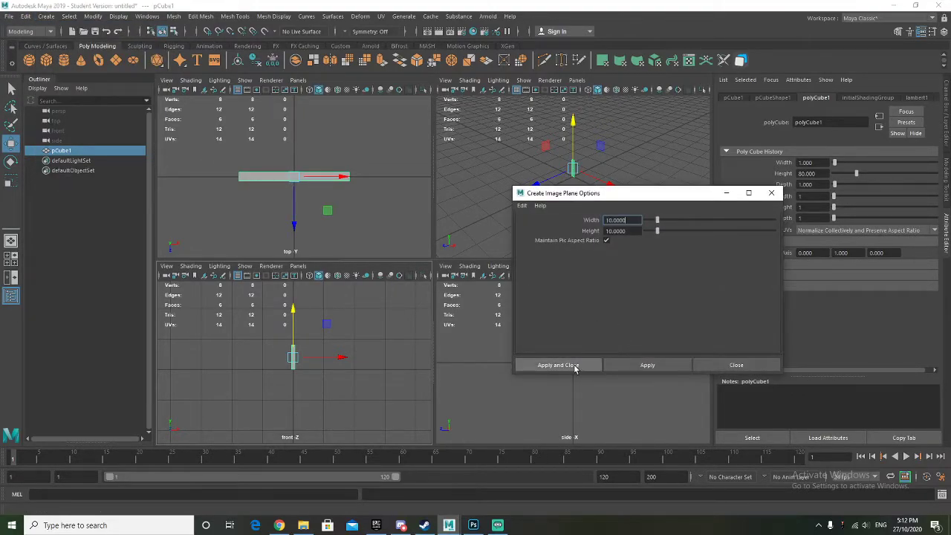
left_click(619, 367)
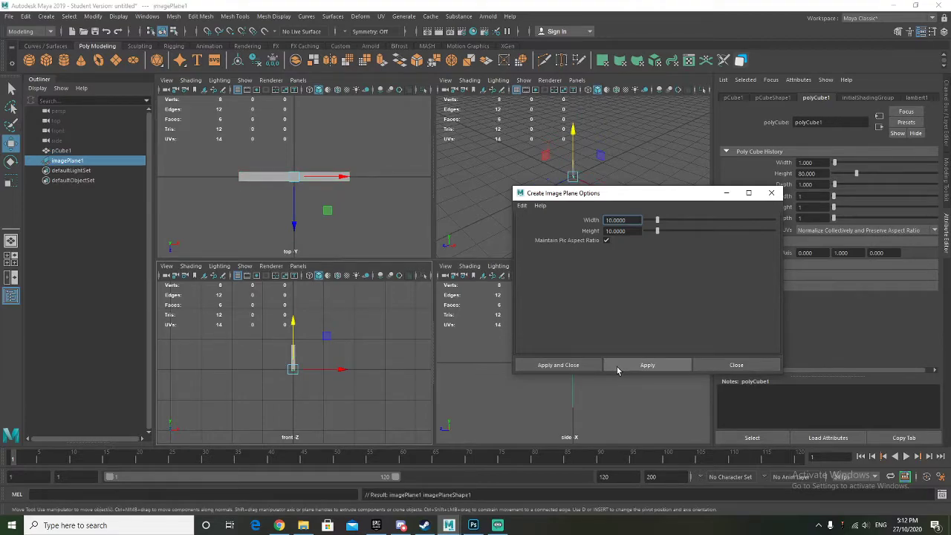
left_click(712, 365)
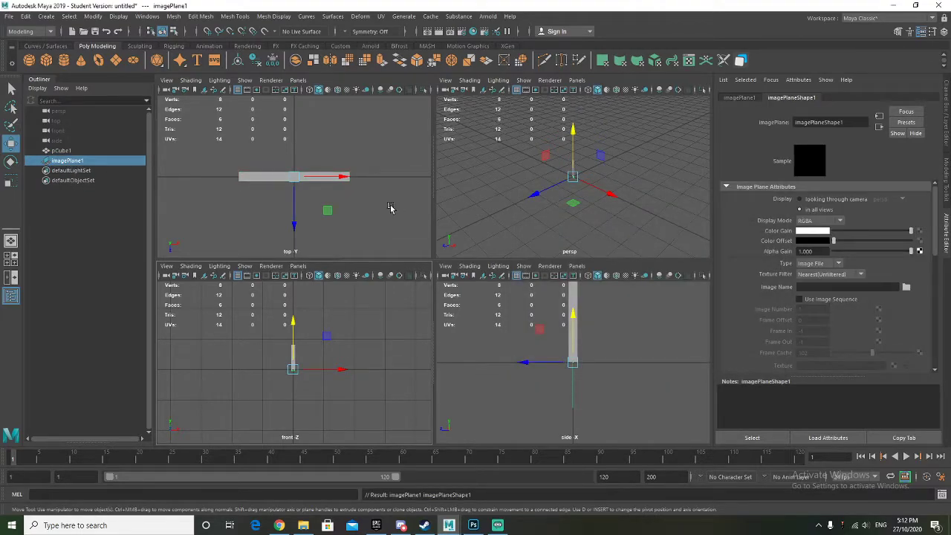
Rename the image plane OrthographicRestaurantFront and load OrthographicsRestauranFront.png from sourceimages as its image
double_click(65, 160)
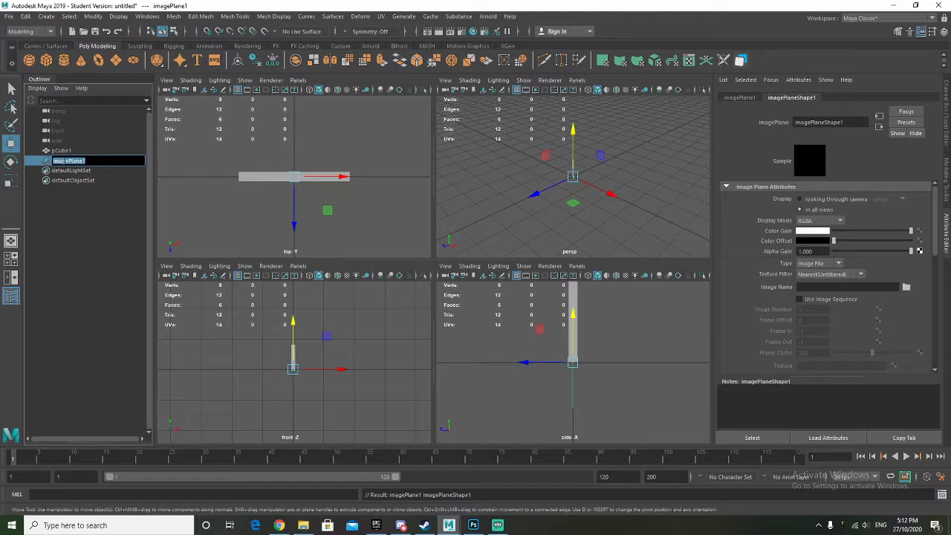
type("ographicRestaurantFront")
key("Return")
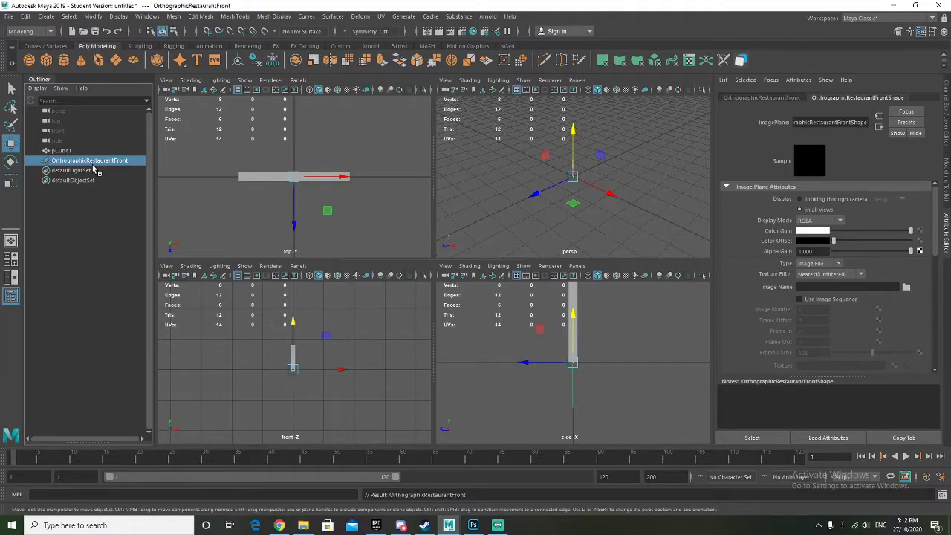
left_click(906, 286)
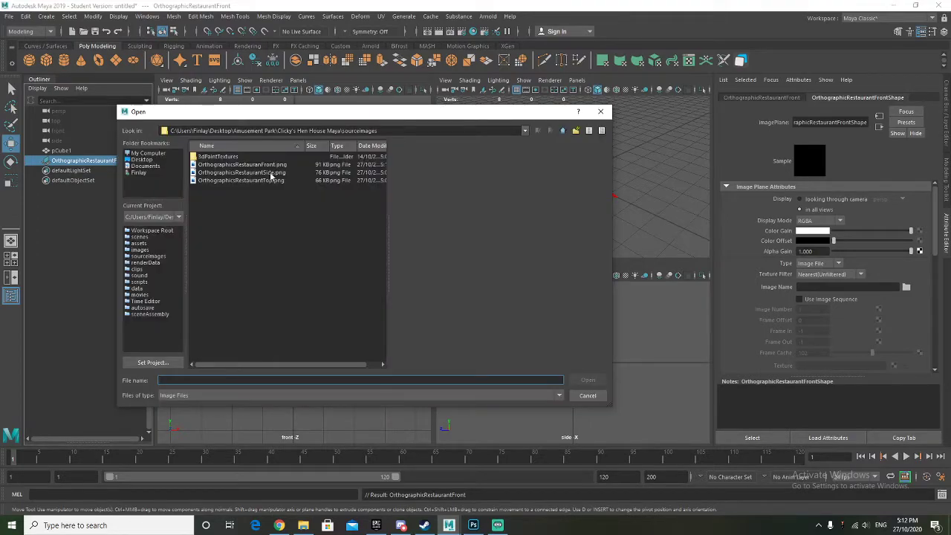
left_click(266, 164)
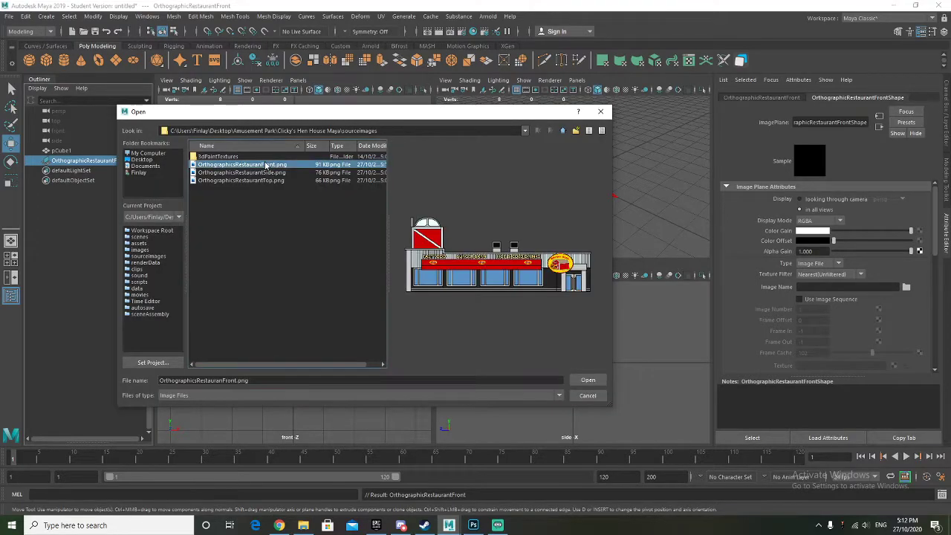
left_click(587, 381)
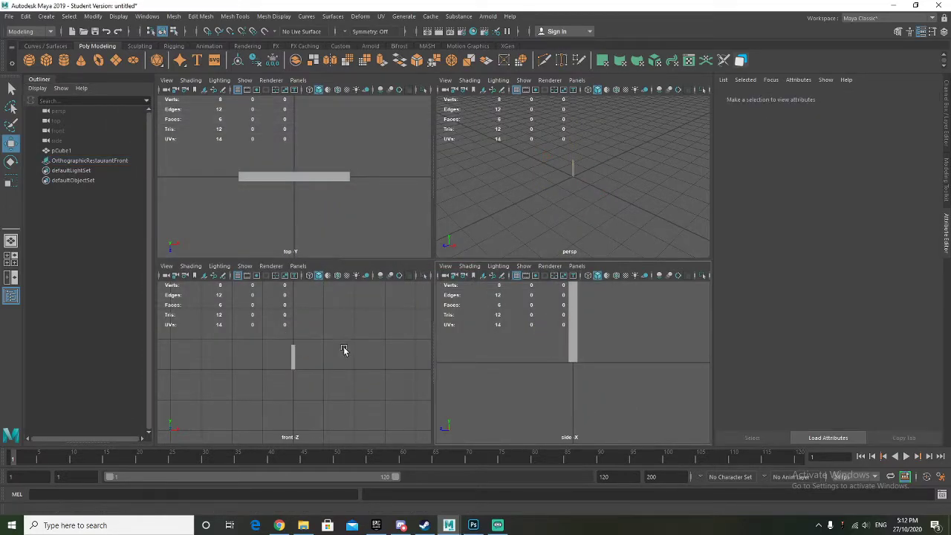
Scale the front image plane up uniformly so the restaurant is much larger than the cube
key("r")
left_click(69, 161)
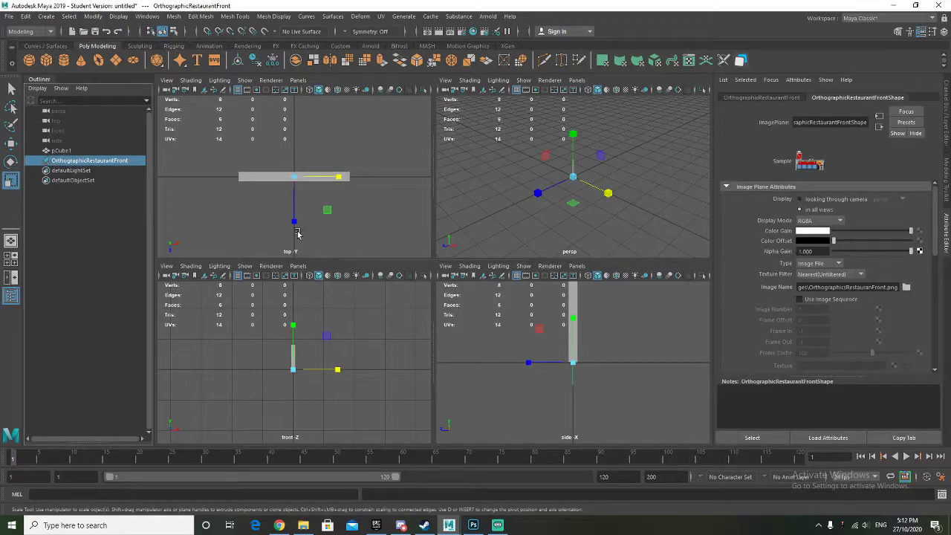
left_click_drag(573, 178, 645, 185)
scroll(279, 407, "up", 5)
scroll(278, 404, "down", 3)
scroll(280, 405, "down", 2)
middle_click_drag(312, 411, 291, 408, "alt")
scroll(291, 408, "up", 2)
Move the front image plane to about X -222.5, Y 110.6, placing the entrance doorway around the cube with its base on the ground line
key("w")
left_click_drag(253, 352, 252, 266)
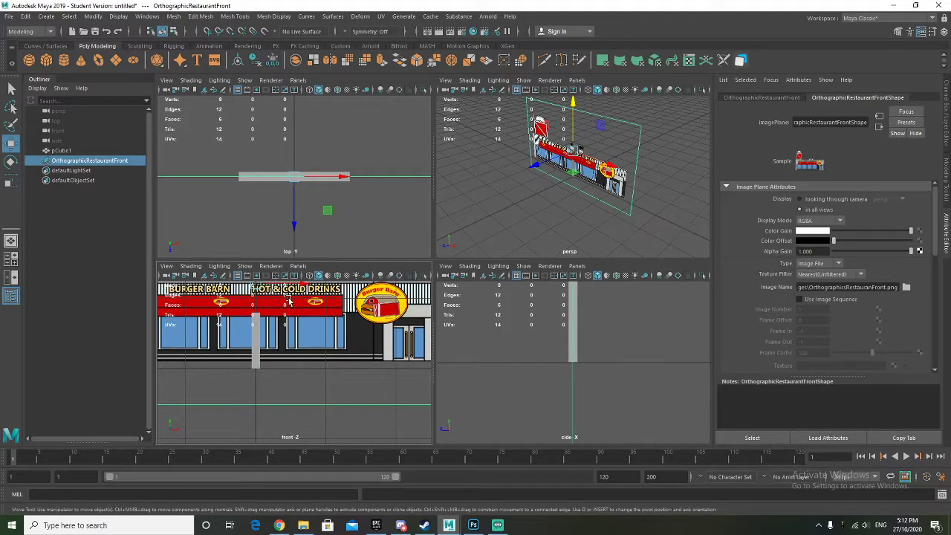
left_click_drag(301, 288, 146, 287)
scroll(250, 374, "up", 5)
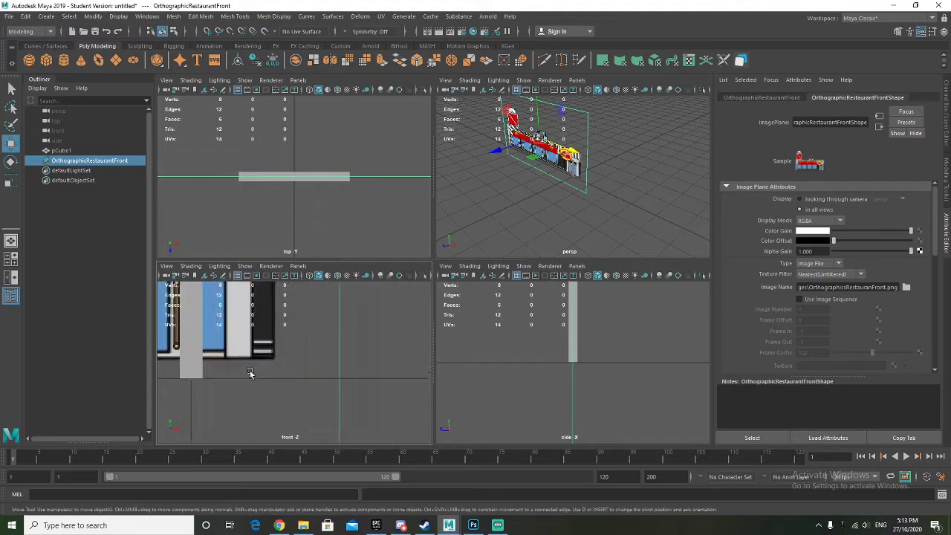
middle_click_drag(235, 370, 275, 431, "alt")
scroll(273, 394, "down", 4)
middle_click_drag(270, 340, 288, 363, "alt")
key("f")
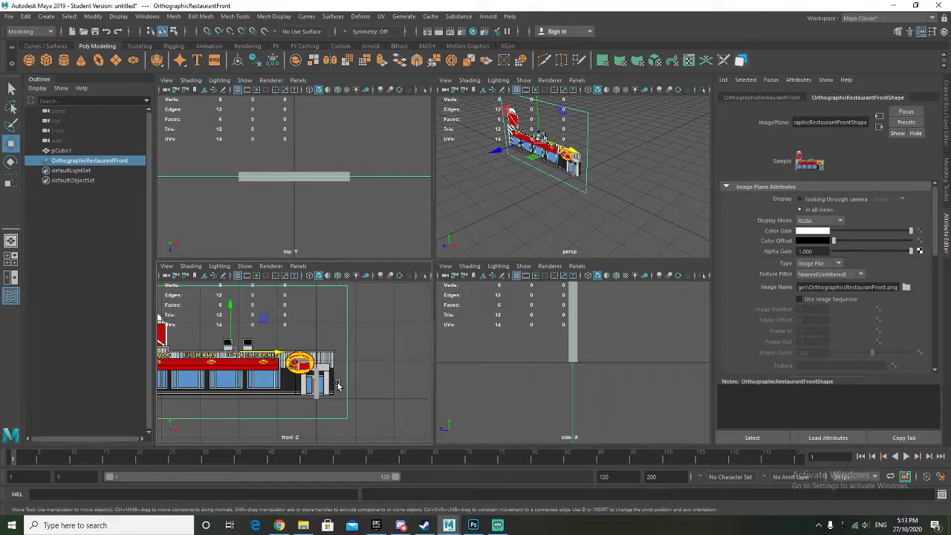
left_click_drag(232, 291, 233, 312)
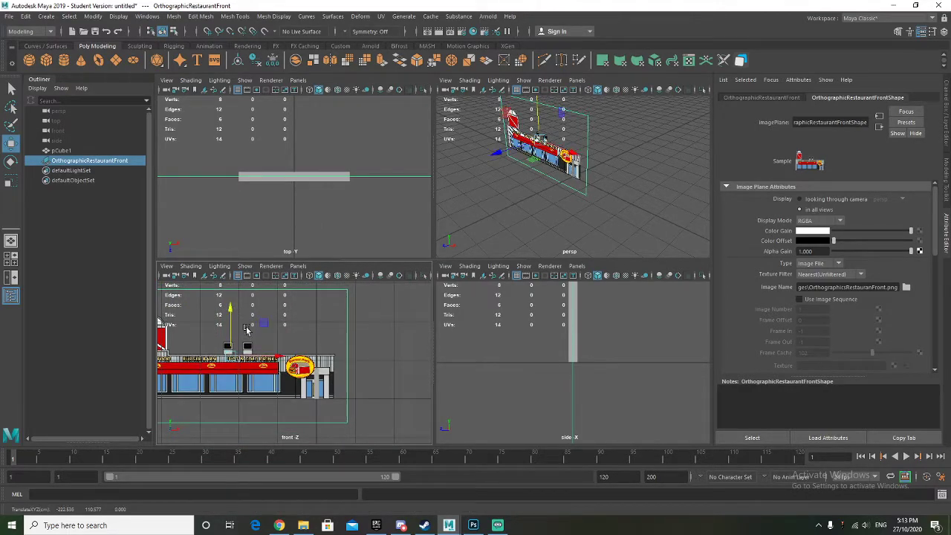
Select the cube at the restaurant entrance and set its height to 204
scroll(293, 380, "up", 4)
key("r")
scroll(293, 381, "down", 1)
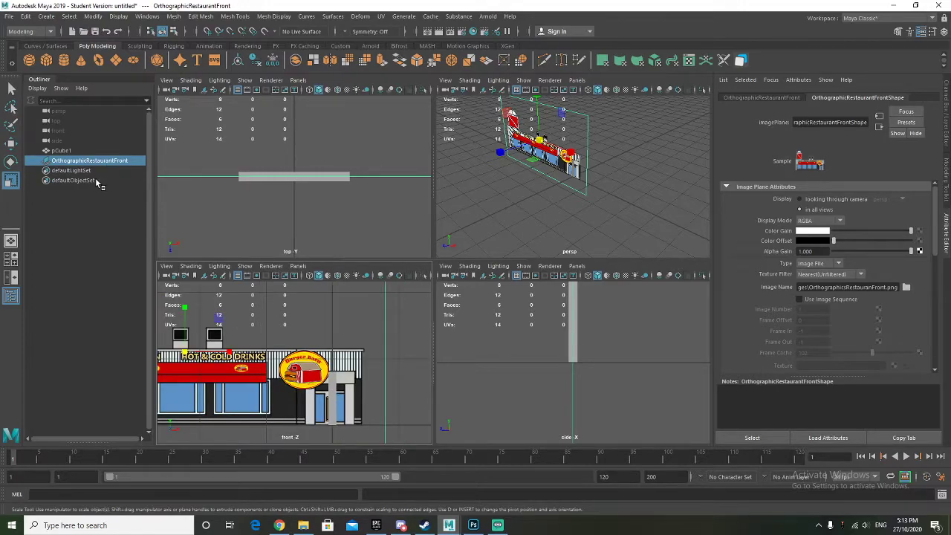
left_click(335, 394)
left_click(815, 98)
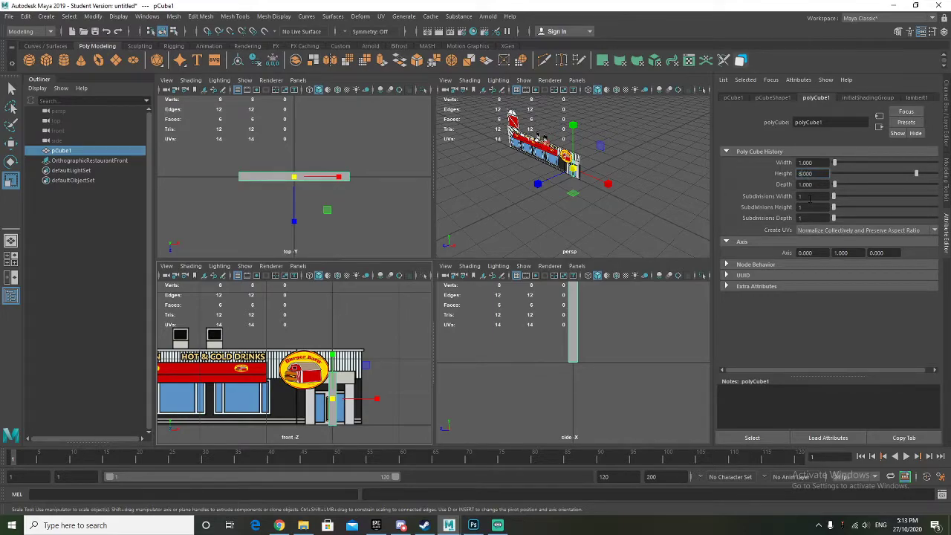
type("204")
key("Return")
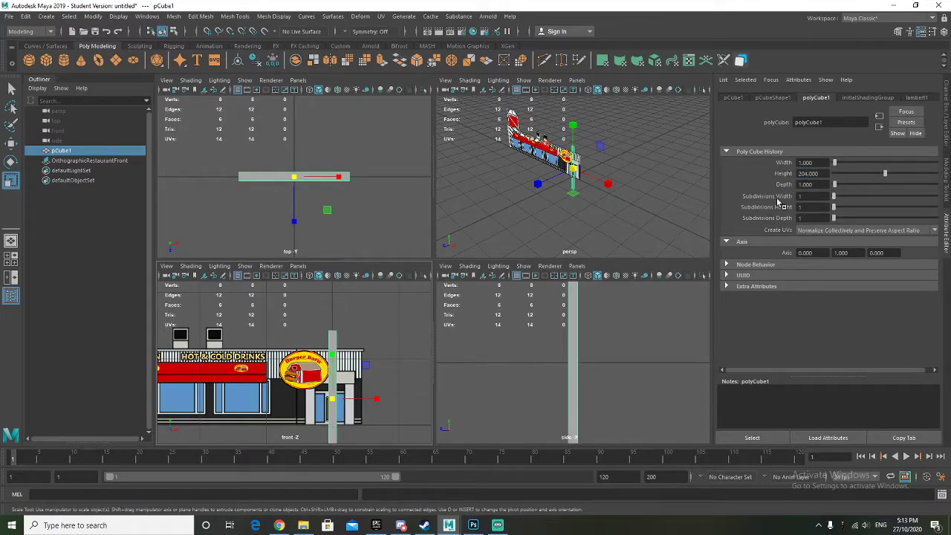
Move the cube straight up until its base rests on the ground line at the restaurant entrance
scroll(428, 374, "down", 4)
key("w")
left_click_drag(314, 367, 327, 337)
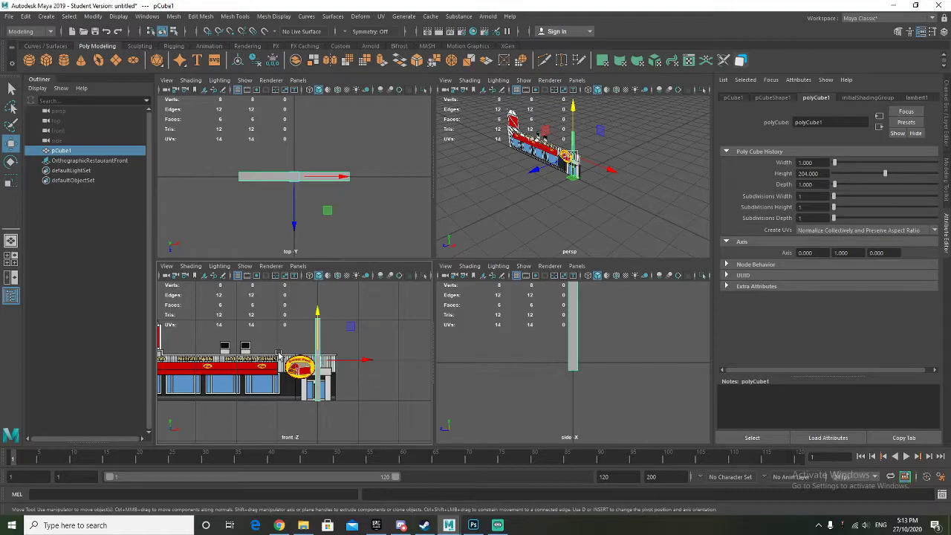
left_click_drag(317, 312, 321, 313)
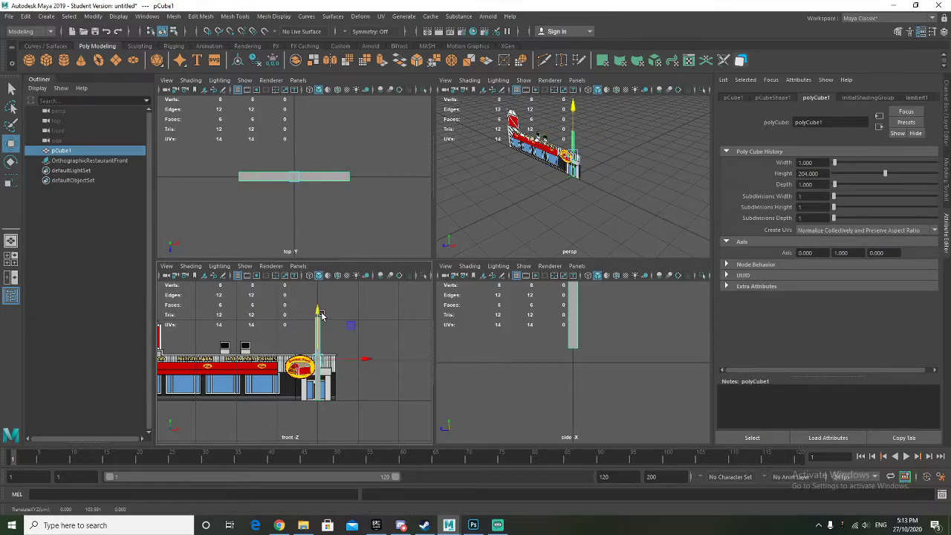
scroll(320, 313, "up", 5)
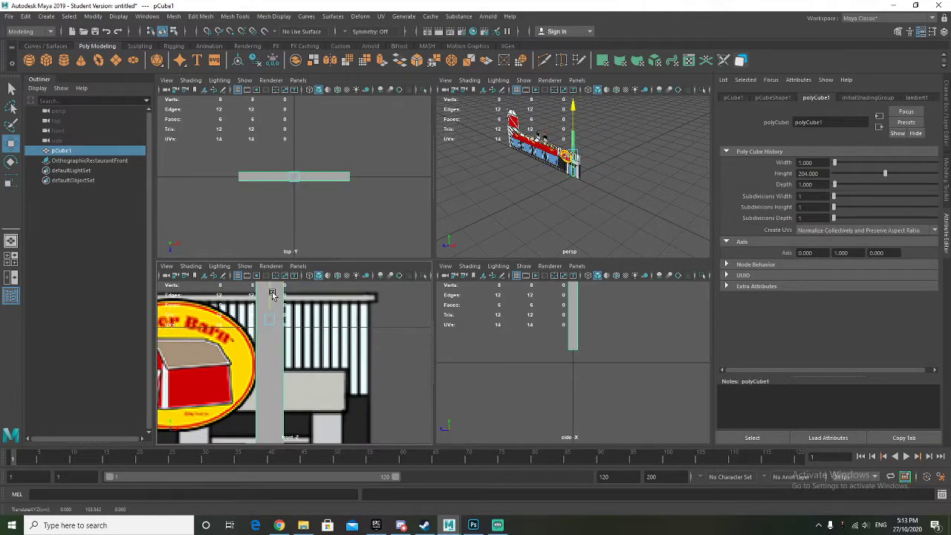
scroll(300, 368, "down", 6)
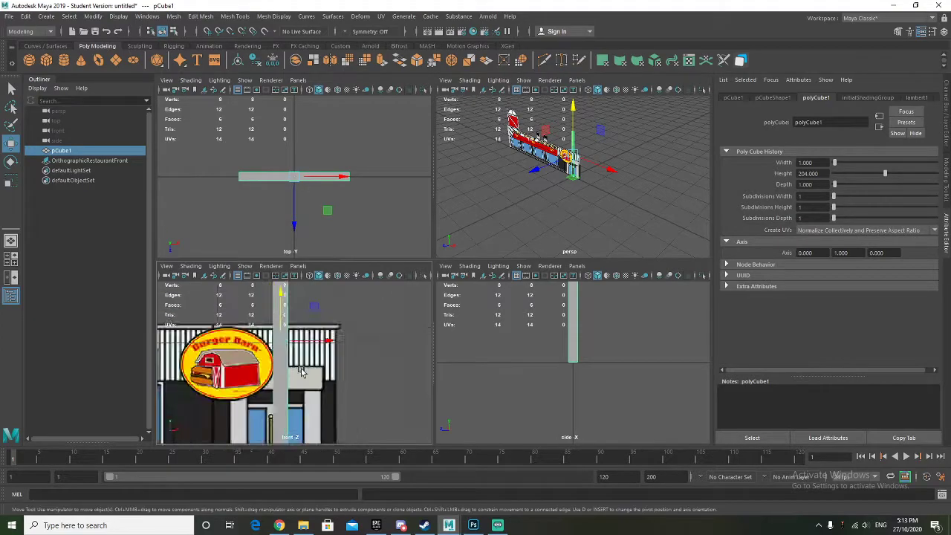
Select the front image plane and scale it up uniformly to bring the entrance doors closer to the cube's height
middle_click_drag(222, 383, 288, 384, "alt")
left_click(240, 366)
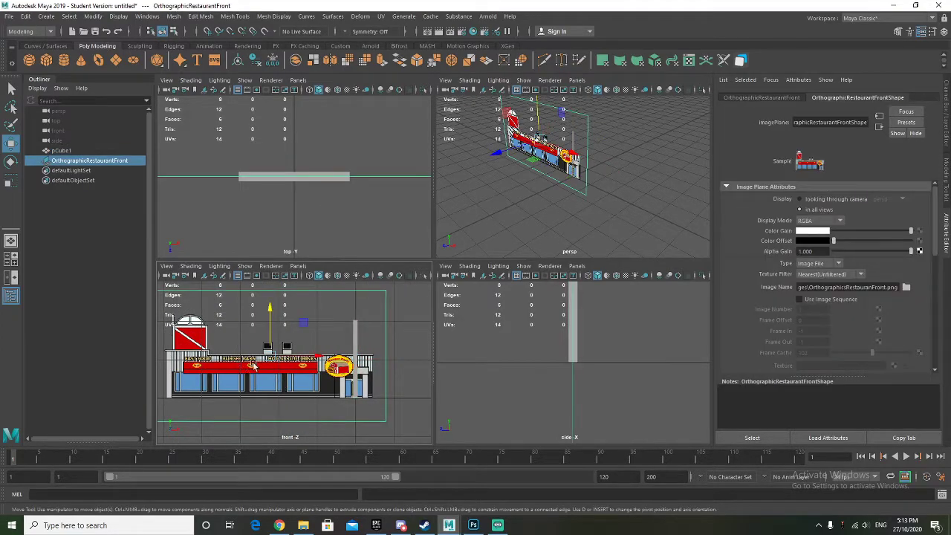
key("r")
left_click_drag(268, 356, 147, 286)
key("w")
key("r")
key("w")
Enlarge the front image plane further until the entrance doors are about as tall as the cube
scroll(224, 343, "down", 4)
middle_click_drag(223, 343, 235, 356, "alt")
key("r")
left_click_drag(238, 343, 198, 328)
key("w")
scroll(299, 390, "up", 8)
scroll(299, 390, "down", 8)
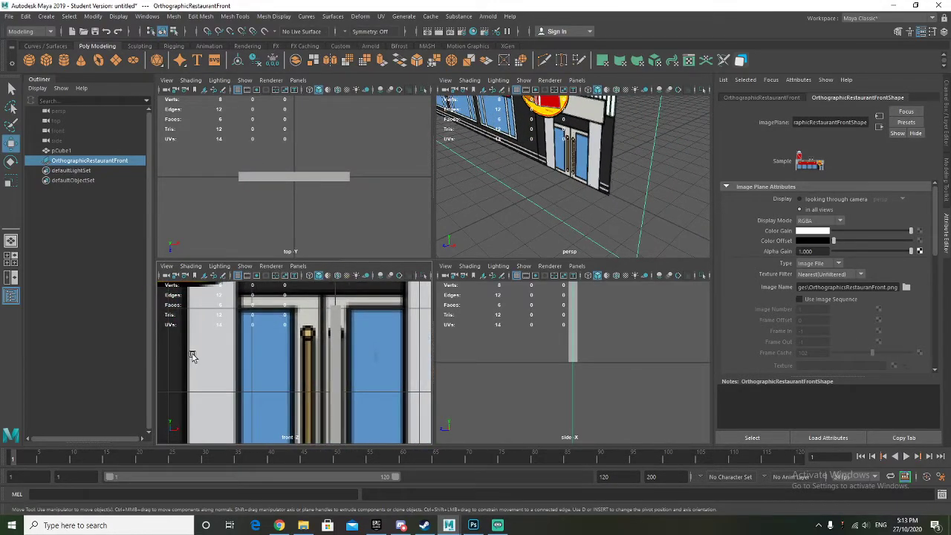
Shrink the front image plane slightly and lower it a little so the building's base meets the ground line
middle_click_drag(223, 369, 277, 412, "alt")
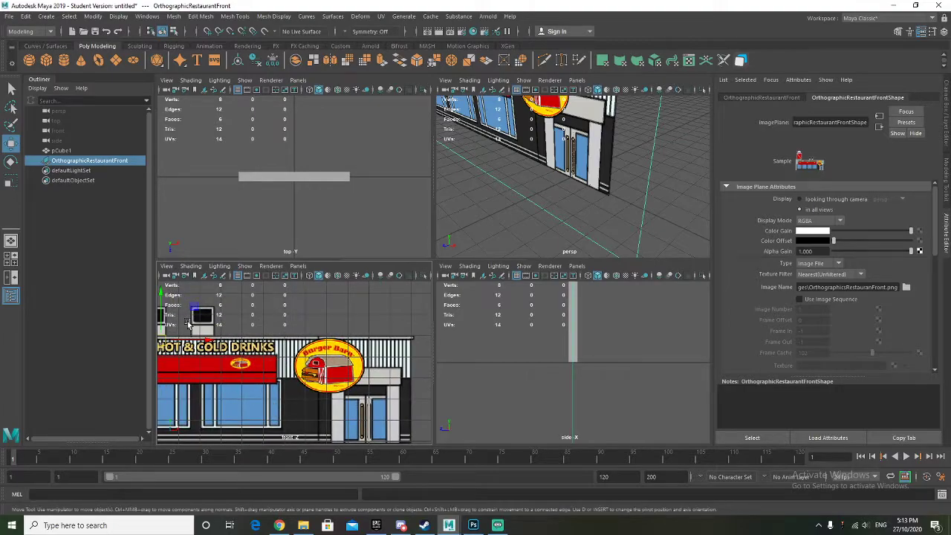
key("r")
left_click_drag(162, 339, 155, 339)
middle_click_drag(240, 394, 238, 382, "alt")
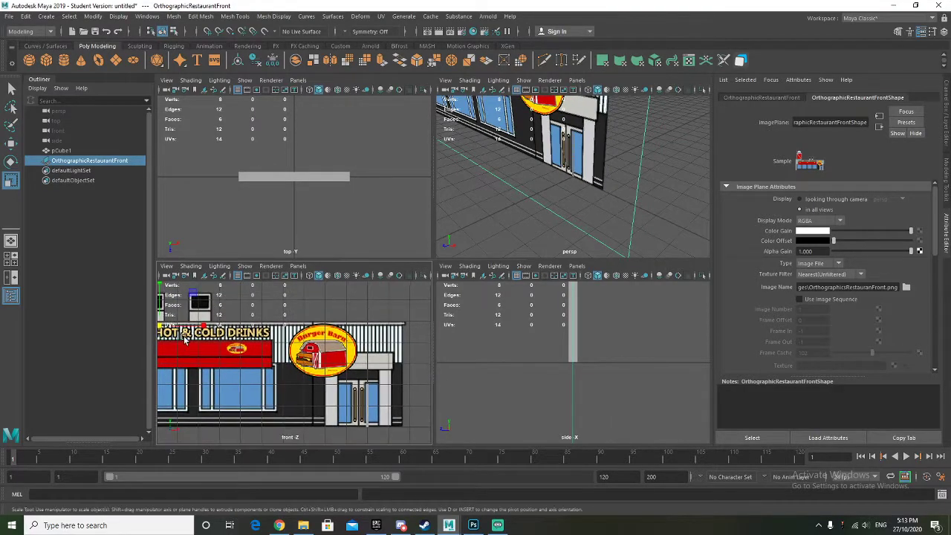
key("w")
mouse_move(159, 310)
left_mouse_down()
mouse_move(162, 321)
mouse_move(149, 331)
mouse_move(164, 314)
left_mouse_up()
key("r")
key("w")
Check the doorway against the cube, enlarge the front image plane slightly, and realign its base vertically with the ground line
right_click_drag(244, 347, 349, 425, "alt")
middle_click_drag(349, 425, 185, 328, "alt")
right_click_drag(185, 328, 96, 276, "alt")
middle_click_drag(193, 327, 289, 361, "alt")
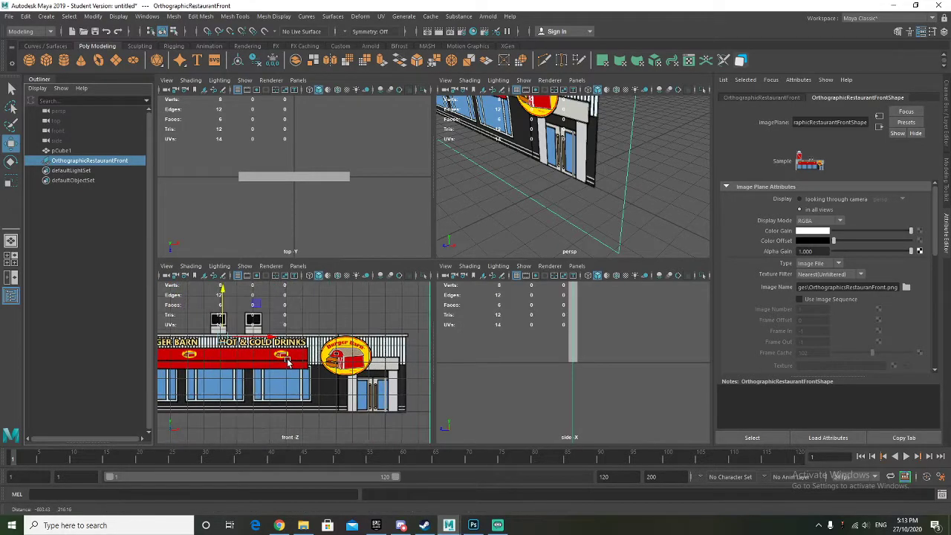
key("r")
left_click_drag(226, 338, 245, 336)
key("w")
left_click_drag(225, 304, 224, 306)
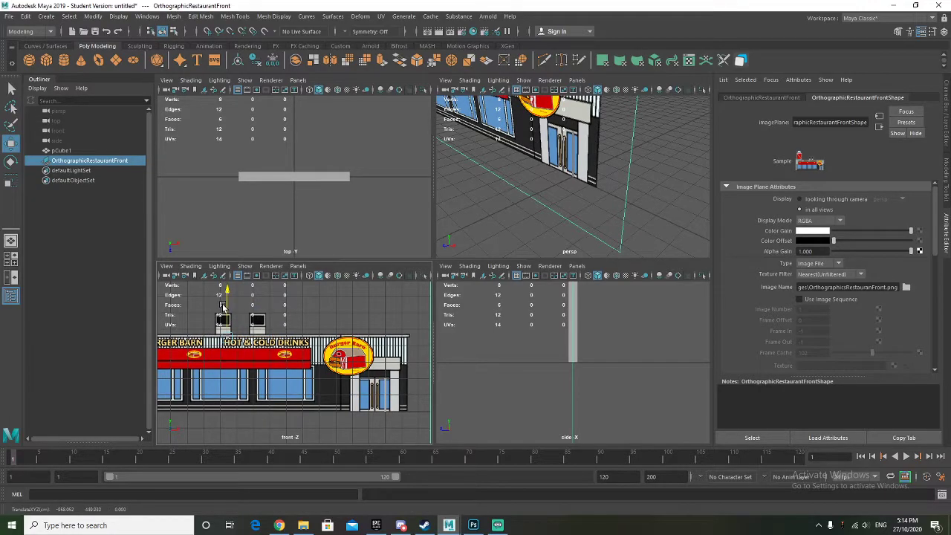
Compare the entrance doors with the cube and fine-tune the front image plane's uniform scale
right_click_drag(350, 404, 371, 418, "alt")
middle_click_drag(372, 419, 237, 383, "alt")
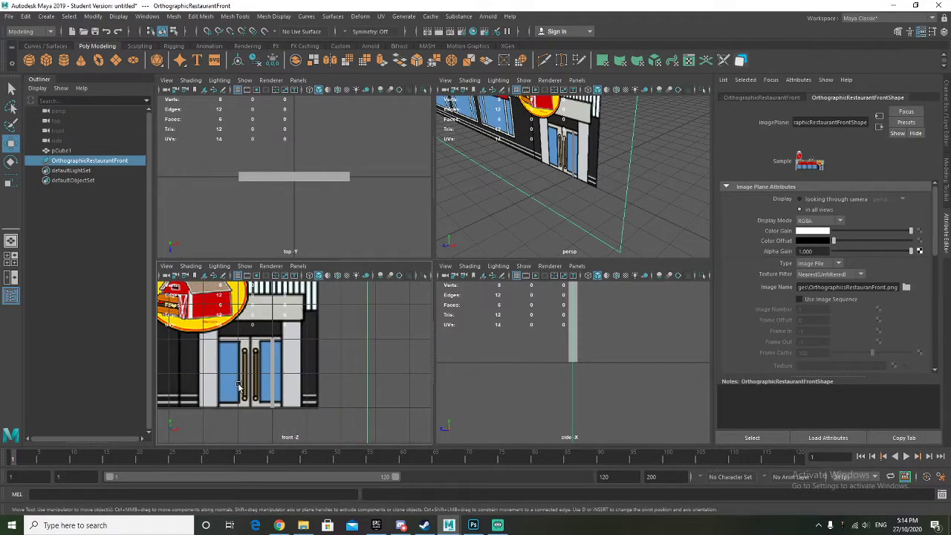
right_click_drag(238, 384, 215, 359, "alt")
middle_click_drag(214, 360, 327, 412, "alt")
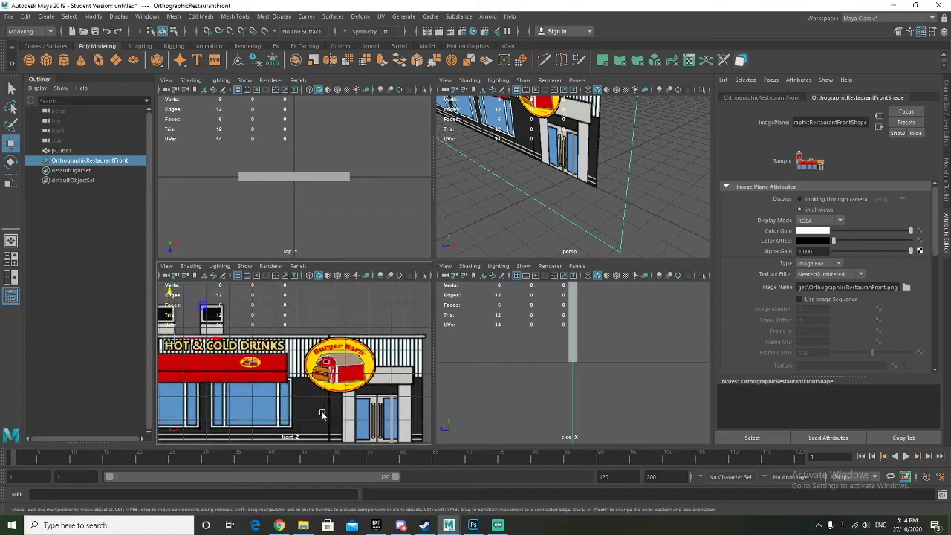
key("r")
left_click_drag(171, 341, 176, 317)
key("w")
Move the front image plane along X until its centre lines up with the cube at about X 0
right_click_drag(289, 379, 344, 406, "alt")
middle_click_drag(345, 406, 278, 375, "alt")
scroll(287, 370, "down", 6)
left_click_drag(286, 343, 366, 357)
scroll(365, 357, "up", 9)
middle_click_drag(364, 344, 200, 373, "alt")
scroll(296, 334, "up", 1)
middle_click_drag(313, 352, 298, 473, "alt")
middle_click_drag(294, 383, 205, 378, "alt")
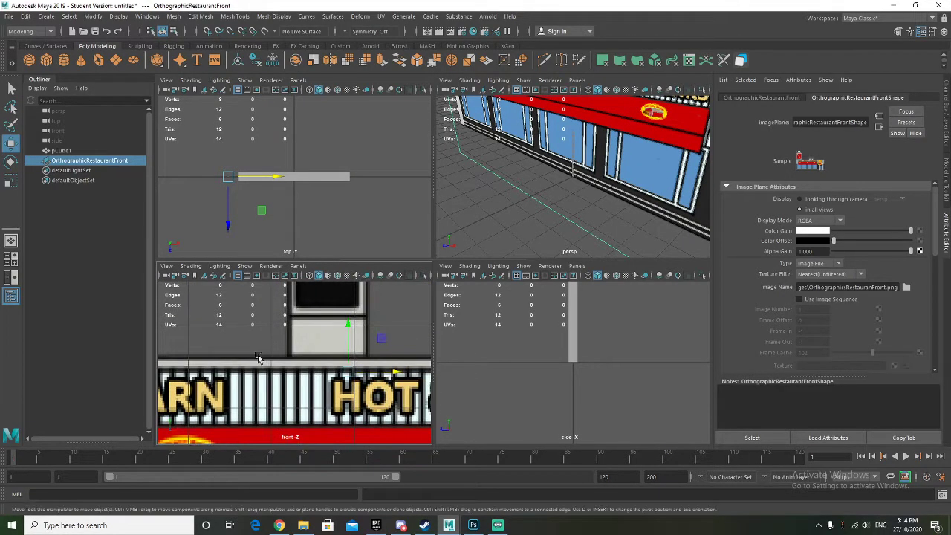
middle_click_drag(257, 356, 209, 362, "alt")
left_click_drag(338, 377, 342, 378)
scroll(341, 190, "up", 3)
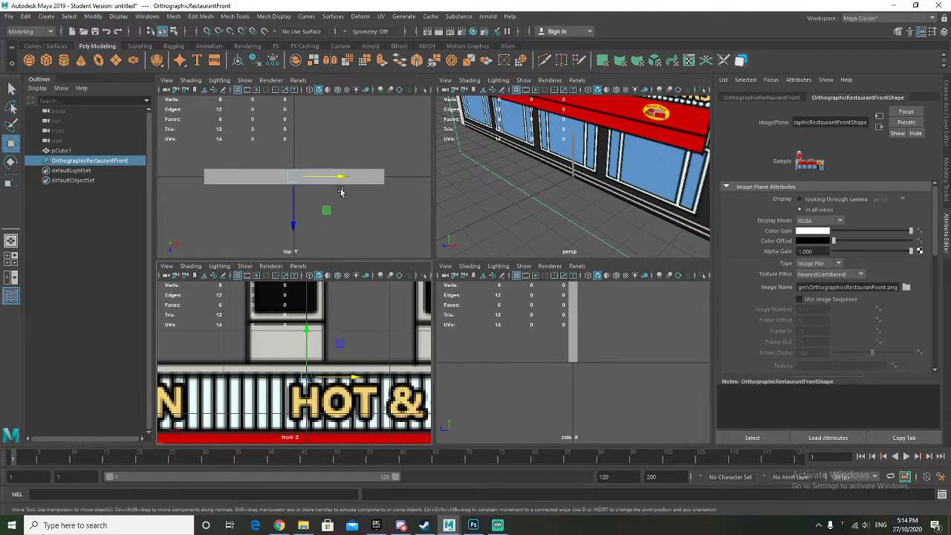
left_click_drag(339, 180, 341, 176)
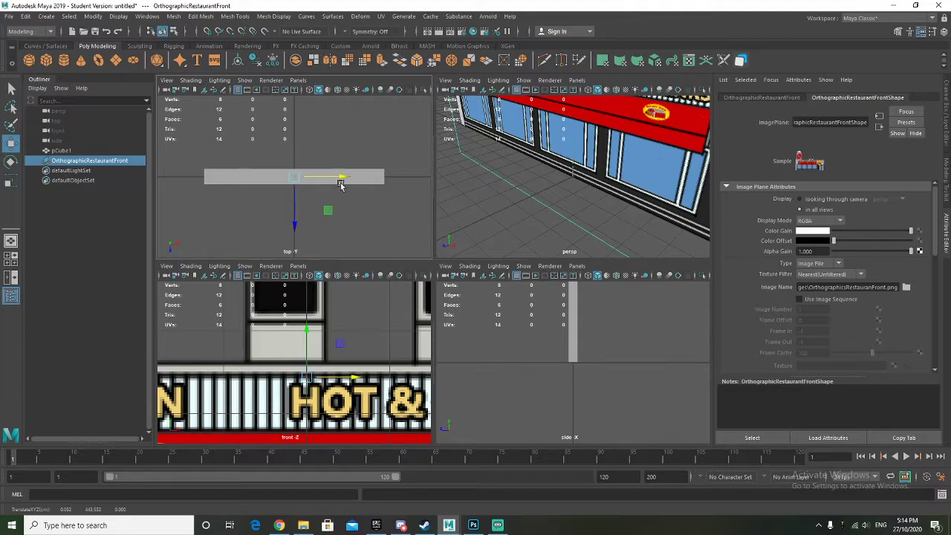
Duplicate the front image plane and rotate the copy 90 degrees about the vertical axis to face the side view
scroll(343, 355, "down", 3)
scroll(344, 355, "down", 8)
scroll(588, 191, "down", 5)
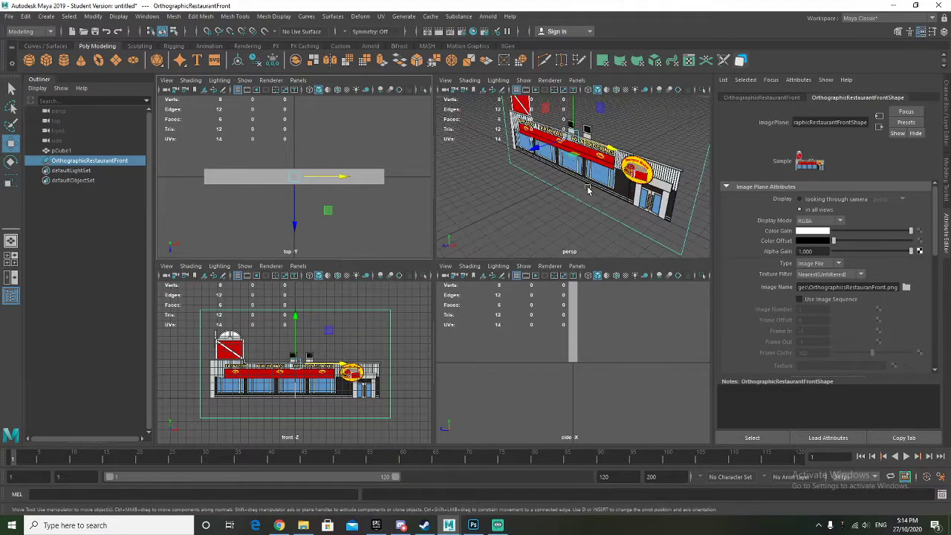
left_click_drag(592, 224, 545, 210, "alt")
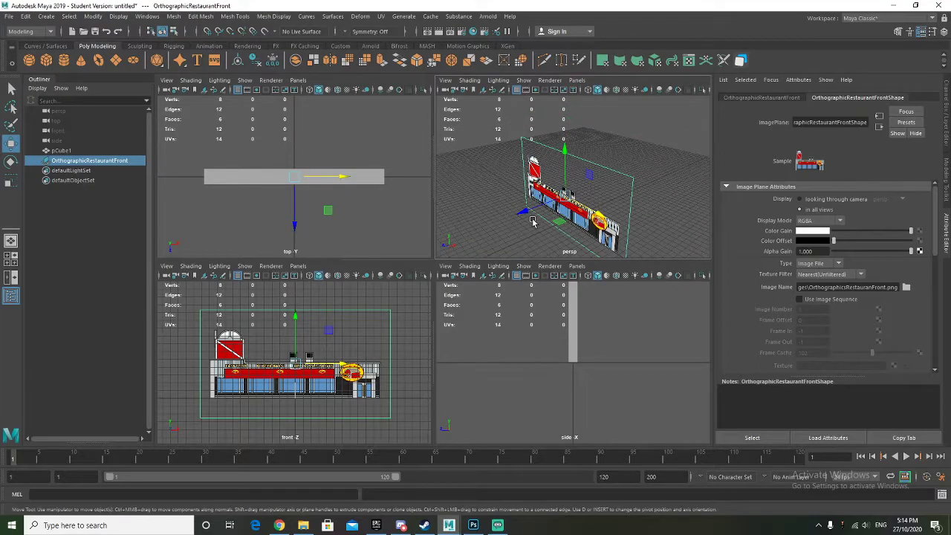
key("space")
mouse_move(469, 282)
left_mouse_down("alt")
mouse_move(493, 278)
mouse_move(476, 299)
left_mouse_up("alt")
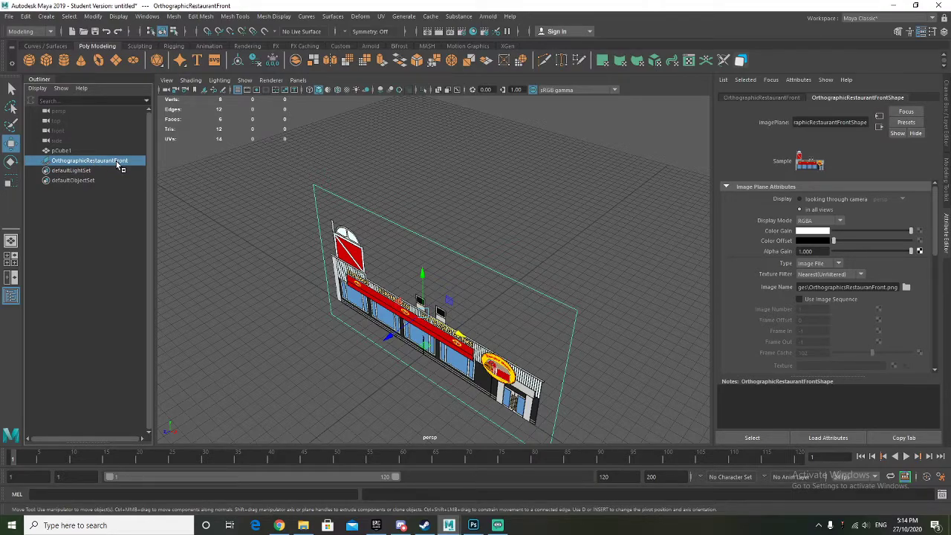
key("ctrl+d")
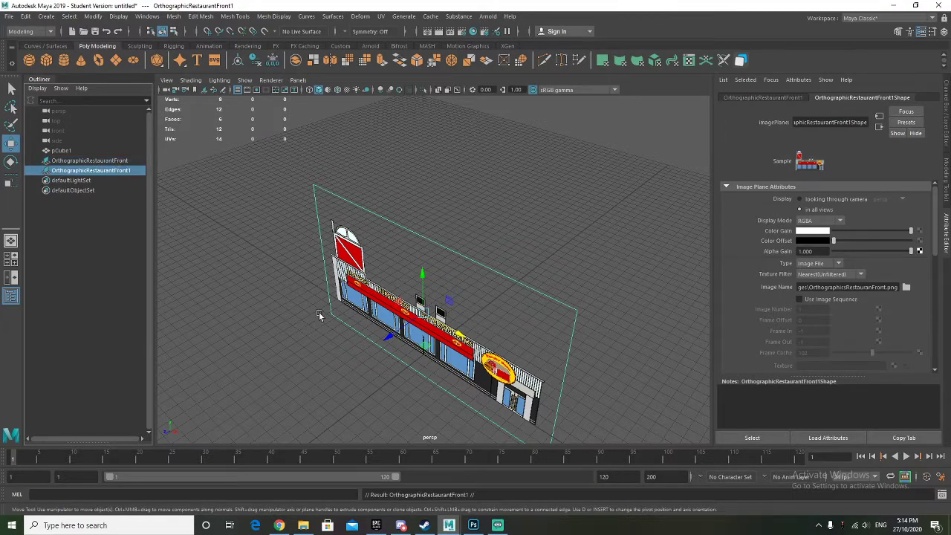
key("e")
left_click_drag(418, 346, 474, 321)
key("space")
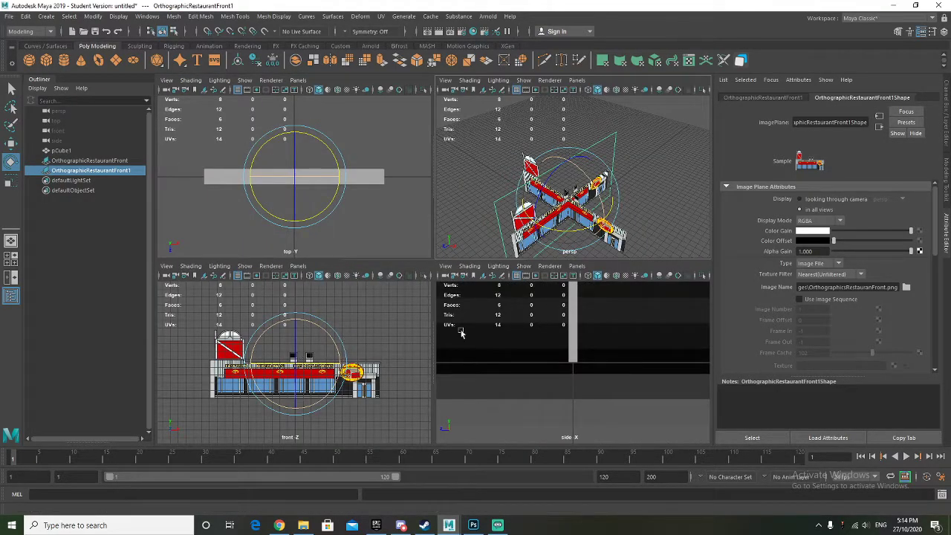
Frame the rotated copy in the side view and rename it OrthographicRestaurantSide
scroll(557, 394, "down", 12)
middle_click_drag(556, 347, 550, 360, "alt")
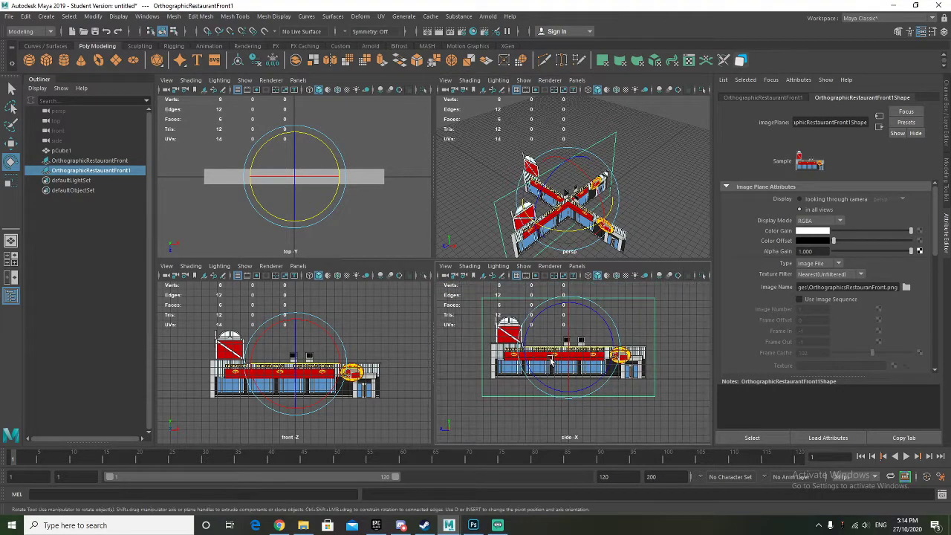
scroll(550, 360, "up", 5)
double_click(111, 170)
key("Return")
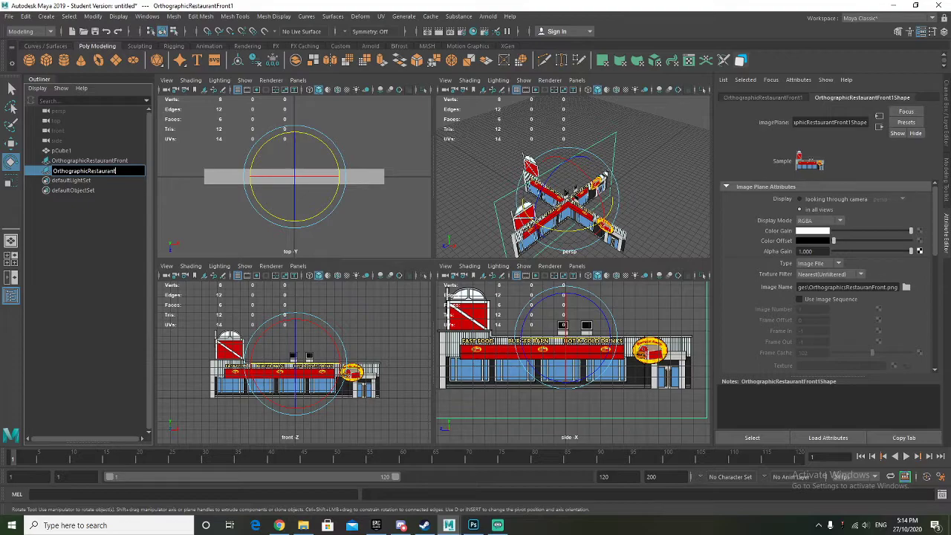
type("de")
key("Return")
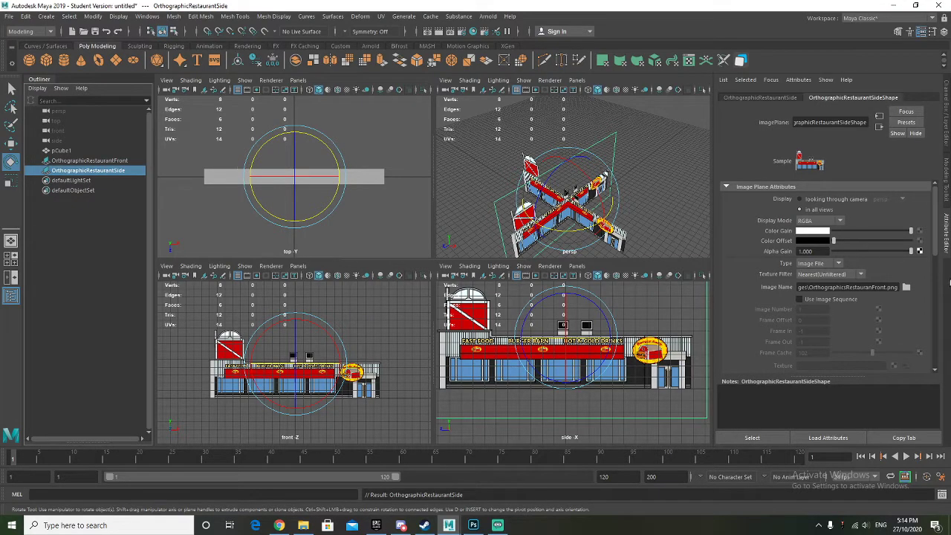
Load OrthographicsRestaurantSide.png as the side image plane's image and inspect it in the side and perspective views
left_click(905, 288)
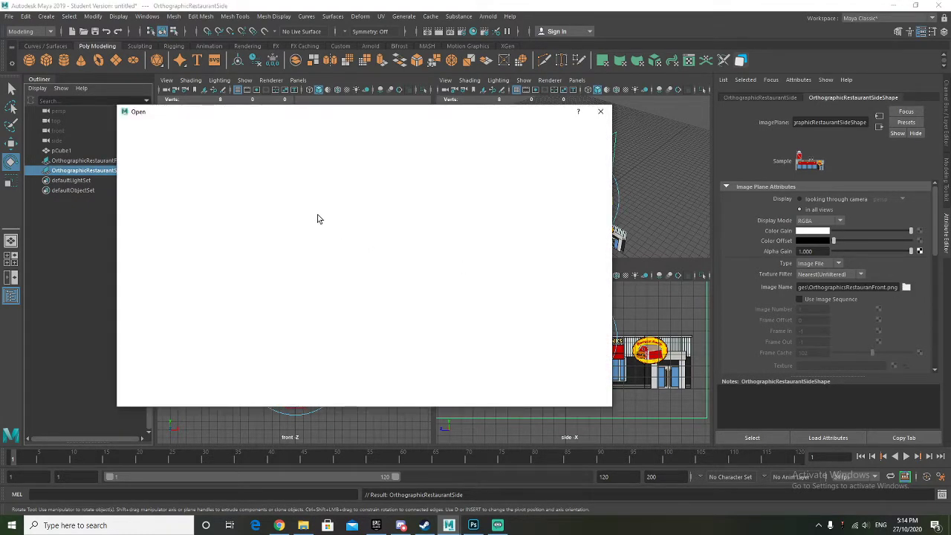
left_click(262, 172)
left_click(586, 380)
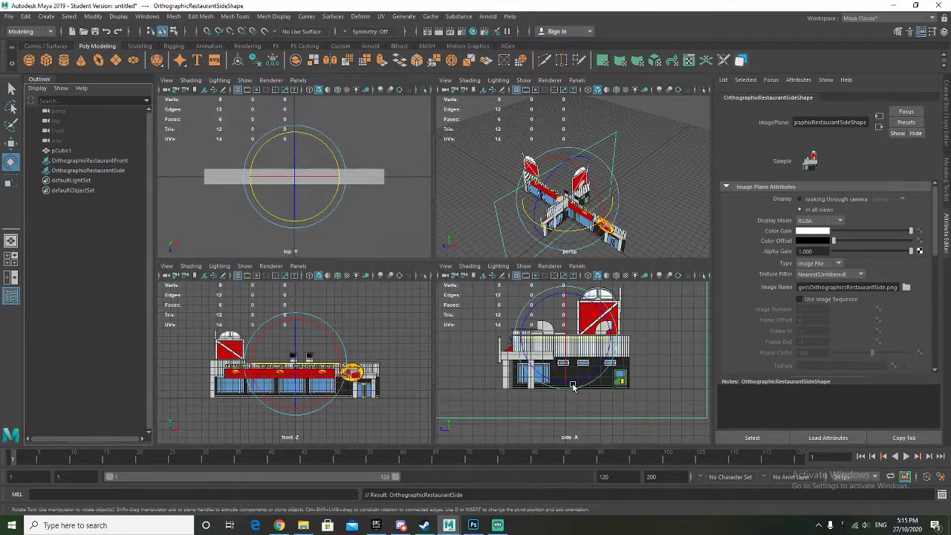
left_click_drag(520, 223, 496, 220, "alt")
scroll(546, 212, "up", 8)
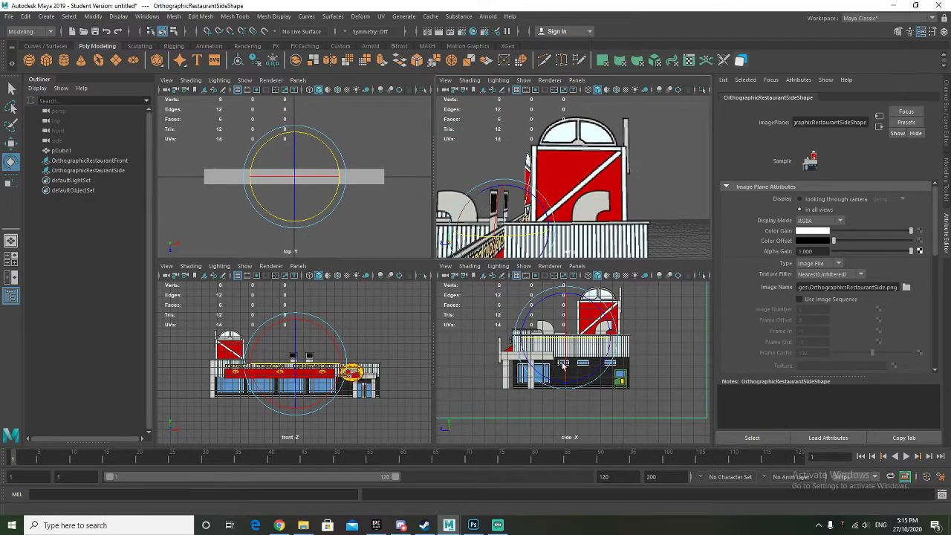
scroll(562, 364, "up", 5)
scroll(563, 364, "down", 2)
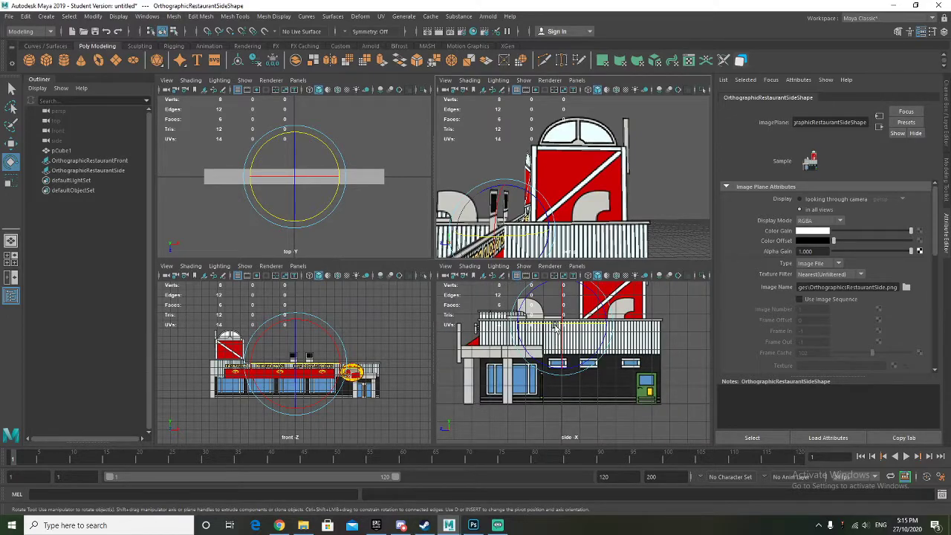
scroll(526, 240, "down", 6)
left_click_drag(527, 223, 508, 200, "alt")
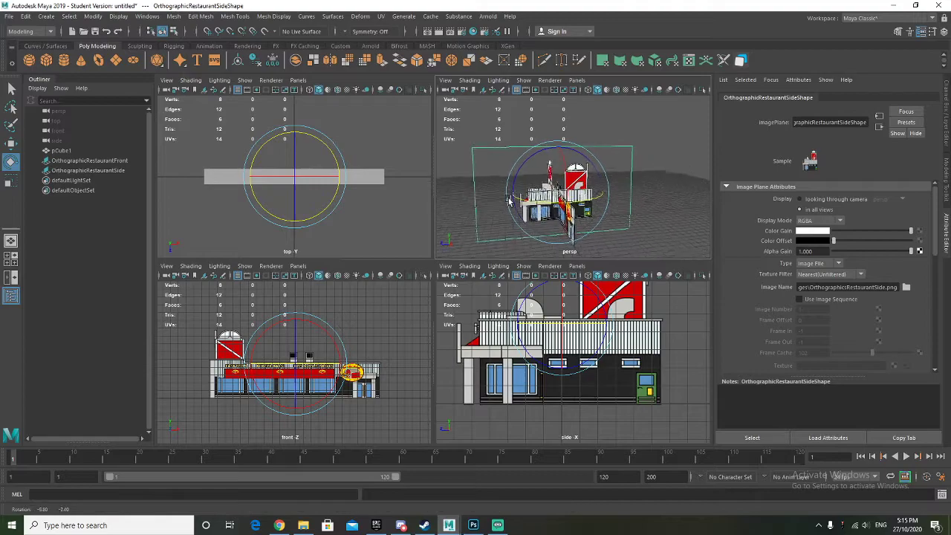
Duplicate the front image plane again and rotate the copy 90 degrees about X so it lies flat
left_click(111, 162)
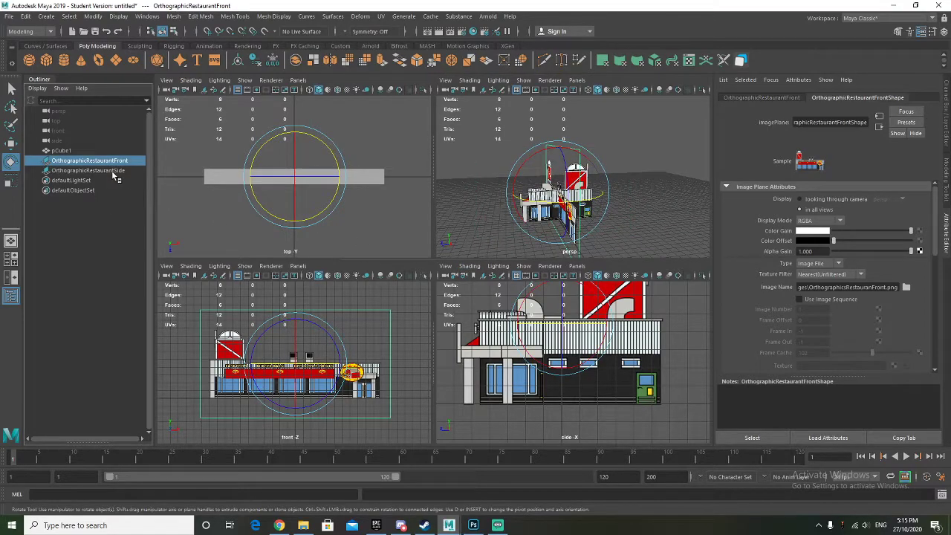
left_click(112, 171)
left_click(124, 161)
key("ctrl+d")
left_click_drag(489, 226, 560, 249, "alt")
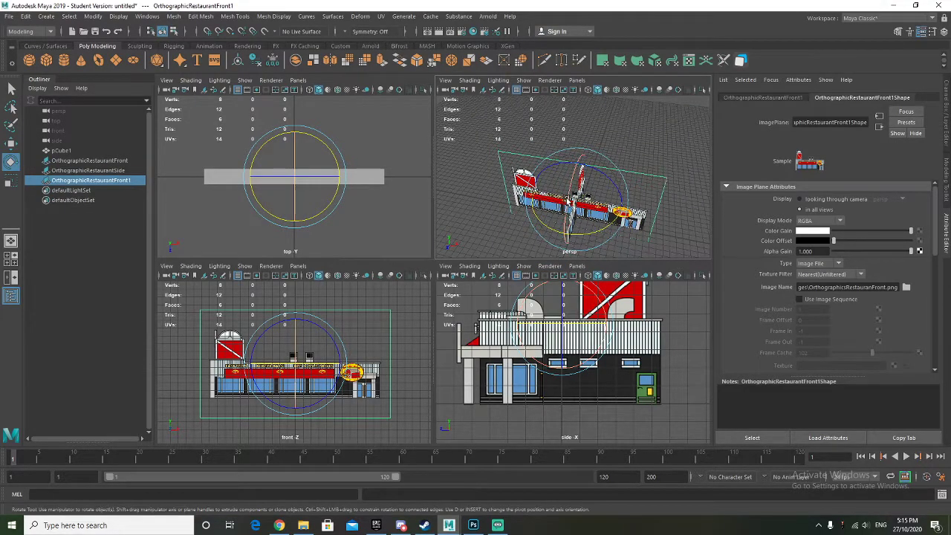
left_click_drag(568, 201, 567, 176)
Lower the flat image plane to ground level at about Y 0, level with the building's base
key("w")
scroll(582, 371, "up", 5)
middle_click_drag(566, 426, 560, 348, "alt")
left_click_drag(546, 309, 540, 345)
scroll(538, 394, "up", 3)
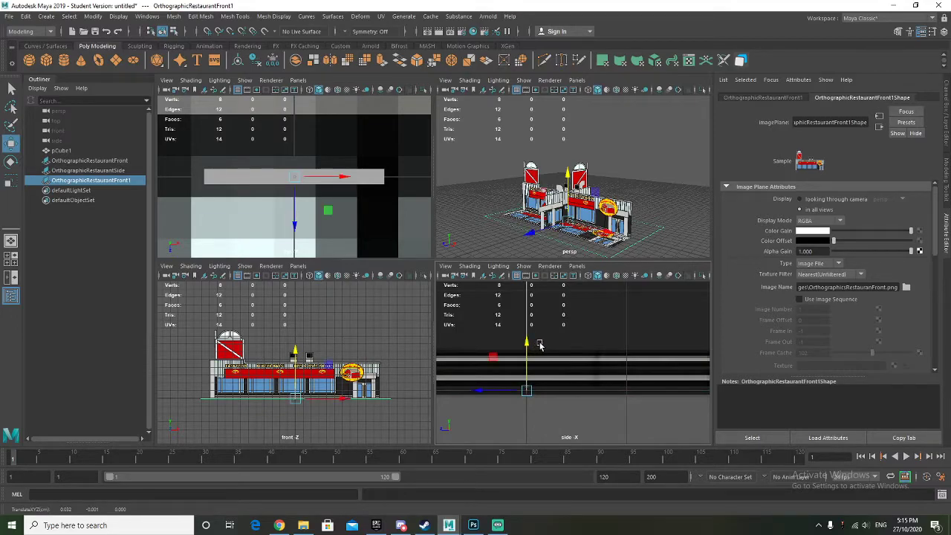
scroll(367, 412, "up", 5)
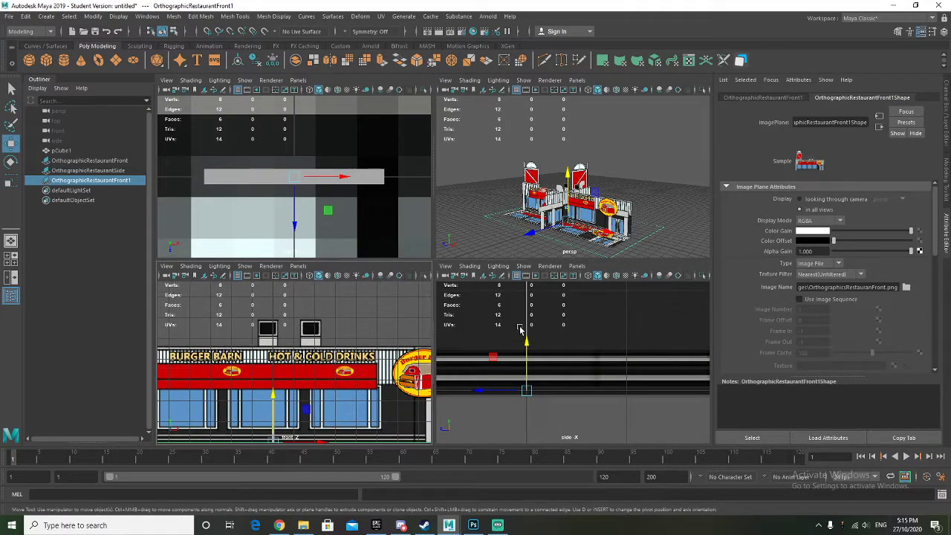
scroll(518, 231, "down", 3)
Select the front and side image planes together and lower them slightly until the building's base sits on the ground line
left_click_drag(527, 154, 593, 205)
scroll(535, 375, "up", 5)
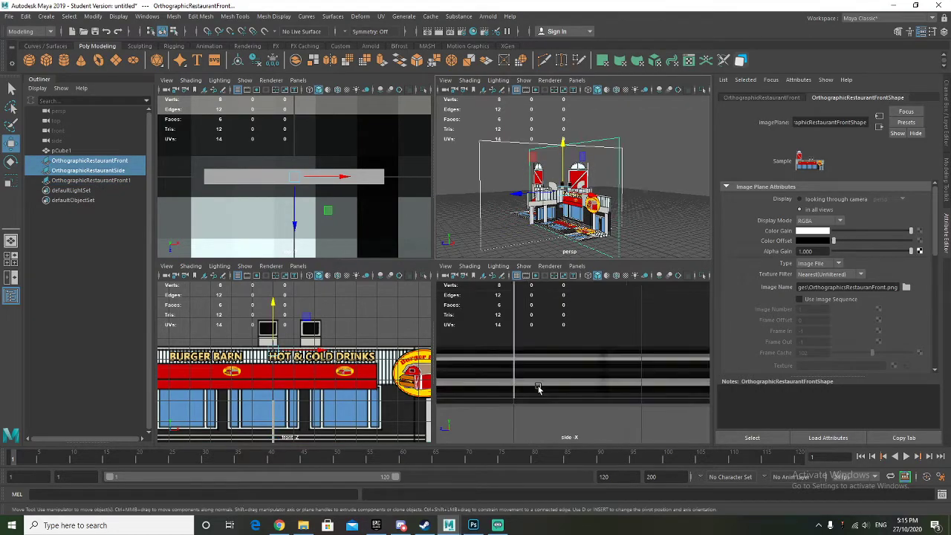
key("Up")
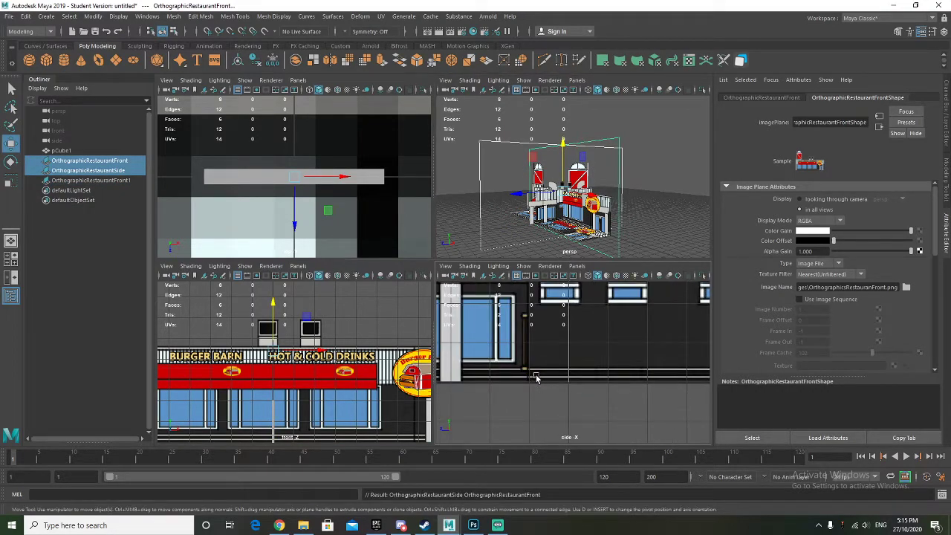
scroll(537, 371, "down", 5)
scroll(562, 355, "up", 5)
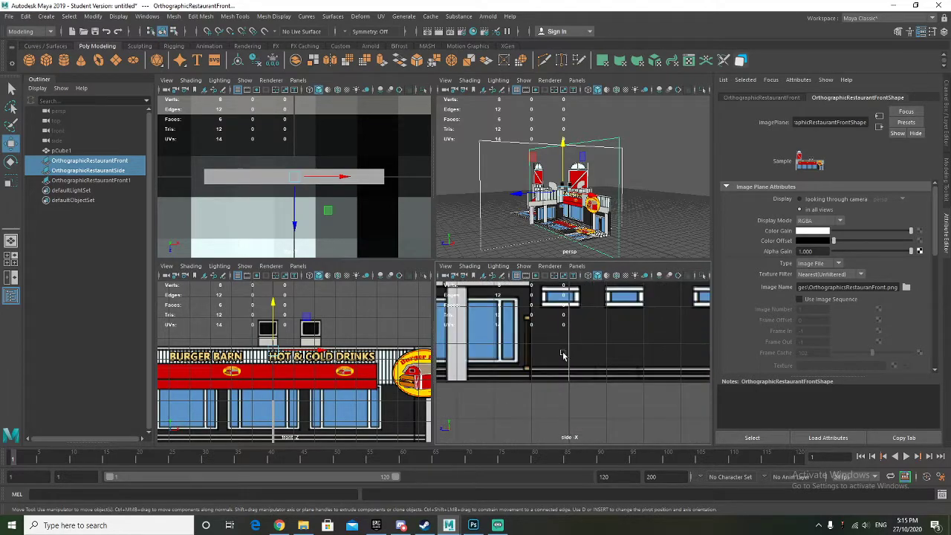
scroll(326, 318, "up", 6)
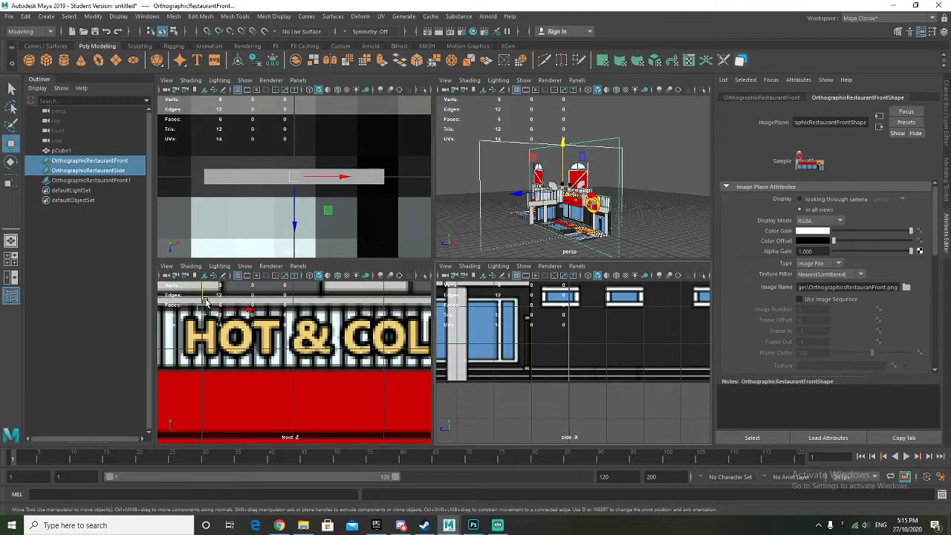
left_click_drag(202, 293, 207, 294)
scroll(530, 383, "up", 5)
middle_click_drag(548, 390, 557, 377, "alt")
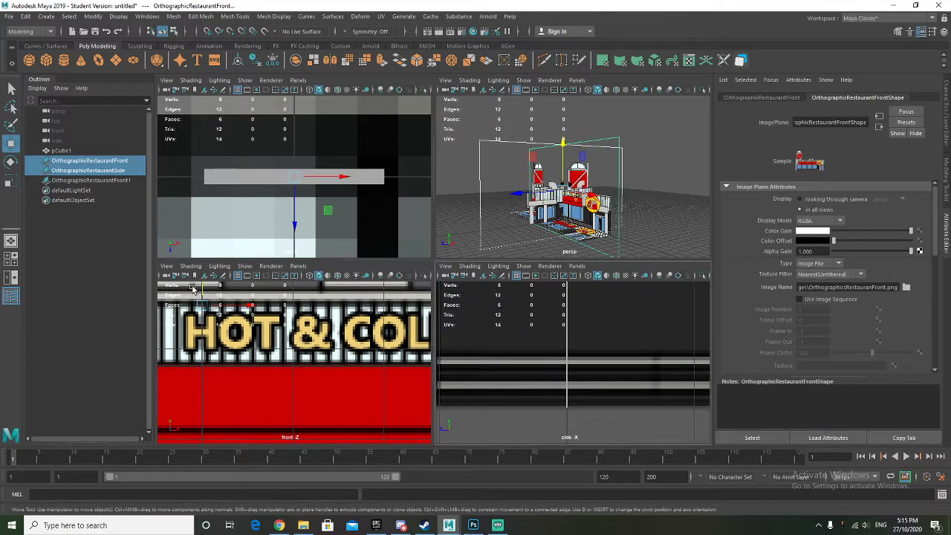
left_click_drag(201, 285, 201, 288)
scroll(575, 223, "down", 8)
scroll(587, 230, "up", 10)
Rename the flat image plane OrthographicRestaurantFront1 as OrthographicRestaurantTop
left_click_drag(566, 167, 594, 264, "alt")
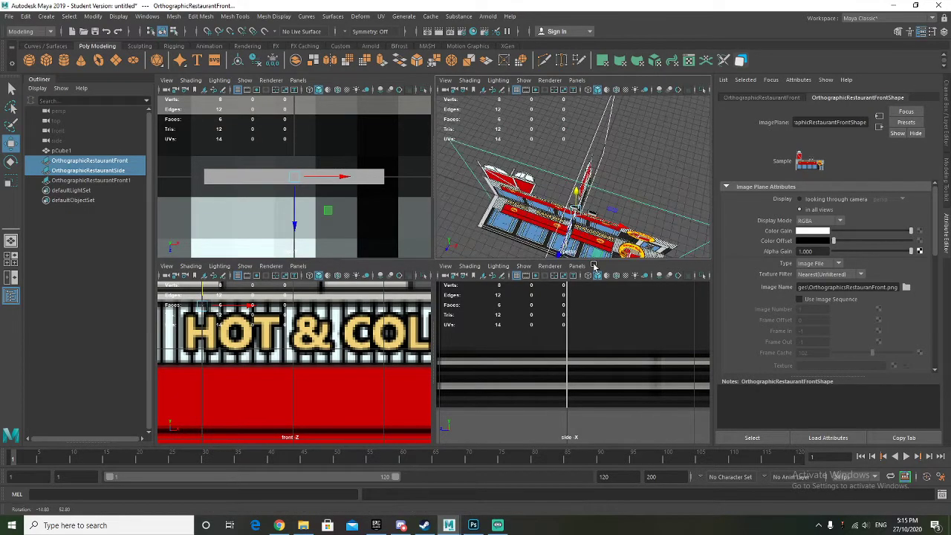
left_click(111, 180)
double_click(128, 182)
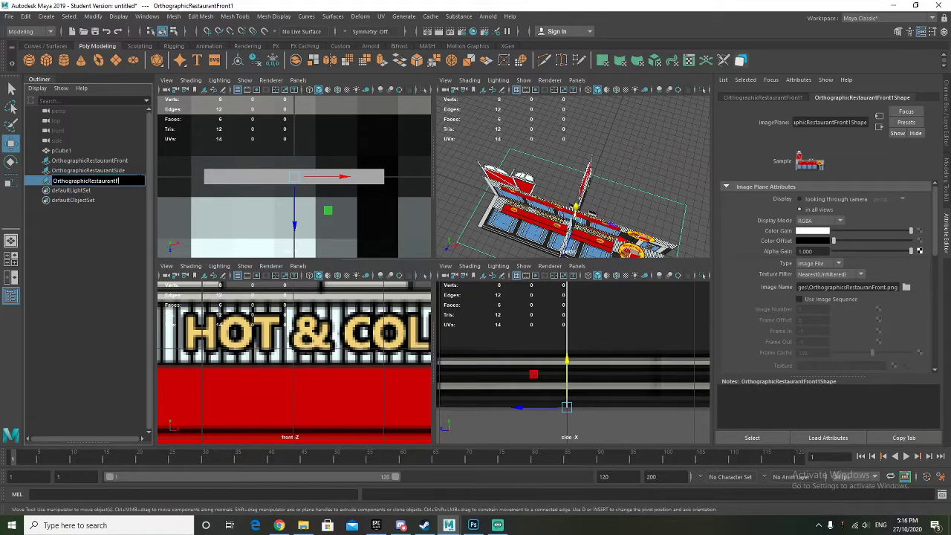
type("OrthographicRestaurantTop")
key("Return")
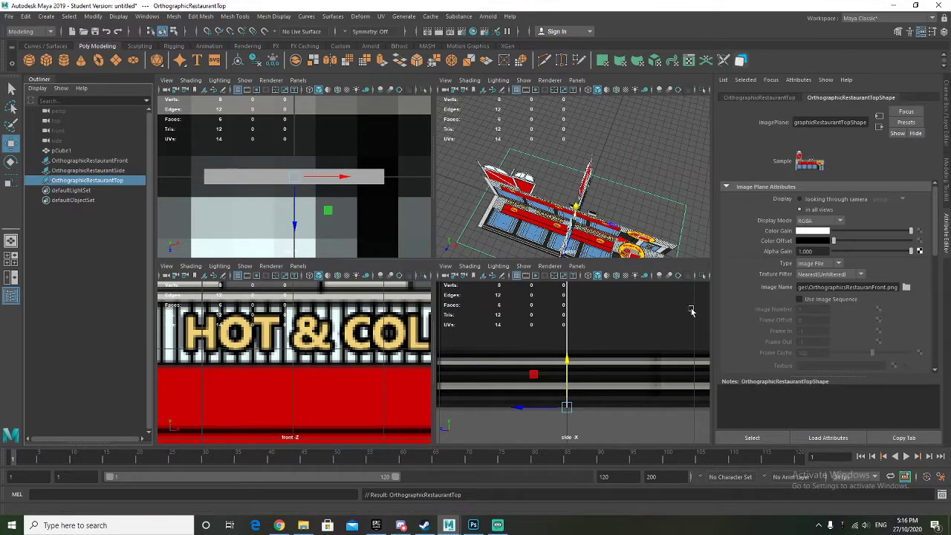
Load OrthographicsRestaurantTop.png as the top image plane's image and inspect all three planes in an enlarged perspective view
left_click(906, 288)
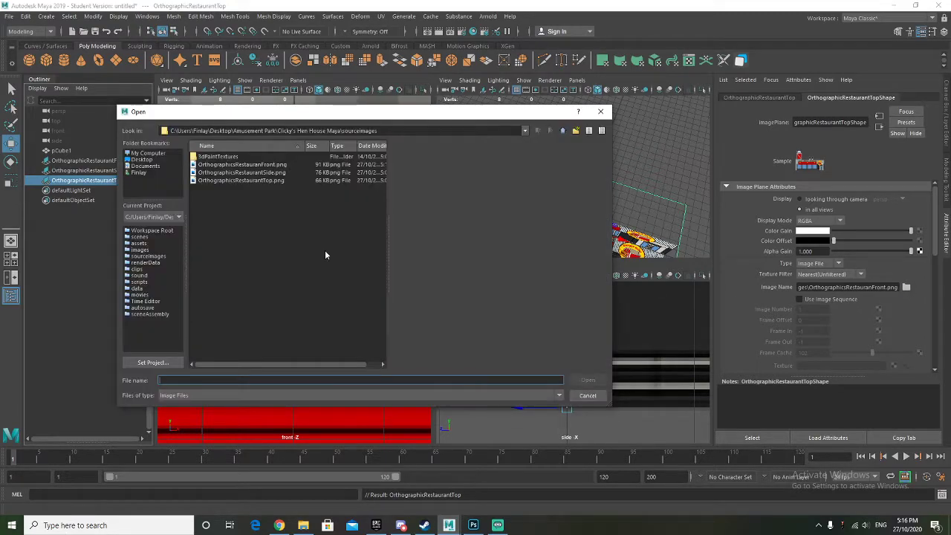
left_click(282, 181)
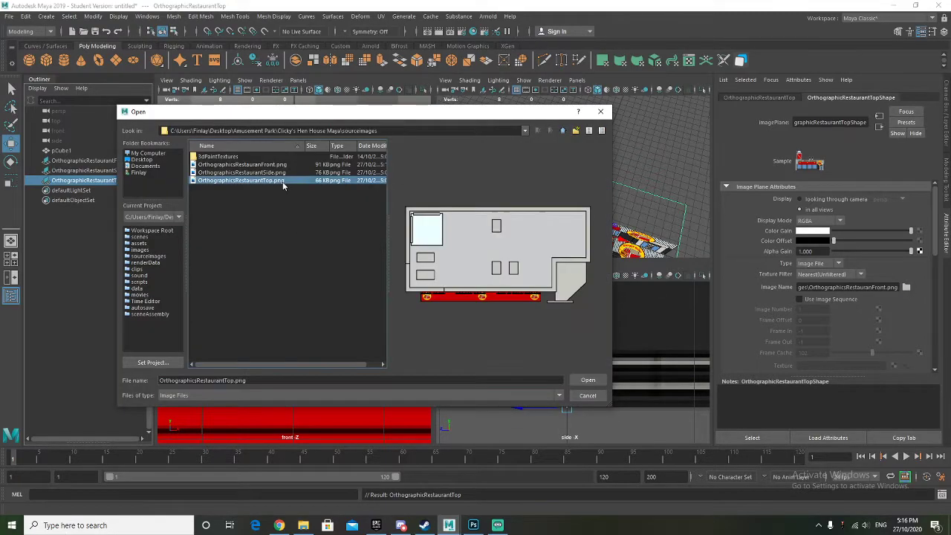
left_click(588, 380)
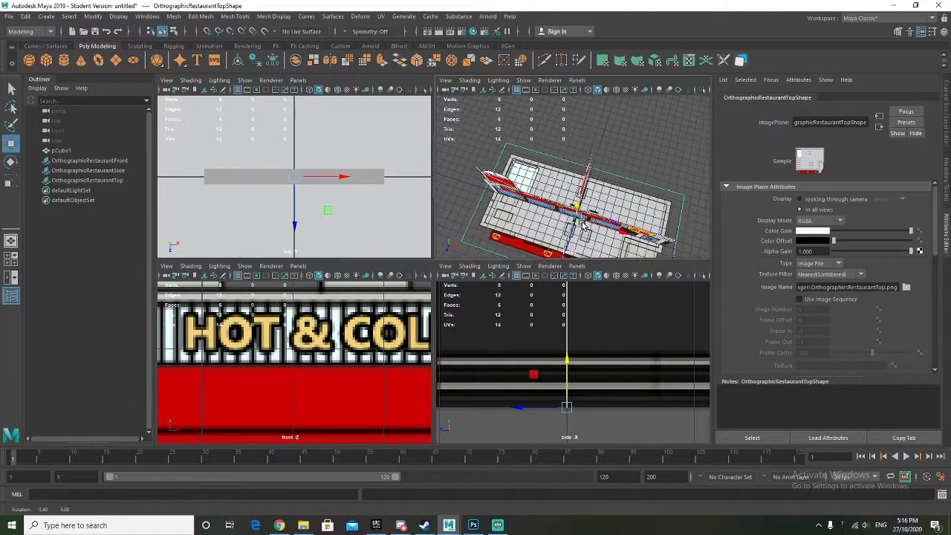
left_click_drag(592, 236, 573, 200, "alt")
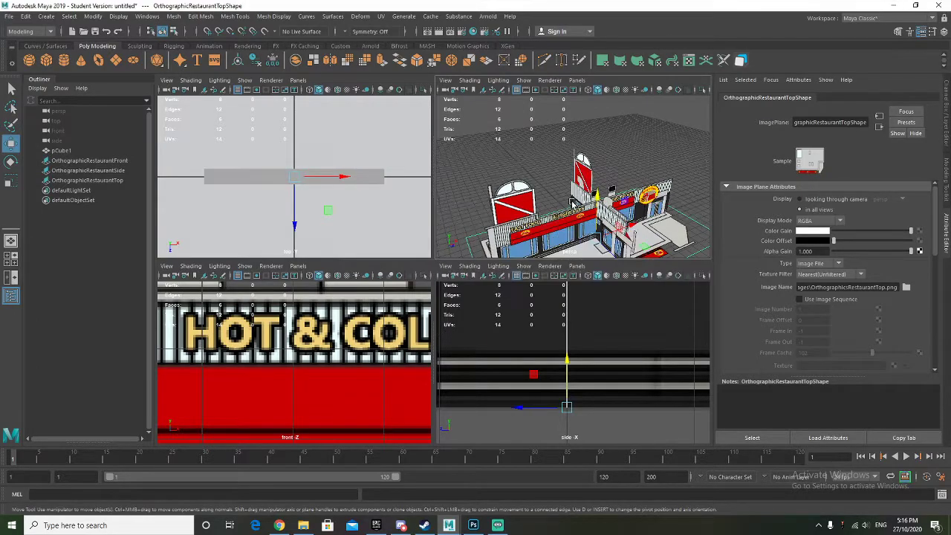
key("space")
left_click_drag(588, 252, 459, 277, "alt")
left_click_drag(436, 308, 437, 341, "alt")
key("alt+Tab")
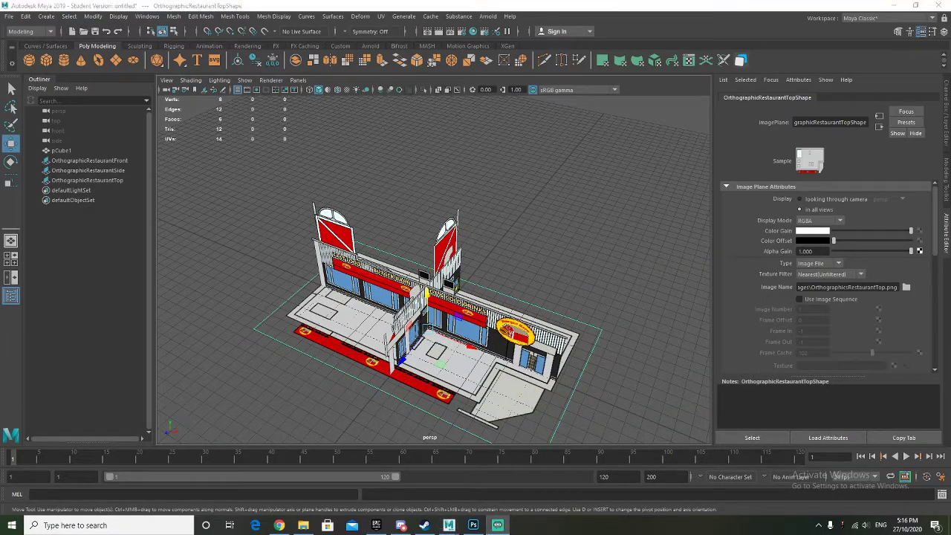
left_click_drag(237, 234, 402, 270, "alt")
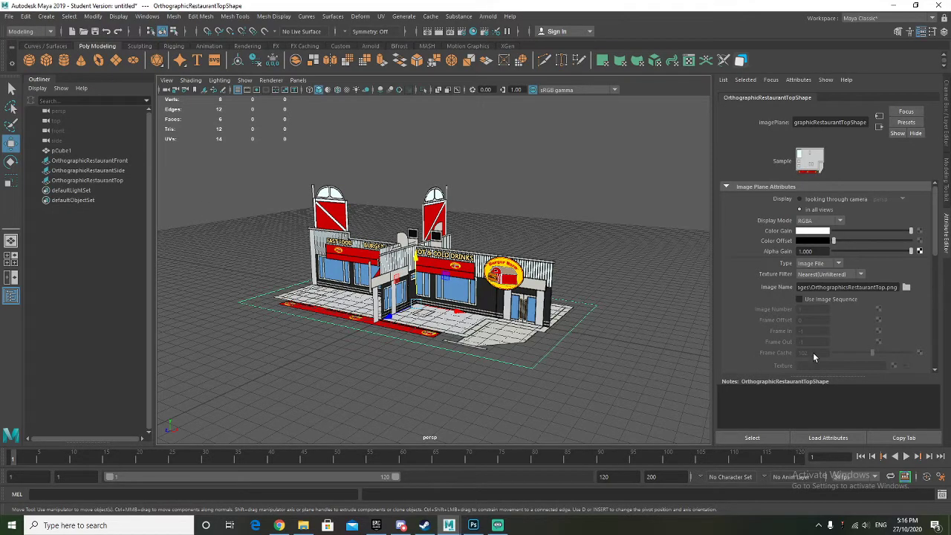
Create a new display layer and name it Orphgraphics
left_click(942, 112)
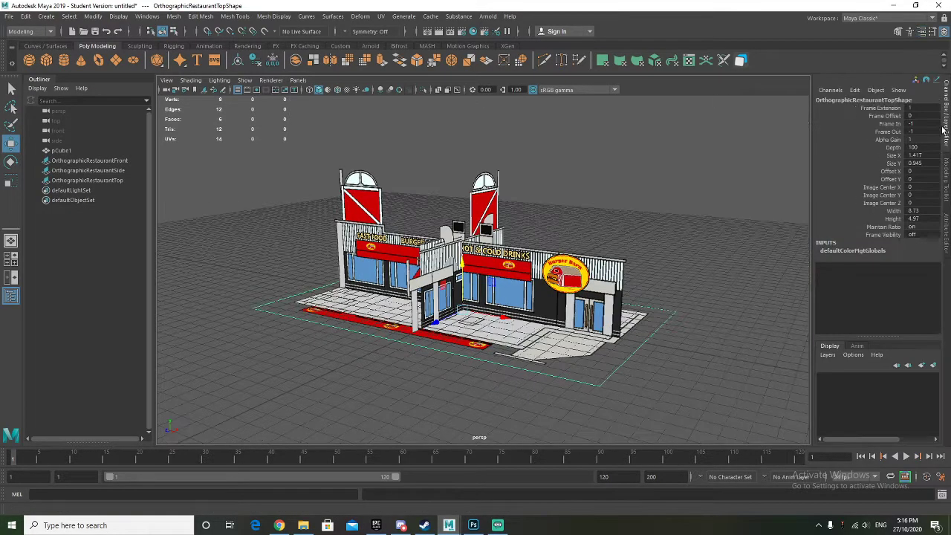
left_click(684, 243)
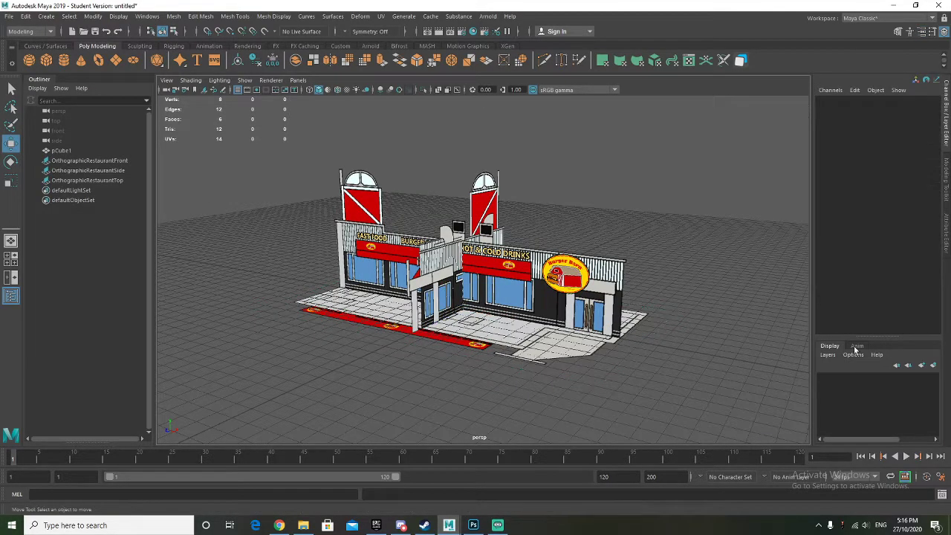
left_click(921, 365)
left_click(872, 380)
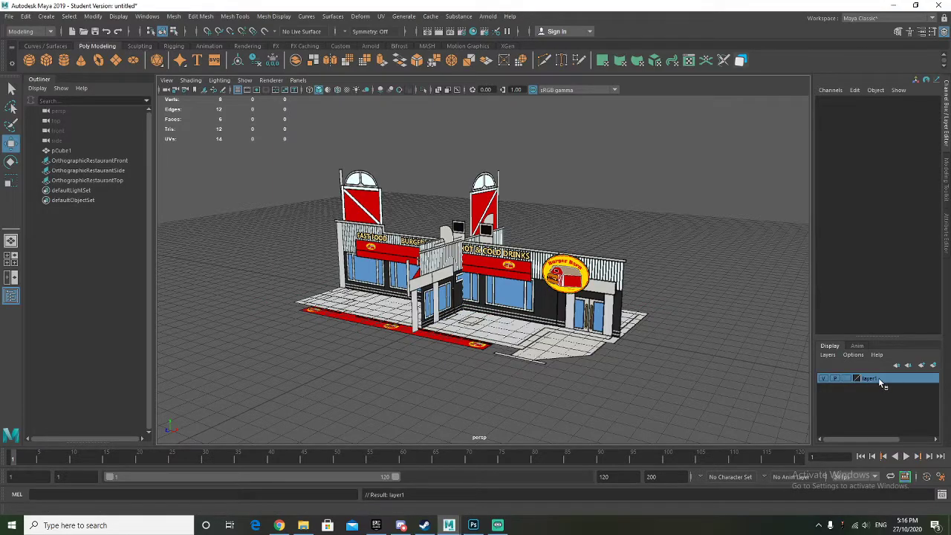
double_click(880, 379)
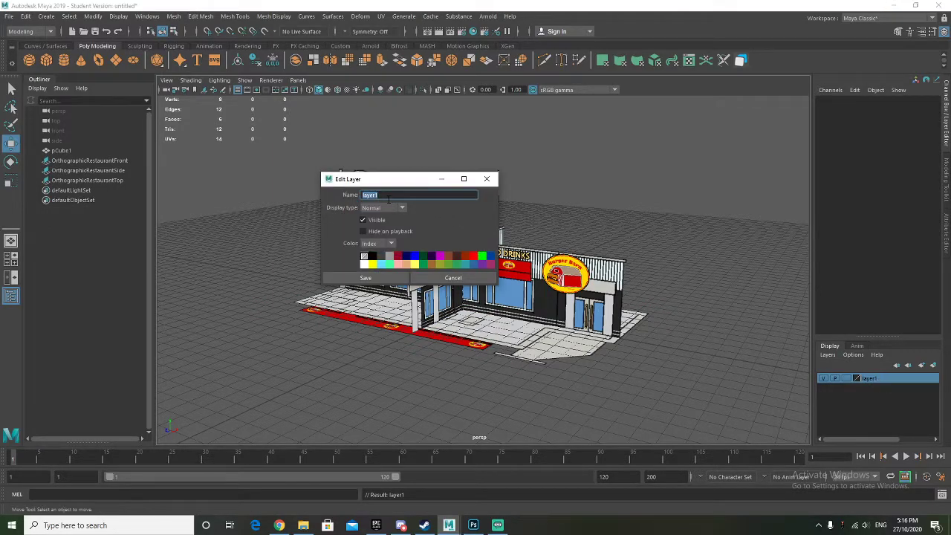
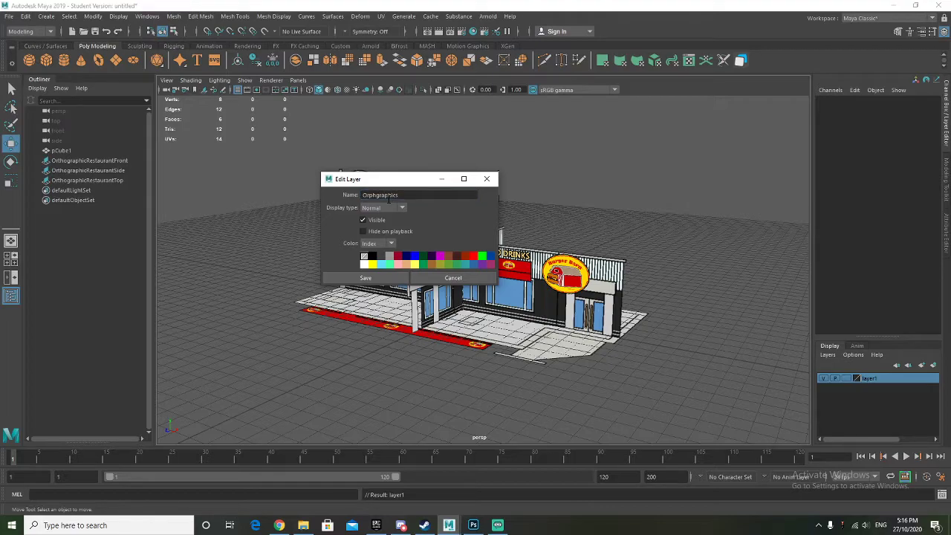
left_click(365, 278)
Add the front, side and top image planes to the Orphgraphics layer
left_click(90, 162)
left_click(104, 180, "shift")
right_click(908, 386)
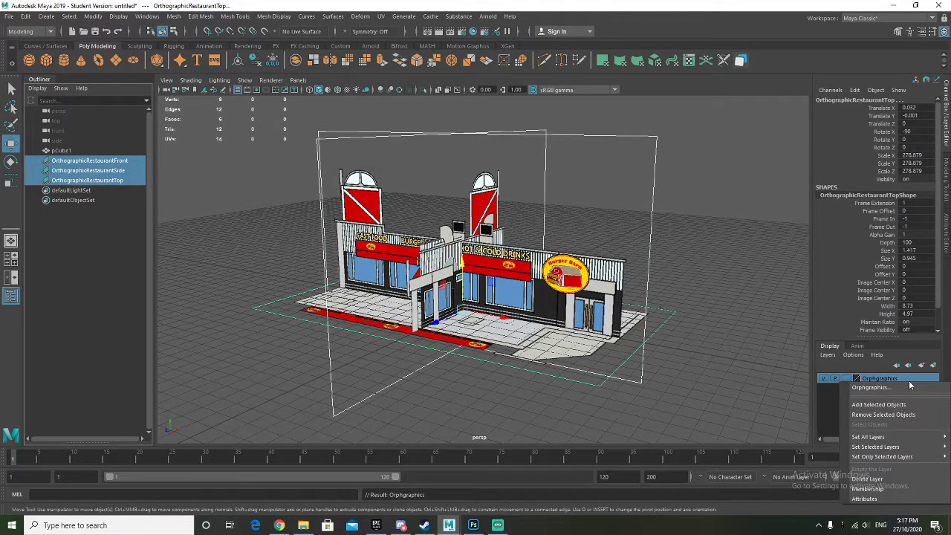
left_click(892, 405)
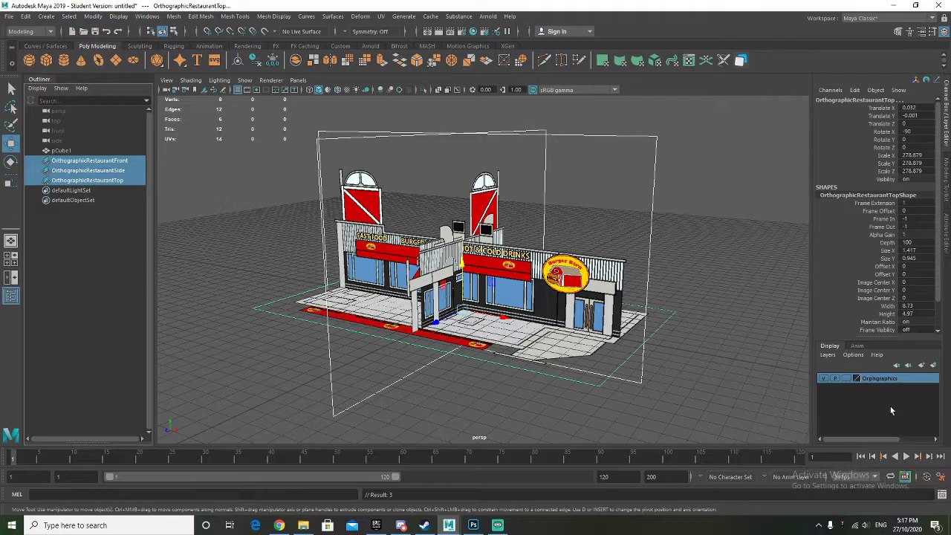
Test the Orphgraphics layer's visibility, set its display type to Reference, and check in the perspective view whether its planes can be selected
left_click(822, 379)
left_click(821, 379)
left_click(847, 380)
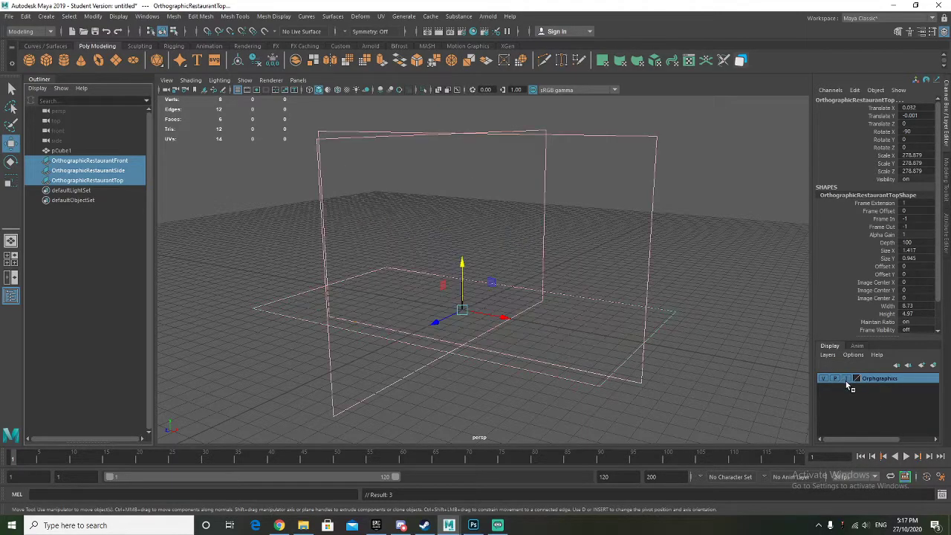
left_click(847, 378)
left_click(588, 402)
left_click_drag(559, 256, 429, 229, "alt")
left_click_drag(429, 229, 600, 318)
left_click_drag(529, 348, 548, 307, "alt")
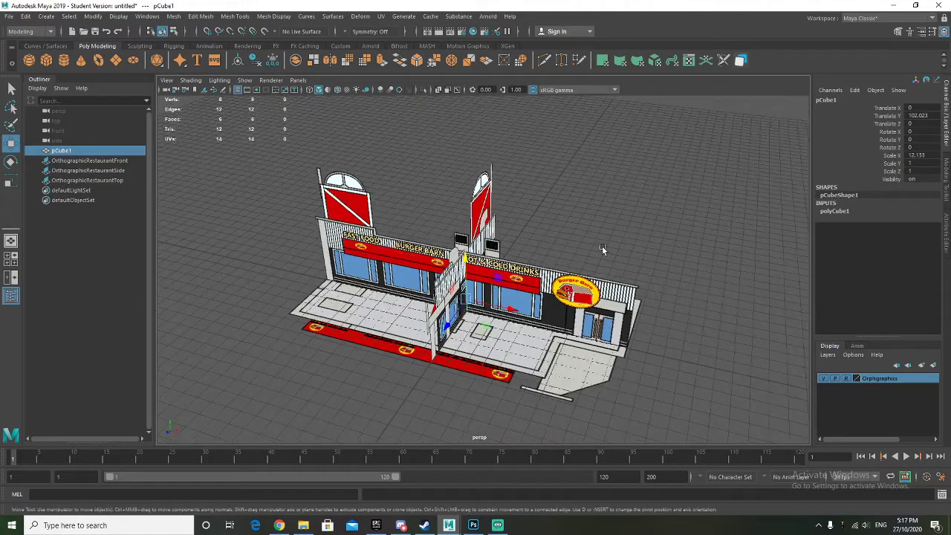
Delete the reference cube pCube1 and review the remaining image planes in perspective
left_click(602, 249)
left_click(74, 152)
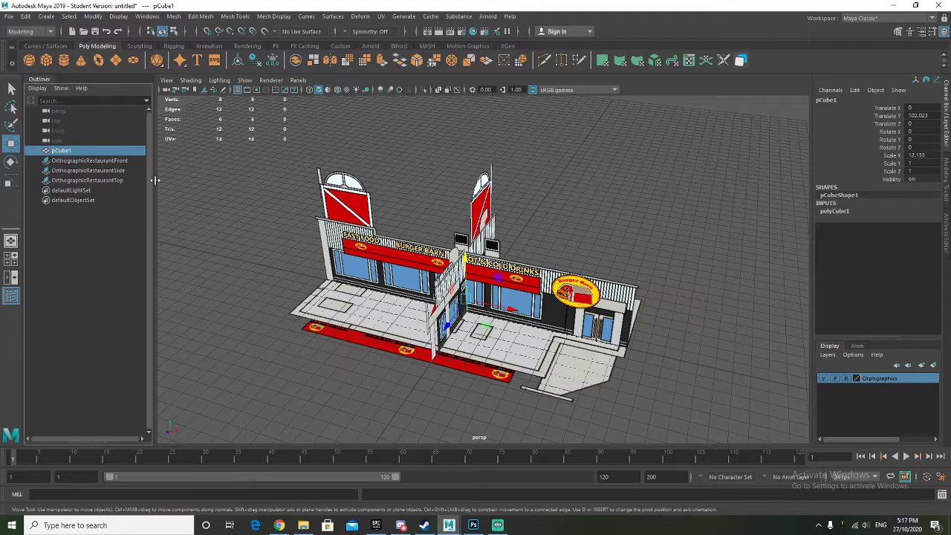
key("Delete")
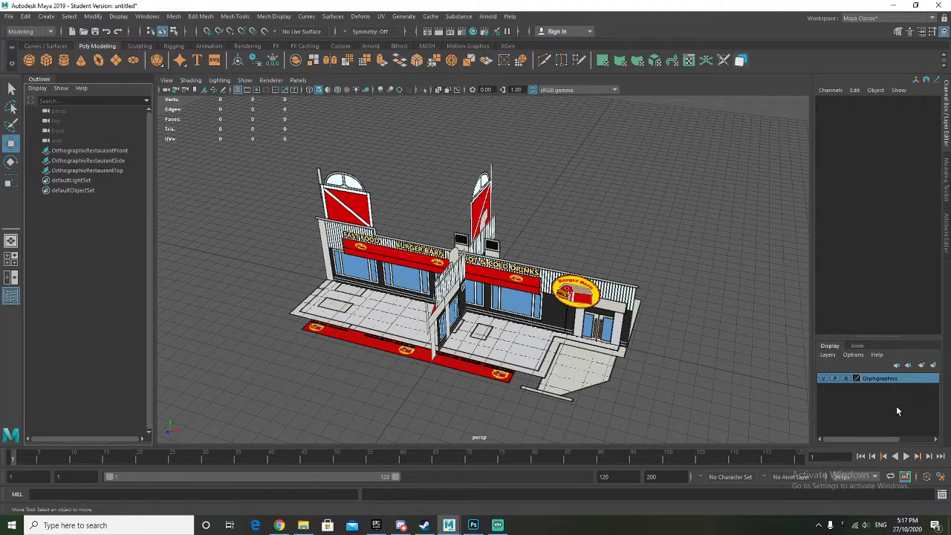
left_click_drag(681, 318, 664, 290, "alt")
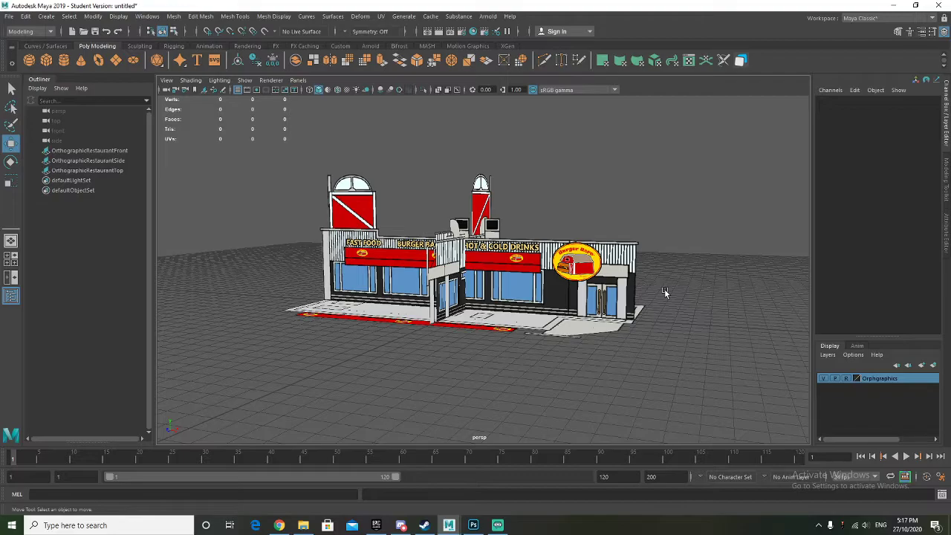
left_click_drag(664, 290, 607, 316, "alt")
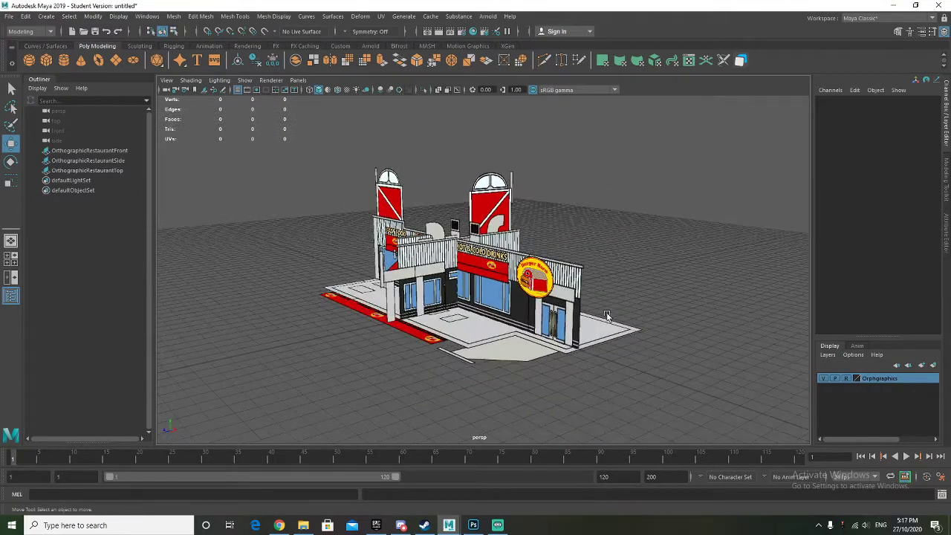
Create a second display layer and name it Blockout
left_click(921, 365)
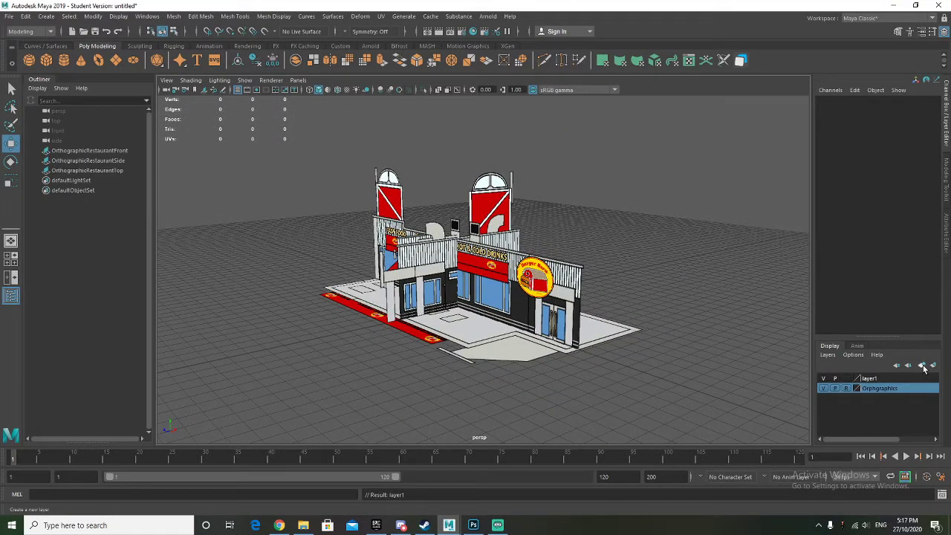
left_click(881, 380)
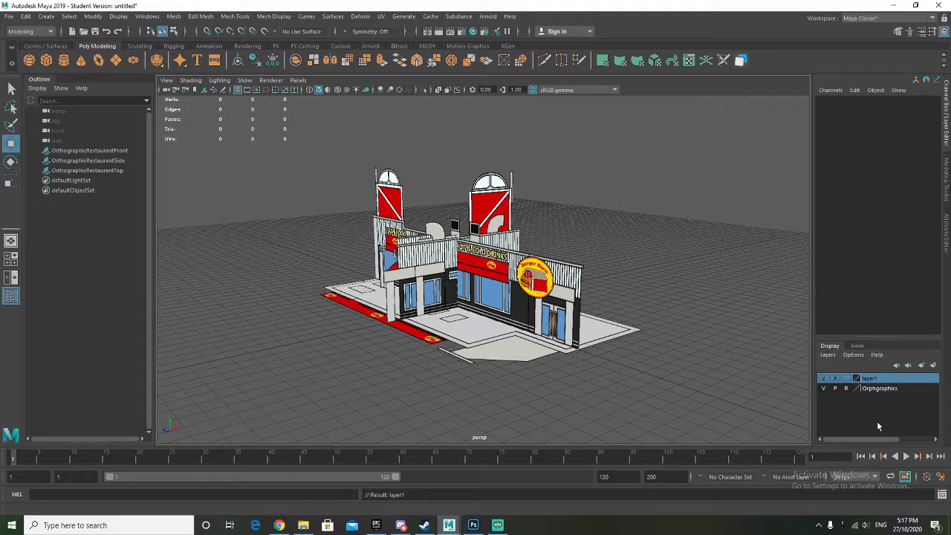
double_click(870, 379)
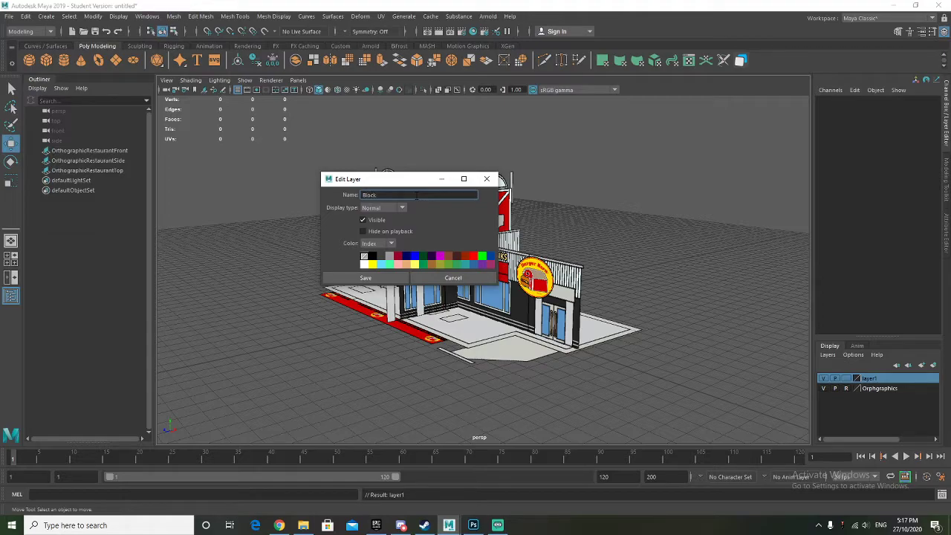
type("Blockout")
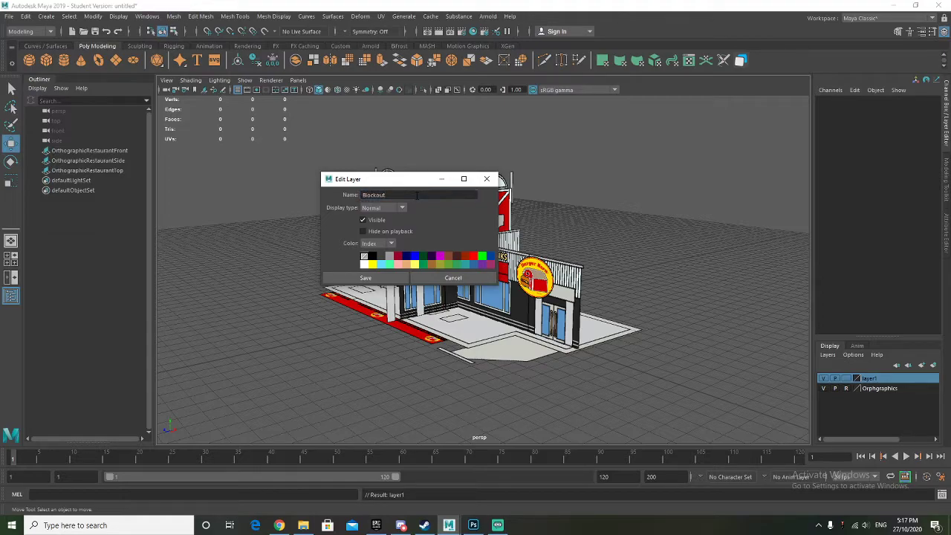
left_click(366, 278)
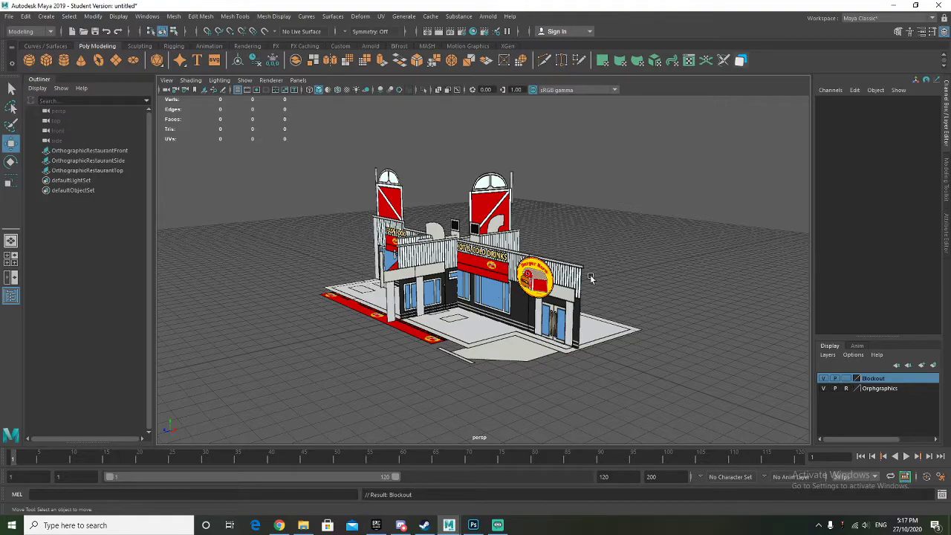
Save the scene in the project's scenes folder under the name Blockout_Restaurant
left_click_drag(612, 255, 595, 256, "alt")
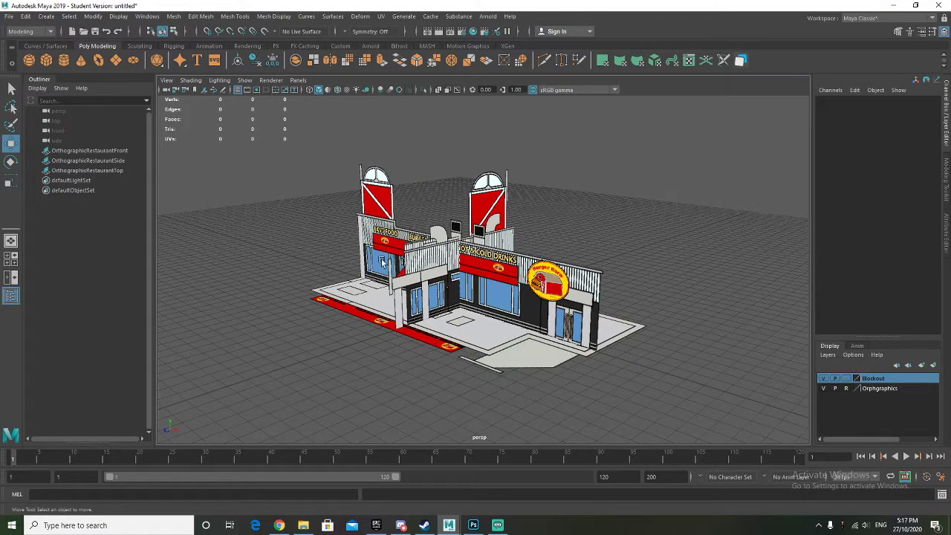
left_click_drag(379, 257, 357, 256, "alt")
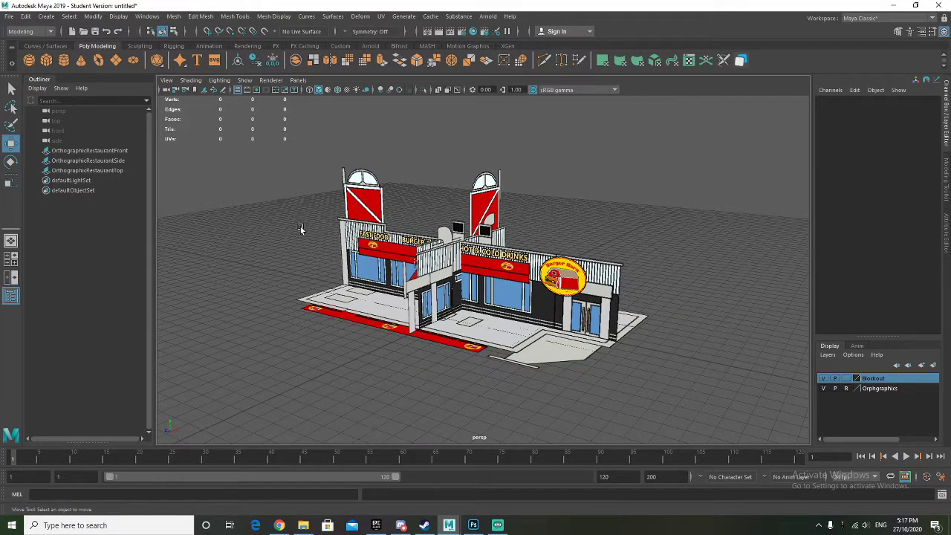
left_click(9, 16)
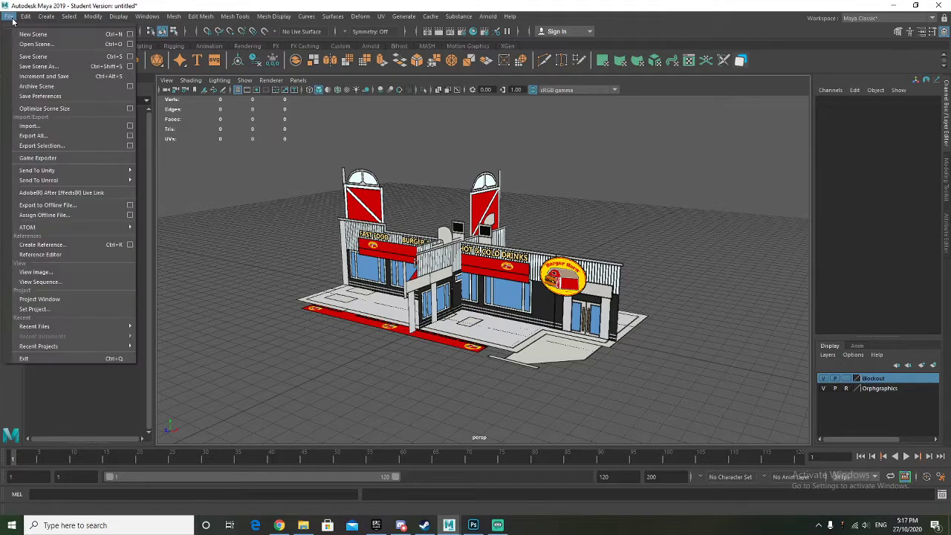
left_click(46, 66)
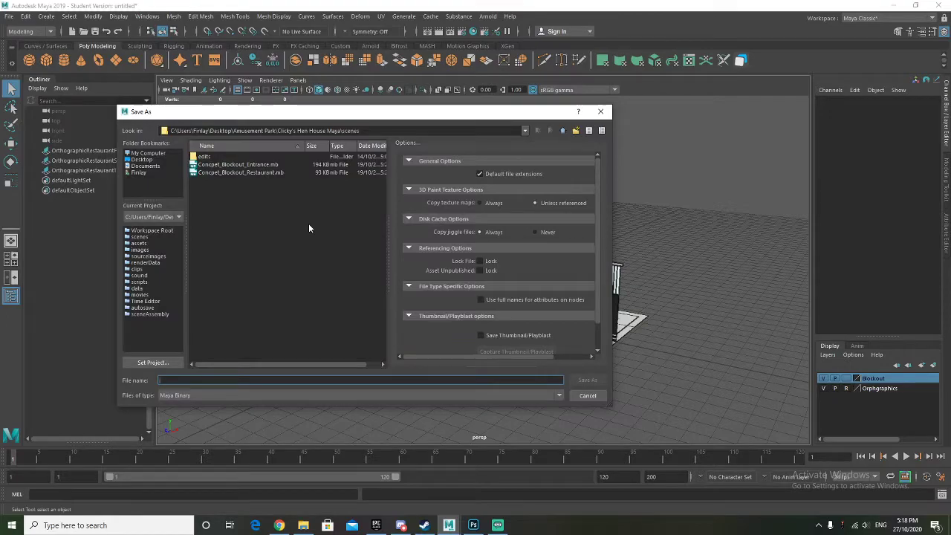
type("Blockout")
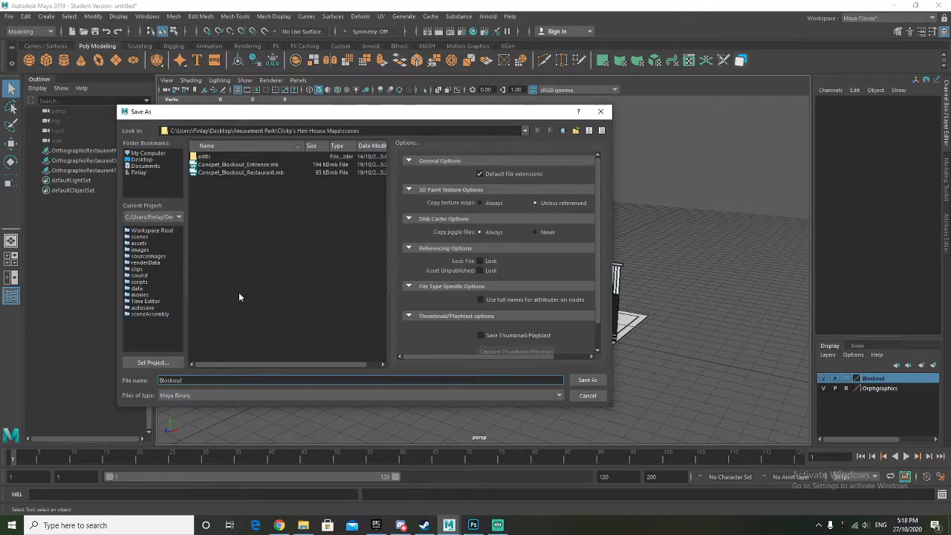
type("_Restaurant")
left_click(587, 379)
Switch to the four-view layout and frame the whole restaurant drawing in the top, front, side and perspective views
left_click(454, 271)
mouse_move(473, 357)
left_mouse_down("alt")
mouse_move(456, 355)
mouse_move(480, 357)
left_mouse_up("alt")
key("space")
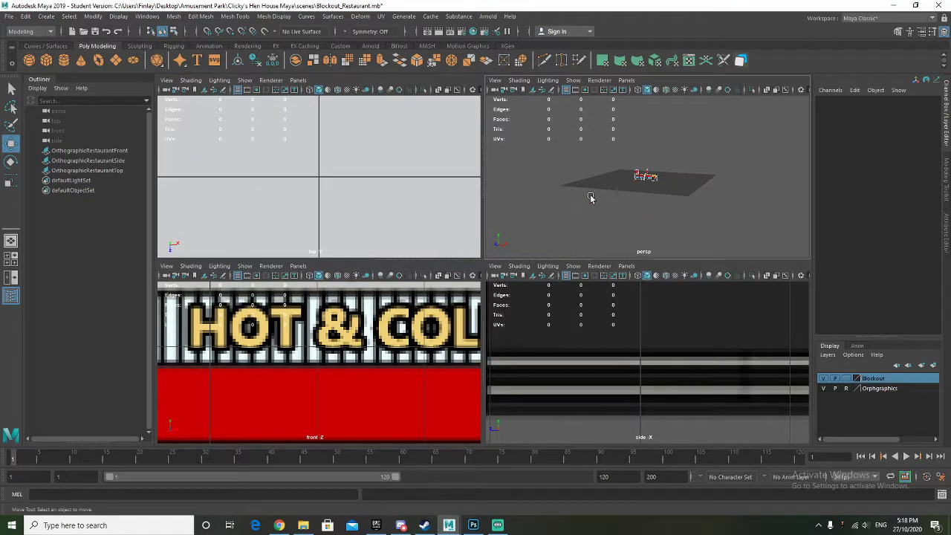
scroll(583, 196, "up", 5)
scroll(353, 337, "down", 6)
scroll(318, 181, "down", 6)
scroll(338, 304, "down", 4)
scroll(340, 323, "up", 3)
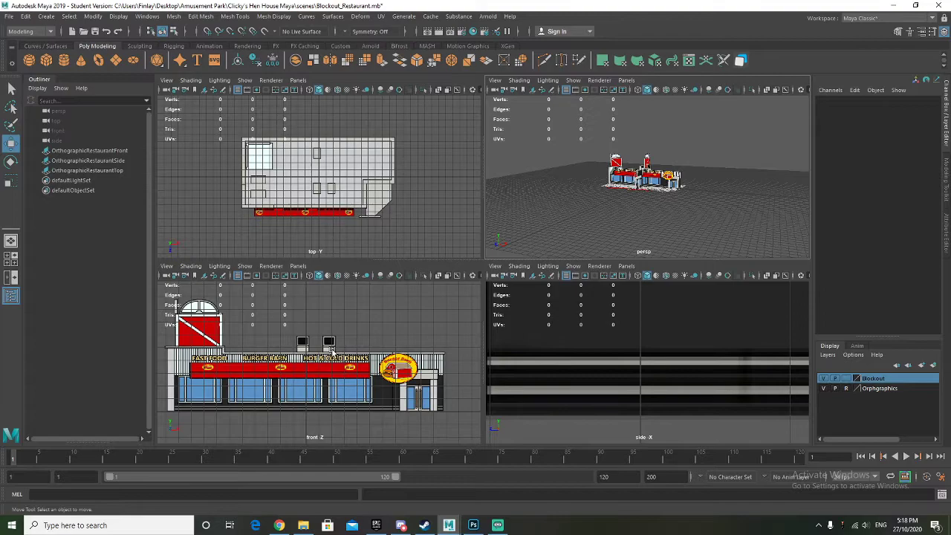
middle_click_drag(344, 350, 360, 347, "alt")
scroll(620, 349, "down", 5)
scroll(621, 350, "down", 3)
scroll(618, 371, "up", 3)
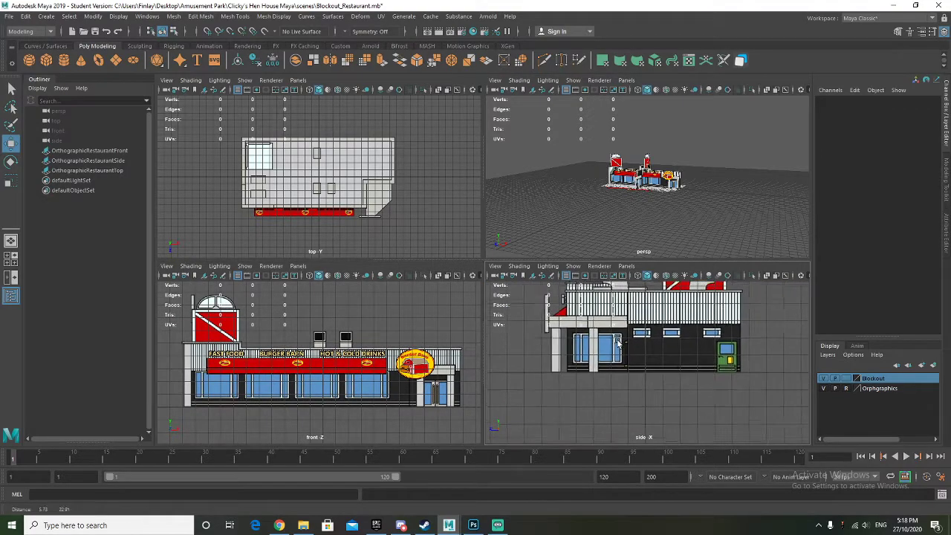
middle_click_drag(618, 384, 622, 369, "alt")
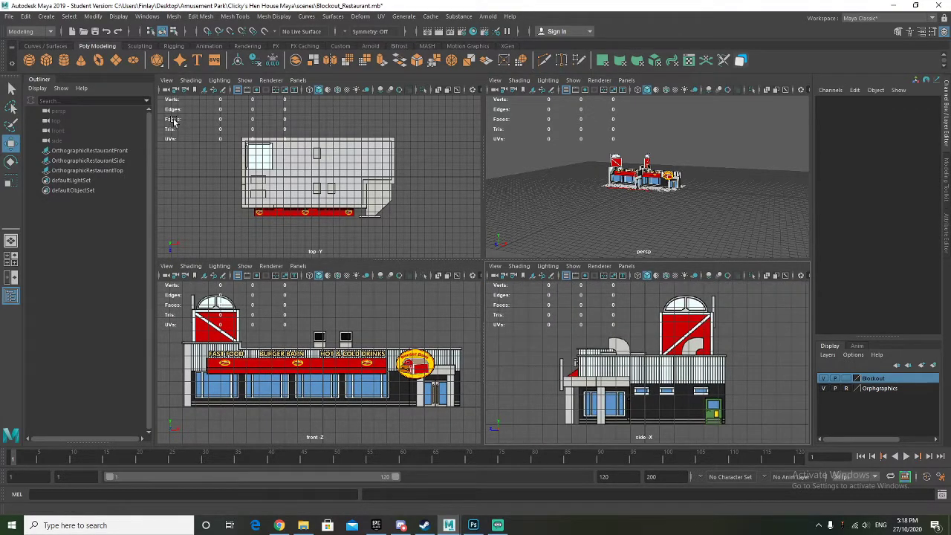
Create a polygon cube, raise it to Translate Y 123.554 and scale it uniformly to about 246
left_click(46, 60)
scroll(308, 389, "up", 2)
left_click_drag(323, 376, 328, 354)
key("r")
left_click_drag(323, 398, 355, 399)
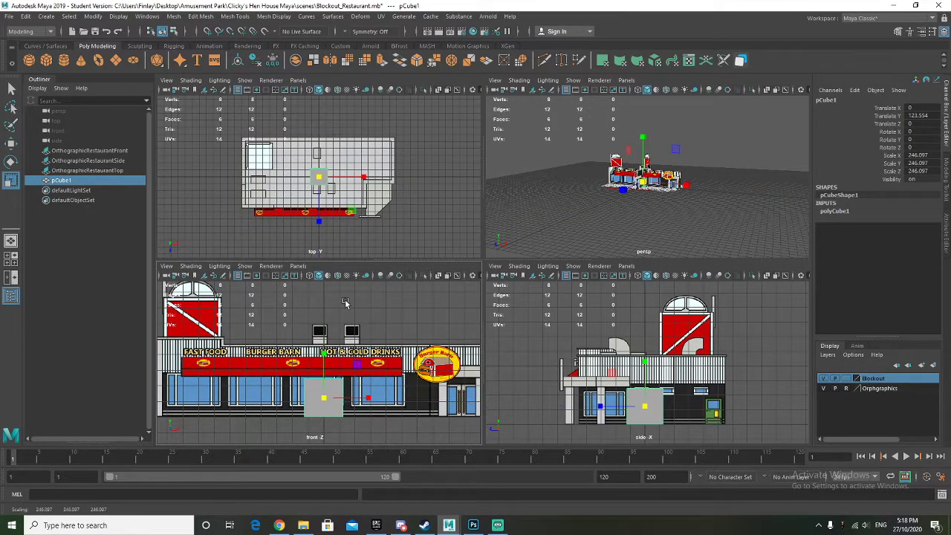
Set the front, side and top views to wireframe shading so the drawings show through the cube
left_click(310, 275)
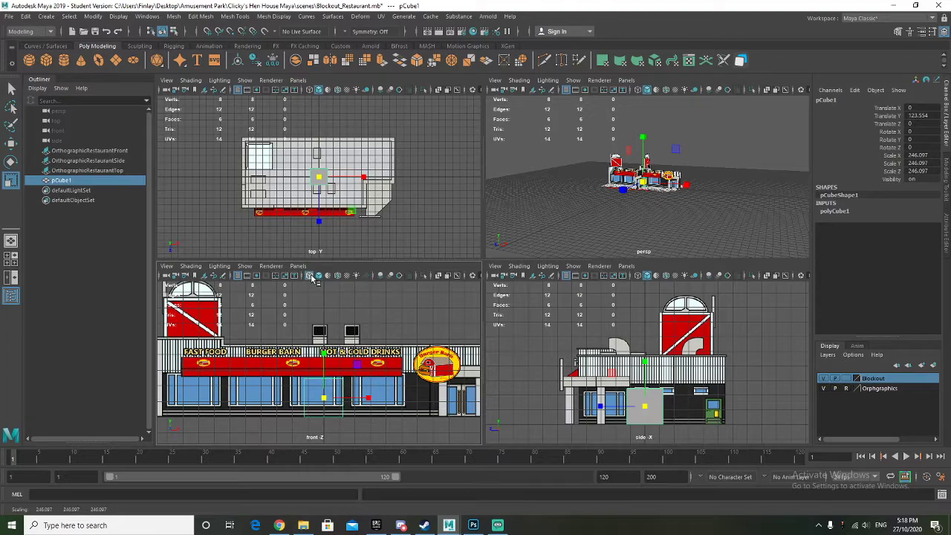
left_click(638, 276)
scroll(323, 382, "up", 2)
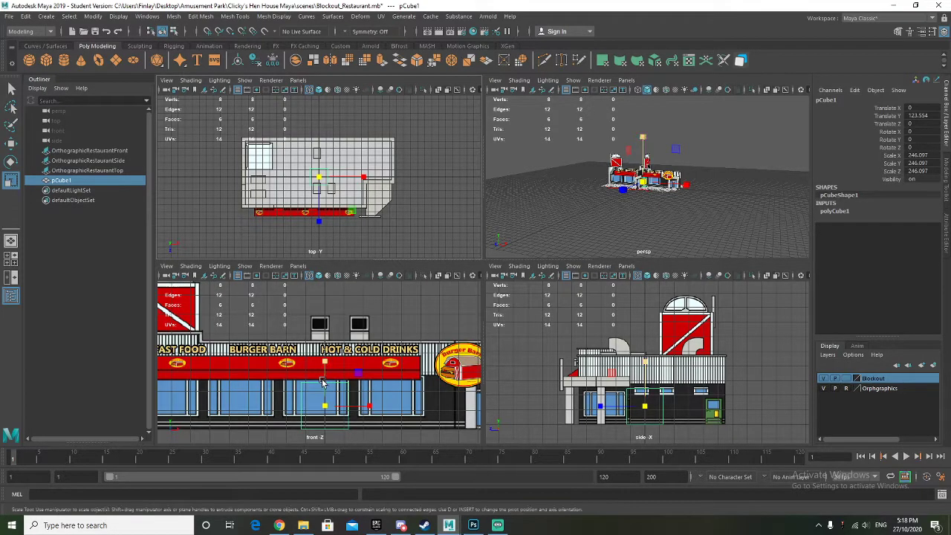
Scale the cube uniformly to 451.206 and raise it to Translate Y 227.494, fitting the building's height in the front view
left_click_drag(324, 378, 343, 391)
scroll(342, 383, "up", 3)
key("w")
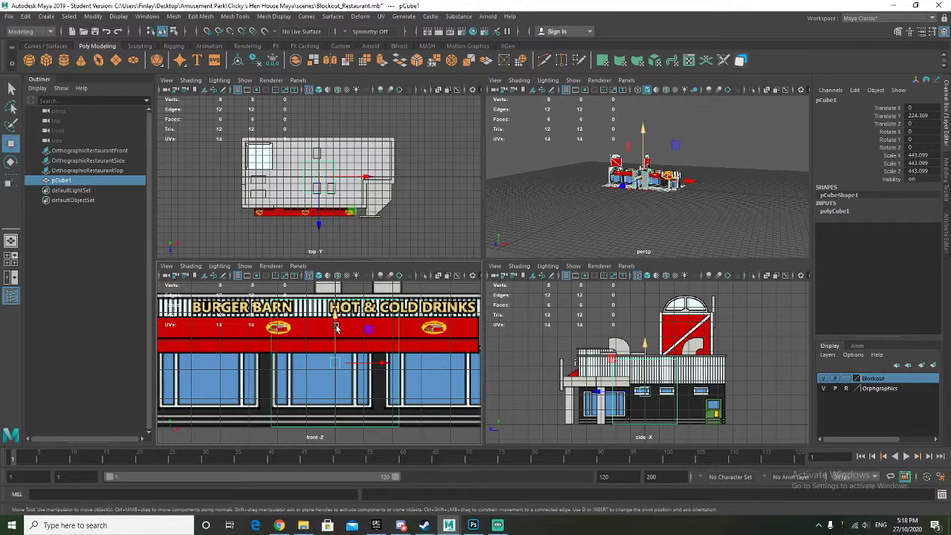
left_click_drag(338, 324, 338, 323)
scroll(338, 374, "up", 2)
middle_click_drag(327, 357, 324, 377, "alt")
key("r")
left_click_drag(337, 384, 345, 387)
mouse_move(335, 394)
middle_mouse_down("alt")
mouse_move(335, 355)
mouse_move(336, 379)
middle_mouse_up("alt")
key("w")
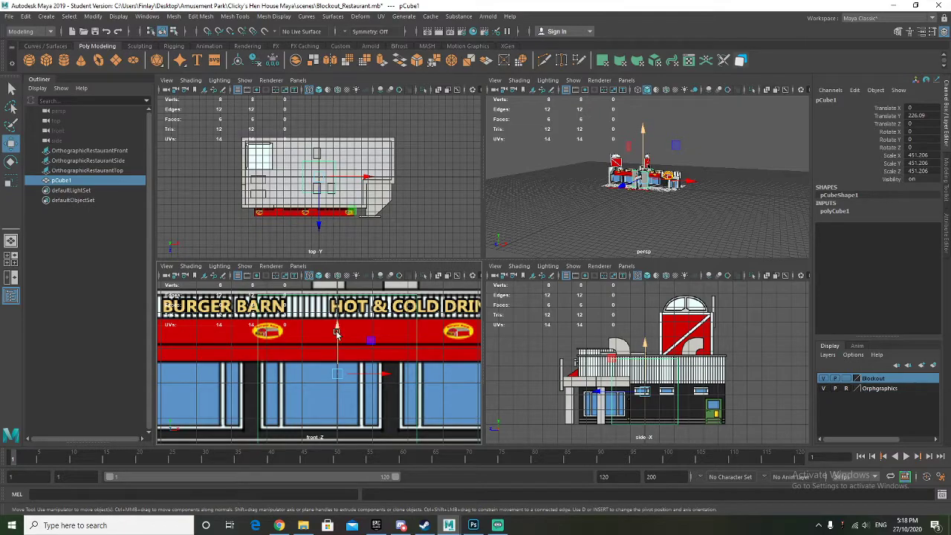
left_click_drag(339, 331, 340, 331)
scroll(327, 361, "down", 3)
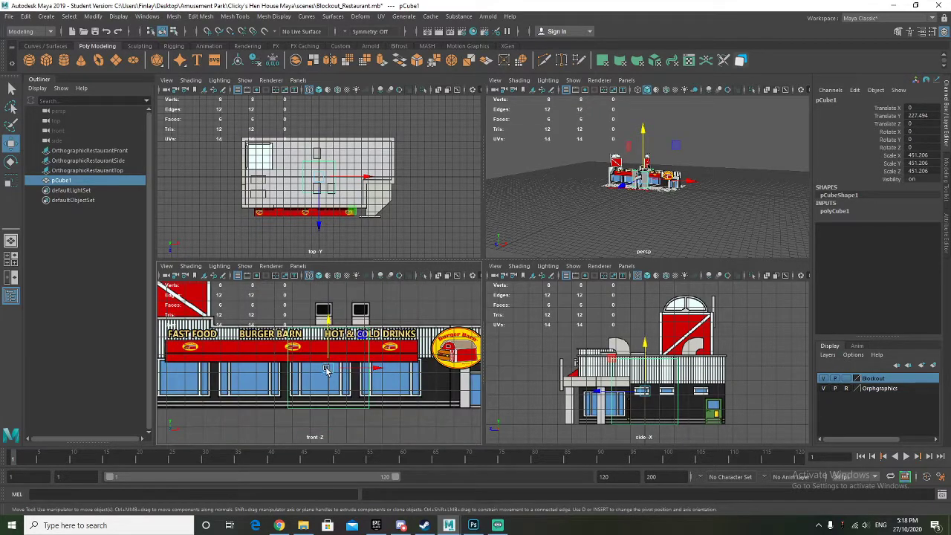
Stretch the cube to Scale X 1774.745 and move it to Translate X -205.892 to span the long front wall
key("r")
scroll(320, 379, "down", 2)
left_click_drag(384, 366, 340, 369)
key("w")
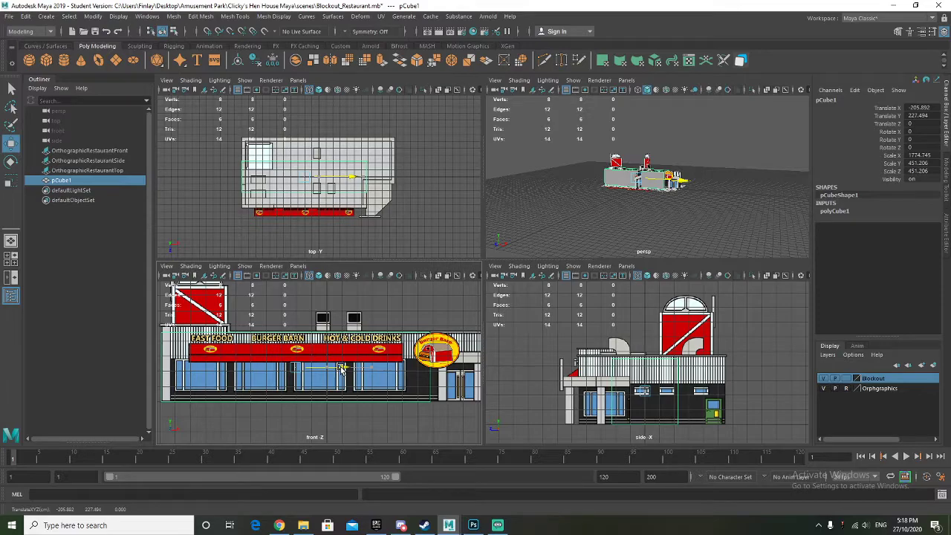
Deepen the cube along Z to about 969 and move it to Translate Z -56.189 over the building in the top view
scroll(300, 214, "up", 3)
key("r")
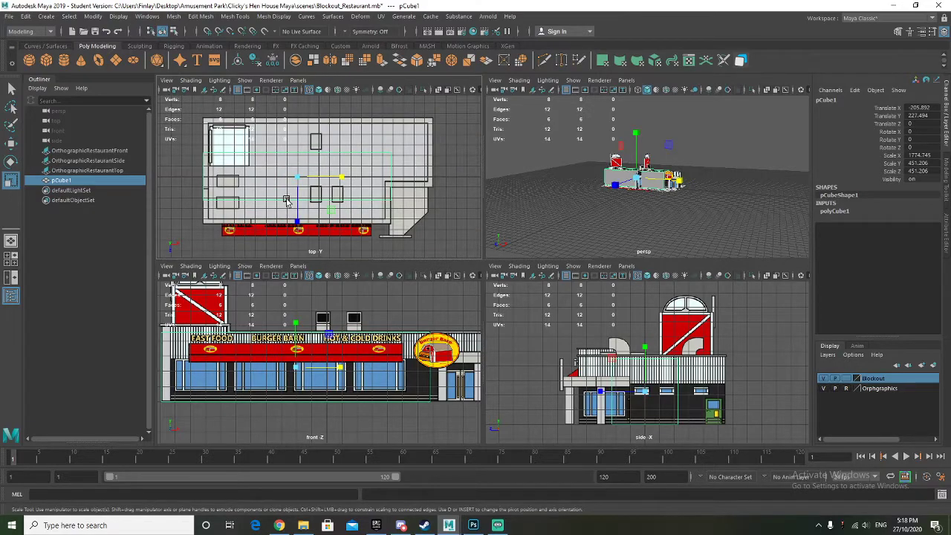
left_click_drag(300, 214, 303, 258)
key("w")
left_click_drag(298, 226, 300, 221)
key("r")
key("w")
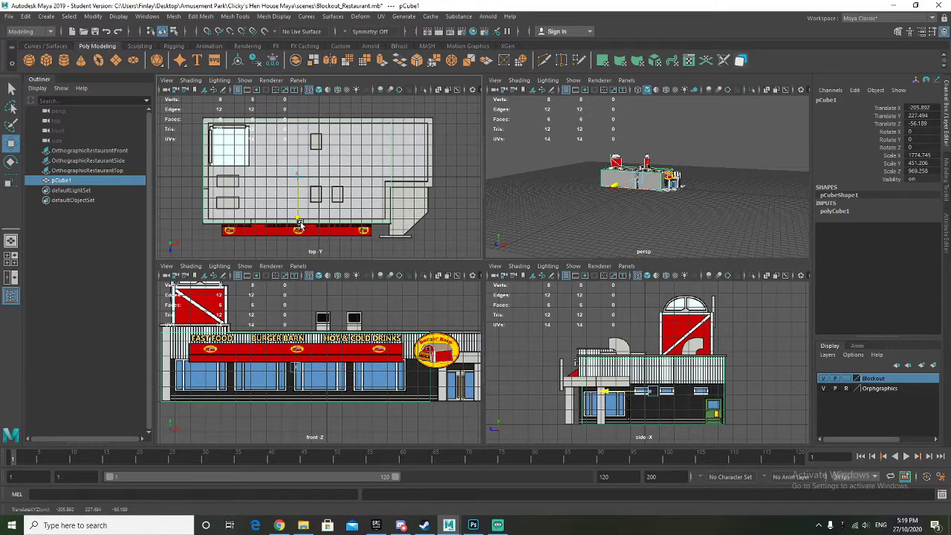
Fine-tune the cube's depth to Scale Z 1001.088 so it meets the building's front and back edges
key("r")
left_click(299, 224)
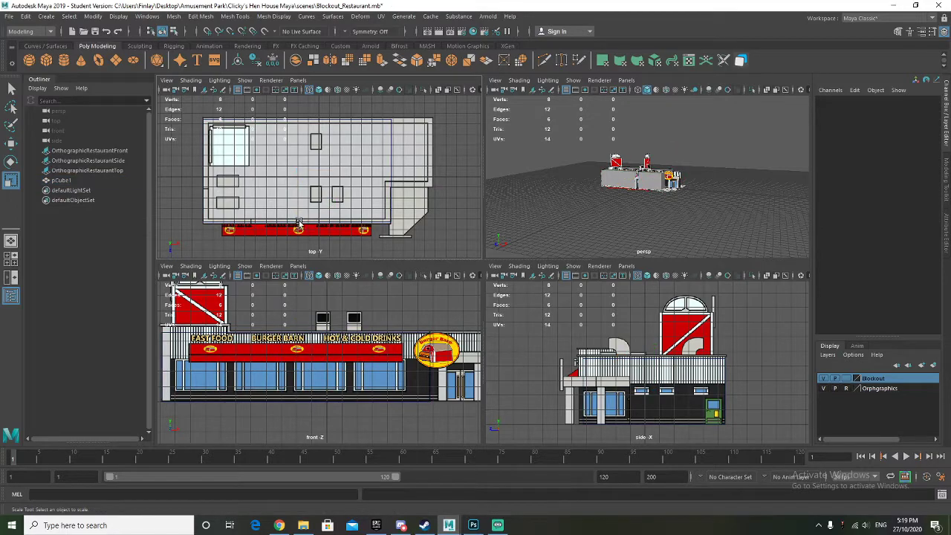
left_click(301, 221)
left_click_drag(299, 216, 297, 222)
key("w")
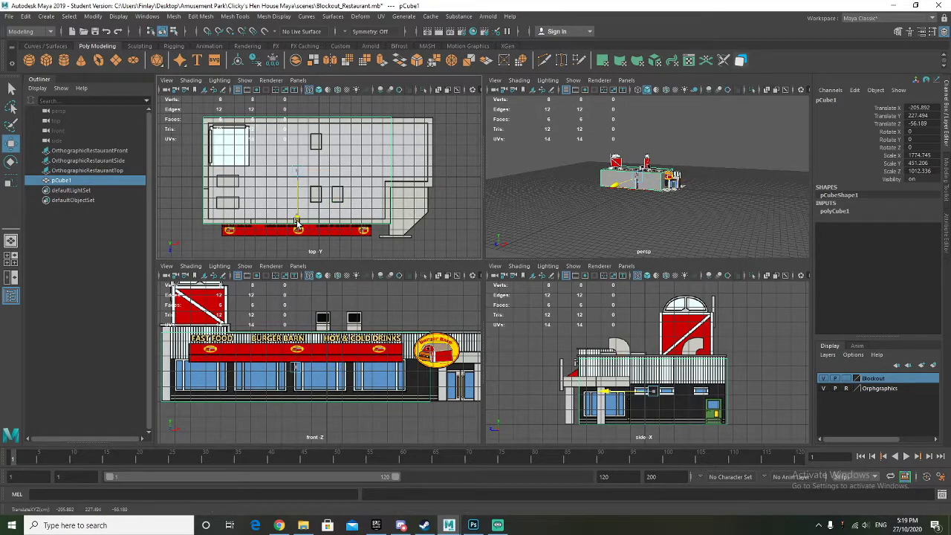
key("r")
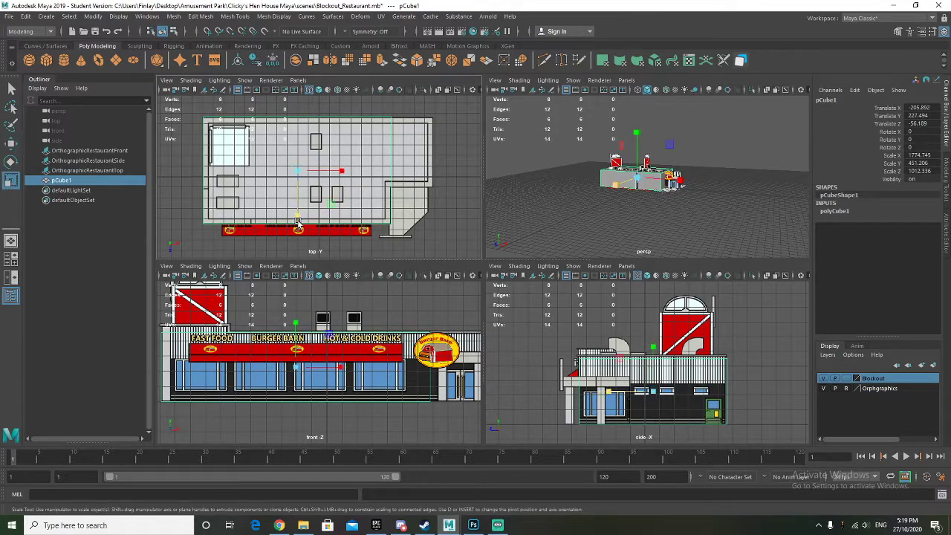
left_click_drag(300, 219, 300, 218)
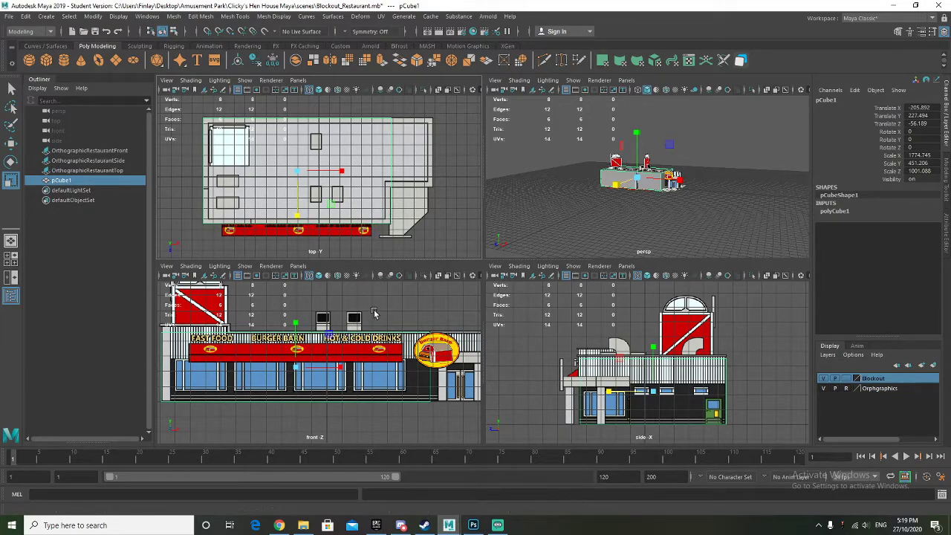
Duplicate the main block and shorten the copy to Scale Z 578.406 at Translate Z -220.075, aligned with the building's rear
key("ctrl+d")
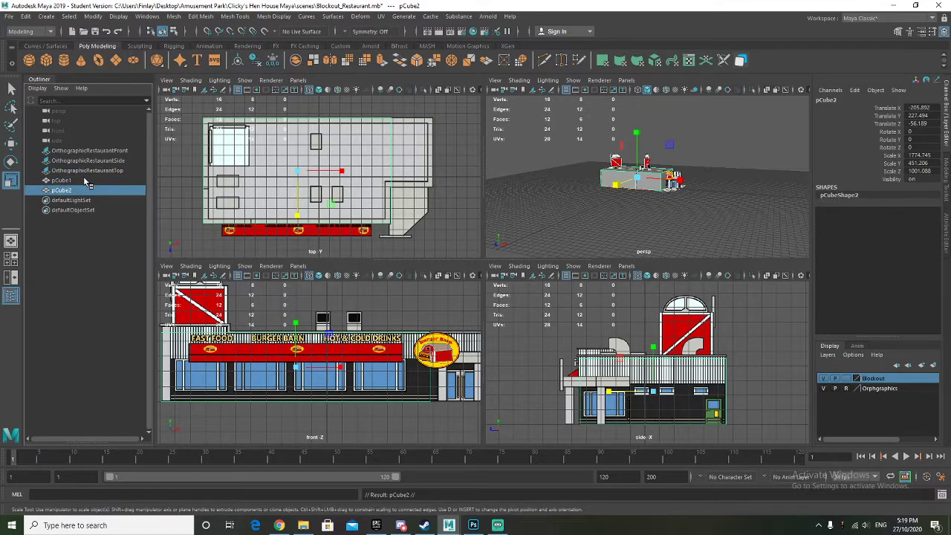
left_click_drag(284, 329, 288, 342)
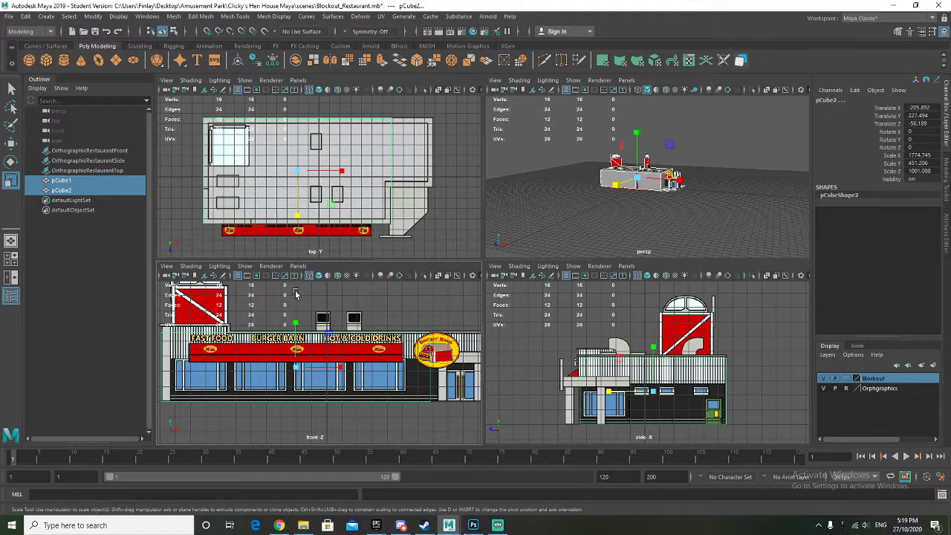
key("ctrl+z")
left_click_drag(299, 215, 300, 202)
key("w")
key("r")
Fit the copy's depth to the side wall, using Scale Z 649.814 and Translate Z -221.478
scroll(594, 327, "up", 5)
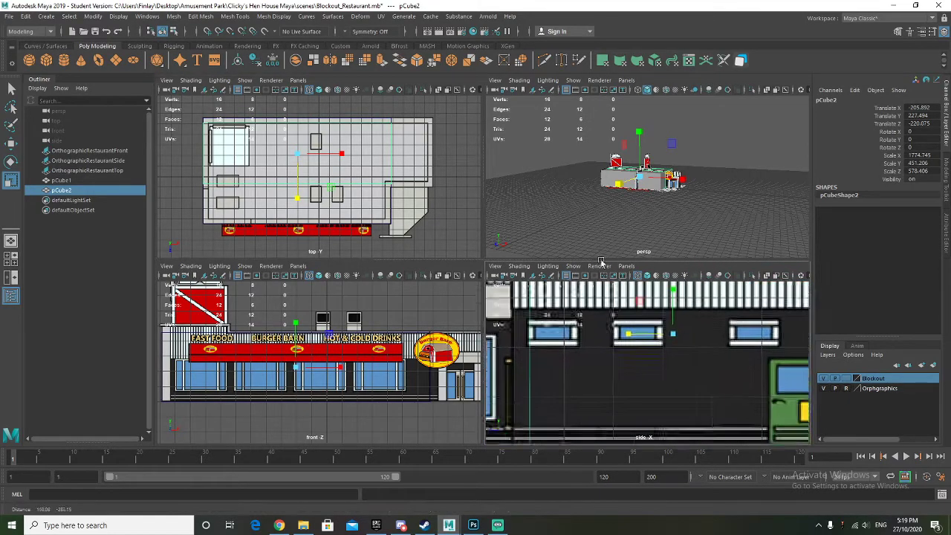
middle_click_drag(628, 327, 591, 339, "alt")
left_click_drag(582, 342, 575, 345)
key("w")
key("r")
key("w")
Move the copy to Translate X 796.153 and narrow it to Scale X 559.811 to form the wing behind the entrance
left_click_drag(340, 154, 484, 154)
middle_click_drag(414, 170, 266, 171, "alt")
key("r")
left_click_drag(342, 153, 292, 155)
key("w")
key("r")
Examine how the two blocks fit together in the perspective view and against the top drawing
left_click_drag(610, 209, 633, 189, "alt")
scroll(660, 202, "up", 6)
scroll(625, 182, "down", 8)
scroll(323, 206, "down", 2)
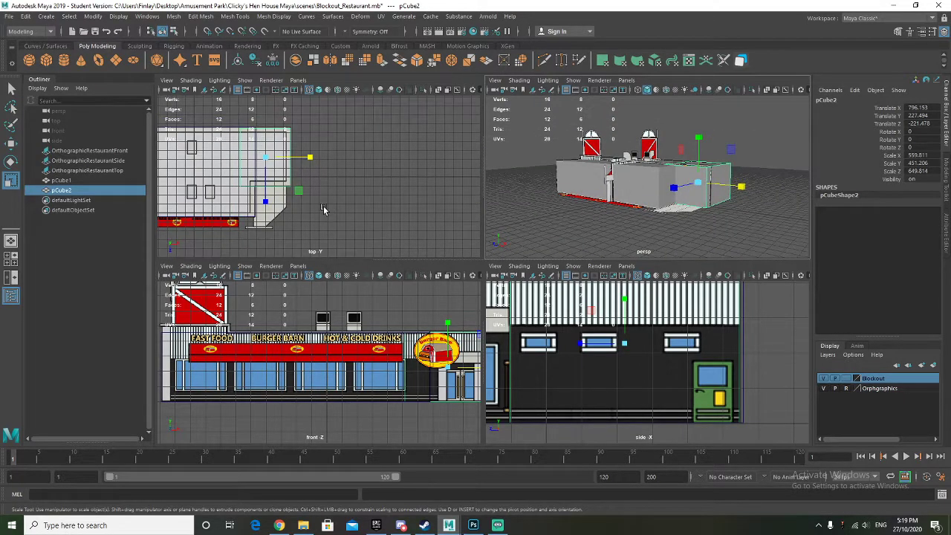
middle_click_drag(324, 205, 384, 181, "alt")
mouse_move(606, 229)
left_mouse_down("alt")
mouse_move(579, 213)
mouse_move(618, 235)
left_mouse_up("alt")
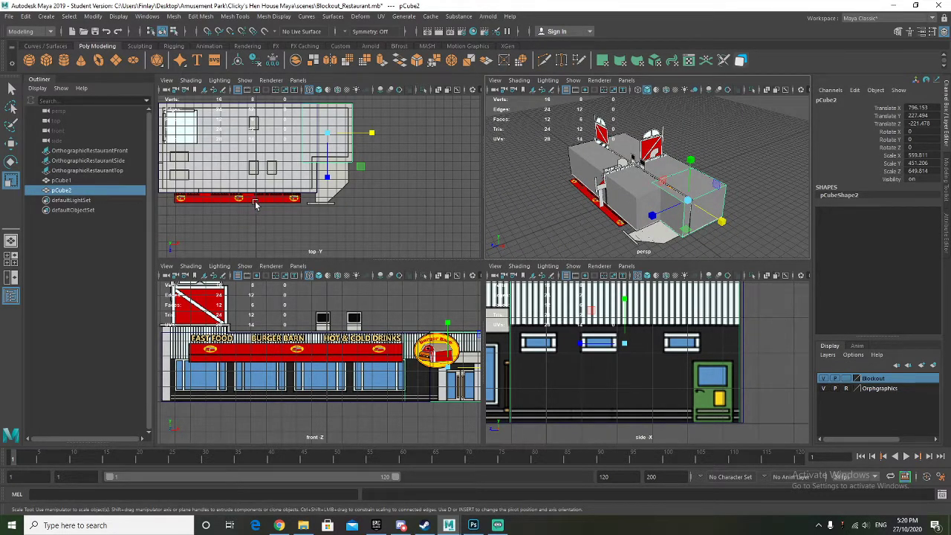
left_click_drag(532, 211, 565, 221, "alt")
middle_click_drag(312, 216, 339, 211, "alt")
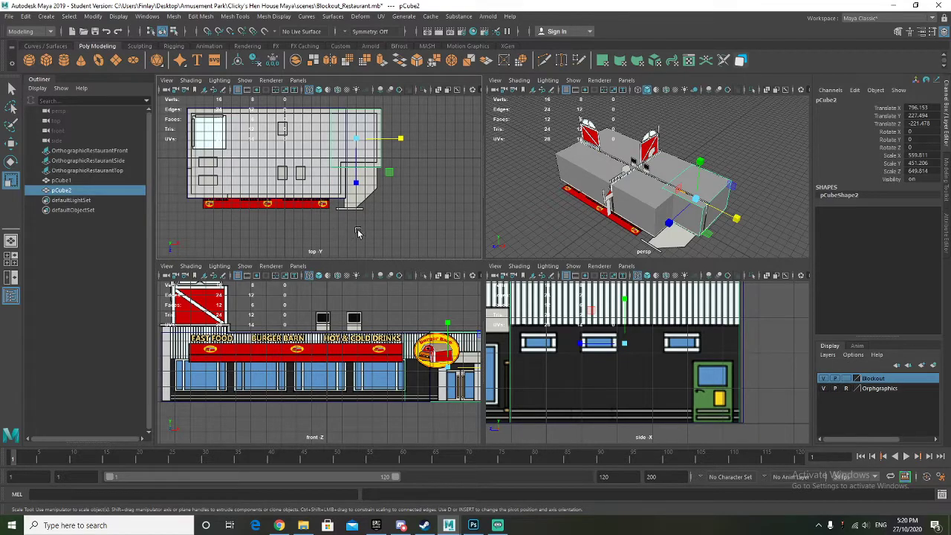
Create a third cube, scale it uniformly to 90.365 and move it to Translate X 913.229 near the entrance canopy beam
left_click_drag(369, 231, 408, 221, "alt")
scroll(414, 220, "up", 3)
left_click(422, 211)
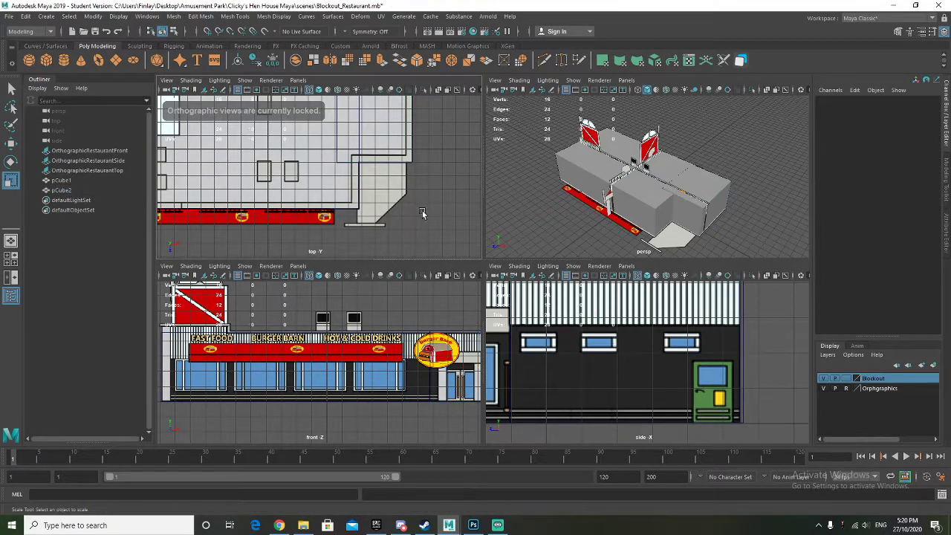
middle_click_drag(422, 211, 367, 195, "alt")
scroll(357, 186, "up", 1)
scroll(344, 178, "up", 1)
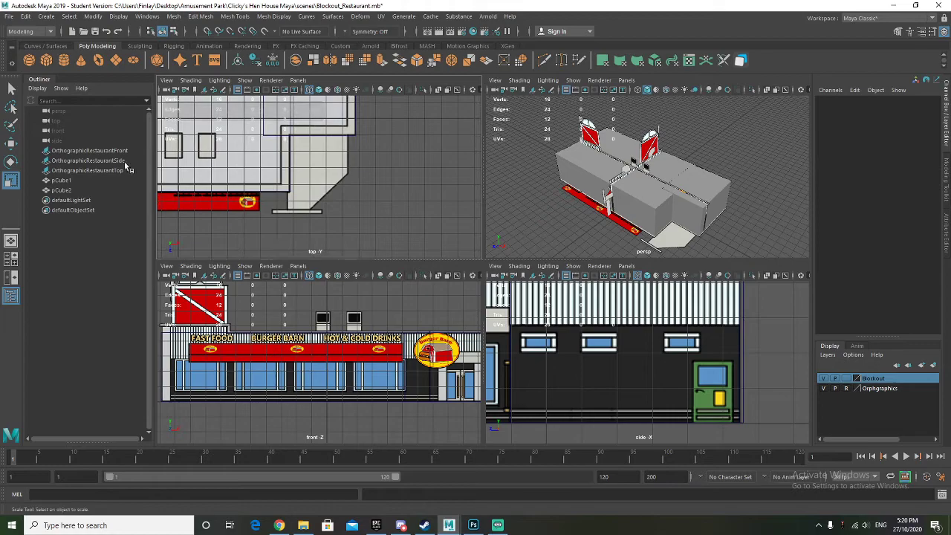
left_click(47, 60)
key("r")
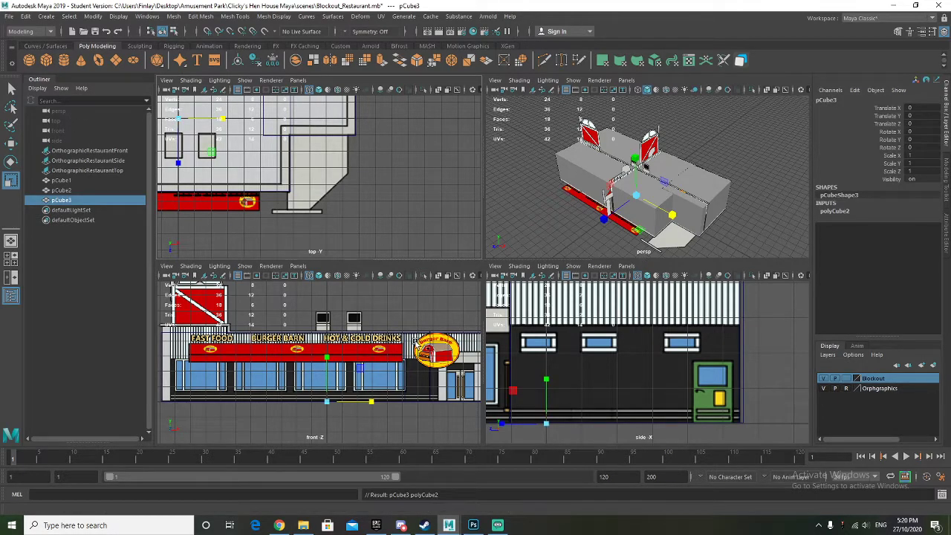
scroll(332, 400, "down", 1)
left_click_drag(332, 400, 327, 327)
key("w")
left_click_drag(352, 358, 468, 358)
Match the new cube to the canopy beam's height in the front view with uniform scale 74.541 and Translate Y 291.552
scroll(416, 368, "up", 5)
middle_click_drag(401, 365, 171, 342, "alt")
scroll(319, 342, "up", 3)
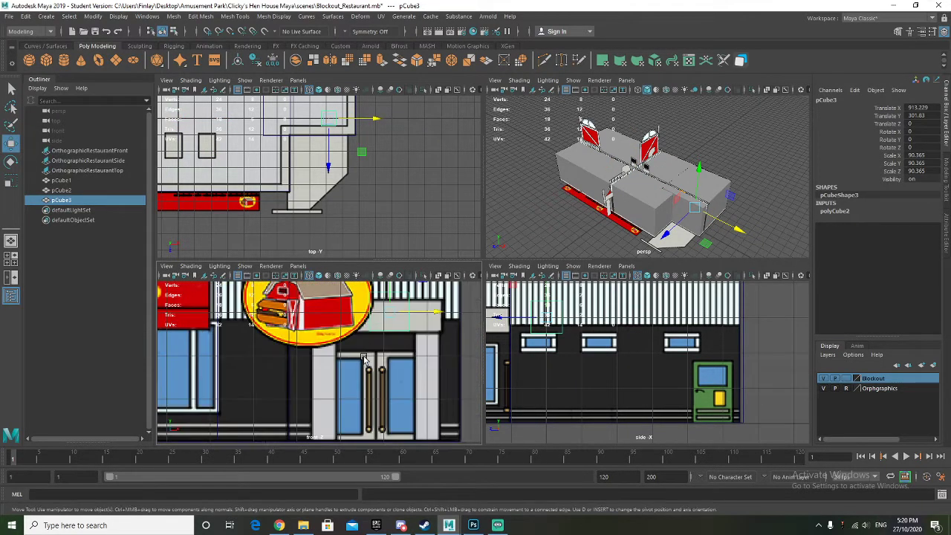
middle_click_drag(375, 330, 360, 366, "alt")
left_click_drag(375, 298, 375, 304)
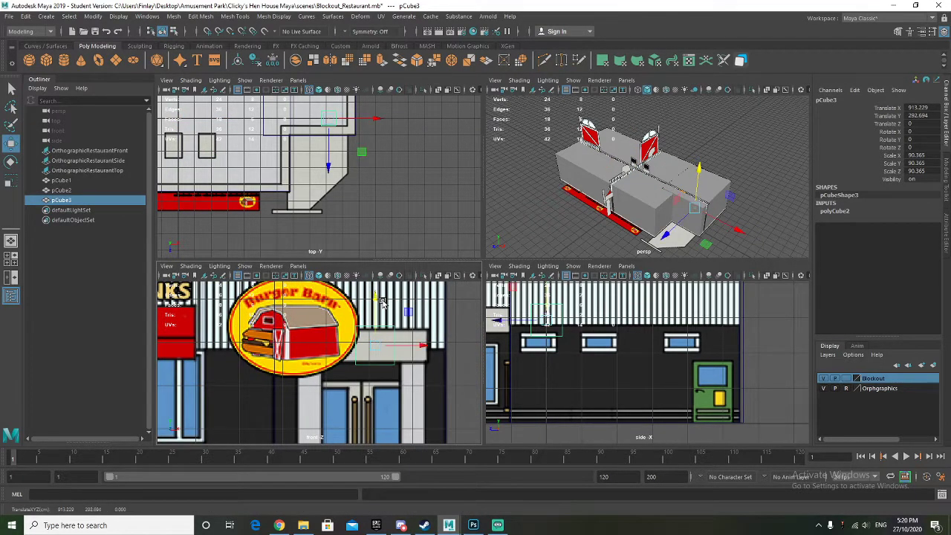
key("r")
left_click_drag(383, 349, 372, 349)
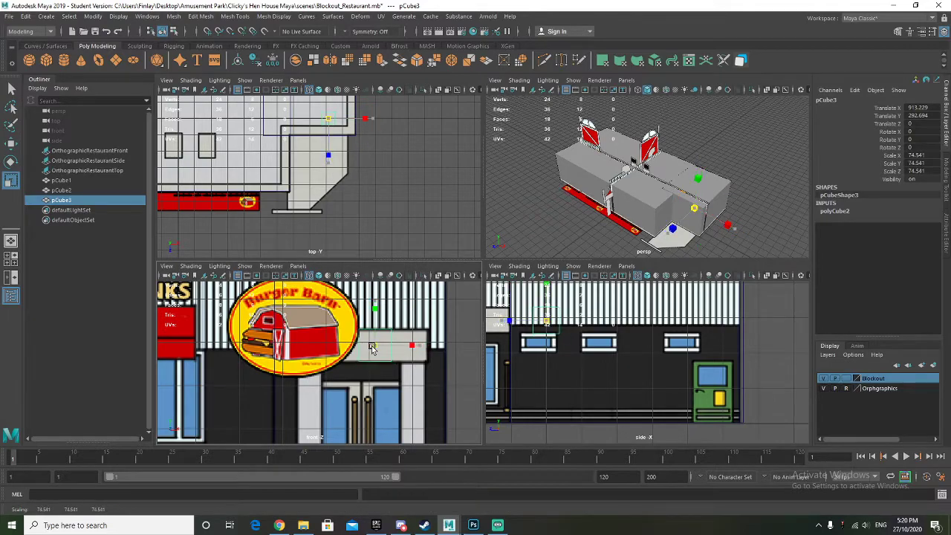
key("w")
left_click_drag(375, 313, 375, 315)
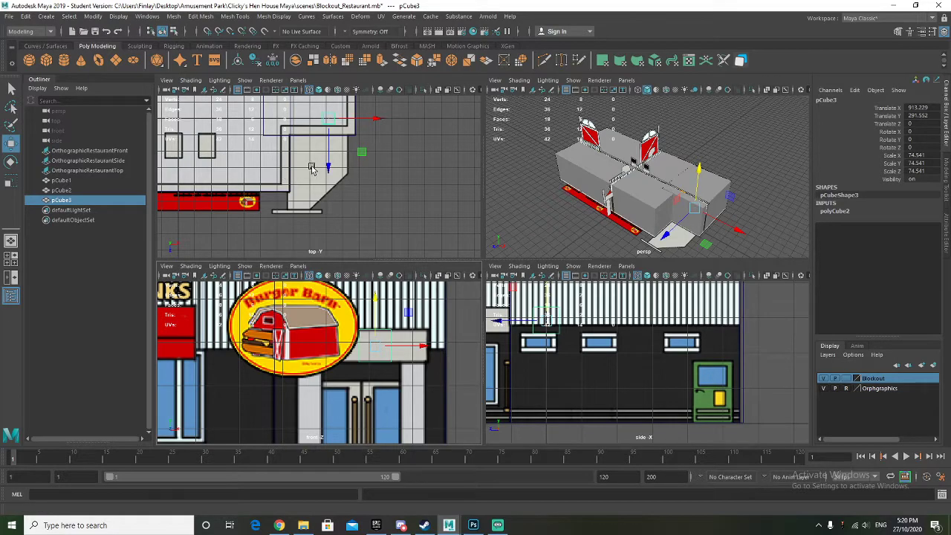
Move the canopy cube to Translate X 714.446 and Translate Z 129.51, into the canopy's inner corner in the top drawing
left_click_drag(335, 141, 343, 174)
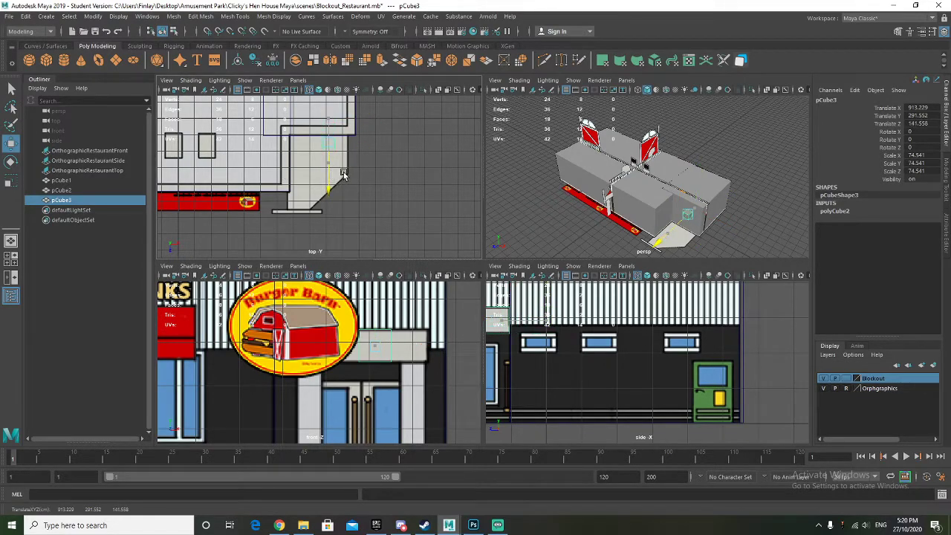
left_click(344, 147)
key("ctrl+z")
left_click_drag(358, 146, 325, 144)
left_click_drag(299, 179, 298, 182)
scroll(301, 152, "up", 2)
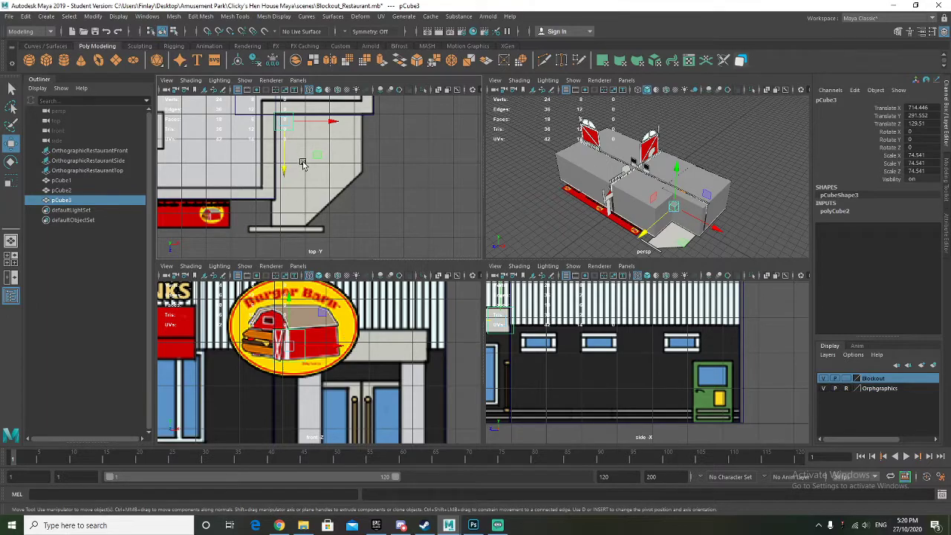
scroll(632, 161, "up", 4)
Pull the canopy cube's front face forward to the back of the sign in the top drawing
right_click(684, 223)
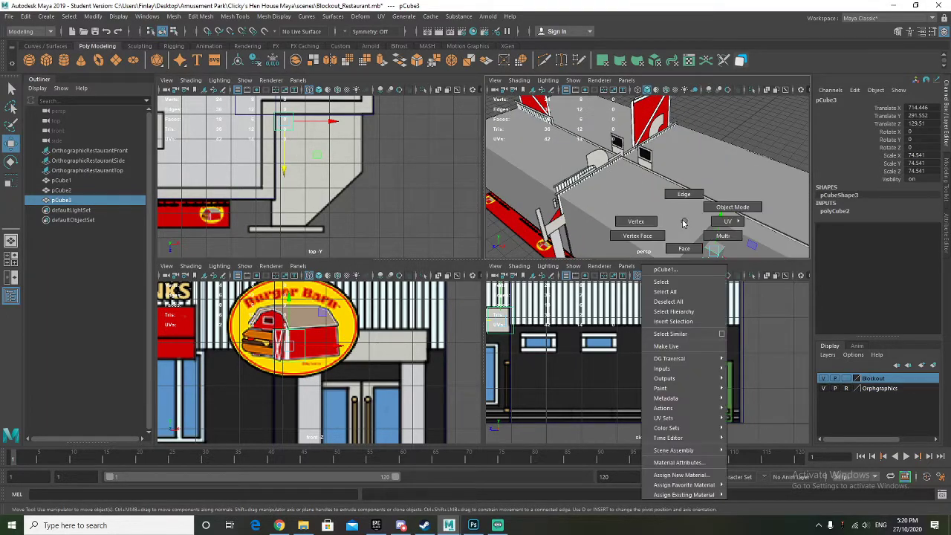
right_click(714, 249)
right_click_drag(714, 249, 715, 275)
left_click(711, 254)
left_click_drag(283, 172, 283, 191)
key("ctrl+z")
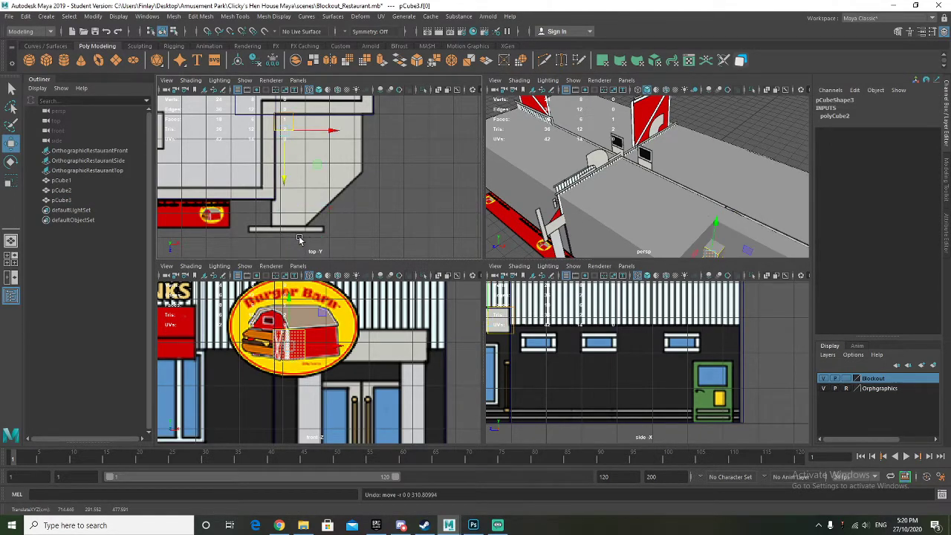
left_click_drag(285, 182, 289, 210)
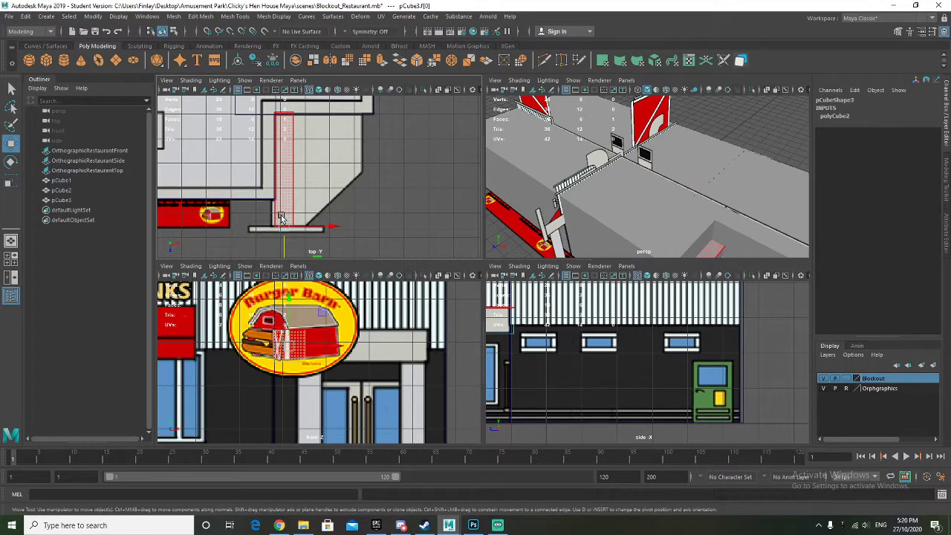
Move the canopy cube's two side faces to the canopy's inner edge and the front end of its angled side
left_click_drag(524, 227, 597, 206, "alt")
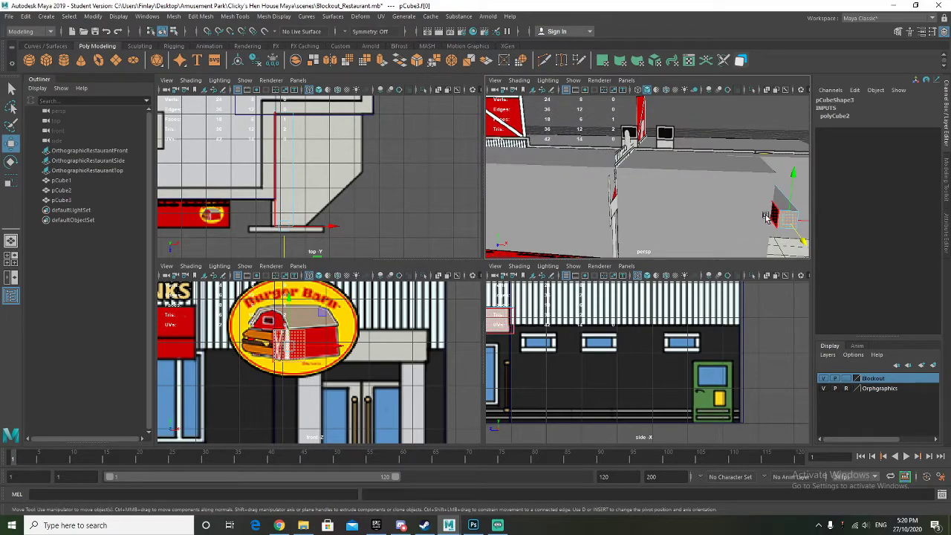
left_click(317, 170)
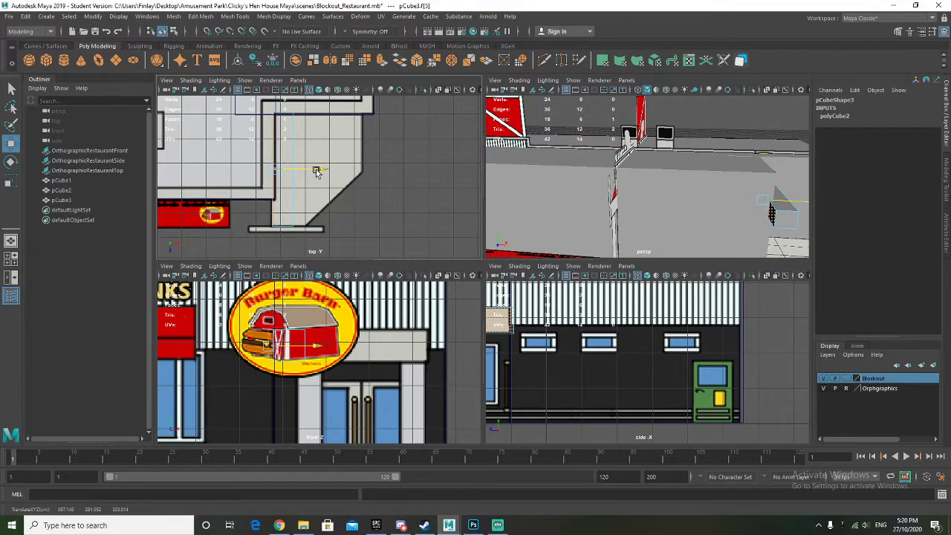
left_click_drag(651, 216, 611, 220, "alt")
left_click(738, 228)
left_click_drag(333, 172, 346, 172)
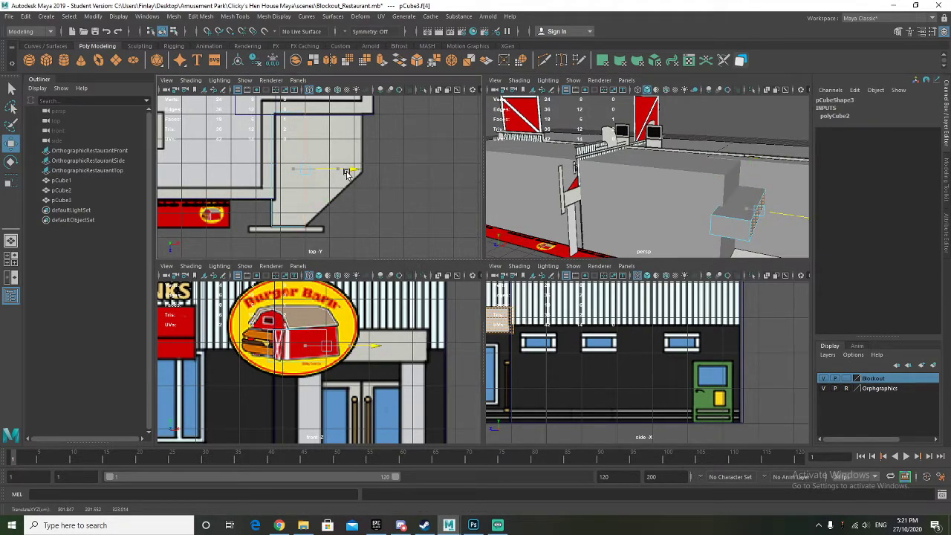
left_click_drag(395, 156, 378, 154, "alt")
left_click(275, 154)
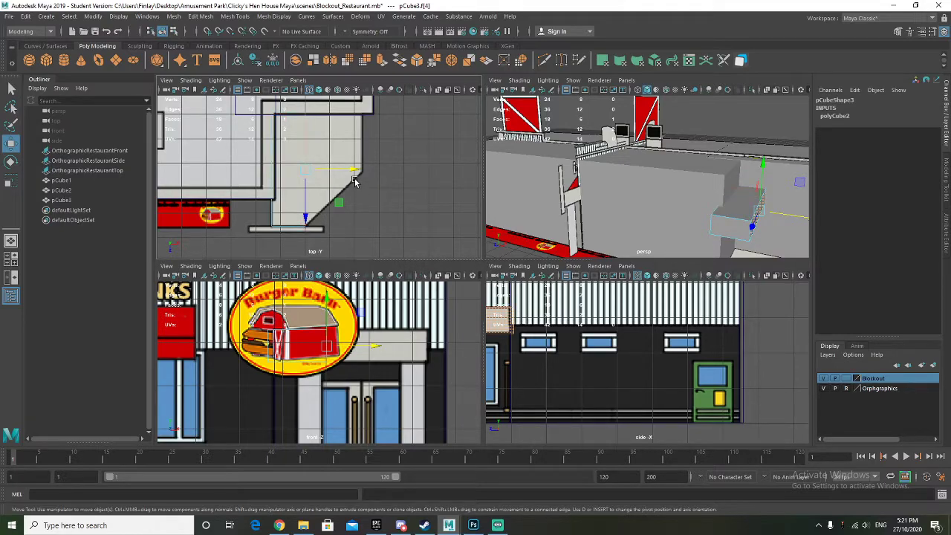
Extrude the outer side face to the canopy's full width, pull its front vertices back to the angled corner, and return to object mode
key("ctrl+e")
left_click_drag(350, 171, 408, 170)
right_click_drag(347, 204, 324, 208)
left_click_drag(376, 245, 355, 216)
left_click_drag(362, 253, 362, 204)
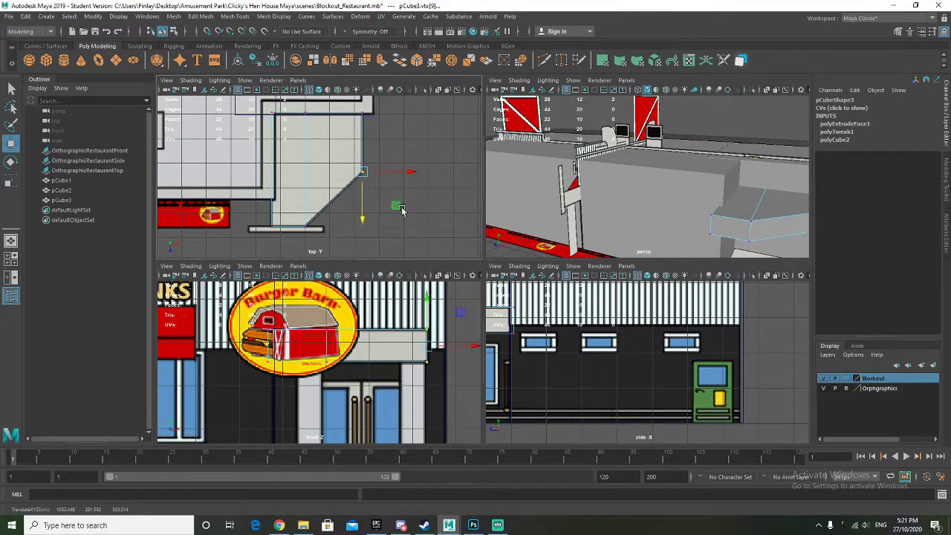
left_click_drag(636, 208, 580, 183, "alt")
left_click_drag(641, 192, 552, 191, "alt")
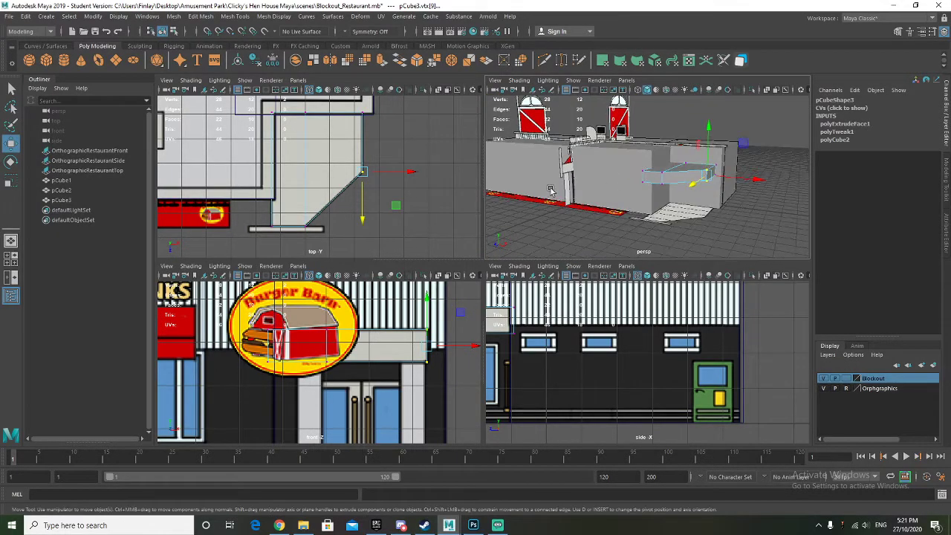
left_click(389, 126)
right_click_drag(344, 151, 409, 144)
left_click(409, 145)
Create a cylinder for the Burger Barn sign, rotate it to Rotate X -90 and scale it uniformly to 110.308 over the logo
scroll(409, 153, "down", 3)
middle_click_drag(329, 160, 355, 183, "alt")
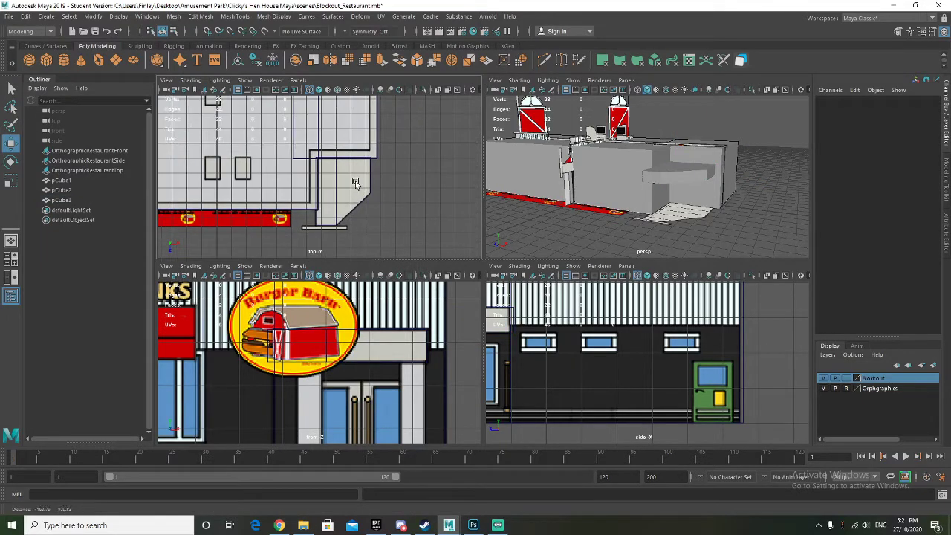
scroll(274, 324, "down", 2)
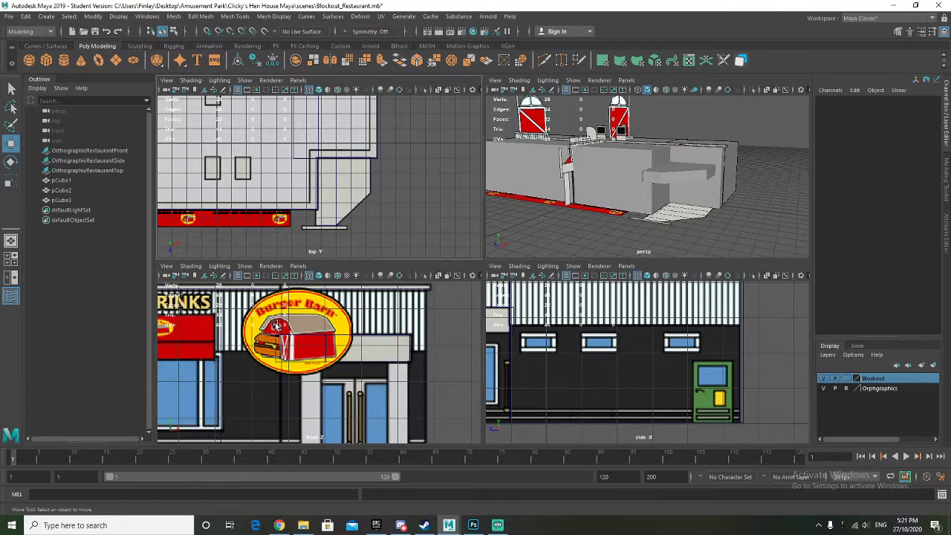
left_click(63, 60)
scroll(287, 322, "down", 3)
middle_click_drag(200, 361, 228, 354, "alt")
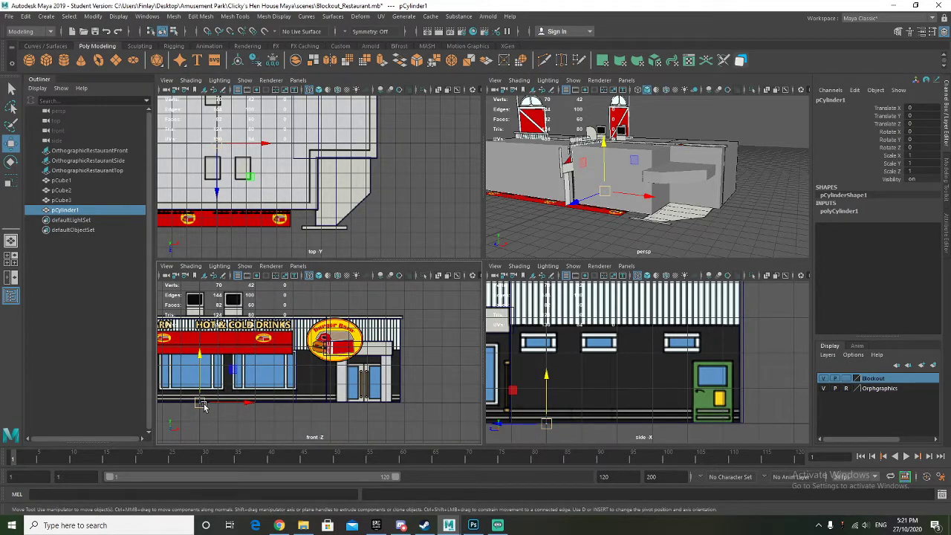
left_click_drag(198, 381, 344, 280)
scroll(342, 340, "up", 2)
key("e")
key("r")
left_click_drag(343, 326, 394, 328)
scroll(355, 333, "up", 3)
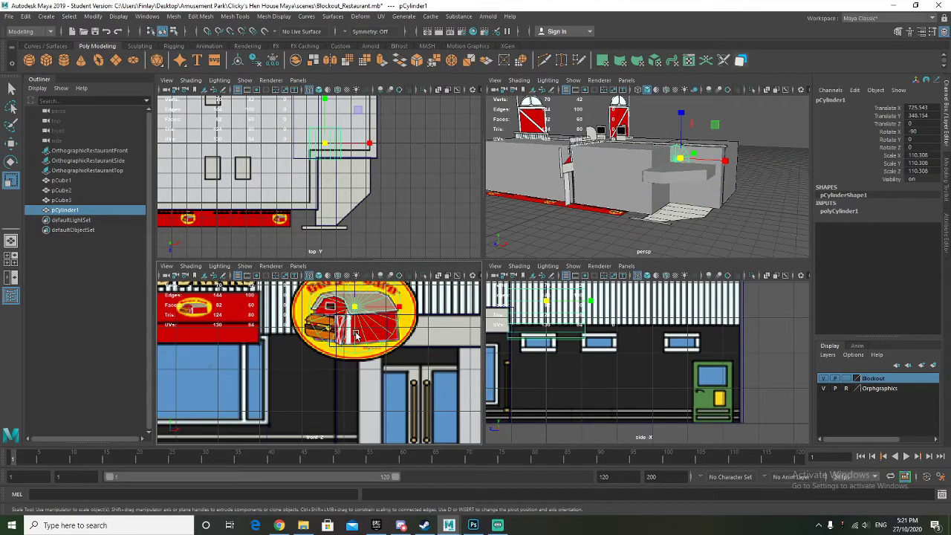
Fit the cylinder to the oval logo with Translate Y 338.333, Scale Z 116.436 and Scale X 153.205
scroll(356, 336, "down", 2)
key("w")
left_click_drag(331, 330, 324, 338)
scroll(319, 339, "up", 3)
key("r")
key("w")
middle_click_drag(322, 353, 320, 347, "alt")
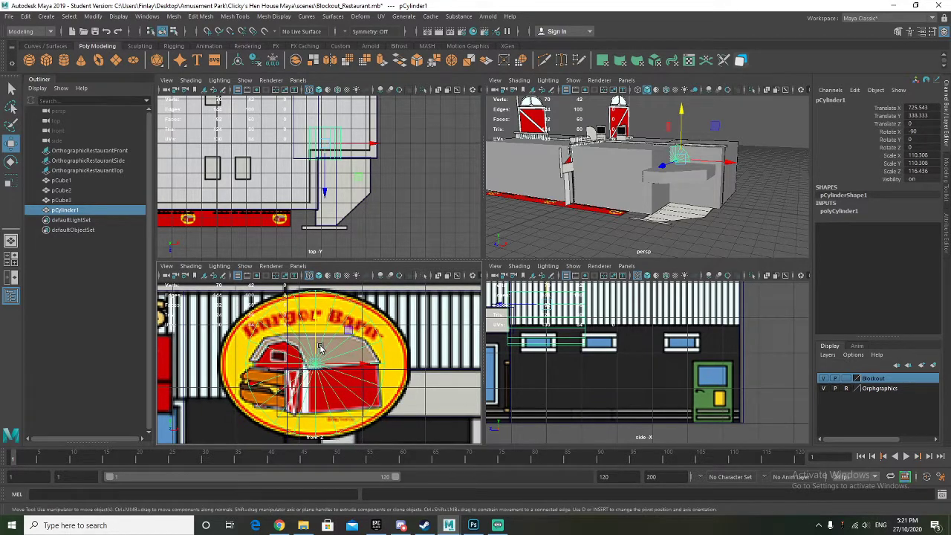
key("r")
left_click_drag(354, 364, 372, 368)
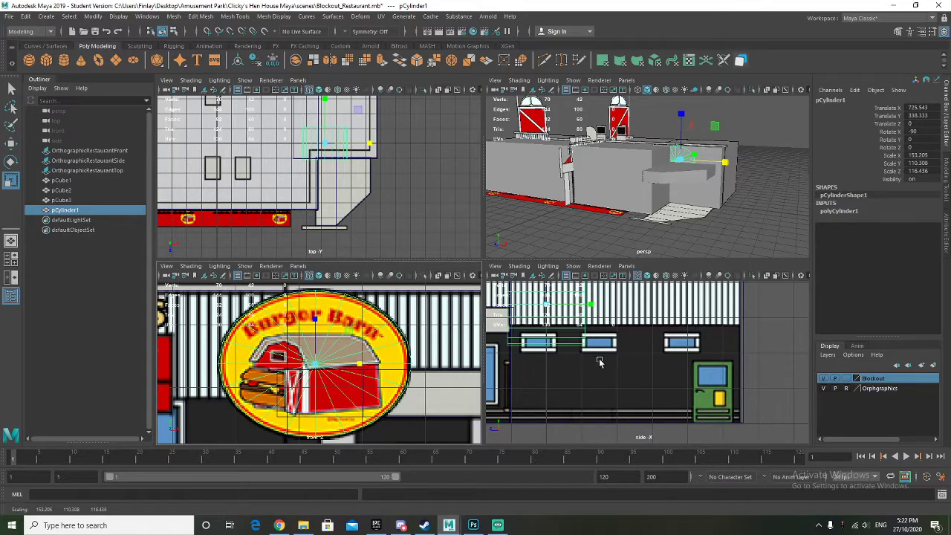
Move the sign cylinder forward to Translate Z 570.297 and flatten it to Scale Y 11.031
middle_click_drag(567, 329, 652, 340, "alt")
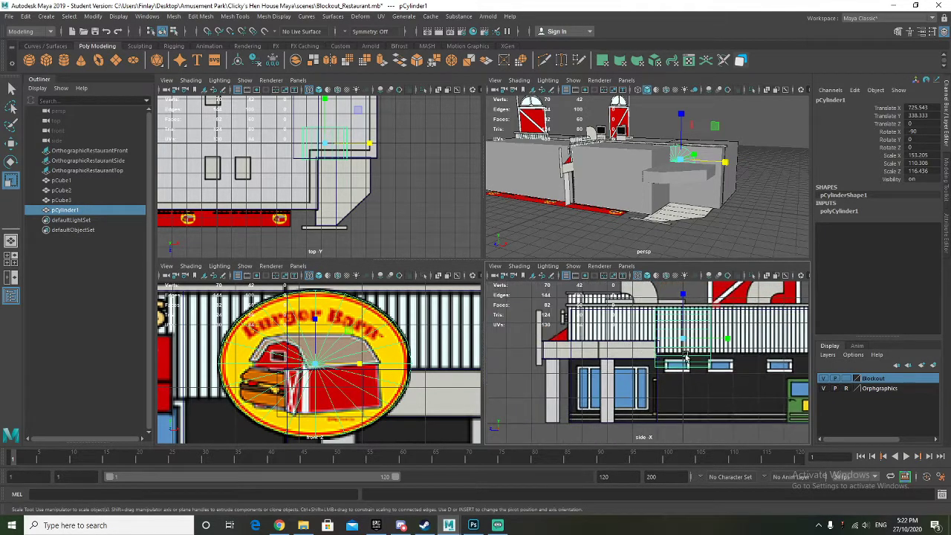
key("w")
left_click_drag(652, 340, 542, 342)
key("r")
scroll(524, 363, "up", 3)
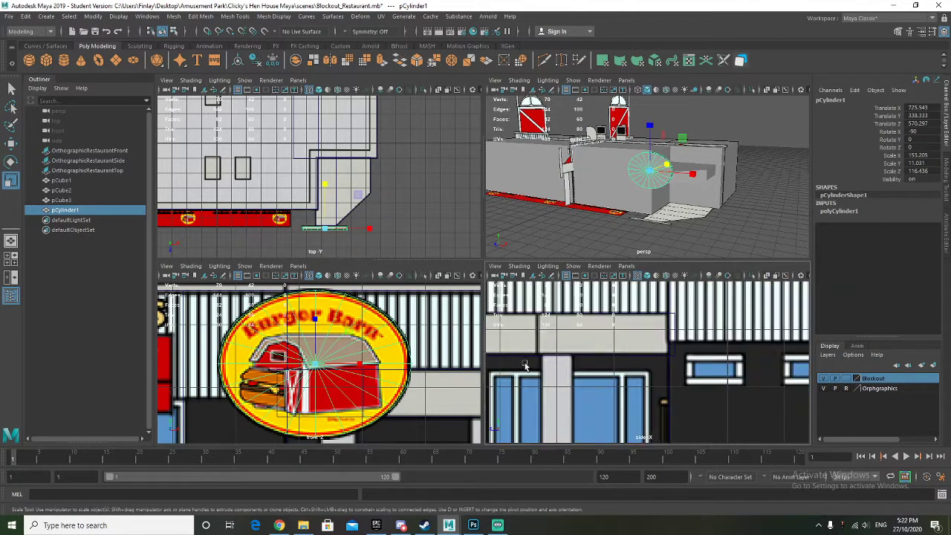
Match the sign's thickness in the side drawing with Scale Y 15.867 and Translate Z 569.425
key("w")
left_click_drag(536, 341, 599, 340)
key("r")
left_click_drag(630, 212, 554, 172, "alt")
left_click(524, 237)
left_click(534, 202)
key("w")
left_click_drag(526, 340, 522, 339)
Examine the sign and canopy on the building in perspective, and the entrance pillars in the side drawing
left_click_drag(584, 119, 632, 151, "alt")
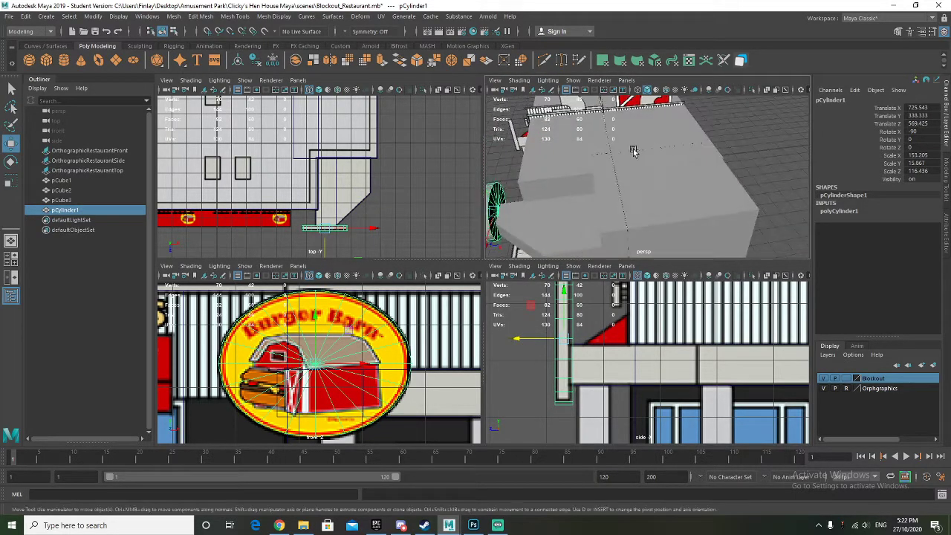
left_click(719, 137)
left_click_drag(599, 179, 624, 212, "alt")
scroll(645, 195, "down", 5)
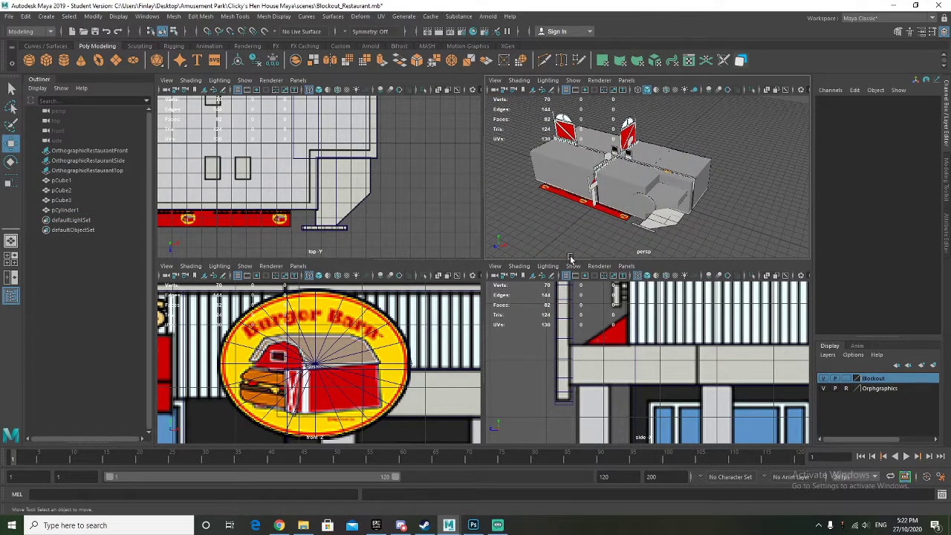
scroll(412, 345, "down", 5)
left_click_drag(669, 197, 702, 195, "alt")
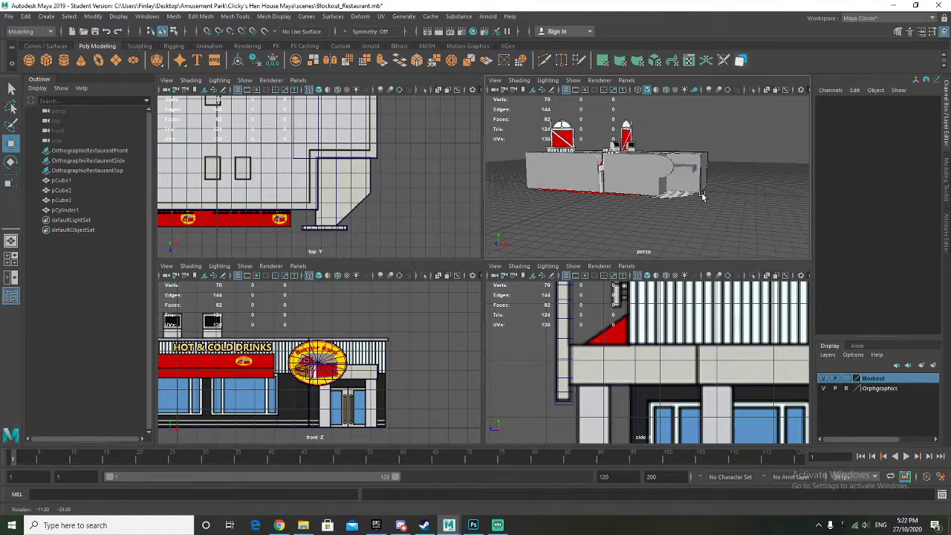
scroll(639, 389, "down", 1)
middle_click_drag(638, 388, 636, 315, "alt")
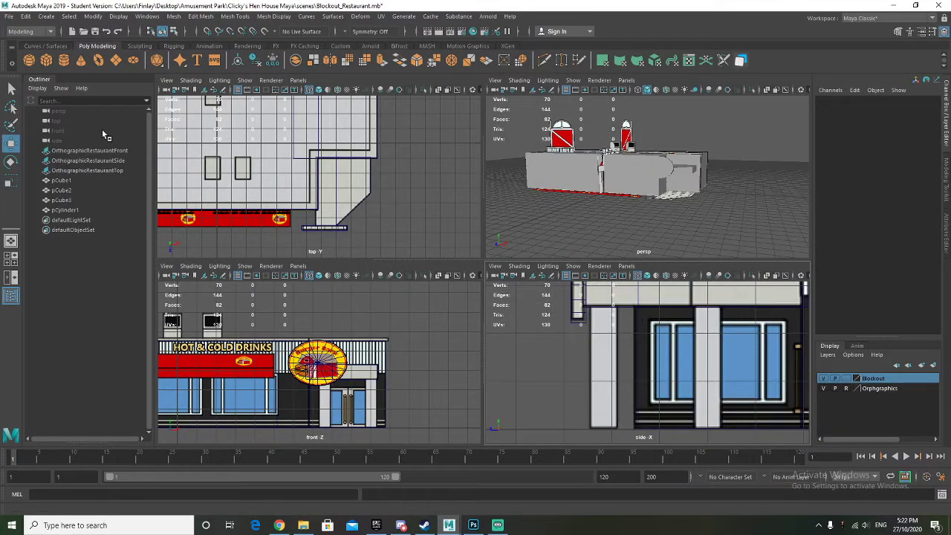
Create a cube at the front entrance pillar with Translate X 754.909, Y 101.29, Z 513.684 and uniform scale 62.821
left_click(46, 60)
left_click_drag(211, 427, 368, 418)
scroll(699, 399, "down", 2)
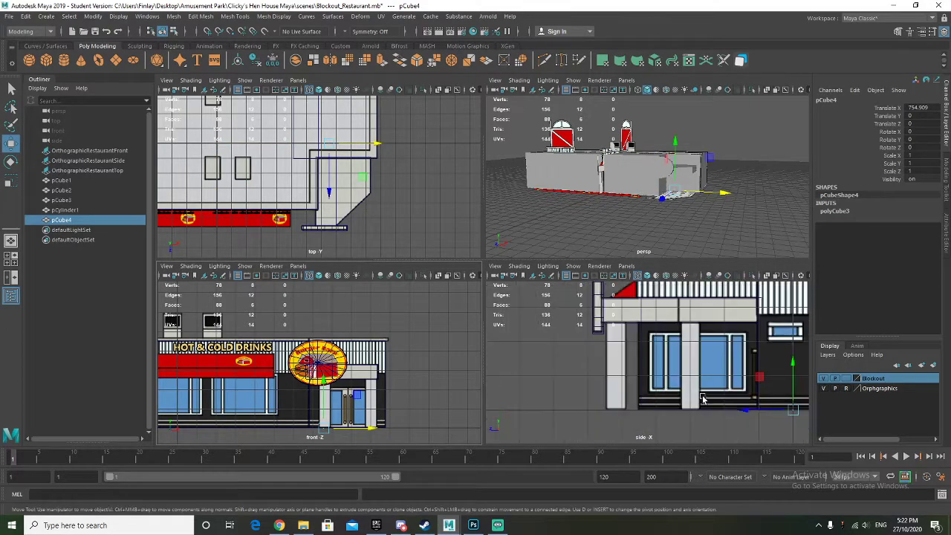
middle_click_drag(700, 399, 687, 396, "alt")
left_click_drag(733, 408, 623, 382)
key("r")
key("w")
scroll(546, 391, "up", 3)
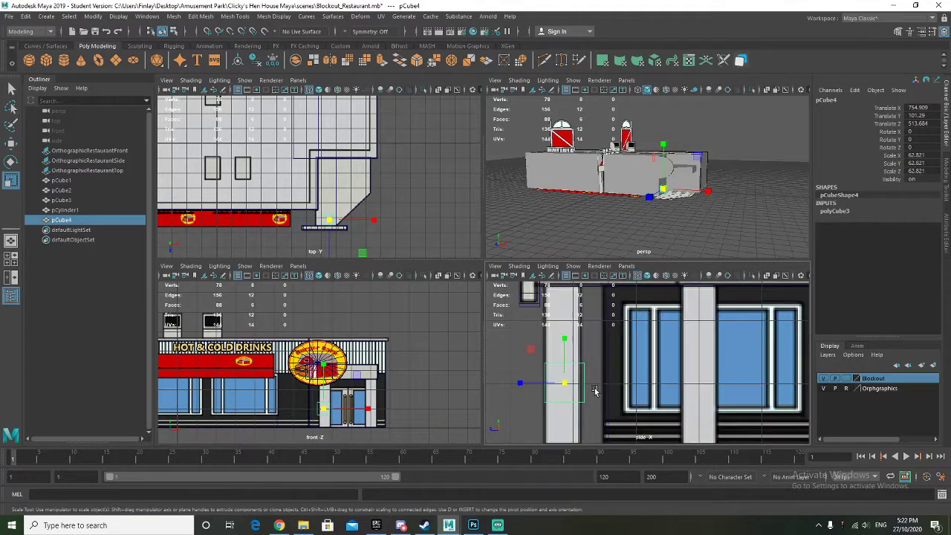
Fit the cube to the pillar's width with uniform scale 60.098, Translate Z 517.615 and Translate X 761.715
left_click(532, 385)
key("ctrl+z")
left_click_drag(527, 384, 562, 386)
key("r")
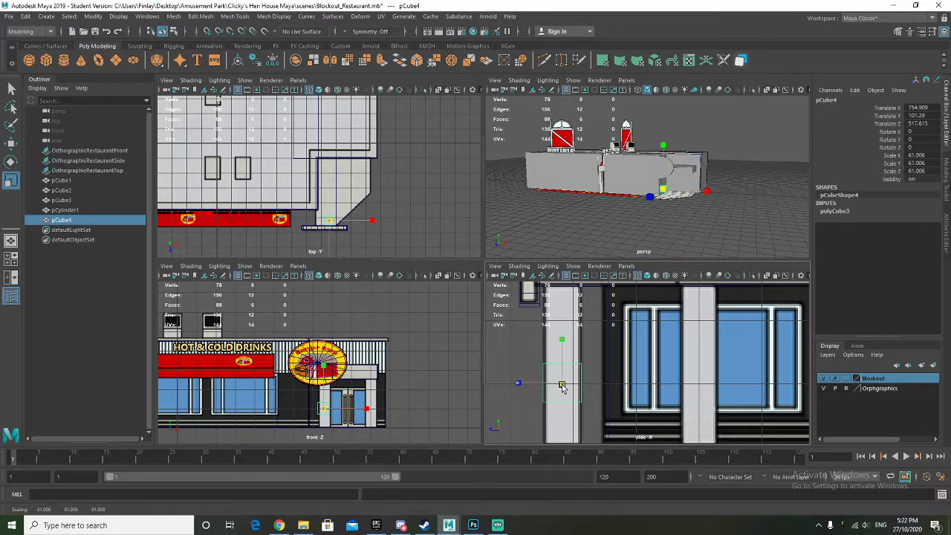
scroll(341, 387, "up", 5)
key("w")
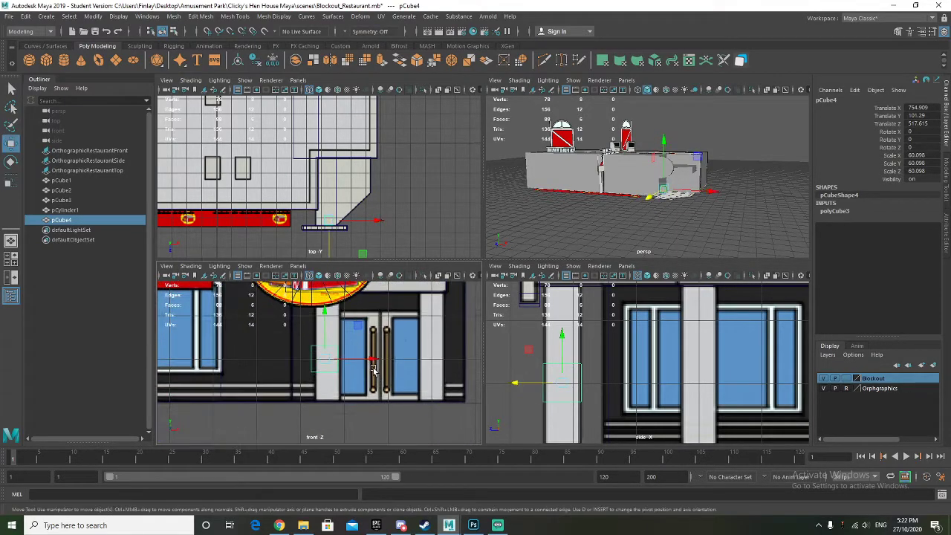
left_click_drag(363, 361, 369, 360)
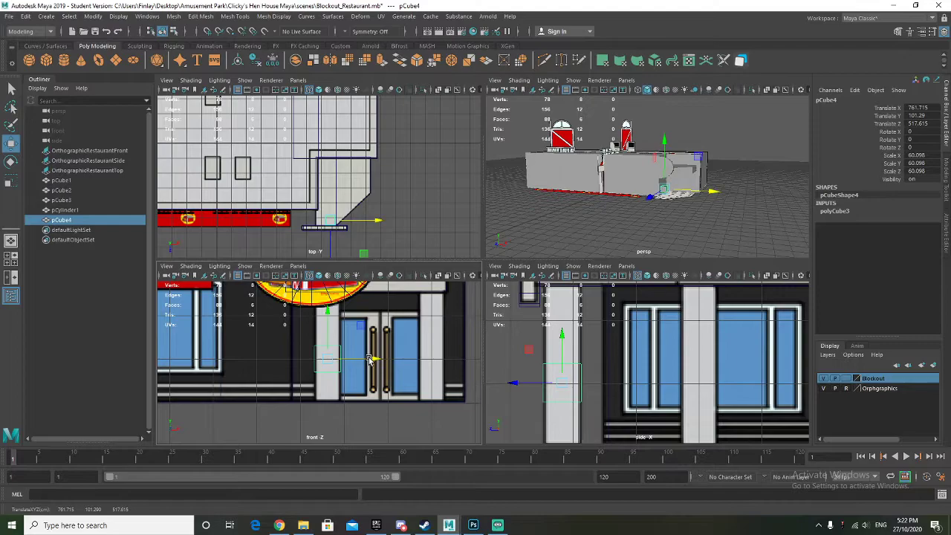
Stretch the pillar cube to Scale Y 257.978 and raise it to Translate Y 131.505
scroll(369, 360, "down", 4)
key("r")
mouse_move(322, 349)
left_mouse_down()
mouse_move(309, 269)
mouse_move(321, 345)
left_mouse_up()
key("w")
scroll(327, 354, "down", 2)
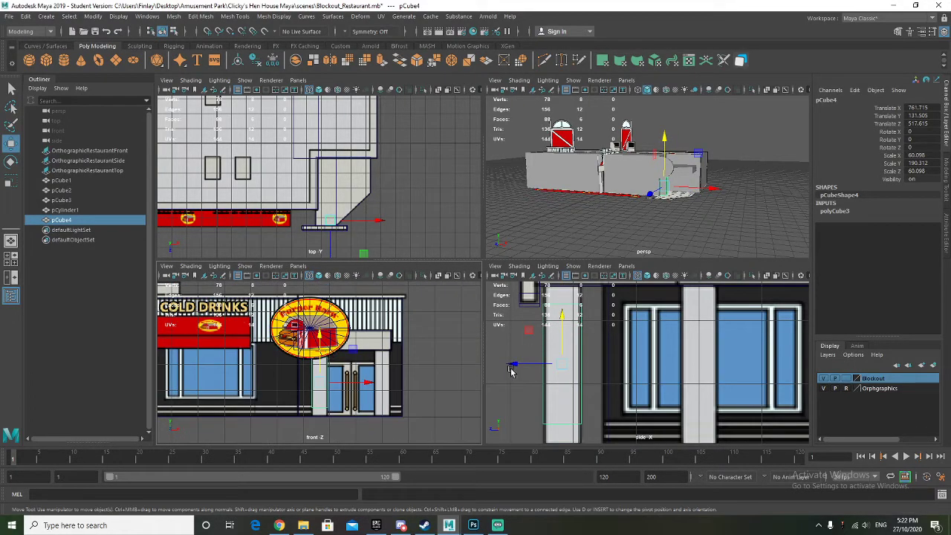
scroll(502, 371, "down", 2)
key("r")
left_click_drag(315, 346, 316, 329)
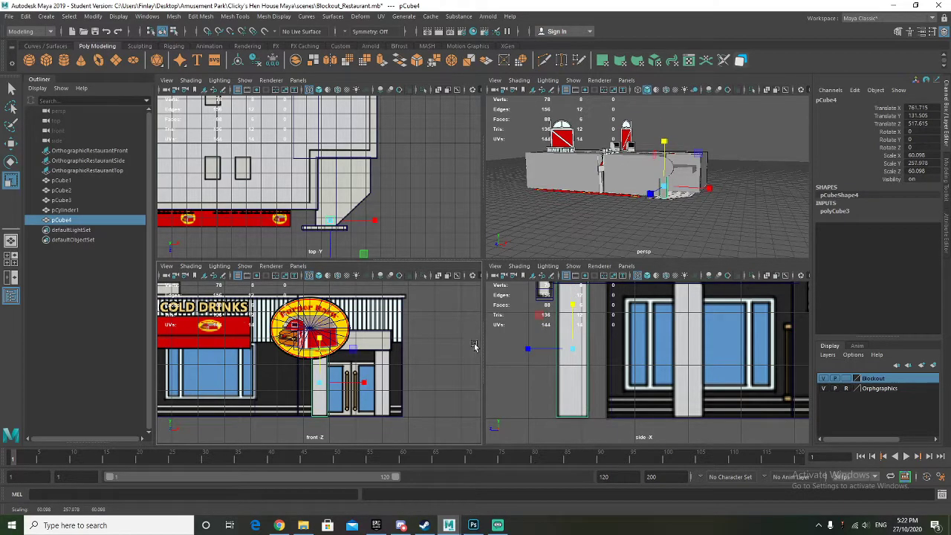
Lengthen the pillar to Scale Y 278.043 and set it at Translate Y 139.882 so its base meets the ground line
scroll(552, 343, "up", 2)
left_click_drag(617, 213, 577, 183, "alt")
left_click_drag(566, 349, 568, 344)
middle_click_drag(558, 374, 561, 327, "alt")
key("w")
left_click_drag(572, 318, 571, 313)
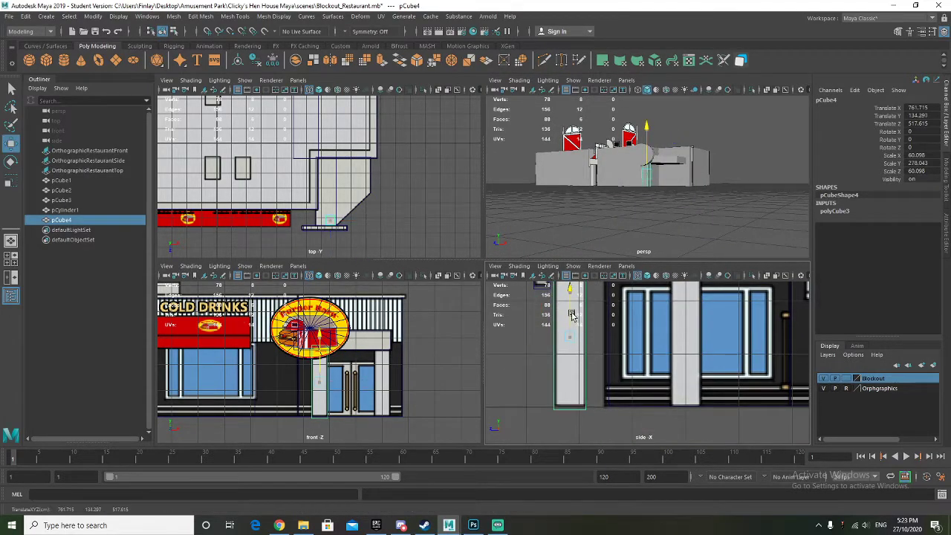
scroll(573, 313, "down", 3)
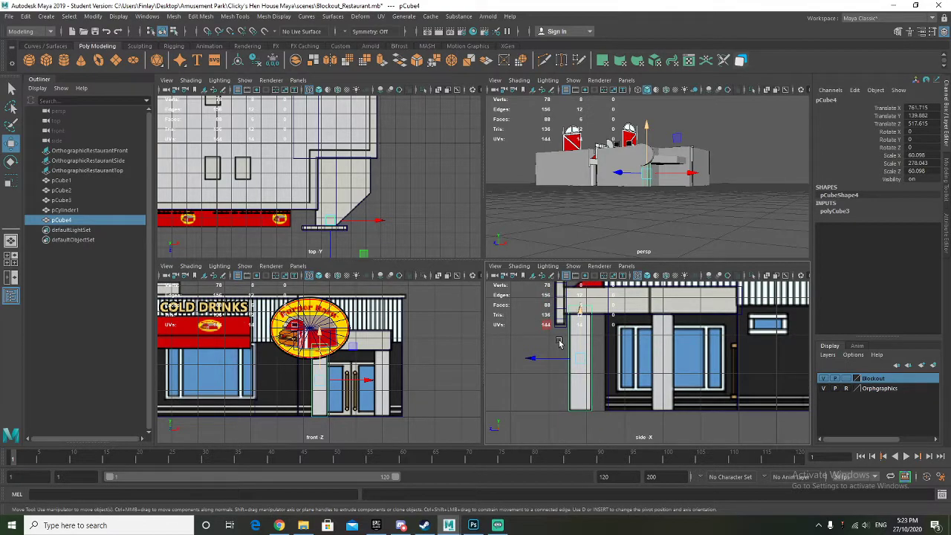
Duplicate the pillar and move the copy to Translate X 1000.849 and Translate Z 299.7 under the canopy's outer corner
key("ctrl+d")
left_click_drag(370, 380, 425, 382)
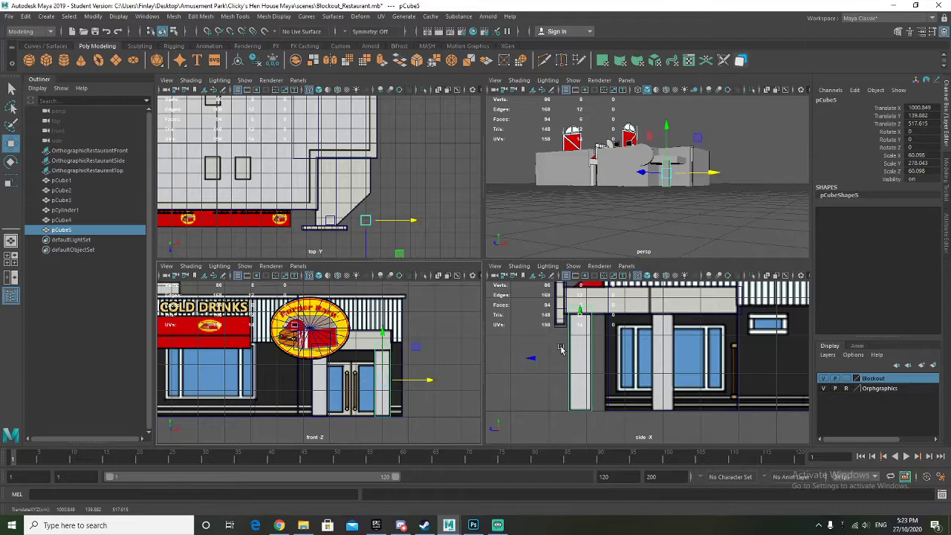
left_click_drag(532, 360, 614, 364)
mouse_move(630, 223)
left_mouse_down("alt")
mouse_move(652, 202)
mouse_move(633, 230)
mouse_move(630, 219)
mouse_move(577, 217)
mouse_move(571, 233)
mouse_move(607, 244)
mouse_move(644, 224)
mouse_move(636, 227)
left_mouse_up("alt")
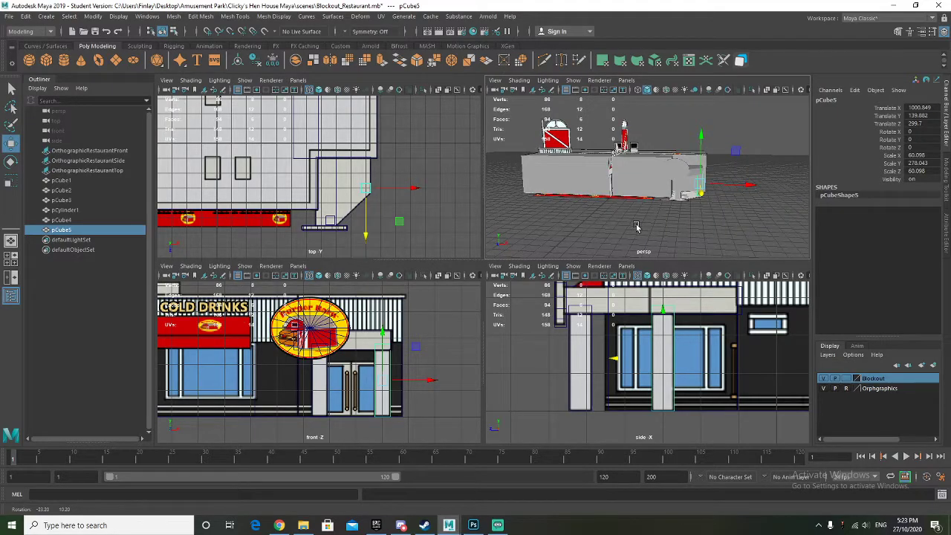
left_click(582, 225)
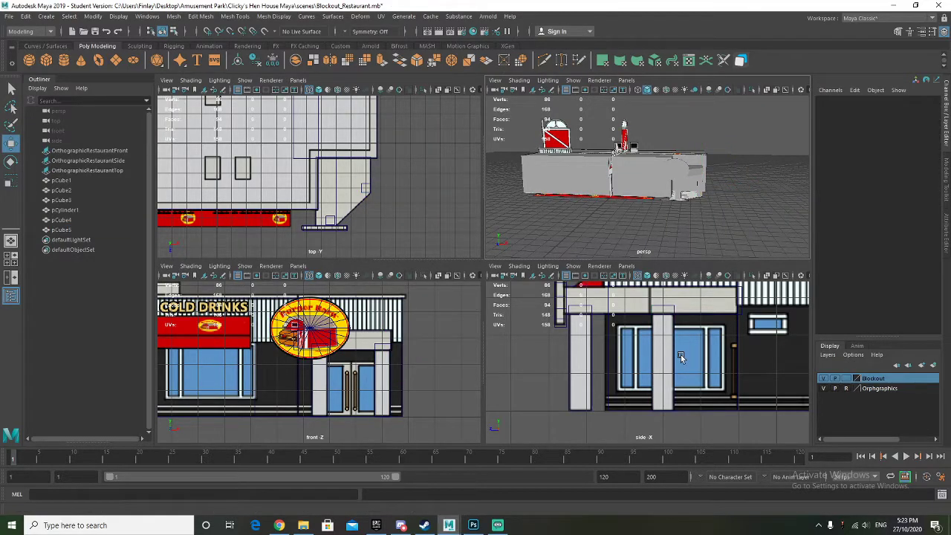
Create a polygon cube and move it to Translate X -909.463, near the first window of the front elevation
scroll(681, 358, "up", 1)
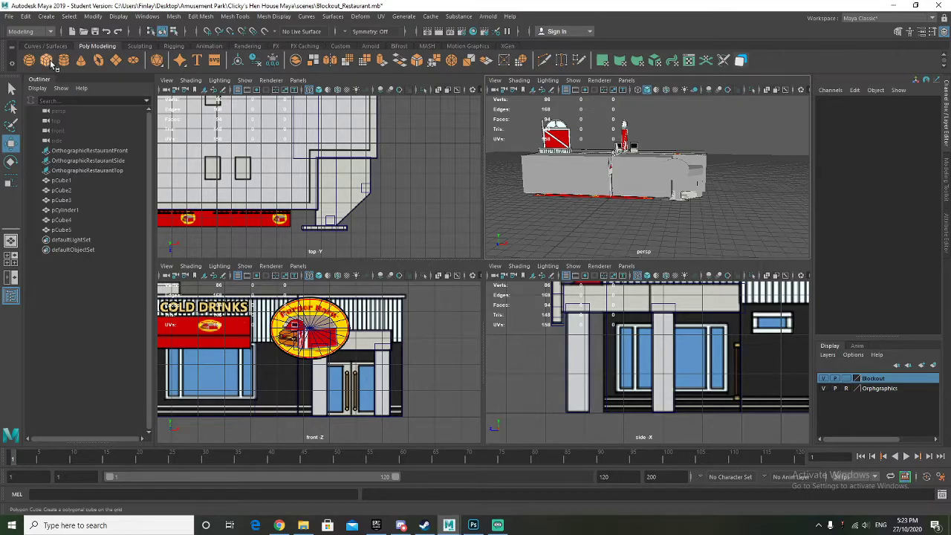
key("g")
scroll(667, 356, "down", 2)
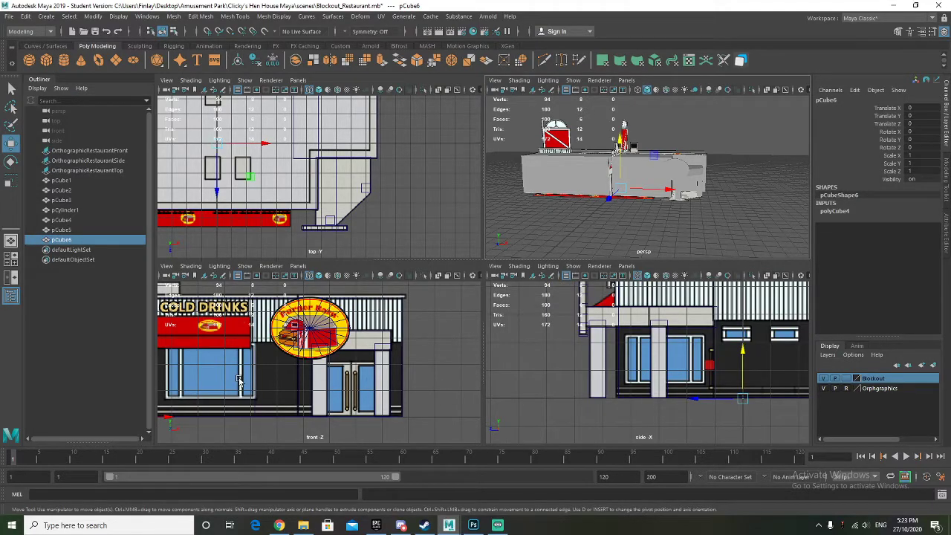
middle_click_drag(238, 380, 394, 358, "alt")
left_click_drag(438, 395, 282, 395)
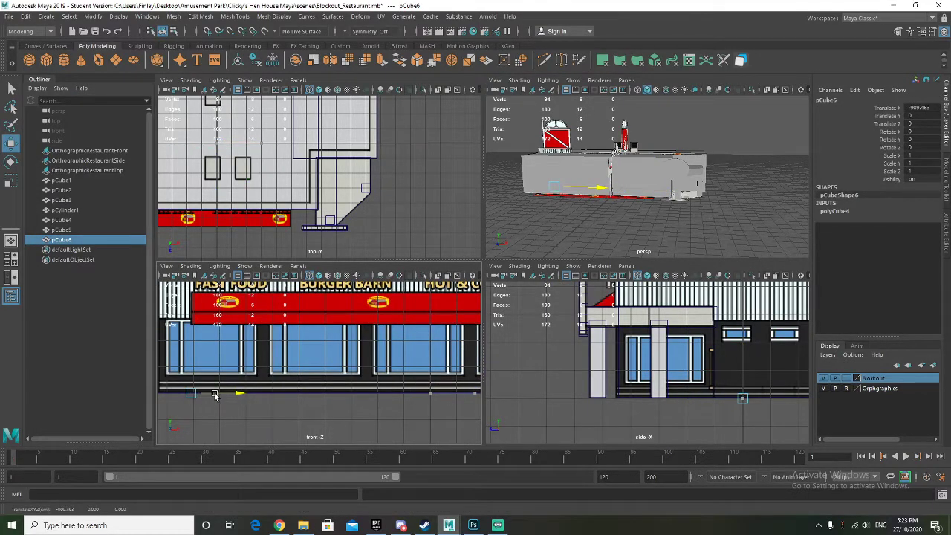
Scale the cube to 194.176 with Scale Z 8.221 and place it over the first window at Translate X -874.361, Translate Y 177.48
left_click_drag(192, 349, 197, 331)
scroll(202, 355, "up", 3)
middle_click_drag(209, 367, 371, 391, "alt")
key("r")
left_click_drag(322, 375, 406, 355)
left_click_drag(290, 407, 406, 341)
key("w")
key("r")
key("w")
left_click_drag(290, 354, 292, 335)
left_click_drag(337, 370, 353, 364)
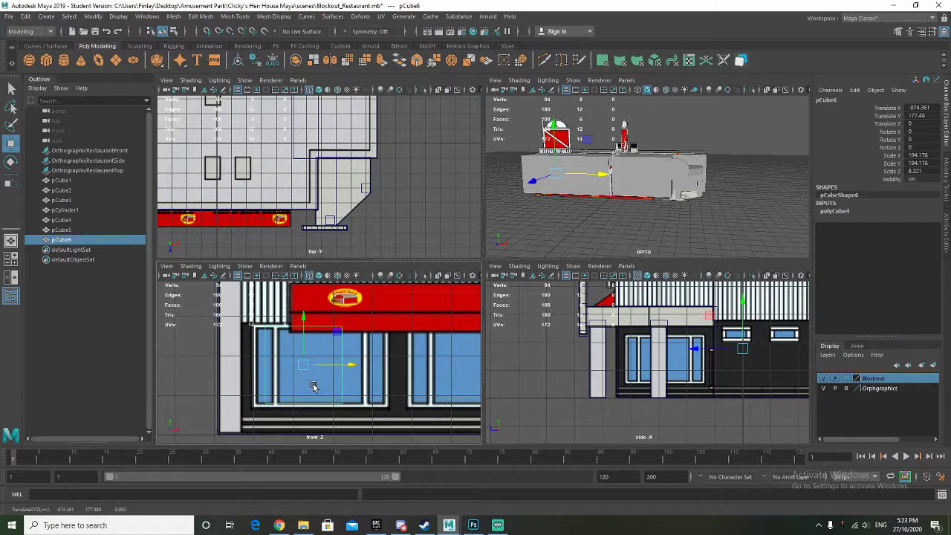
Fit the pane to the window outline with Scale X 327.437, Scale Y 193.96, Translate X -830.961 and Translate Y 174.976
scroll(313, 386, "up", 2)
key("r")
left_click_drag(297, 322, 297, 322)
key("w")
key("r")
left_click_drag(333, 368, 365, 373)
key("w")
key("r")
key("w")
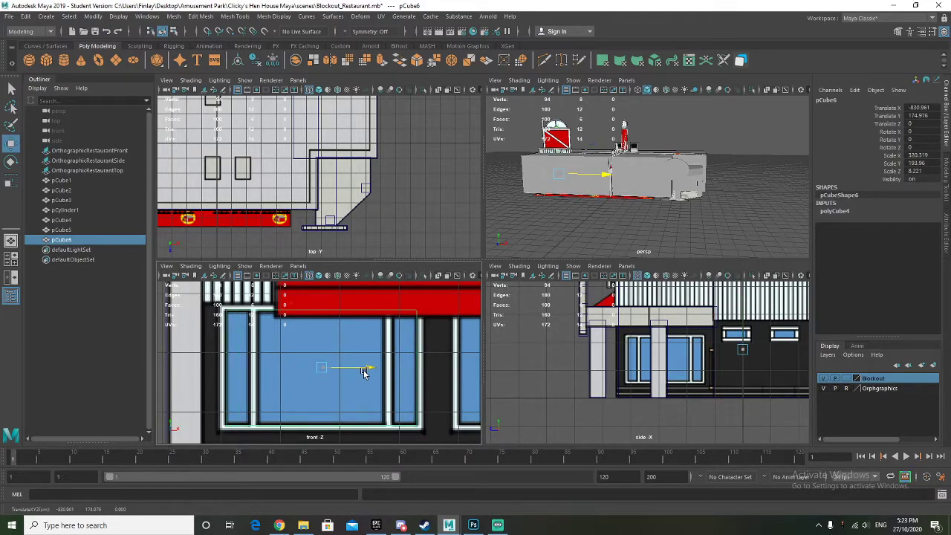
key("r")
left_click_drag(364, 366, 367, 367)
key("w")
Bring the window pane forward to the restaurant's front wall at Translate Z 446.609
left_click_drag(636, 349, 626, 355)
left_click_drag(561, 355, 563, 354)
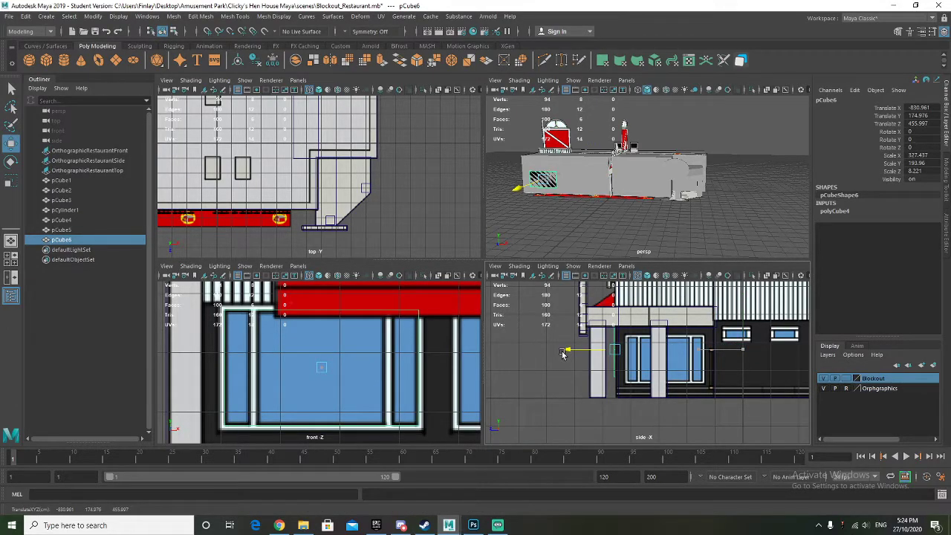
left_click_drag(565, 243, 613, 235, "alt")
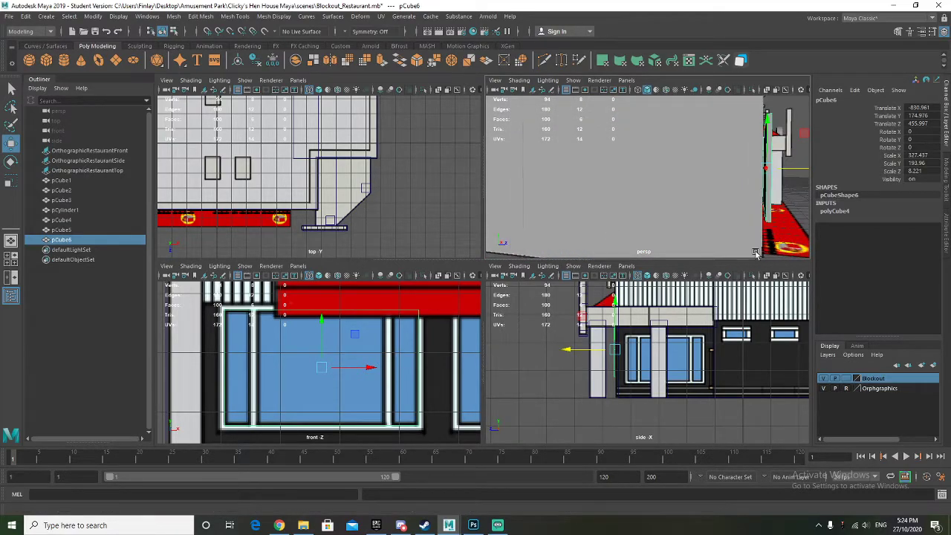
key("f")
scroll(599, 350, "up", 8)
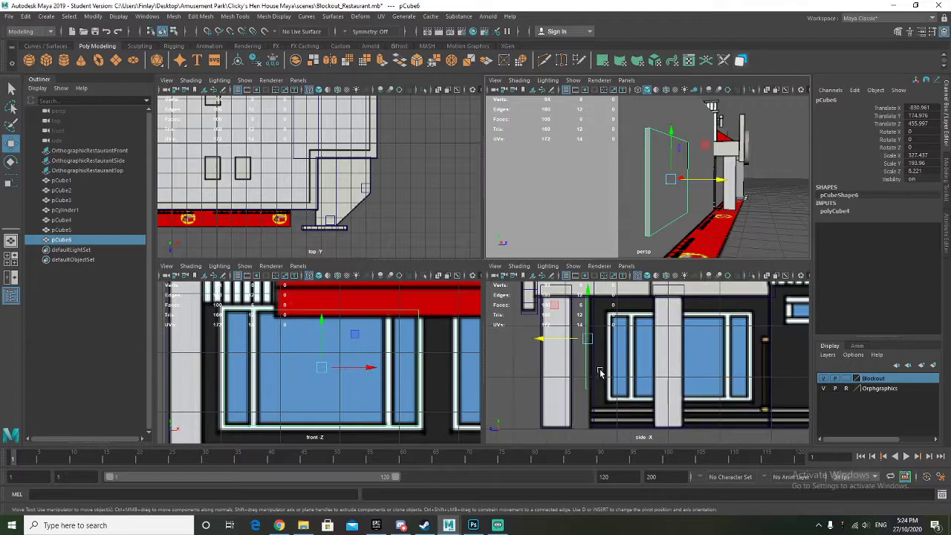
left_click_drag(523, 327, 539, 333)
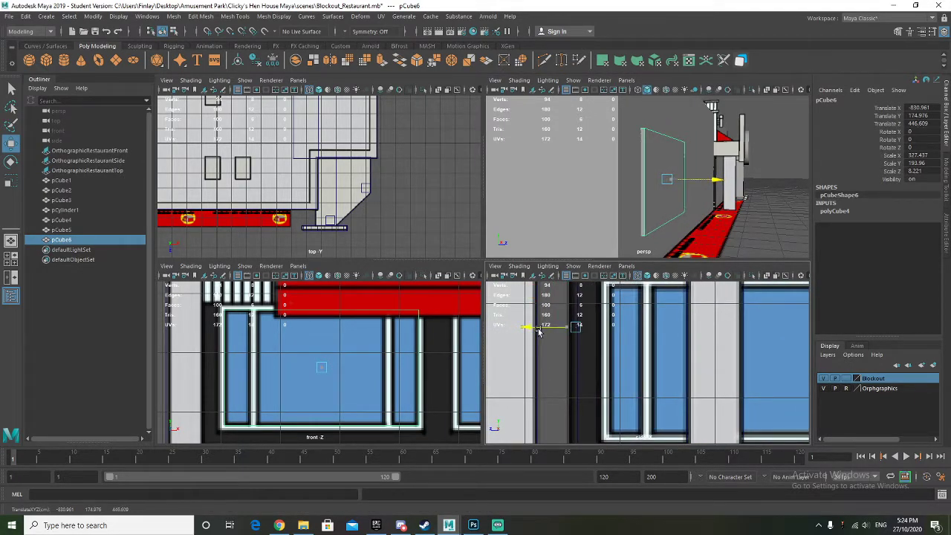
Duplicate the window pane and offset the copy in front of the original at Translate Z 453.911
left_click_drag(732, 251, 589, 250, "alt")
left_click_drag(782, 236, 703, 247, "alt")
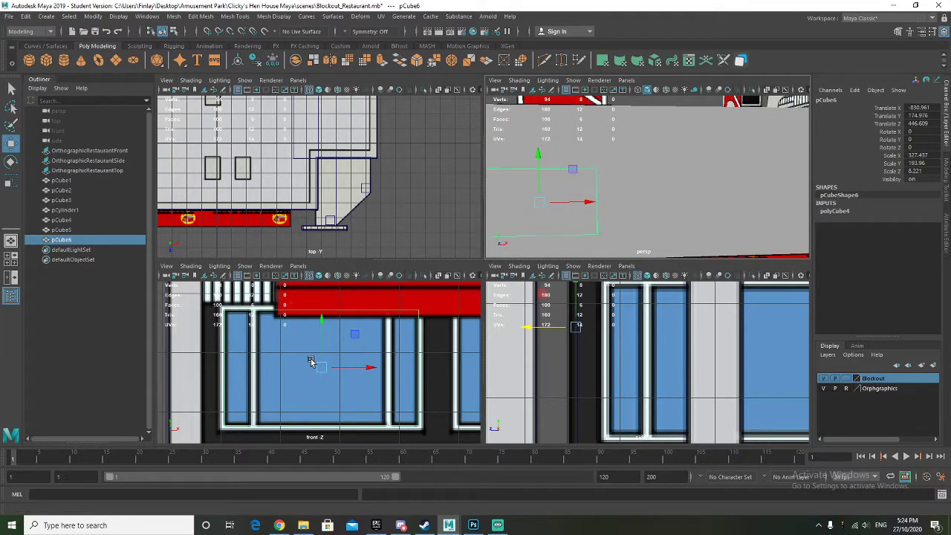
scroll(313, 360, "up", 2)
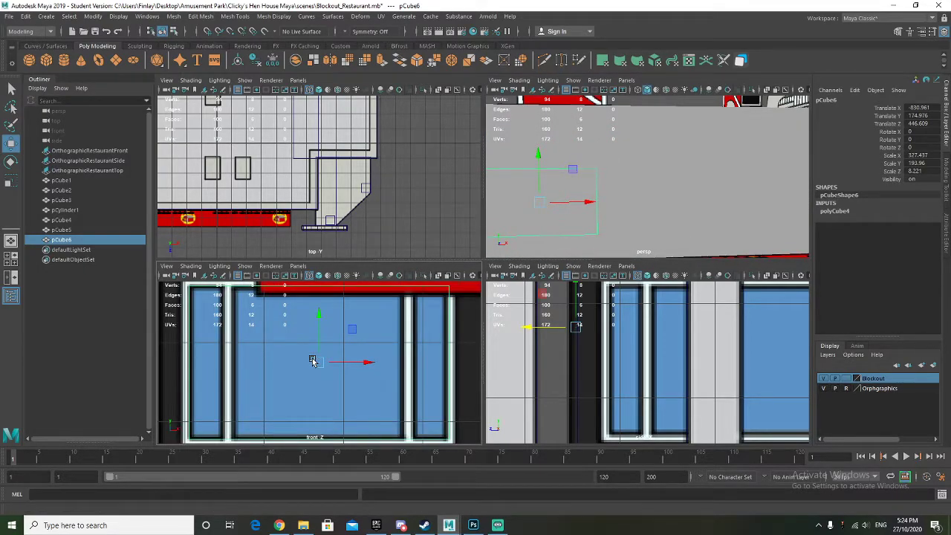
scroll(312, 360, "down", 3)
key("ctrl+d")
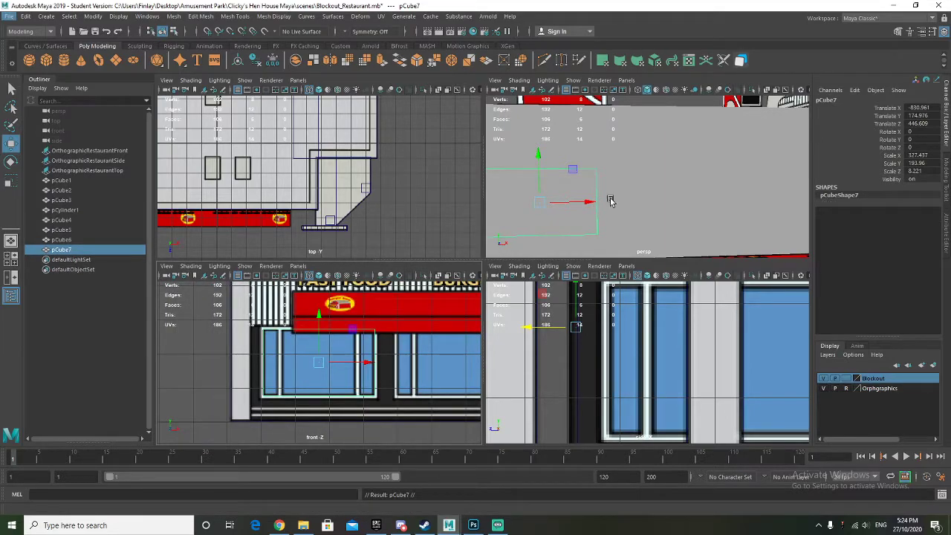
left_click_drag(543, 327, 532, 328)
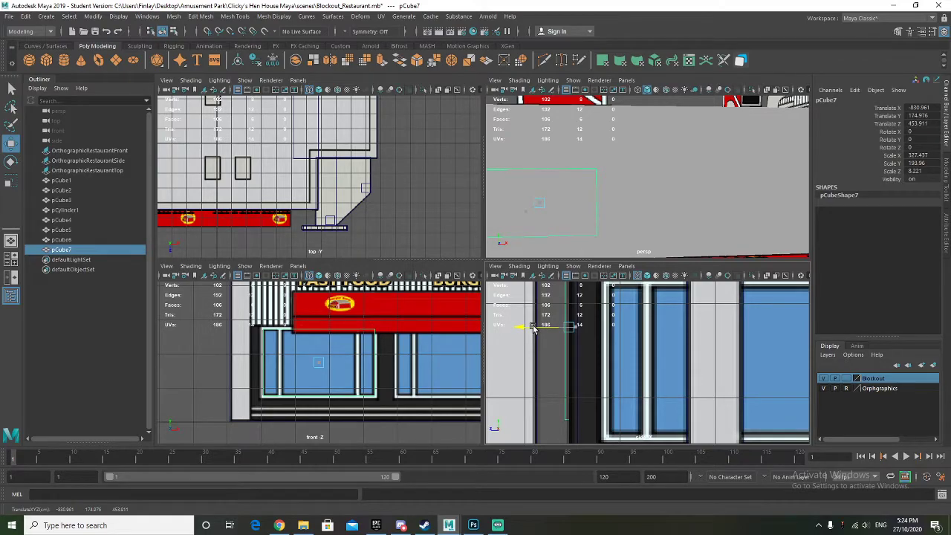
Narrow the copied pane to Scale X 10.915 and place it on the window's outer frame edge at Translate X -996.612
left_click_drag(630, 176, 670, 175, "alt")
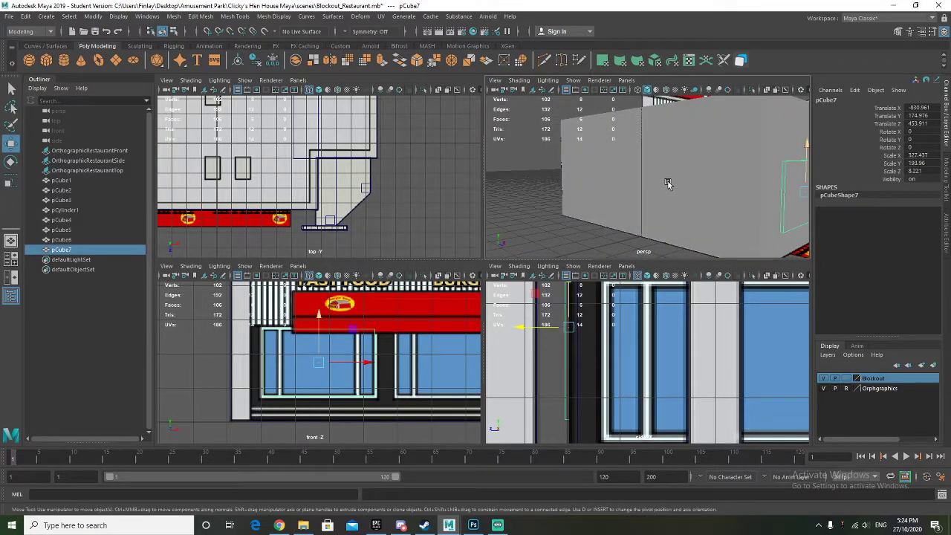
key("r")
left_click_drag(361, 363, 308, 364)
key("w")
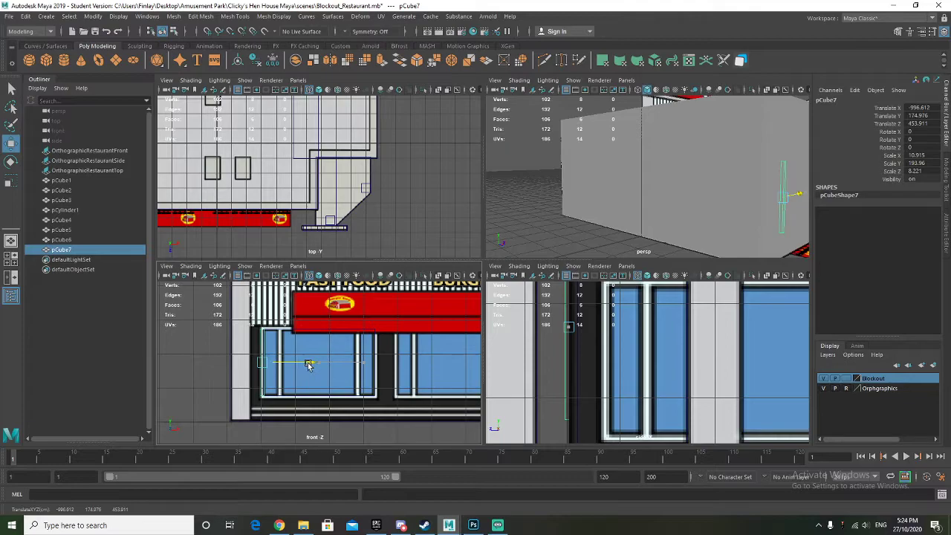
Enlarge the frame post to Scale 11.567 by 205.556 by 13.624 and set it back to Translate Z 447.883
key("r")
left_click_drag(266, 365, 262, 369)
left_click_drag(673, 148, 718, 140, "alt")
middle_click_drag(718, 140, 663, 87, "alt")
key("f")
left_click_drag(586, 180, 493, 192, "alt")
left_click_drag(621, 193, 682, 163, "alt")
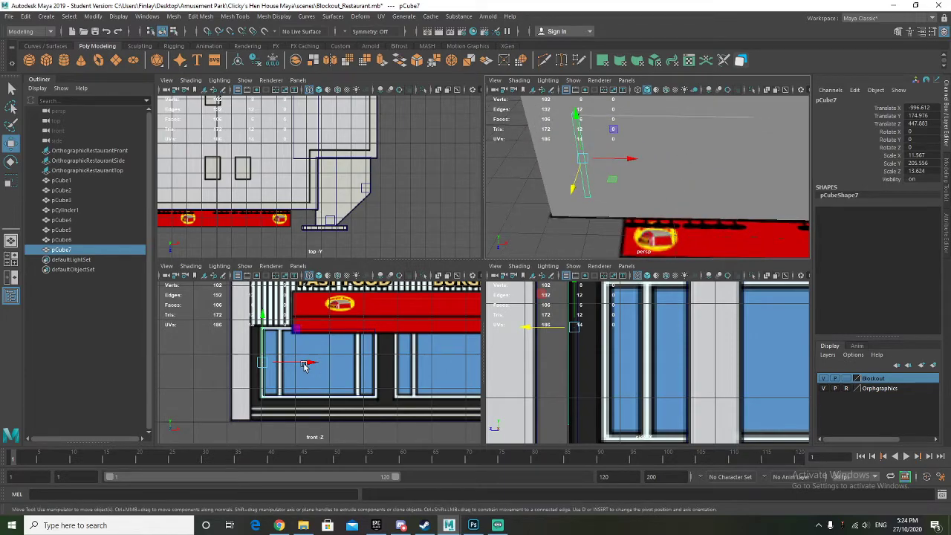
Duplicate the frame post and align the copy with the first inner mullion at Translate X -945.754
key("ctrl+d")
left_click_drag(303, 365, 317, 365)
key("f")
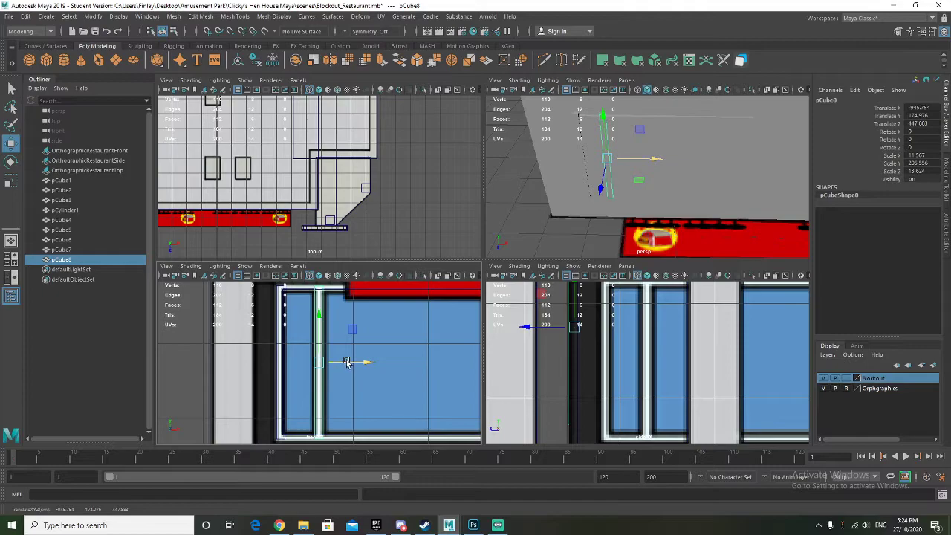
scroll(357, 359, "down", 5)
middle_click_drag(389, 351, 354, 350, "alt")
Duplicate the post for the second inner mullion and again for the window's far edge at Translate X -663.194
key("ctrl+d")
left_click_drag(328, 364, 381, 361)
scroll(379, 375, "up", 5)
key("ctrl+d")
left_click_drag(609, 182, 560, 176, "alt")
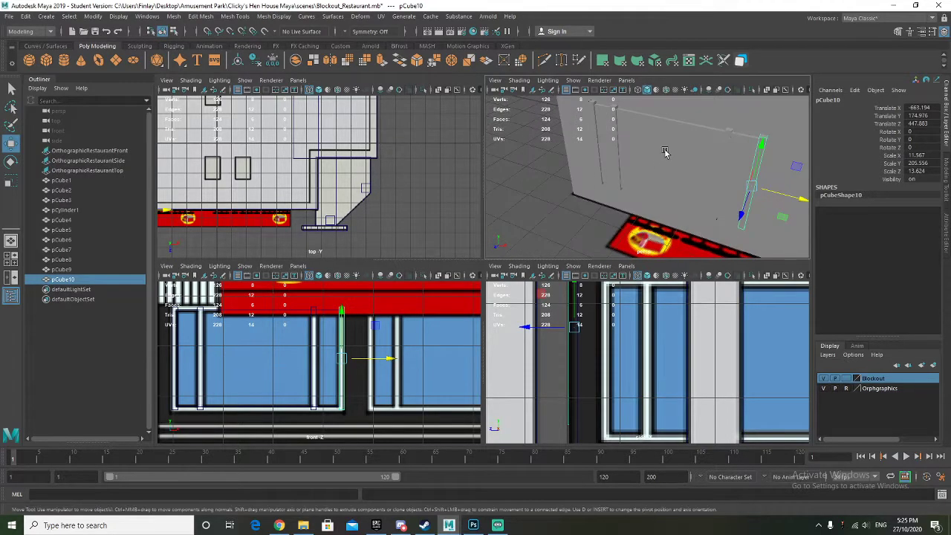
Duplicate the window pane and flatten the copy into a thin rail at the window's top edge
left_click(665, 153)
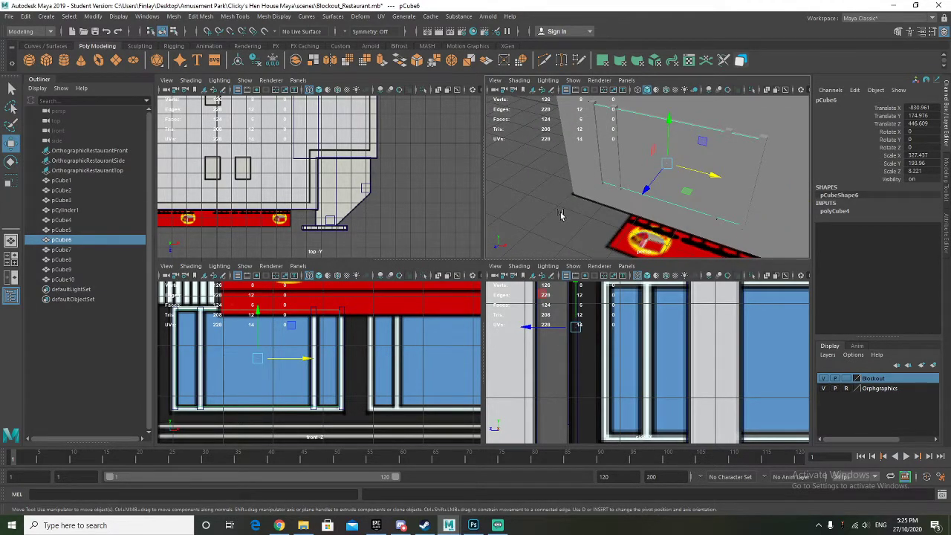
key("ctrl+d")
left_click_drag(257, 358, 264, 331)
key("r")
key("w")
left_click_drag(259, 296, 273, 290)
Fit the top rail to the frame with Scale Y 7.974, Scale Z 14.593, Translate Y 276.097 and Translate Z 449.137
right_click_drag(251, 317, 263, 346, "alt")
middle_click_drag(206, 293, 292, 356, "alt")
left_click_drag(305, 312, 307, 310)
key("r")
left_click_drag(307, 310, 307, 300)
left_click_drag(643, 163, 625, 107, "alt")
key("w")
key("r")
scroll(321, 358, "down", 3)
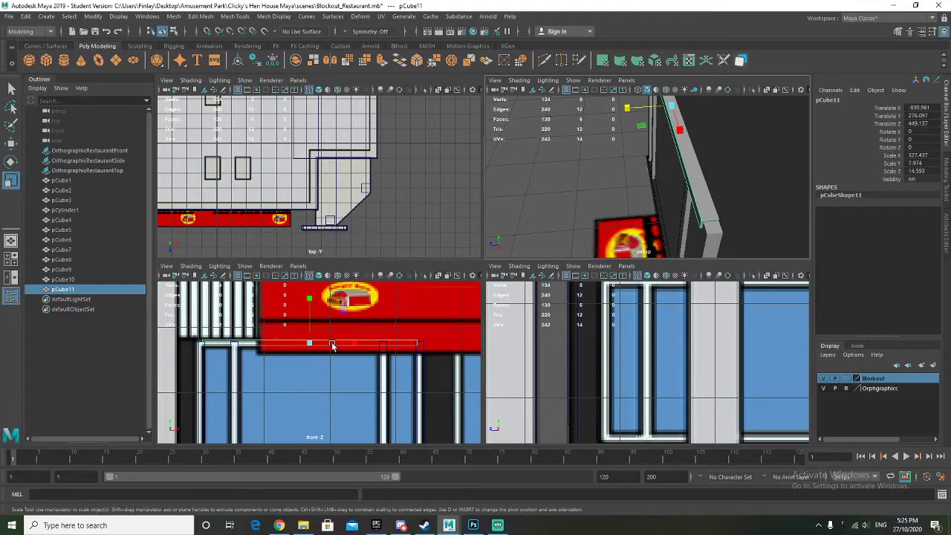
Widen the top rail to Scale X 349.266 so it spans the outer frame posts
left_click_drag(332, 345, 344, 347)
left_click_drag(628, 212, 650, 222, "alt")
middle_click_drag(300, 368, 294, 332, "alt")
scroll(293, 330, "down", 2)
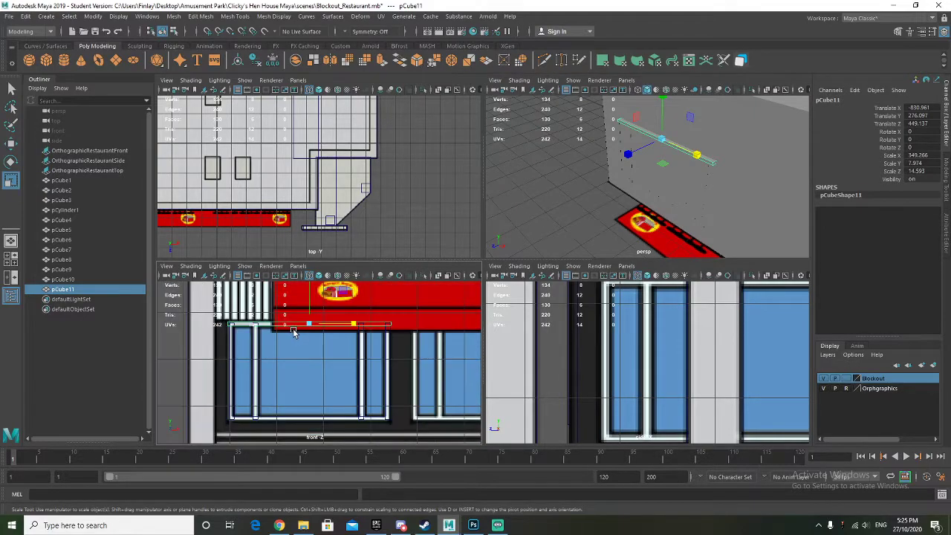
Duplicate the top rail and lower the copy to the window's bottom edge at Translate Y 73.028
key("ctrl+d")
key("w")
left_click_drag(311, 288, 318, 381)
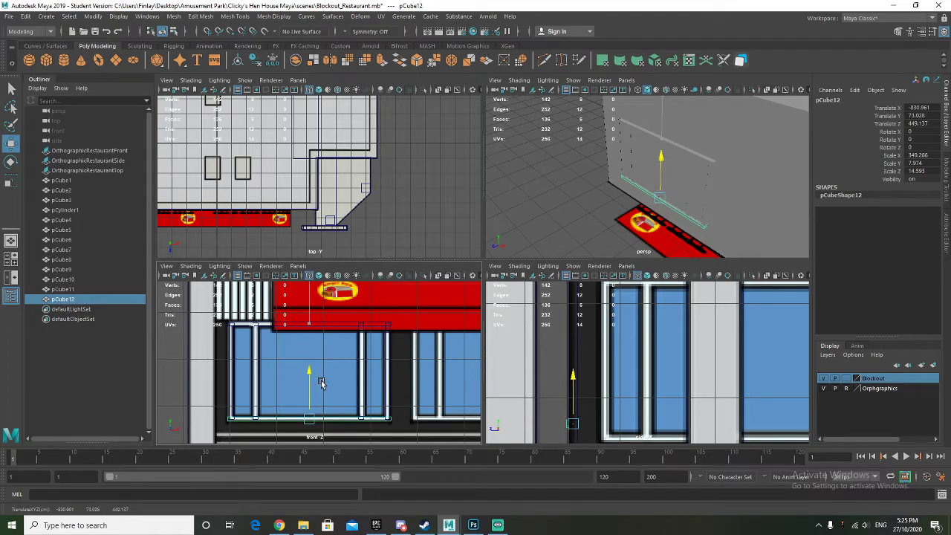
left_click_drag(598, 207, 664, 197, "alt")
scroll(314, 344, "down", 2)
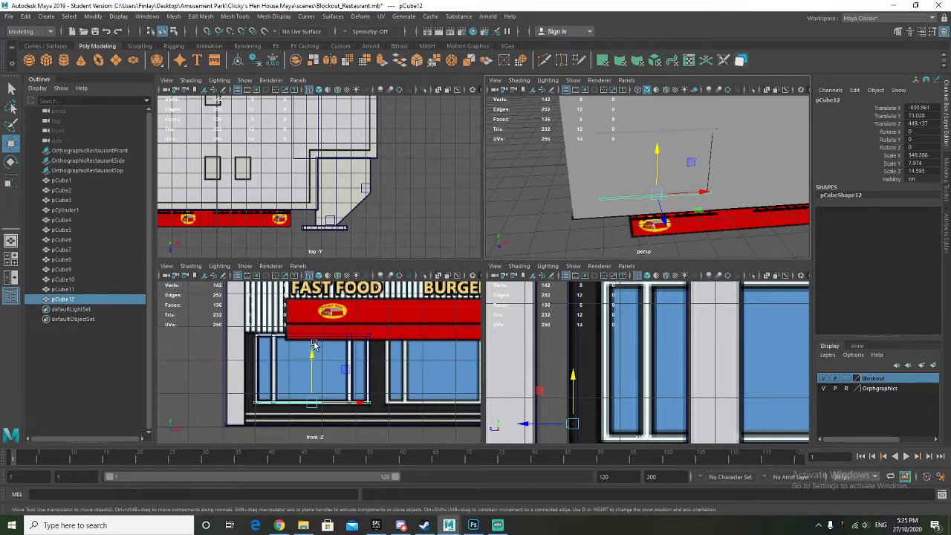
Select the window's glass pane pCube6 and assign it a new Lambert material
scroll(607, 218, "down", 4)
left_click_drag(686, 206, 608, 208, "alt")
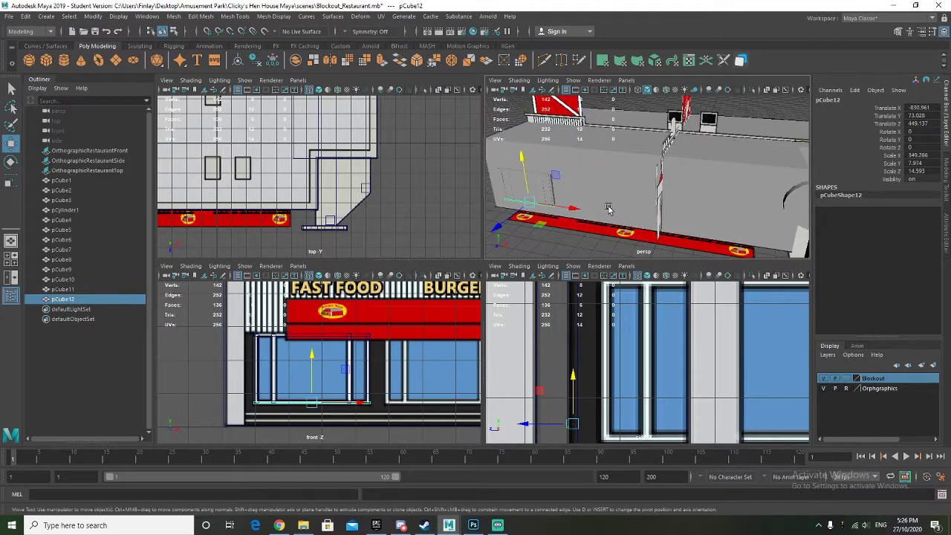
left_click_drag(623, 232, 691, 227, "alt")
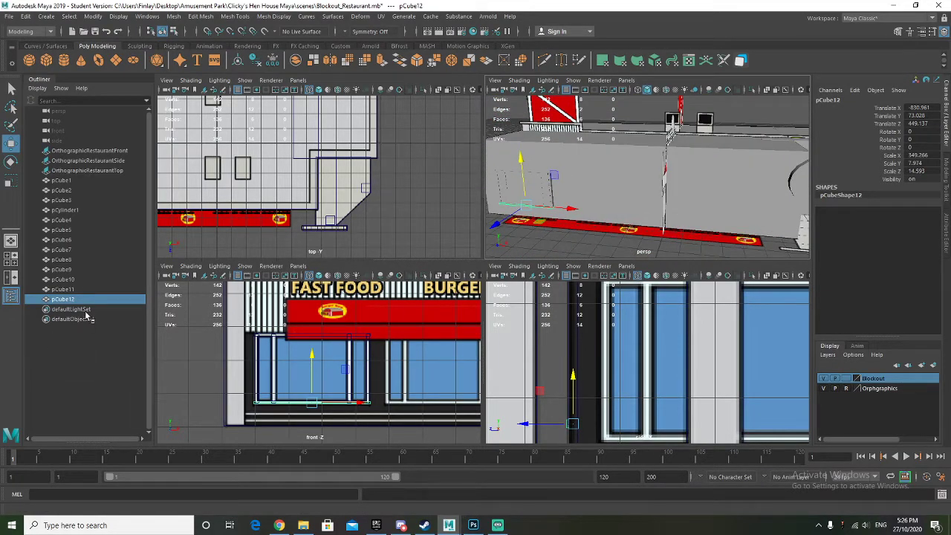
left_click(62, 259)
left_click(78, 243)
left_click(81, 250)
left_click(83, 239)
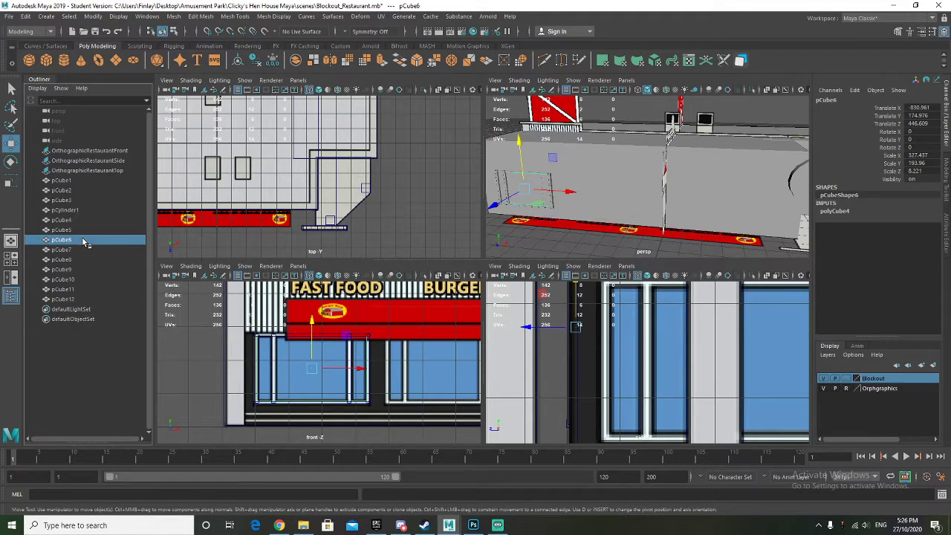
right_click_drag(295, 358, 324, 507)
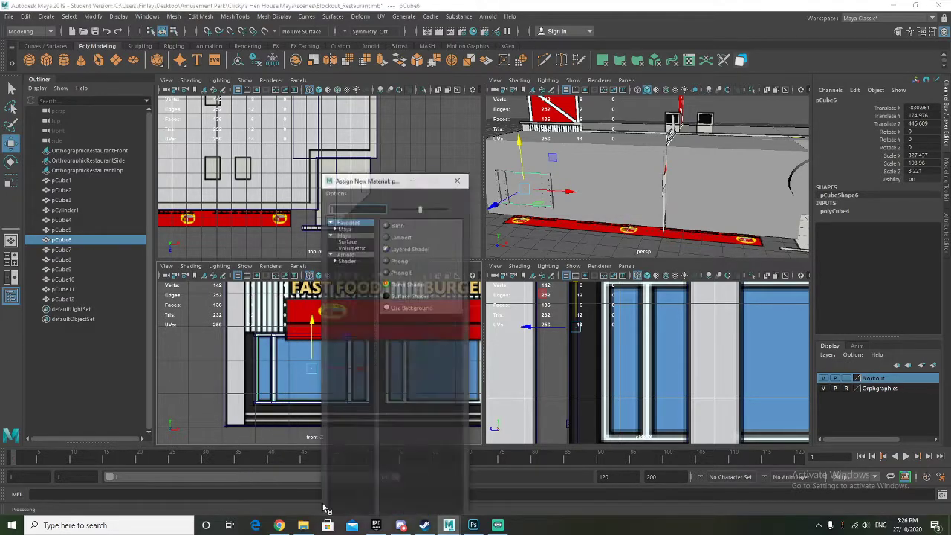
left_click(402, 237)
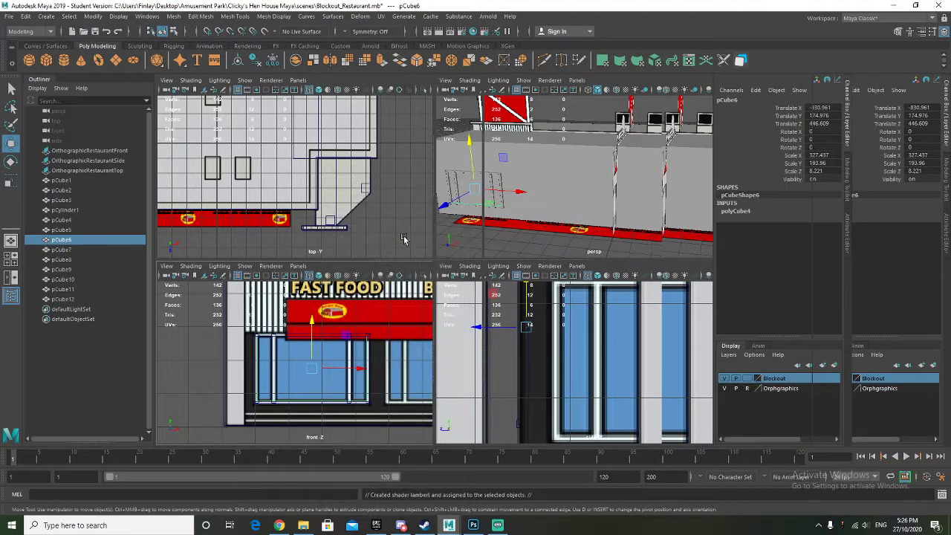
Switch to Photoshop, bring up ConceptRestaurant2D.psd, hide the HOT & COLD DRINKS copy layer and show the Top, Side, Front and Colours groups
left_click(469, 527)
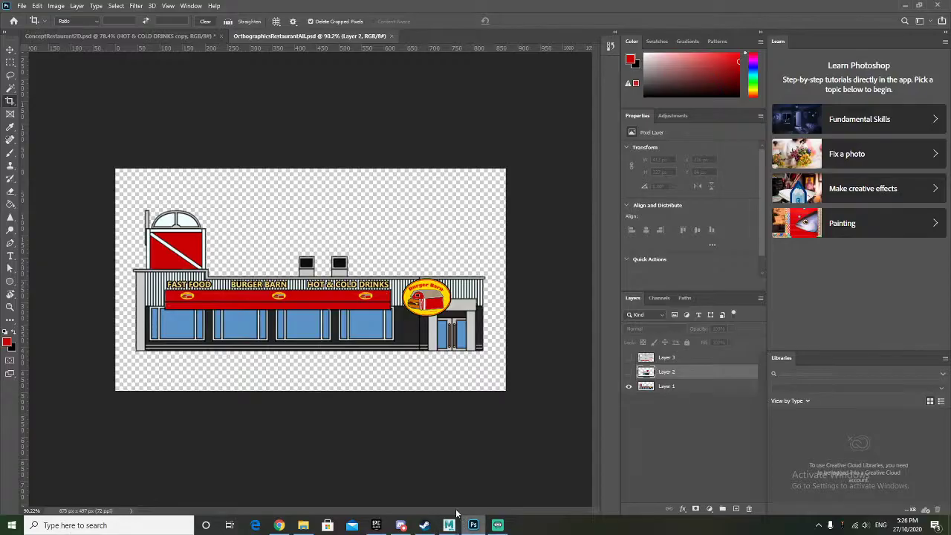
left_click(149, 37)
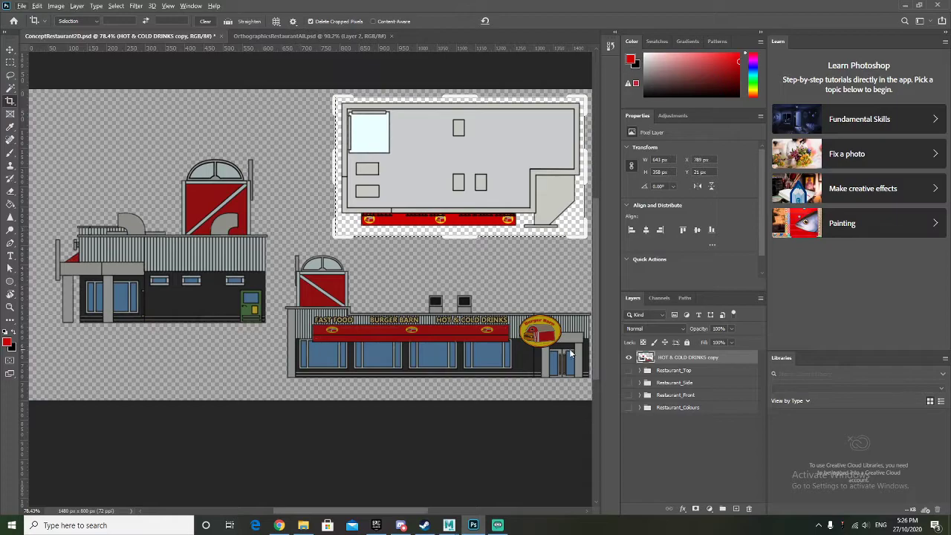
left_click(628, 357)
left_click(10, 63)
left_click(208, 219)
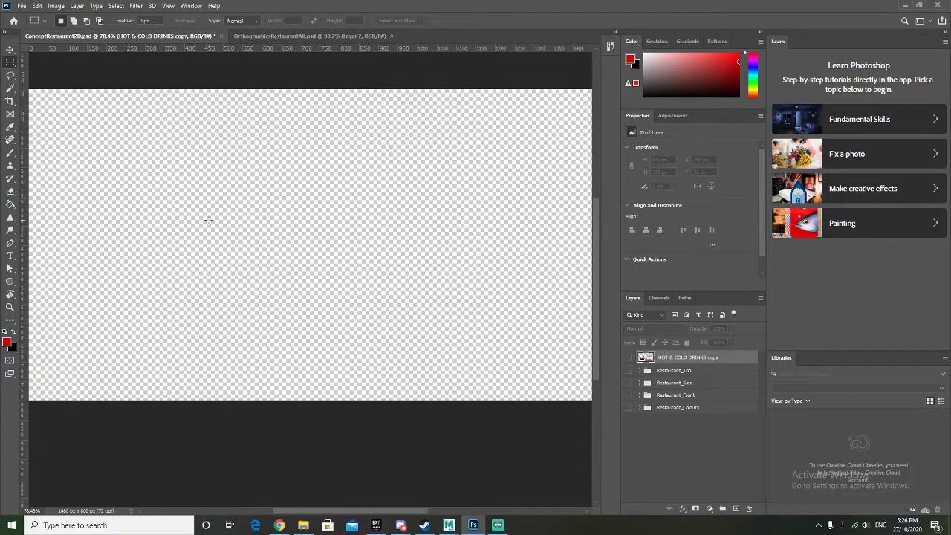
left_click(630, 370)
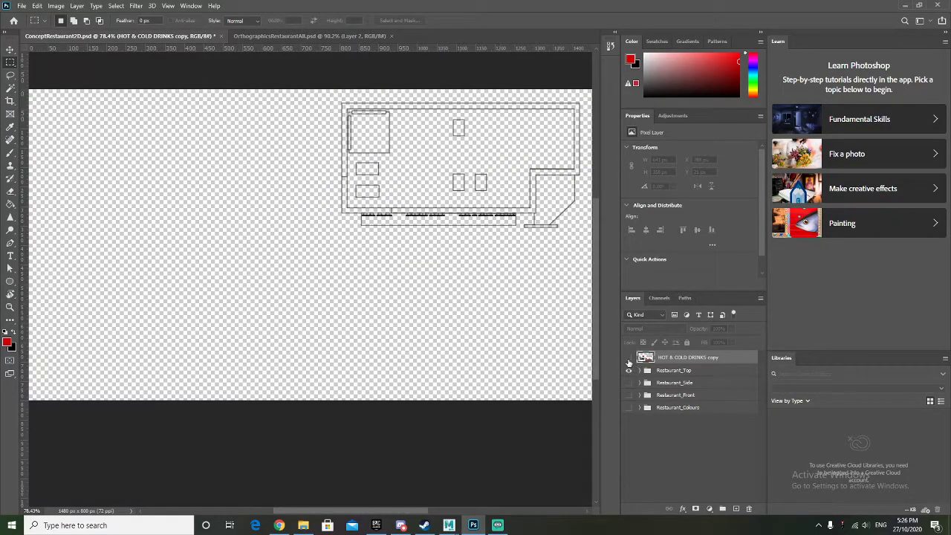
left_click(628, 358)
left_click_drag(628, 358, 629, 415)
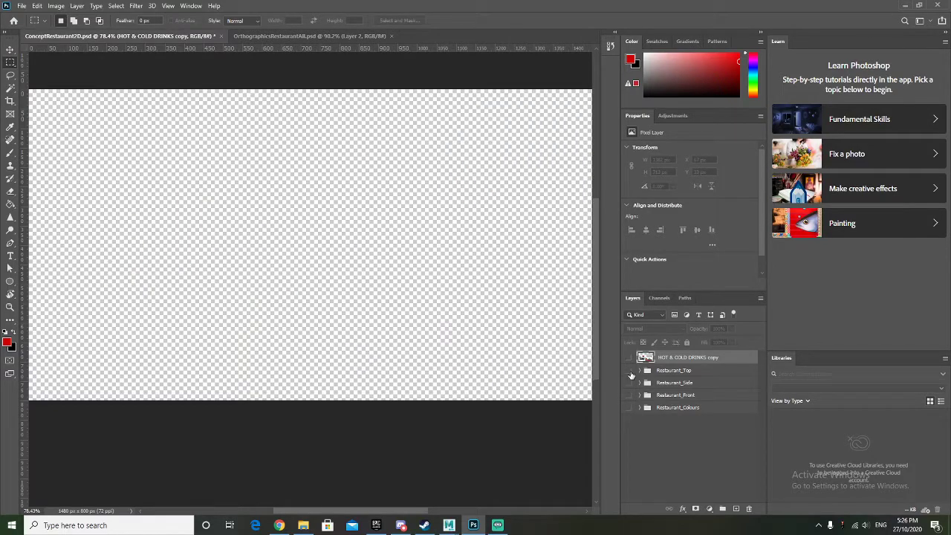
left_click_drag(630, 370, 630, 415)
Sample the blue of the side elevation's window glass with the Eyedropper and open the foreground colour's picker to read its values
scroll(156, 166, "up", 2, "alt")
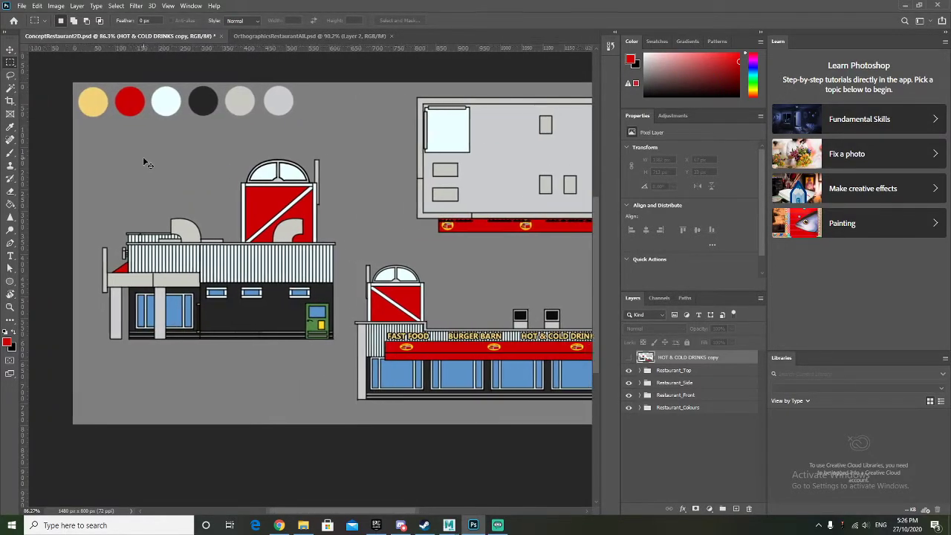
scroll(176, 245, "down", 2)
scroll(177, 301, "up", 7, "alt")
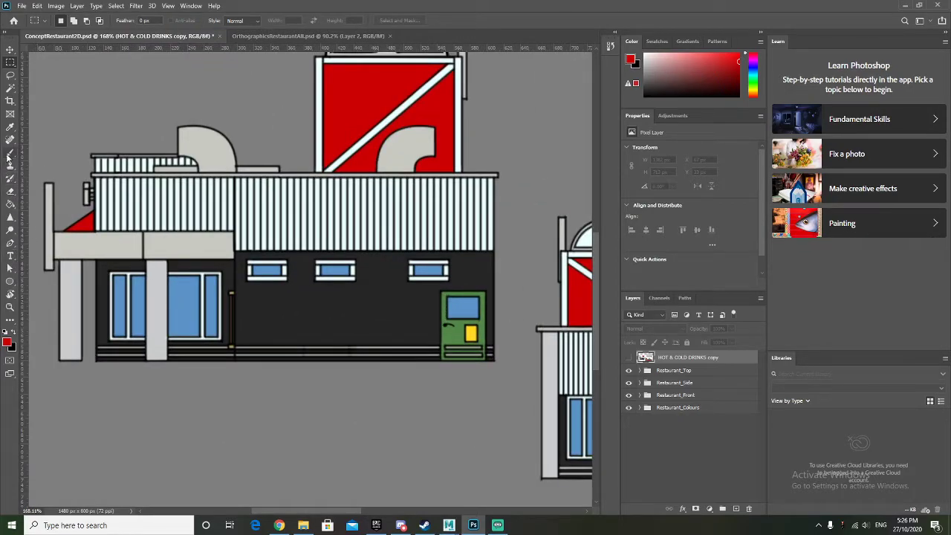
left_click(11, 126)
left_click(184, 297)
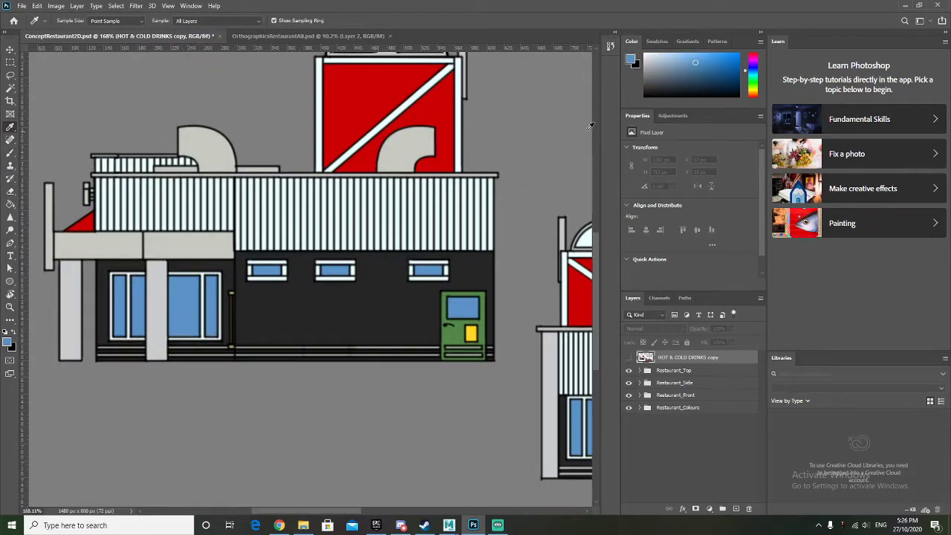
left_click(629, 59)
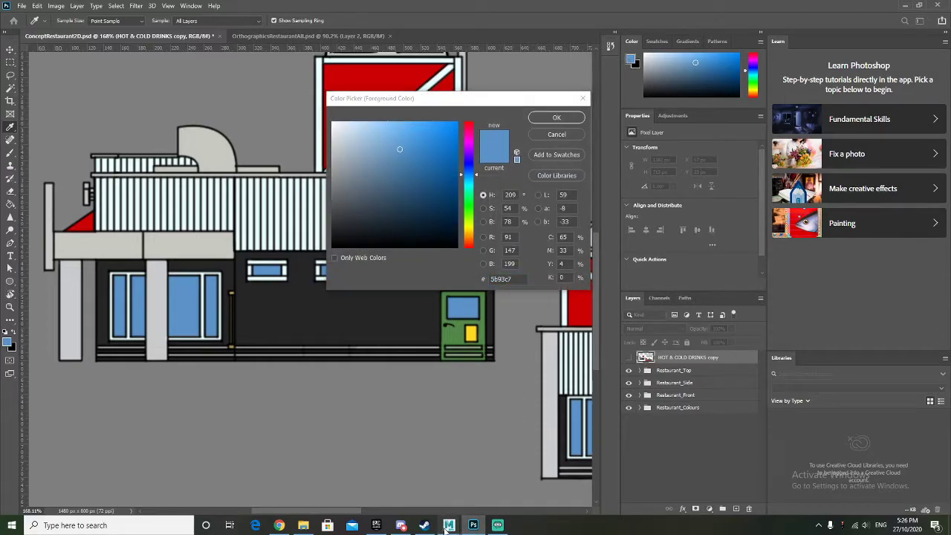
Switch back to Maya and rename pCube6's new Lambert material as Blockout_Window_MAT
mouse_move(449, 526)
left_click(506, 483)
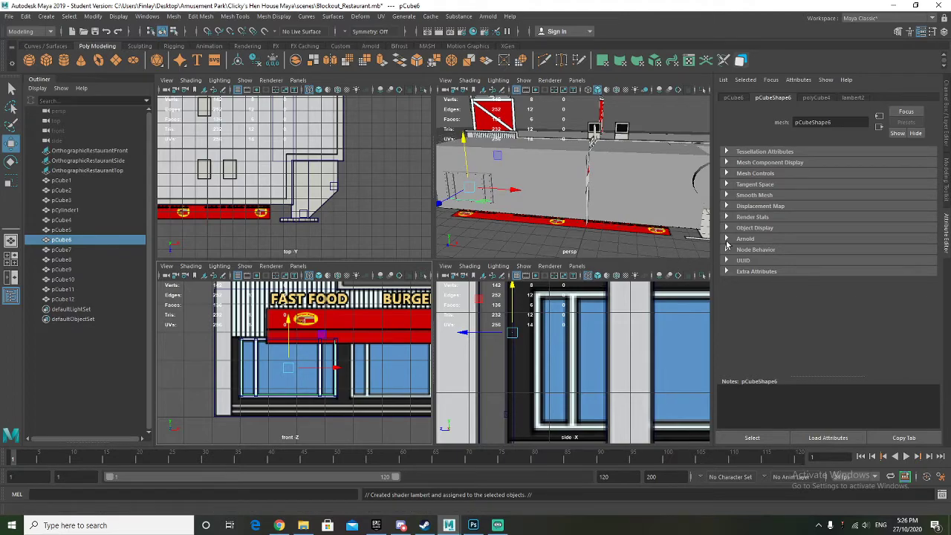
left_click(852, 97)
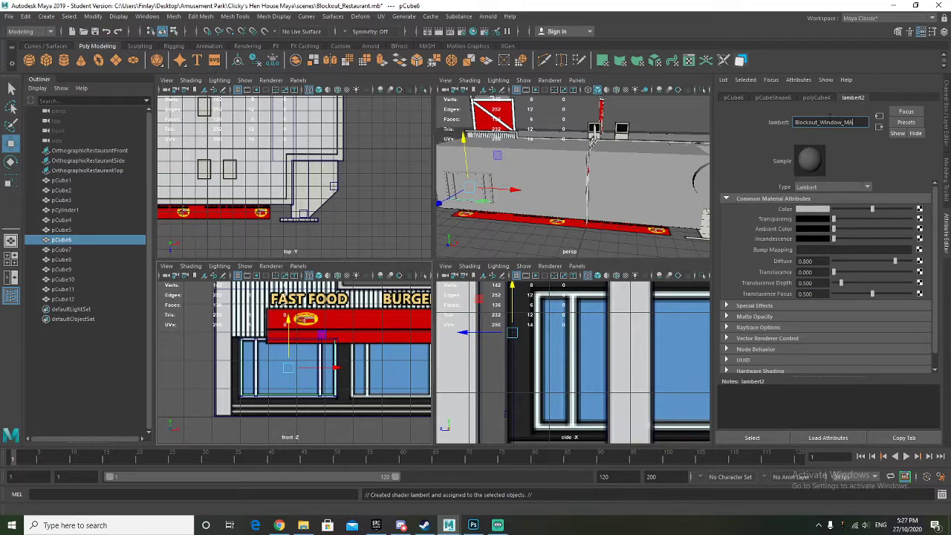
key("Return")
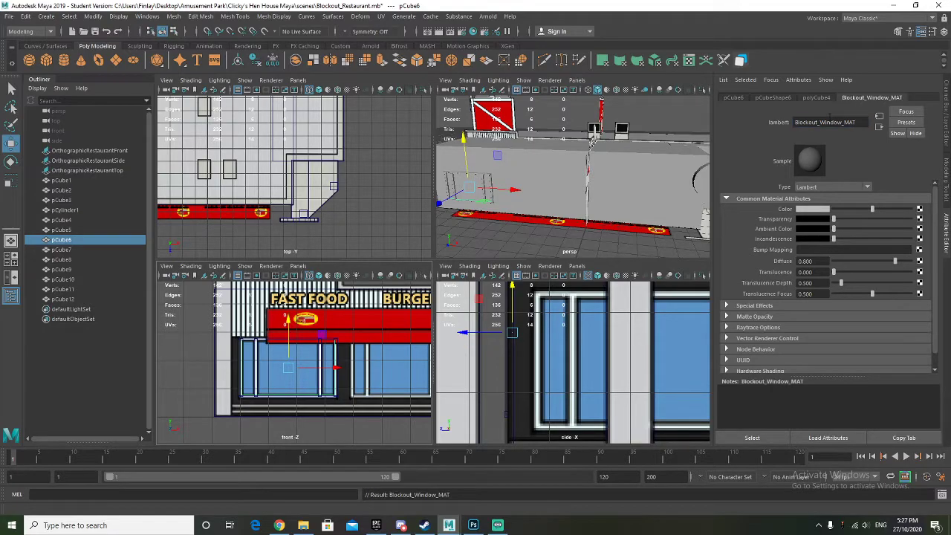
left_click(808, 210)
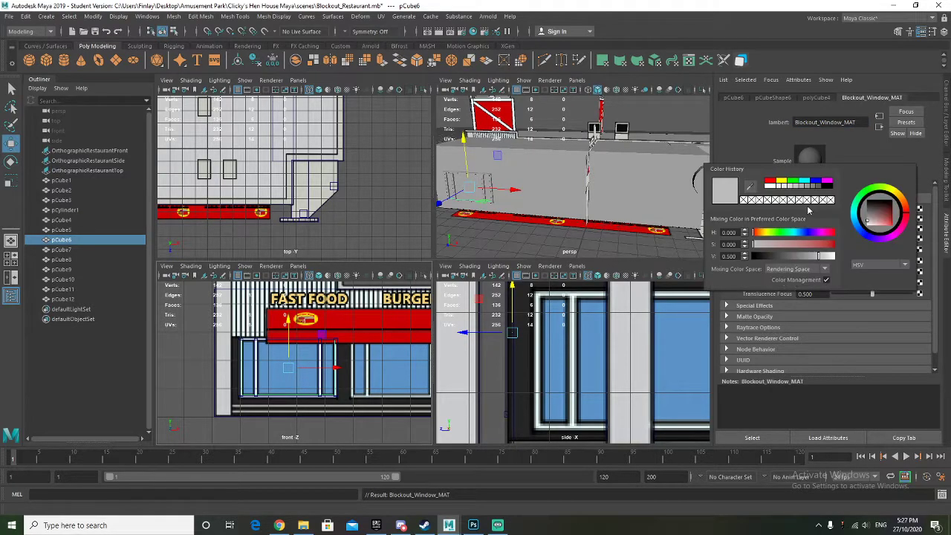
left_click(868, 265)
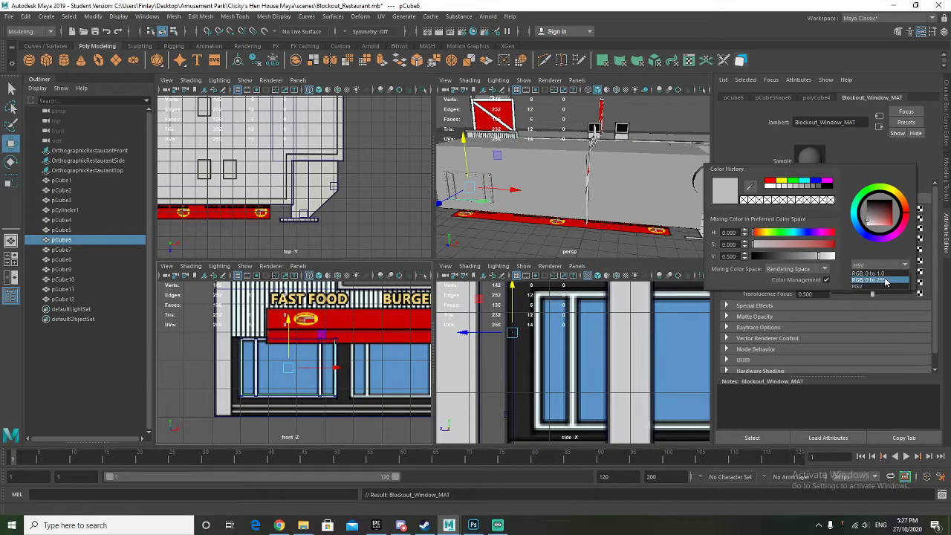
left_click(884, 280)
left_click(877, 266)
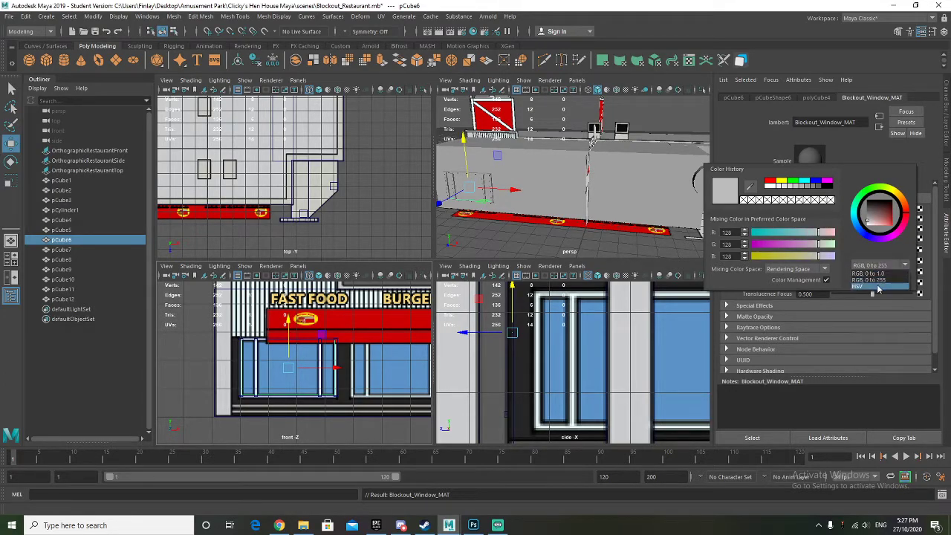
left_click(878, 289)
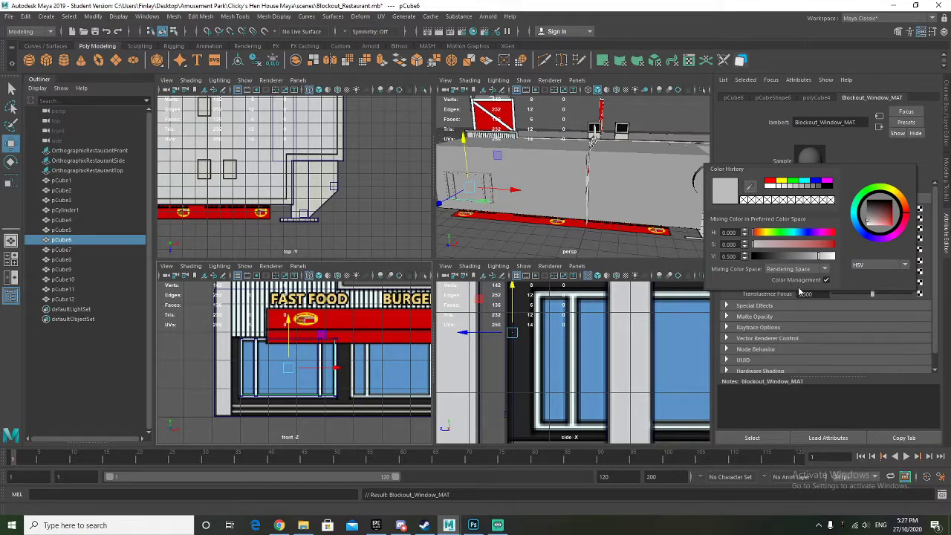
left_click(822, 270)
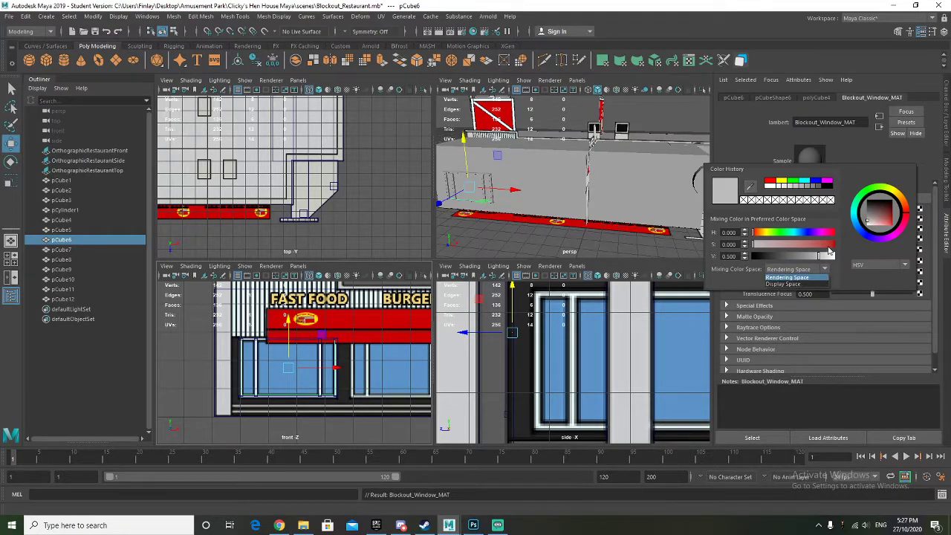
left_click(471, 526)
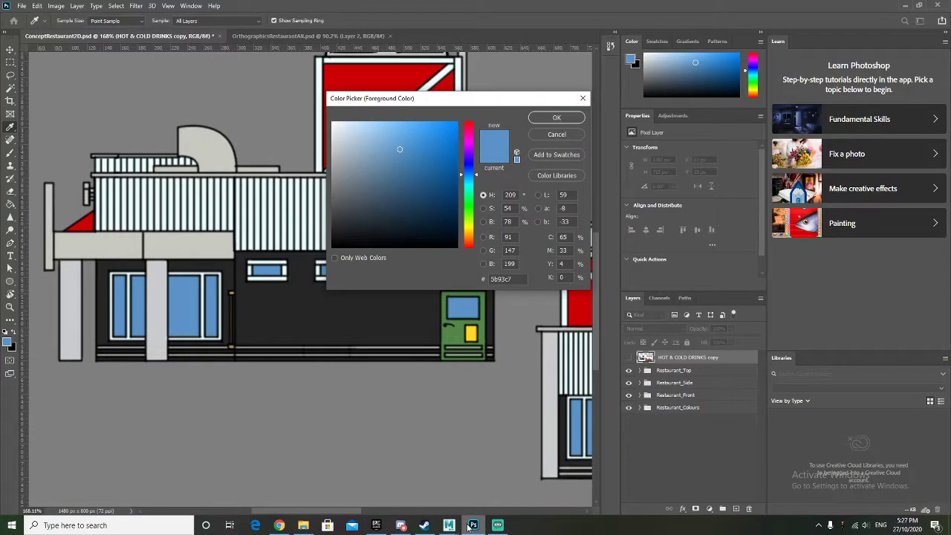
left_click(554, 134)
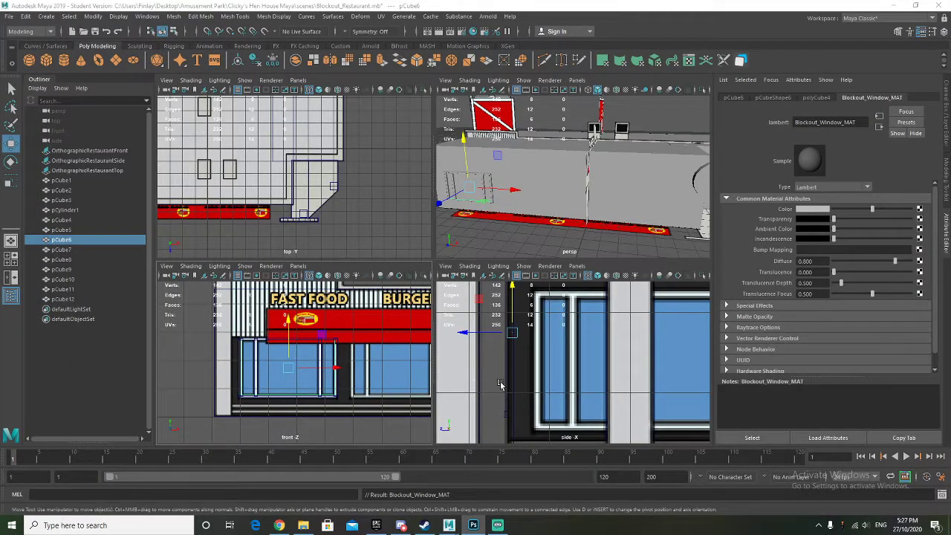
Set Blockout_Window_MAT's colour by sampling the blue window glass from the side view's image plane
left_click(816, 210)
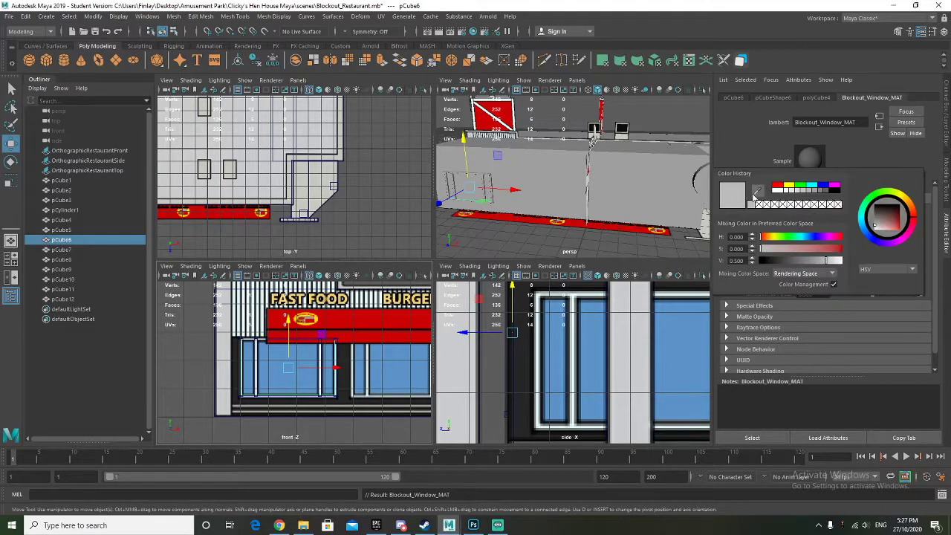
left_click(759, 191)
left_click(587, 347)
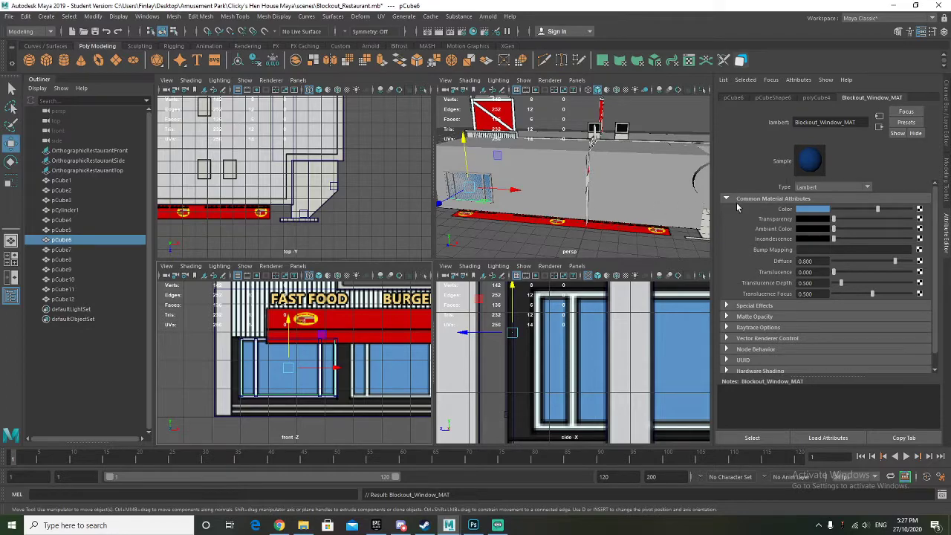
left_click_drag(496, 159, 523, 222, "alt")
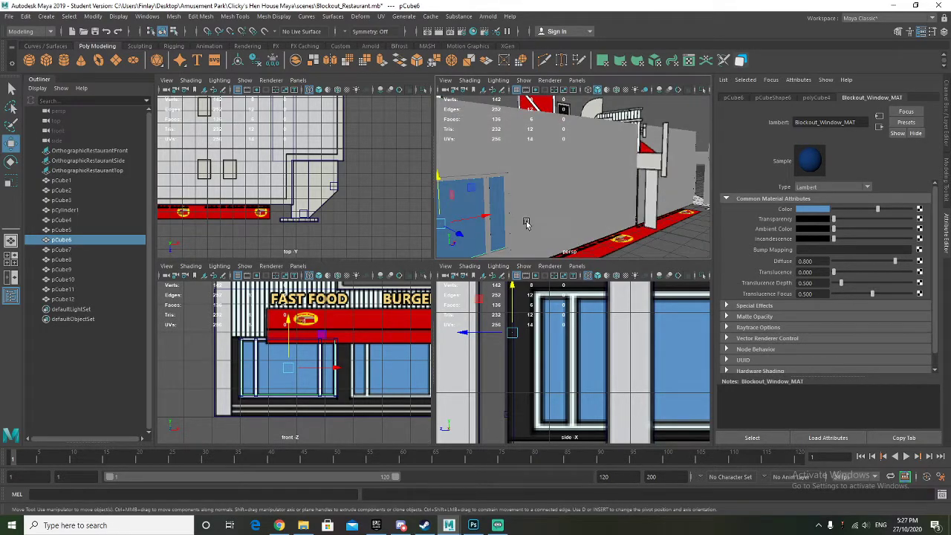
left_click(484, 216)
key("alt+Tab")
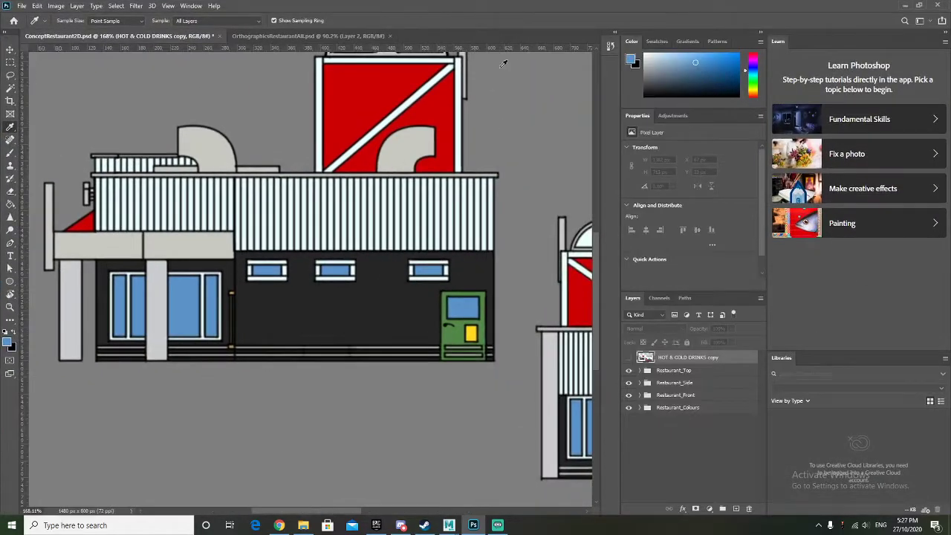
scroll(488, 178, "down", 1)
scroll(427, 171, "down", 3, "alt")
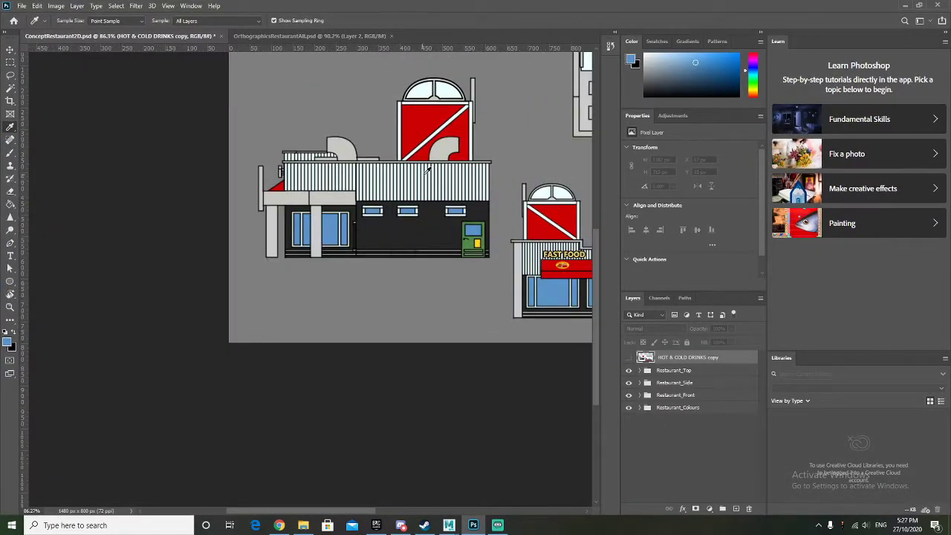
left_click(905, 5)
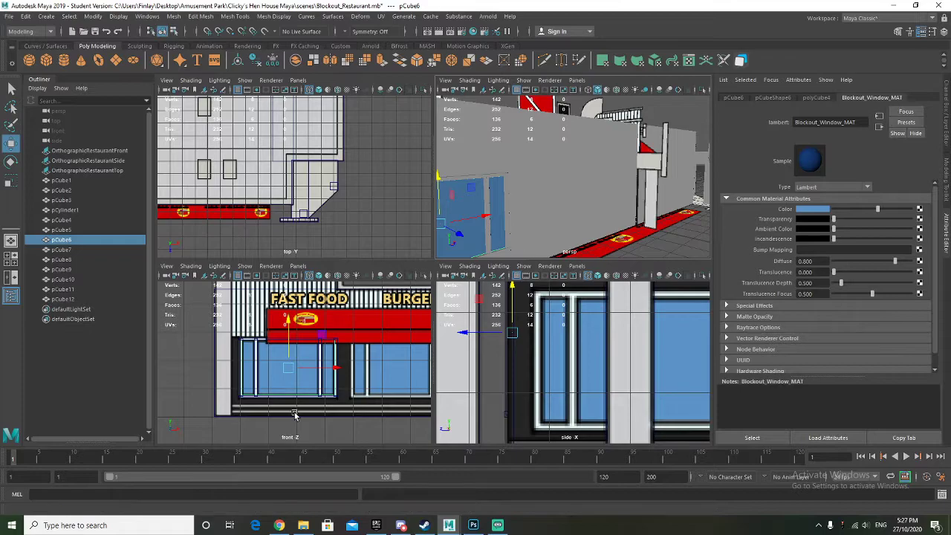
Select the window frame pieces pCube7 through pCube12 and assign them a new Lambert material
scroll(312, 408, "up", 2)
left_click(80, 257)
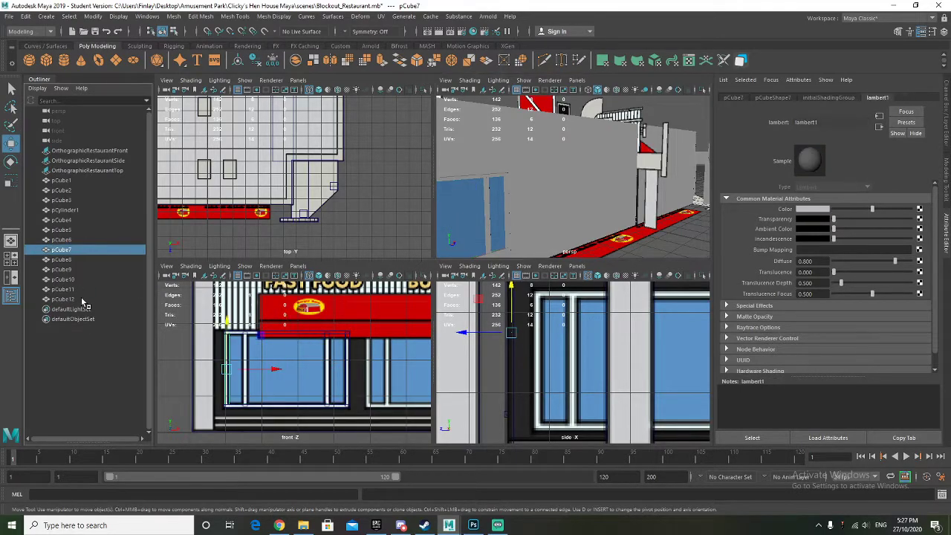
left_click(81, 299, "shift")
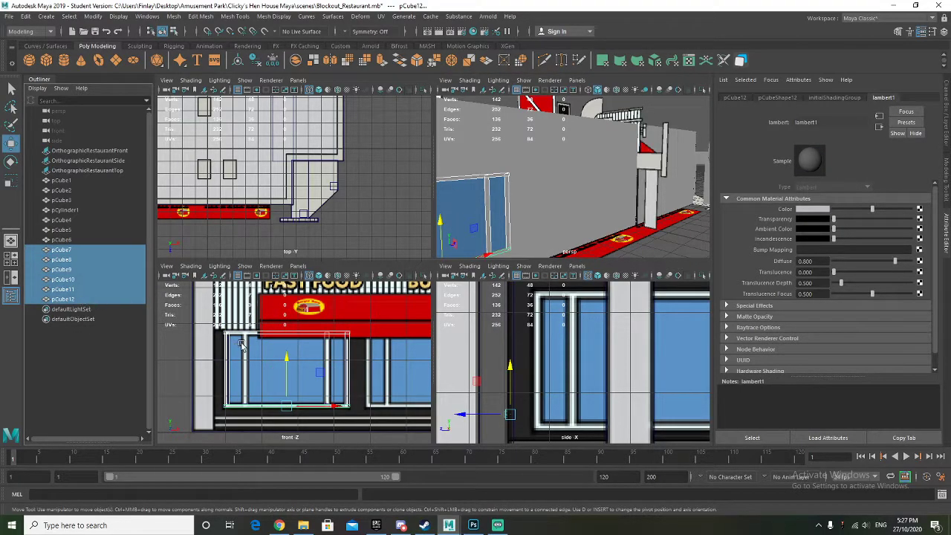
right_click_drag(242, 346, 257, 507)
left_click(401, 236)
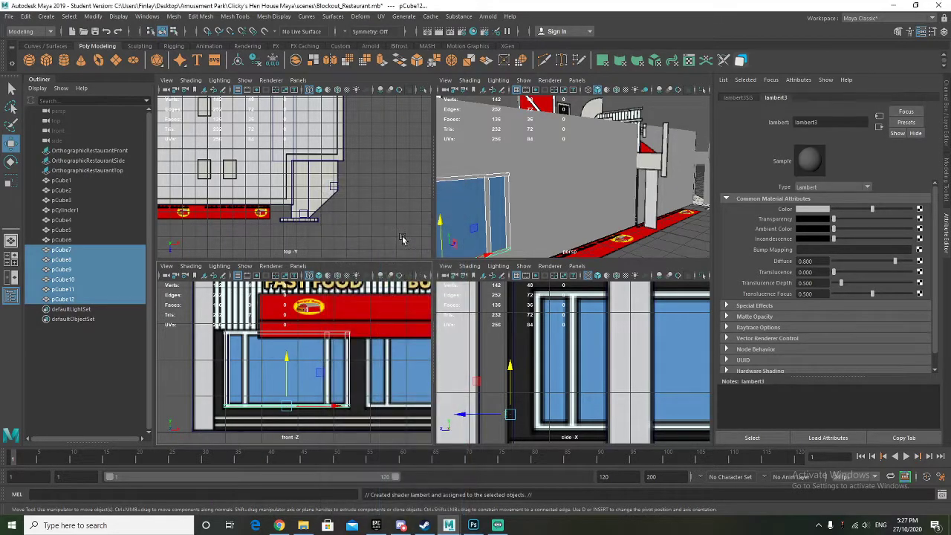
Rename the frame pieces' new Lambert material as Blockout_Wood_MAT
double_click(824, 122)
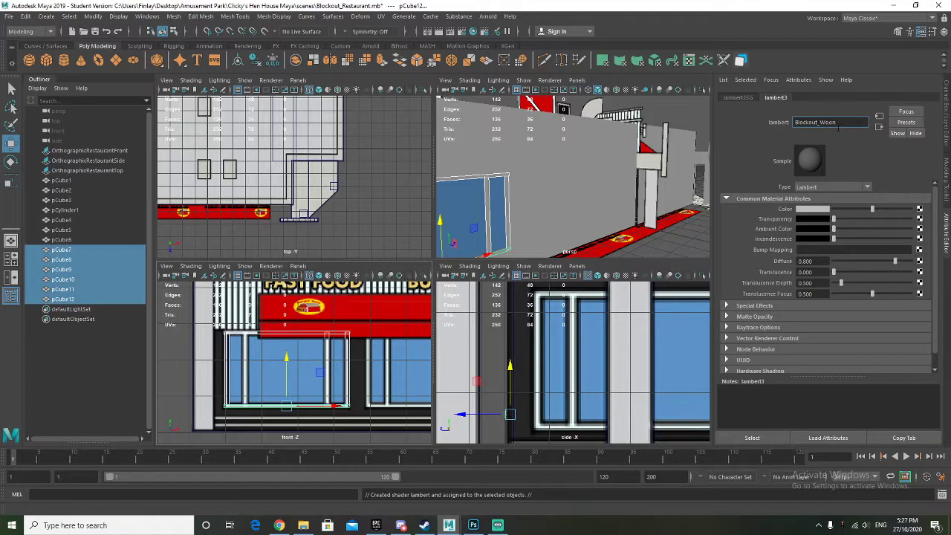
type("T")
key("Return")
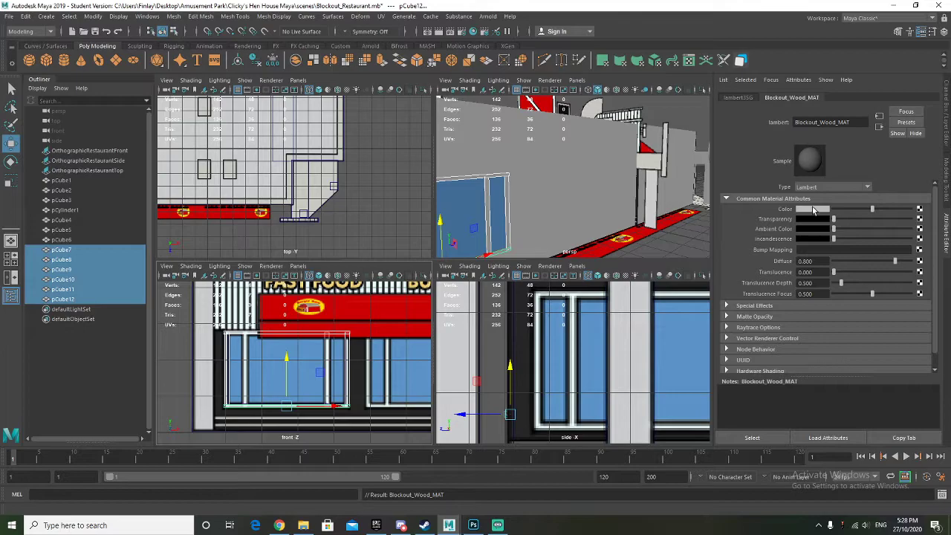
Set Blockout_Wood_MAT's colour by sampling a pale stripe of the corrugated wall from the front view's image plane
left_click(814, 210)
scroll(227, 334, "up", 6)
middle_click_drag(253, 297, 265, 356, "alt")
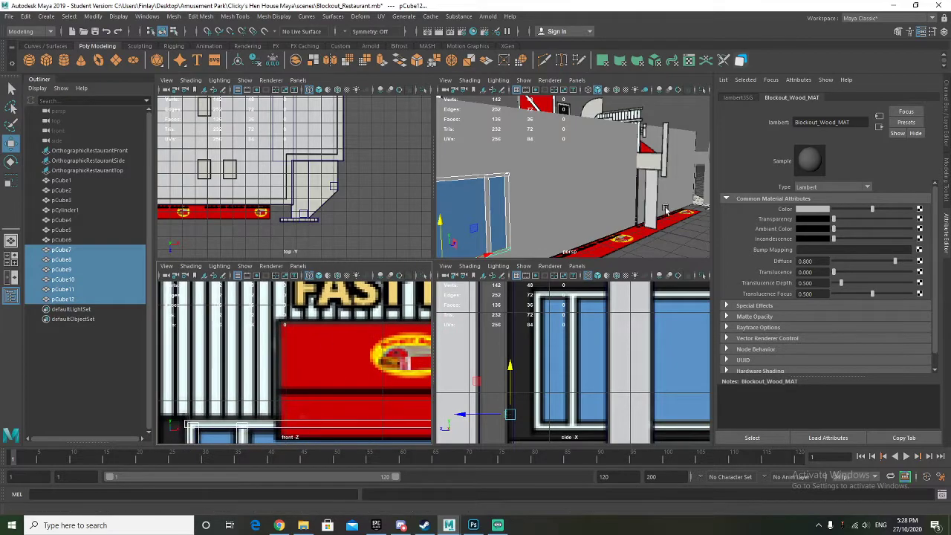
left_click(809, 211)
left_click(751, 189)
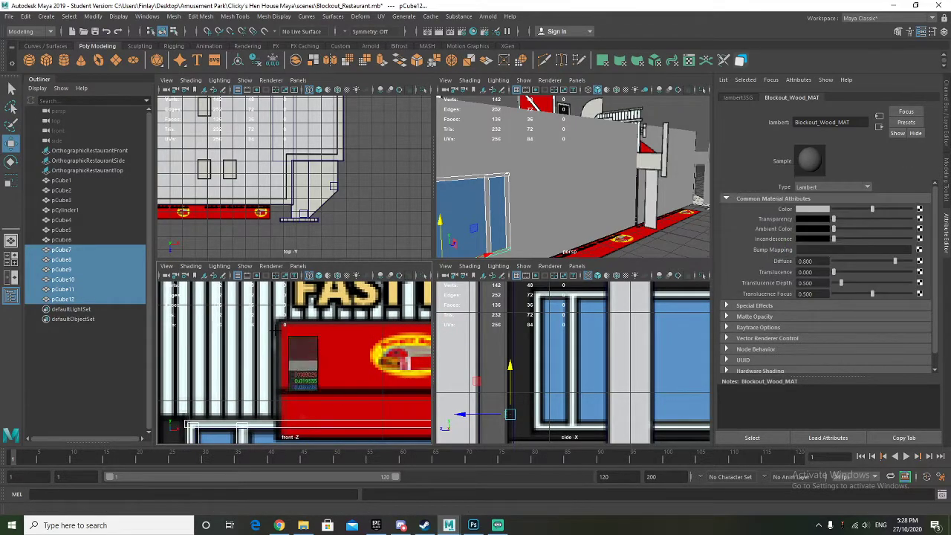
left_click(262, 335)
scroll(563, 221, "down", 5)
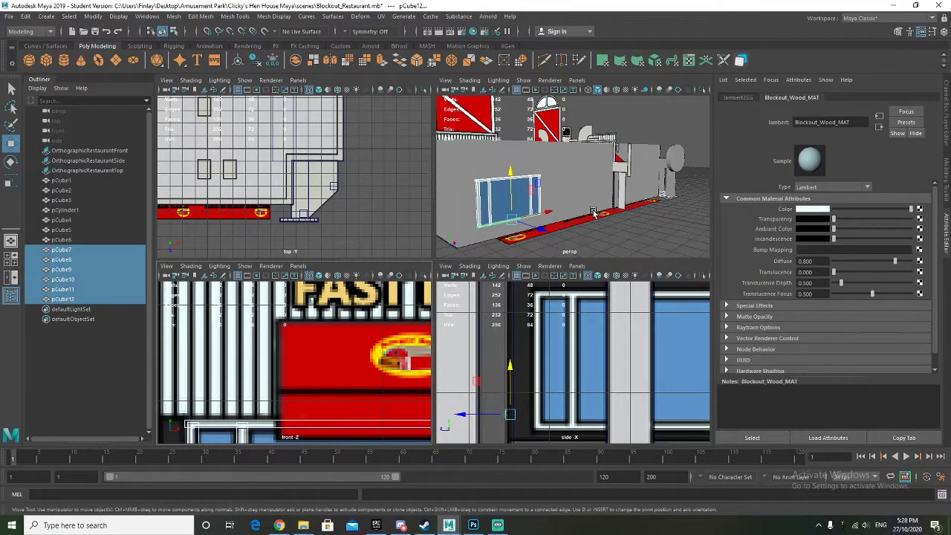
left_click_drag(576, 213, 540, 198, "alt")
scroll(541, 197, "down", 5)
scroll(350, 361, "down", 8)
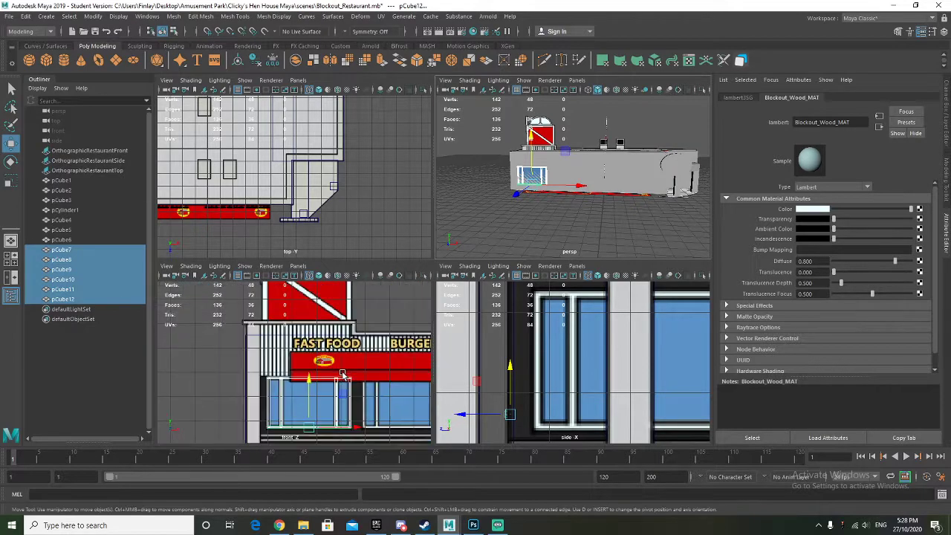
middle_click_drag(286, 341, 274, 332, "alt")
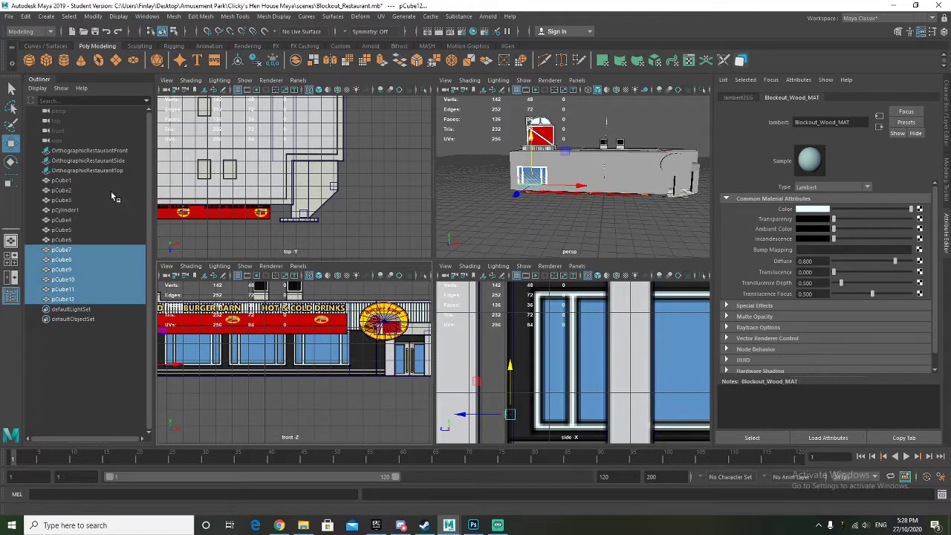
Shrink the heights of pCube1 and pCube2 and reposition them vertically to match the black wall section in the front reference
left_click(71, 180)
left_click(73, 191, "ctrl")
left_click_drag(526, 228, 459, 236, "alt")
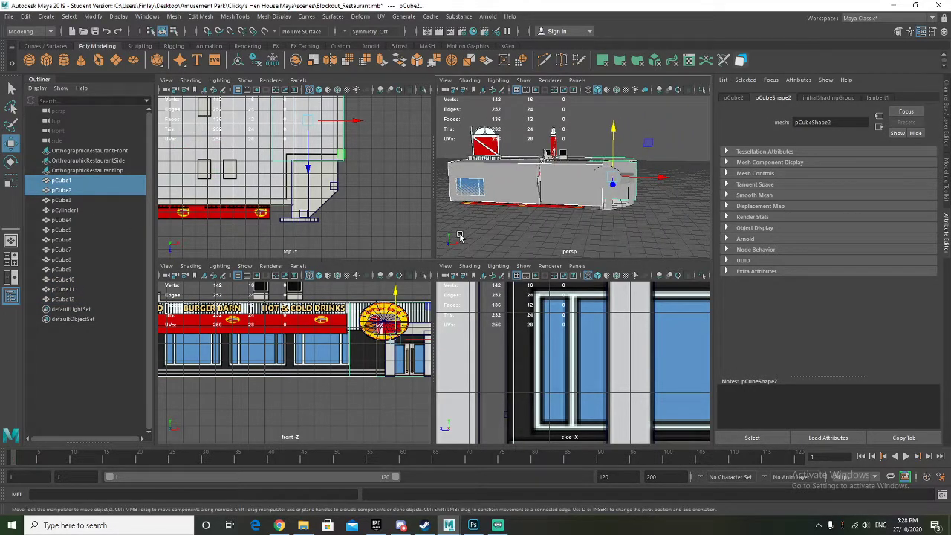
key("r")
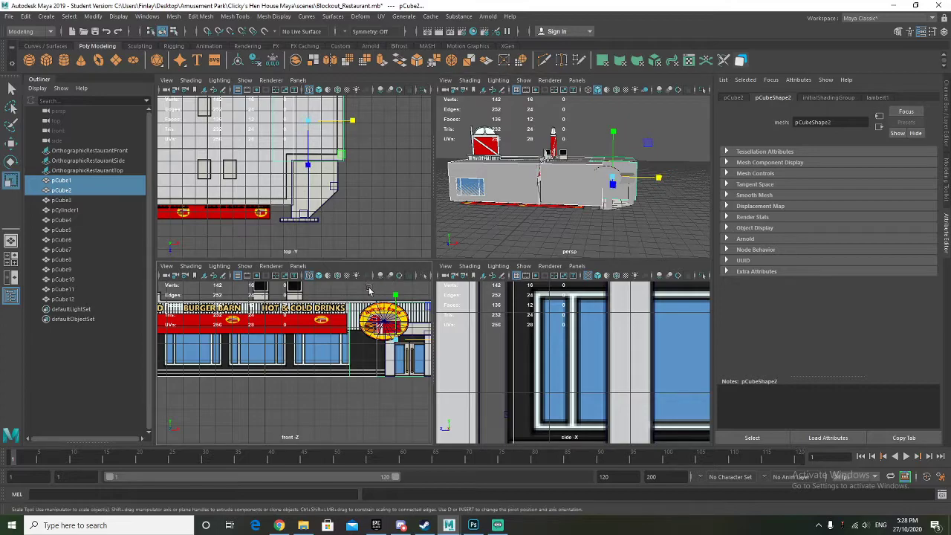
left_click_drag(613, 131, 613, 147)
key("w")
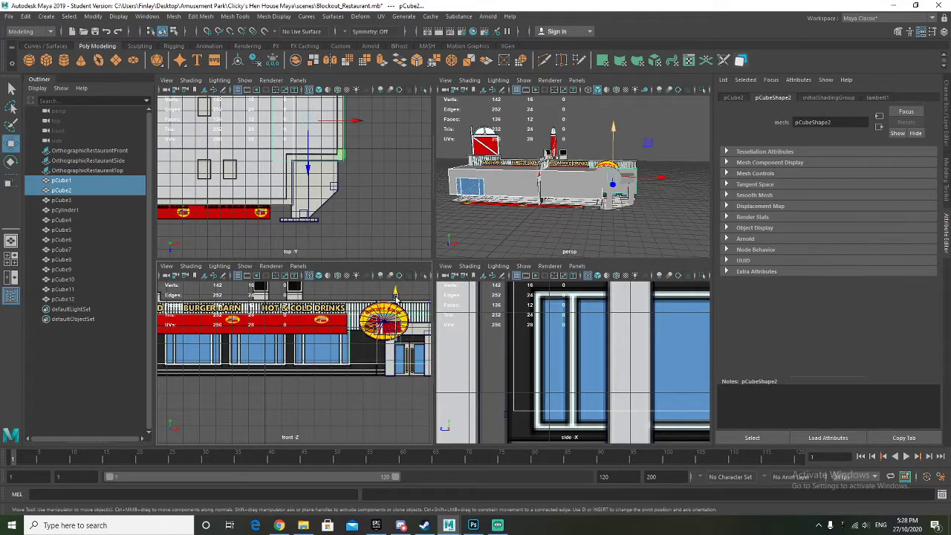
scroll(370, 351, "up", 3)
scroll(370, 351, "down", 3)
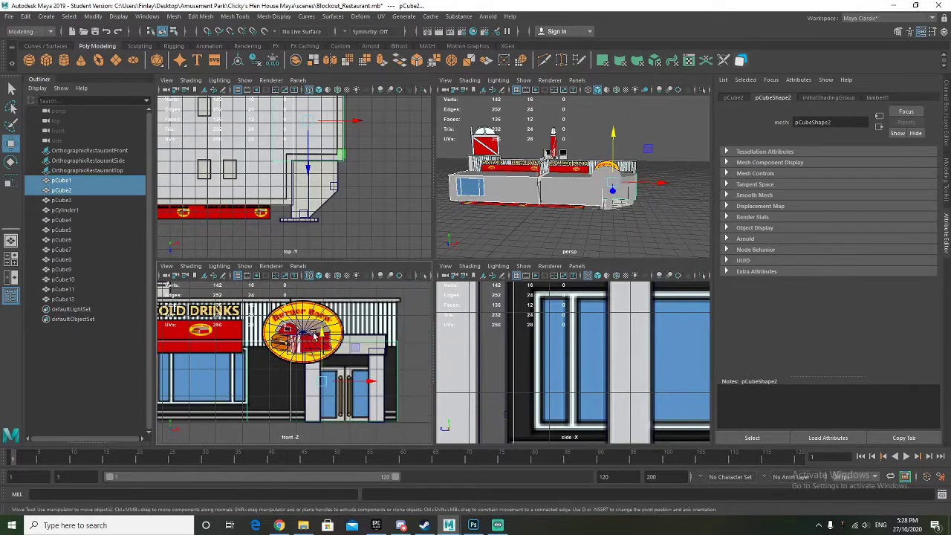
key("r")
left_click_drag(323, 339, 329, 341)
key("w")
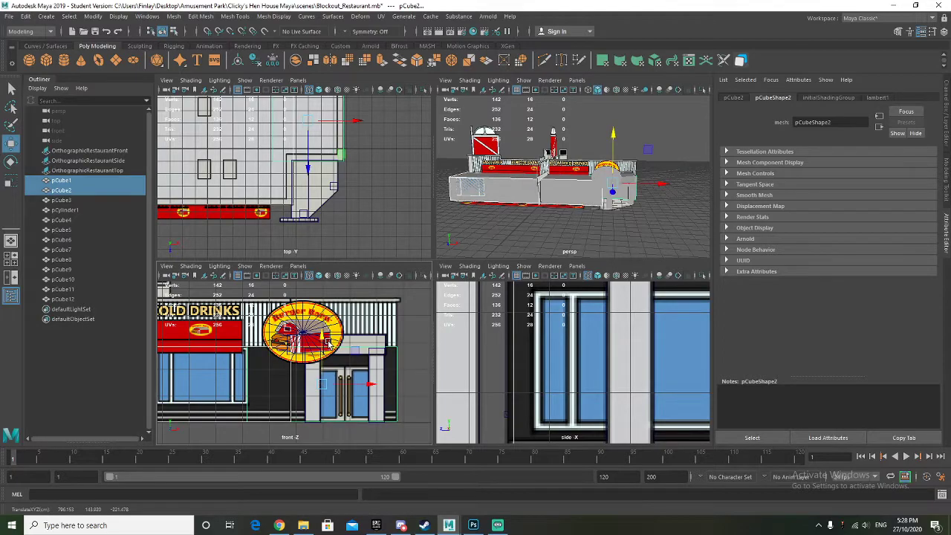
Assign a new Lambert material named Blockout_Tile_MAT to the two main building blocks
left_click_drag(483, 221, 483, 227, "alt")
right_click_drag(483, 227, 519, 220, "alt")
left_click_drag(520, 223, 503, 221, "alt")
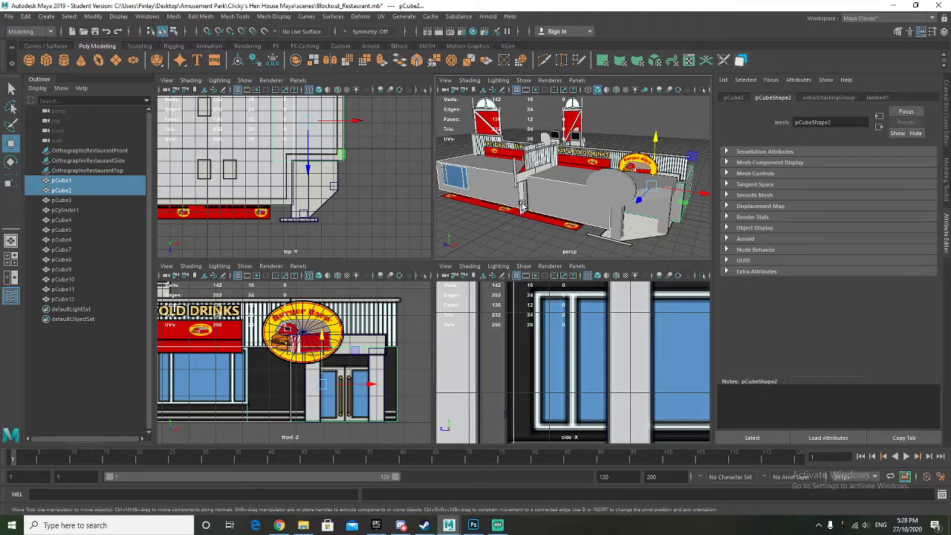
right_click_drag(545, 189, 565, 442)
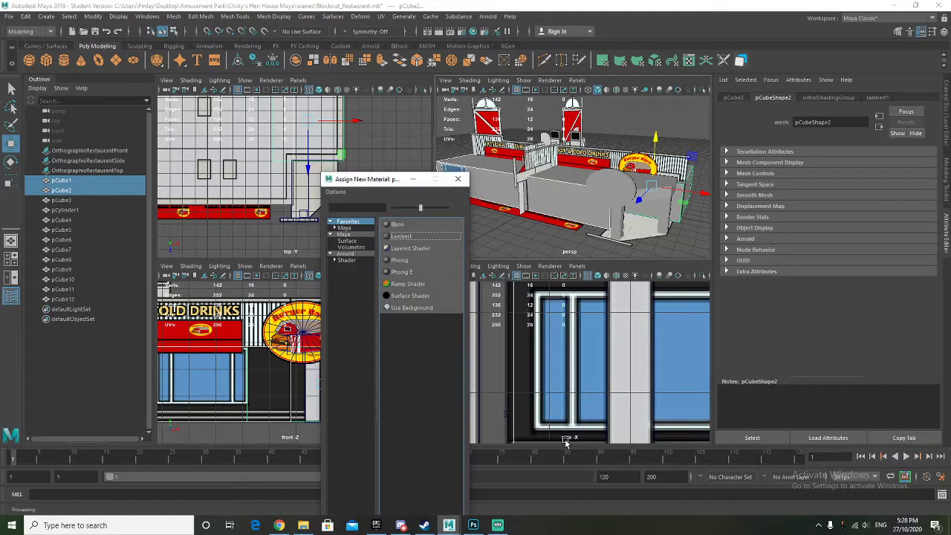
left_click(402, 237)
double_click(823, 122)
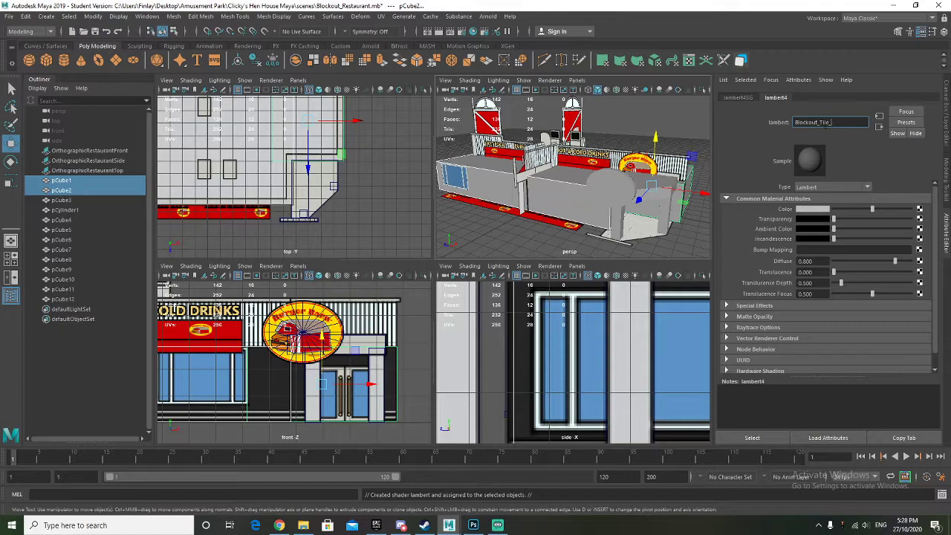
key("Return")
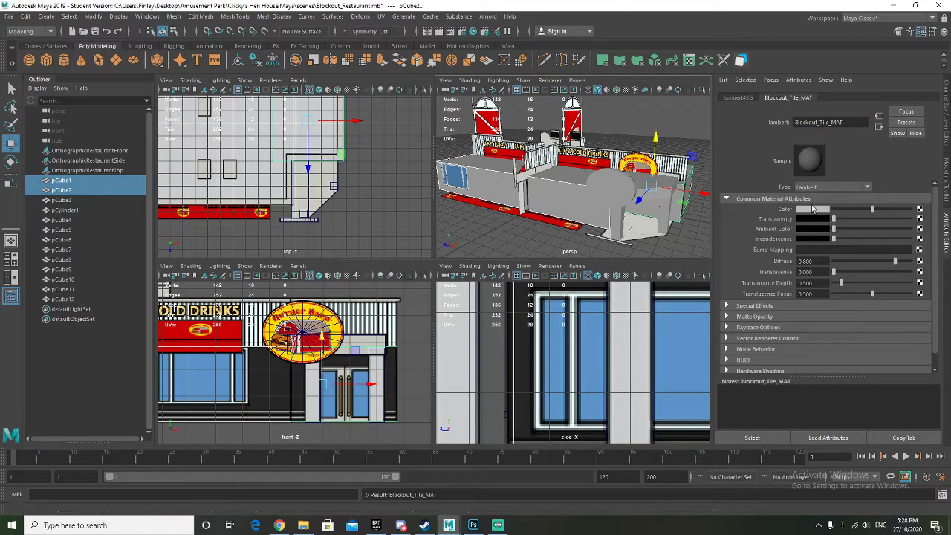
Set the colour of Blockout_Tile_MAT by sampling the near-black wall in the side reference image with the eyedropper
left_click(815, 211)
left_click(816, 212)
left_click(748, 188)
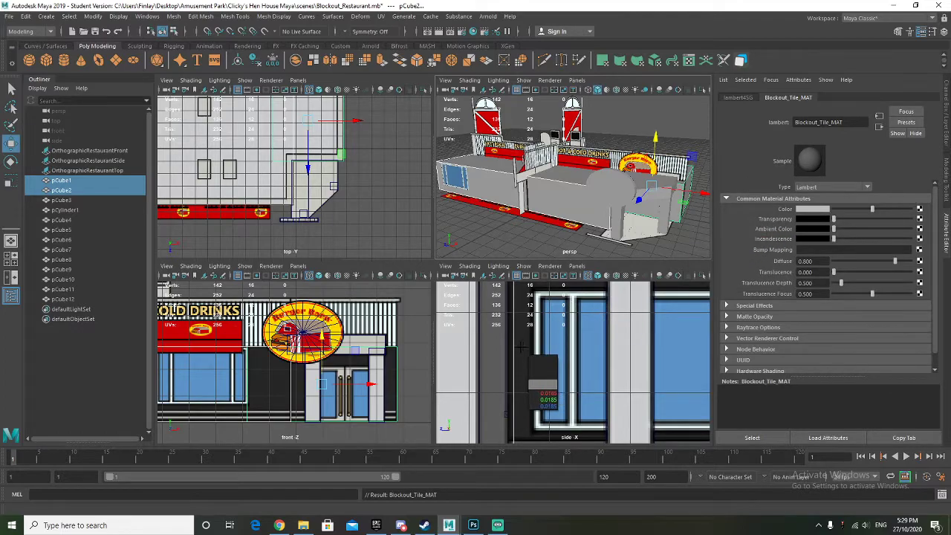
left_click_drag(539, 190, 508, 216, "alt")
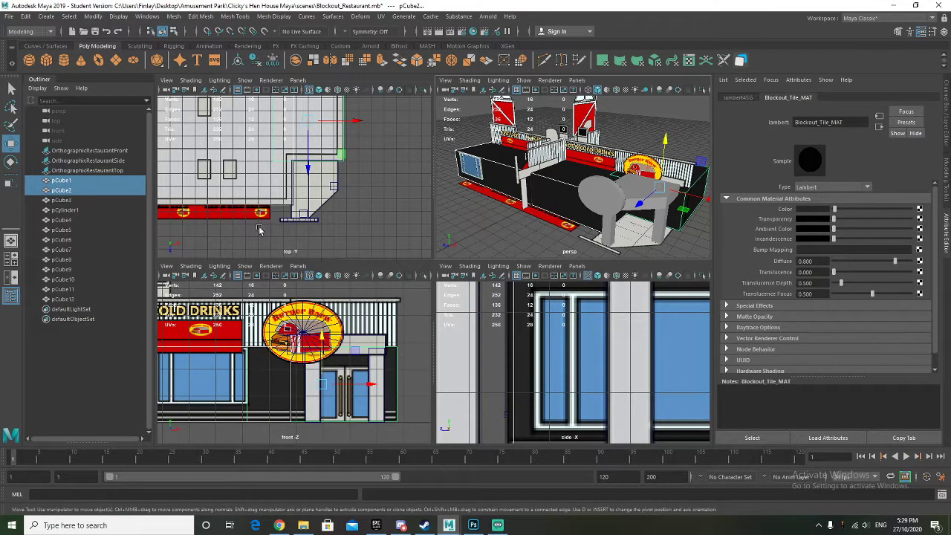
Duplicate pCube1 and pCube2 and raise the copies above the black walls
key("q")
left_click(538, 198)
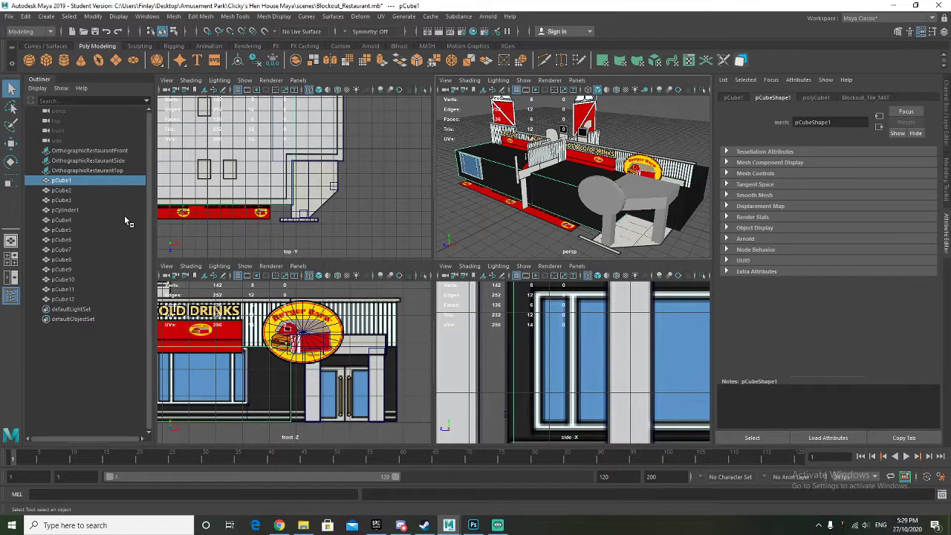
left_click(104, 191, "ctrl")
key("ctrl+d")
key("w")
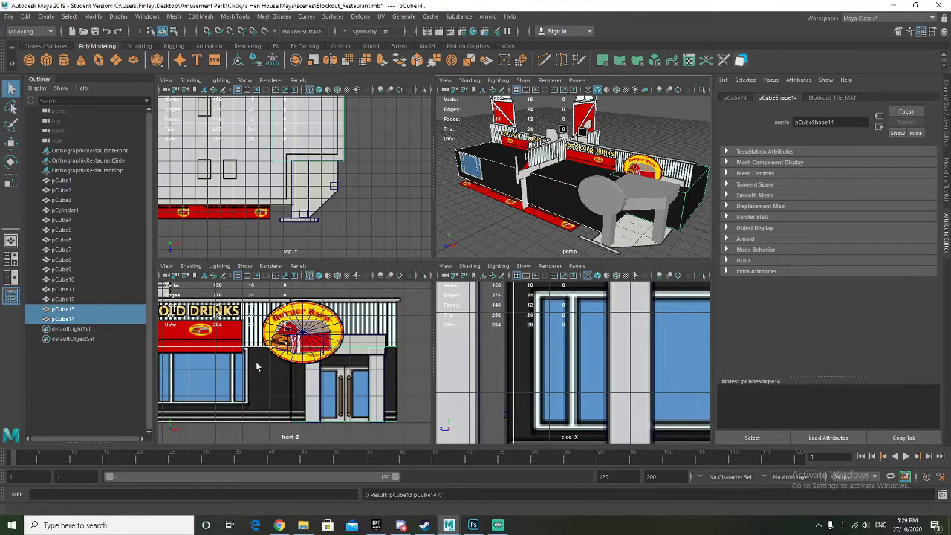
scroll(311, 355, "down", 3)
left_click_drag(312, 332, 314, 308)
Scale and move the duplicated blocks vertically to fit the striped signboard band in the front reference
key("r")
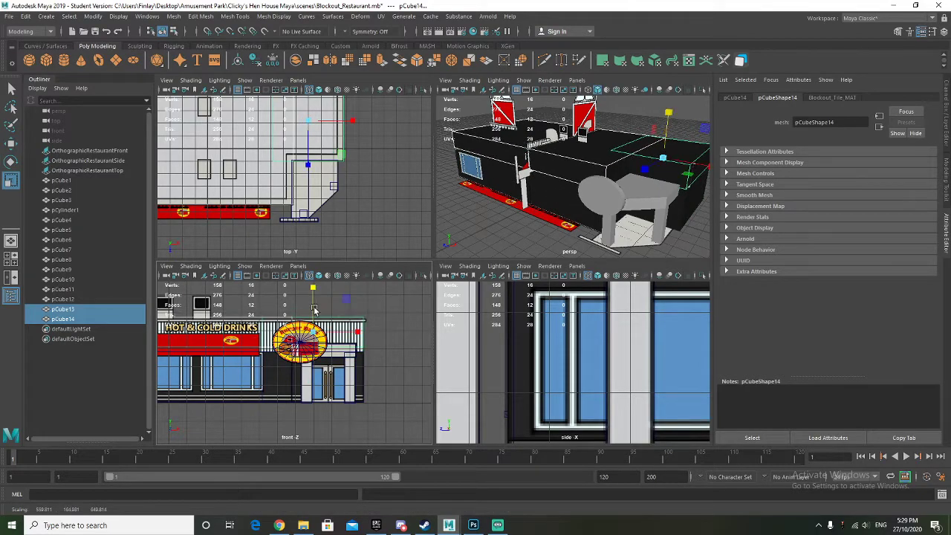
scroll(303, 338, "up", 3)
middle_click_drag(279, 338, 315, 364, "alt")
key("w")
left_click_drag(362, 299, 361, 292)
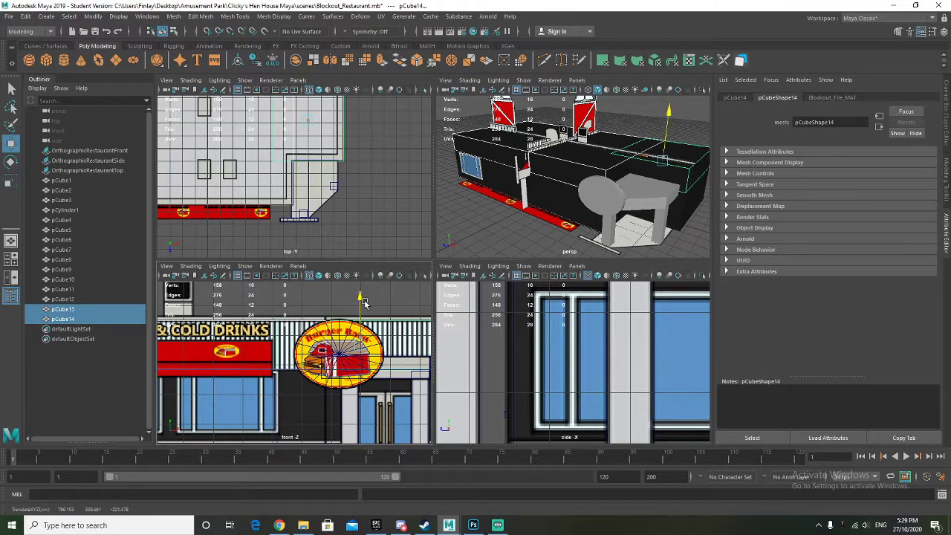
scroll(381, 316, "up", 2)
key("r")
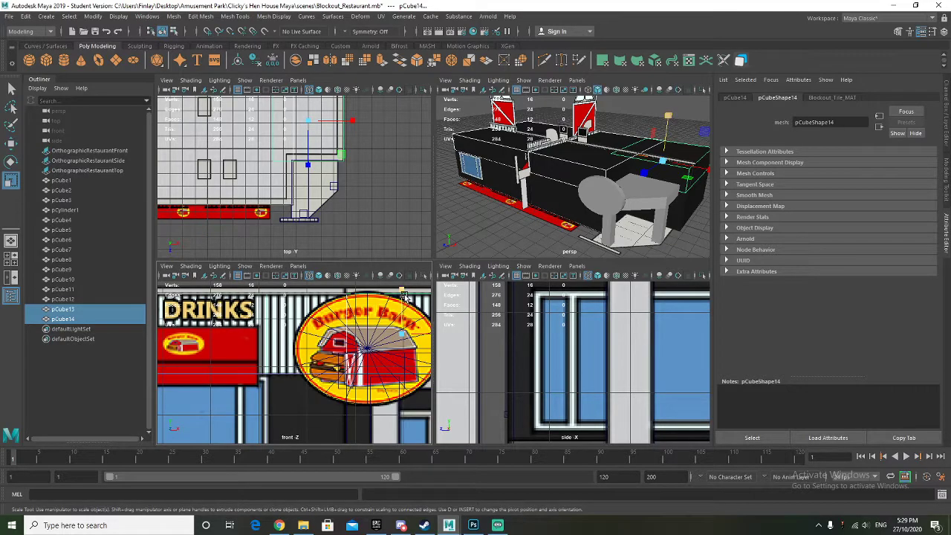
left_click_drag(405, 296, 409, 297)
left_click_drag(604, 209, 581, 220, "alt")
scroll(593, 203, "up", 6)
scroll(550, 205, "down", 6)
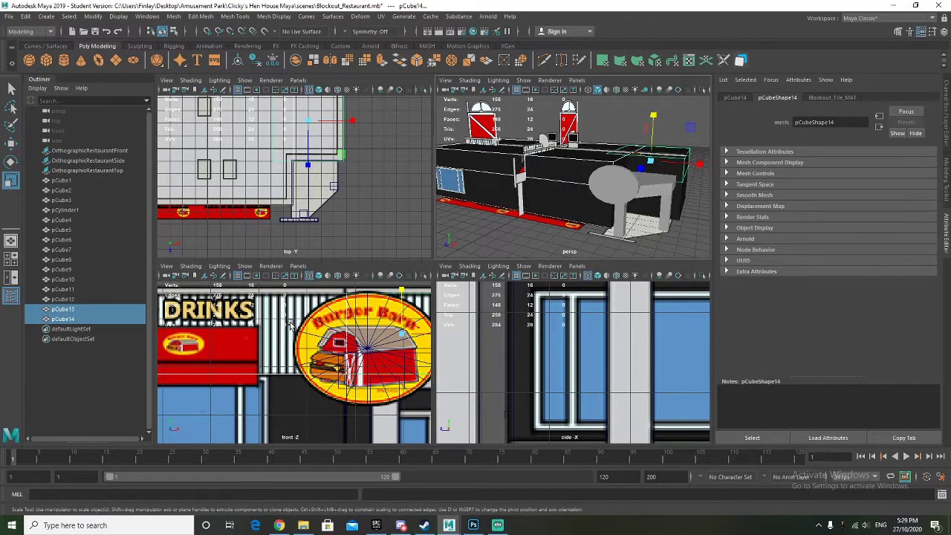
Assign the existing Blockout_Wood_MAT material to pCube13 and pCube14, then clear the selection
right_click(117, 314)
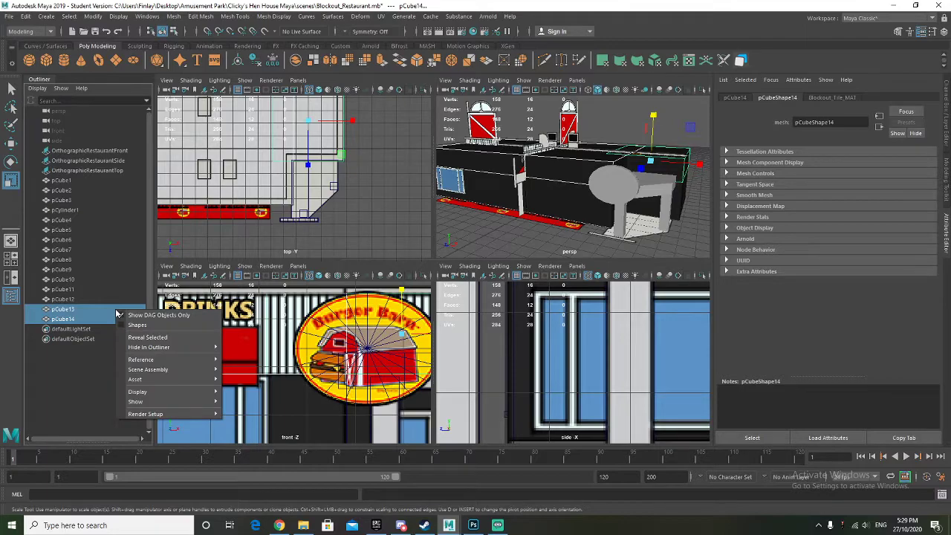
left_click(289, 320)
left_click(79, 312)
left_click(79, 318, "shift")
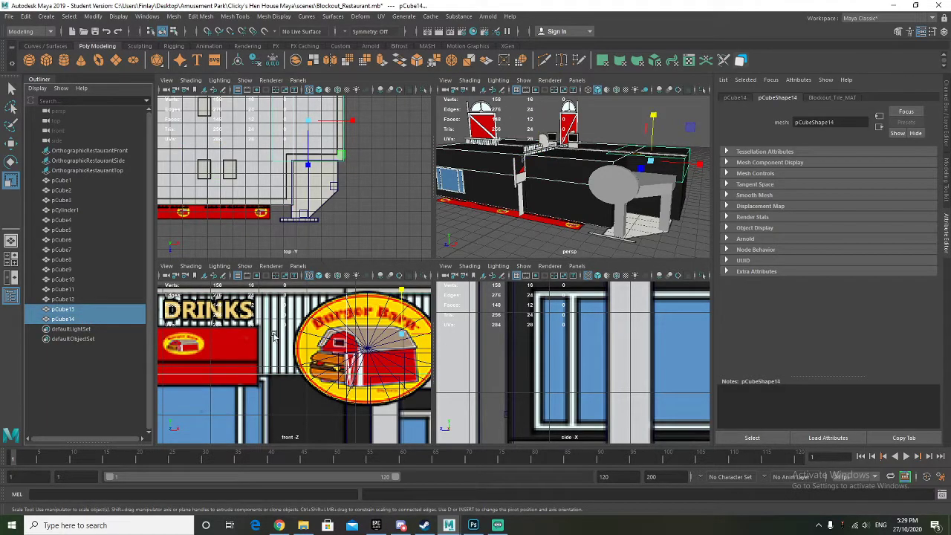
right_click(295, 312)
mouse_move(302, 526)
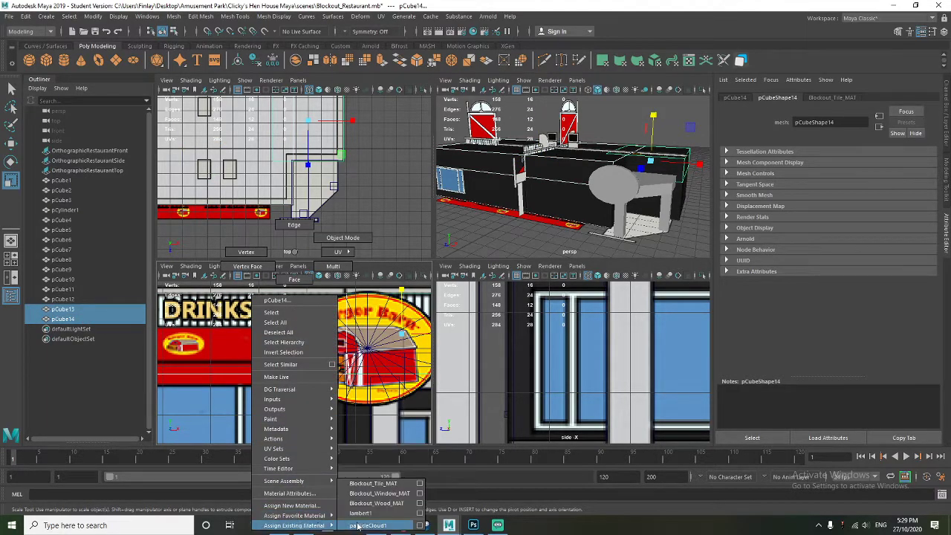
left_click(377, 503)
left_click(520, 237)
left_click_drag(520, 238, 554, 229, "alt")
left_click_drag(583, 161, 509, 240, "alt")
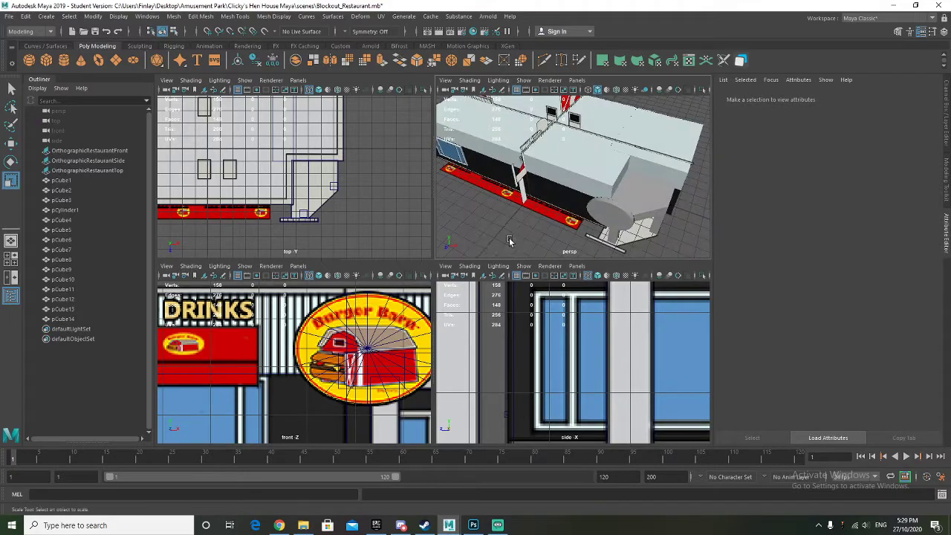
Select the top roof faces of pCube13 and pCube14 in face mode
left_click(572, 160)
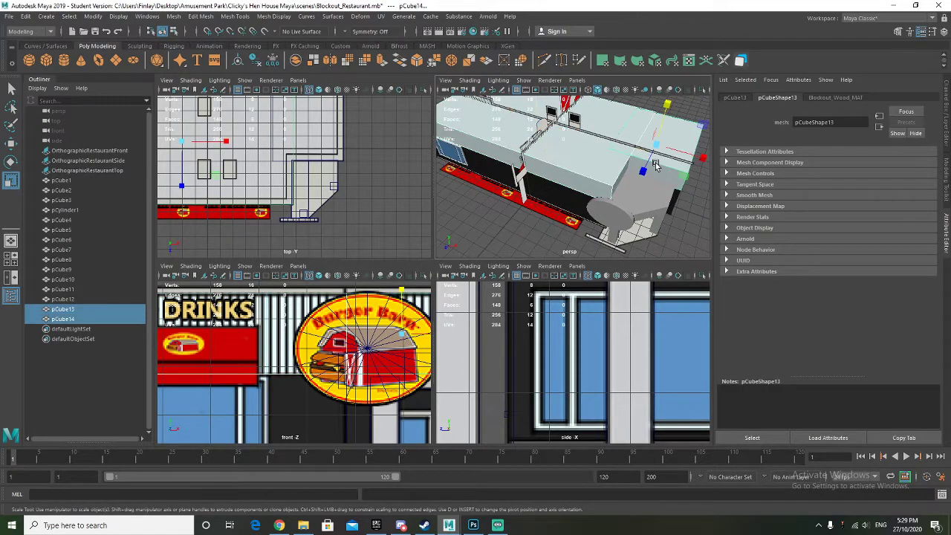
left_click_drag(653, 165, 587, 169, "alt")
mouse_move(587, 168)
right_mouse_down()
mouse_move(580, 164)
mouse_move(584, 171)
right_mouse_up()
left_click(675, 145)
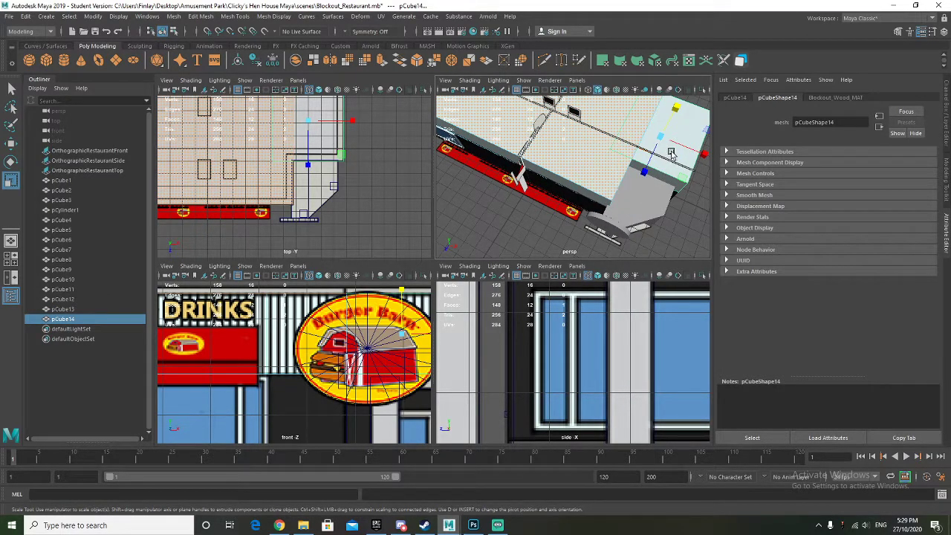
left_click(670, 138)
right_click_drag(670, 136, 671, 161)
left_click(658, 141)
left_click(587, 152)
left_click(654, 138)
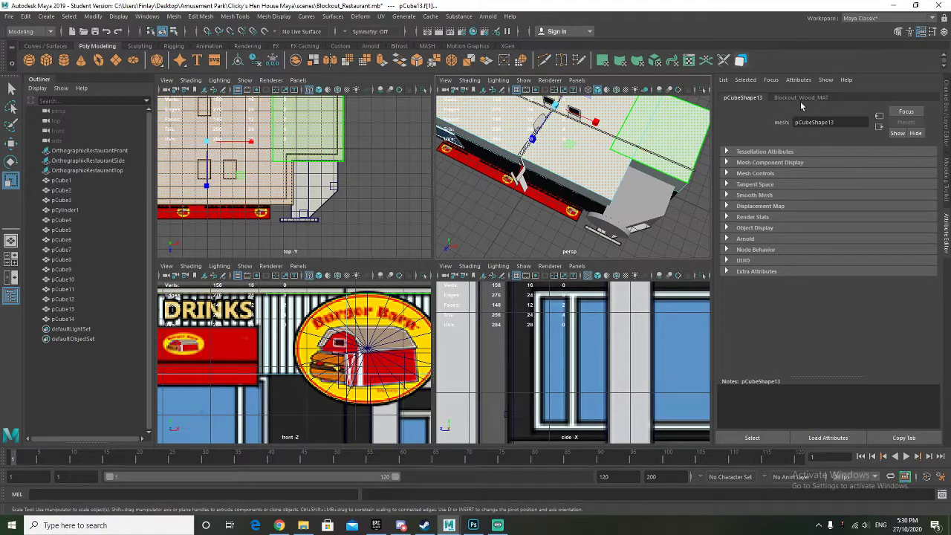
left_click(584, 149)
Assign a new Lambert material named Blockout_Concret_MAT to the selected roof faces
right_click_drag(587, 149, 593, 402)
left_click(404, 236)
double_click(830, 123)
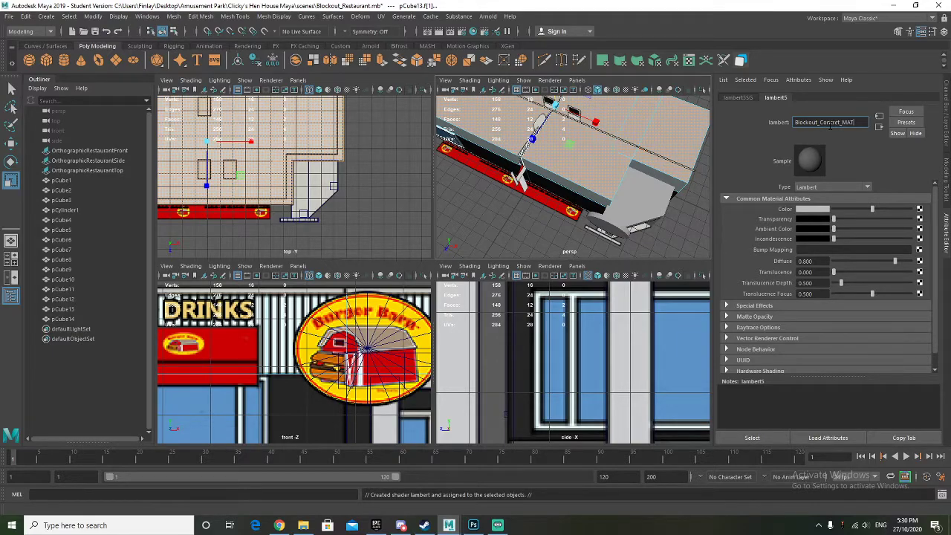
key("Return")
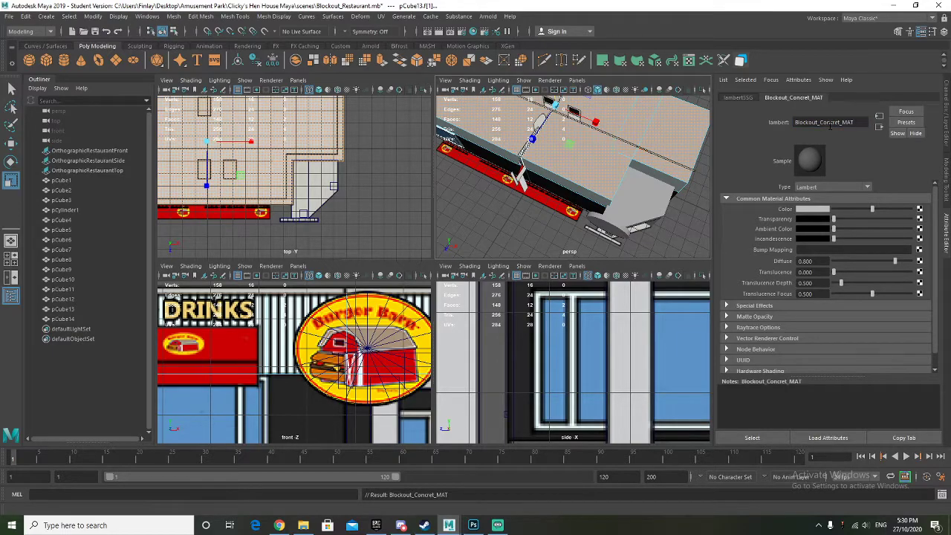
Set the colour of Blockout_Concret_MAT to a sampled grey with the eyedropper and return the blocks to object mode
left_click(810, 211)
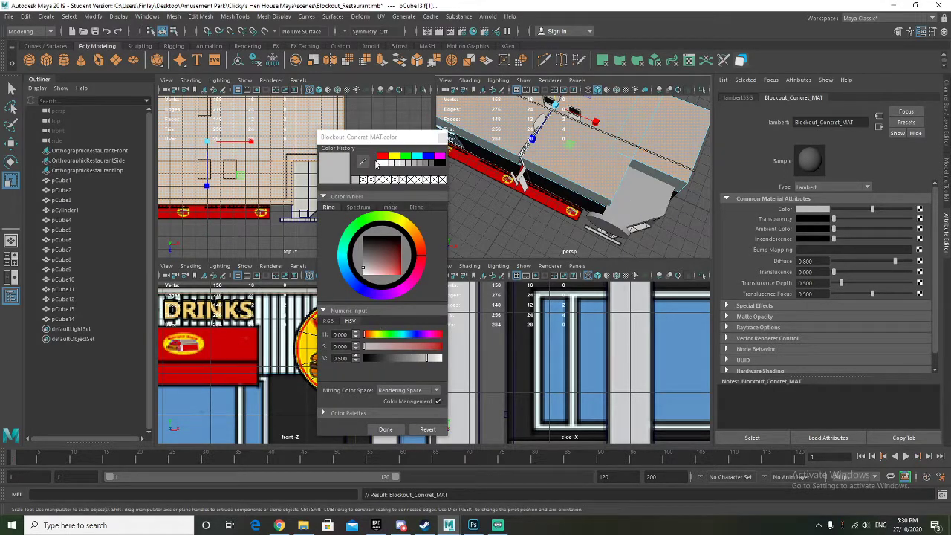
left_click(363, 162)
left_click_drag(615, 199, 468, 181, "alt")
left_click(441, 138)
right_click_drag(502, 175, 550, 161)
Compare the upper blocks' height with the striped signboard along the restaurant's front reference
scroll(365, 334, "down", 2)
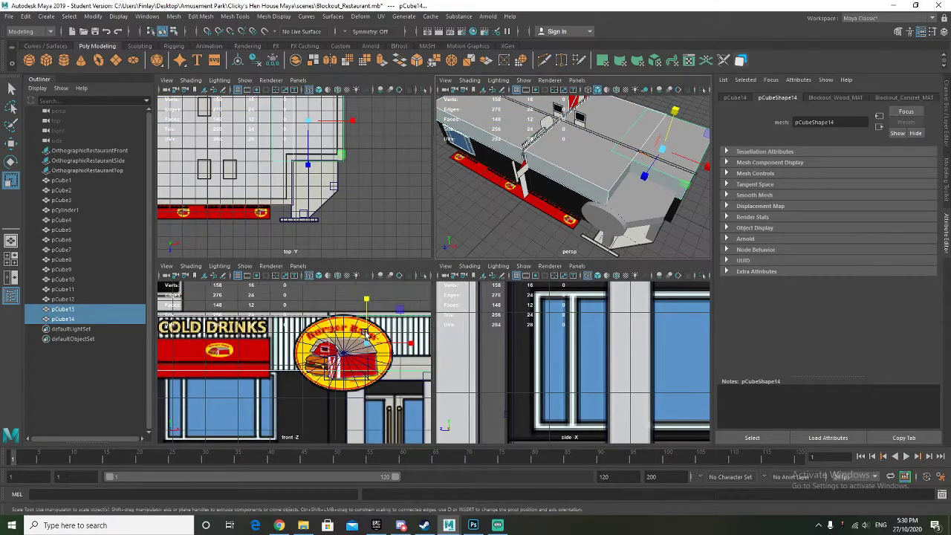
left_click_drag(532, 220, 526, 242, "alt")
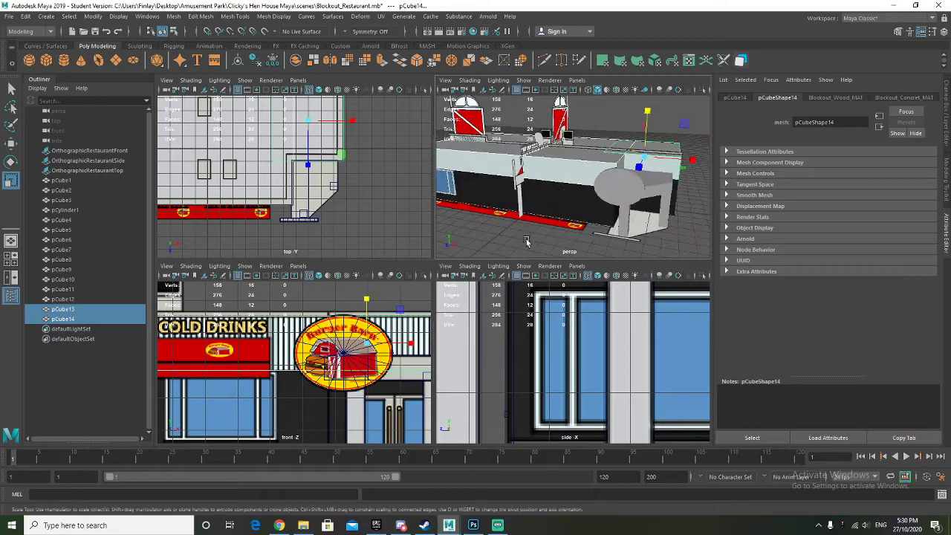
scroll(348, 215, "down", 1)
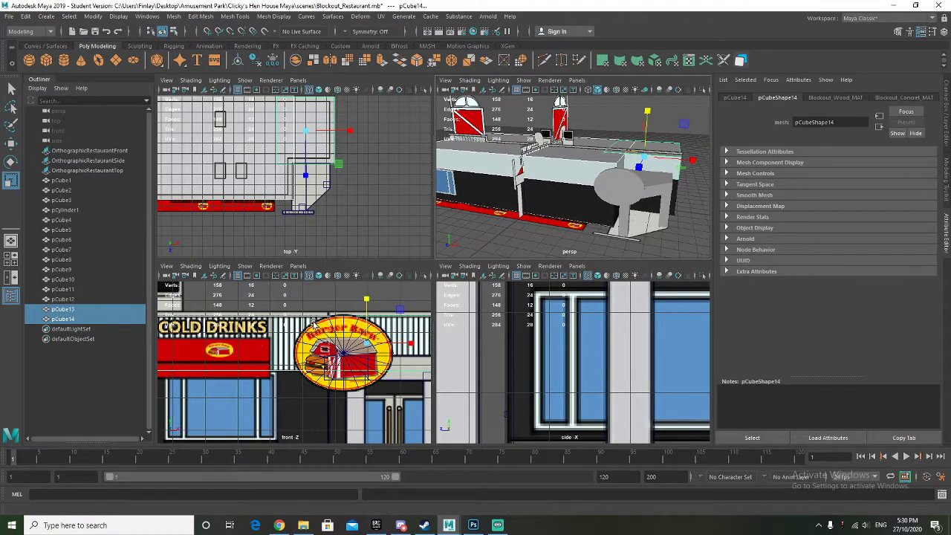
scroll(332, 329, "down", 2)
mouse_move(260, 357)
middle_mouse_down("alt")
mouse_move(423, 357)
mouse_move(272, 356)
middle_mouse_up("alt")
left_click_drag(530, 201, 568, 169, "alt")
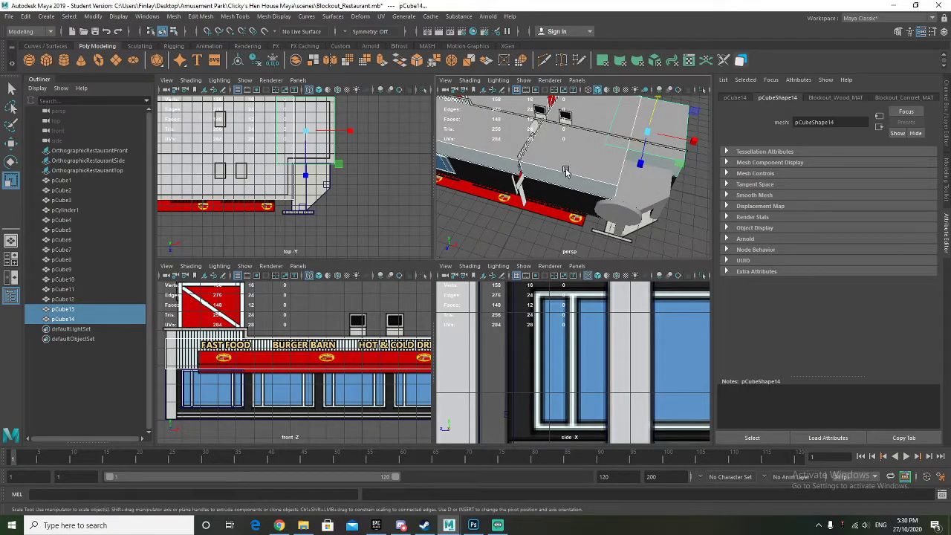
scroll(203, 351, "up", 2)
middle_click_drag(270, 321, 348, 320, "alt")
middle_click_drag(295, 338, 247, 333, "alt")
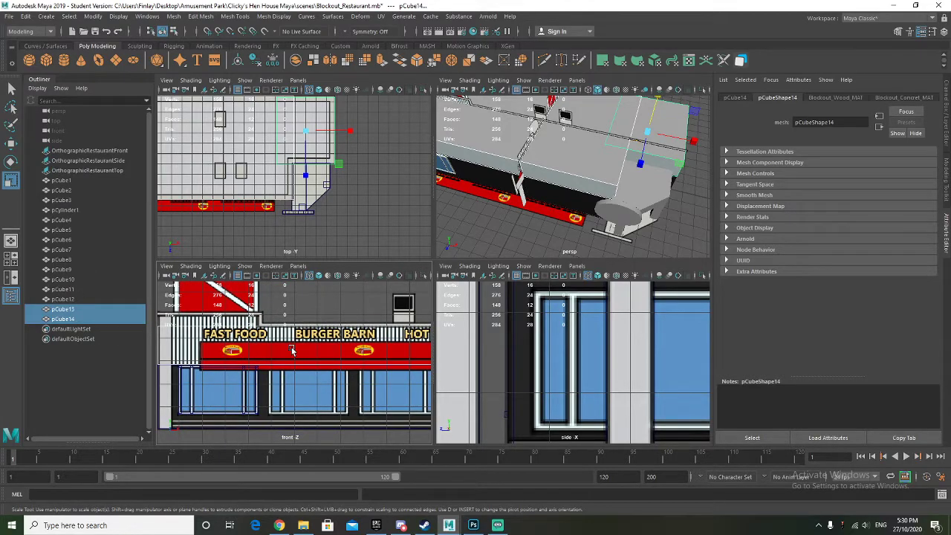
Lower pCube13 and pCube14 together in the front reference towards the height of the striped signboard
key("w")
right_click_drag(554, 140, 595, 120)
left_click(575, 148)
left_click(661, 147, "shift")
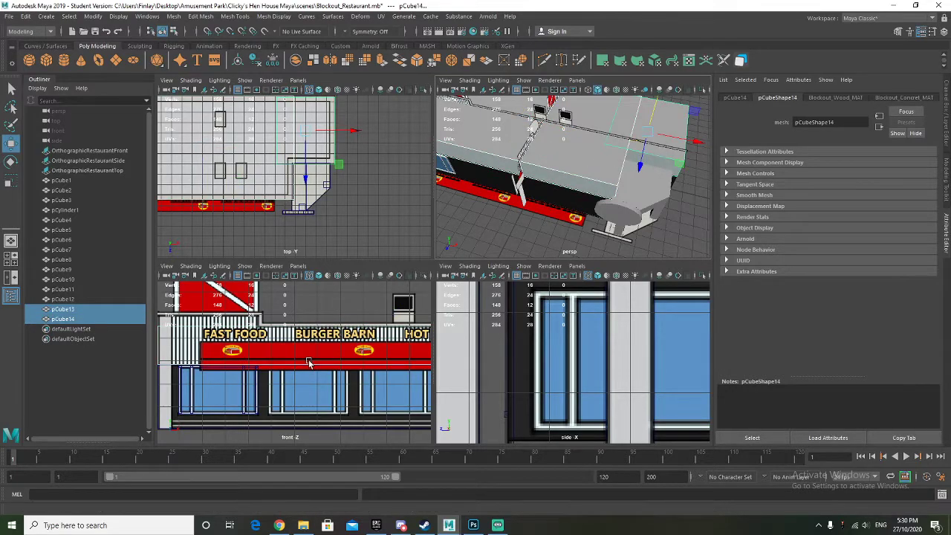
key("r")
middle_click_drag(369, 352, 277, 351, "alt")
middle_click_drag(371, 334, 266, 335, "alt")
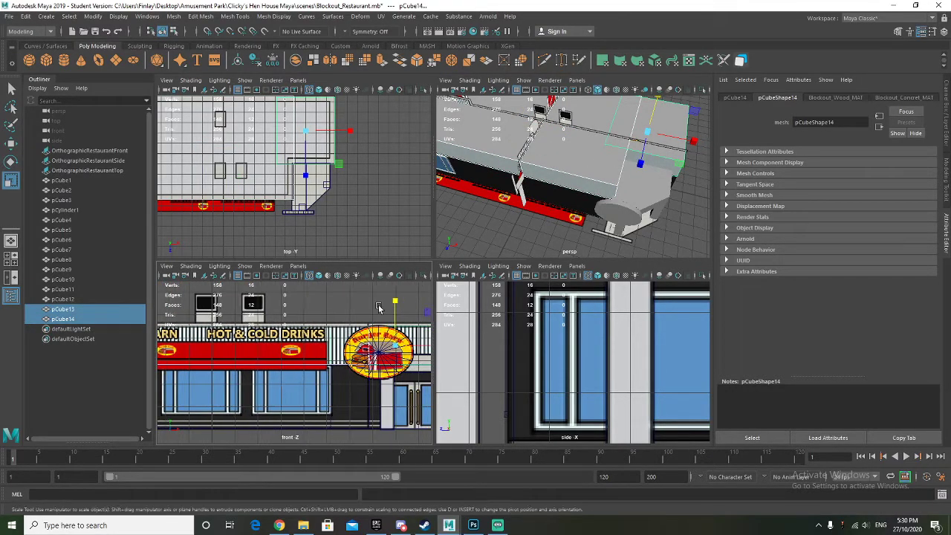
key("w")
left_click_drag(395, 301, 394, 310)
Fine-tune the vertical position of pCube13 and pCube14 against the striped signboard beside the round Burger Barn sign
scroll(395, 311, "up", 3)
key("r")
key("w")
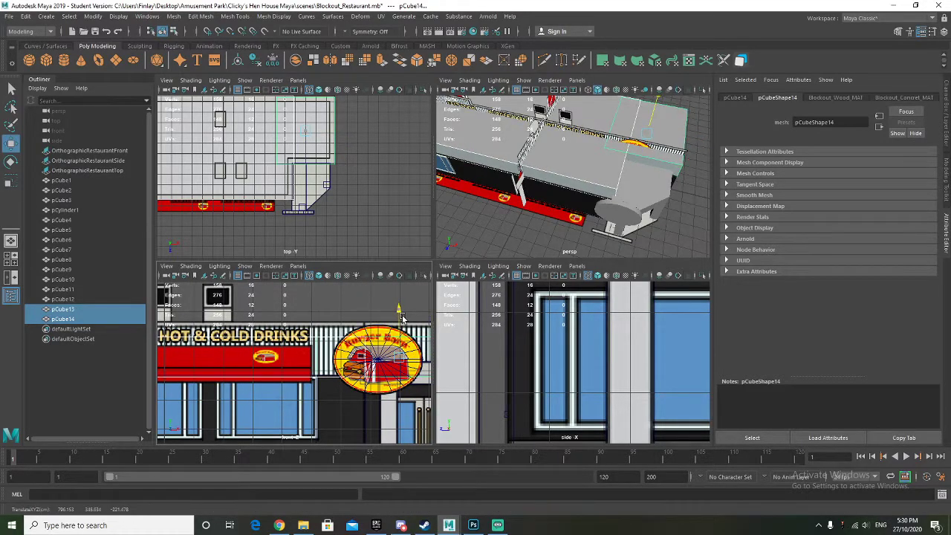
left_click_drag(404, 318, 406, 318)
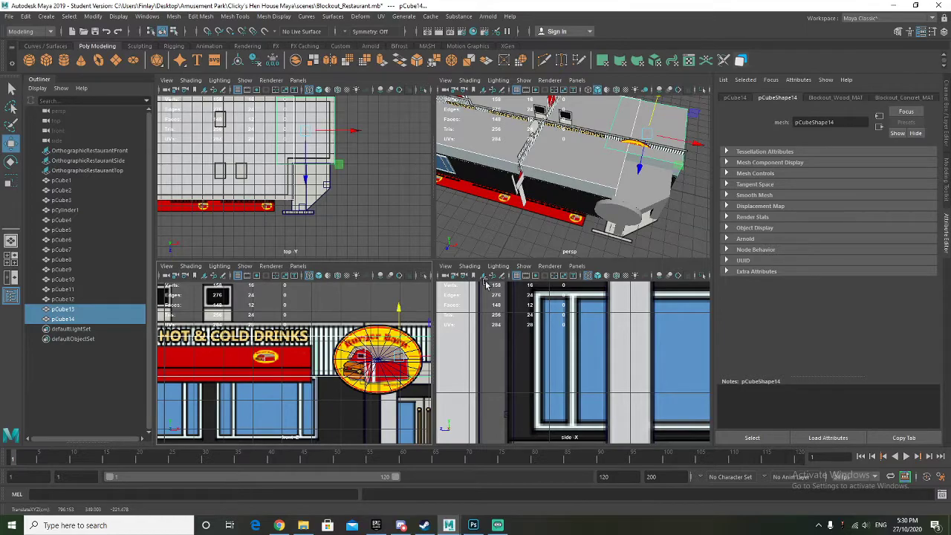
scroll(557, 217, "up", 5)
left_click_drag(557, 217, 562, 185, "alt")
left_click_drag(695, 108, 694, 110)
scroll(611, 176, "down", 8)
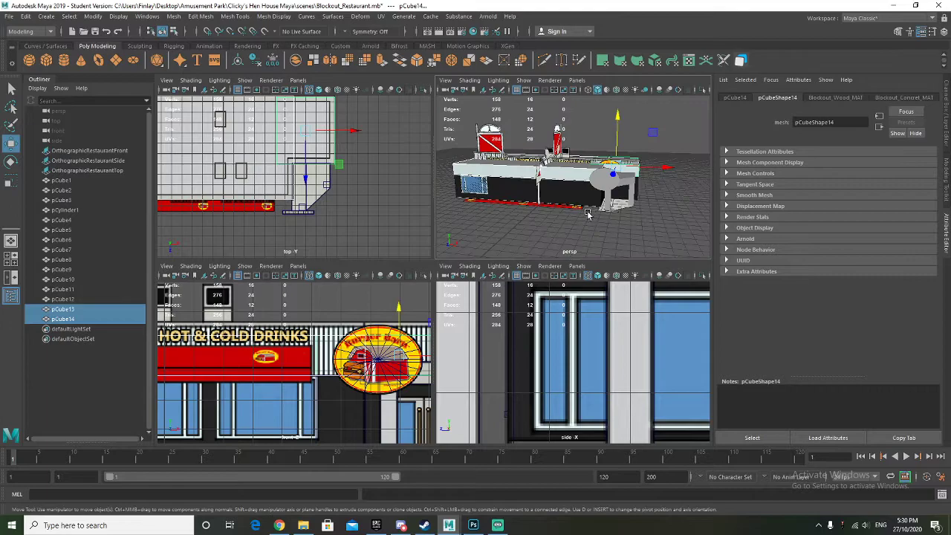
Assign the existing Blockout_Concret_MAT to the entrance canopy and its two pillars (pCube3, pCube4 and pCube5)
left_click(580, 222)
left_click_drag(581, 223, 509, 157, "alt")
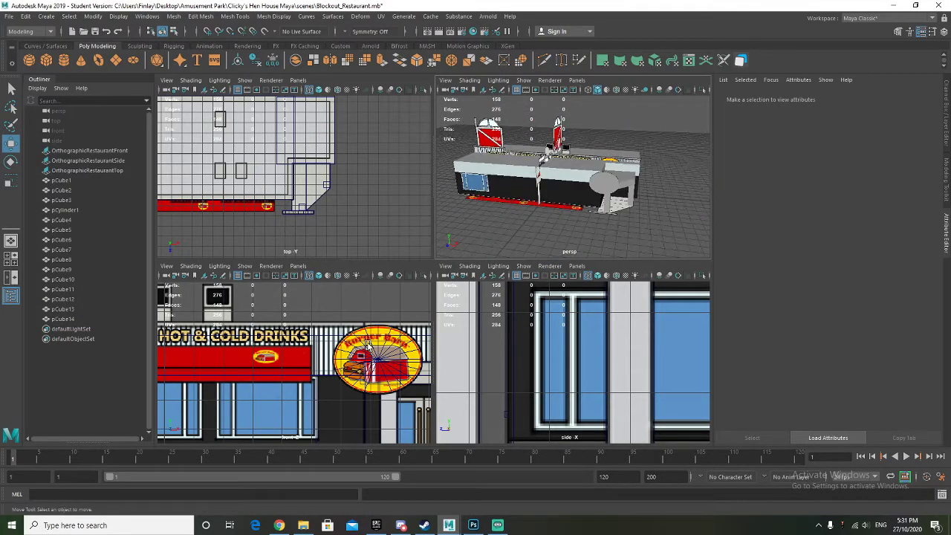
scroll(368, 346, "down", 2)
middle_click_drag(661, 199, 623, 196, "alt")
scroll(624, 195, "up", 5)
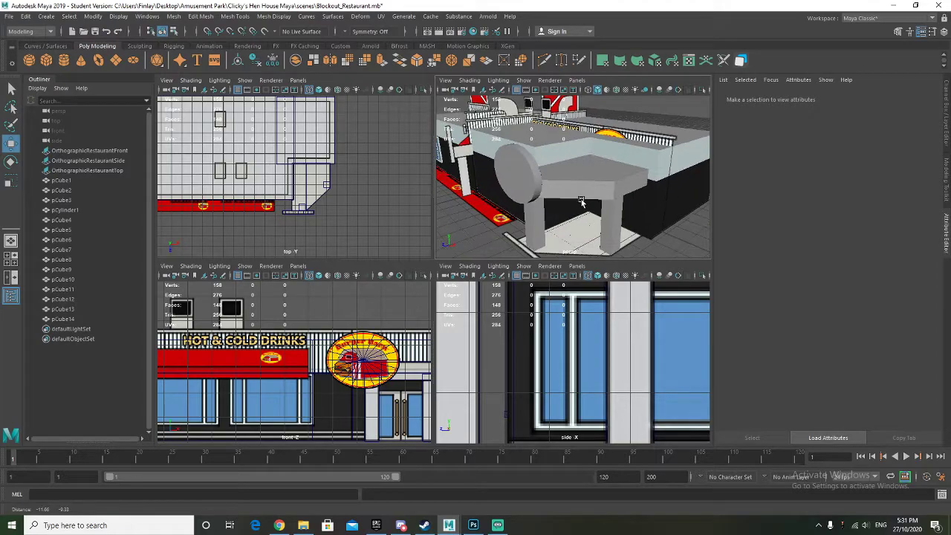
left_click(626, 228)
left_click(616, 225, "shift")
left_click(581, 174, "shift")
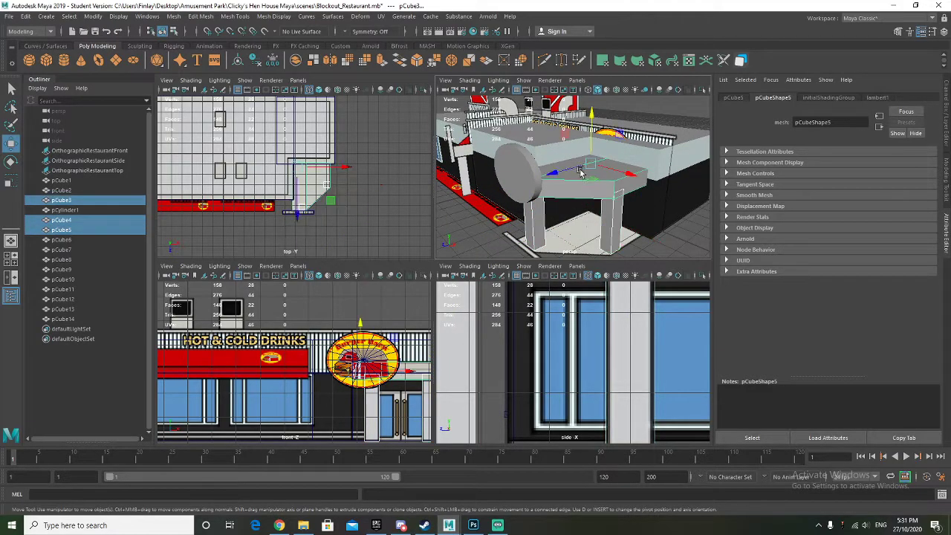
right_click_drag(563, 182, 645, 455)
left_click(664, 245)
left_click_drag(536, 236, 547, 162, "alt")
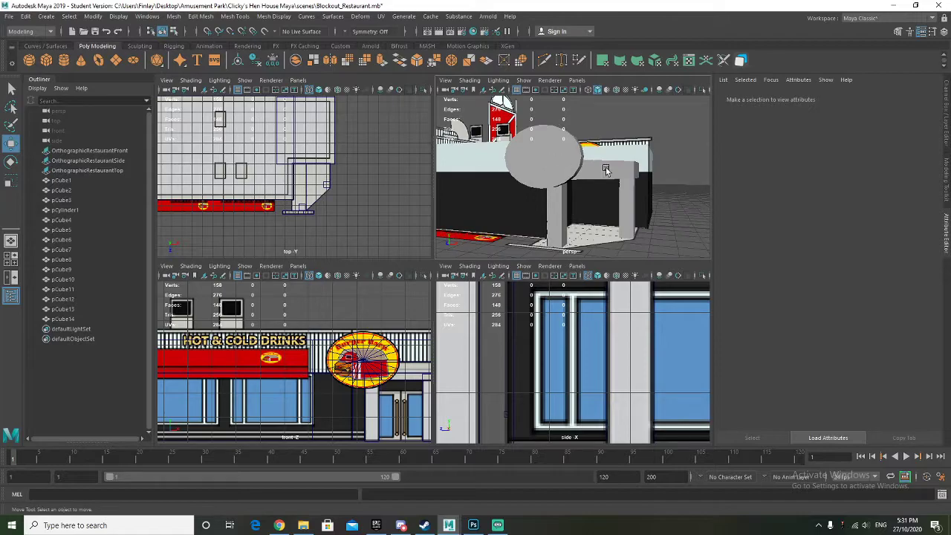
Set the colour of Blockout_Concret_MAT to the light grey sampled from the pillar in the side reference with the eyedropper
left_click(607, 170)
left_click(631, 202, "shift")
left_click(555, 208, "shift")
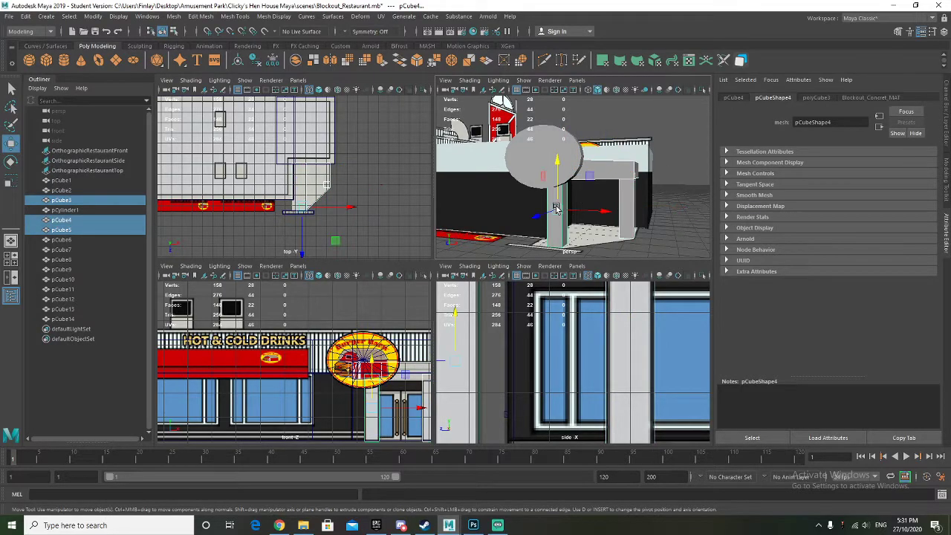
left_click(884, 97)
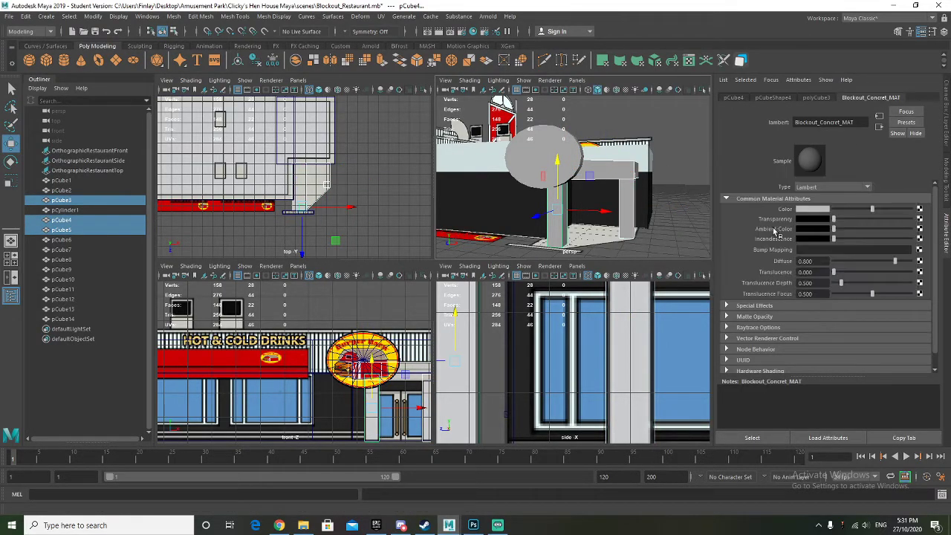
left_click(810, 214)
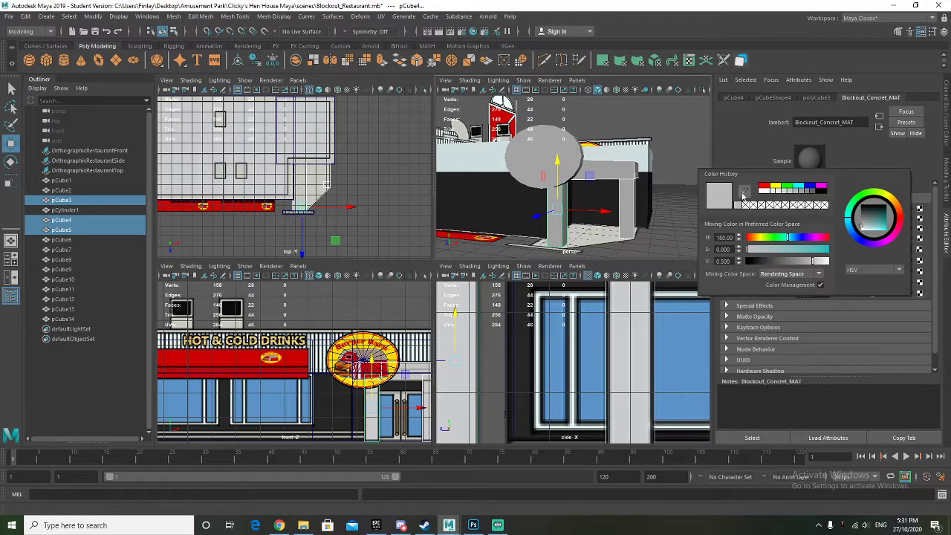
left_click(741, 191)
left_click(642, 332)
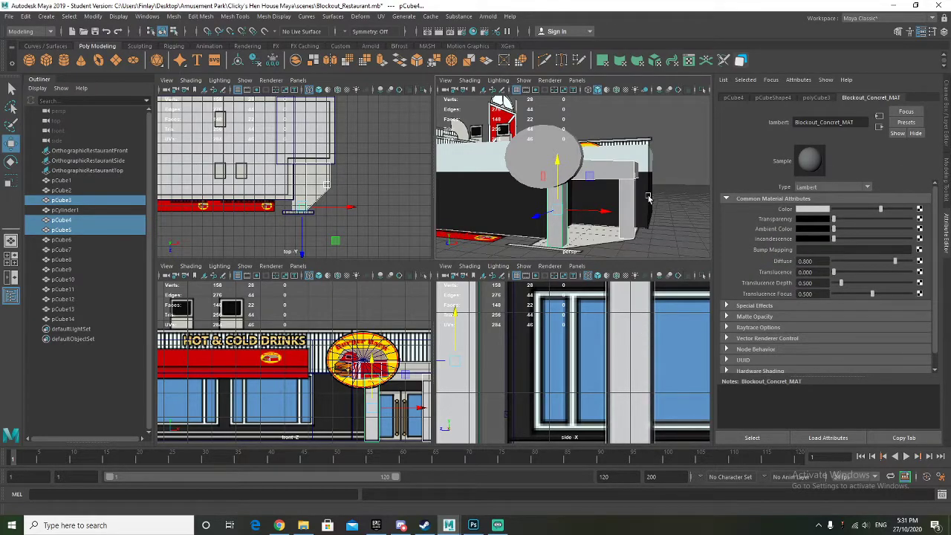
left_click(820, 100)
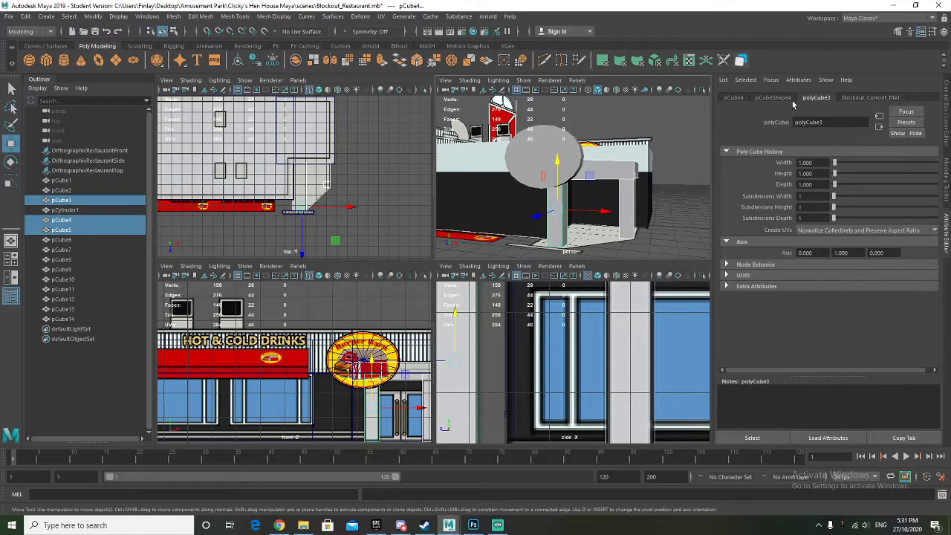
left_click(775, 99)
right_click_drag(601, 162, 689, 196)
left_click(689, 196)
left_click_drag(690, 196, 575, 202, "alt")
Inspect the roof faces of pCube13 and pCube14 from above and around the entrance
left_click(551, 134)
key("f")
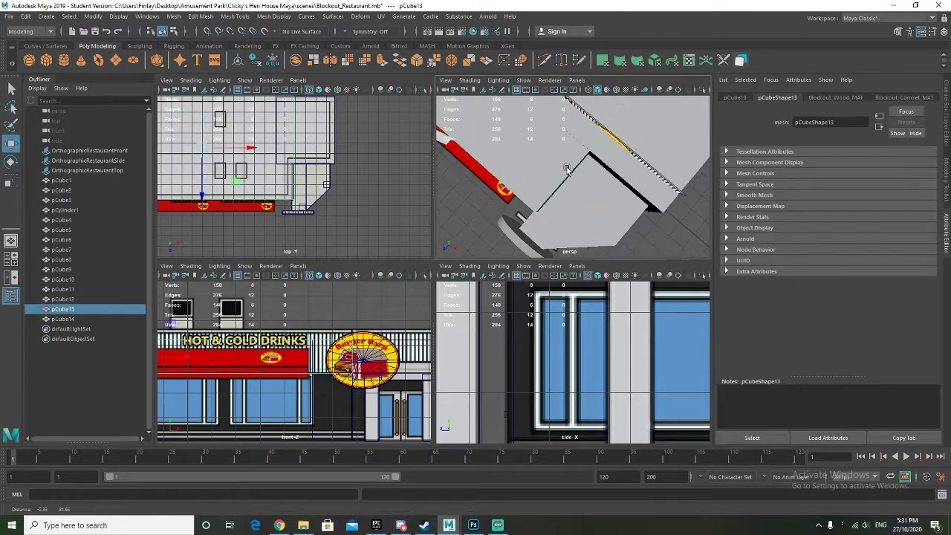
left_click(654, 191)
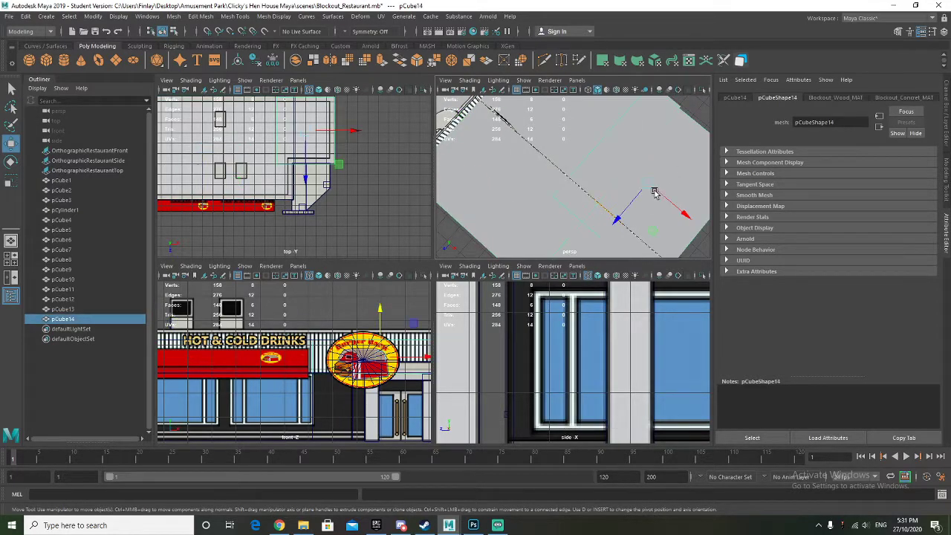
right_click_drag(605, 165, 604, 192)
right_click_drag(543, 147, 599, 137)
scroll(634, 213, "down", 8)
scroll(611, 142, "down", 5)
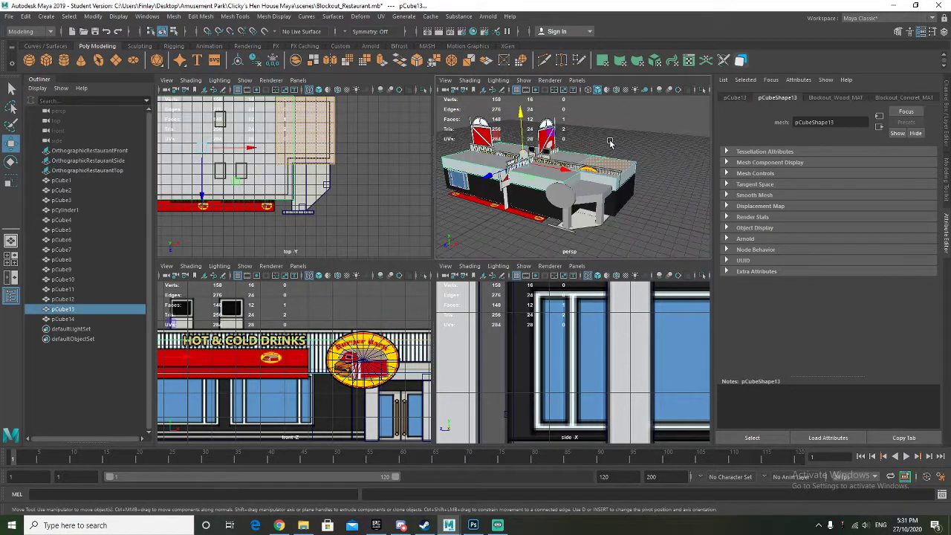
left_click(658, 215)
left_click_drag(661, 213, 584, 214, "alt")
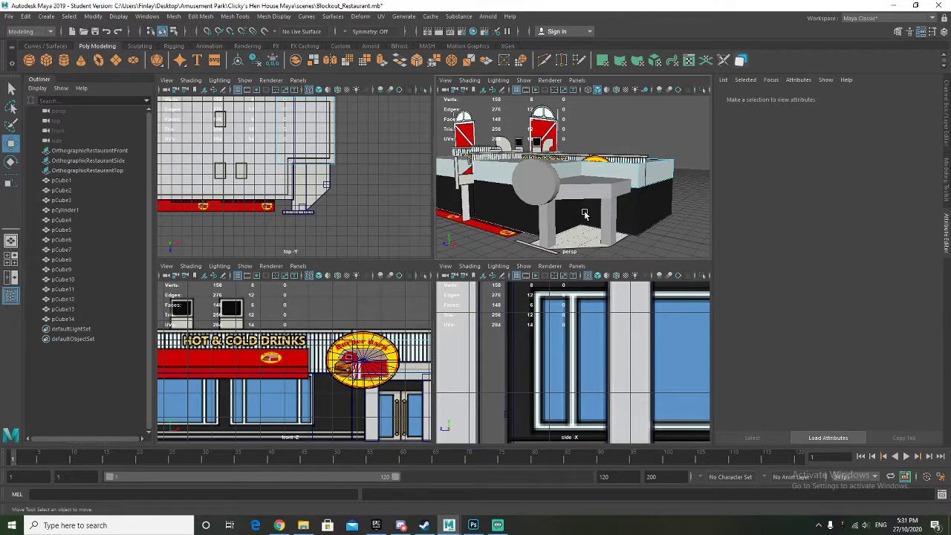
Select the round sign cylinder pCylinder1 and isolate it in the perspective view
scroll(573, 217, "up", 4)
left_click(503, 185)
left_click_drag(526, 190, 540, 217, "alt")
middle_click_drag(540, 218, 606, 195, "alt")
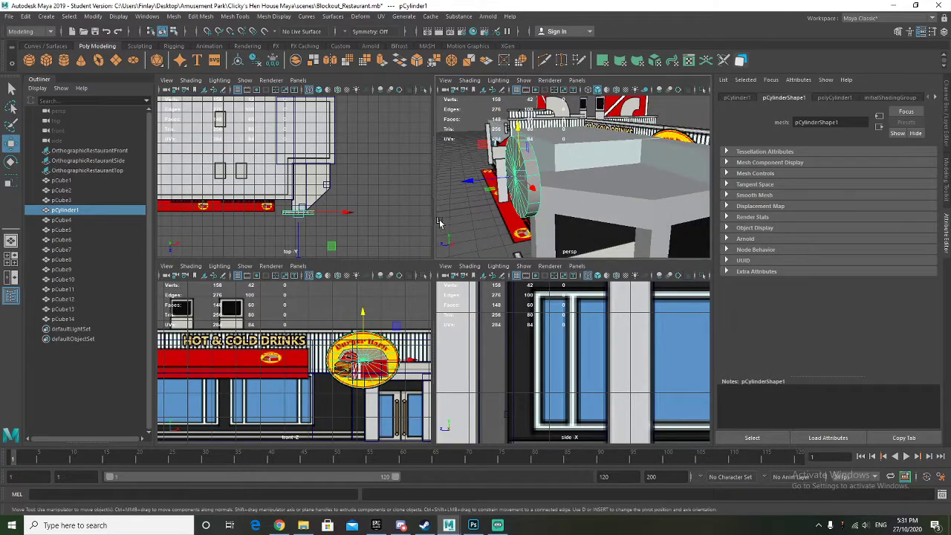
scroll(362, 366, "up", 3)
scroll(304, 221, "up", 5)
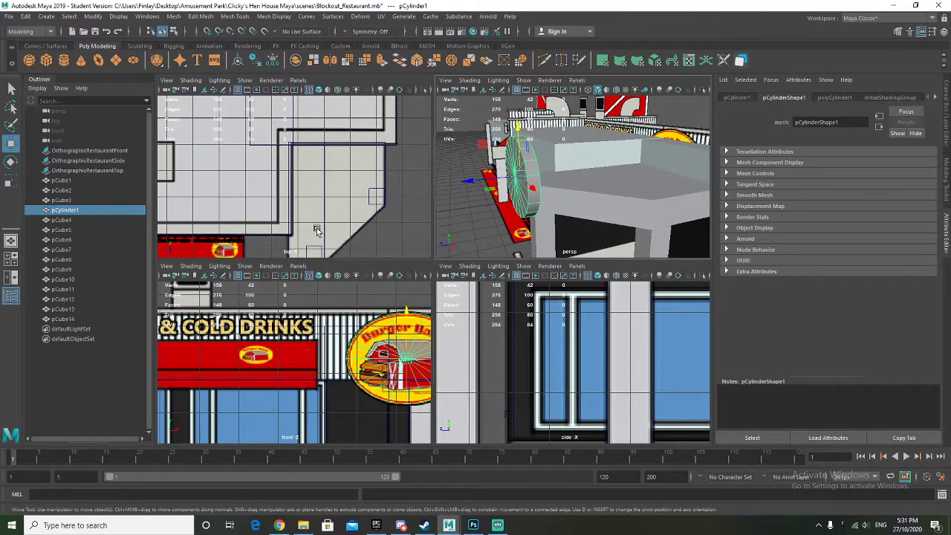
middle_click_drag(273, 173, 275, 154, "alt")
left_click_drag(531, 205, 602, 191, "alt")
right_click_drag(613, 147, 657, 139)
key("ctrl+1")
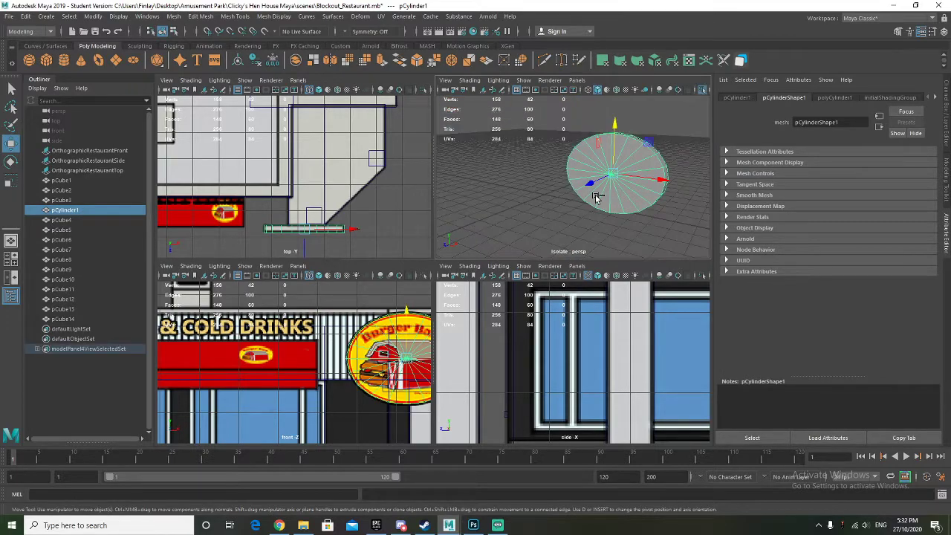
left_click_drag(637, 194, 664, 187, "alt")
scroll(665, 192, "up", 4)
key("f")
Assign a new Lambert material named Blockout_Sign1_MAT to the round front faces of the sign cylinder
right_click_drag(573, 174, 572, 198)
left_click_drag(582, 179, 479, 175, "alt")
left_click_drag(521, 126, 576, 239)
left_click_drag(581, 152, 573, 230)
left_click_drag(592, 229, 637, 228, "alt")
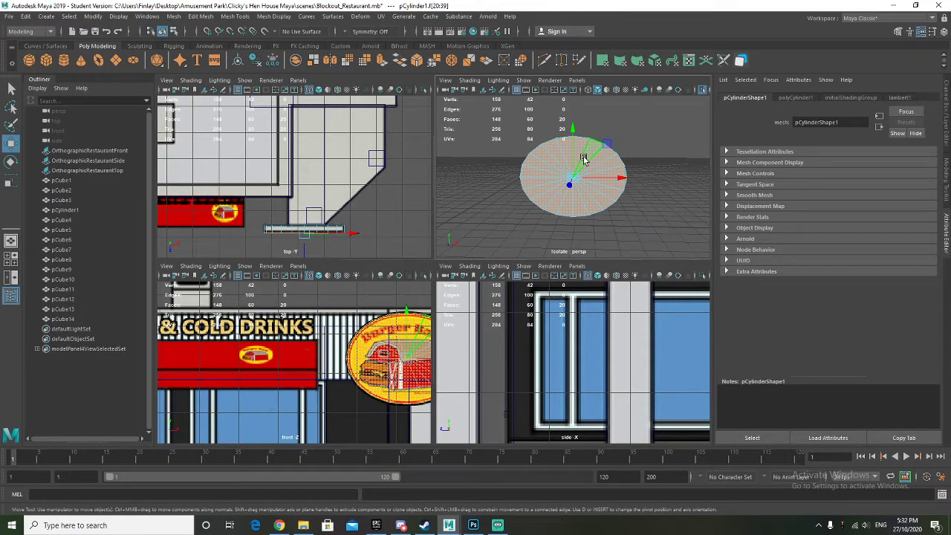
right_click_drag(589, 159, 600, 418)
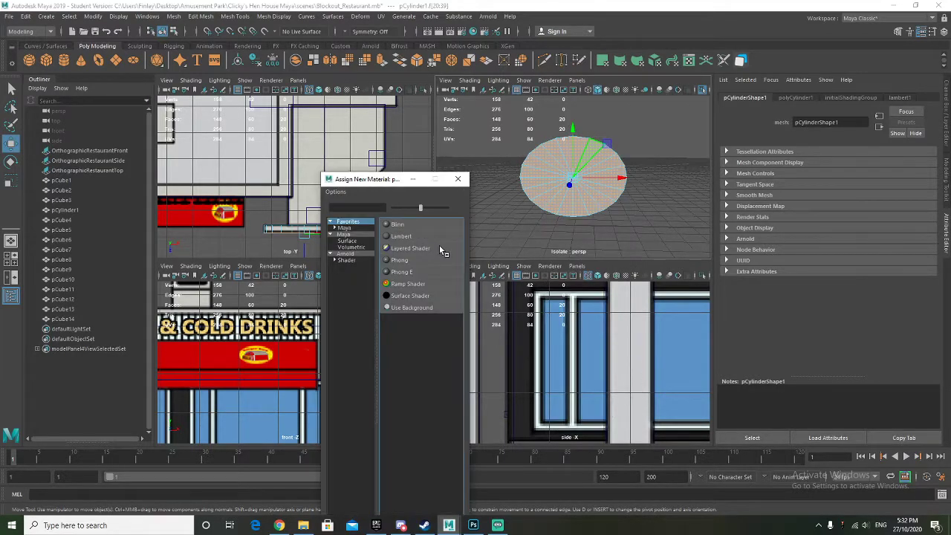
left_click(402, 236)
double_click(820, 124)
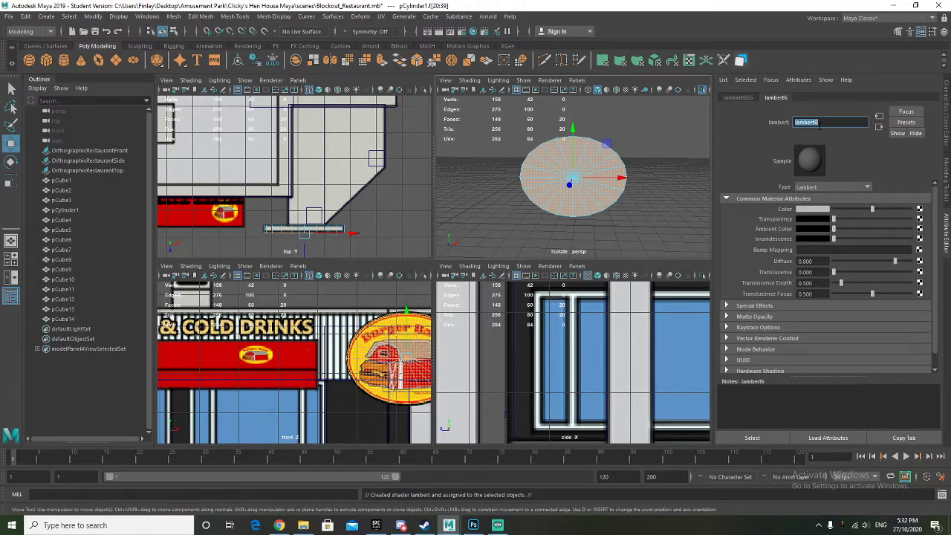
type("Bo")
key("Return")
left_click(803, 211)
left_click(752, 189)
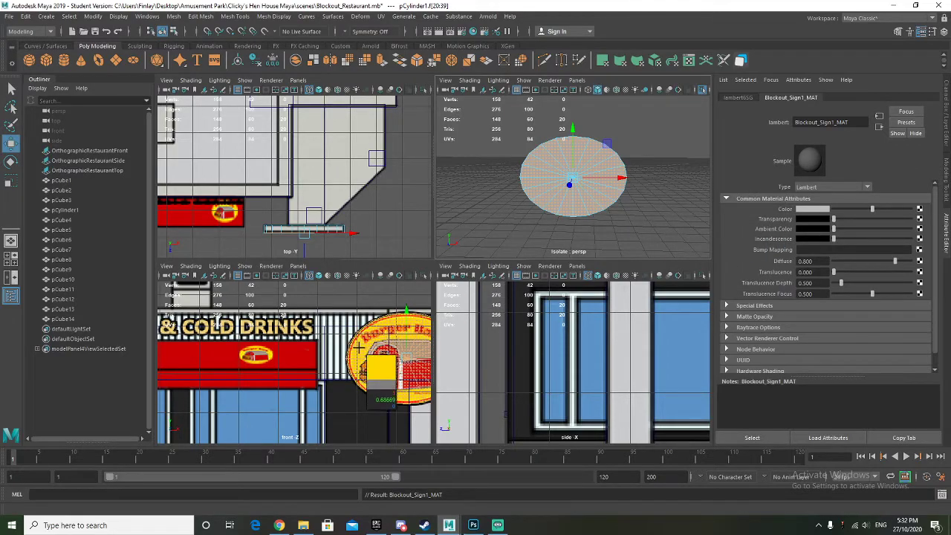
scroll(214, 220, "up", 4)
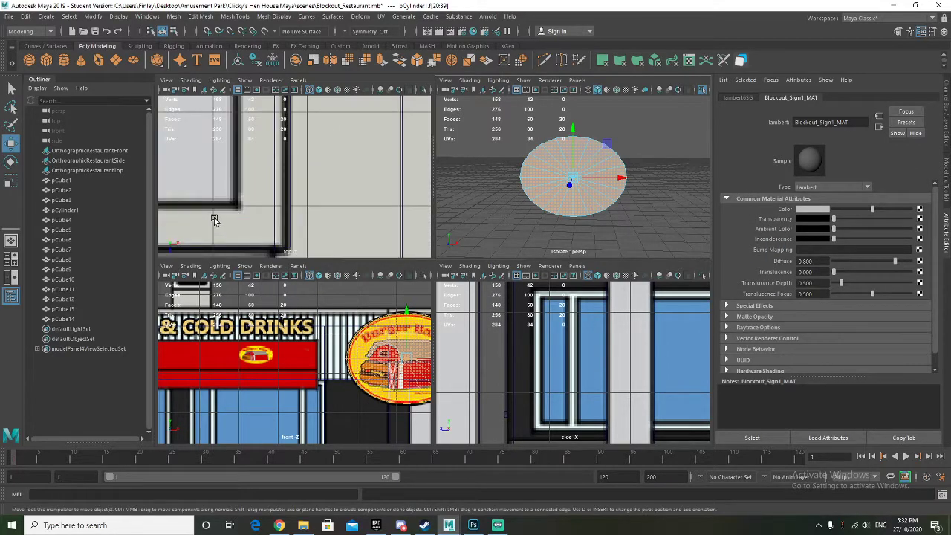
scroll(214, 220, "down", 5)
scroll(238, 182, "up", 2)
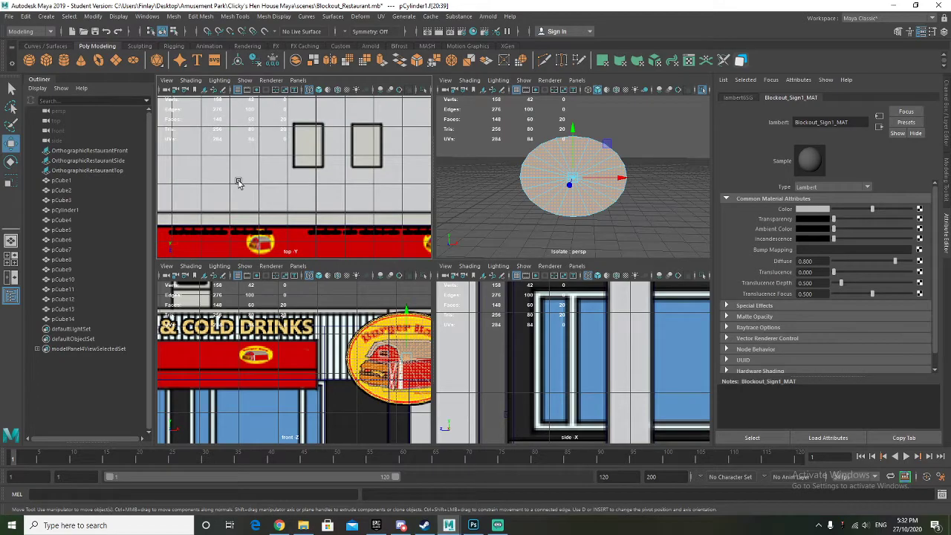
scroll(362, 331, "up", 6)
scroll(363, 331, "down", 3)
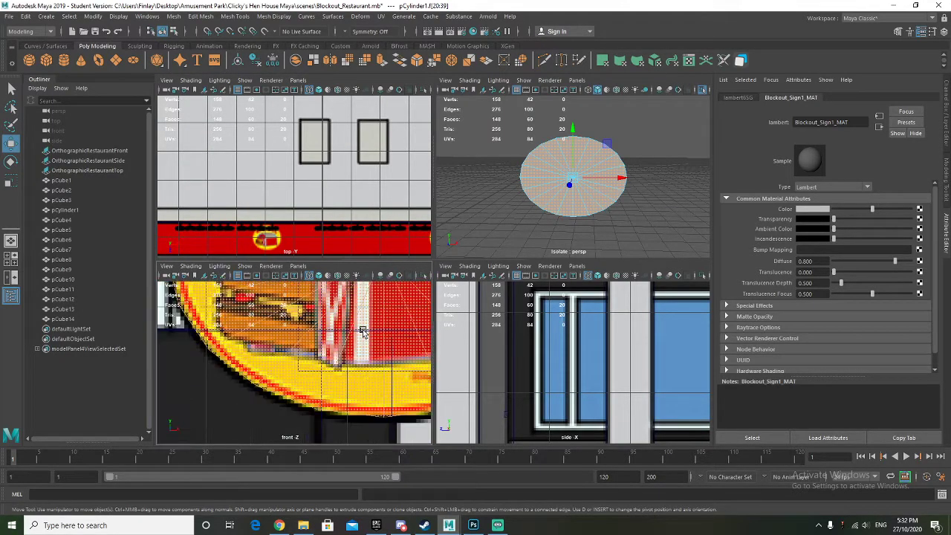
left_click(523, 230)
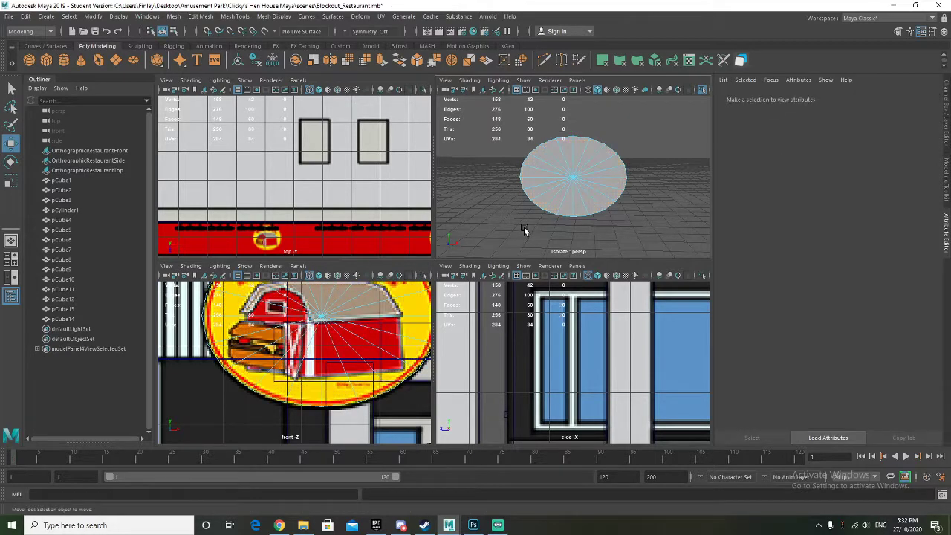
Set the colour of Blockout_Sign1_MAT to the yellow sampled from the Burger Barn sign in the front reference
left_click(568, 169)
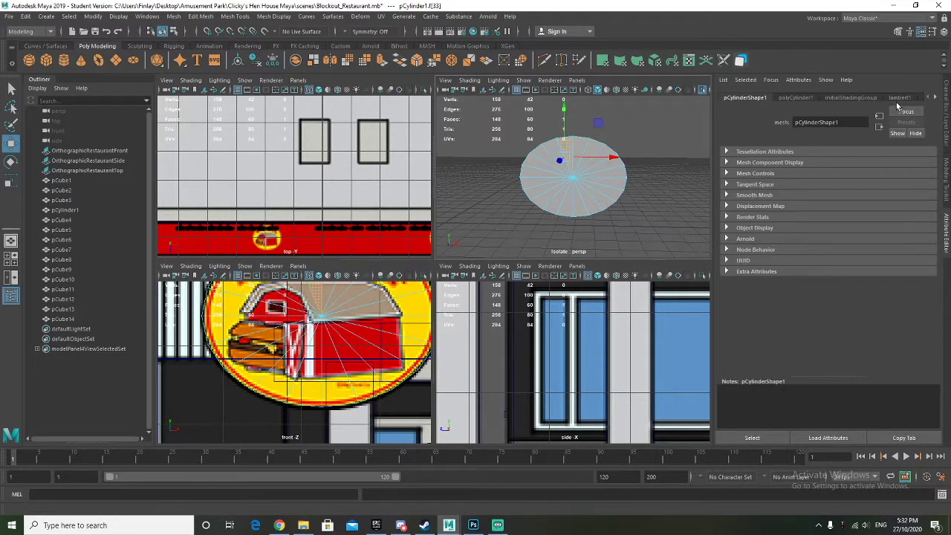
left_click(867, 100)
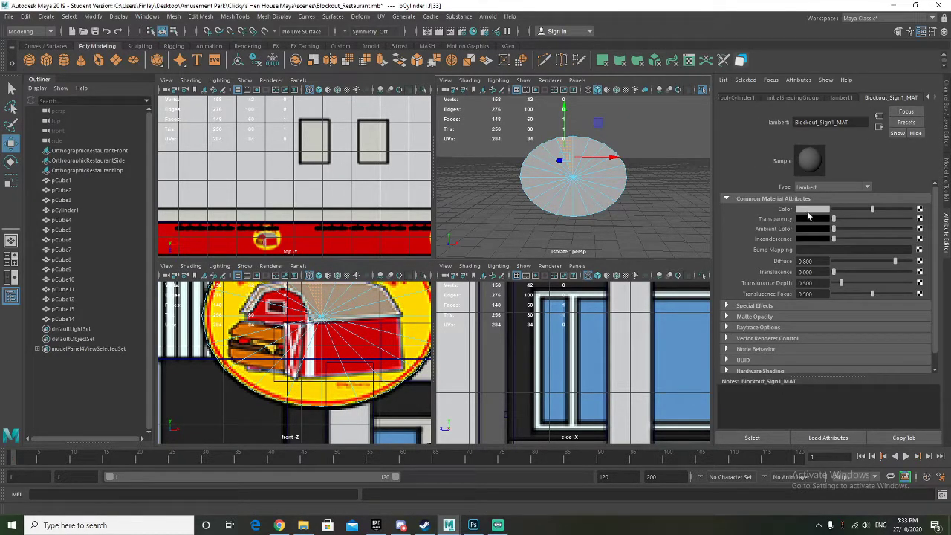
left_click(805, 206)
left_click(747, 185)
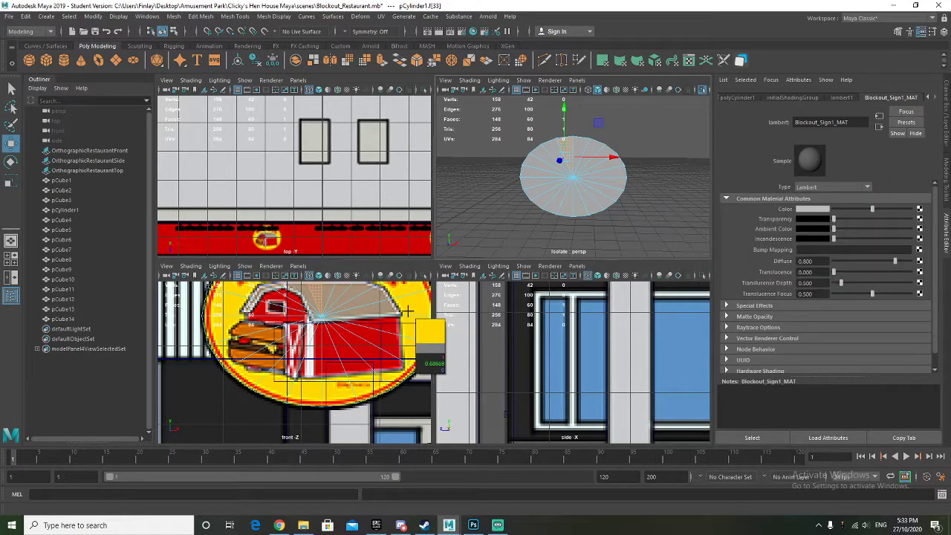
left_click(413, 306)
Select the rim faces around the sign cylinder's edge in face mode and assign an existing blockout material to them
left_click_drag(602, 195, 524, 186, "alt")
right_click_drag(560, 182, 594, 168)
right_click_drag(539, 180, 558, 209)
left_click_drag(572, 131, 603, 243)
left_click_drag(602, 238, 560, 192, "alt")
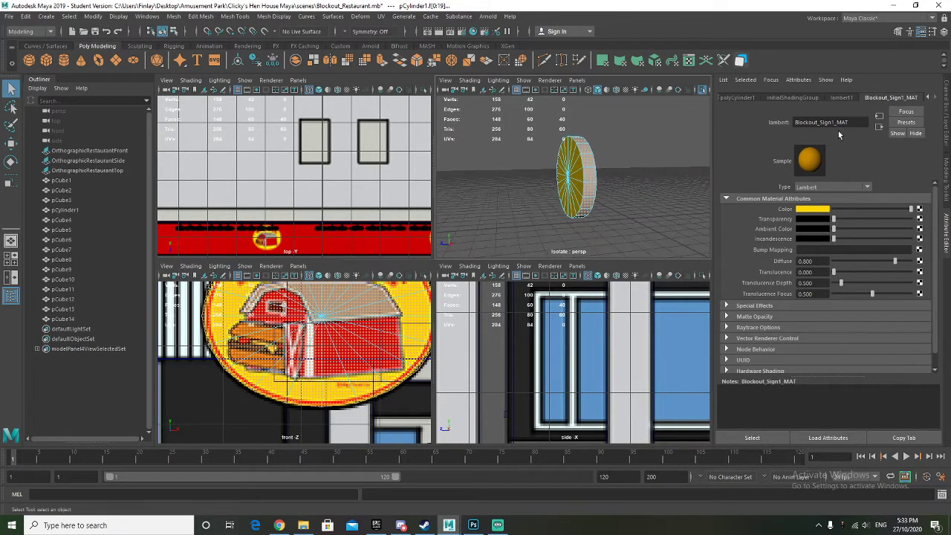
right_click_drag(594, 173, 684, 483)
Clear the face selection and end the sign's isolation to show the whole restaurant again
left_click(589, 218)
left_click_drag(589, 218, 610, 218, "alt")
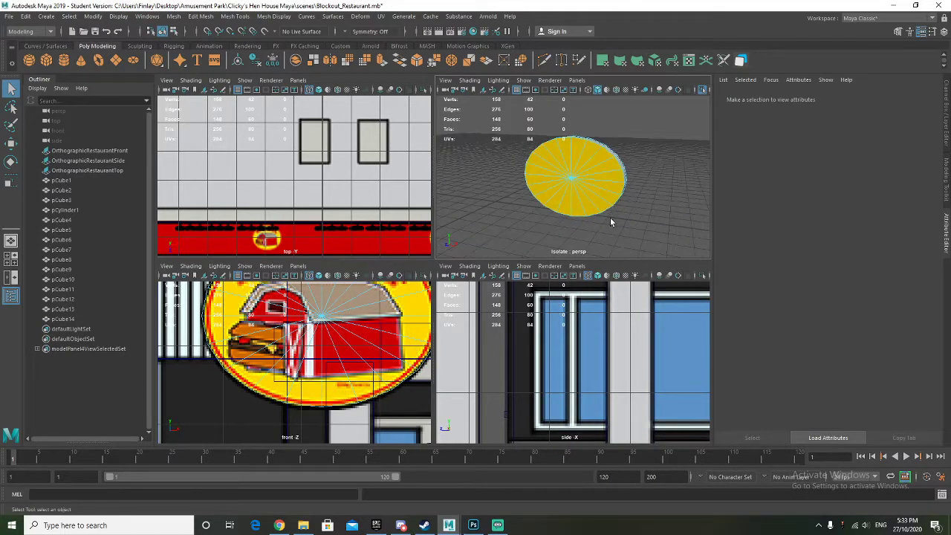
scroll(572, 175, "down", 5)
key("ctrl+1")
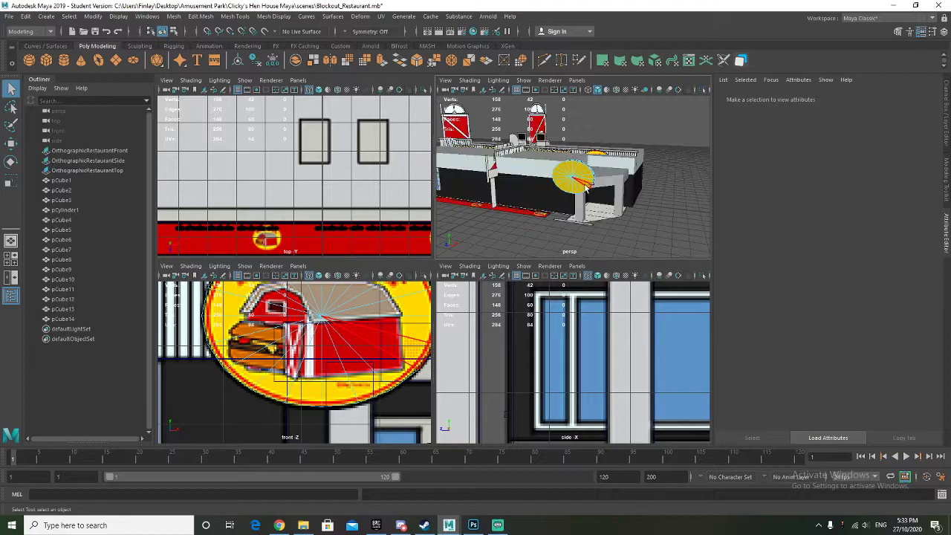
Return the sign cylinder to object mode and save the scene
right_click_drag(572, 177, 605, 157)
left_click(518, 226)
left_click_drag(518, 227, 572, 205, "alt")
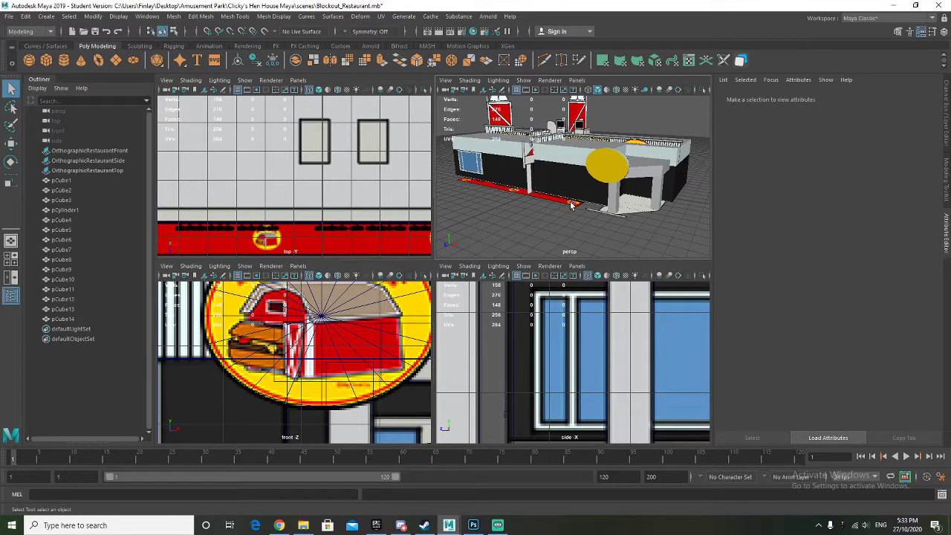
left_click_drag(524, 182, 550, 190, "alt")
left_click(9, 16)
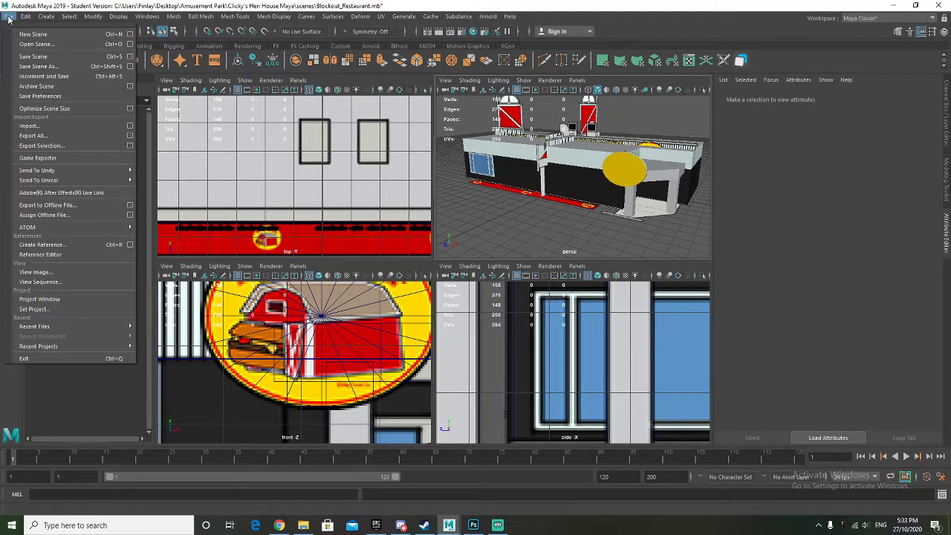
left_click(33, 57)
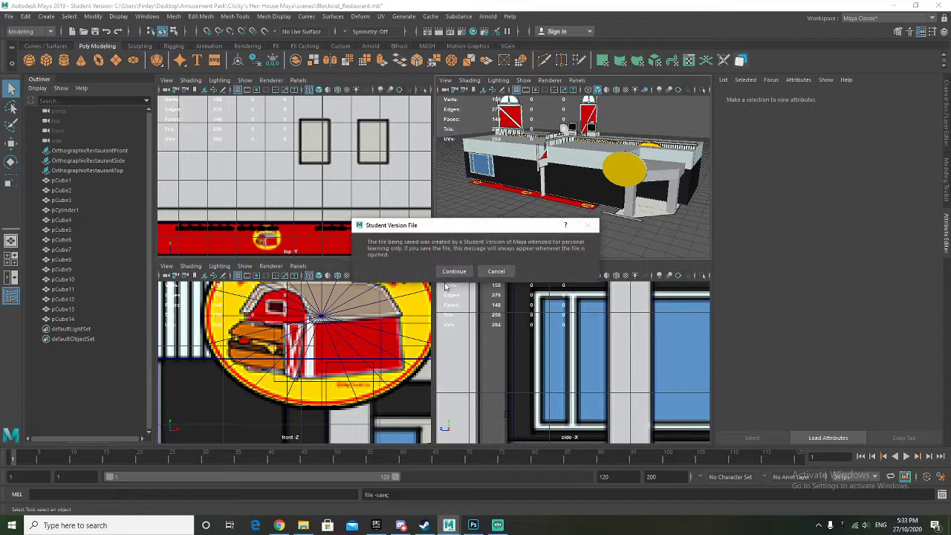
left_click(451, 272)
Examine the restaurant's entrance, side and front windows against the reference images
left_click_drag(479, 203, 520, 202, "alt")
scroll(530, 343, "down", 4)
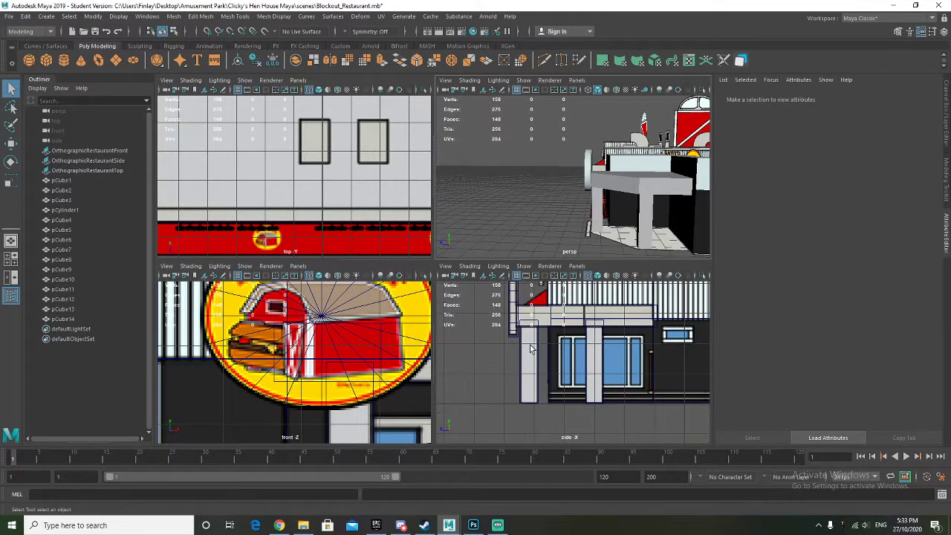
scroll(530, 347, "up", 1)
scroll(530, 343, "down", 1)
left_click_drag(535, 250, 513, 223, "alt")
scroll(551, 354, "down", 1)
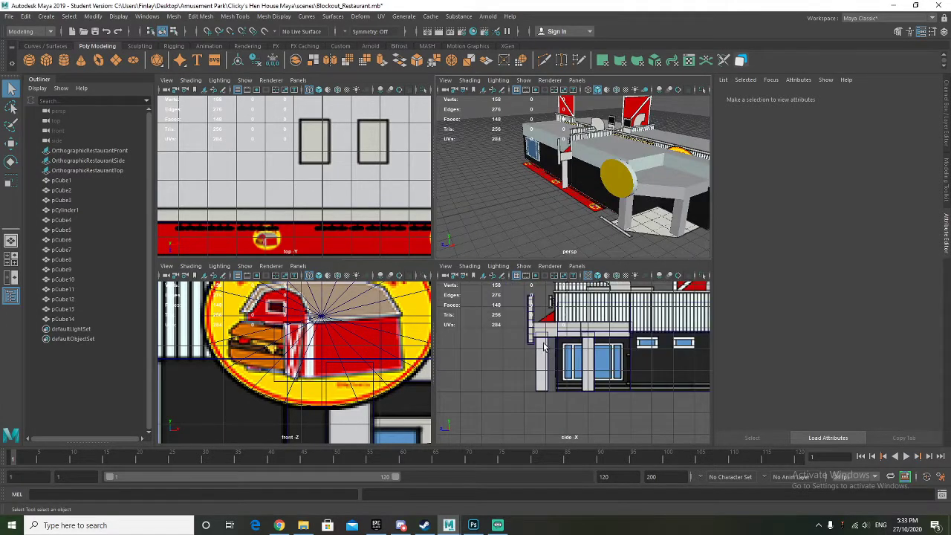
scroll(284, 376, "down", 6)
scroll(253, 376, "up", 2)
middle_click_drag(222, 372, 297, 371, "alt")
left_click_drag(549, 194, 587, 187, "alt")
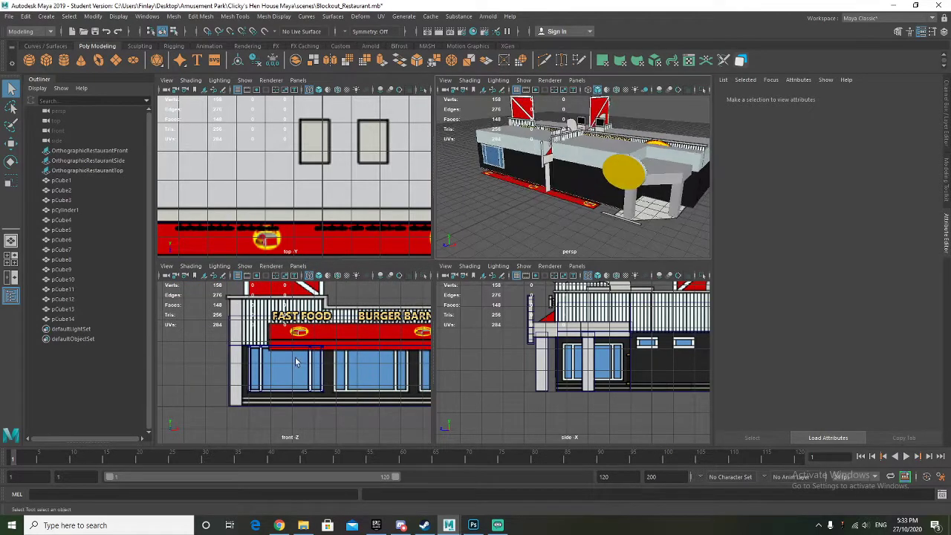
scroll(315, 343, "up", 2)
Group the first front window's pieces, pCube6 through pCube12, and rename the group Blockout_Restaurant_Window01
left_click(74, 280)
left_click(75, 269)
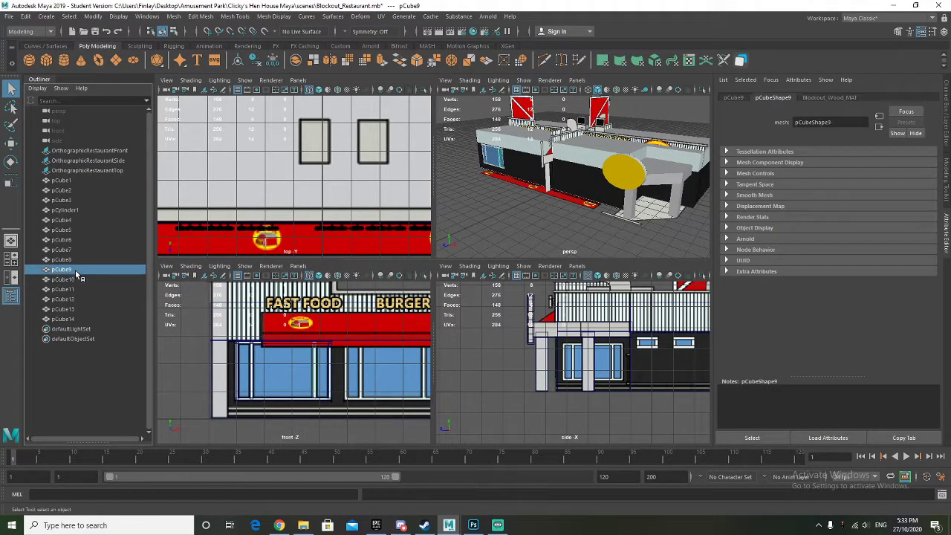
left_click(75, 260)
left_click(74, 251)
left_click(68, 242)
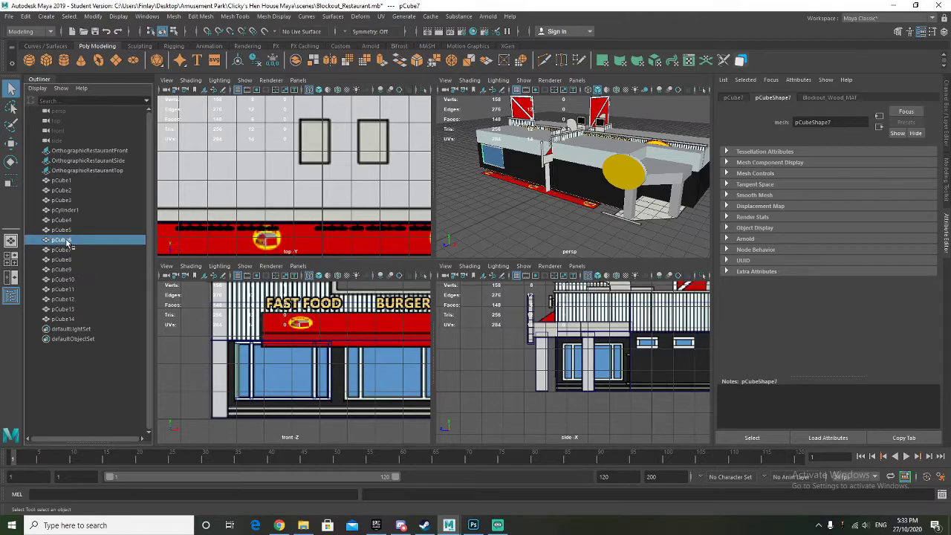
left_click(77, 291, "shift")
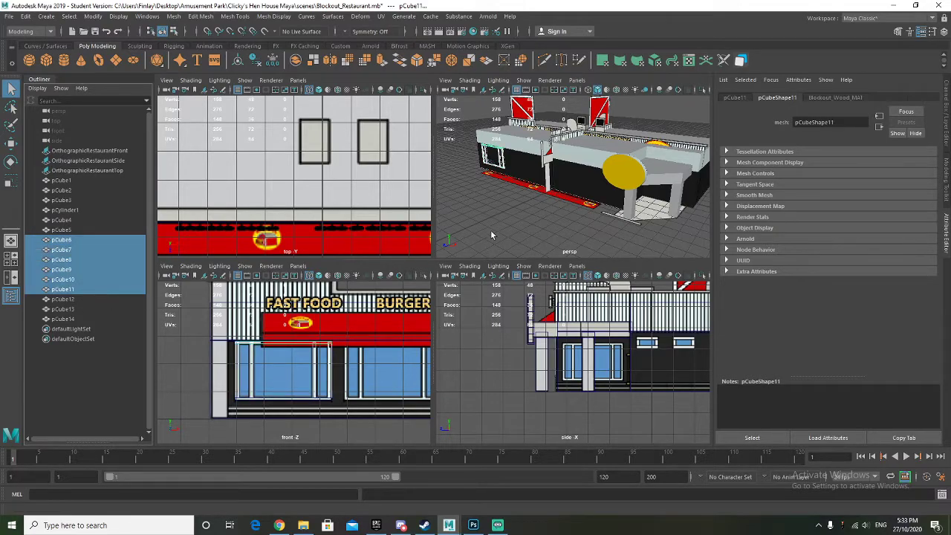
key("f")
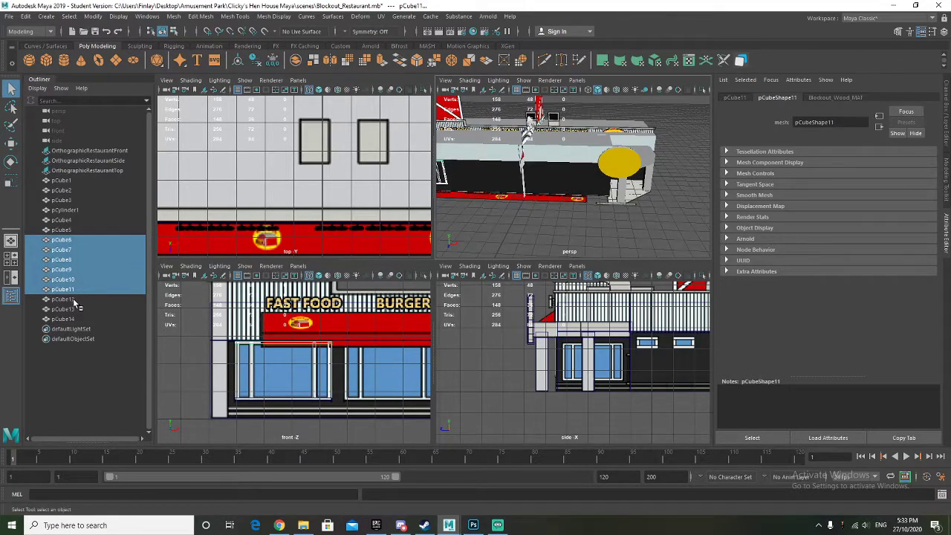
left_click(75, 309, "shift")
left_click(77, 310, "ctrl")
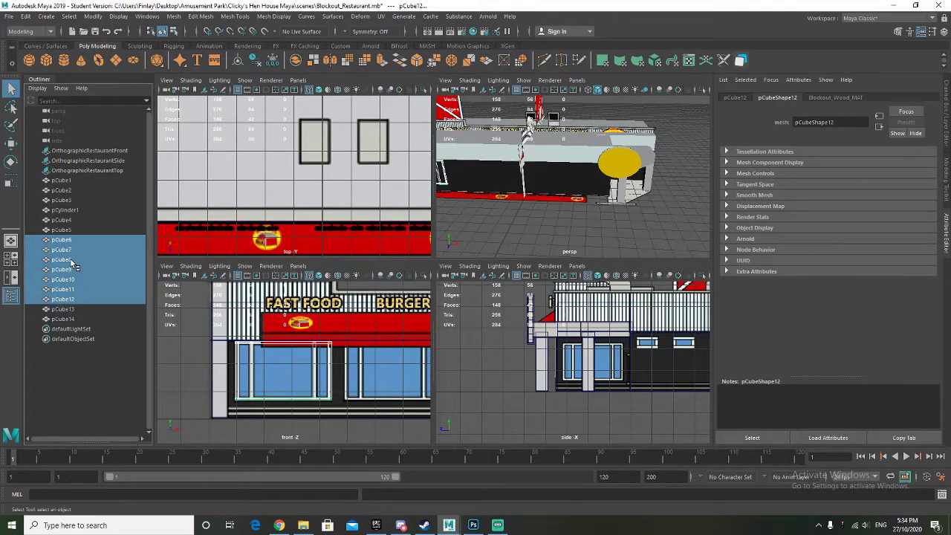
key("ctrl+g")
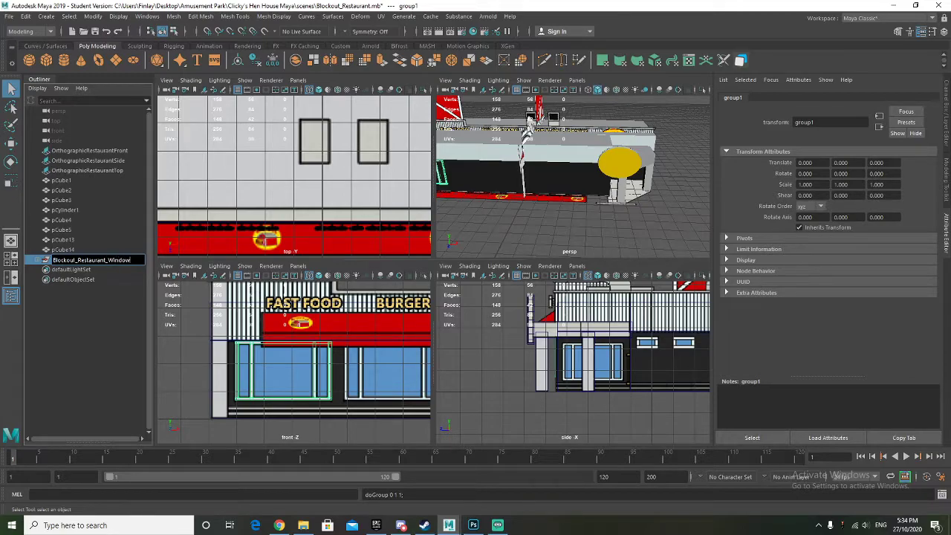
key("Return")
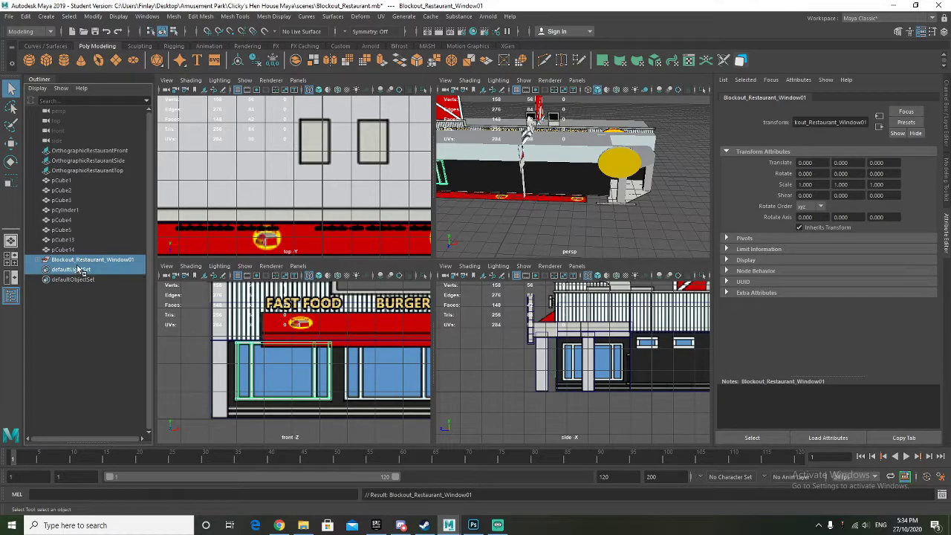
Duplicate the window group, centre the pivot, and move the copy along X onto the second front window
key("ctrl+d")
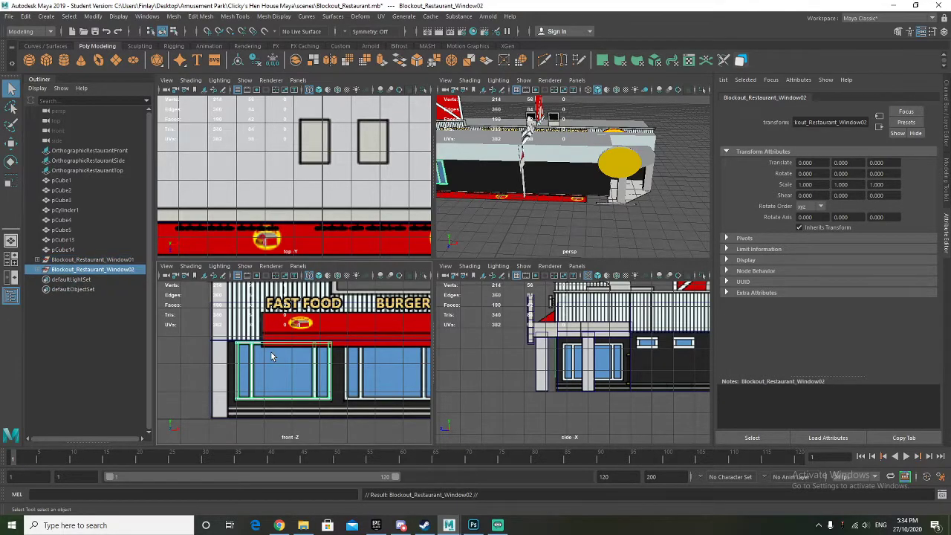
key("w")
middle_click_drag(294, 399, 243, 399, "alt")
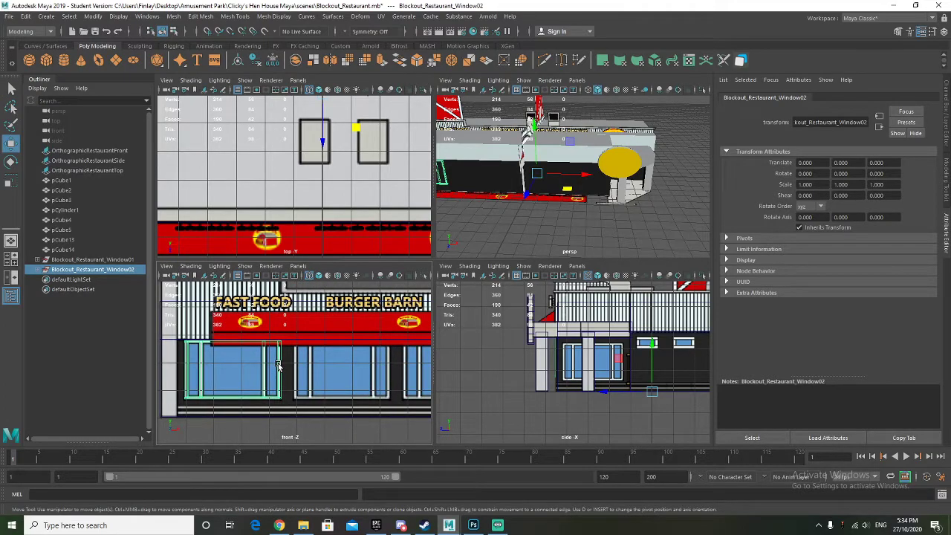
left_click(238, 59)
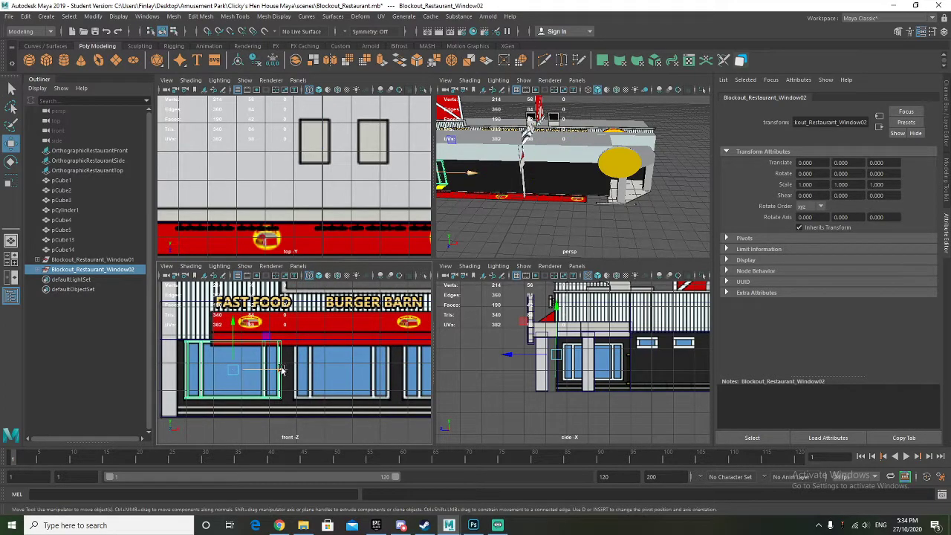
left_click(96, 260)
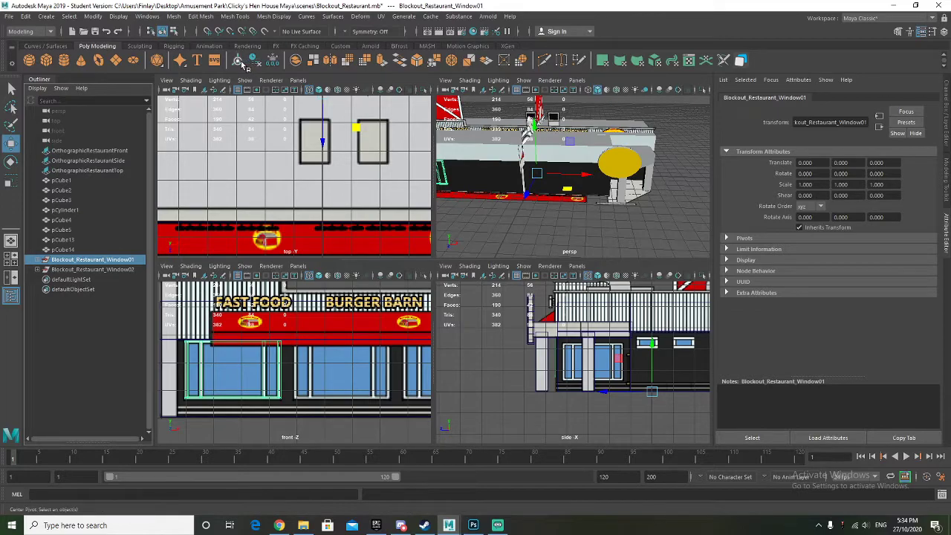
left_click(93, 269)
left_click_drag(277, 370, 384, 375)
Duplicate the window group twice more, placing the copies over the third and fourth front windows of the reference
middle_click_drag(187, 364, 181, 365, "alt")
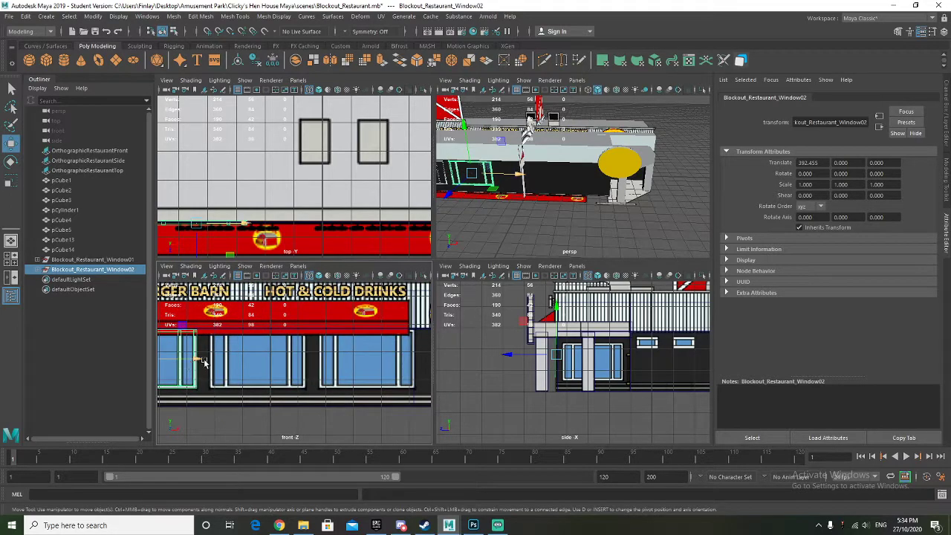
key("ctrl+d")
left_click_drag(204, 362, 413, 364)
key("ctrl+d")
left_click_drag(572, 200, 563, 217, "alt")
left_click_drag(495, 223, 457, 224, "alt")
left_click_drag(541, 201, 511, 221, "alt")
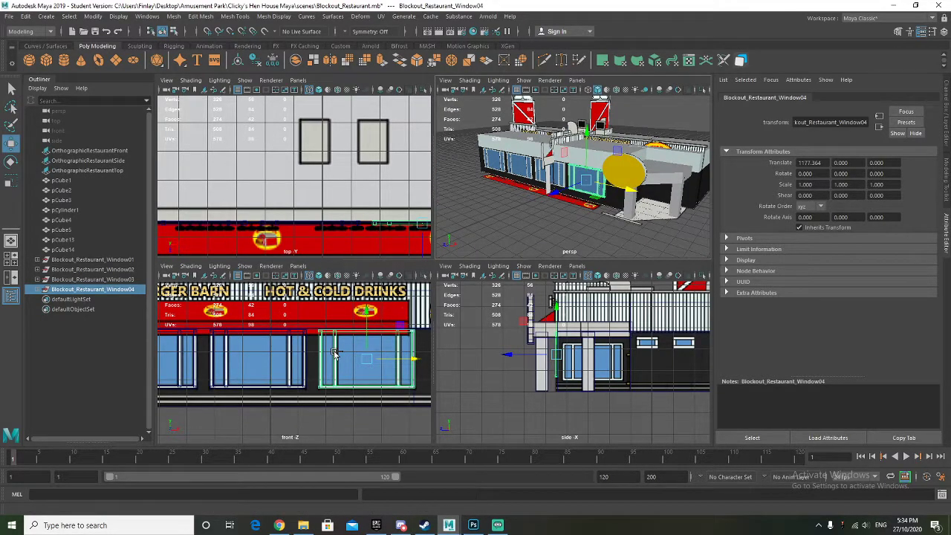
Duplicate the fourth window group, move the copy along X to the entrance and rotate it 90 degrees about Y
key("ctrl+d")
left_click_drag(614, 187, 674, 202)
middle_click_drag(486, 384, 439, 384, "alt")
key("e")
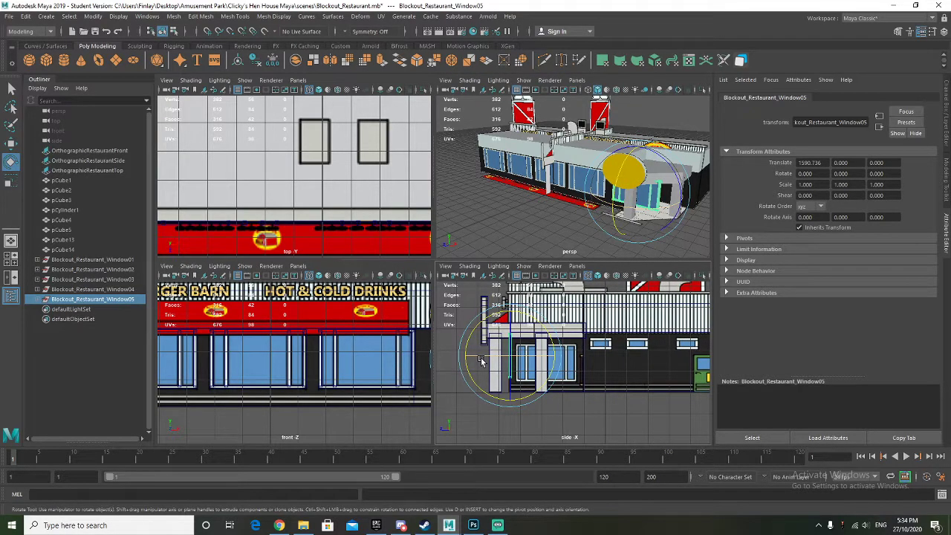
left_click_drag(480, 360, 553, 362)
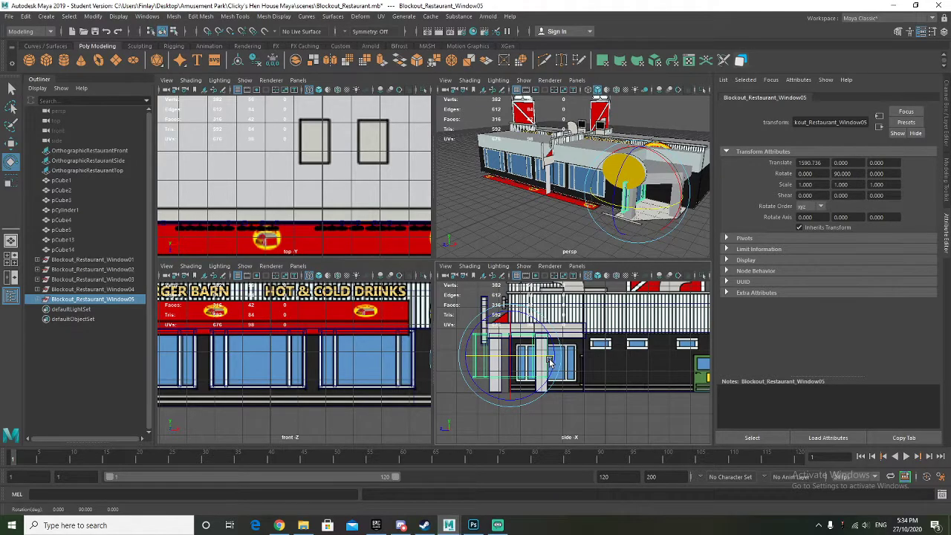
Move the rotated window along X to about 1518, against the dark side wall beside the entrance
left_click_drag(592, 225, 633, 219, "alt")
scroll(535, 368, "up", 3)
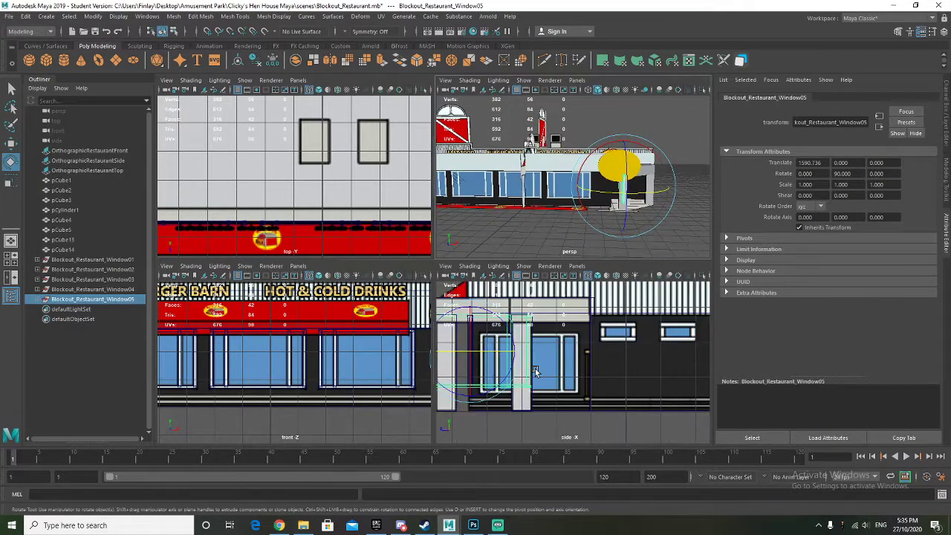
scroll(617, 215, "up", 3)
key("space")
left_click_drag(597, 245, 632, 252, "alt")
middle_click_drag(632, 253, 505, 250, "alt")
left_click_drag(504, 250, 520, 261, "alt")
key("w")
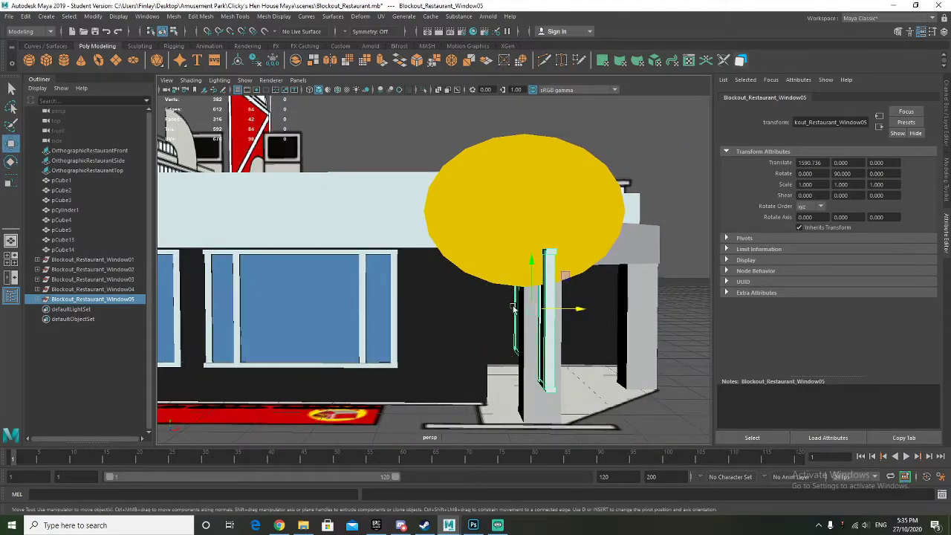
key("space")
scroll(318, 351, "up", 5)
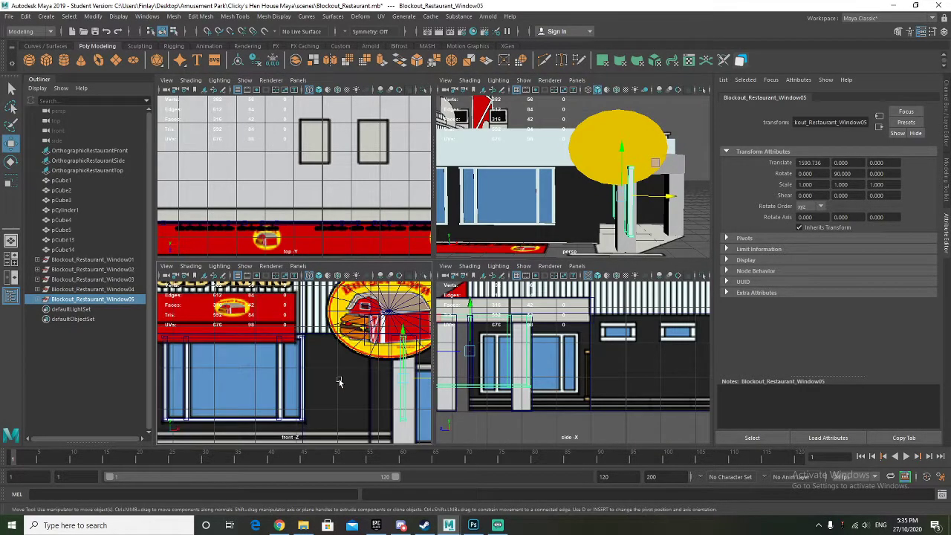
left_click_drag(357, 369, 327, 369)
left_click_drag(575, 215, 557, 214, "alt")
left_click_drag(318, 365, 320, 365)
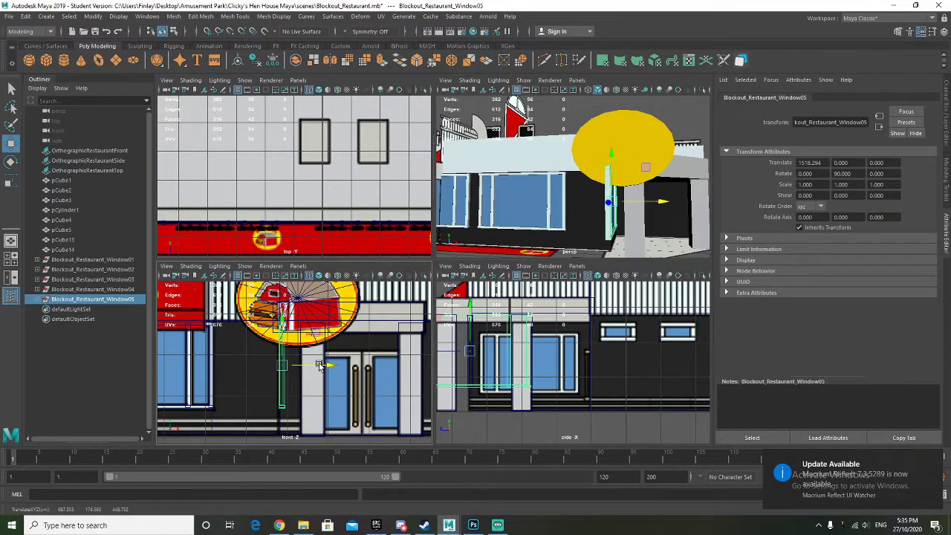
scroll(335, 360, "up", 3)
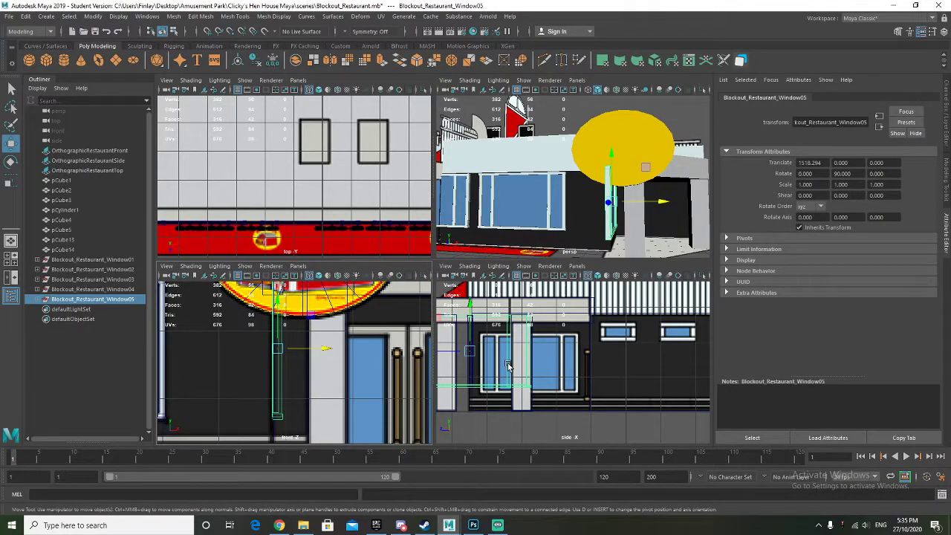
Move the rotated window over the side reference window, to about -36 in Y and -158 in Z
left_click_drag(456, 355, 503, 354)
left_click_drag(526, 304, 526, 315)
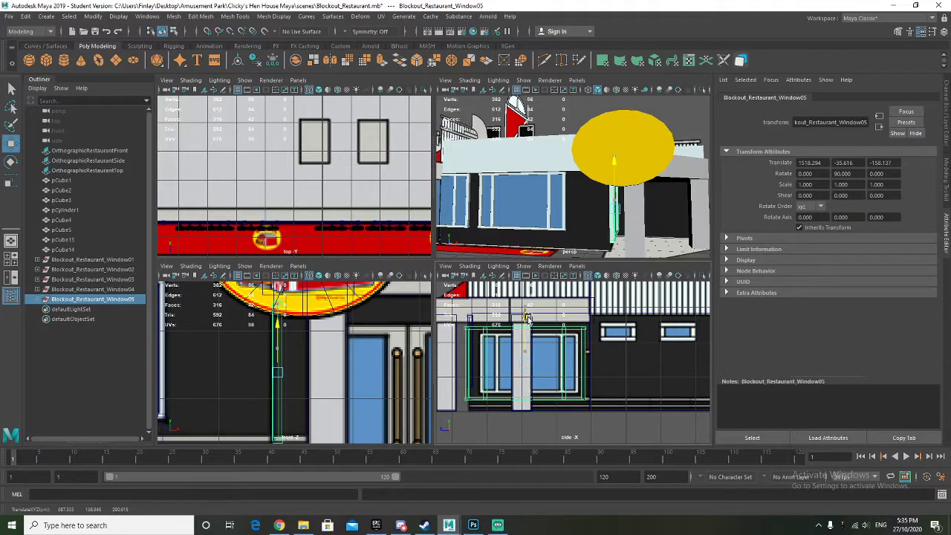
left_click_drag(660, 186, 558, 194, "alt")
left_click_drag(633, 121, 609, 130, "alt")
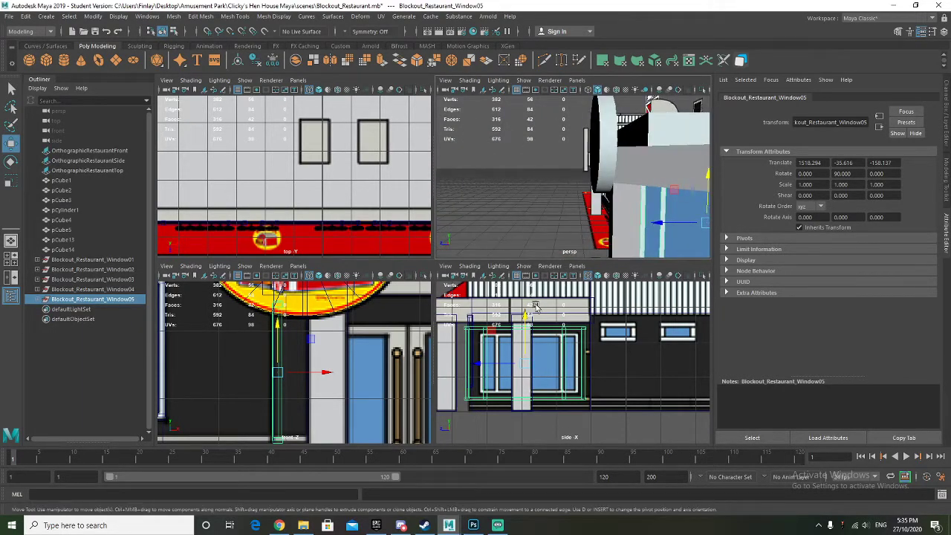
Scale the side window uniformly to about 0.819 and shift it to about -170 in Z to fit the reference
key("r")
left_click_drag(530, 364, 498, 367)
key("w")
key("r")
key("w")
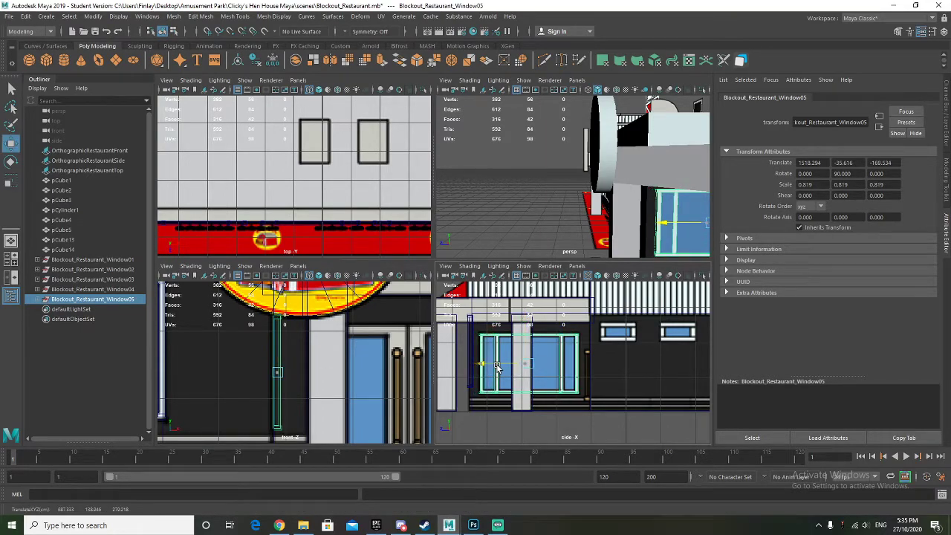
Inspect the fitted side window and the entrance area from several angles and distances
left_click_drag(619, 208, 662, 208, "alt")
scroll(590, 216, "down", 4)
left_click_drag(578, 216, 611, 214, "alt")
scroll(660, 217, "up", 3)
scroll(610, 186, "up", 2)
scroll(594, 179, "down", 6)
scroll(586, 166, "up", 4)
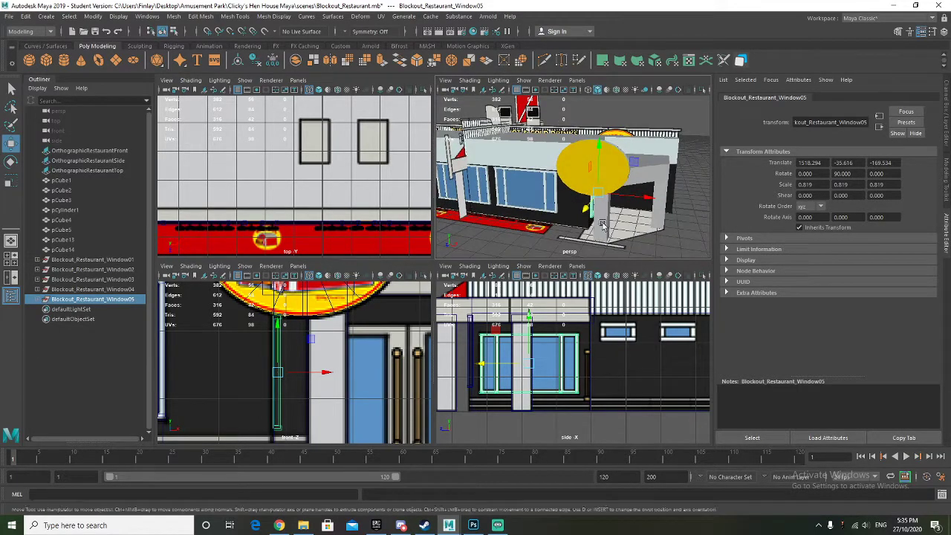
Create a cube and move it over the entrance doors, to about 856 in X and 59 in Y
middle_click_drag(409, 366, 329, 315, "alt")
scroll(330, 315, "down", 1)
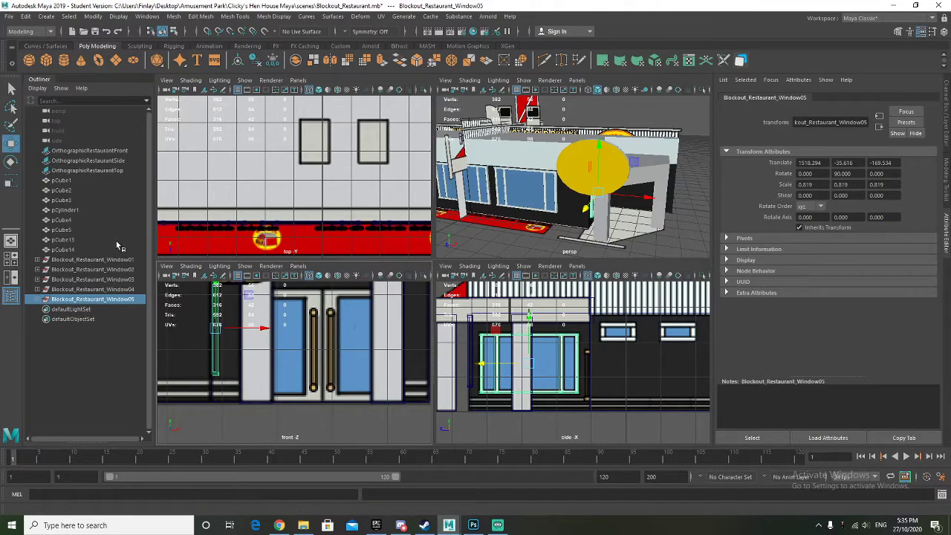
left_click(70, 251)
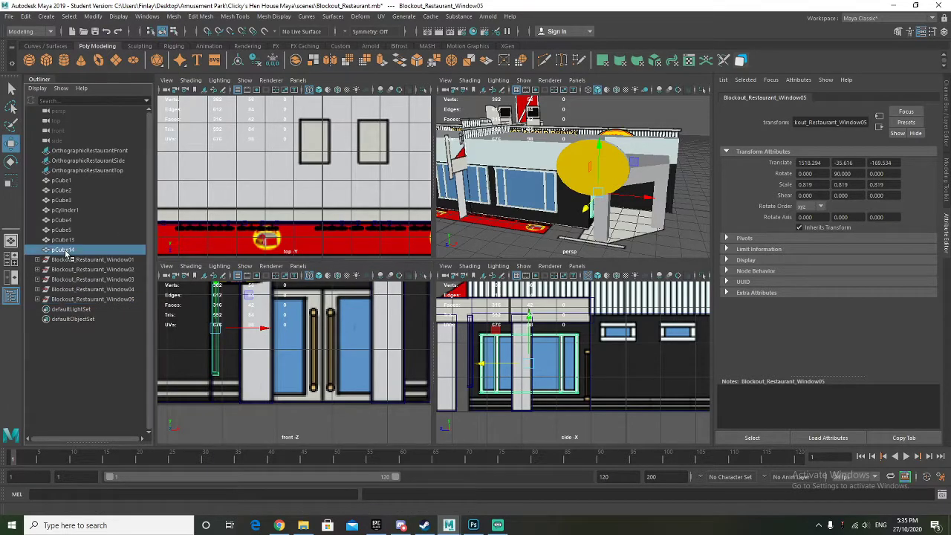
left_click(46, 60)
scroll(442, 360, "down", 1)
scroll(410, 384, "down", 6)
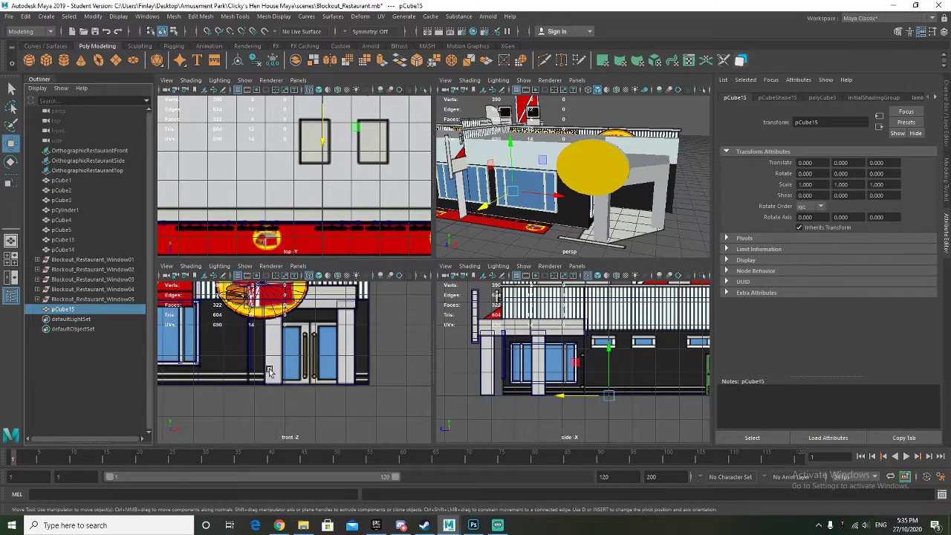
middle_click_drag(210, 366, 232, 372, "alt")
left_click_drag(230, 378, 372, 375)
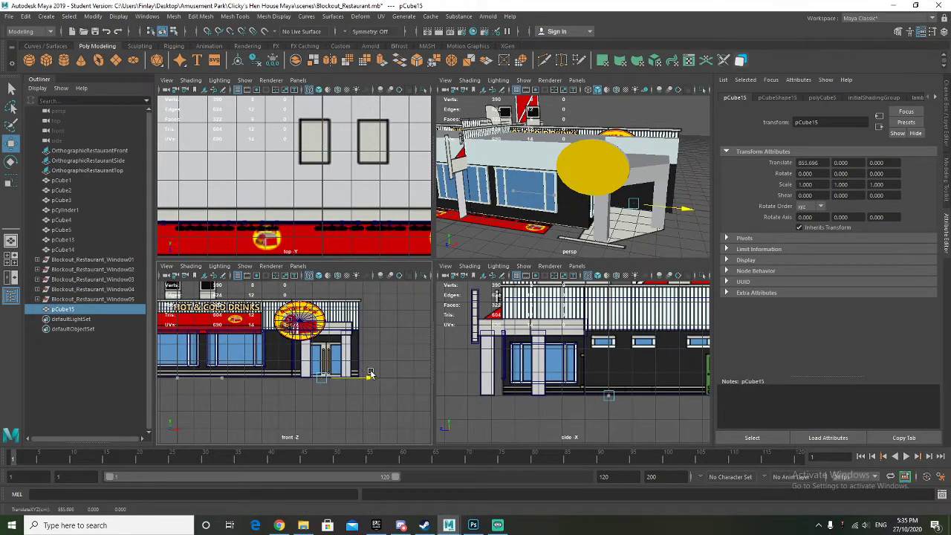
left_click_drag(323, 341, 322, 330)
scroll(599, 395, "up", 5)
scroll(600, 395, "up", 3)
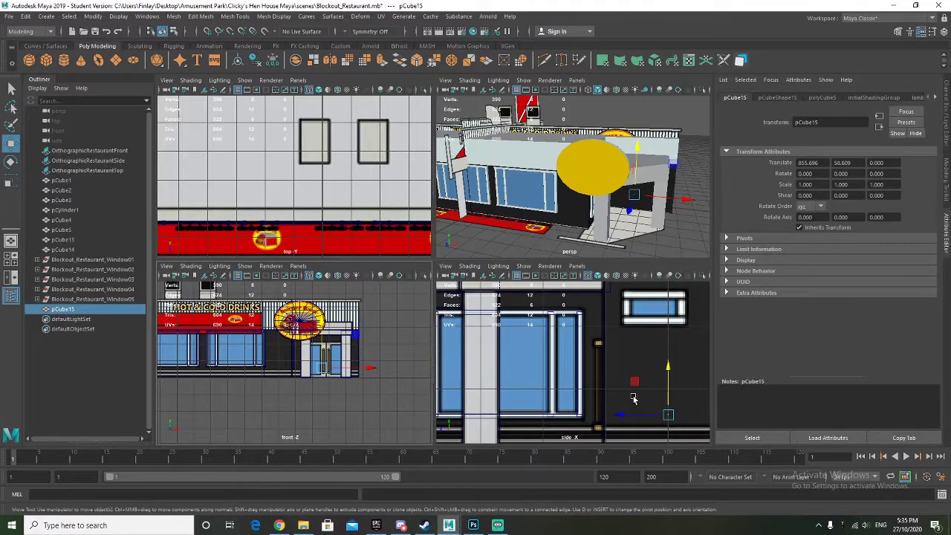
Move the cube to about 105 in Z at the door line and scale it to about 9.5 in X and Y and 5 in Z
middle_click_drag(632, 396, 583, 371, "alt")
left_click_drag(583, 389, 550, 393)
key("r")
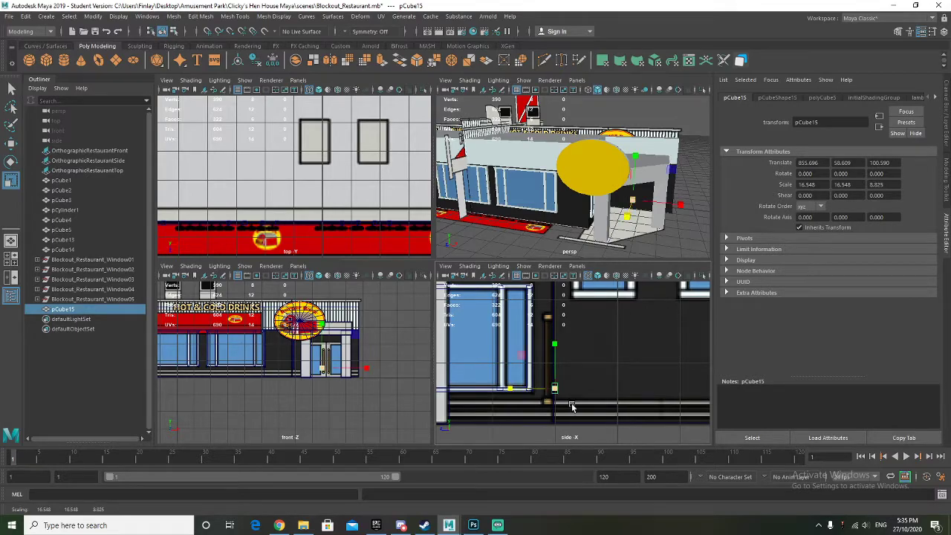
scroll(571, 405, "up", 4)
middle_click_drag(572, 405, 607, 311, "alt")
key("w")
mouse_move(510, 355)
left_mouse_down()
mouse_move(499, 354)
mouse_move(533, 351)
mouse_move(518, 352)
left_mouse_up()
key("r")
key("w")
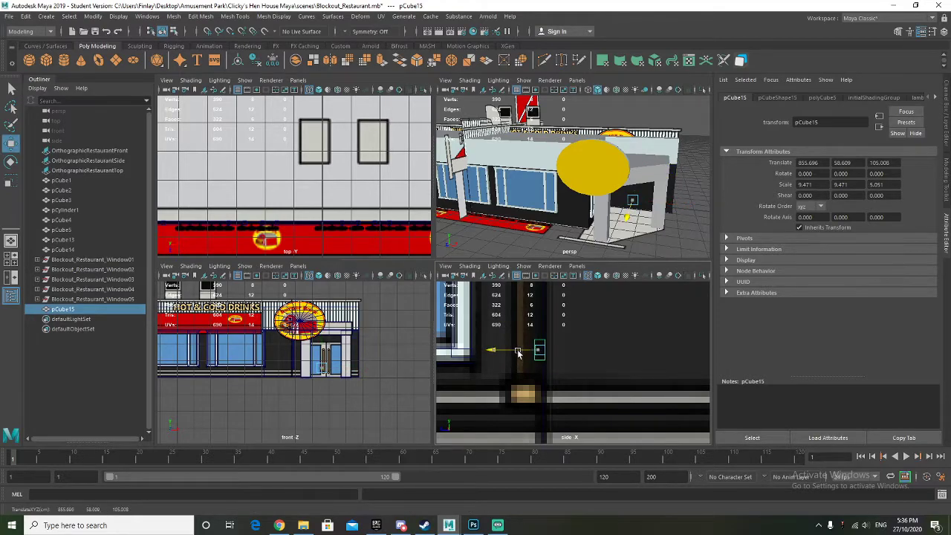
Scale the cube to about 174 in X and Y and centre it over the double doors at about 881 in X and 105 in Y
scroll(352, 371, "up", 3)
left_click_drag(384, 340, 595, 312)
key("ctrl+z")
key("r")
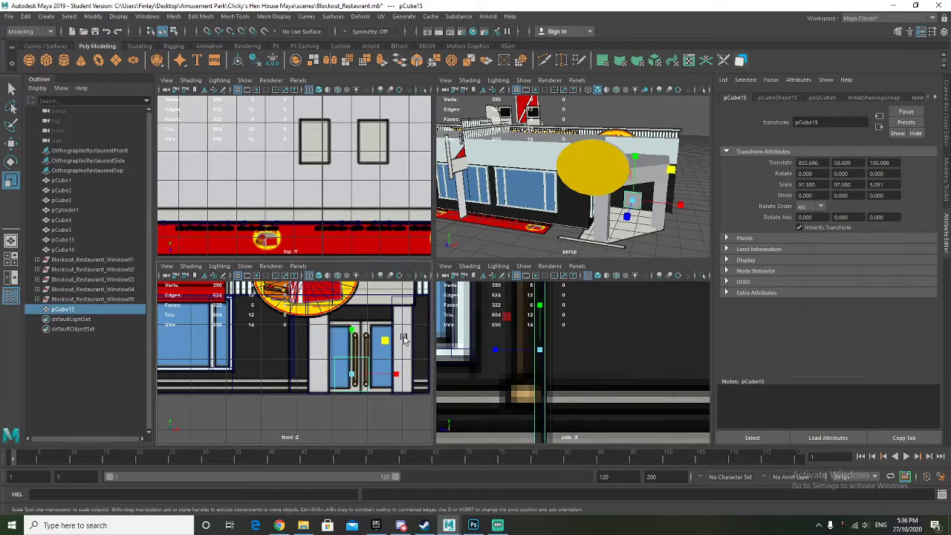
key("w")
left_click_drag(353, 346, 402, 360)
key("r")
left_click_drag(394, 326, 417, 332)
key("w")
left_click(357, 322)
key("ctrl+z")
mouse_move(360, 321)
left_mouse_down()
mouse_move(376, 319)
mouse_move(367, 321)
left_mouse_up()
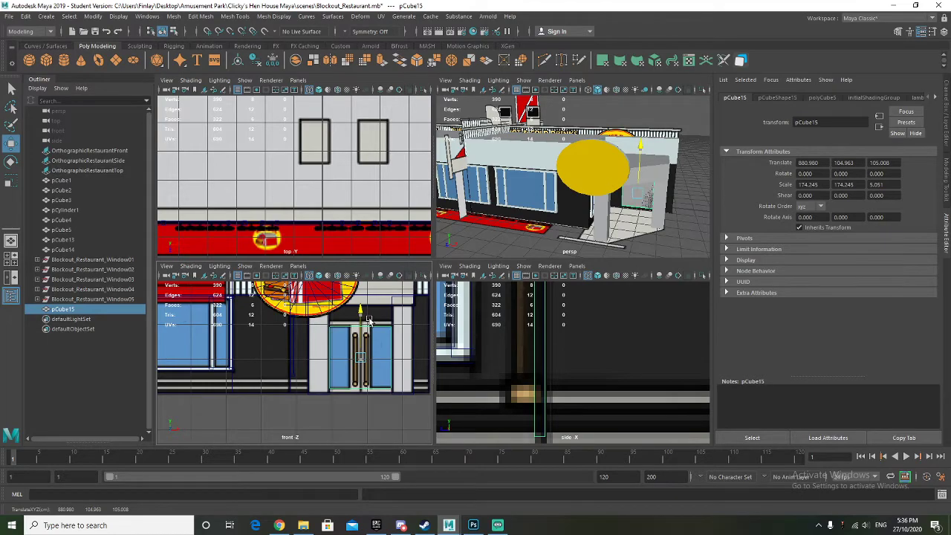
Check the cube in the entrance from the front and delete it
left_click_drag(524, 229, 615, 226, "alt")
scroll(598, 223, "up", 4)
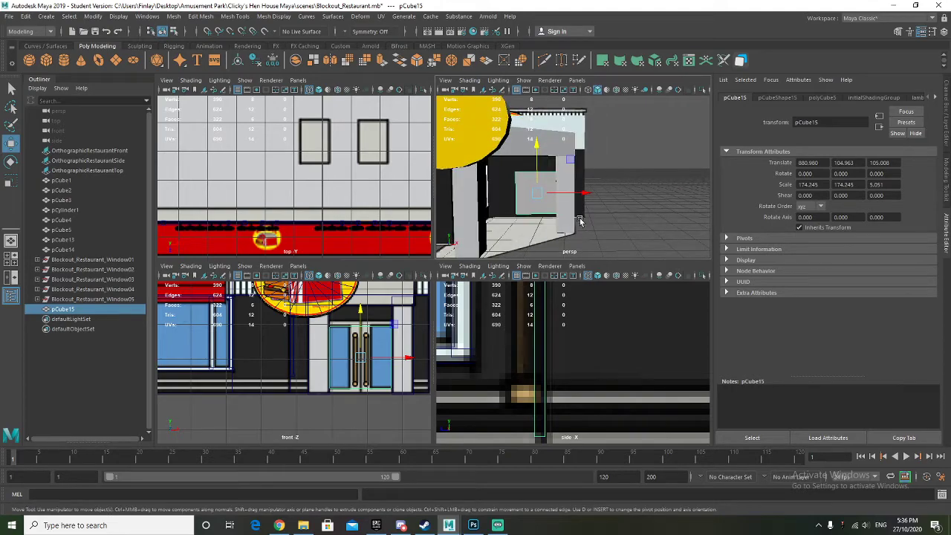
left_click(278, 525)
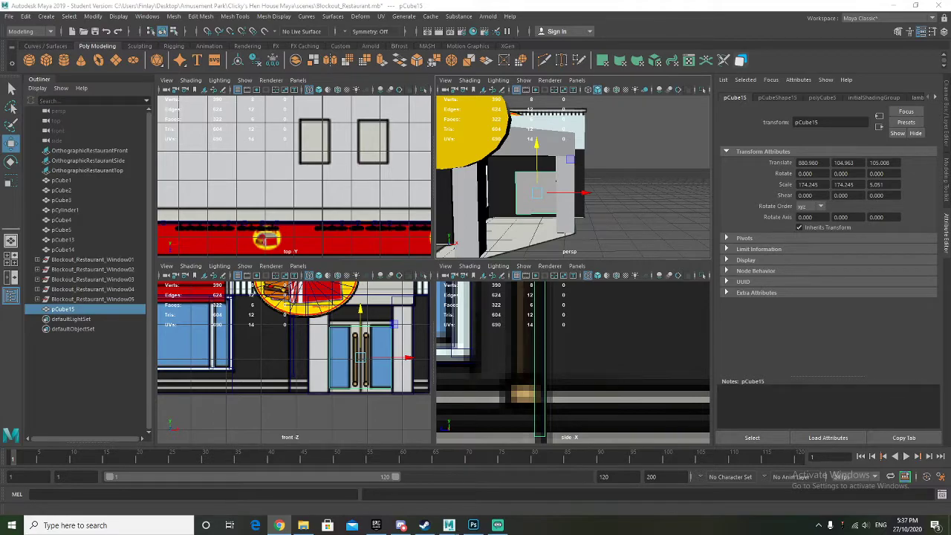
scroll(358, 394, "up", 2)
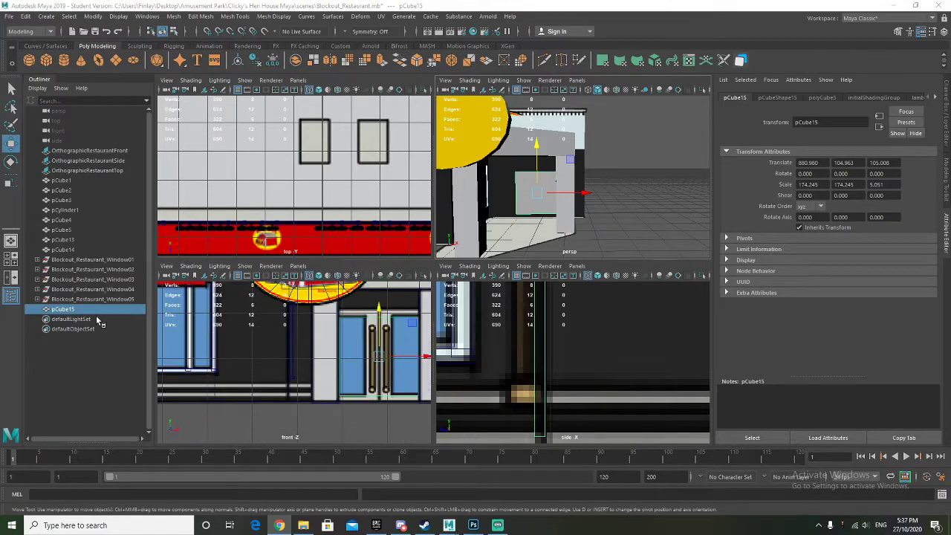
key("Delete")
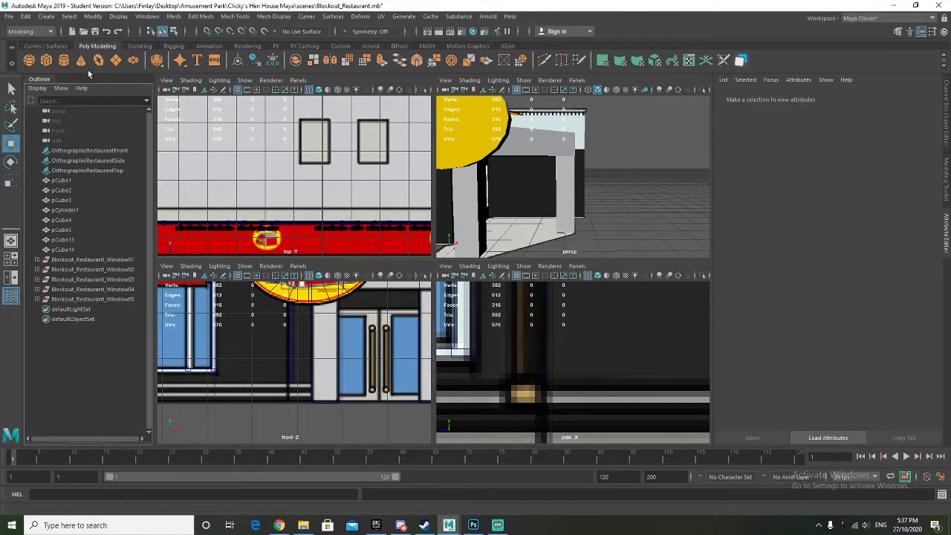
Create a cube 155 wide and move it over the double doors, to about 881 in X and 56 in Y
left_click(46, 60)
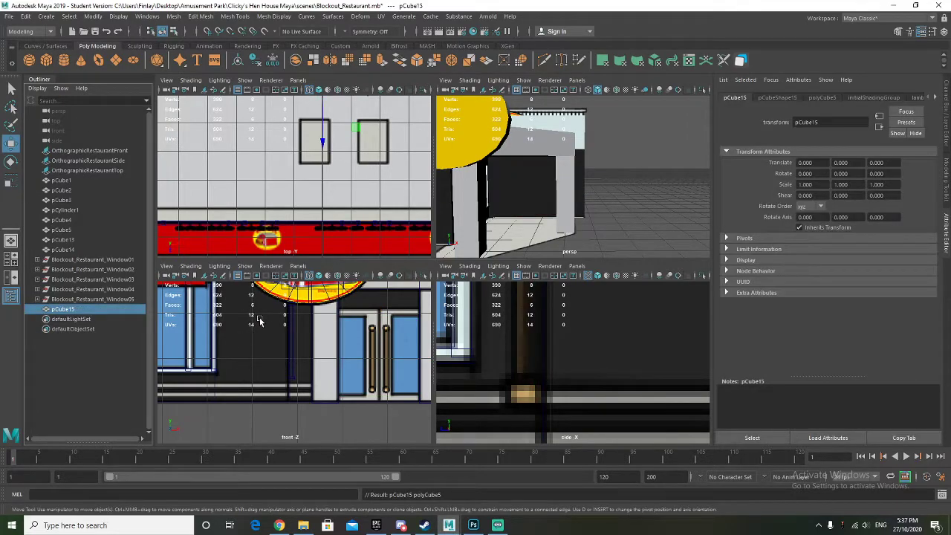
left_click(820, 98)
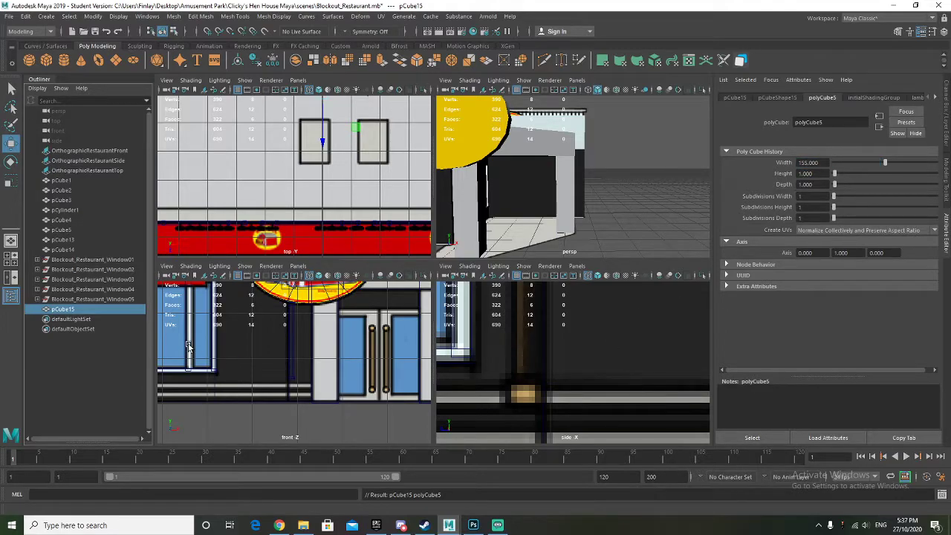
scroll(278, 353, "down", 6)
left_click_drag(216, 377, 366, 379)
scroll(335, 403, "up", 4)
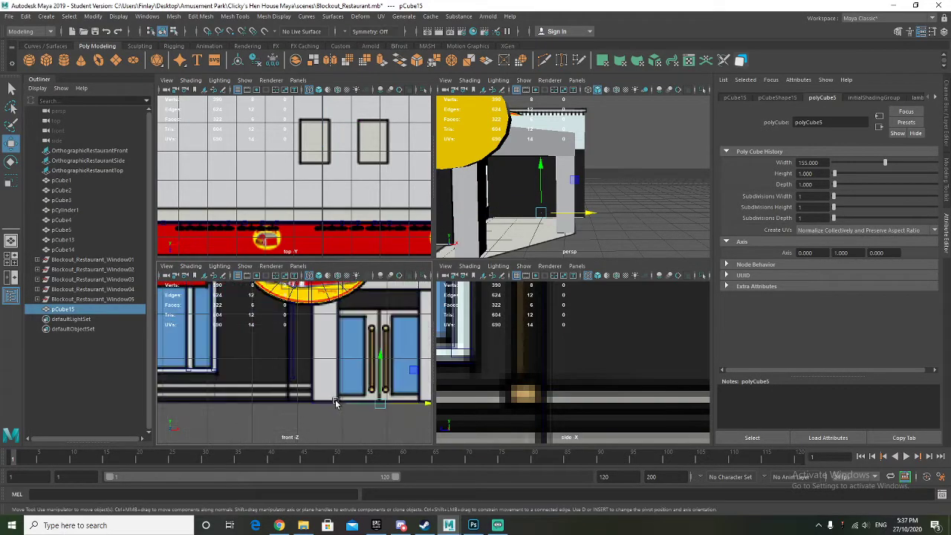
middle_click_drag(334, 403, 301, 377, "alt")
left_click_drag(343, 328, 343, 306)
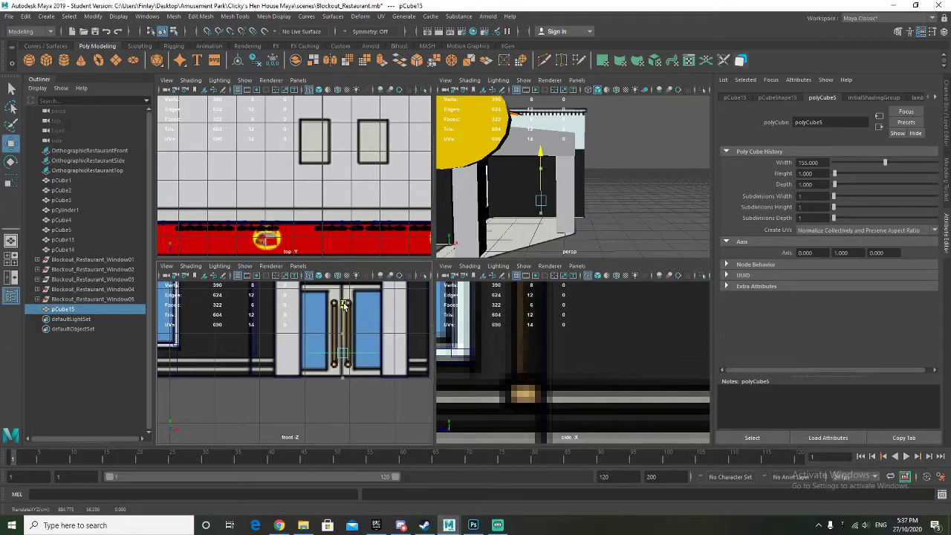
left_click(387, 353)
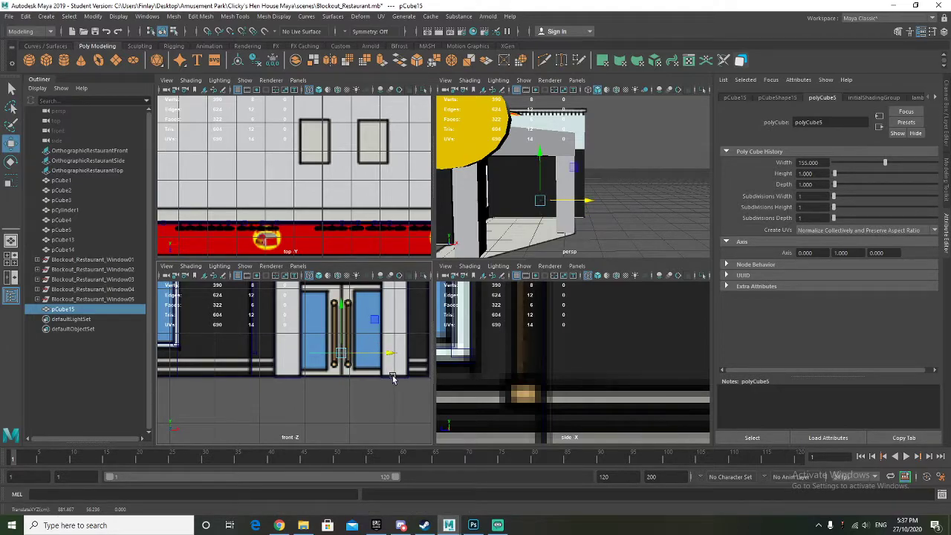
scroll(390, 377, "up", 3)
middle_click_drag(389, 377, 371, 379, "alt")
left_click_drag(542, 229, 509, 227, "alt")
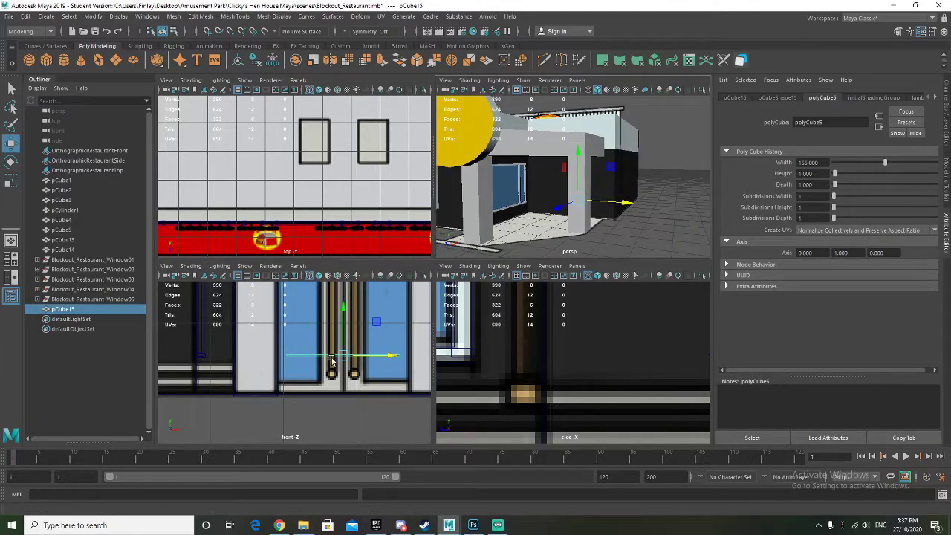
Stretch the cube in Y over the lower part of the double doors
key("r")
left_click(343, 310)
left_click_drag(343, 312, 346, 114)
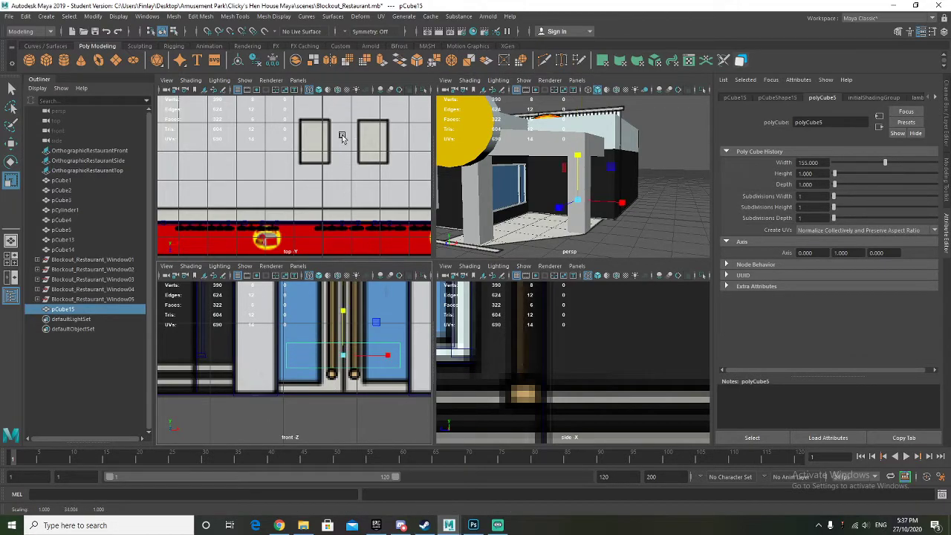
left_click_drag(343, 312, 359, 209)
scroll(605, 341, "down", 3)
middle_click_drag(600, 340, 595, 342, "alt")
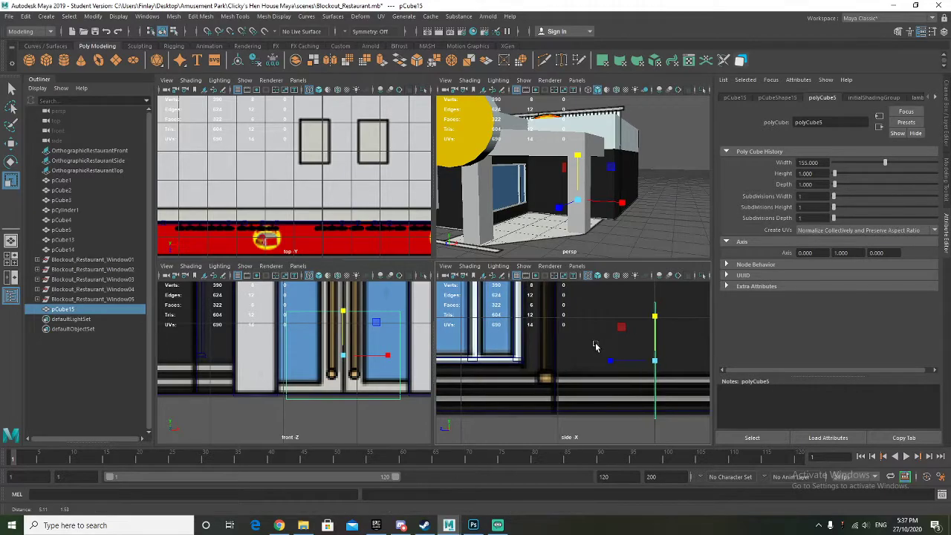
Thicken the door panel to about 4 in depth and move it to about 104 in Z at the entrance wall
left_click_drag(627, 361, 488, 351)
key("w")
left_click_drag(615, 362, 549, 299)
scroll(537, 395, "up", 1)
scroll(550, 362, "up", 1)
scroll(547, 365, "up", 1)
middle_click_drag(540, 371, 559, 406, "alt")
left_click_drag(513, 330, 509, 329)
scroll(357, 334, "down", 2)
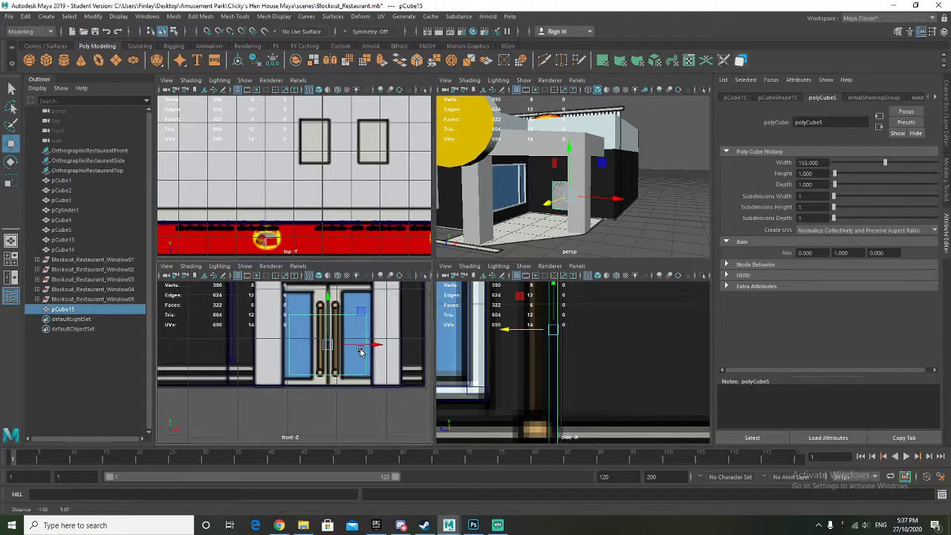
Stretch the door panel to about 180 in Y and centre it vertically on the doors at about 104 in Y
key("r")
mouse_move(327, 310)
left_mouse_down()
mouse_move(327, 288)
mouse_move(328, 308)
left_mouse_up()
key("w")
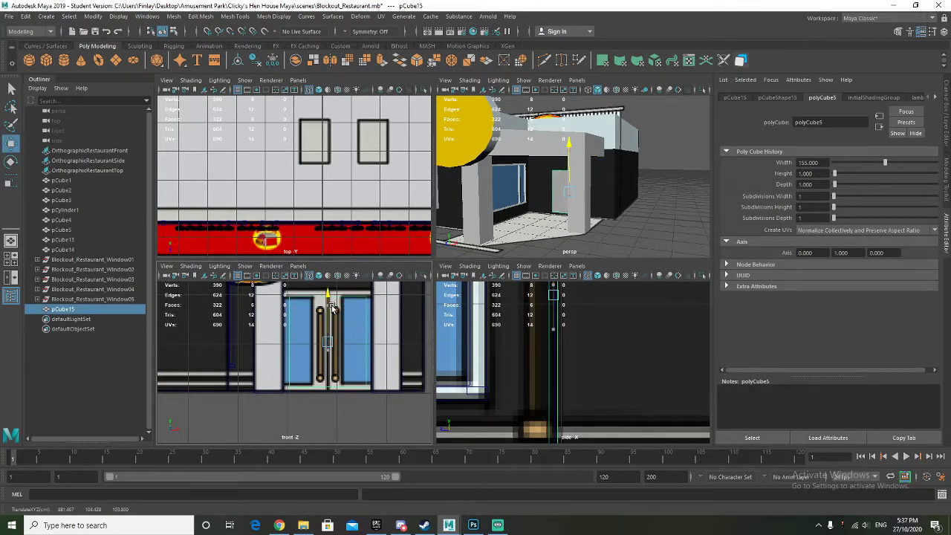
key("r")
left_click_drag(329, 303, 329, 302)
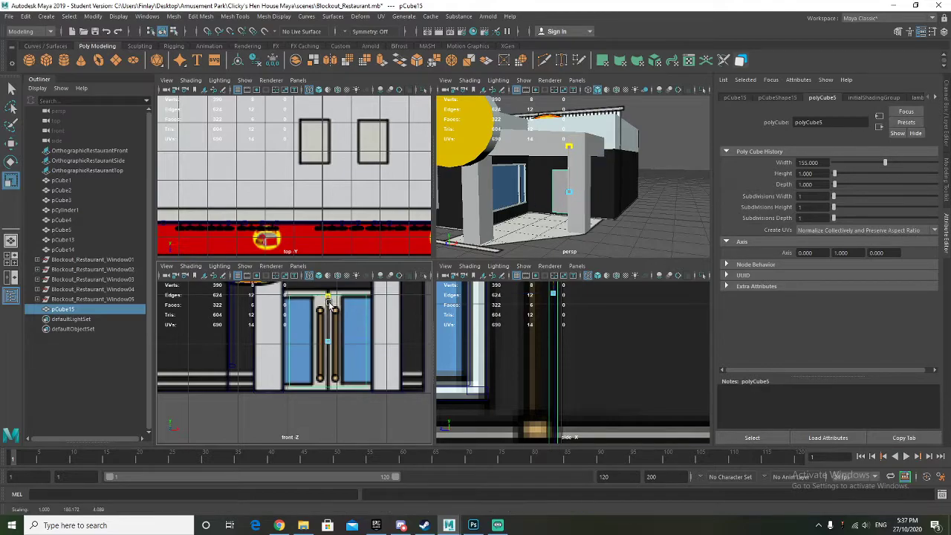
left_click_drag(635, 213, 667, 196, "alt")
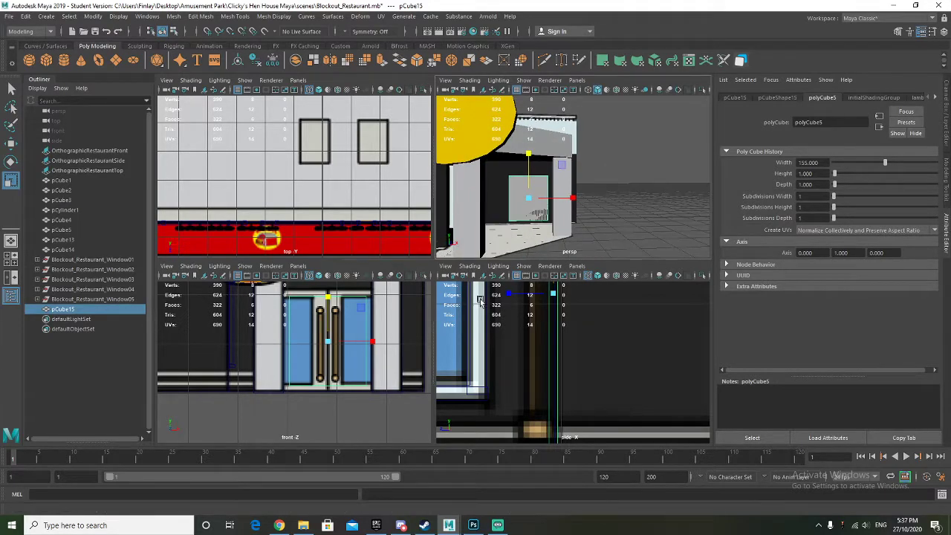
Narrow the panel in X to the width of one door's glass and move it over the right-hand door glass
left_click_drag(373, 340, 383, 340)
mouse_move(573, 226)
left_mouse_down("alt")
mouse_move(594, 223)
mouse_move(572, 227)
left_mouse_up("alt")
left_click_drag(569, 224, 566, 226, "alt")
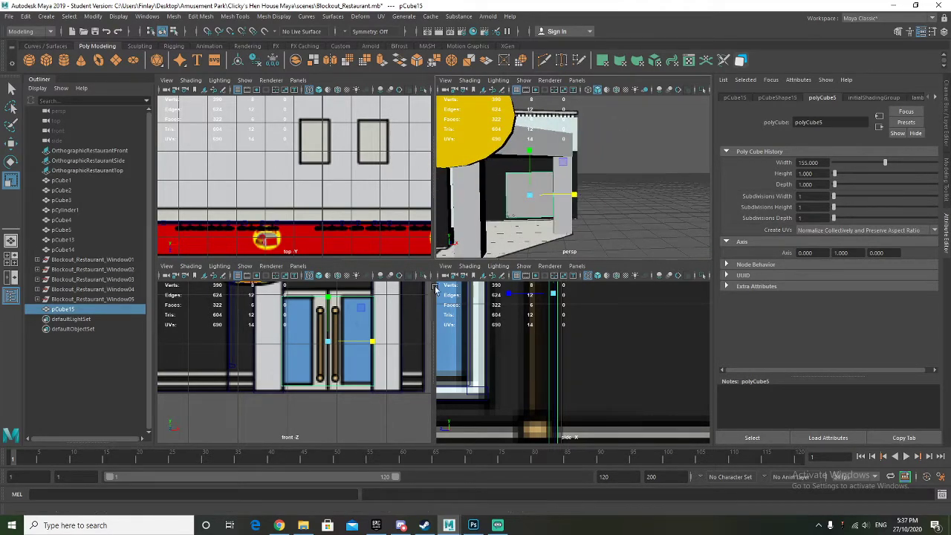
left_click_drag(372, 344, 352, 344)
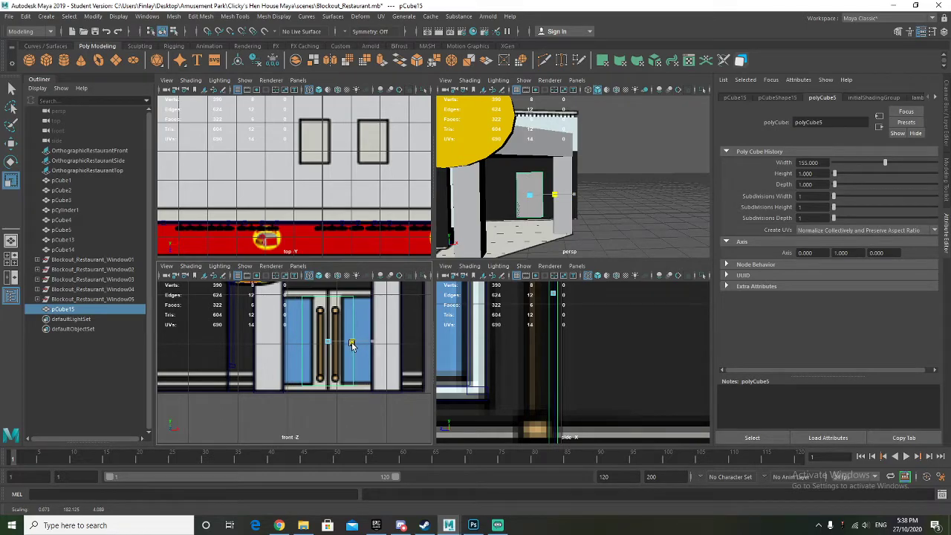
key("w")
left_click_drag(353, 343, 396, 345)
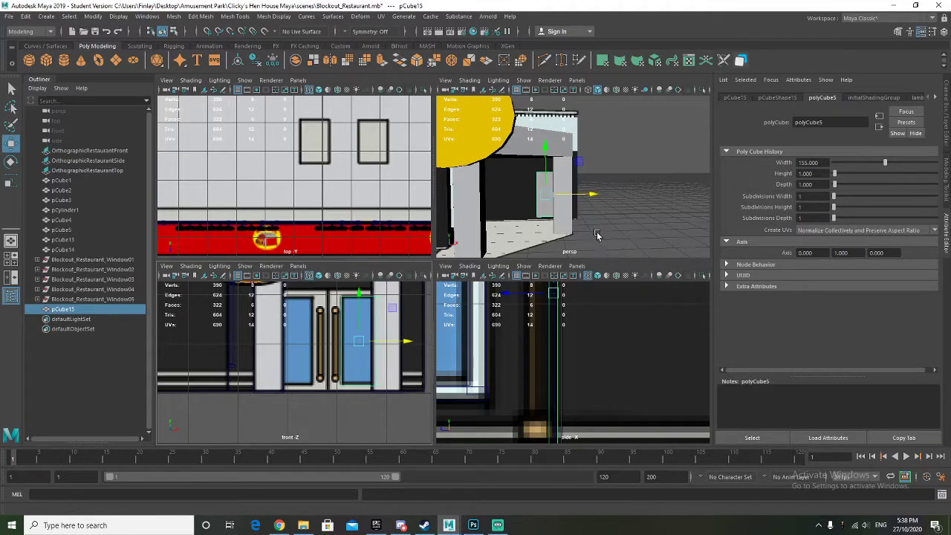
Duplicate the door glass panel and make the copy slightly deeper, shifted slightly forward in Z to about 105
left_click_drag(590, 220, 568, 215, "alt")
scroll(393, 356, "up", 3)
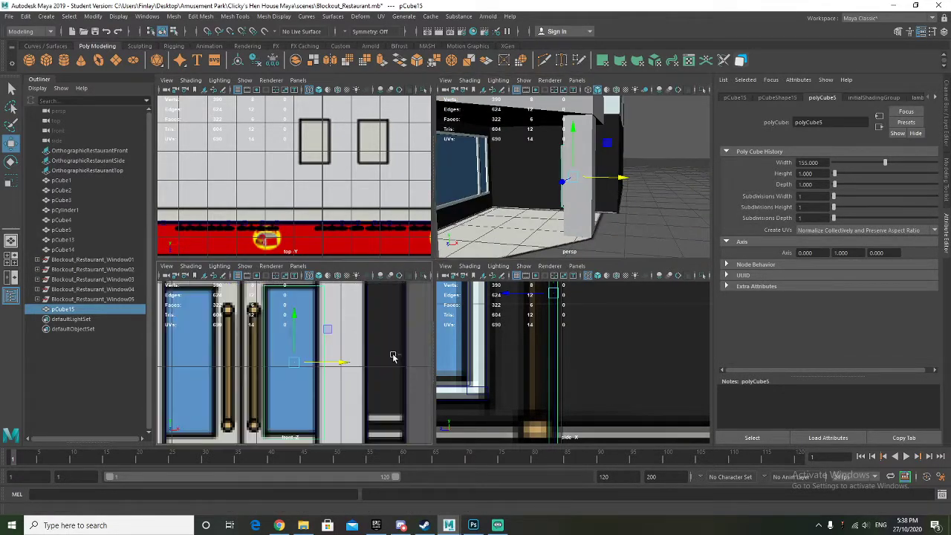
key("ctrl+d")
key("r")
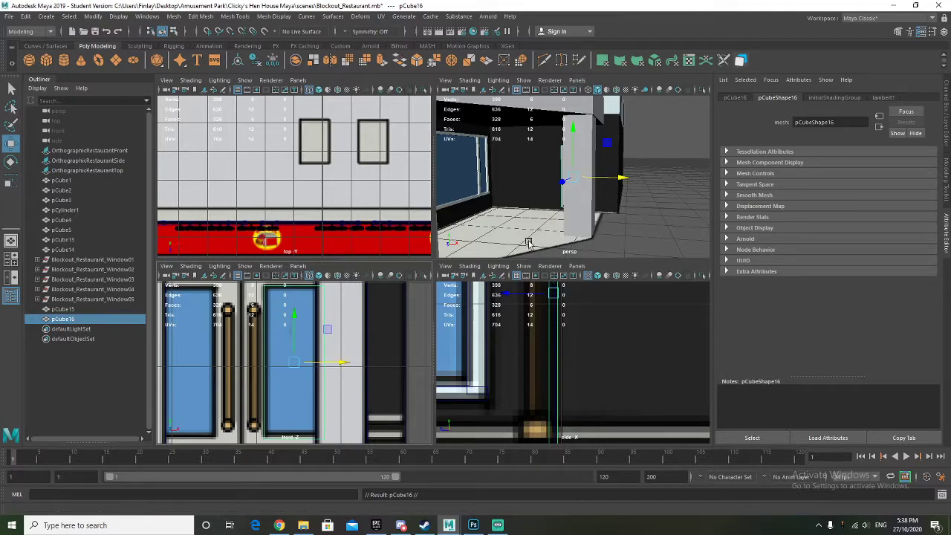
mouse_move(510, 293)
left_mouse_down()
mouse_move(493, 294)
mouse_move(508, 294)
left_mouse_up()
key("w")
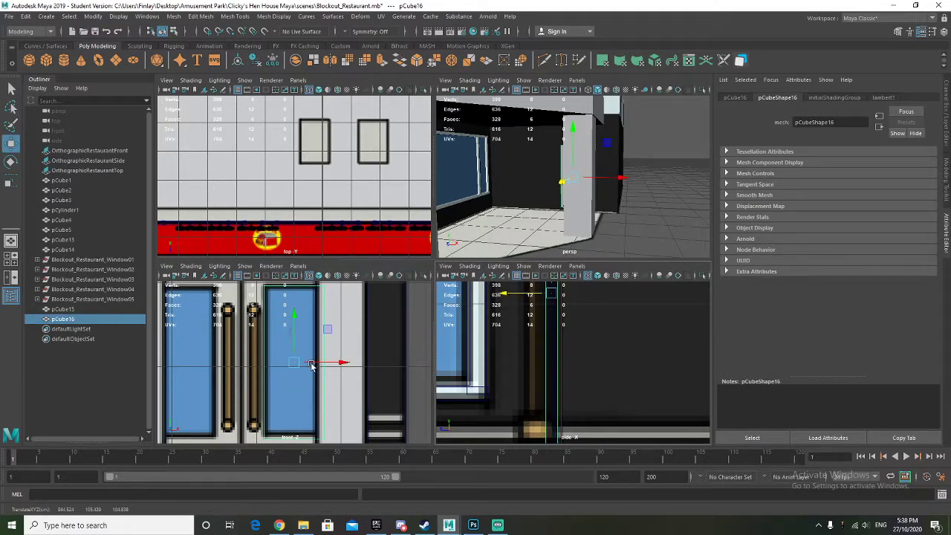
Shape the copy into a tall, narrow vertical frame strip along the outer edge of the right-hand door
scroll(313, 365, "down", 2)
key("r")
left_click_drag(294, 322, 297, 316)
mouse_move(339, 362)
left_mouse_down()
mouse_move(368, 364)
mouse_move(331, 364)
left_mouse_up()
left_click_drag(623, 215, 660, 225, "alt")
key("f")
mouse_move(597, 215)
left_mouse_down("alt")
mouse_move(552, 215)
mouse_move(596, 230)
left_mouse_up("alt")
left_click_drag(547, 204, 550, 203, "alt")
left_click_drag(369, 361, 362, 363)
mouse_move(556, 186)
left_mouse_down("alt")
mouse_move(578, 198)
mouse_move(579, 181)
mouse_move(572, 185)
left_mouse_up("alt")
scroll(309, 362, "down", 2)
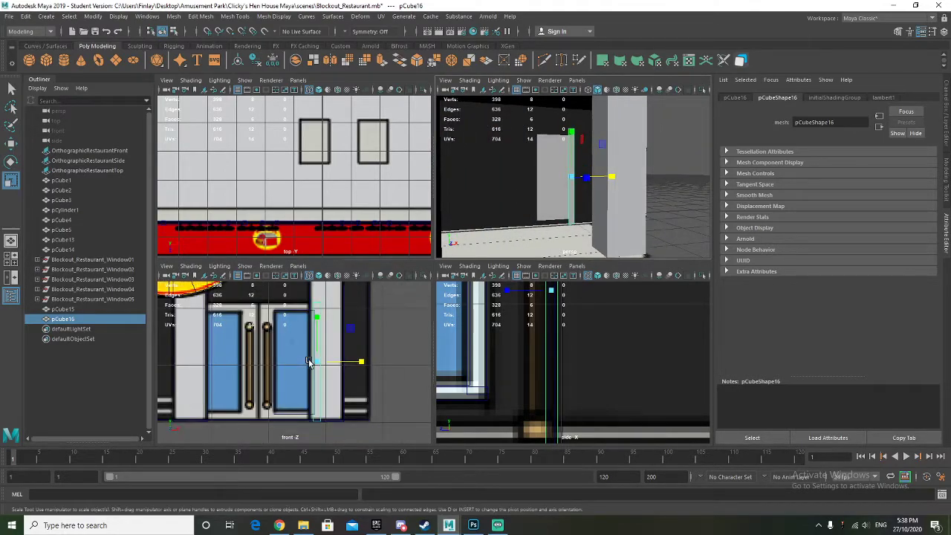
Duplicate the frame strip onto the right-hand door's inner edge at about 896 in X, with an X scale of about 0.168
key("ctrl+d")
key("w")
left_click_drag(360, 363, 315, 362)
key("r")
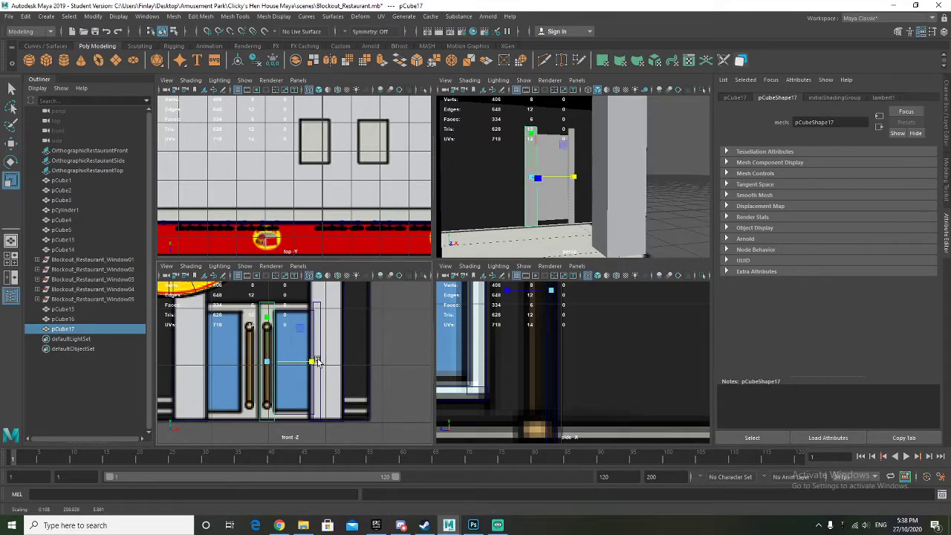
key("w")
left_click_drag(306, 360, 305, 361)
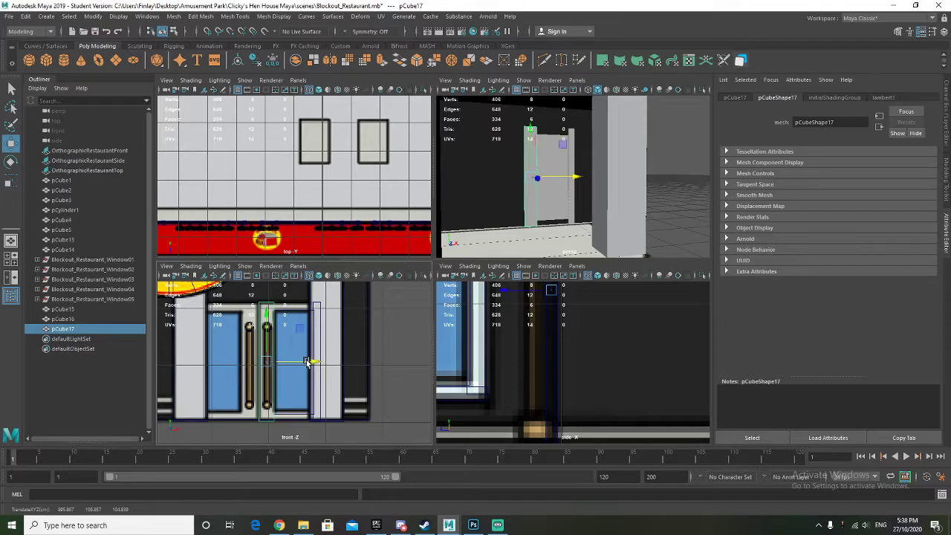
Duplicate the inner frame strip, shorten the copy to a Y scale of about 20.9 and move it below the right-hand door's glass
key("ctrl+d")
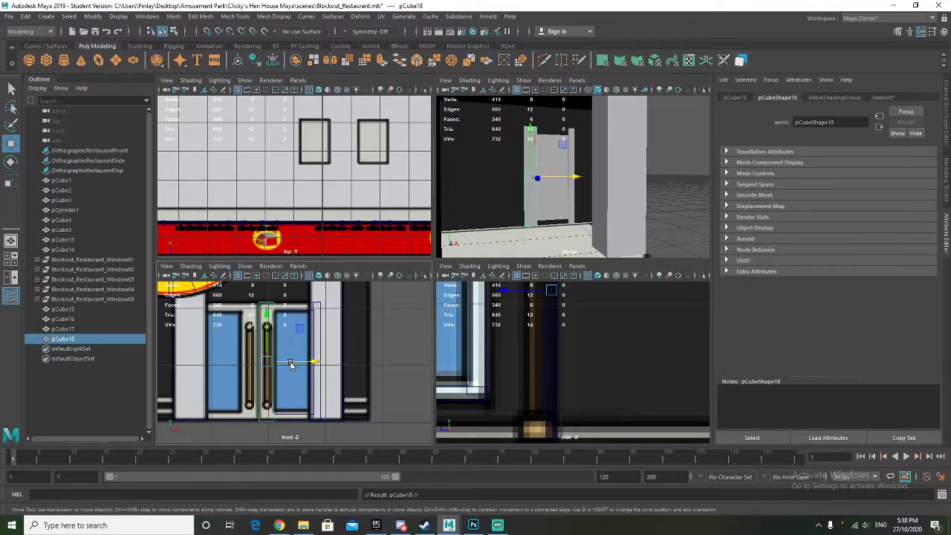
key("e")
key("r")
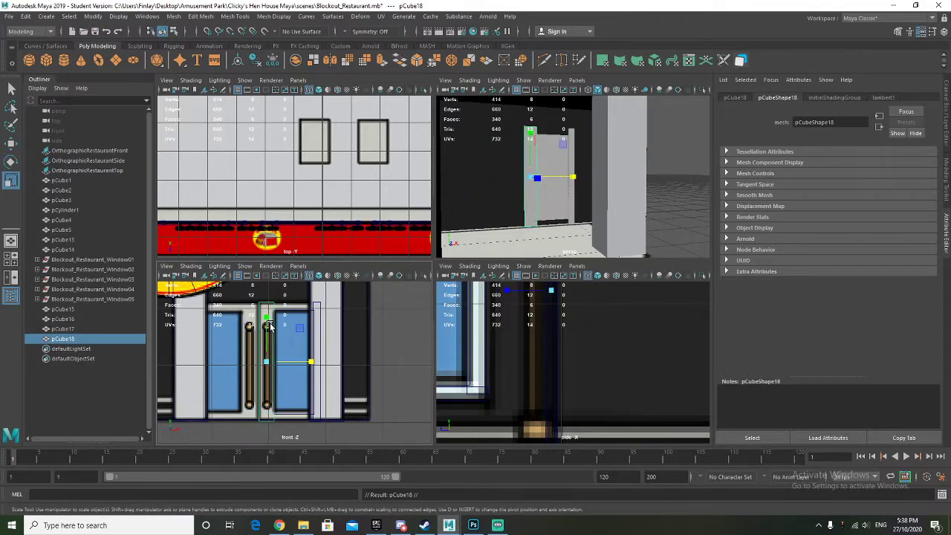
left_click_drag(266, 322, 267, 339)
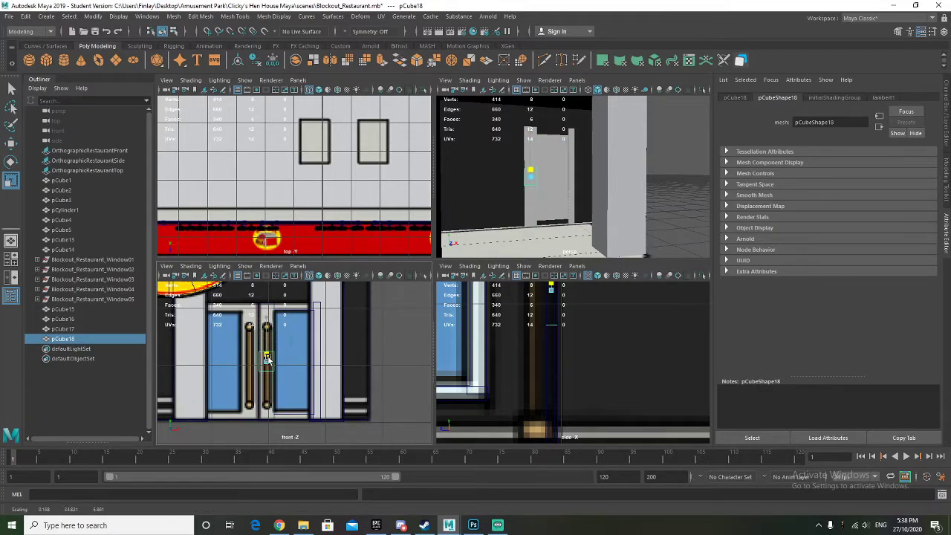
key("w")
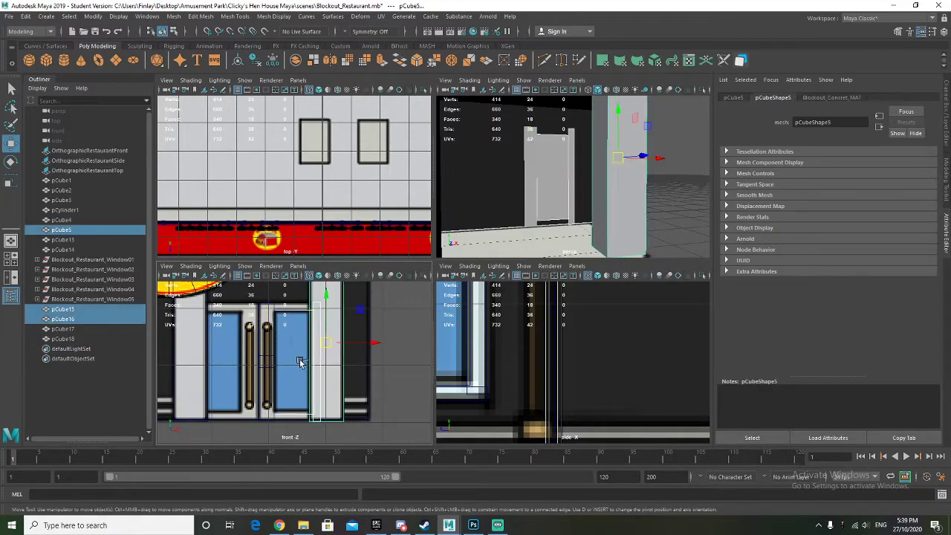
mouse_move(309, 364)
left_mouse_down()
mouse_move(333, 363)
mouse_move(295, 360)
mouse_move(296, 376)
left_mouse_up()
scroll(297, 381, "up", 4)
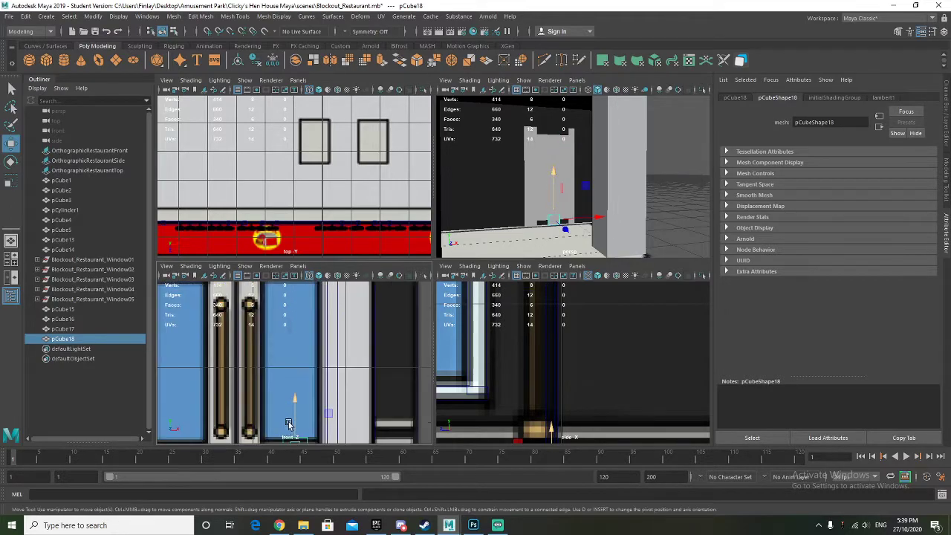
left_click(314, 318)
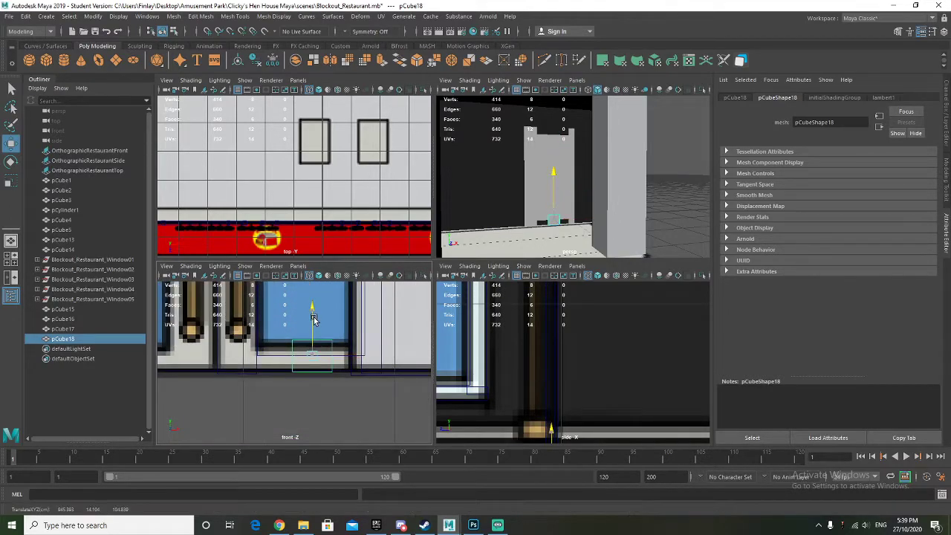
Widen the short block into a bottom rail spanning the gap between the door's vertical frame strips, centred at about 942 in X
key("r")
left_click_drag(349, 360, 436, 361)
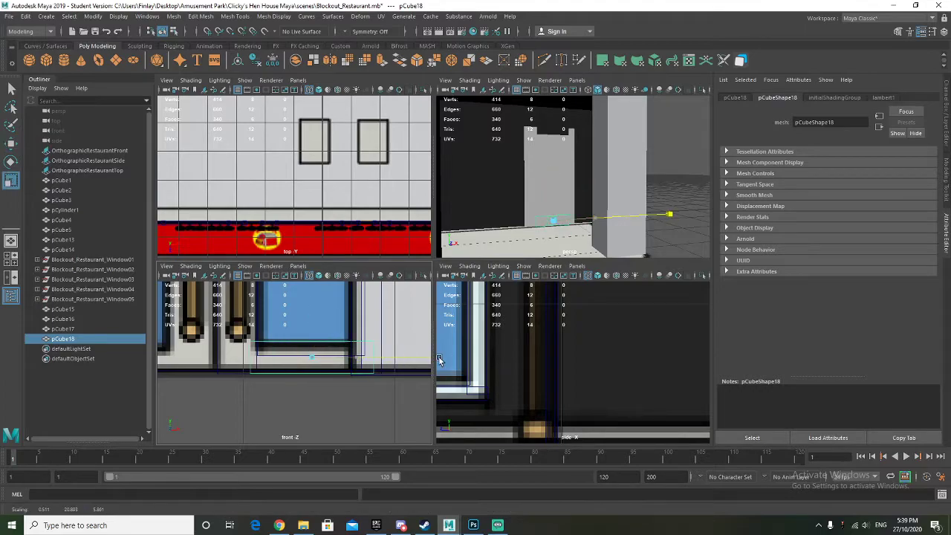
key("w")
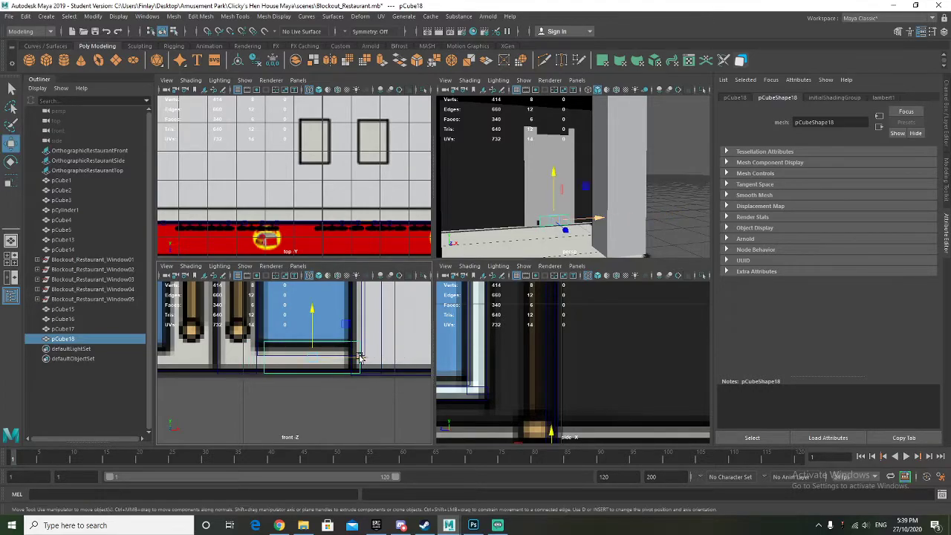
left_click_drag(356, 360, 352, 360)
key("r")
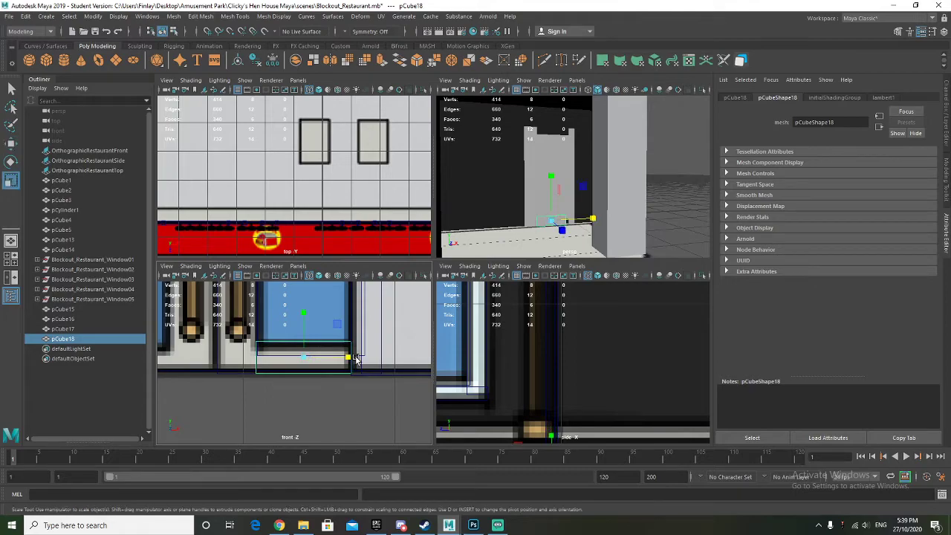
left_click(353, 361)
key("ctrl+z")
left_click_drag(349, 357, 350, 361)
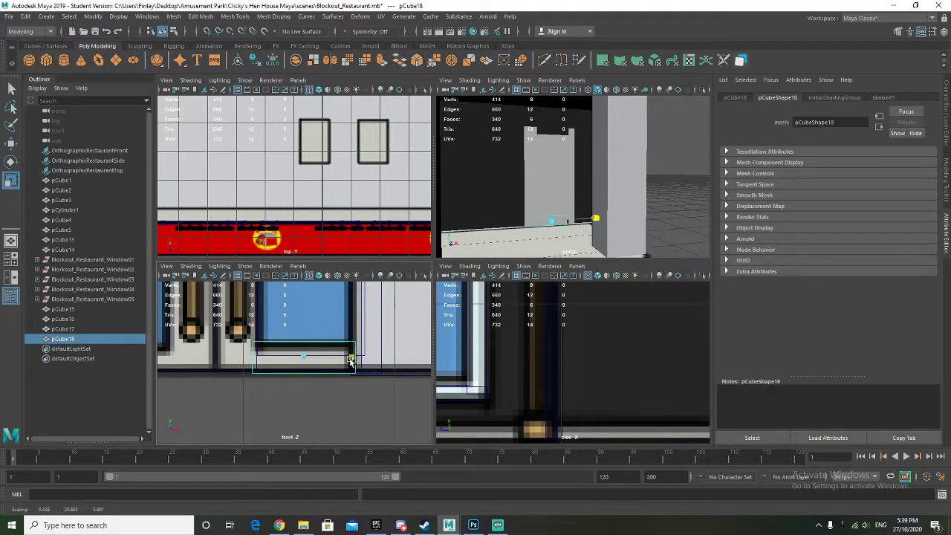
key("w")
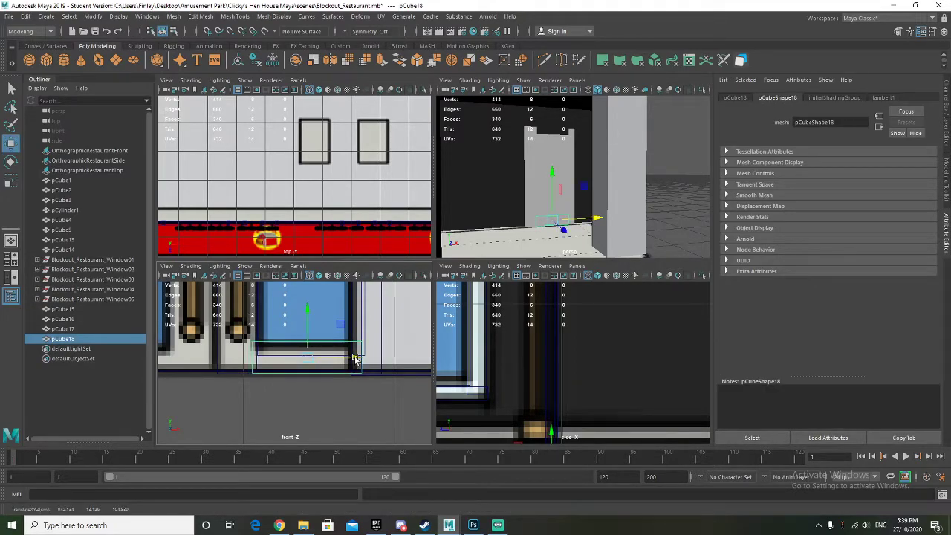
Duplicate the bottom rail and raise the copy to the top edge of the right-hand door
scroll(326, 315, "down", 3)
middle_click_drag(324, 311, 298, 387, "alt")
key("ctrl+d")
scroll(295, 354, "down", 3)
left_click_drag(297, 386, 301, 276)
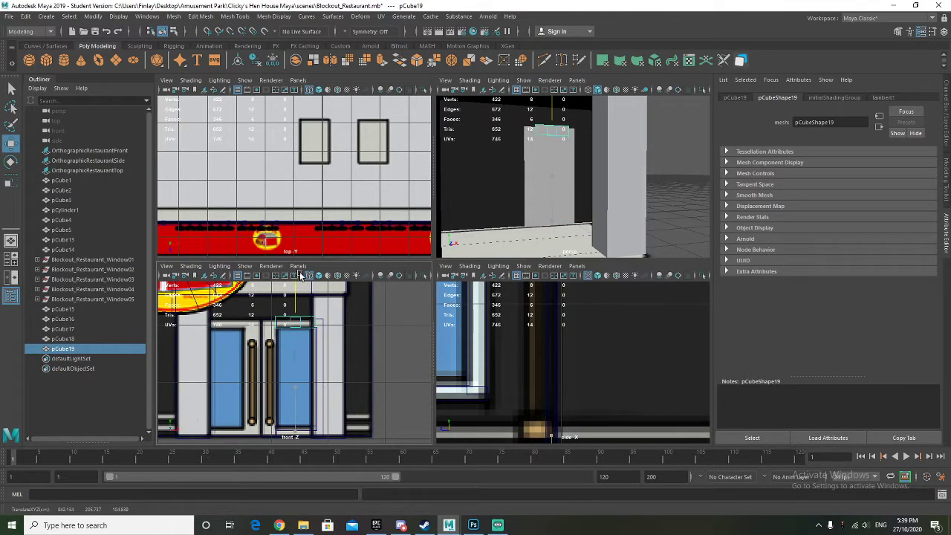
Fit the top rail above the glass at about 204 in Y, with scale about 0.48 in X and 14.2 in Y
scroll(297, 297, "up", 3)
key("r")
mouse_move(296, 298)
left_mouse_down()
mouse_move(300, 307)
mouse_move(305, 293)
left_mouse_up()
key("w")
scroll(293, 327, "up", 3)
key("r")
key("w")
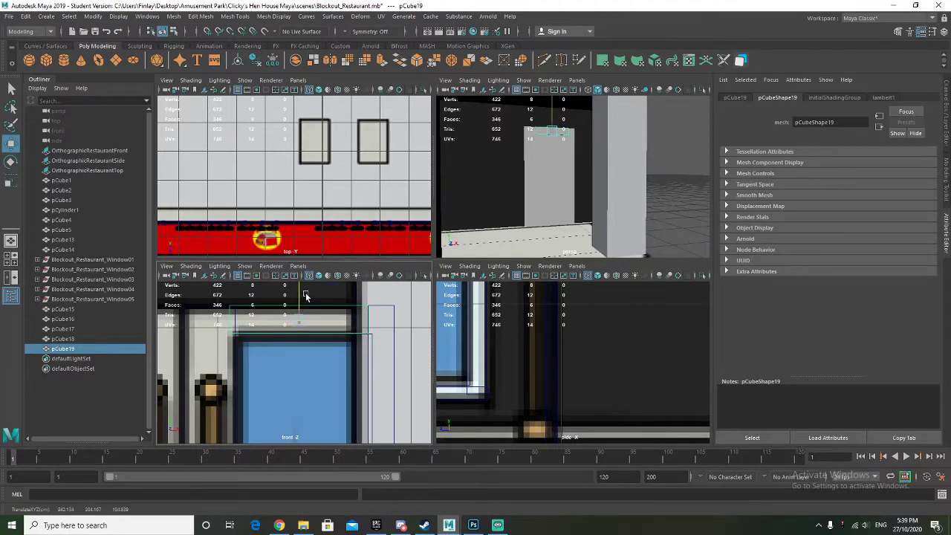
key("r")
left_click_drag(342, 320, 331, 323)
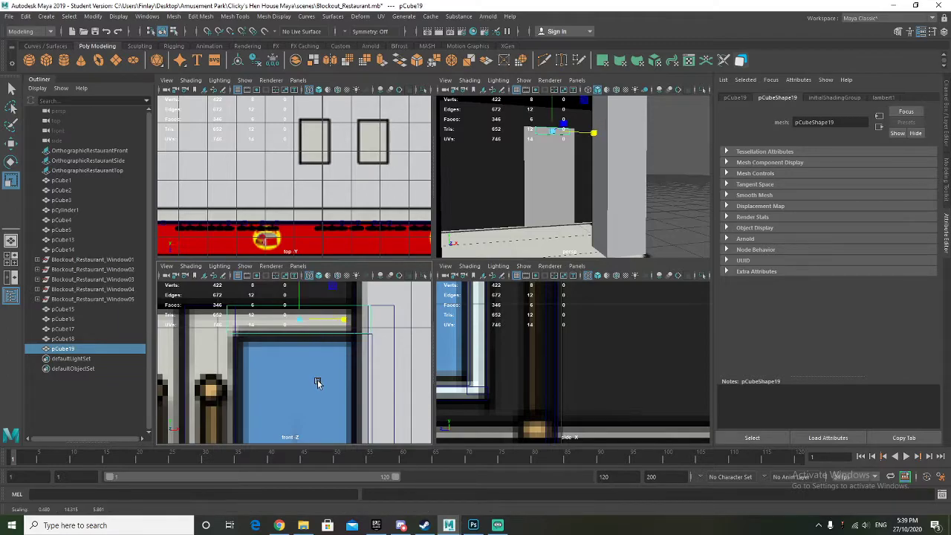
Select the door's bottom rail and widen it slightly in X so its ends meet the vertical frame strips
middle_click_drag(318, 394, 312, 305, "alt")
middle_click_drag(289, 434, 289, 358, "alt")
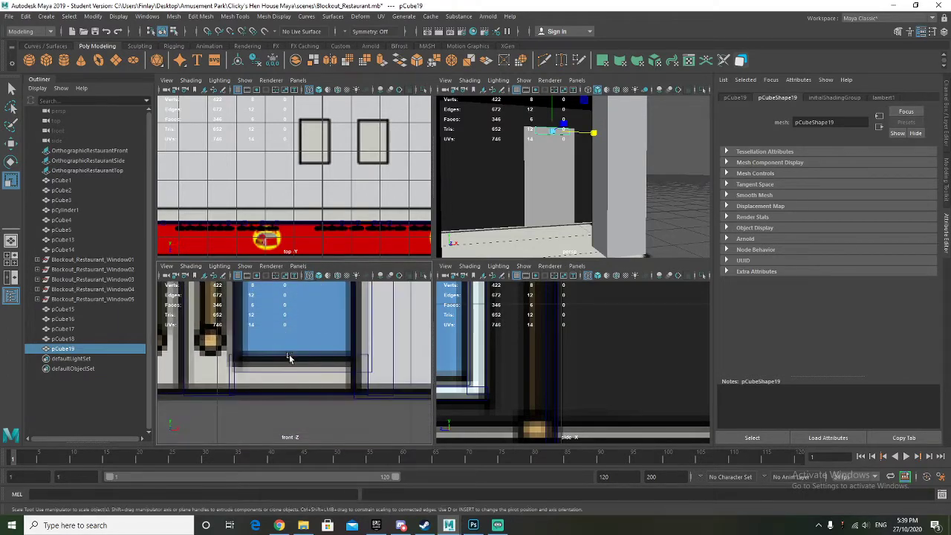
left_click(302, 392)
left_click(304, 395)
left_click_drag(320, 374, 327, 376)
Assign the existing Blockout_Window_MAT material to the right-hand door's glass panel
scroll(325, 377, "down", 3)
middle_click_drag(496, 179, 498, 195, "alt")
left_click_drag(499, 196, 555, 217, "alt")
scroll(566, 211, "up", 3)
scroll(312, 361, "down", 6)
scroll(312, 362, "up", 3)
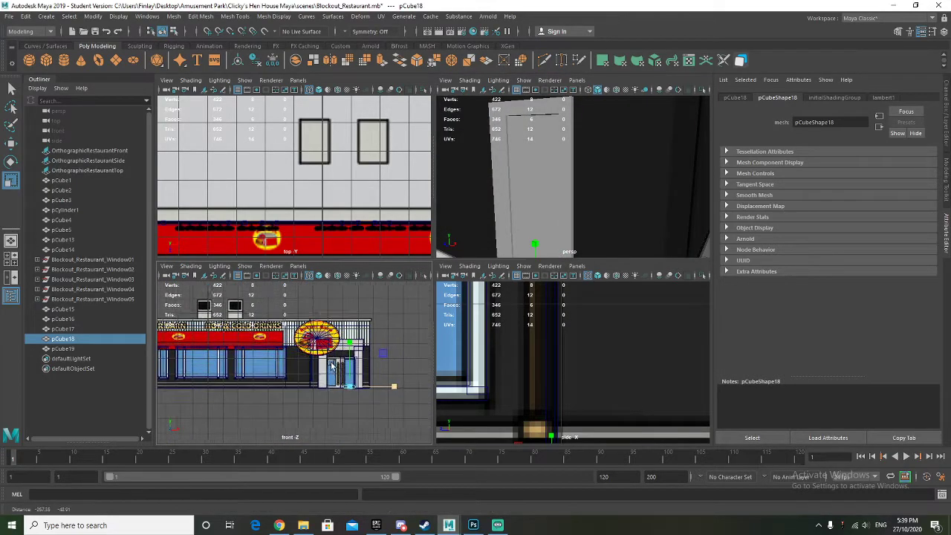
scroll(346, 379, "up", 4)
scroll(380, 382, "up", 2)
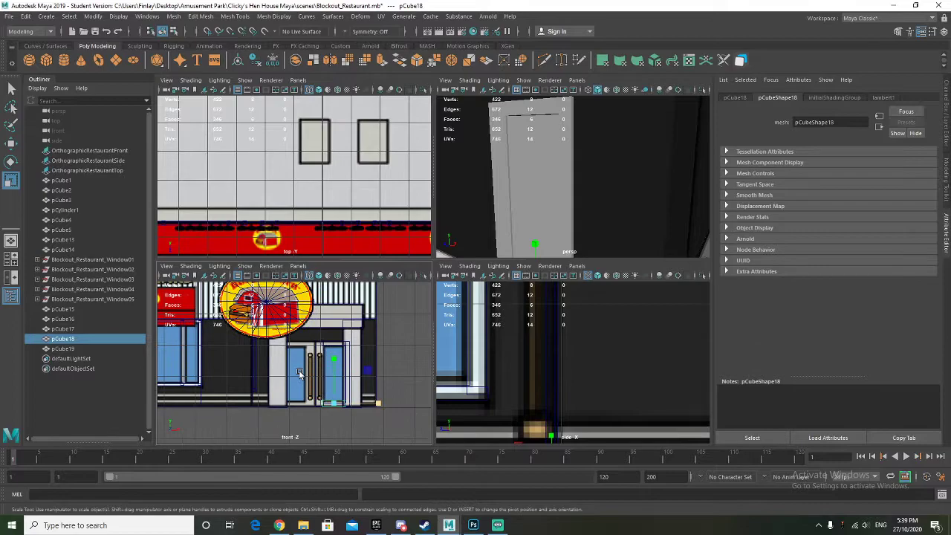
scroll(290, 362, "down", 5)
scroll(290, 363, "up", 4)
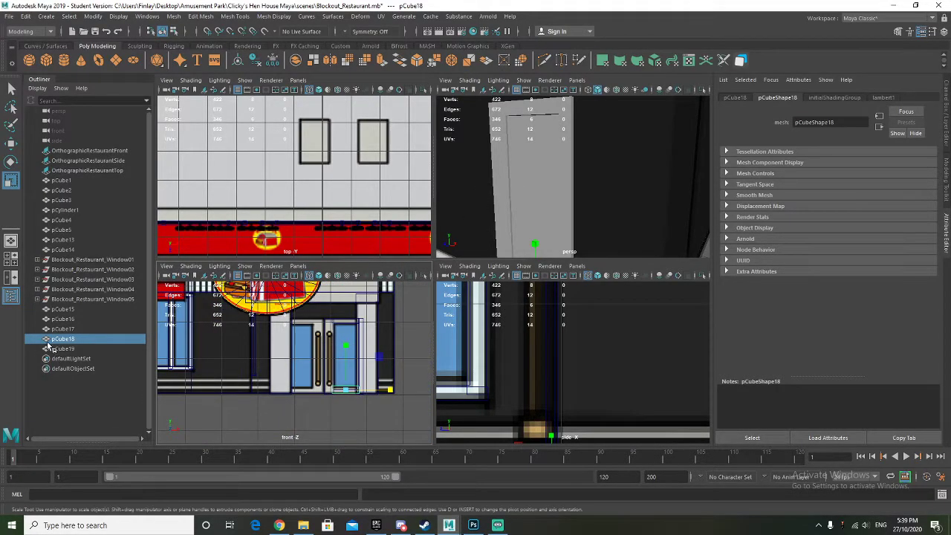
left_click(541, 239)
right_click_drag(546, 174, 630, 473)
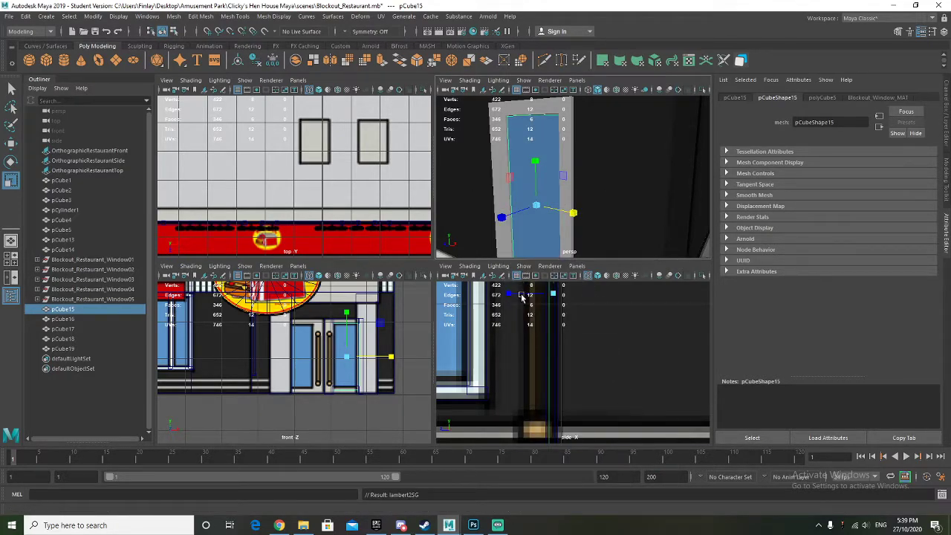
Select the door's four frame pieces and assign them a new Lambert material named Blockout_Metal_MAT
left_click(77, 322)
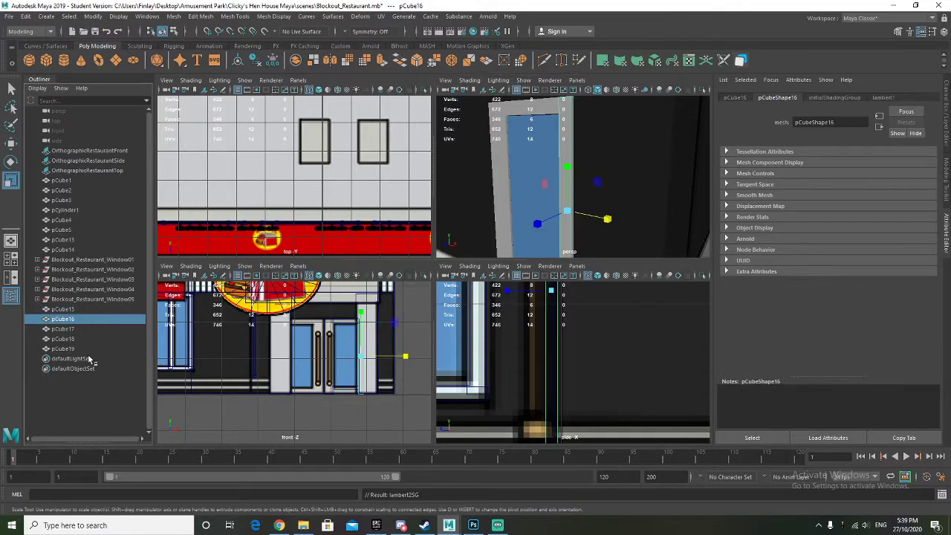
left_click(84, 351, "shift")
right_click_drag(565, 198, 584, 453)
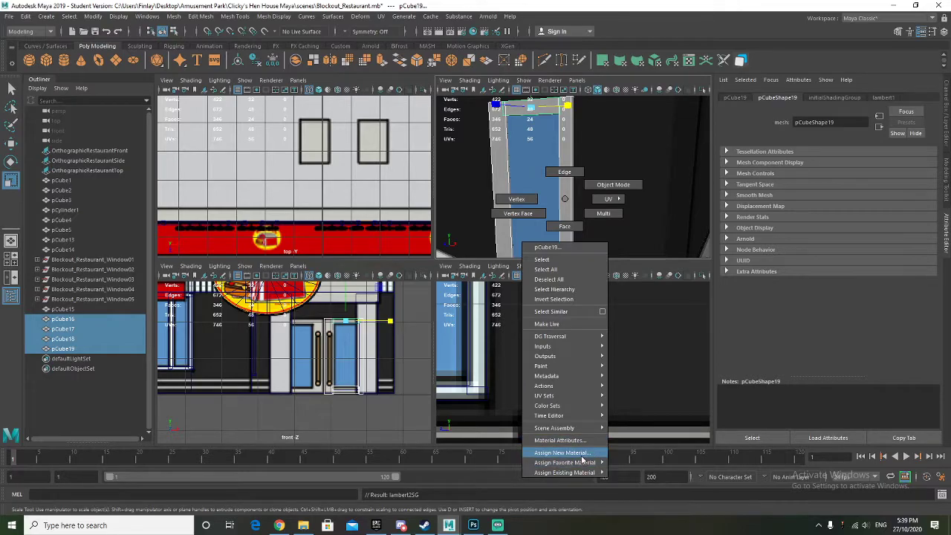
left_click(432, 249)
scroll(331, 211, "down", 6)
scroll(271, 199, "up", 4)
middle_click_drag(255, 159, 281, 177, "alt")
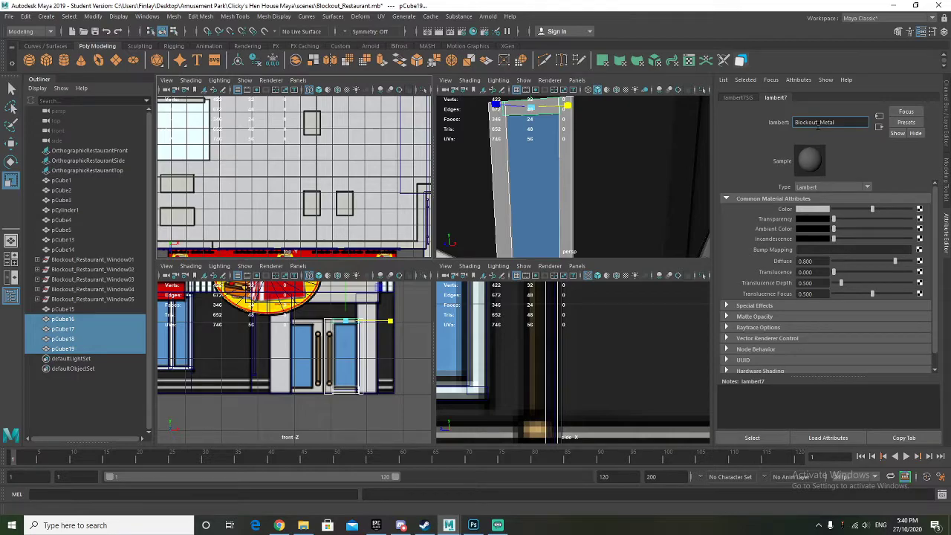
key("Return")
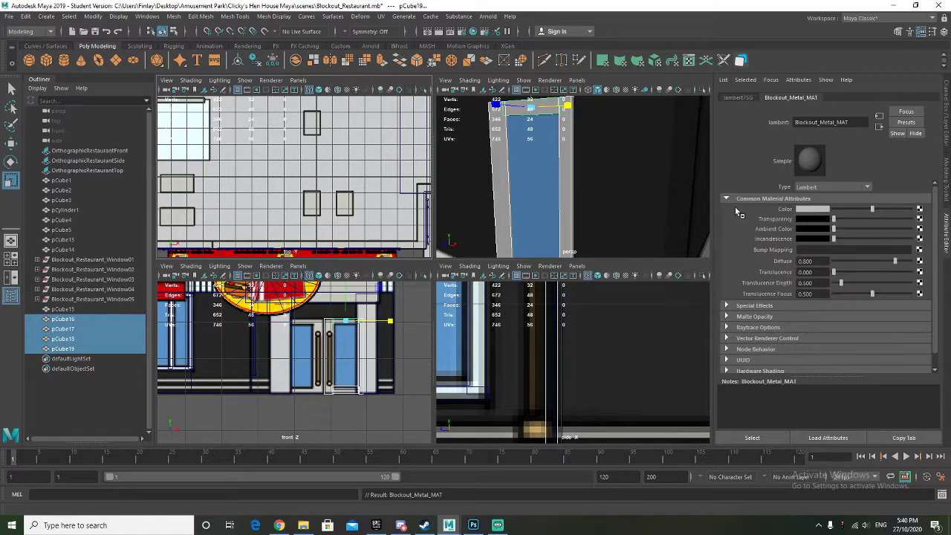
Set the Blockout_Metal_MAT colour to the light grey sampled from the rooftop units in the top reference, and deselect the frame pieces
left_click(802, 213)
middle_click_drag(808, 211, 347, 201)
left_click_drag(603, 176, 584, 181, "alt")
right_click_drag(510, 147, 552, 135)
scroll(553, 135, "down", 3)
left_click(668, 176)
left_click_drag(668, 176, 549, 215, "alt")
scroll(609, 191, "up", 3)
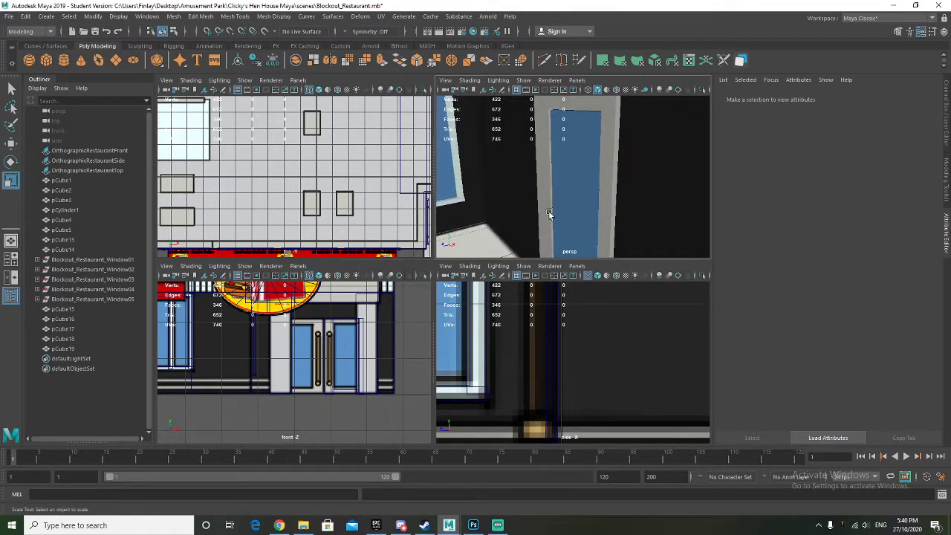
Create a polygon cylinder and move it in X and Y over the right-hand door's handle in the front reference
left_click(64, 60)
scroll(503, 209, "down", 5)
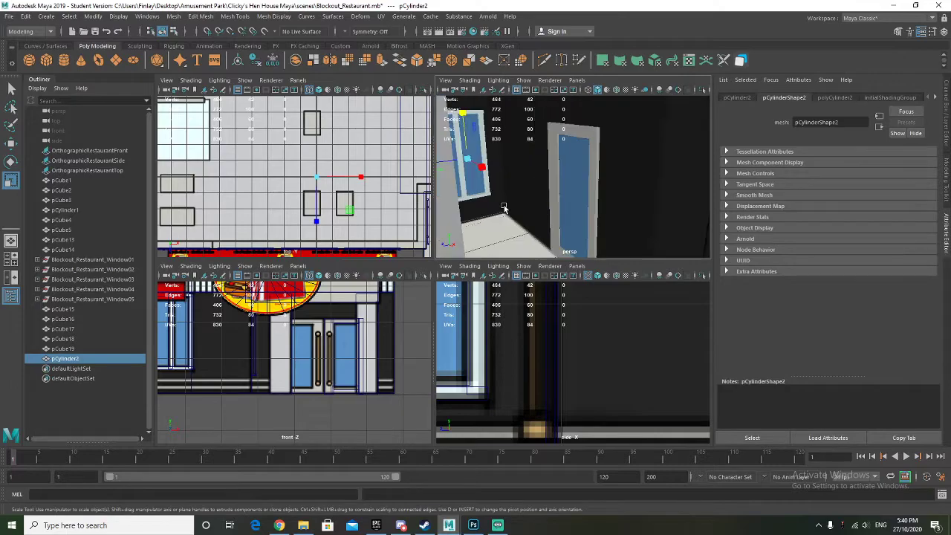
left_click_drag(532, 202, 515, 199, "alt")
key("w")
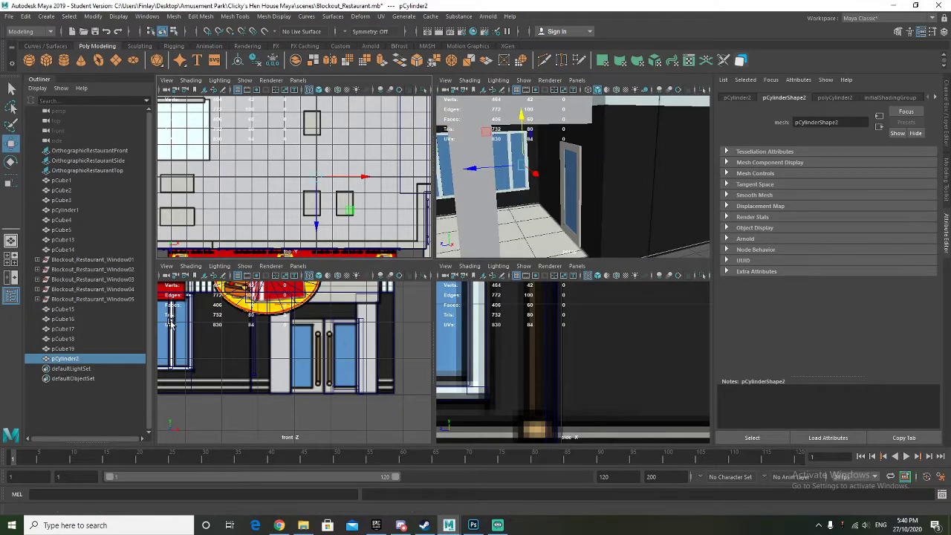
scroll(212, 365, "down", 5)
scroll(212, 365, "up", 2)
left_click_drag(221, 375, 391, 374)
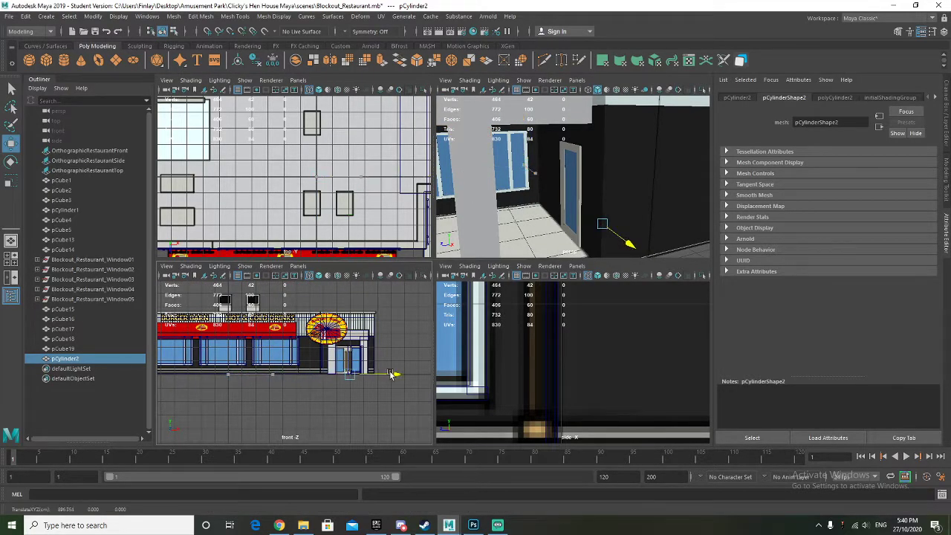
left_click_drag(349, 345, 349, 323)
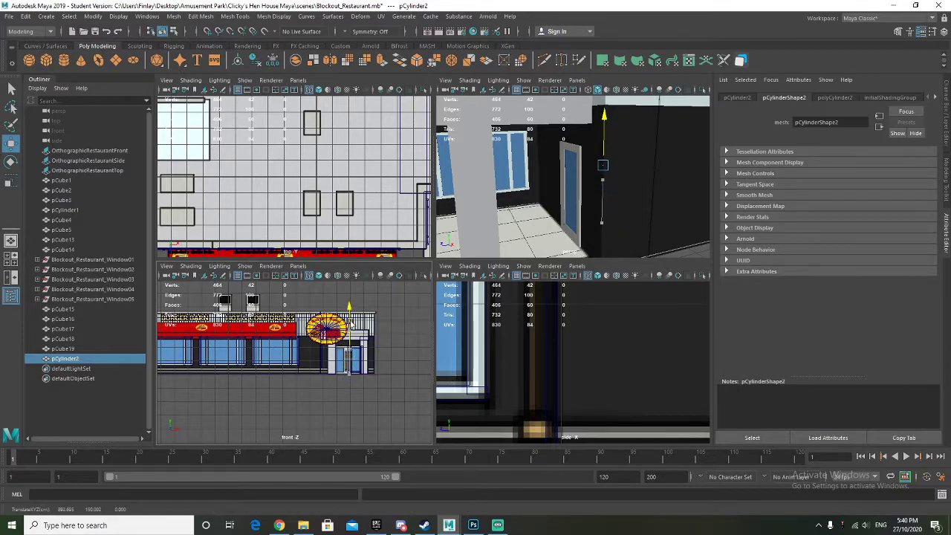
Scale the cylinder to roughly the size of the handle's end cap and raise it to the handle's upper end
key("f")
scroll(318, 359, "down", 4)
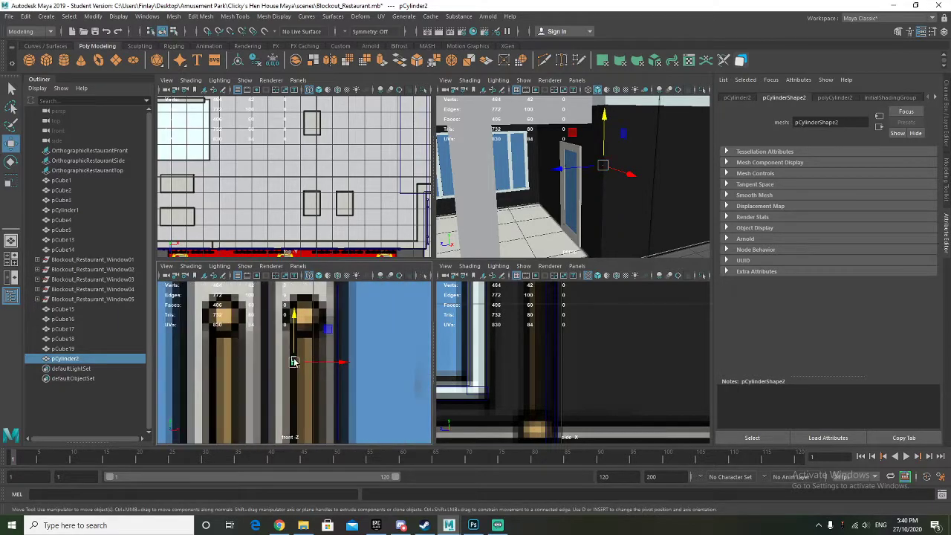
key("r")
key("w")
left_click_drag(300, 364, 300, 297)
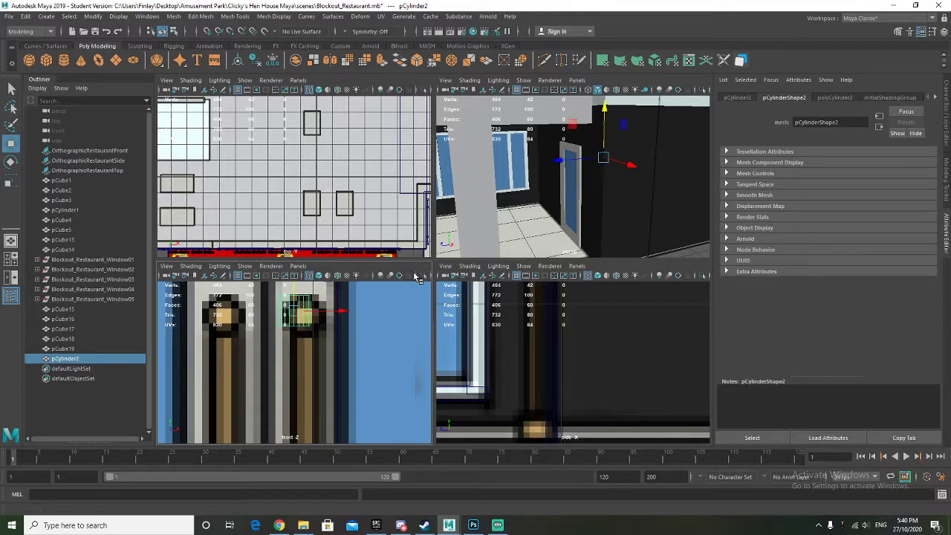
Rotate the cylinder about the X axis so its round face points to the front
key("r")
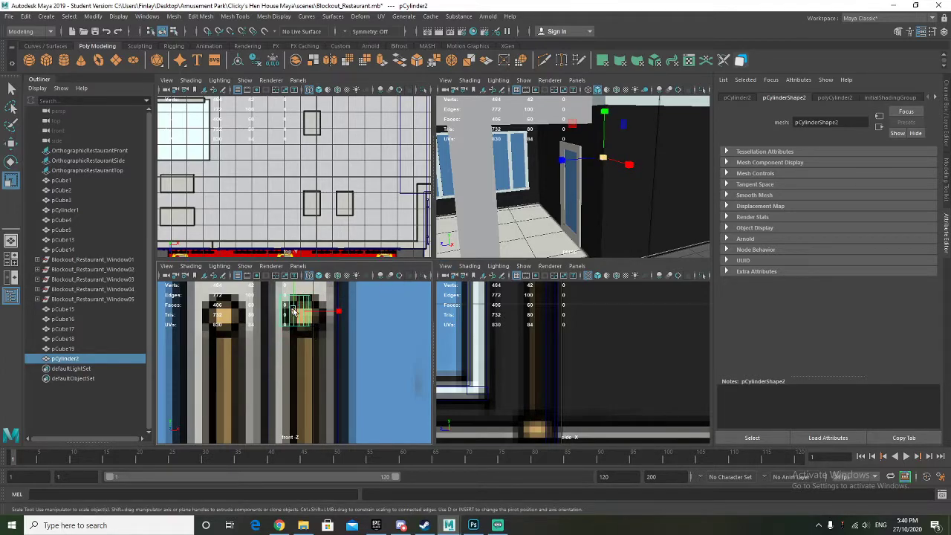
key("e")
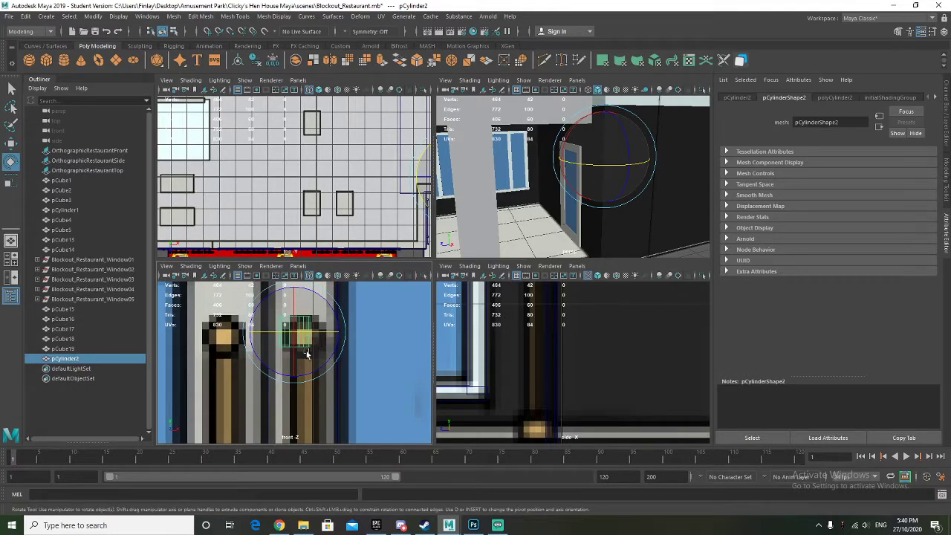
left_click_drag(289, 362, 294, 303)
Move the cylinder forward in Z to the door's face and centre it on the right-hand handle's upper cap
scroll(523, 311, "down", 5)
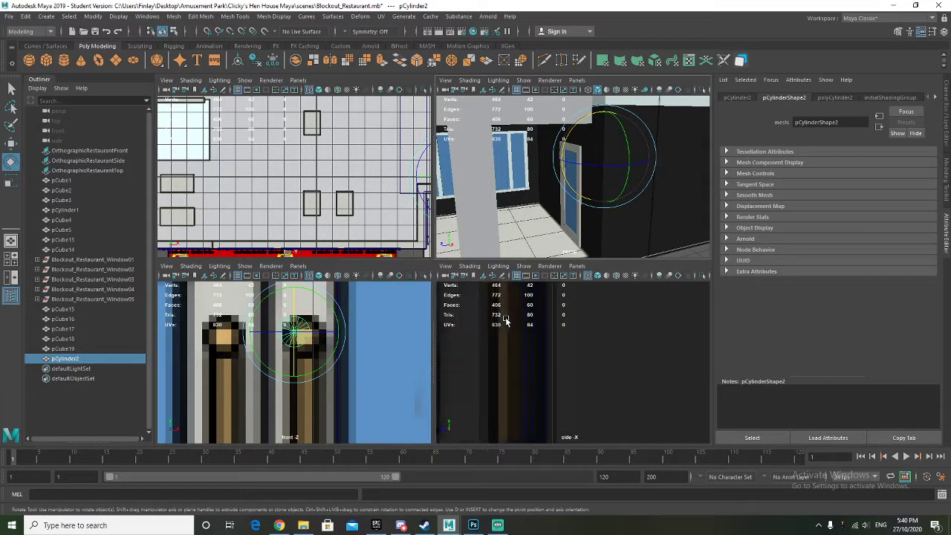
key("w")
left_click_drag(527, 313, 525, 314)
scroll(542, 182, "up", 3)
mouse_move(543, 182)
left_mouse_down("alt")
mouse_move(553, 179)
mouse_move(528, 189)
left_mouse_up("alt")
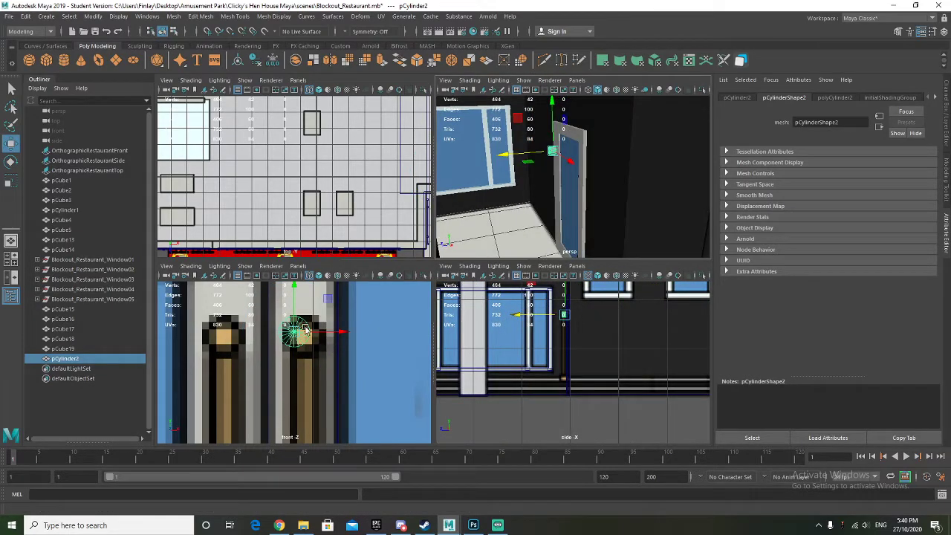
scroll(303, 330, "up", 2)
left_click_drag(329, 288, 339, 296)
scroll(594, 228, "up", 2)
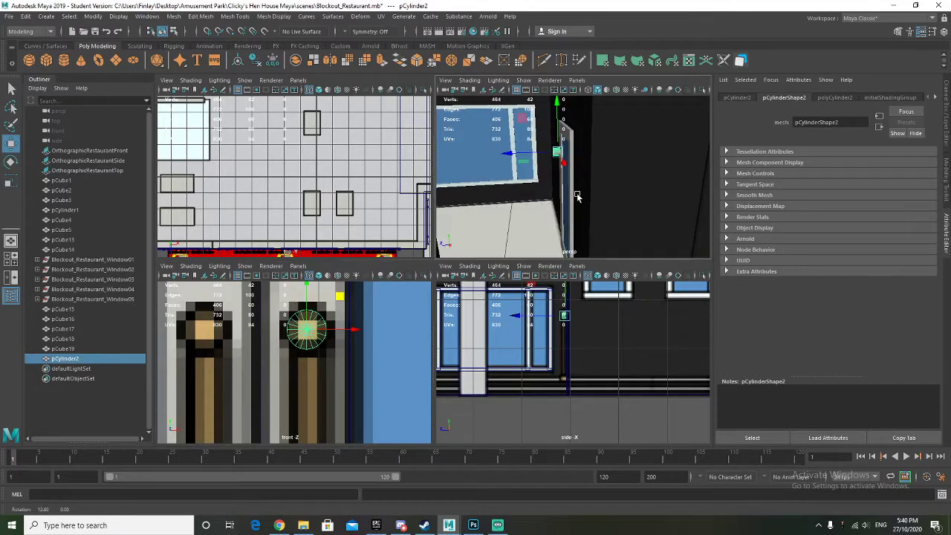
Raise the cylinder slightly in Y to line it up with the handle's upper cap in the side reference
scroll(550, 361, "up", 5)
scroll(557, 362, "up", 2)
middle_click_drag(557, 362, 559, 380, "alt")
mouse_move(551, 296)
left_mouse_down()
mouse_move(553, 278)
mouse_move(556, 286)
left_mouse_up()
scroll(552, 346, "down", 5)
scroll(552, 346, "down", 3)
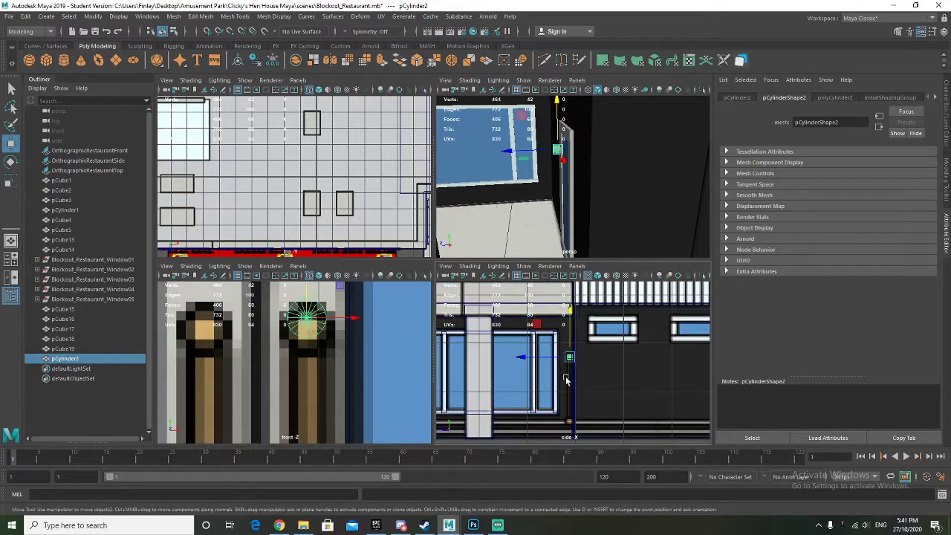
scroll(576, 366, "down", 2)
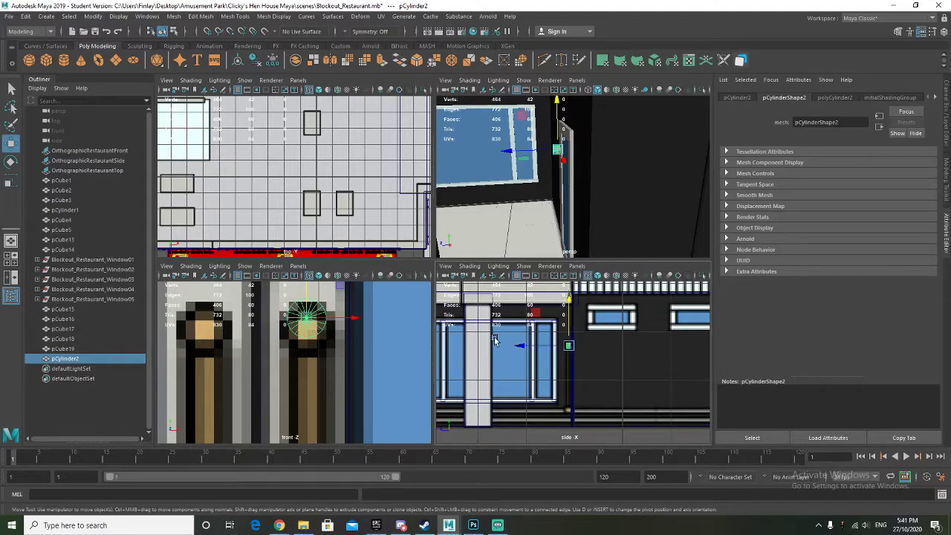
left_click_drag(536, 192, 599, 201, "alt")
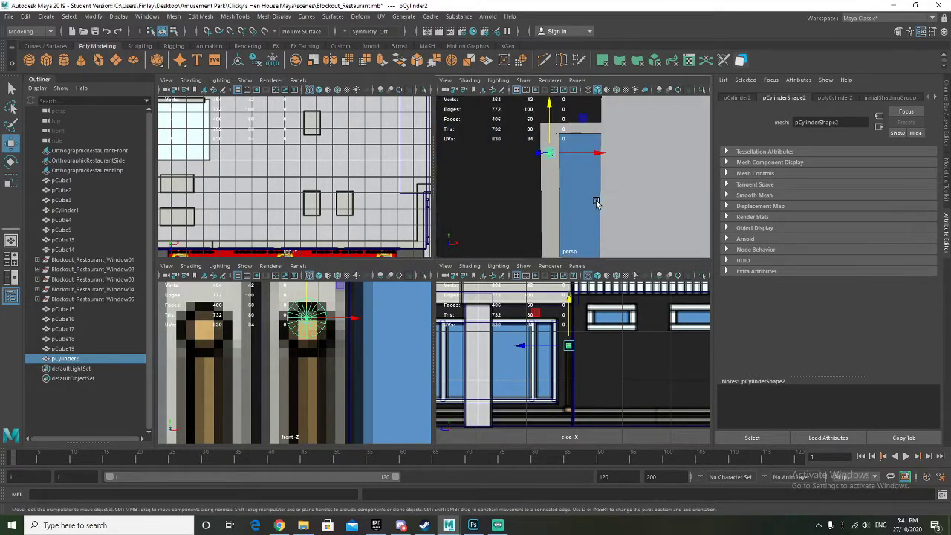
scroll(322, 362, "down", 3)
scroll(325, 365, "up", 3)
scroll(565, 334, "up", 5)
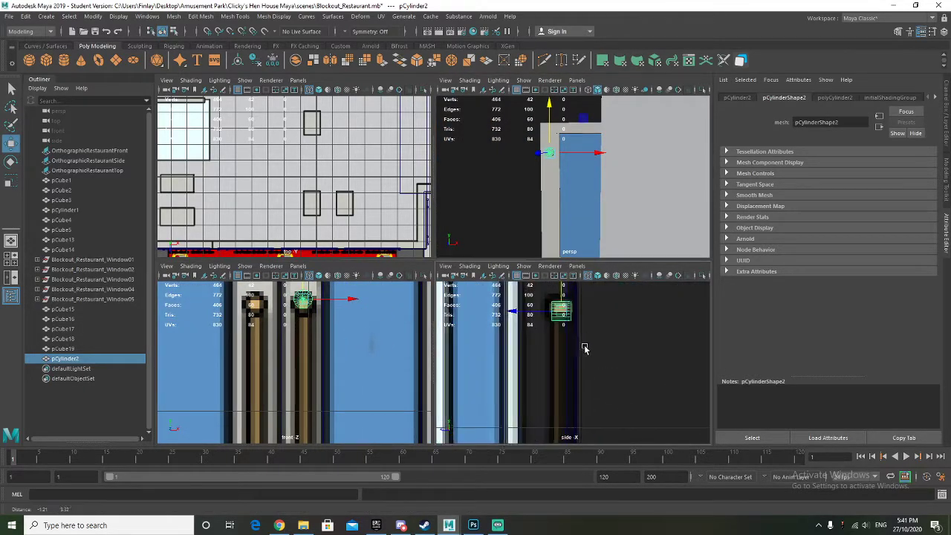
scroll(341, 365, "up", 3)
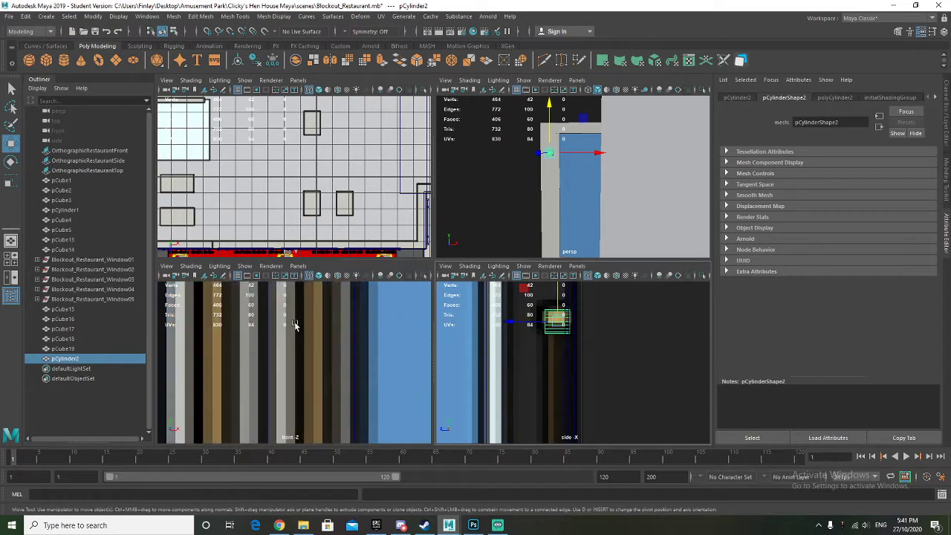
left_click(561, 293)
left_click(561, 293)
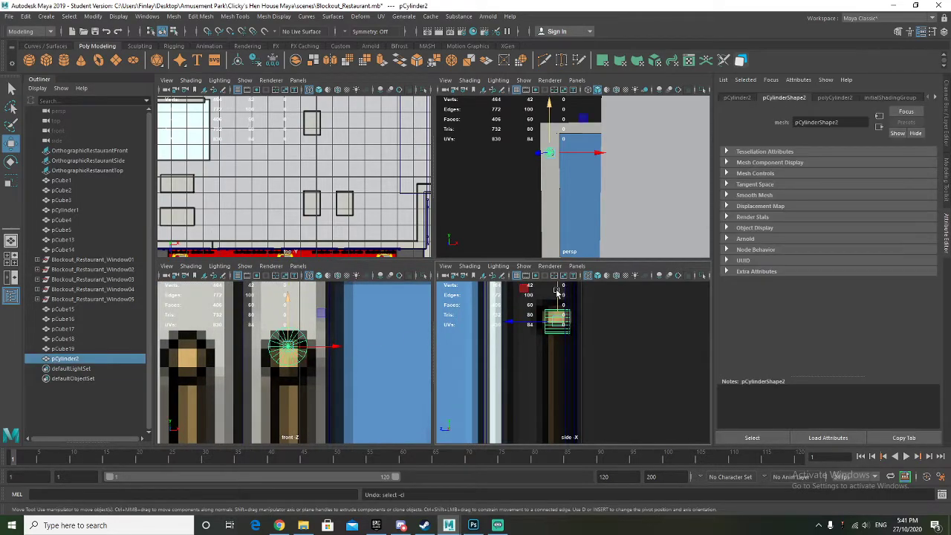
Duplicate the upper end cap and move the copy down in Y onto the handle's lower cap in the side reference
scroll(557, 296, "down", 5)
middle_click_drag(523, 377, 516, 329, "alt")
key("ctrl+d")
scroll(518, 331, "up", 2)
left_click_drag(562, 294, 563, 377)
middle_click_drag(244, 414, 278, 312, "alt")
middle_click_drag(282, 434, 298, 318, "alt")
scroll(564, 399, "up", 3)
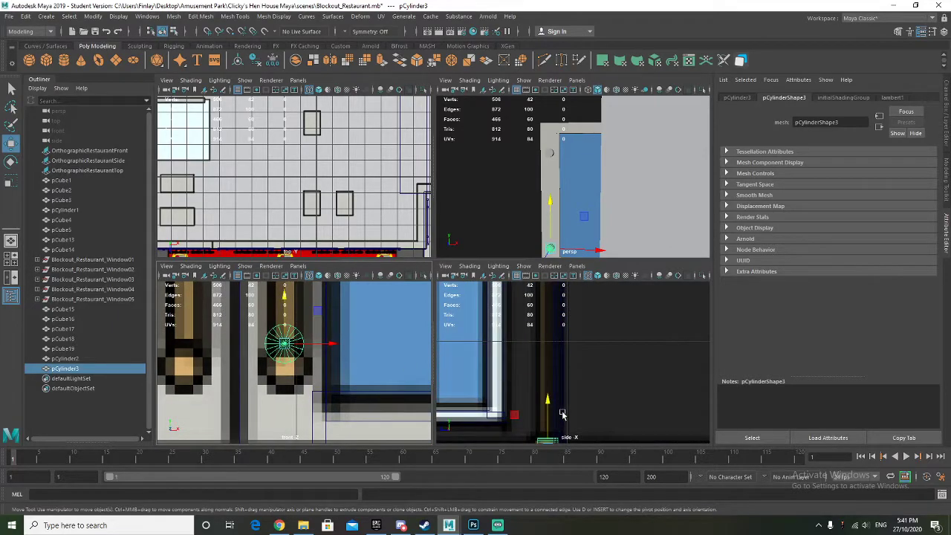
middle_click_drag(563, 405, 559, 343, "alt")
middle_click_drag(569, 215, 575, 176, "alt")
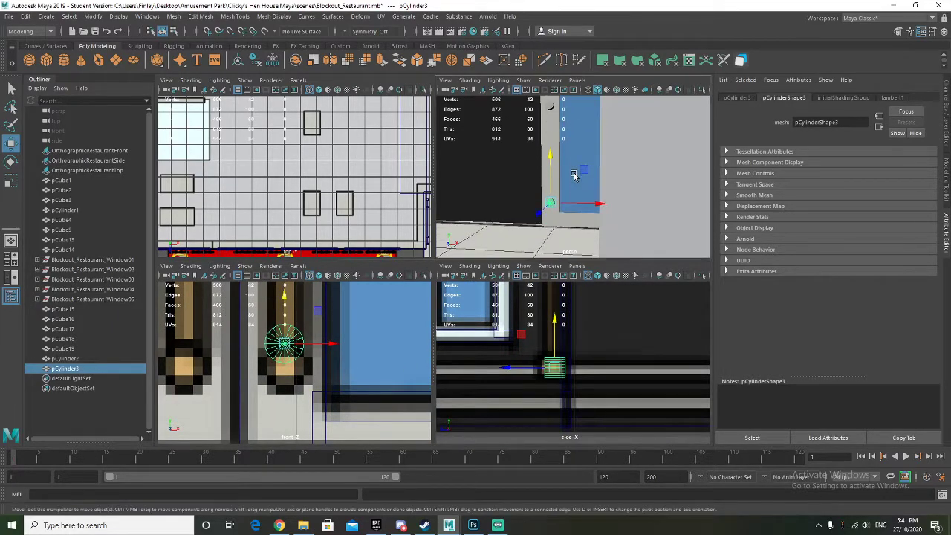
left_click_drag(575, 175, 578, 180, "alt")
middle_click_drag(576, 180, 572, 203, "alt")
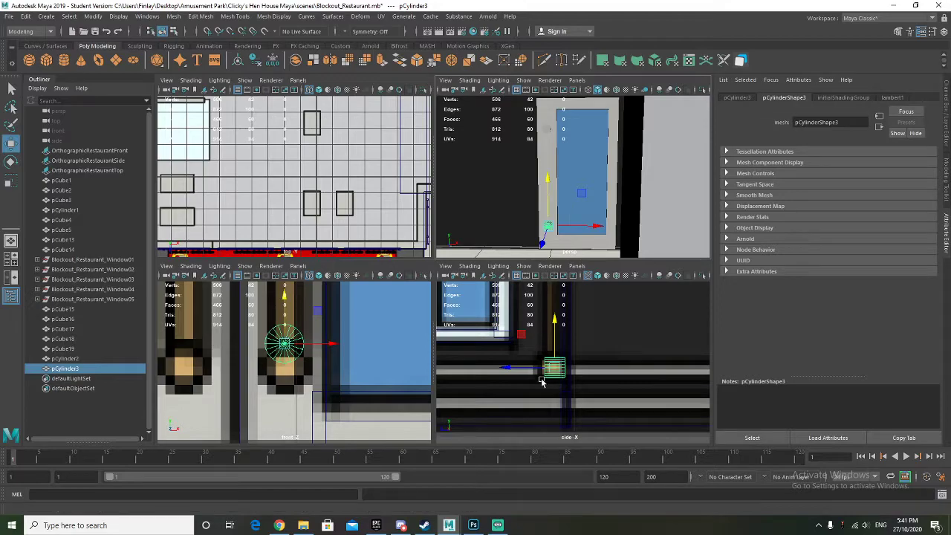
Duplicate the lower end cap, turn the copy upright above it, and scale it down to the handle bar's thickness
key("ctrl+d")
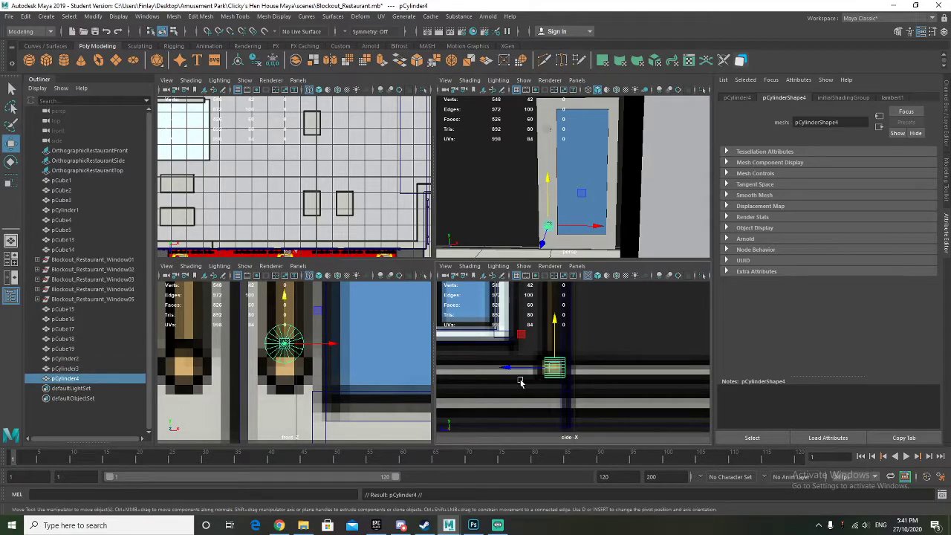
key("e")
left_click_drag(540, 330, 554, 302)
key("w")
key("r")
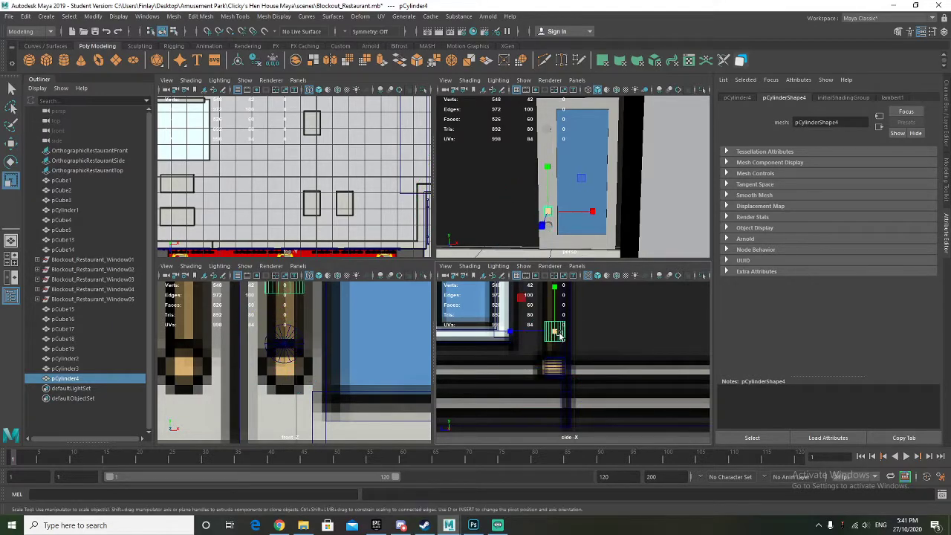
Move the small upright cylinder forward in Z onto the handle bar and lower it to just above the lower end cap
middle_click_drag(527, 332, 529, 362, "alt")
key("w")
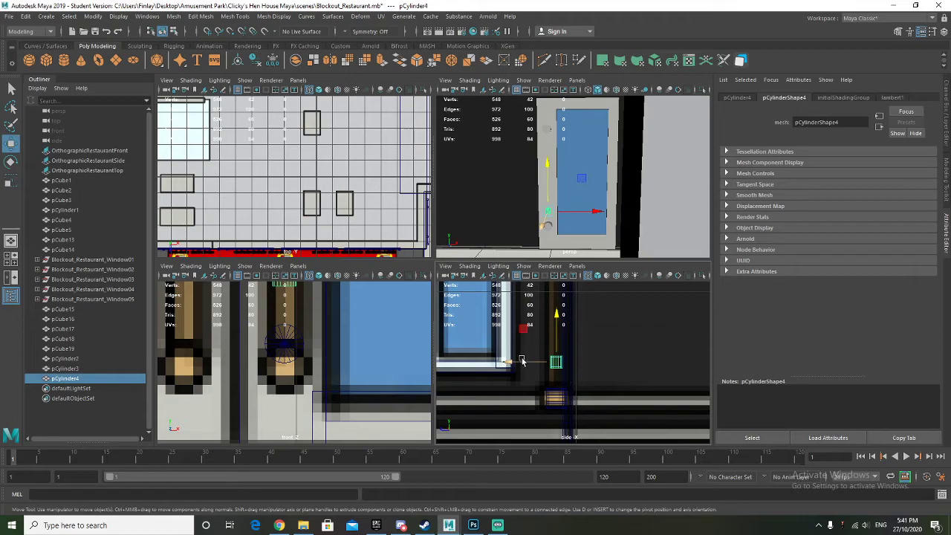
left_click_drag(523, 361, 516, 361)
middle_click_drag(324, 306, 329, 375, "alt")
scroll(329, 374, "down", 3)
middle_click_drag(641, 325, 638, 354, "alt")
left_click_drag(550, 353, 550, 375)
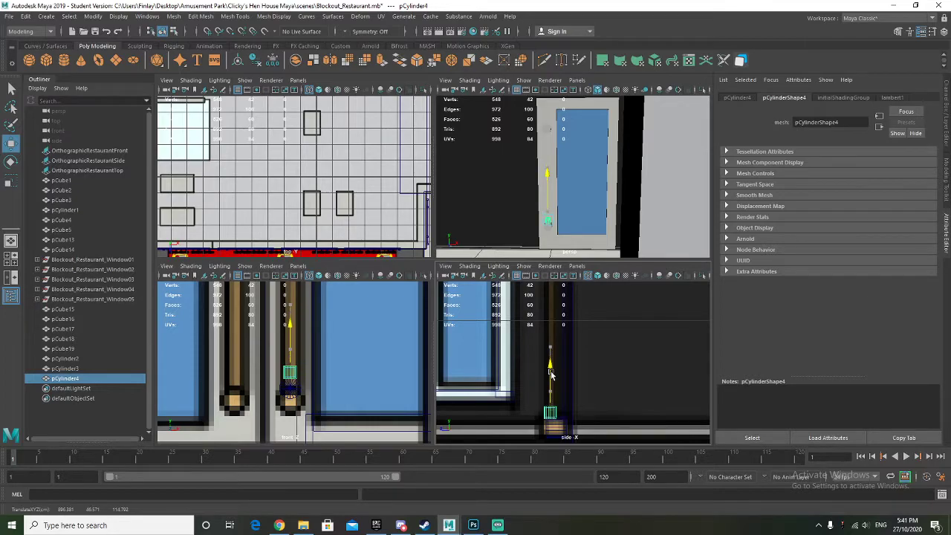
Select the upper and lower end caps together and scale them longer in depth to match the side reference
middle_click_drag(561, 342, 561, 399, "alt")
middle_click_drag(559, 312, 556, 384, "alt")
middle_click_drag(552, 440, 544, 331, "alt")
left_click(540, 428)
middle_click_drag(553, 295, 550, 404, "alt")
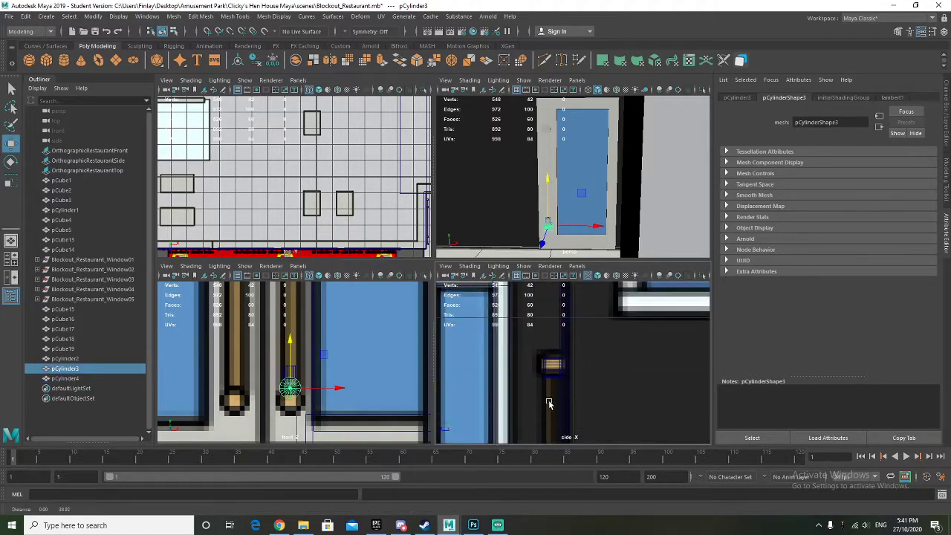
left_click(550, 367, "shift")
key("r")
left_click_drag(596, 368, 628, 367)
middle_click_drag(609, 399, 604, 327, "alt")
middle_click_drag(616, 398, 597, 376, "alt")
Stretch the upright cylinder into the handle bar by moving its top vertices up to the upper end cap
left_click(541, 366)
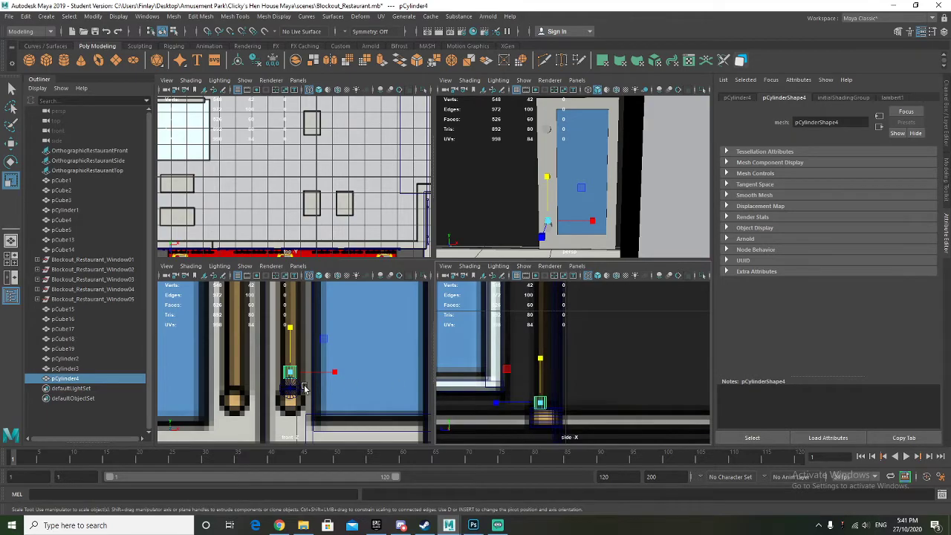
right_click_drag(540, 402, 513, 254)
left_click_drag(551, 402, 551, 403)
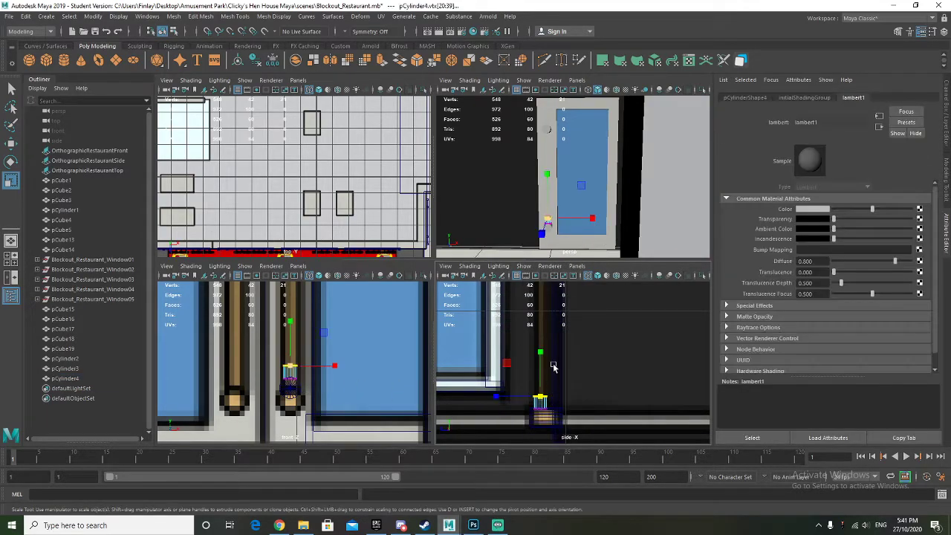
scroll(555, 359, "down", 4)
middle_click_drag(554, 359, 556, 405, "alt")
key("w")
left_click_drag(561, 394, 571, 277)
left_click_drag(562, 168, 571, 170, "alt")
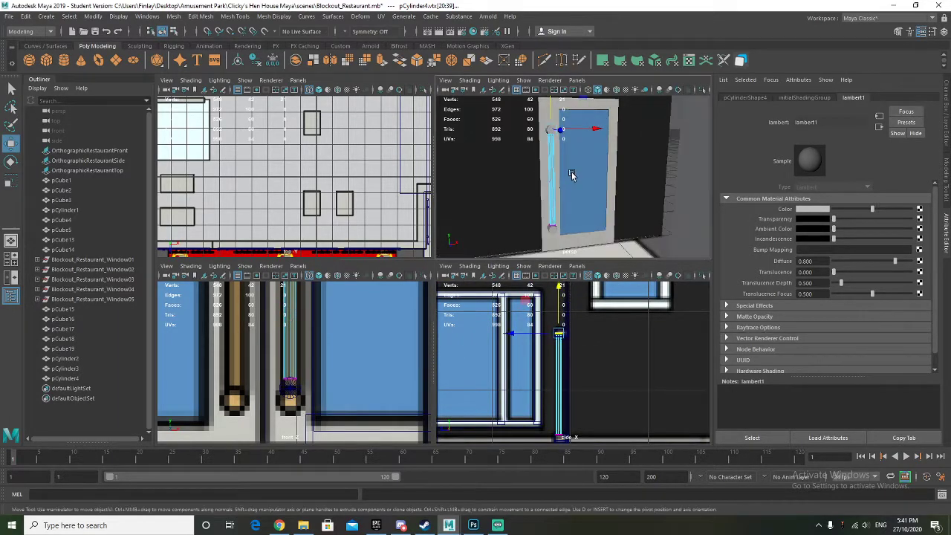
right_click_drag(571, 170, 588, 199, "alt")
mouse_move(588, 200)
left_mouse_down("alt")
mouse_move(599, 172)
mouse_move(601, 196)
left_mouse_up("alt")
middle_click_drag(601, 196, 623, 138, "alt")
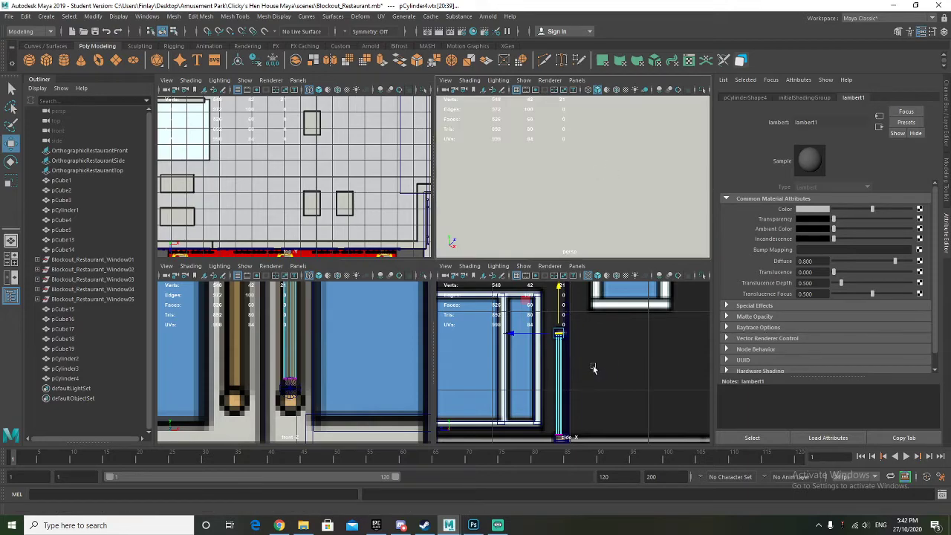
Lower the handle bar's bottom vertices slightly into the lower end cap, return to object mode and deselect
middle_click_drag(594, 369, 590, 283, "alt")
scroll(562, 351, "up", 3)
left_click_drag(526, 324, 562, 349)
left_click_drag(547, 302, 547, 307)
left_click_drag(572, 238, 518, 189, "alt")
right_click_drag(535, 167, 578, 156)
scroll(578, 156, "down", 4)
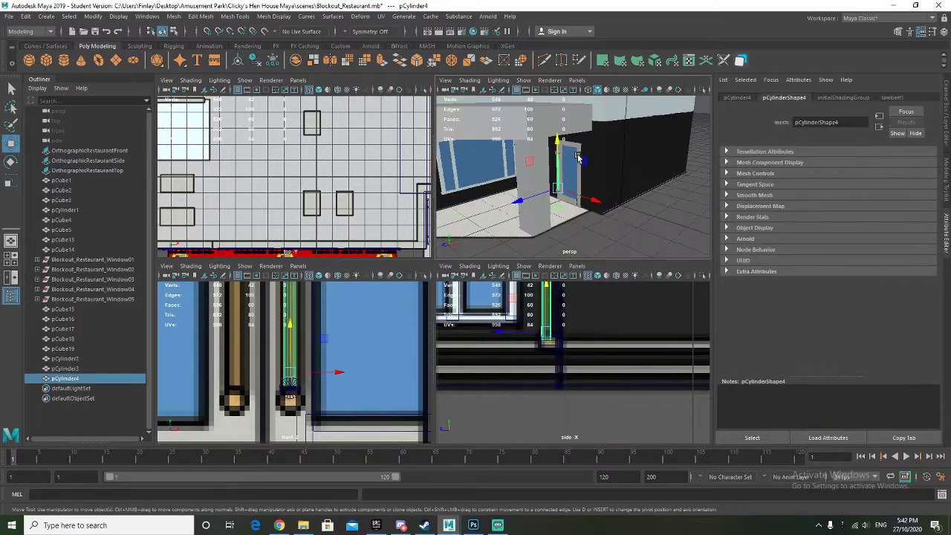
left_click(655, 215)
left_click_drag(655, 215, 531, 232, "alt")
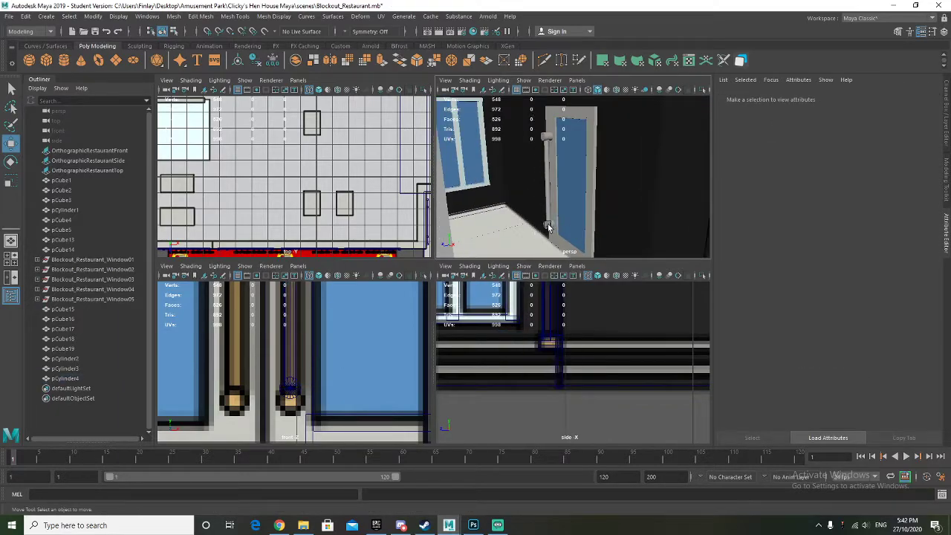
Assign a new Lambert material named Blockout_Chopper_MAT to the handle bar and both end caps
left_click(548, 225)
left_click(548, 162, "shift")
left_click(546, 137, "shift")
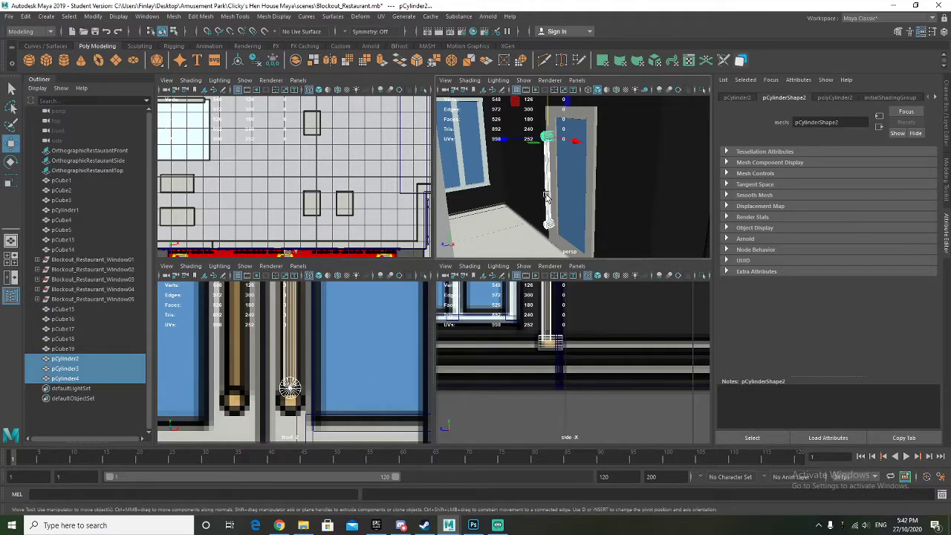
right_click_drag(546, 197, 550, 448)
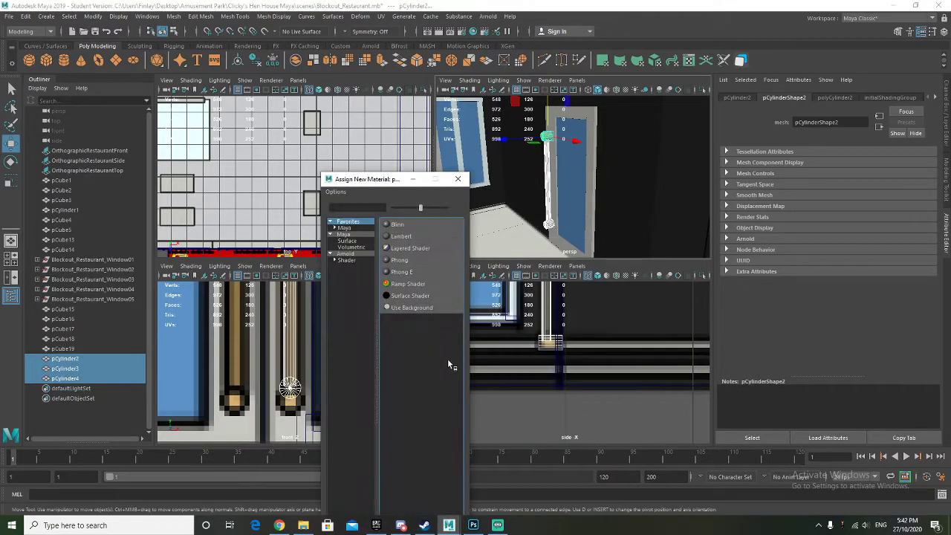
left_click(402, 237)
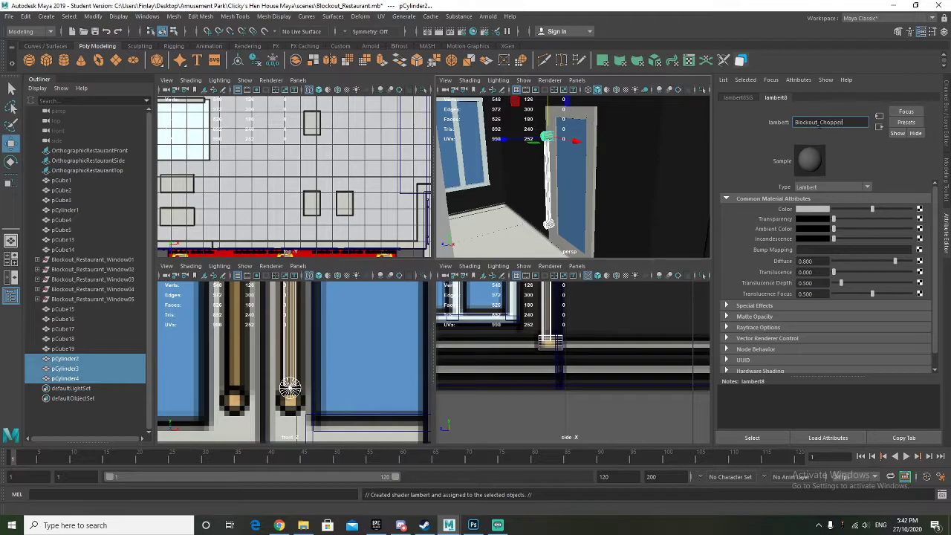
key("Return")
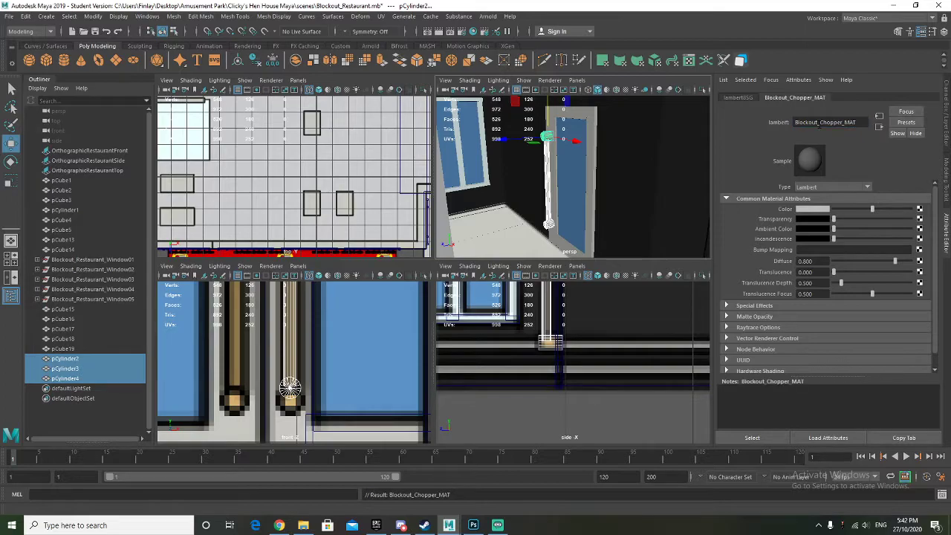
Set the handle material's colour to the golden brown sampled from the other door's handle in the front reference
left_click(798, 209)
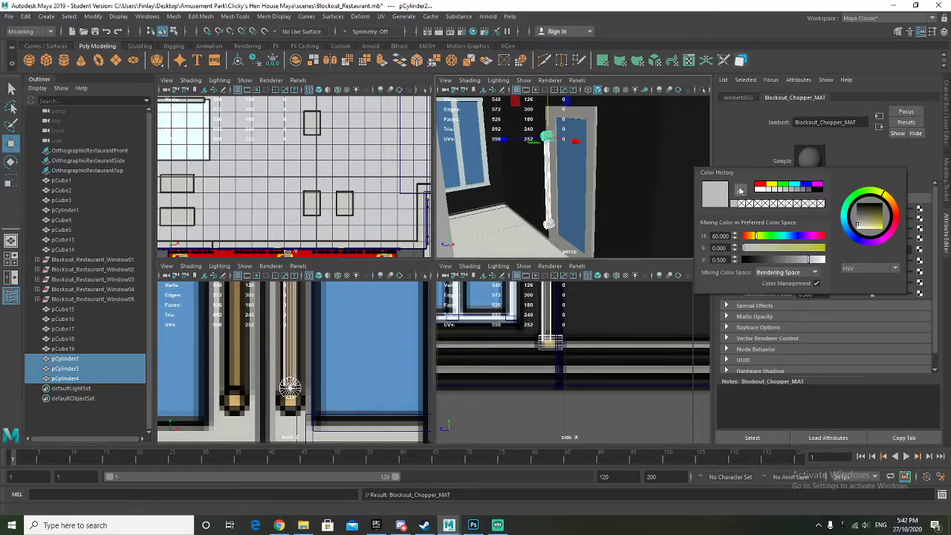
left_click(233, 401)
right_click_drag(548, 181, 573, 162)
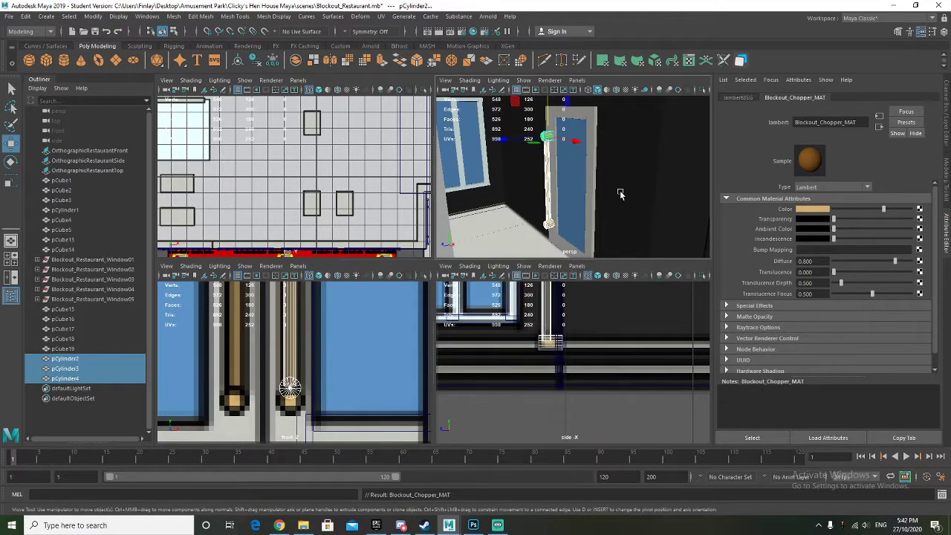
left_click(621, 194)
key("f")
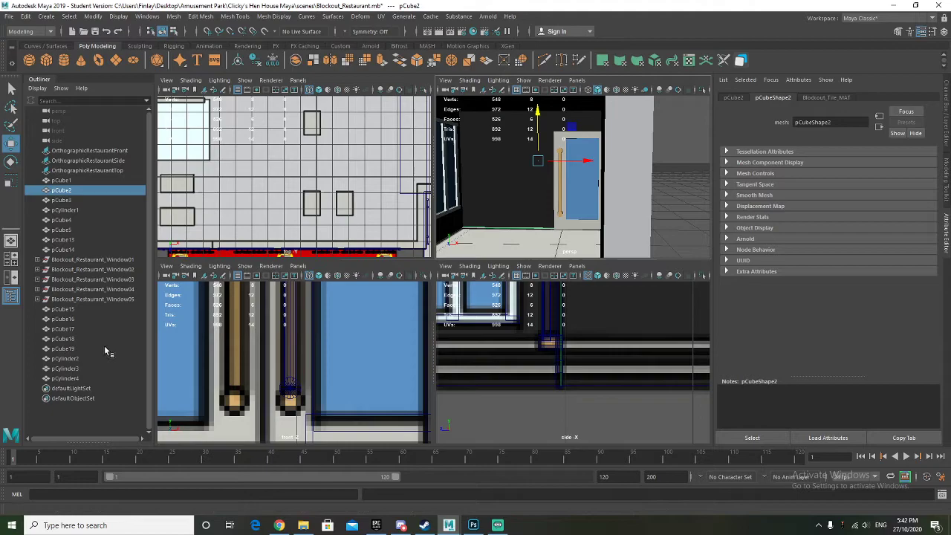
Group pCube15 through pCylinder4 and rename the group Blockour_Restaurant_FrontDoor01
left_click(63, 309)
left_click(78, 379, "shift")
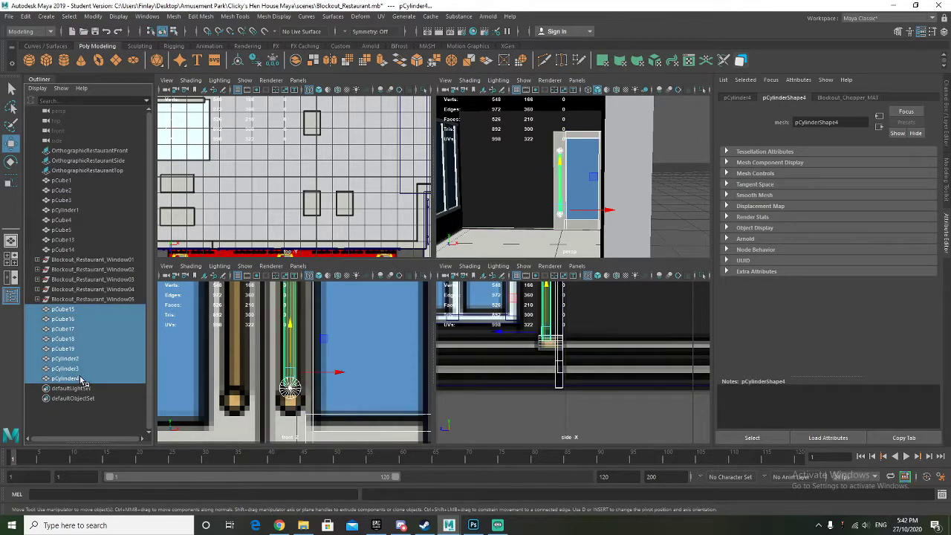
key("ctrl+g")
double_click(70, 309)
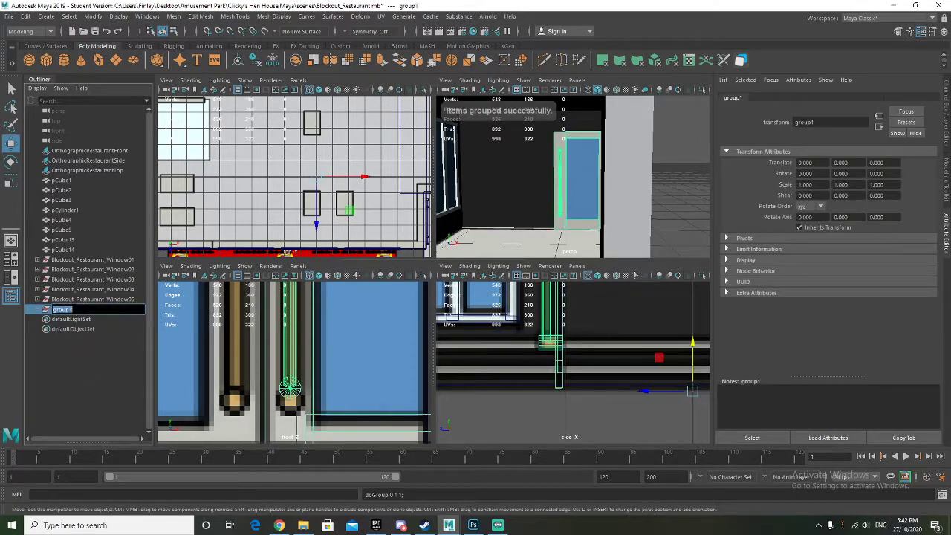
type("Blockour_Restaurant")
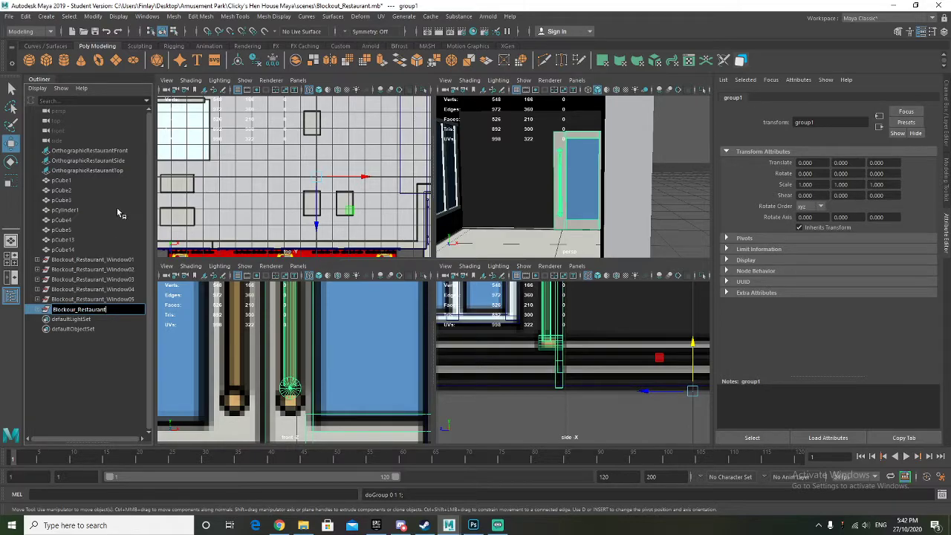
type("FrontDoor01")
key("Return")
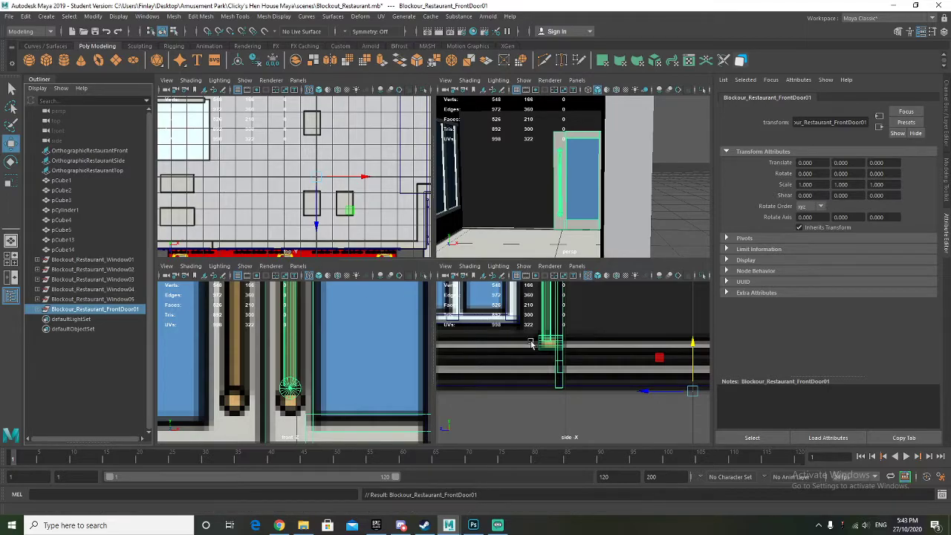
Centre the pivot of the front door group
key("f")
left_click(237, 61)
scroll(530, 213, "down", 4)
left_click_drag(530, 212, 543, 212, "alt")
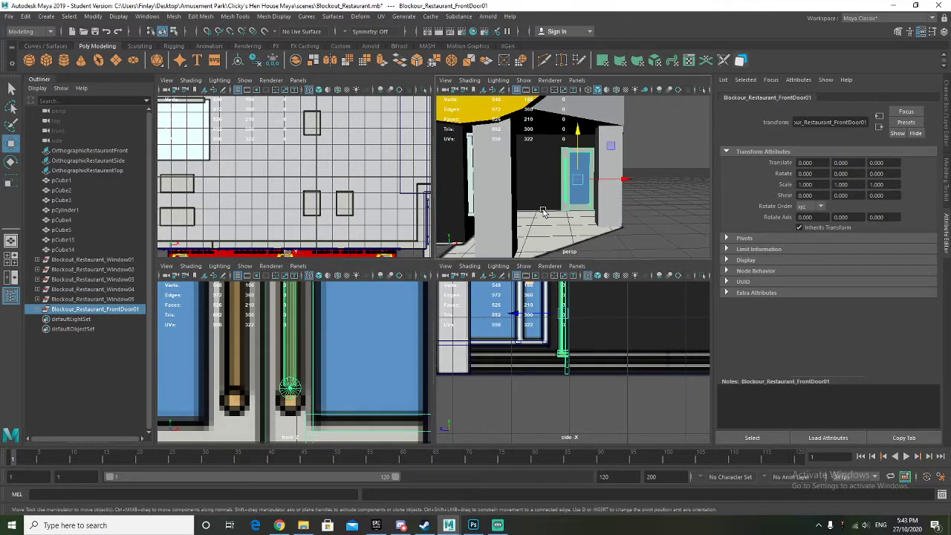
Duplicate the front door group, move the copy about -120 in X beside the original, and mirror it with an X scale of -1
key("ctrl+d")
left_click_drag(625, 179, 591, 180)
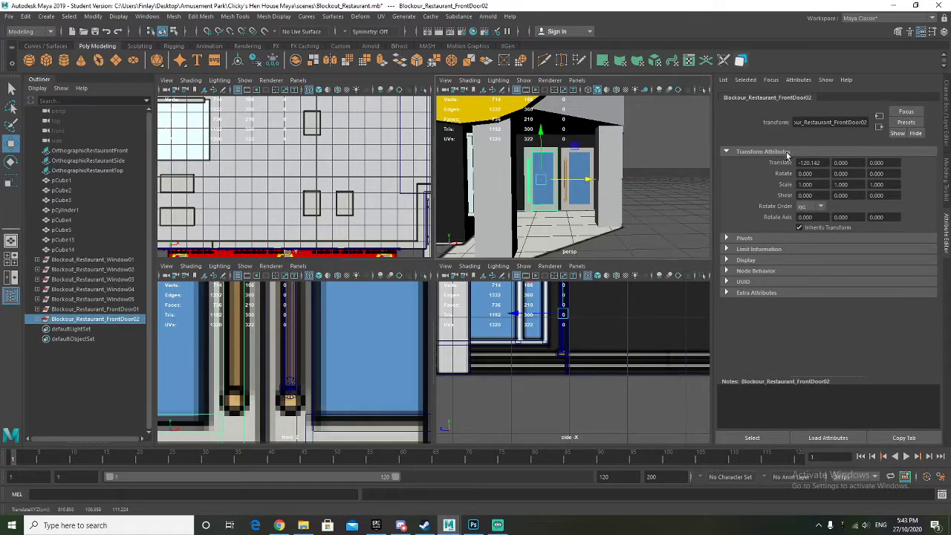
left_click(805, 184)
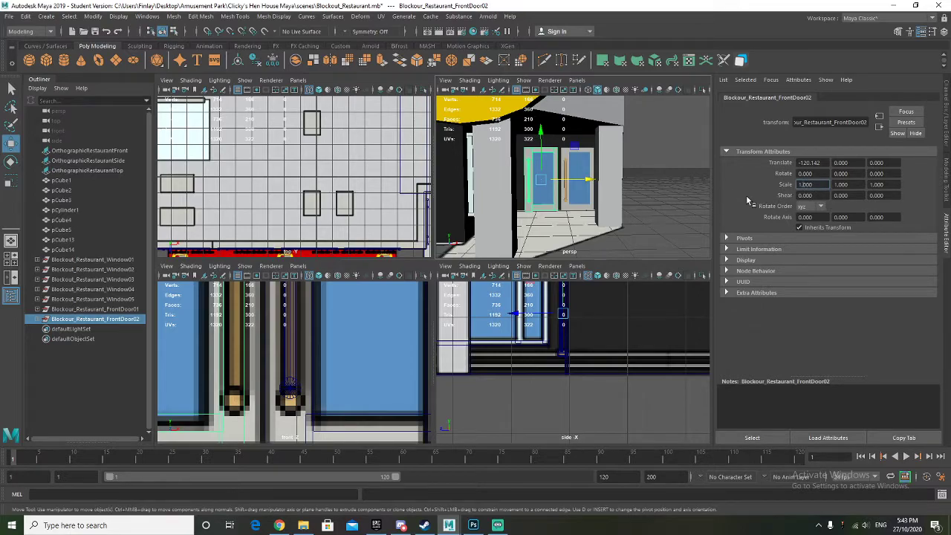
key("Return")
left_click(799, 184)
key("Return")
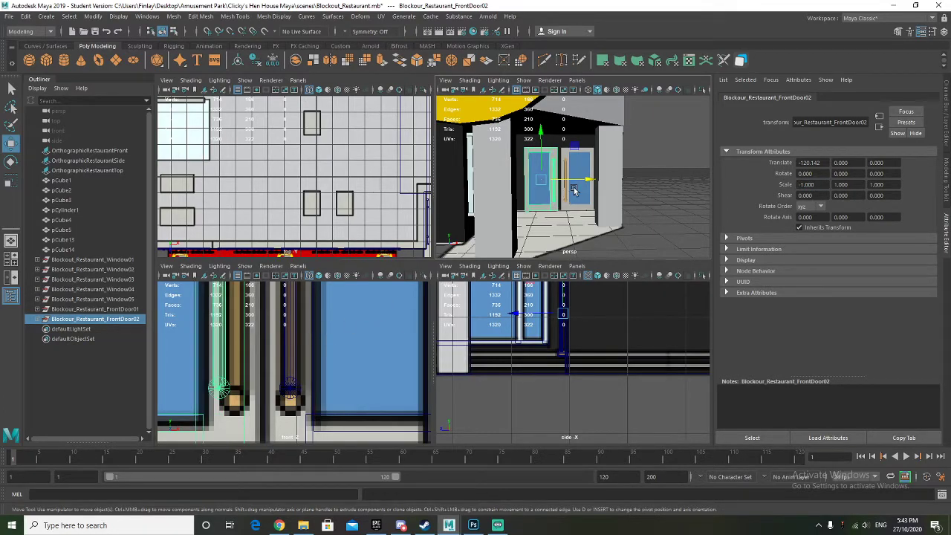
Shift the mirrored front door group along X to about -108.6 so its handle lines up with the front reference
left_click_drag(586, 179, 532, 208)
scroll(575, 179, "up", 8)
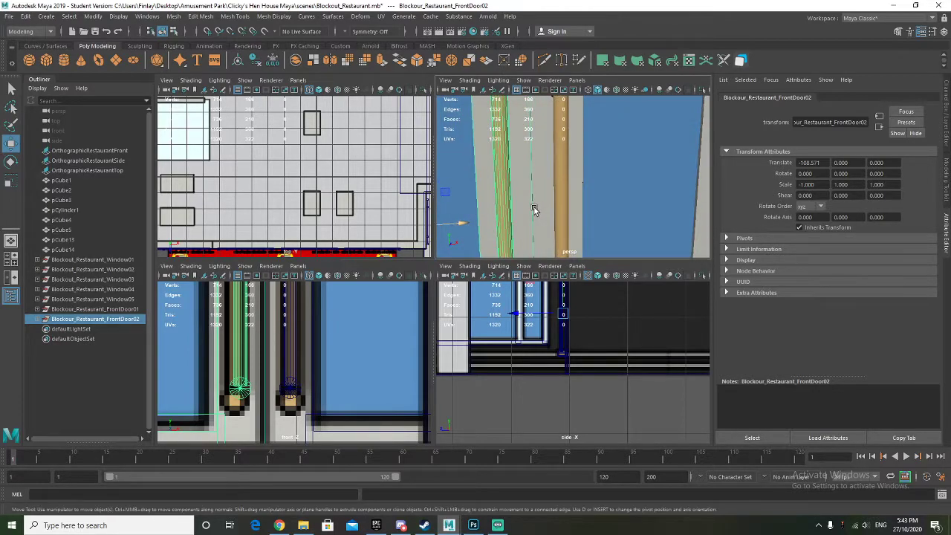
left_click(631, 199)
scroll(632, 198, "down", 5)
left_click(703, 175)
middle_click_drag(703, 175, 635, 195, "alt")
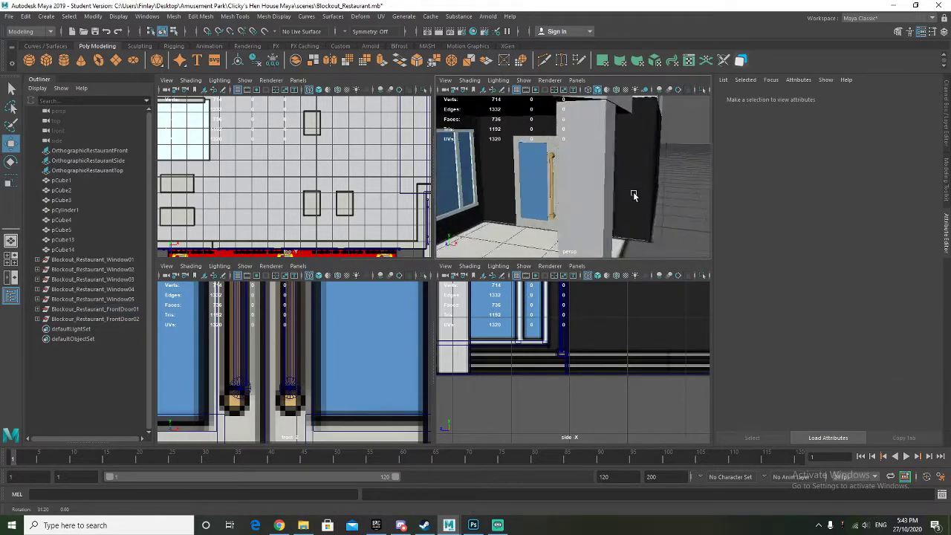
scroll(634, 195, "down", 8)
left_click_drag(549, 202, 529, 200, "alt")
Save the scene
scroll(601, 214, "up", 4)
scroll(543, 354, "down", 7)
scroll(594, 330, "up", 1)
scroll(602, 331, "up", 5)
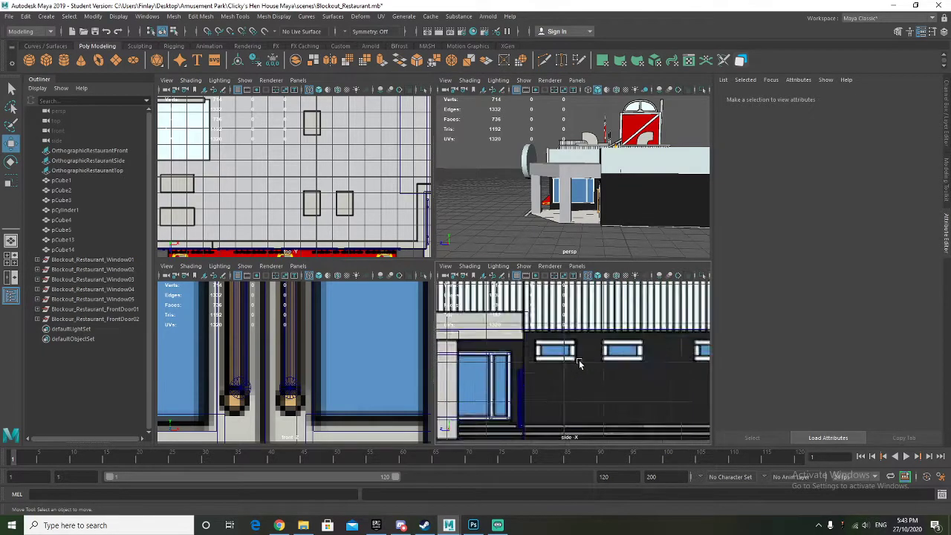
mouse_move(614, 358)
middle_mouse_down("alt")
mouse_move(532, 352)
mouse_move(616, 364)
middle_mouse_up("alt")
scroll(569, 375, "up", 2)
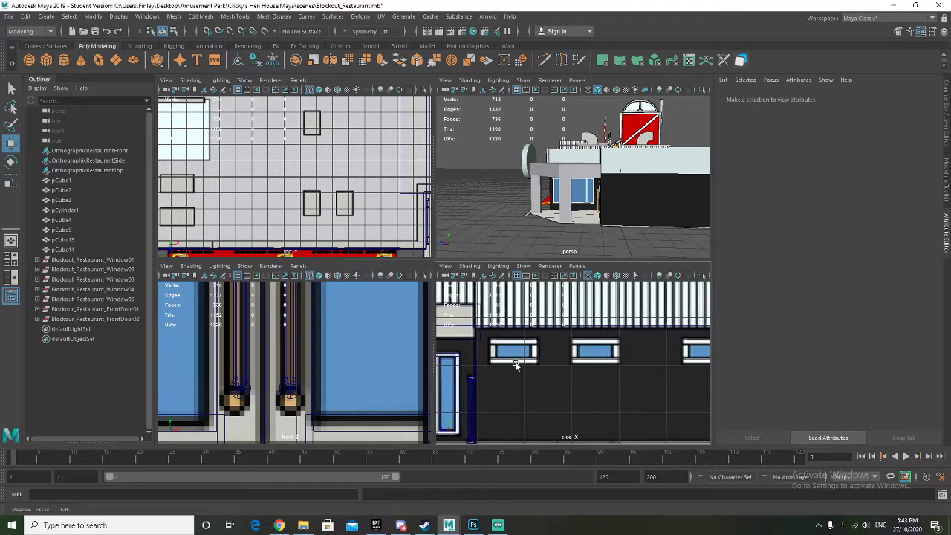
scroll(510, 367, "up", 2)
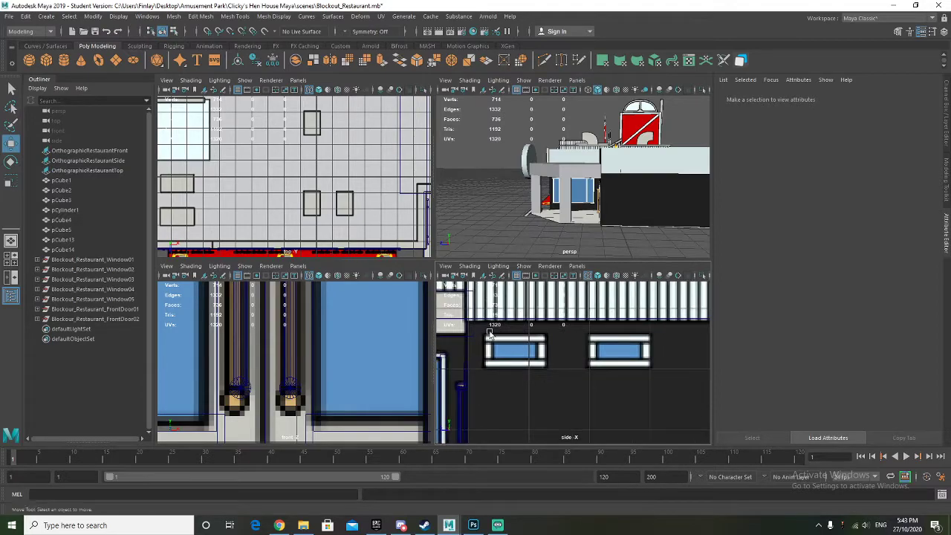
left_click(9, 17)
left_click(32, 57)
left_click(454, 271)
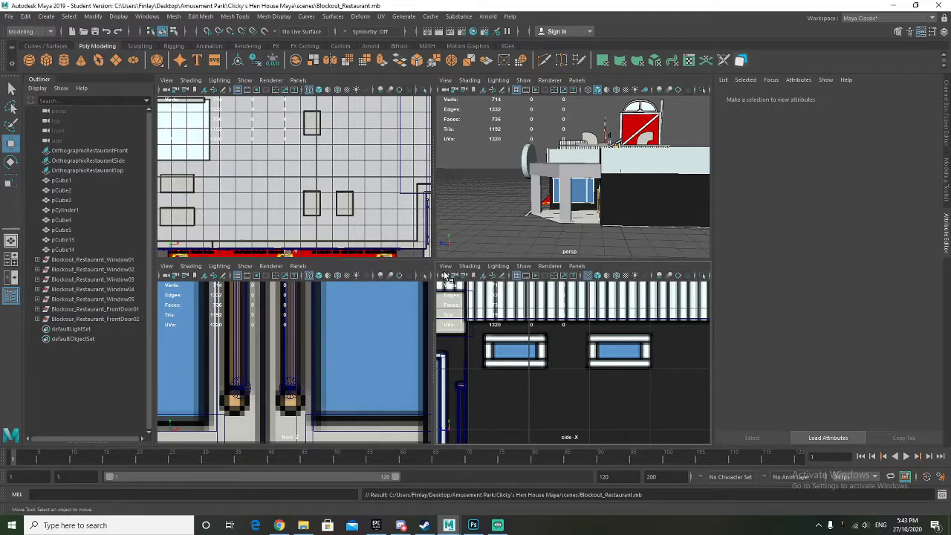
Create a polygon cube and raise it to about 222.7 in Y, near the small side windows
left_click(47, 64)
scroll(538, 369, "down", 2)
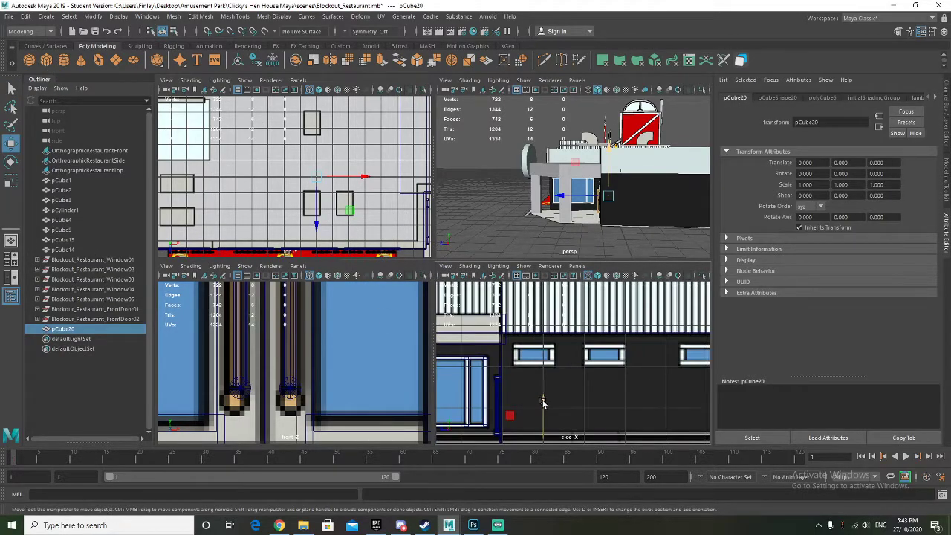
left_click_drag(538, 373, 538, 312)
scroll(548, 365, "up", 2)
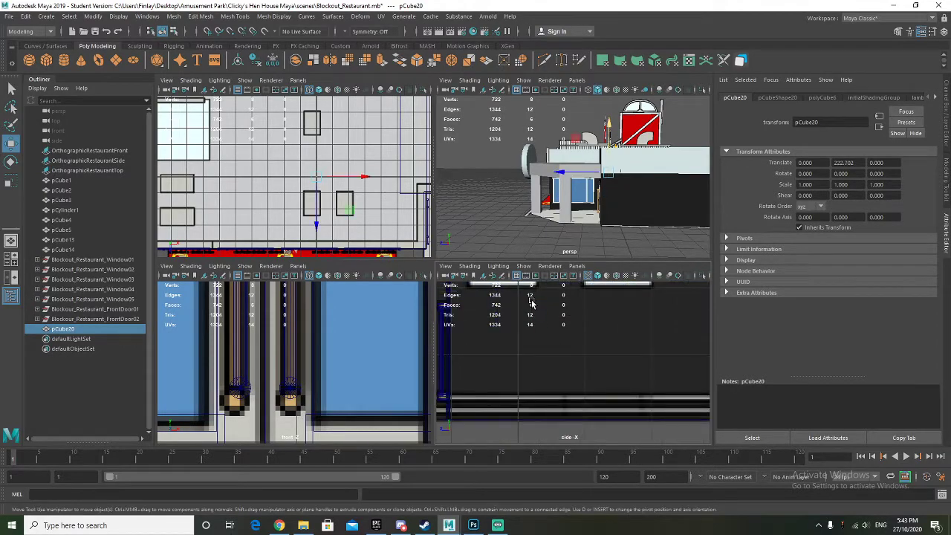
Scale the cube to about 28.4 × 34.9 × 90.1 and position it over the first small window in the side reference
key("r")
left_click_drag(538, 350, 550, 317)
key("w")
mouse_move(512, 344)
left_mouse_down()
mouse_move(437, 345)
mouse_move(494, 345)
left_mouse_up()
key("r")
key("w")
key("r")
key("w")
key("r")
left_click_drag(489, 313, 524, 310)
key("ctrl+z")
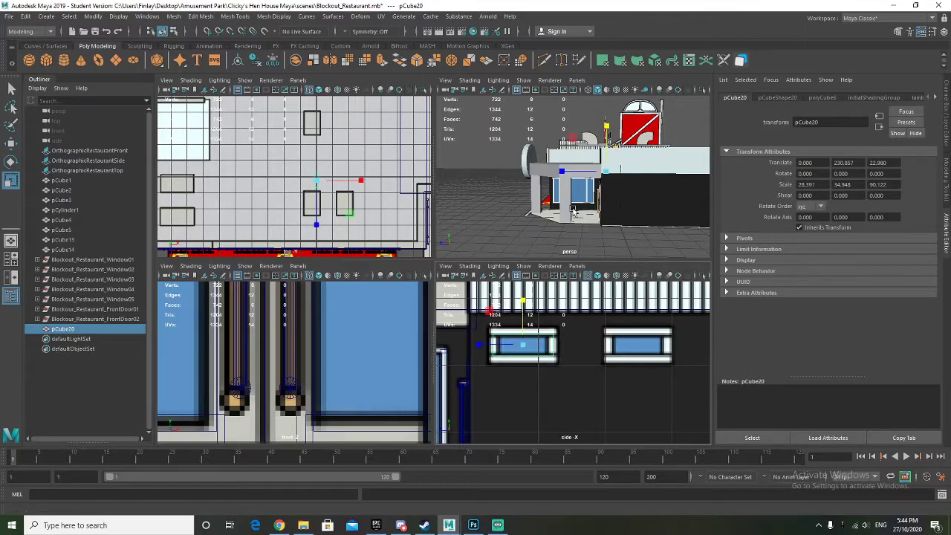
Move the window cube along X to about 1080.6 at the outer side wall and raise it to about 235.3 in Y
scroll(251, 372, "down", 8)
key("w")
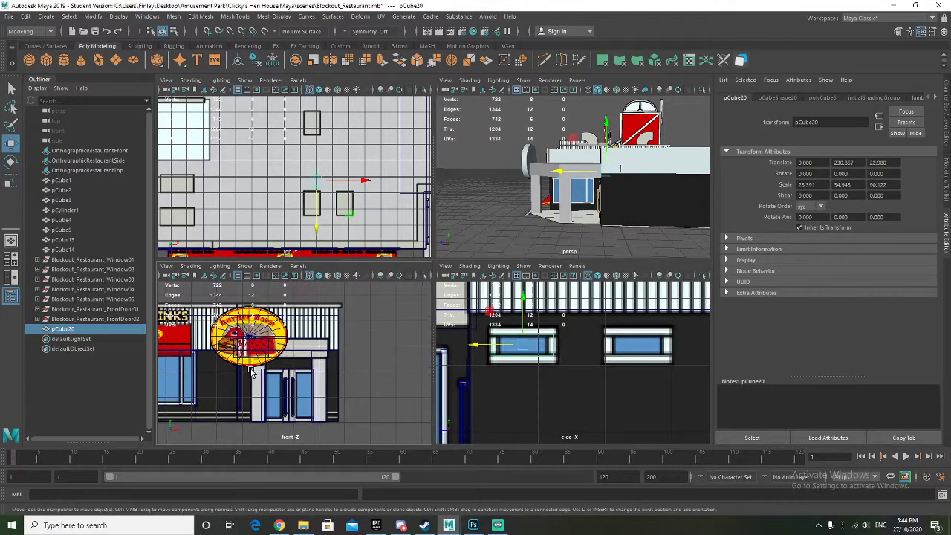
left_click_drag(359, 181, 427, 183)
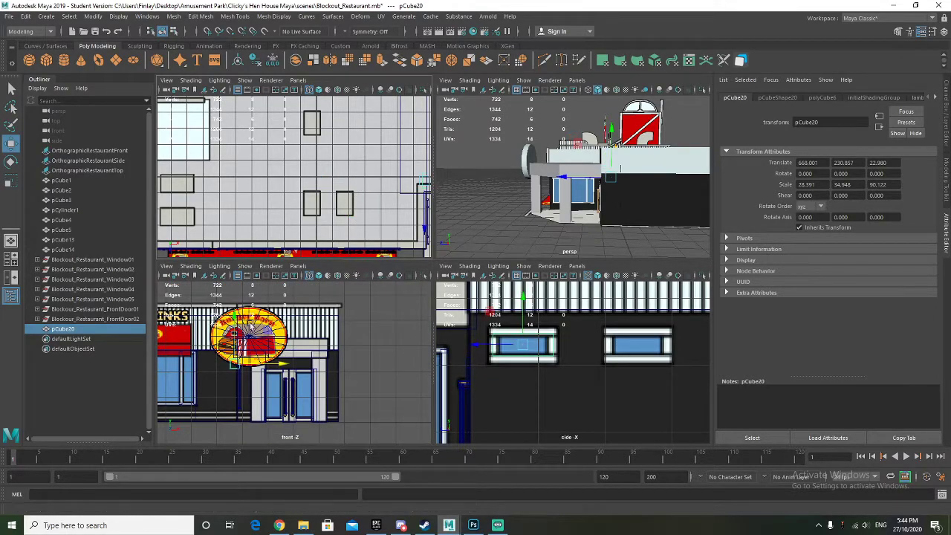
left_click_drag(284, 364, 391, 365)
key("ctrl+z")
scroll(349, 364, "up", 5)
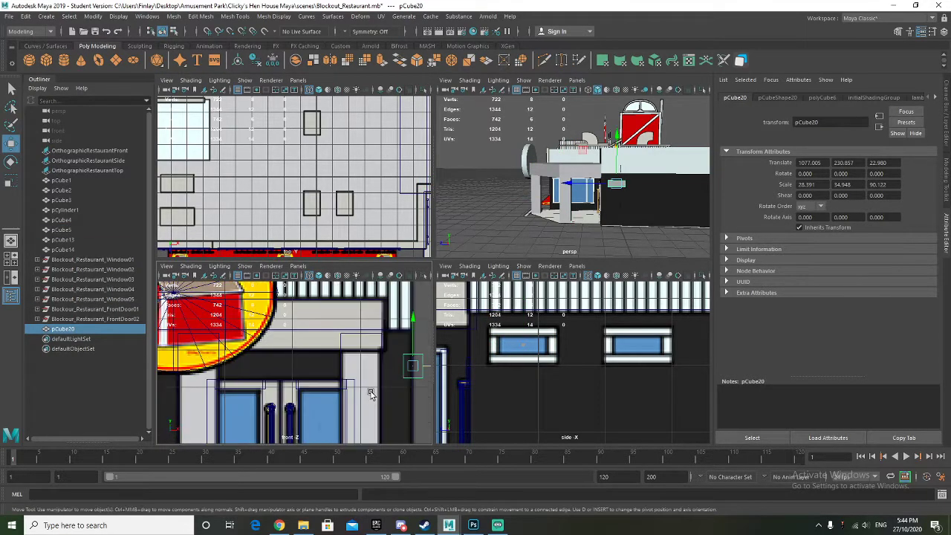
right_click_drag(300, 393, 364, 393, "alt")
middle_click_drag(363, 393, 296, 391, "alt")
left_click_drag(343, 369, 350, 370)
scroll(506, 369, "down", 5)
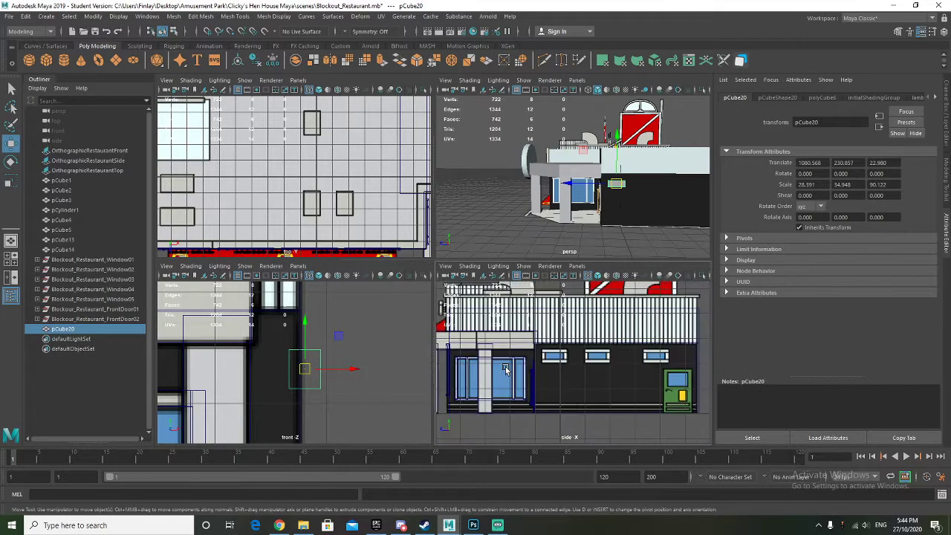
mouse_move(305, 338)
left_mouse_down()
mouse_move(304, 312)
mouse_move(304, 333)
left_mouse_up()
Check the window cube's placement against the building in the side and perspective views
scroll(594, 379, "up", 4)
left_click(538, 355)
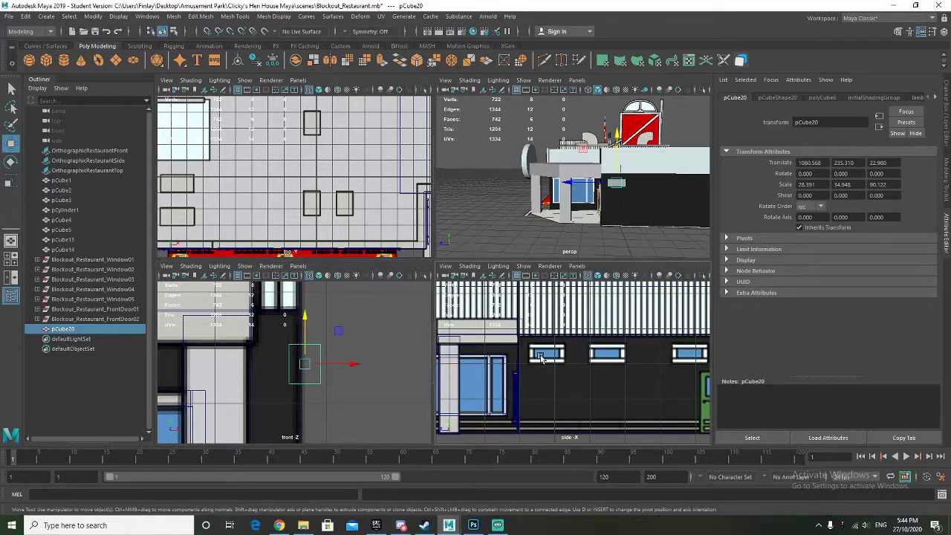
scroll(453, 338, "down", 1)
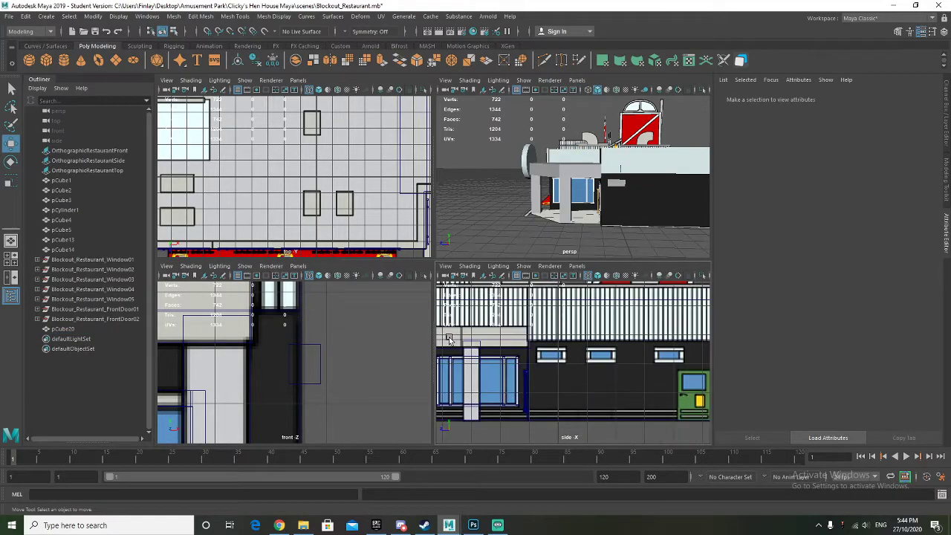
key("a")
left_click(319, 363)
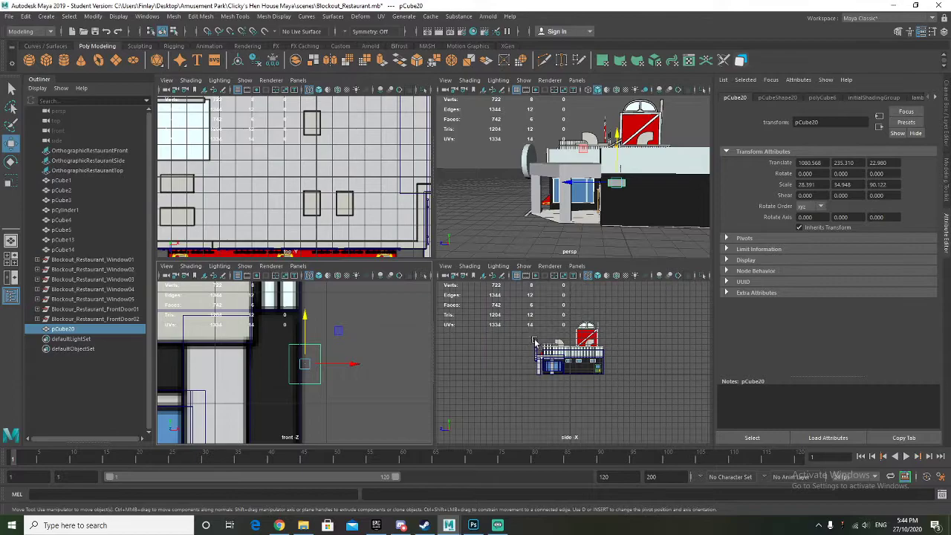
scroll(568, 359, "up", 3)
key("e")
key("q")
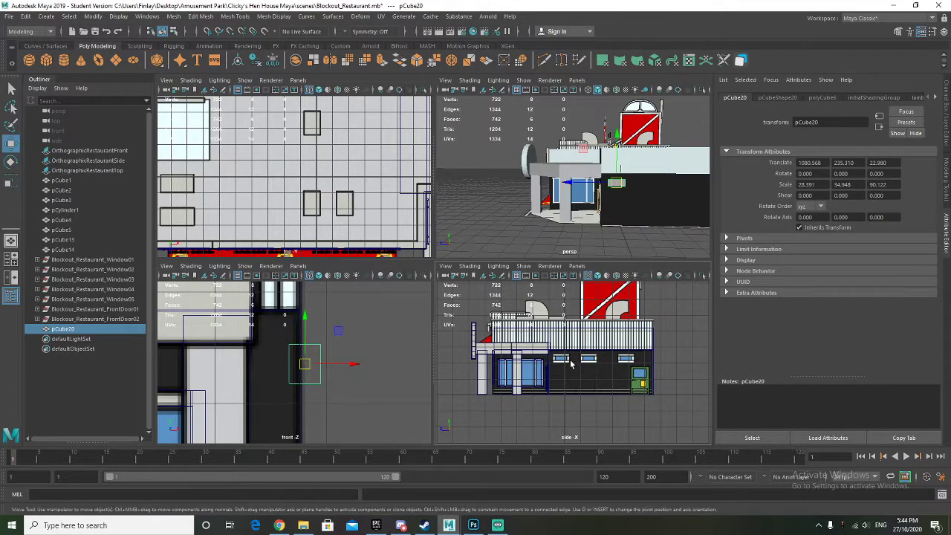
left_click(565, 420)
key("w")
left_click(319, 364)
left_click_drag(572, 186, 608, 211, "alt")
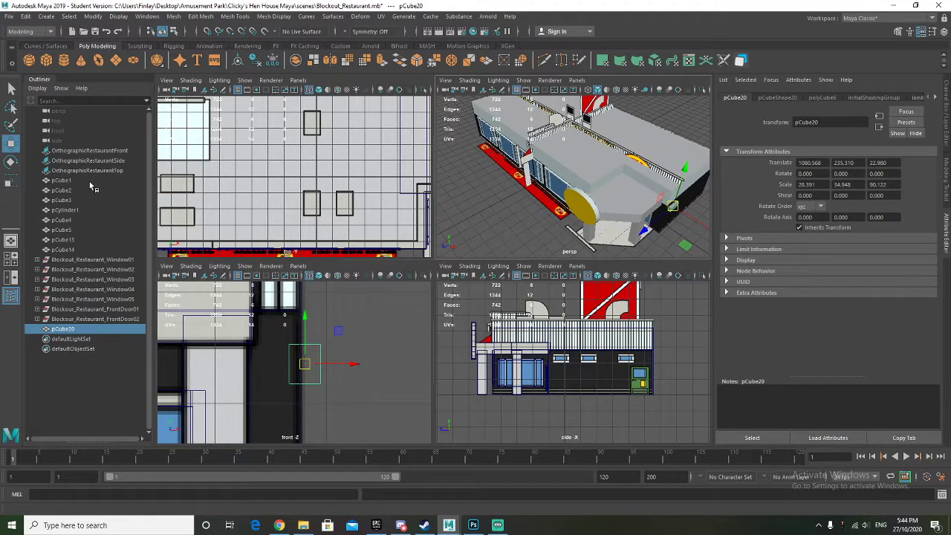
Select the side camera and move it outward along X, beyond the restaurant's side wall
left_click(64, 141)
key("f")
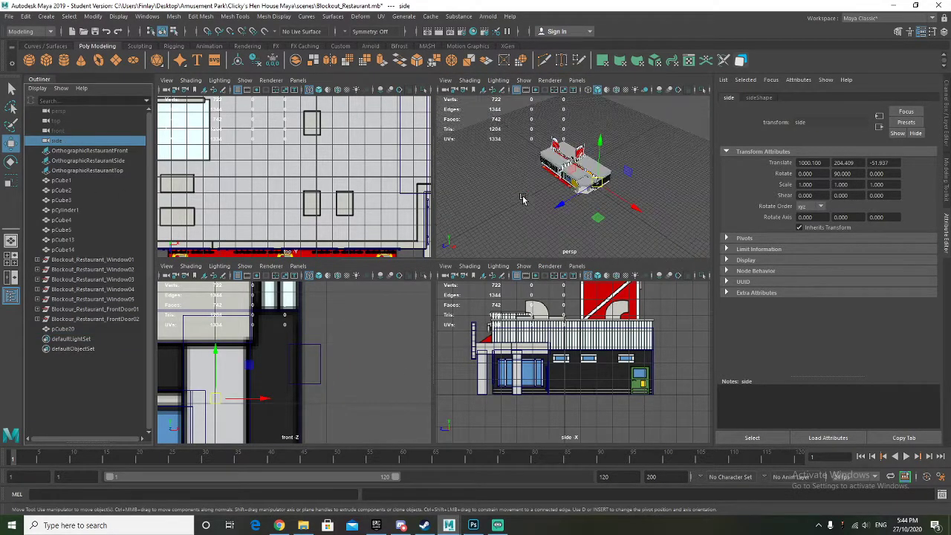
left_click_drag(622, 206, 640, 254)
Lower the window cube to about 229.2 in Y and scale it to about 42.3 in Y and 80.1 in Z
left_click(320, 371)
scroll(520, 366, "up", 6)
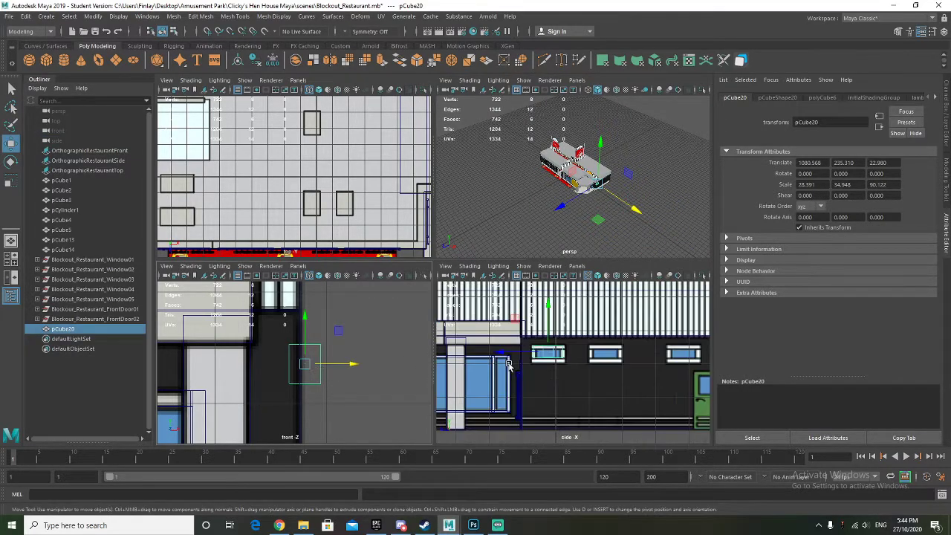
scroll(537, 356, "up", 4)
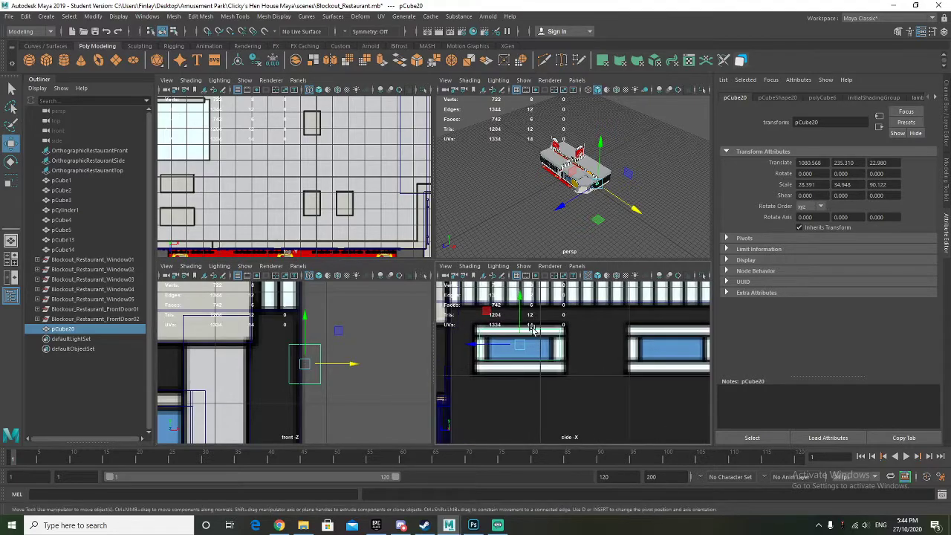
left_click_drag(520, 299, 509, 306)
key("r")
left_click_drag(482, 350, 489, 351)
left_click_drag(520, 313, 526, 308)
key("w")
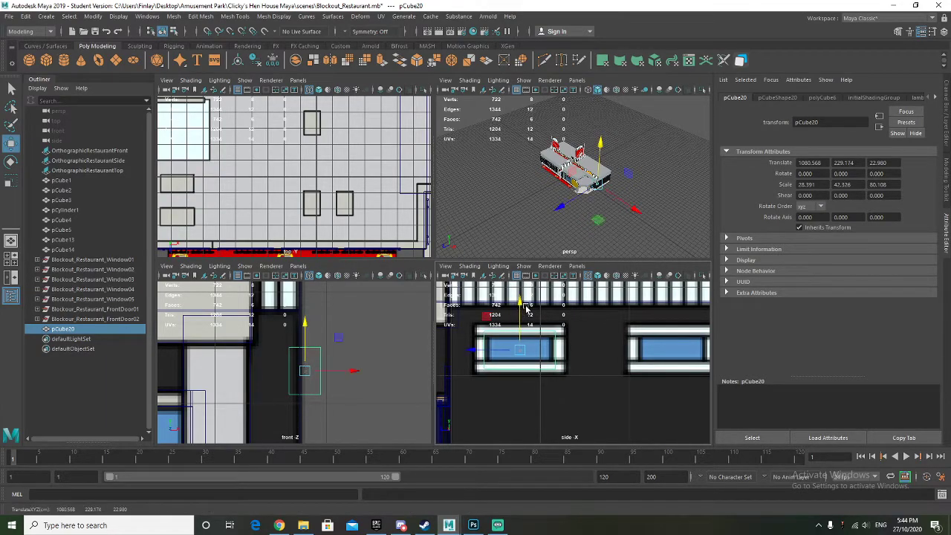
Thin the window cube to about 10.7 in X at the wall surface and assign it the Blockout_Window_MAT material
key("r")
mouse_move(343, 370)
left_mouse_down()
mouse_move(319, 370)
mouse_move(332, 372)
left_mouse_up()
key("w")
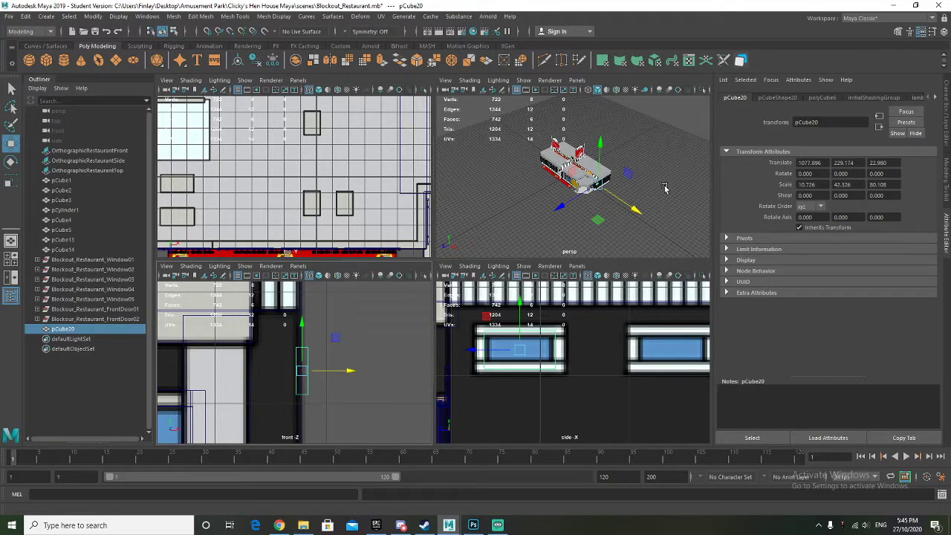
right_click_drag(512, 354, 604, 496)
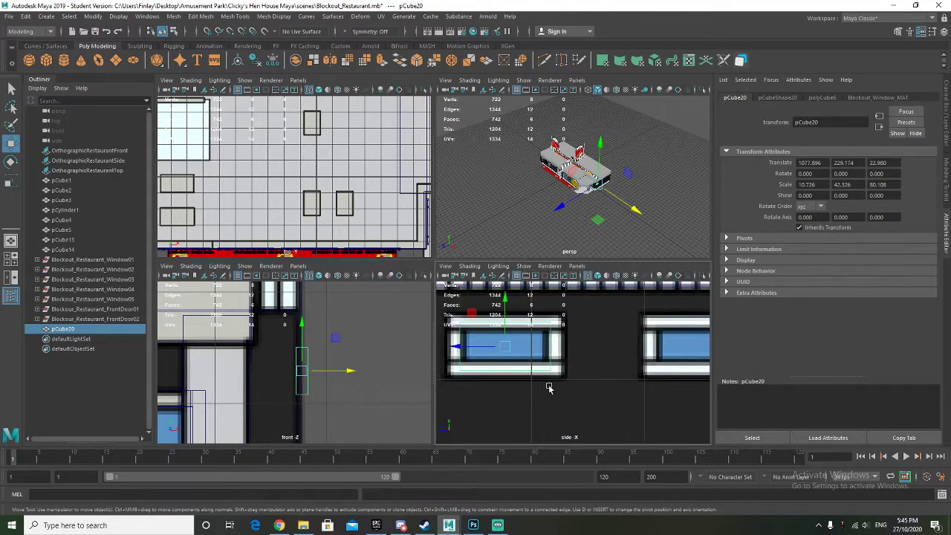
Duplicate the window cube and narrow the copy to about 13.6 in Z, placing it at about -21.5 as a vertical frame post
key("ctrl+d")
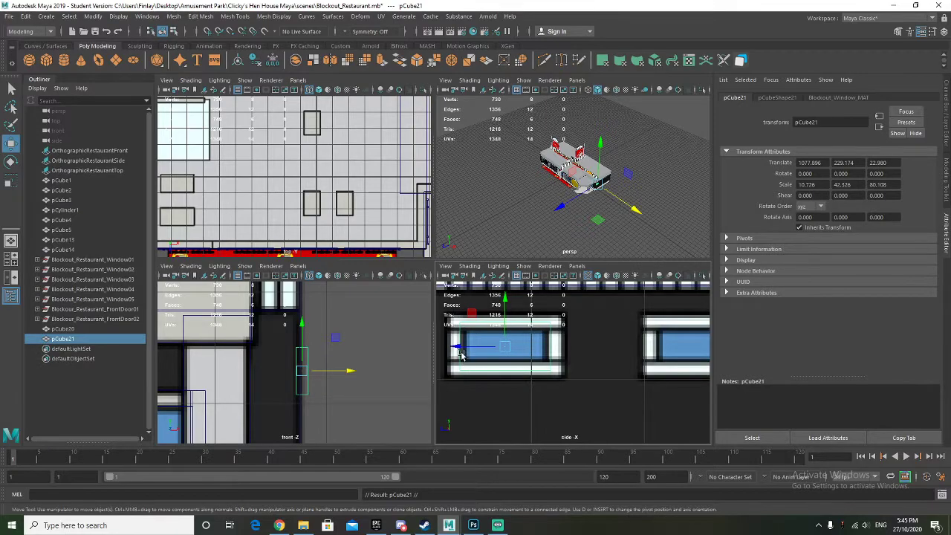
key("r")
left_click_drag(457, 347, 531, 347)
key("w")
key("r")
key("w")
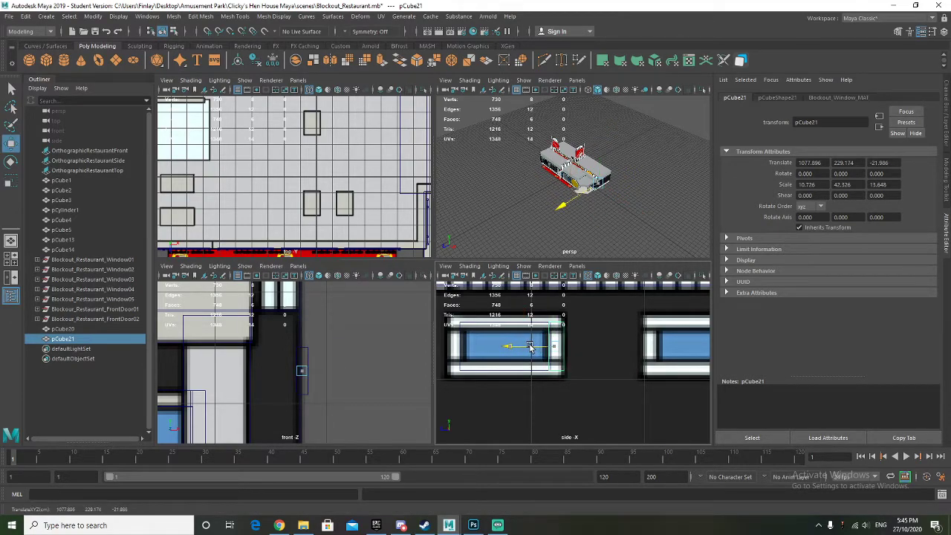
left_click_drag(529, 347, 532, 347)
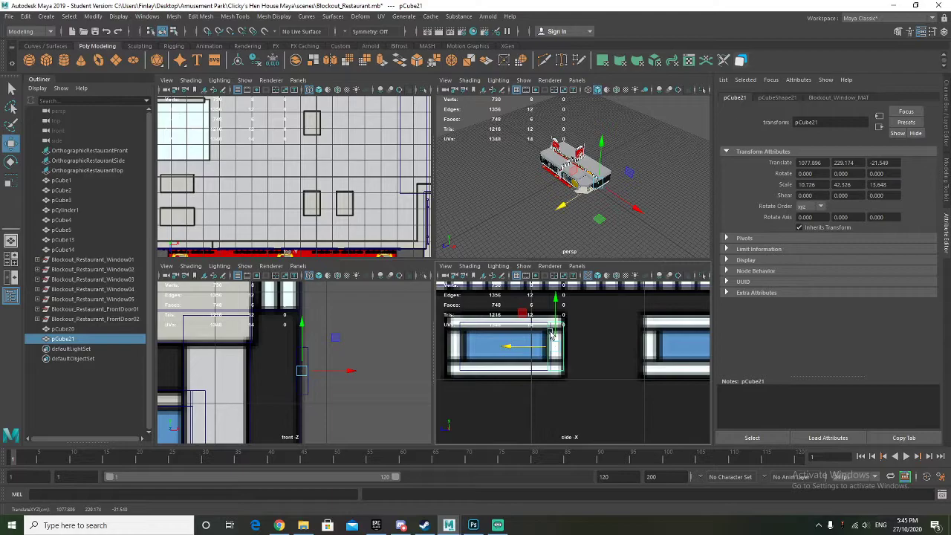
Scale the frame post to about 11.4 in X and move it out to about 1079.7 so it protrudes from the pane
key("r")
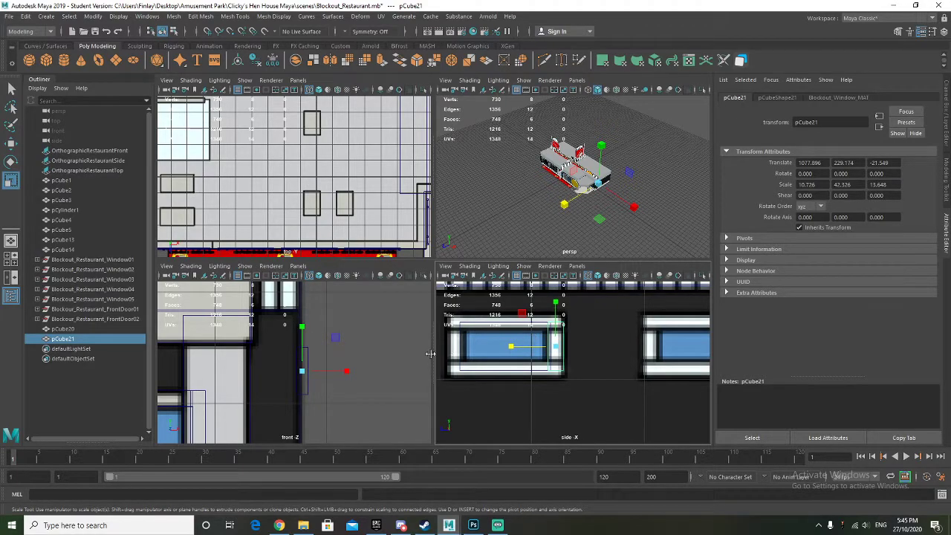
key("w")
left_click_drag(346, 371, 351, 371)
key("r")
key("w")
scroll(609, 203, "up", 5)
key("f")
left_click_drag(656, 206, 544, 205, "alt")
right_click_drag(550, 343, 647, 493)
Duplicate the frame post and move the copy to about 67.9 in Z on the window's opposite end
key("ctrl+d")
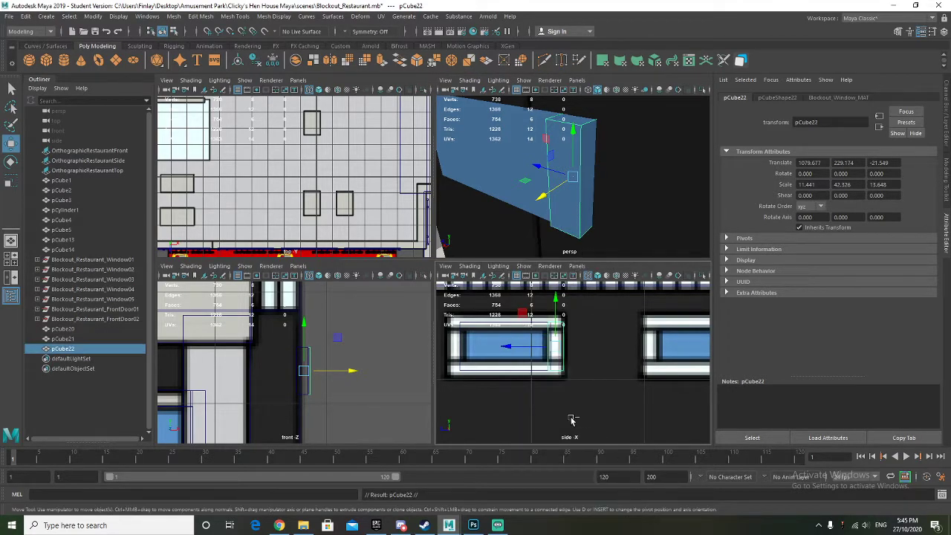
left_click_drag(515, 346, 413, 345)
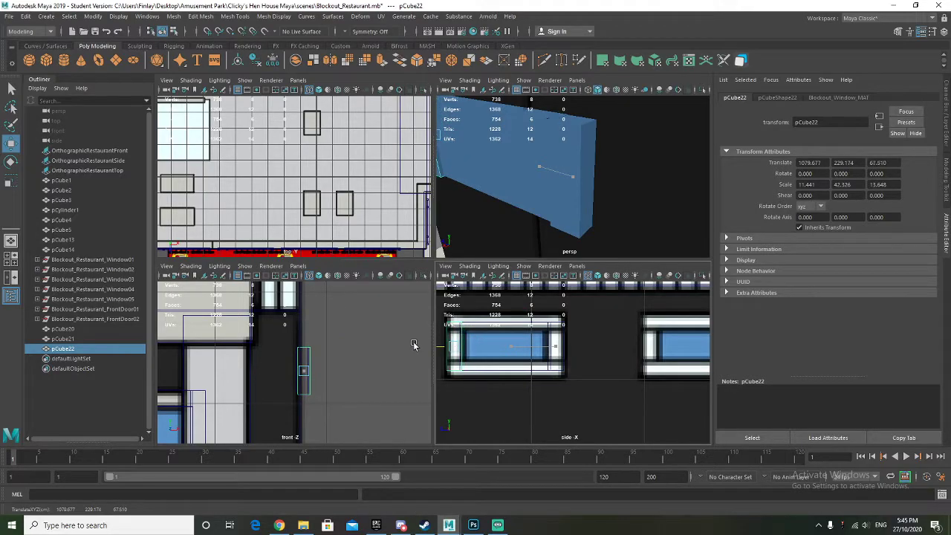
middle_click_drag(472, 351, 496, 363, "alt")
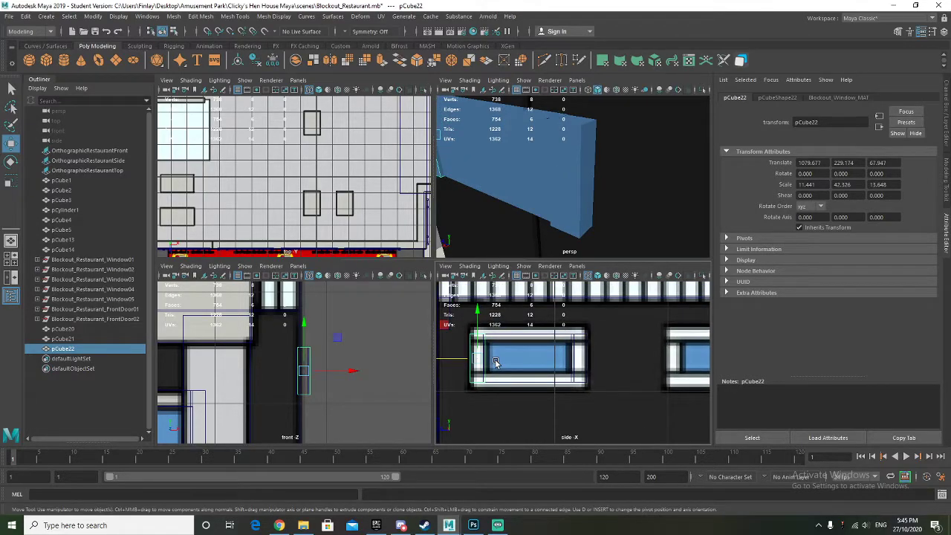
Duplicate the post as a top frame piece, scaled to about 13.5 in X and 15 in Y, at about X 1080.6 and Y 250.1
key("ctrl+d")
mouse_move(477, 325)
left_mouse_down()
mouse_move(478, 304)
mouse_move(479, 323)
mouse_move(483, 316)
left_mouse_up()
key("r")
key("w")
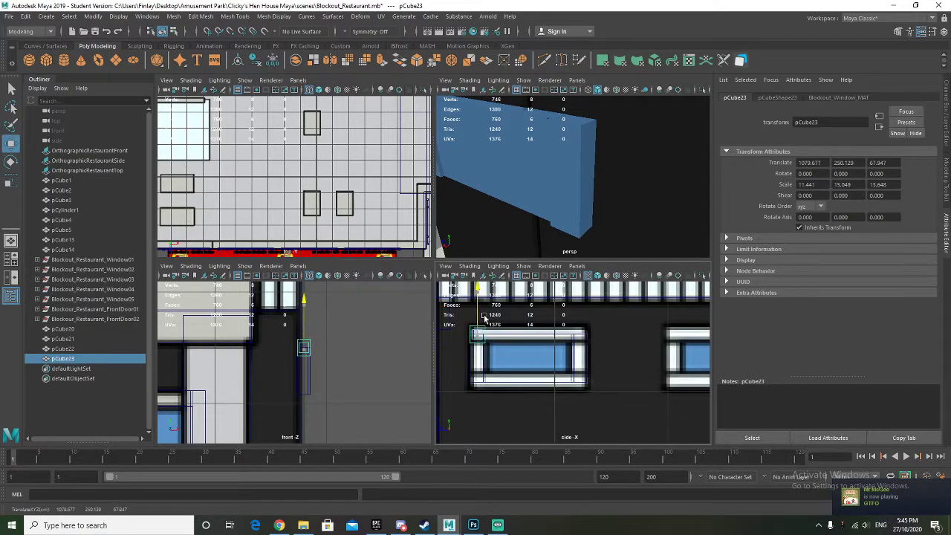
key("r")
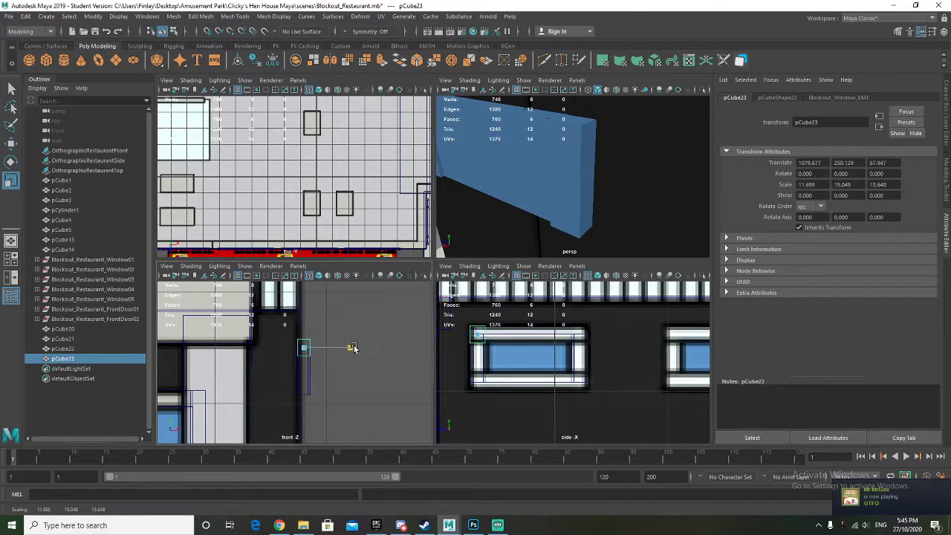
key("w")
left_click_drag(358, 347, 357, 346)
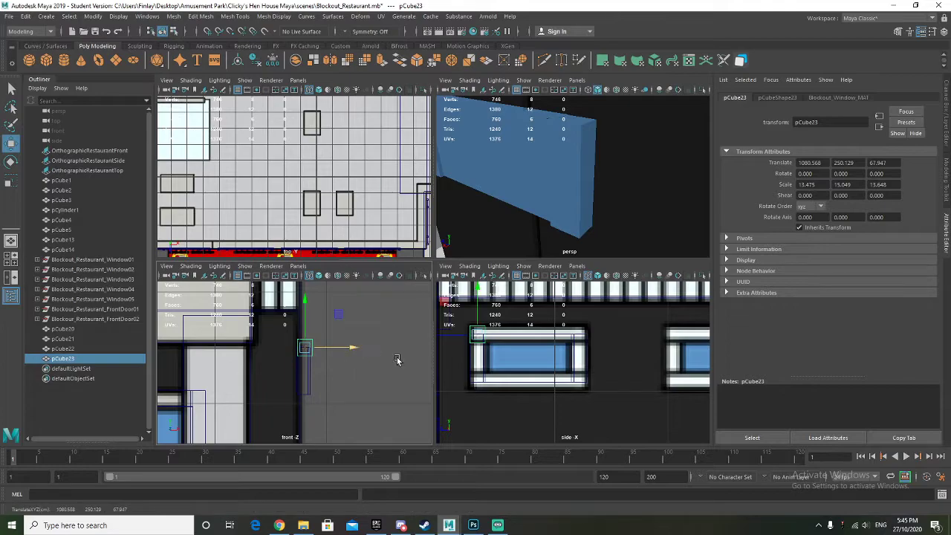
Stretch the top frame piece across the window, to about 106.6 in Z and centred at about Z 23.9
left_click(484, 338)
left_click_drag(451, 338, 321, 350)
key("r")
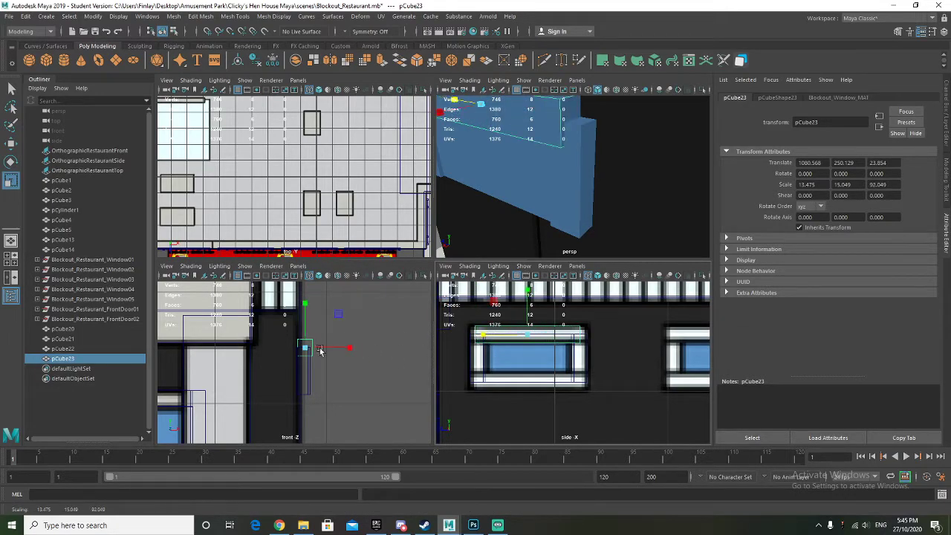
left_click_drag(488, 335, 483, 335)
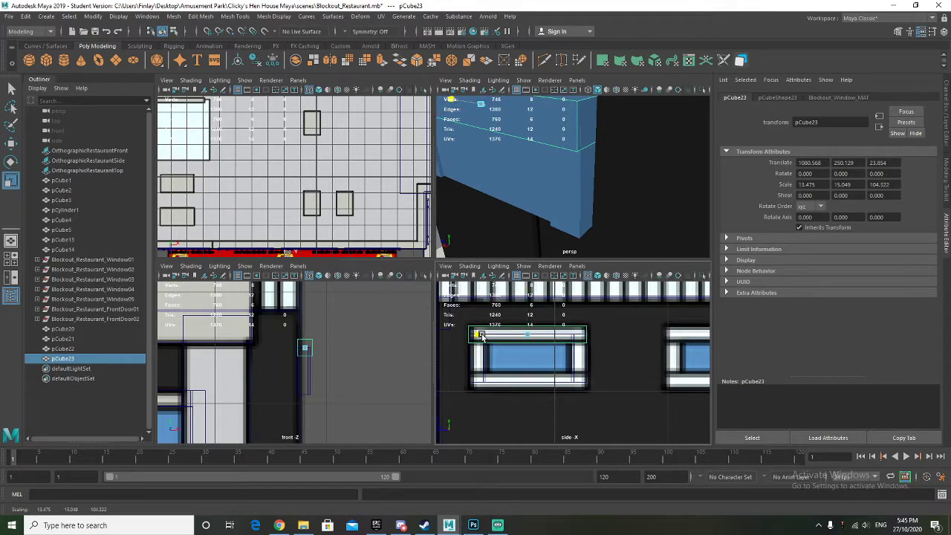
key("w")
left_click_drag(499, 201, 533, 209, "alt")
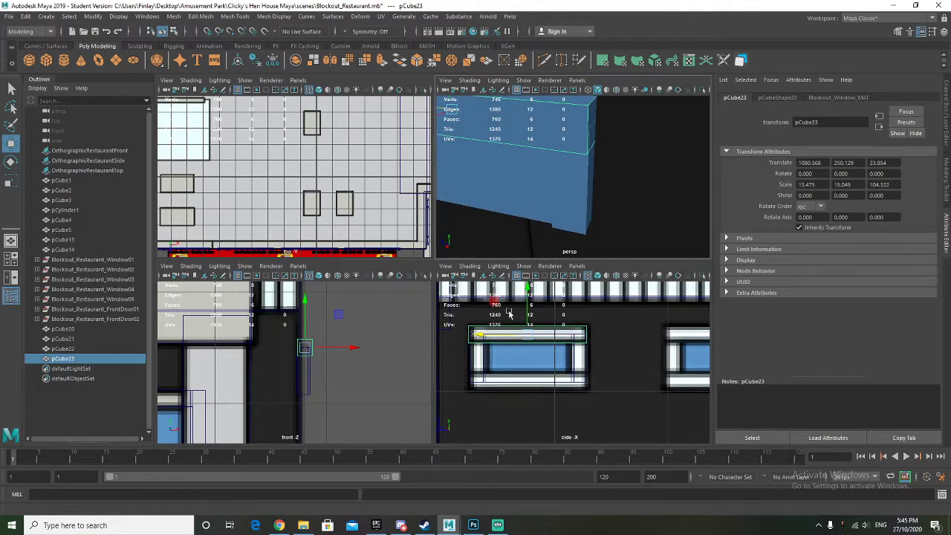
key("r")
left_click_drag(480, 334, 488, 336)
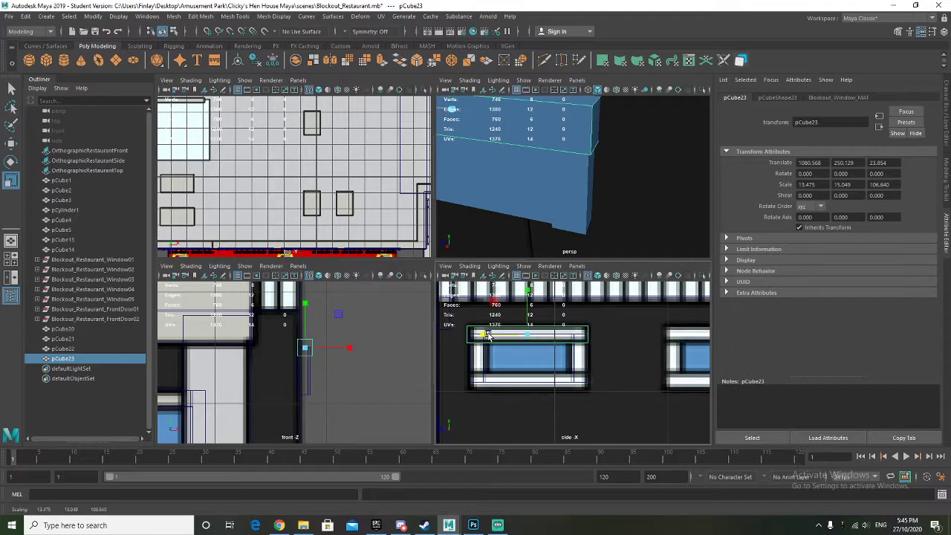
Duplicate the top frame piece and lower the copy to about Y 210 as the window's bottom frame
key("ctrl+d")
key("w")
left_click_drag(527, 292, 527, 336)
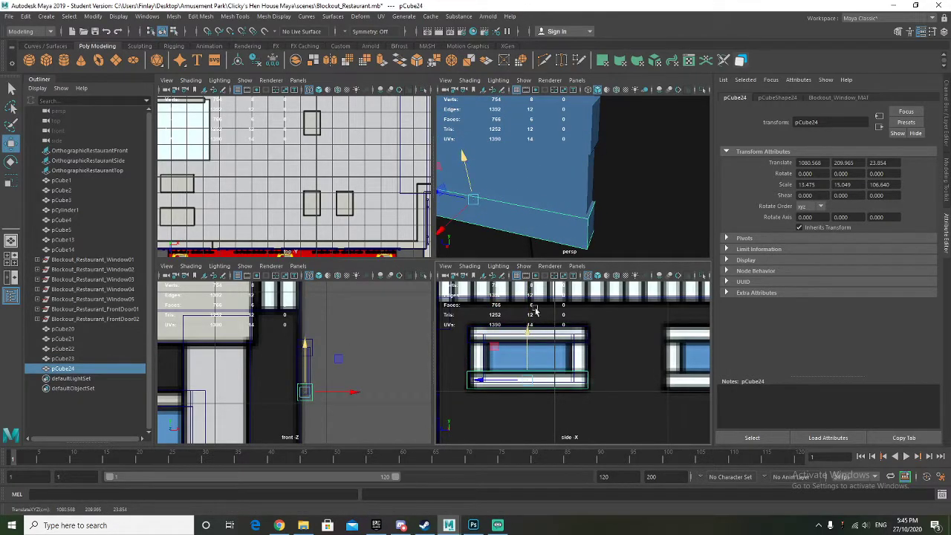
left_click(589, 357)
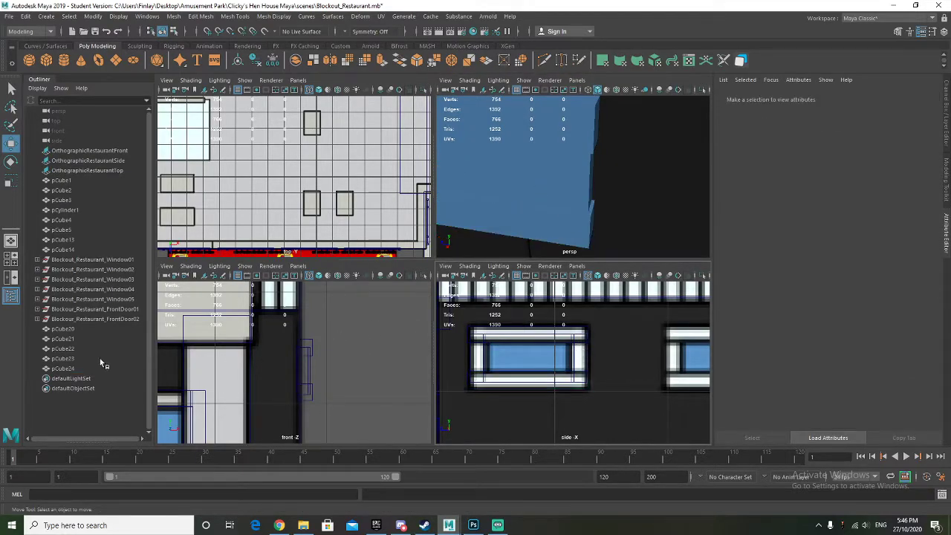
Assign the Blockout_Wood_MAT material to the window's four frame pieces
mouse_move(76, 343)
left_mouse_down()
mouse_move(85, 364)
mouse_move(83, 346)
left_mouse_up()
right_click_drag(566, 338, 666, 505)
scroll(603, 200, "down", 8)
left_click_drag(571, 204, 655, 213, "alt")
left_click(618, 248)
scroll(647, 215, "up", 10)
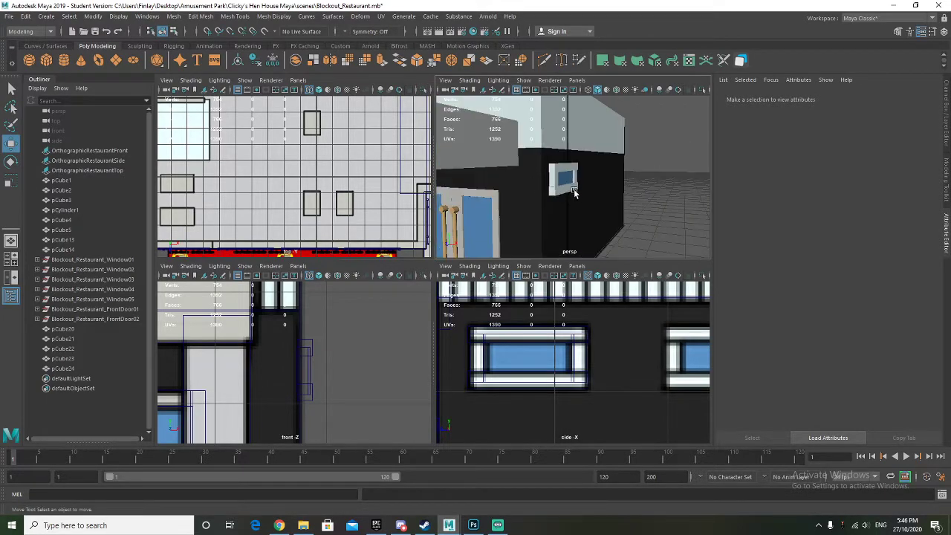
Group the window pane with its four frame pieces, pCube20 to pCube24, and centre the group's pivot
left_click(67, 330)
left_click(72, 369, "shift")
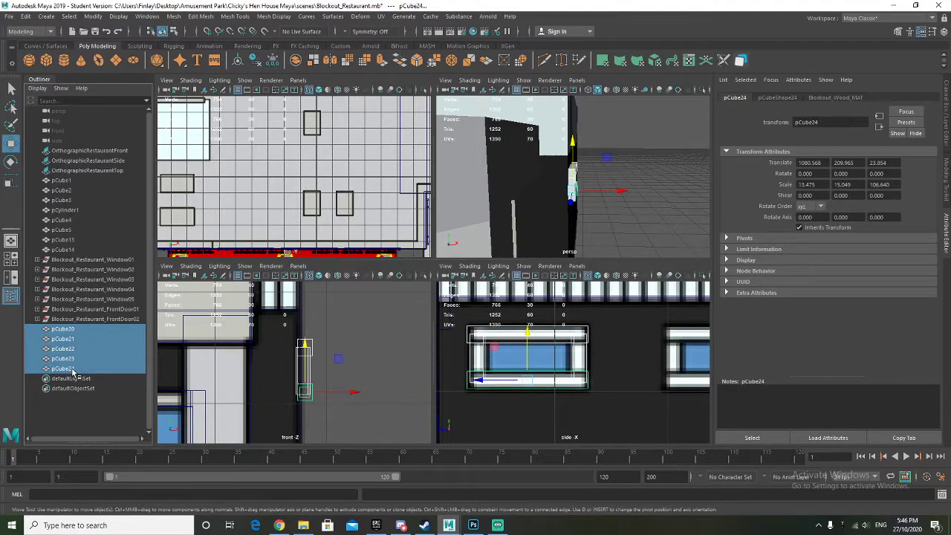
key("ctrl+g")
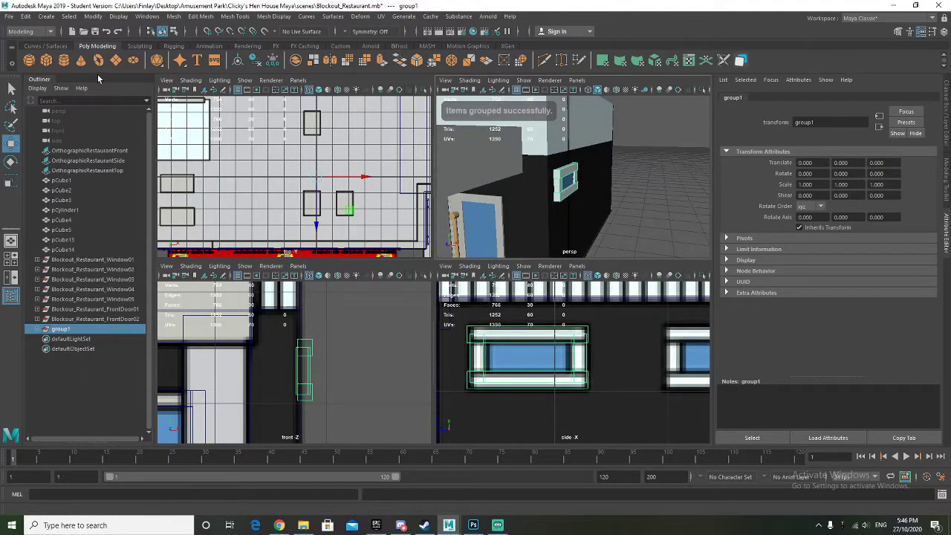
left_click(238, 60)
key("f")
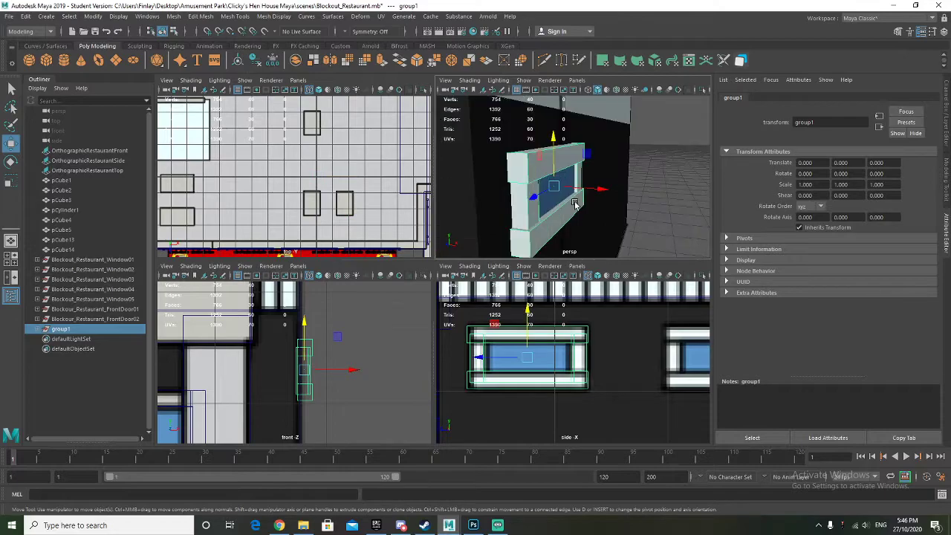
Push the window group back into the side wall, to about -6.8 in X
left_click_drag(600, 189, 543, 151)
scroll(543, 151, "down", 5)
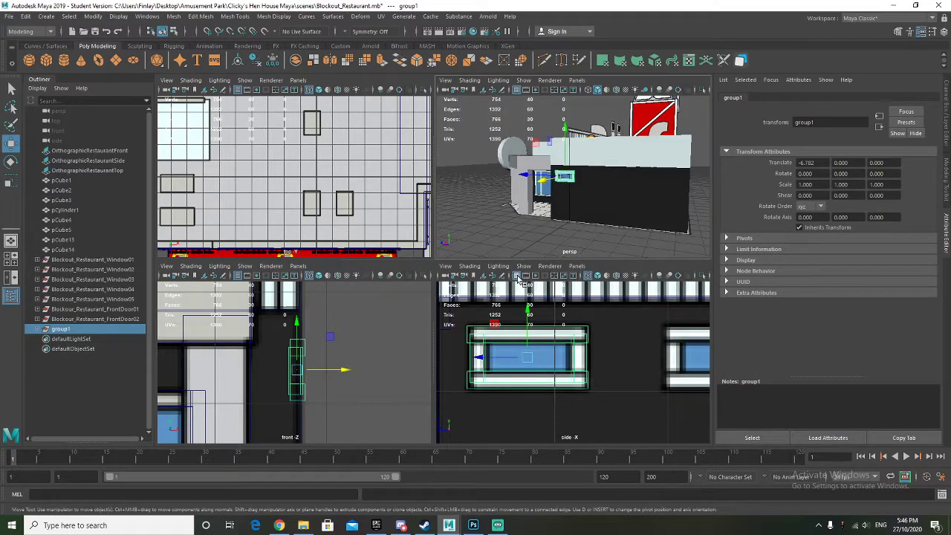
scroll(508, 356, "down", 5)
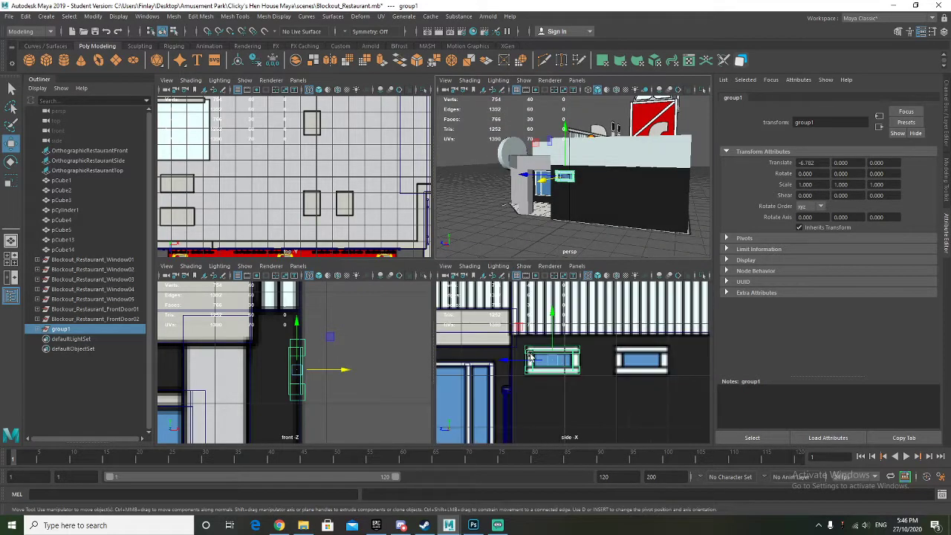
Correct the misspelled prefix of the two front door groups, naming them Blockout_Restaurant_FrontDoor01 and Blockout_Restaurant_FrontDoor02
double_click(65, 329)
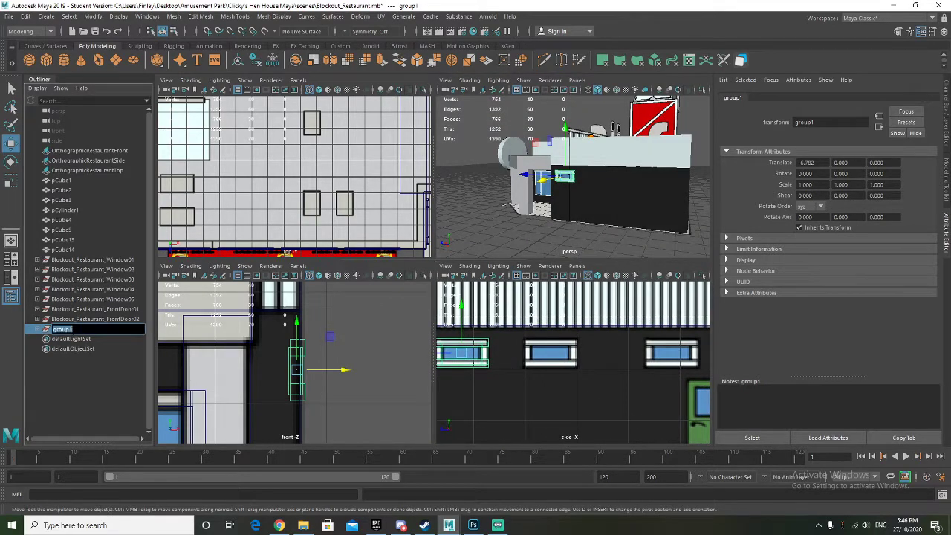
left_click(76, 308)
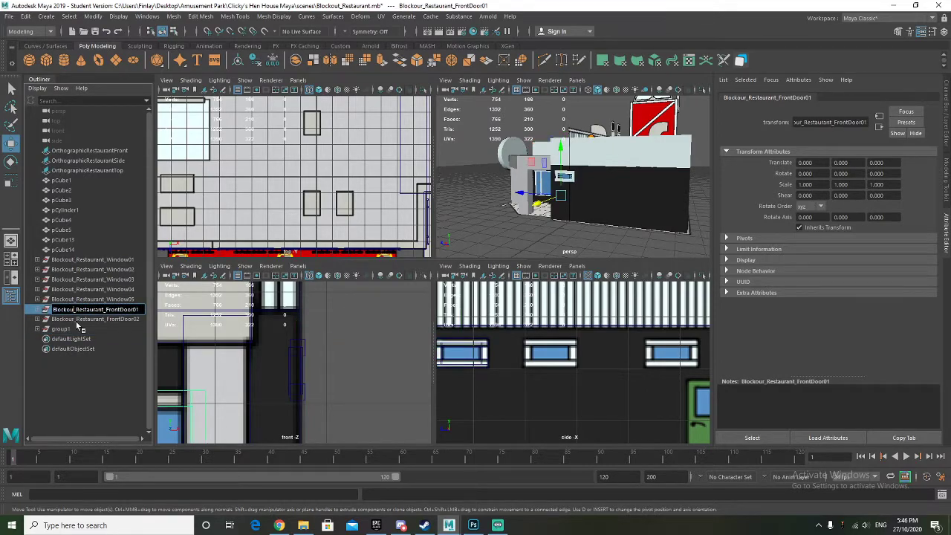
key("Return")
left_click(75, 319)
double_click(75, 319)
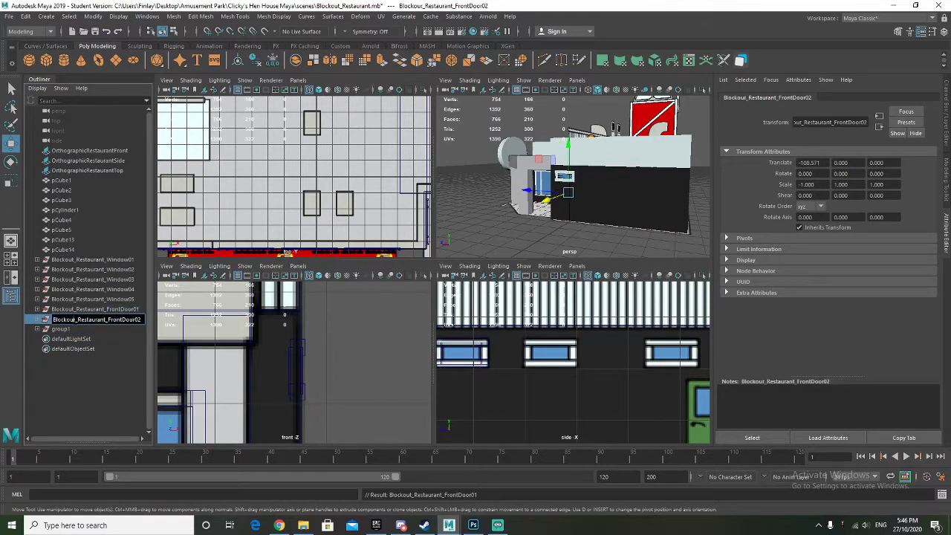
key("Return")
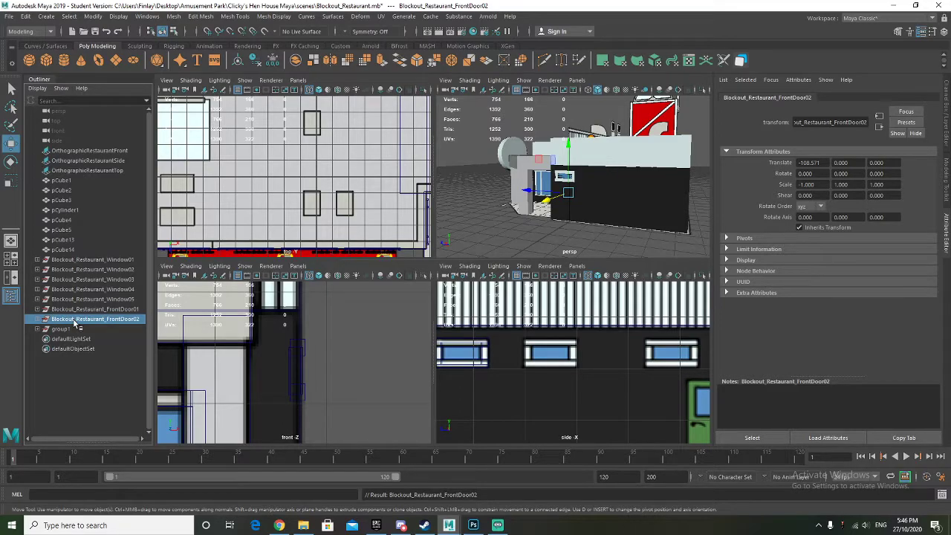
Rename the window group as Blockout_Restaurant_SmallWindow01
double_click(64, 330)
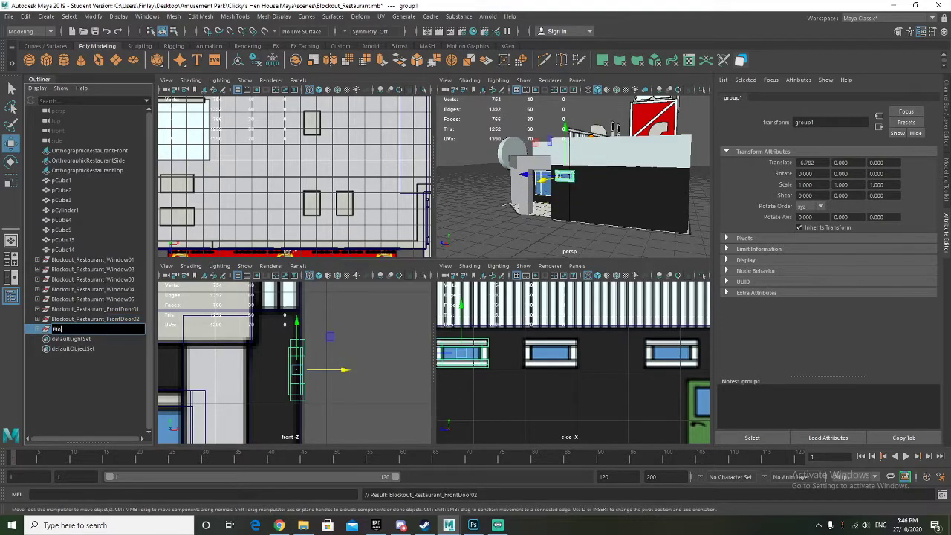
key("Return")
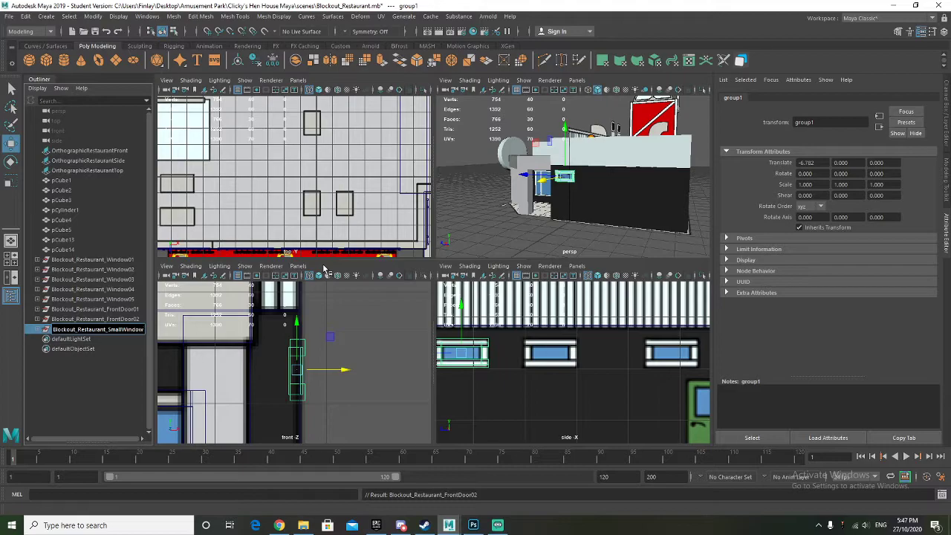
key("Return")
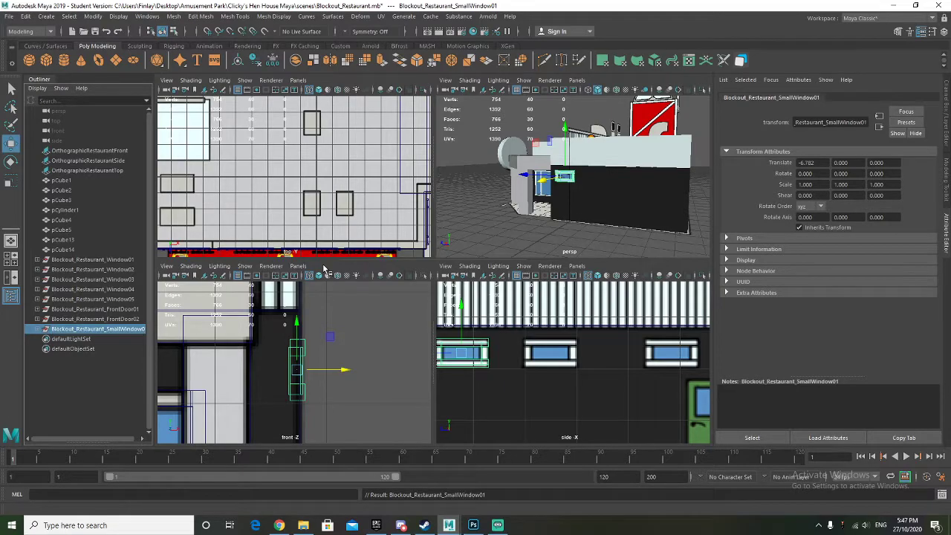
Duplicate the small window group and move the copy to about -171.6 in Z, over the second window in the side reference
scroll(356, 334, "down", 3)
scroll(528, 357, "down", 4)
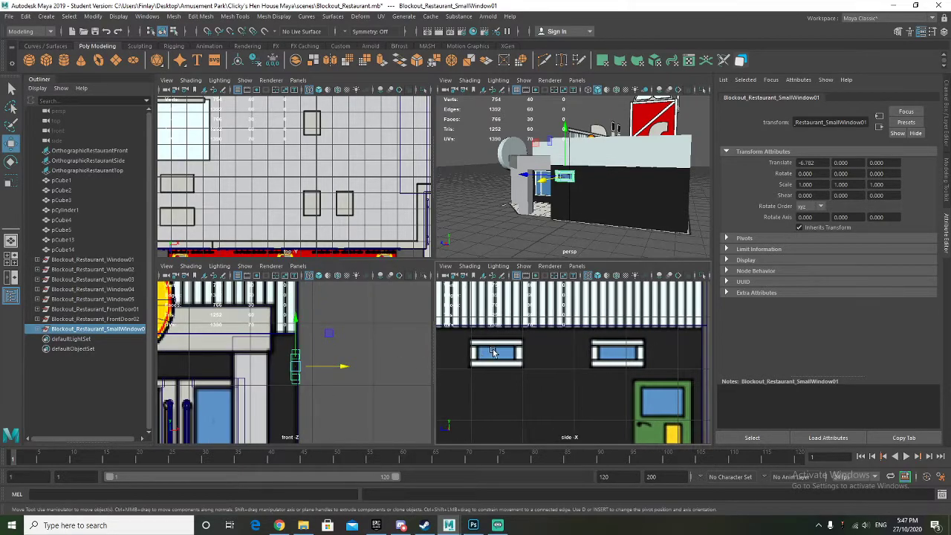
key("ctrl+d")
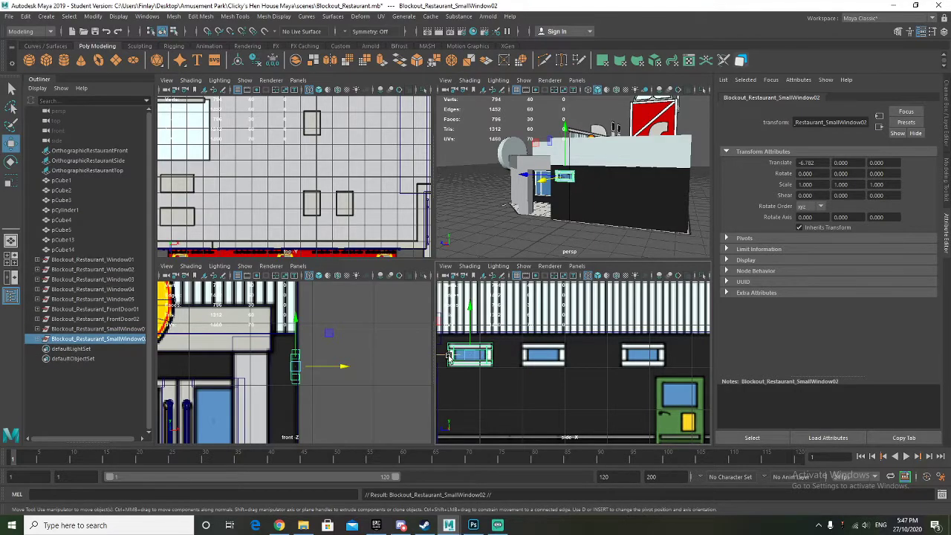
left_click_drag(444, 358, 516, 360)
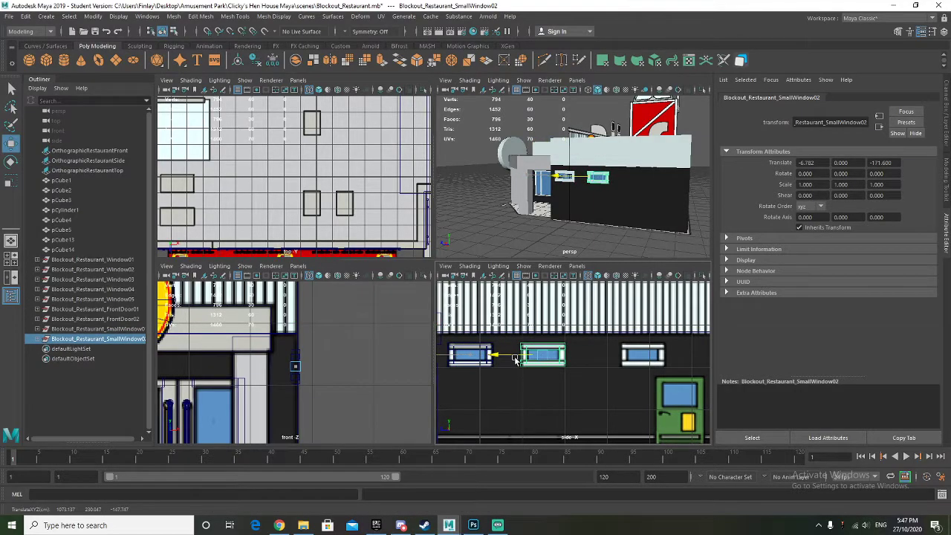
key("f")
Duplicate the second small window and move the copy to about -408.8 in Z, over the third window in the reference
scroll(511, 360, "down", 5)
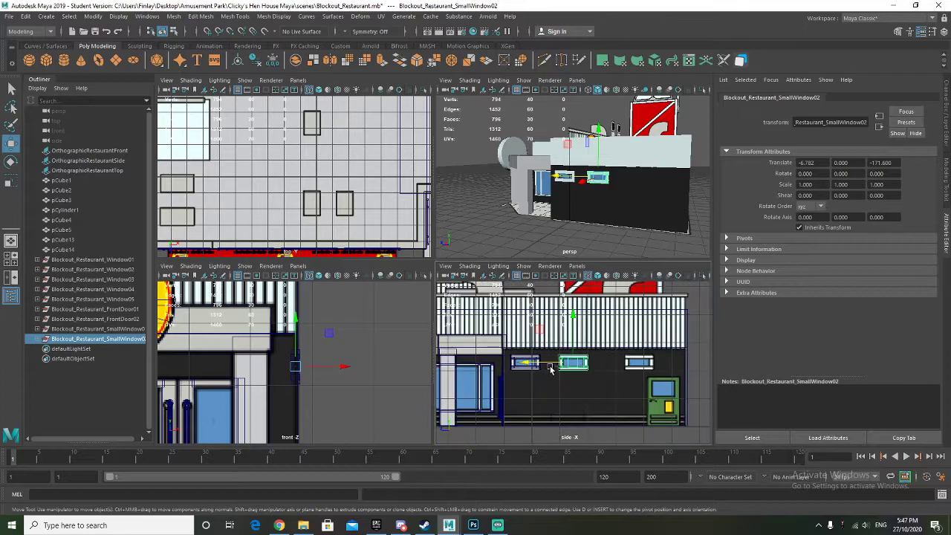
key("ctrl+d")
left_click_drag(540, 365, 603, 369)
left_click_drag(609, 186, 567, 209, "alt")
scroll(572, 364, "up", 2)
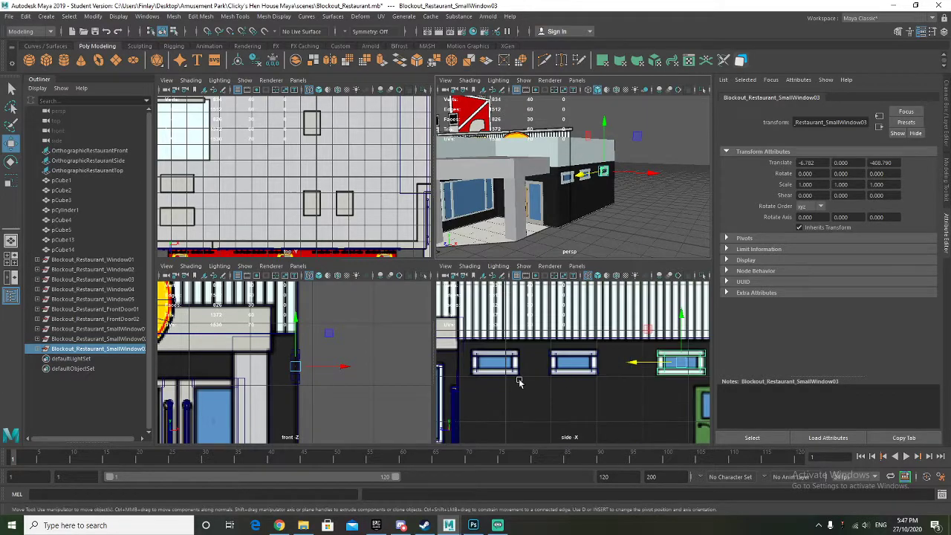
Try to move the three small window groups slightly outward, to about -3.6 in X
left_click(116, 329, "shift")
left_click_drag(331, 369, 336, 366)
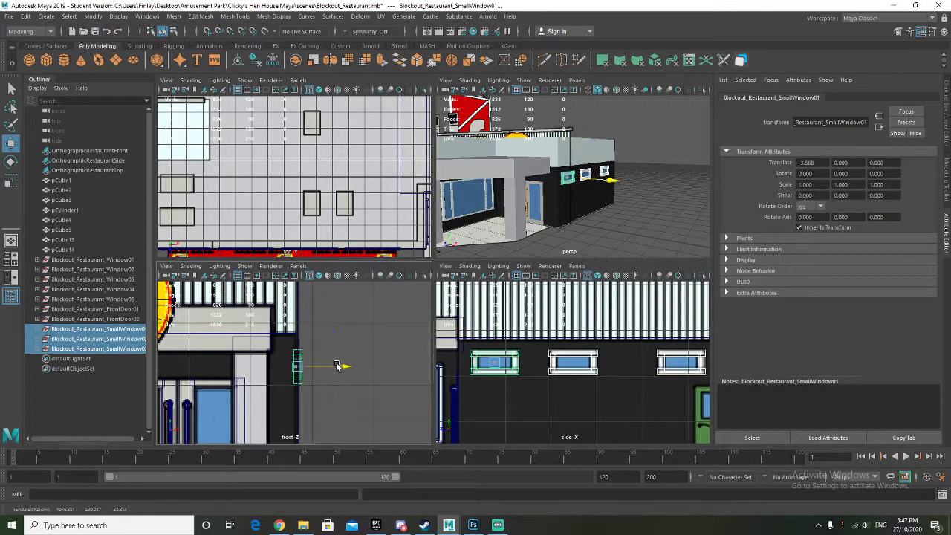
scroll(584, 207, "up", 5)
left_click_drag(587, 208, 535, 227, "alt")
scroll(554, 219, "down", 8)
scroll(586, 218, "up", 8)
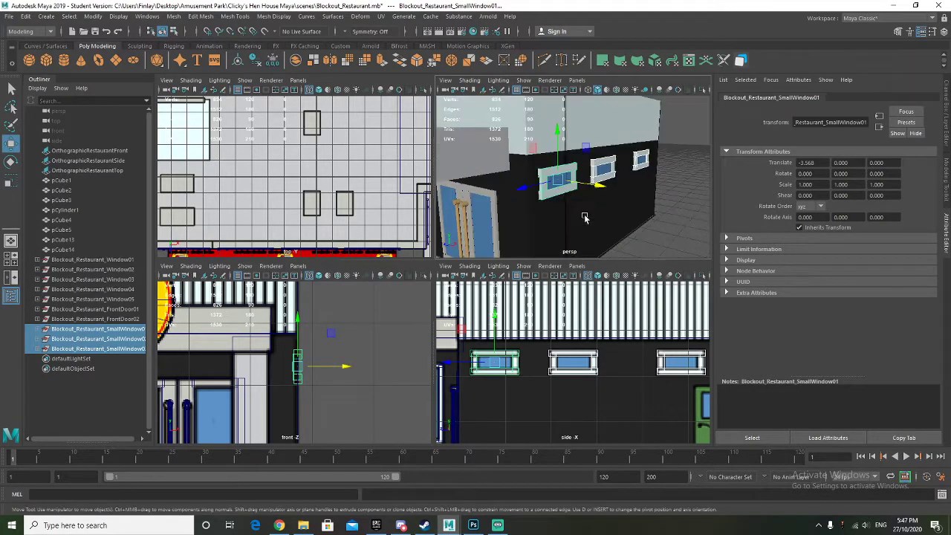
key("ctrl+z")
Save the restaurant scene under its current file name
scroll(636, 212, "down", 8)
left_click(620, 246)
left_click_drag(624, 234, 564, 222, "alt")
middle_click_drag(591, 201, 586, 209, "alt")
left_click(8, 16)
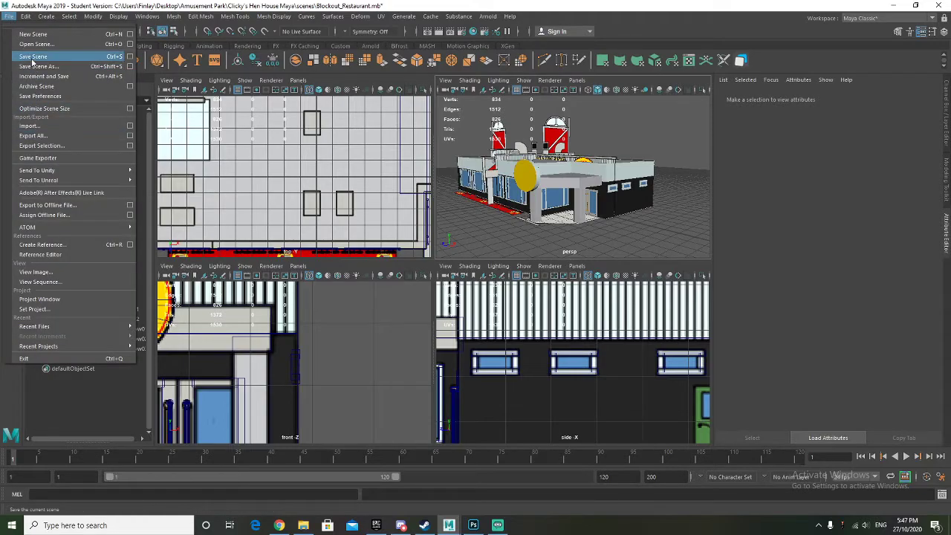
left_click(30, 58)
left_click(451, 272)
Examine the side wall and the green door in the side reference
left_click_drag(520, 223, 584, 211, "alt")
scroll(614, 228, "up", 1)
scroll(592, 215, "up", 5)
middle_click_drag(583, 211, 481, 133, "alt")
middle_click_drag(628, 230, 492, 161, "alt")
scroll(498, 165, "down", 5)
scroll(600, 375, "down", 3)
middle_click_drag(634, 390, 549, 359, "alt")
scroll(590, 384, "up", 5)
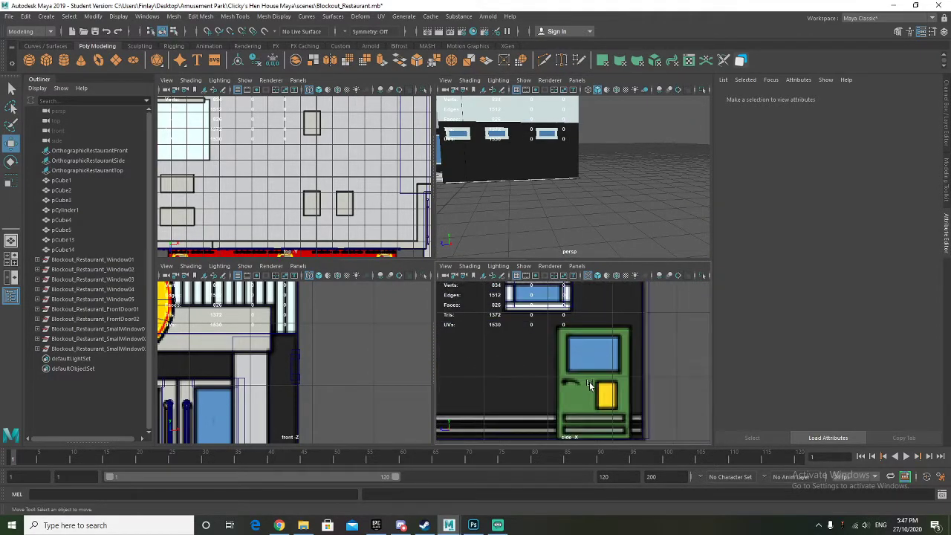
left_click_drag(540, 143, 530, 139, "alt")
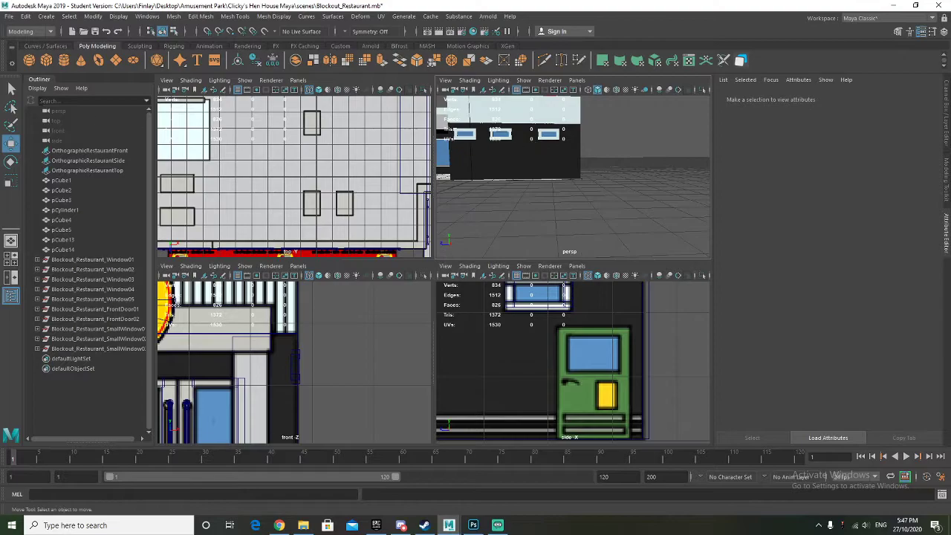
Create a cube for the side door, place it at about X 1069.8, Y 130.8 and set its height to 204
left_click(49, 61)
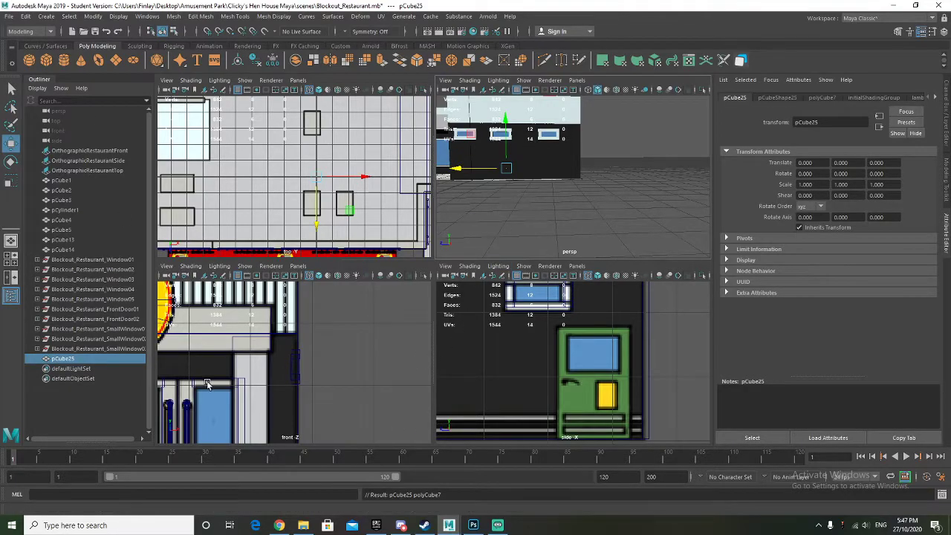
scroll(206, 384, "down", 4)
middle_click_drag(206, 384, 240, 402, "alt")
left_click_drag(243, 413, 441, 413)
left_click_drag(401, 388, 405, 364)
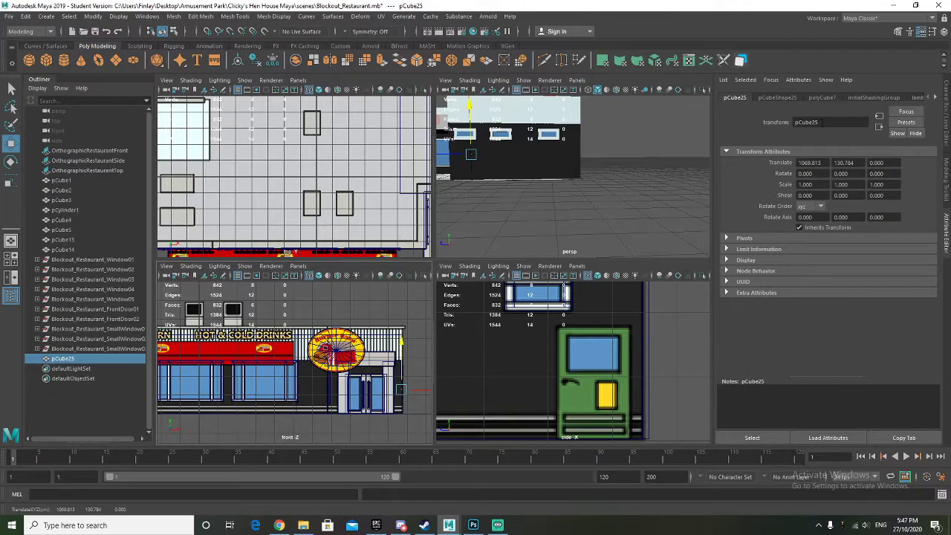
left_click(821, 98)
left_click(820, 97)
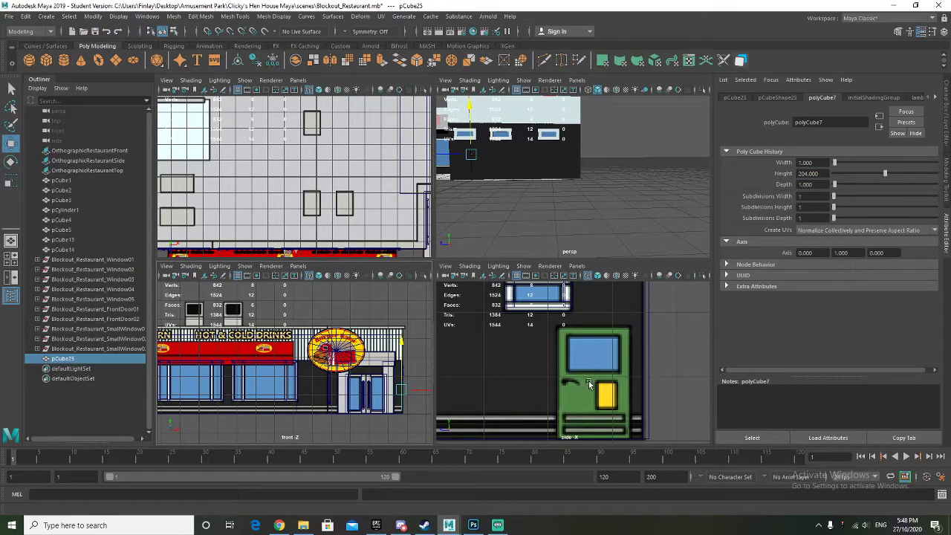
Align the tall cube with the green door in the side reference, at about Y 102.9 and Z -458.4
scroll(590, 380, "down", 3)
middle_click_drag(563, 375, 569, 375, "alt")
left_click_drag(450, 361, 585, 364)
right_click_drag(586, 365, 624, 367, "alt")
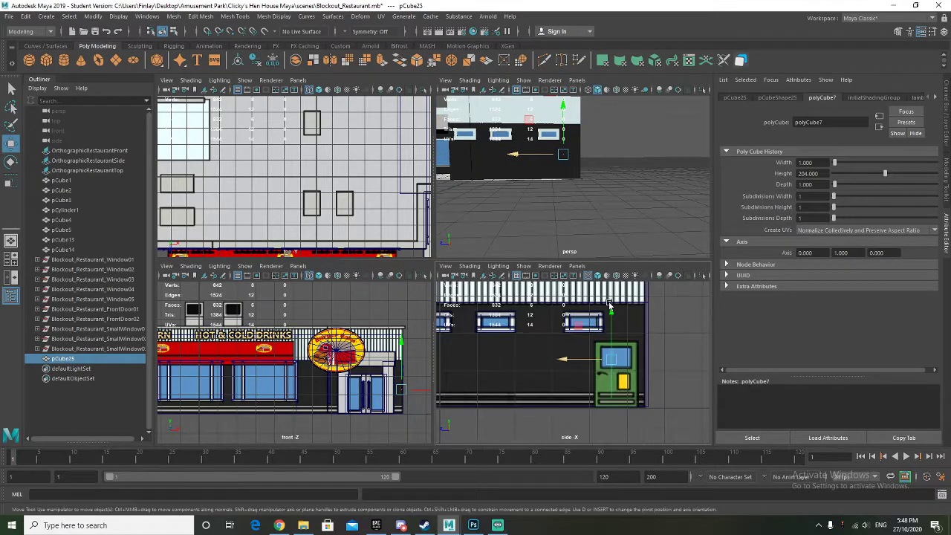
left_click_drag(612, 310, 613, 319)
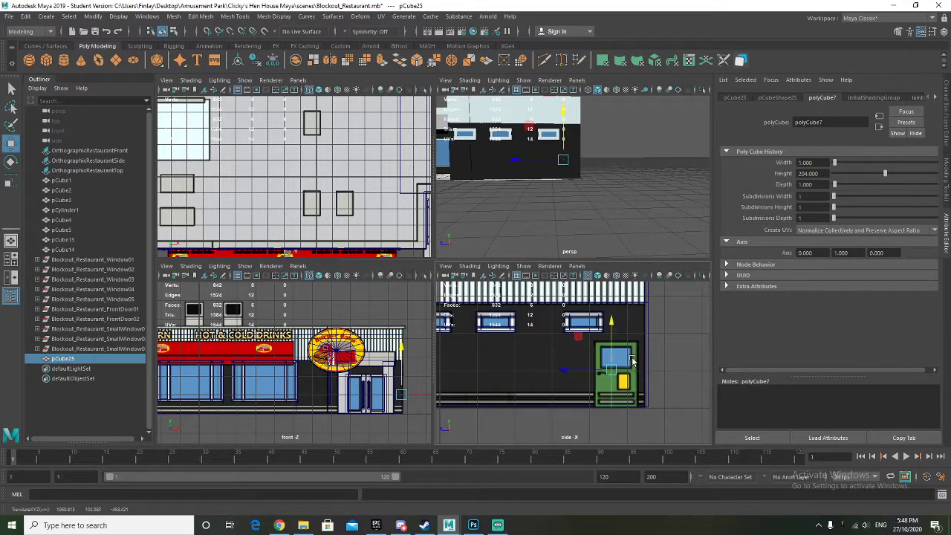
scroll(632, 362, "up", 4)
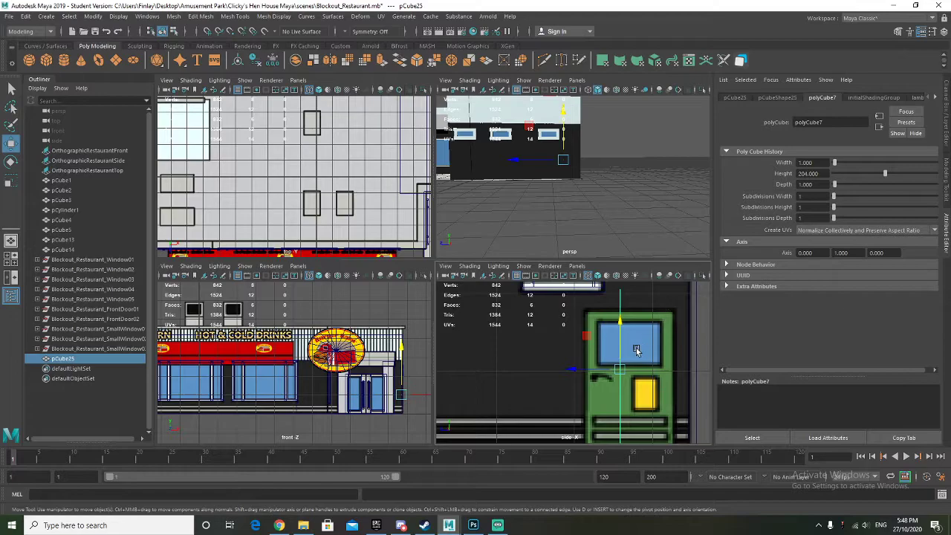
Move the door cube along X to about 1078.2 so it sits against the restaurant's outer side wall
scroll(637, 350, "down", 3)
left_click_drag(505, 230, 452, 188, "alt")
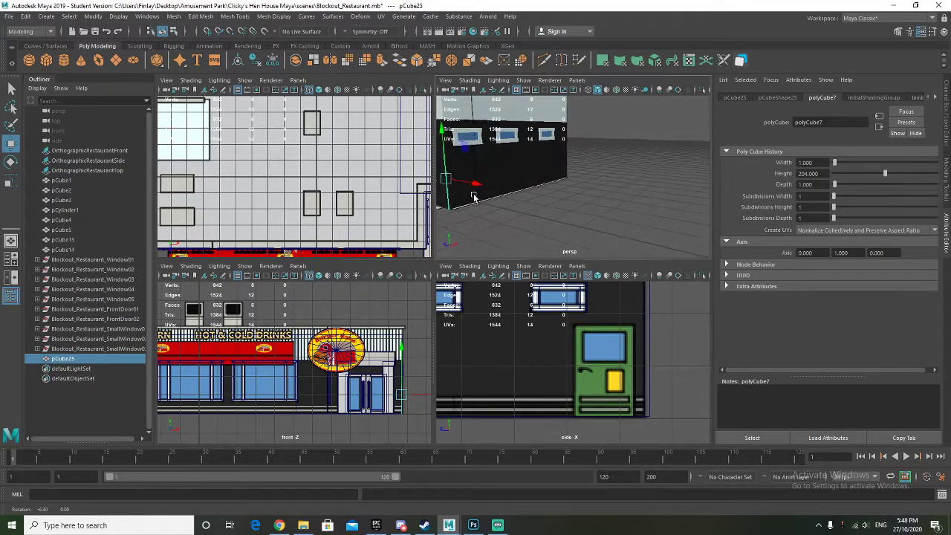
middle_click_drag(494, 213, 549, 222, "alt")
left_click_drag(472, 198, 549, 178)
scroll(553, 366, "up", 5)
scroll(416, 378, "up", 5)
middle_click_drag(416, 379, 255, 383, "alt")
scroll(255, 383, "up", 5)
mouse_move(264, 394)
left_mouse_down()
mouse_move(321, 394)
mouse_move(260, 394)
left_mouse_up()
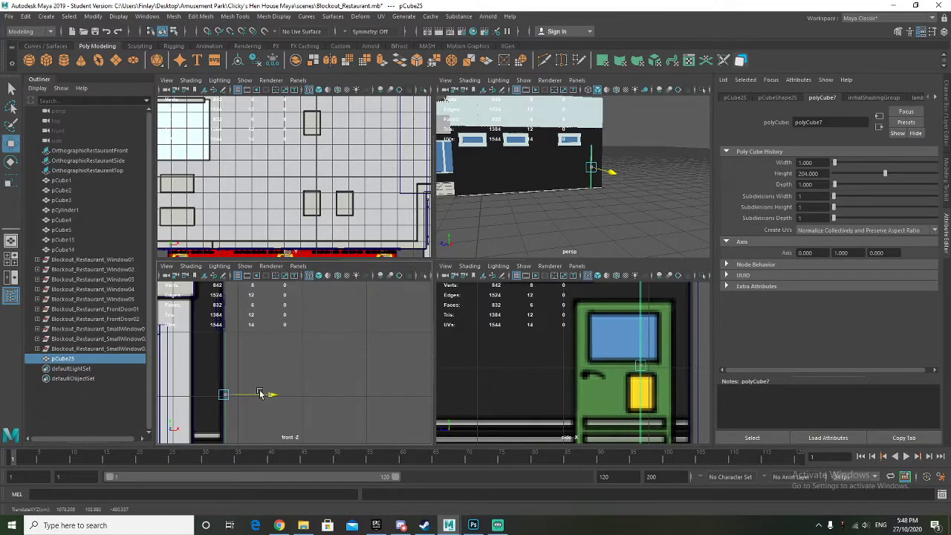
Scale the door cube's thickness to about 4.3 and widen it along Z to roughly match the green door, centring it near Z -467.3
left_click_drag(565, 211, 574, 225, "alt")
key("r")
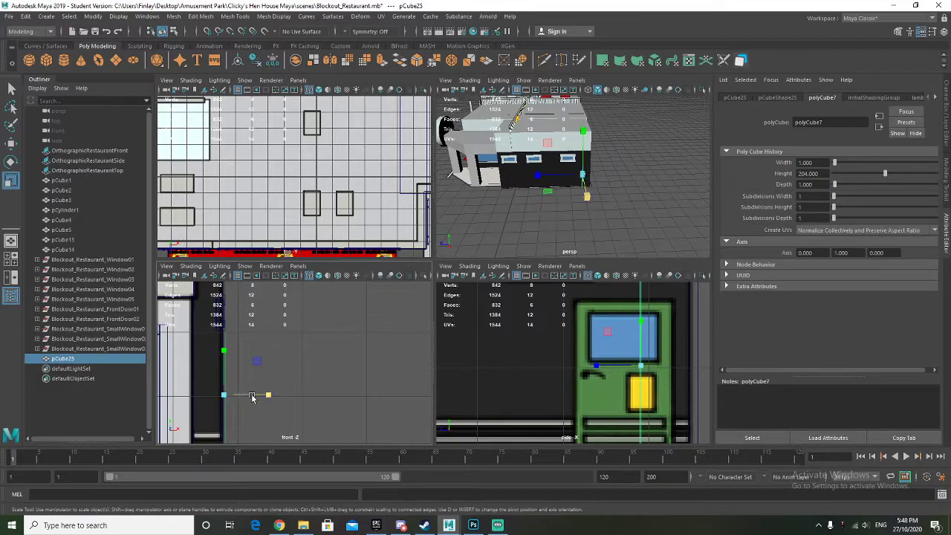
left_click_drag(591, 378, 564, 368)
left_click_drag(571, 219, 575, 210, "alt")
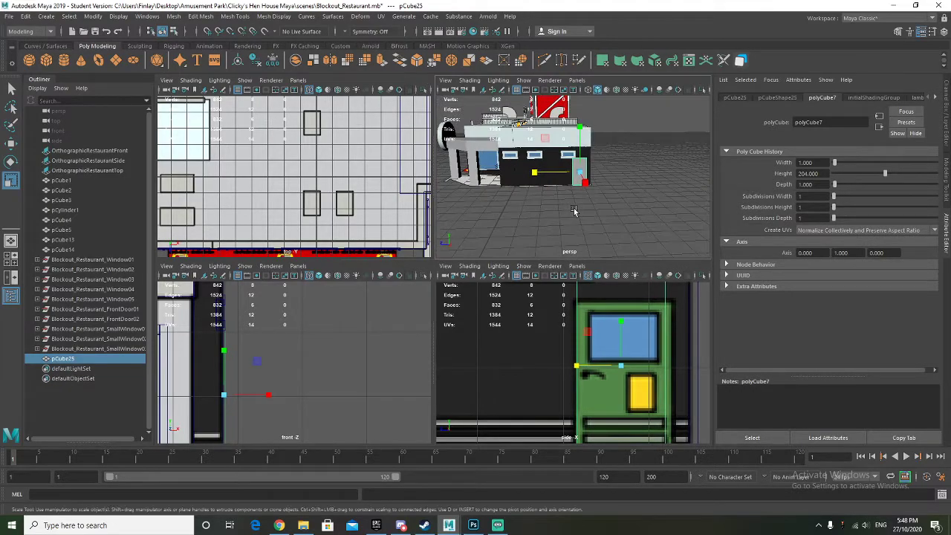
scroll(574, 209, "up", 5)
middle_click_drag(558, 194, 586, 200, "alt")
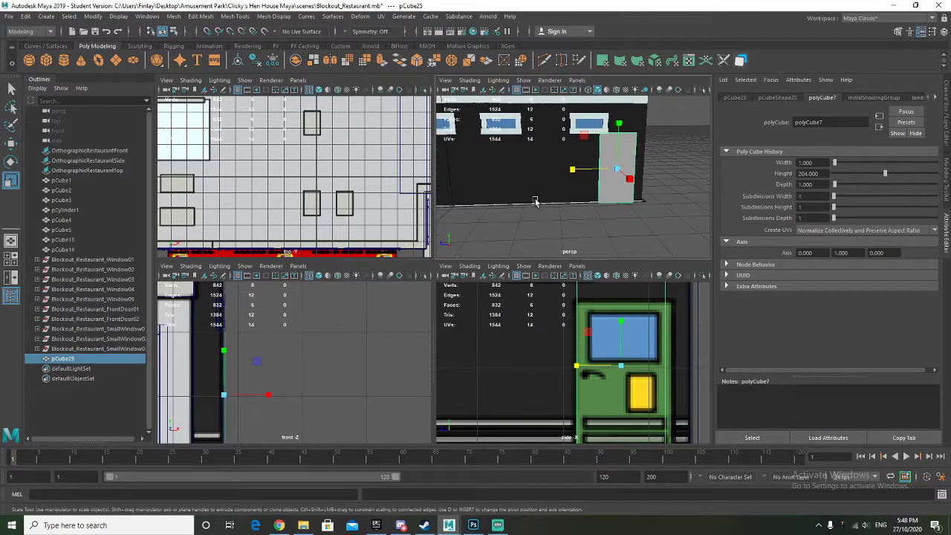
Select the three small side window groups and adjust their depth against the side wall
scroll(510, 318, "down", 5)
middle_click_drag(509, 318, 588, 344, "alt")
left_click(87, 348)
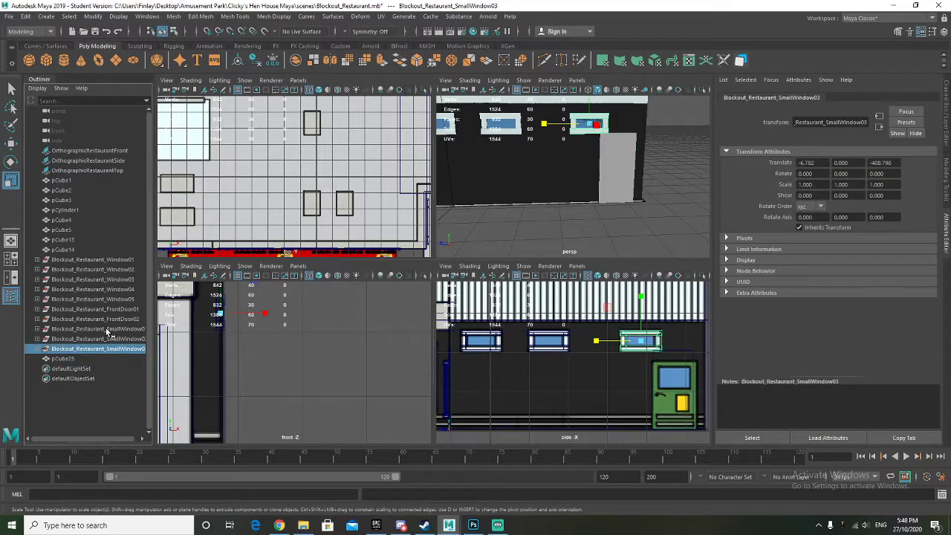
left_click(104, 328, "shift")
key("f")
key("w")
left_click_drag(492, 158, 505, 153)
left_click_drag(551, 195, 625, 219, "alt")
middle_click_drag(624, 219, 593, 178, "alt")
left_click_drag(593, 178, 650, 201, "alt")
Create a new cube for the door's window pane and move it to the side door
left_click(637, 201)
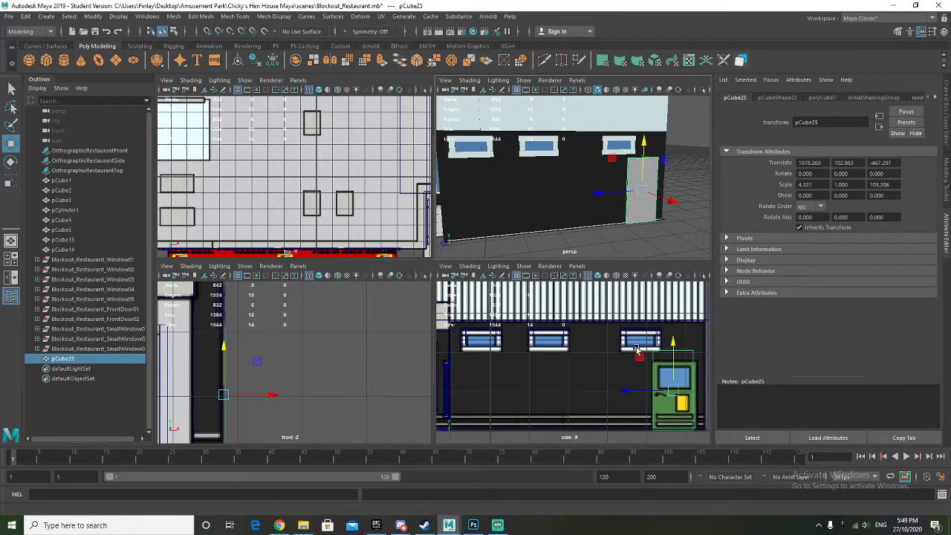
scroll(662, 407, "up", 3)
middle_click_drag(644, 403, 510, 374, "alt")
scroll(561, 378, "up", 2)
left_click_drag(609, 207, 651, 206, "alt")
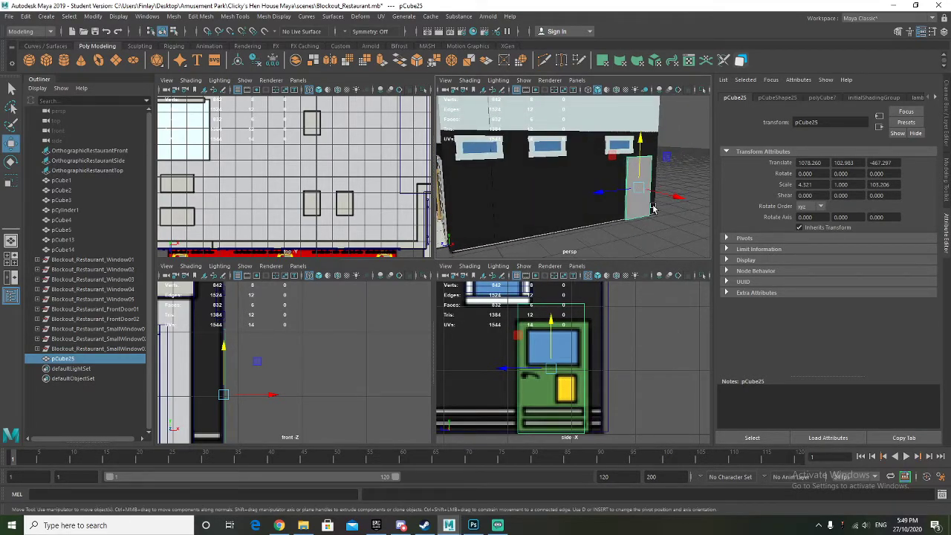
left_click(46, 61)
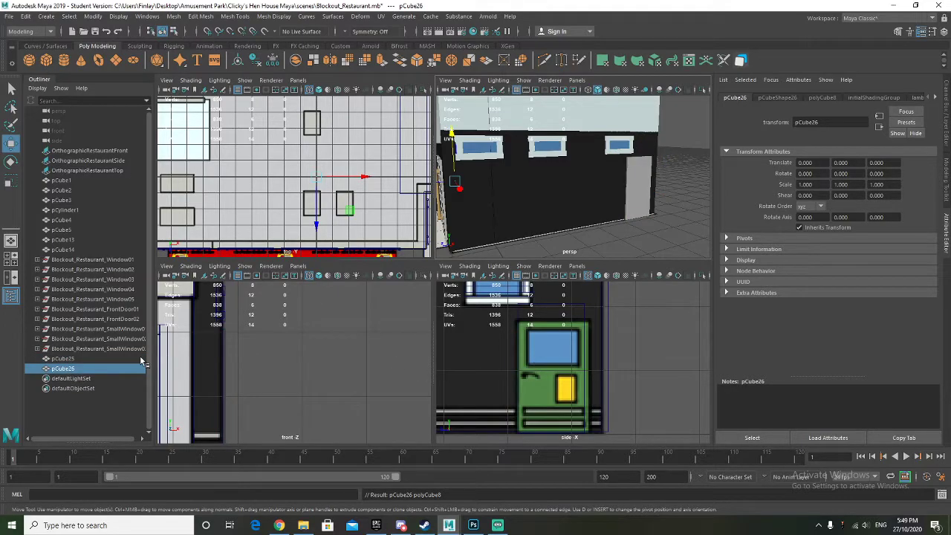
scroll(507, 211, "down", 5)
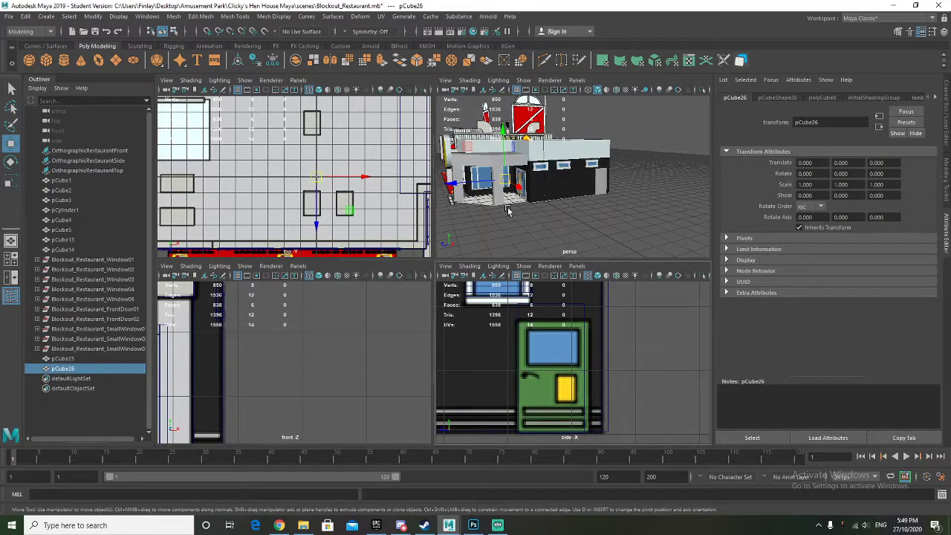
left_click_drag(519, 190, 569, 245)
scroll(331, 387, "down", 4)
left_click_drag(322, 415, 258, 336)
left_click_drag(513, 188, 572, 182)
Scale and align the pane cube to the door's blue window in the side reference, about 54.6 high and 76.2 wide
key("r")
left_click_drag(549, 335, 535, 307)
key("w")
scroll(547, 339, "up", 3)
key("r")
mouse_move(488, 338)
left_mouse_down()
mouse_move(479, 339)
mouse_move(488, 340)
left_mouse_up()
scroll(611, 219, "up", 5)
left_click_drag(611, 218, 566, 214, "alt")
scroll(599, 198, "up", 1)
middle_click_drag(599, 199, 598, 197, "alt")
middle_click_drag(537, 318, 549, 339, "alt")
Widen the grey door cube to a Z scale of about 111 and shift it to about Z -470.6
left_click(654, 168)
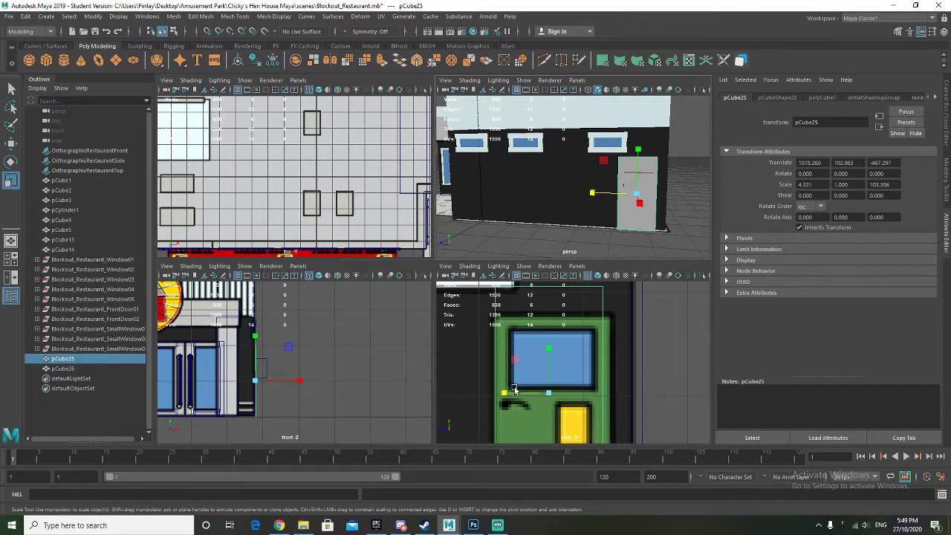
mouse_move(511, 396)
left_mouse_down()
mouse_move(501, 397)
mouse_move(511, 393)
left_mouse_up()
key("w")
key("r")
key("w")
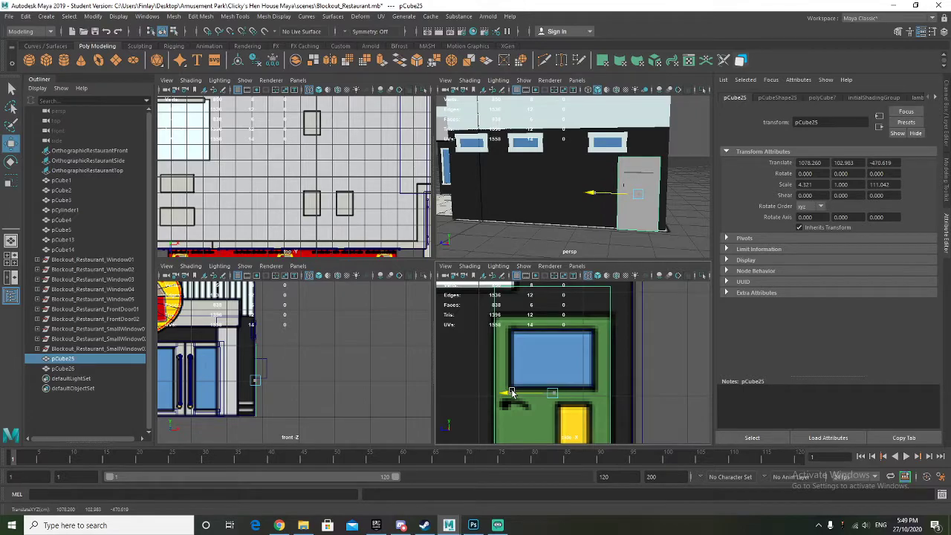
Raise the window pane cube to about Y 157.8 and increase its height scale to about 64.9
left_click(183, 370)
left_click_drag(604, 230, 578, 236, "alt")
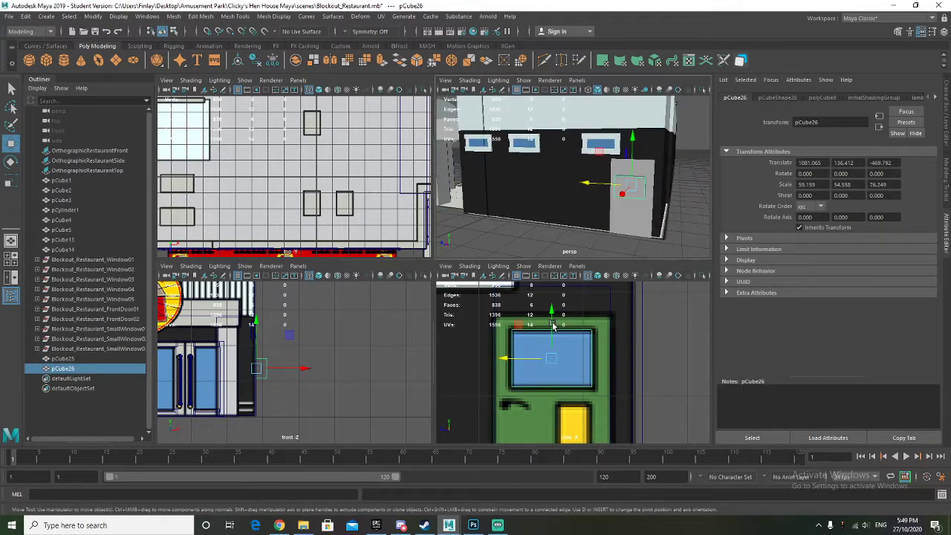
left_click_drag(553, 326, 552, 285)
left_click_drag(579, 183, 598, 243, "alt")
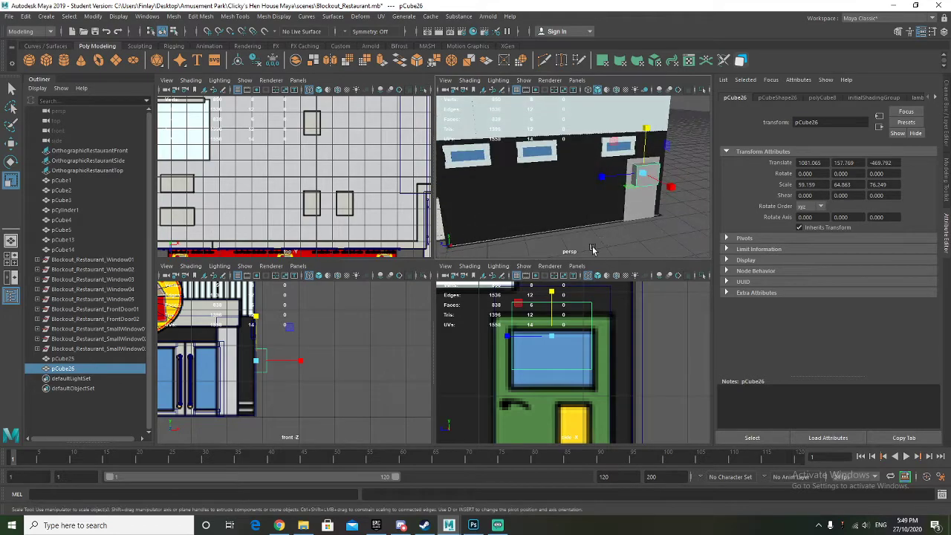
Thin the window pane to an X scale of about 7.4 and set it into the door at about X 1078.5
left_click_drag(299, 361, 268, 357)
scroll(278, 363, "up", 5)
key("w")
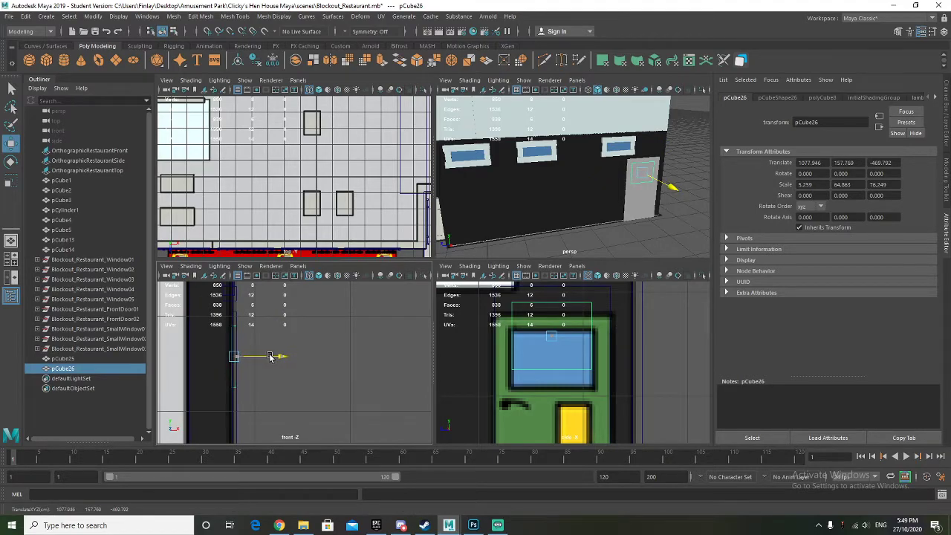
key("r")
left_click_drag(273, 357, 295, 356)
Assign the existing Blockout_Window_MAT material to the door's window pane
mouse_move(609, 213)
left_mouse_down("alt")
mouse_move(594, 206)
mouse_move(621, 202)
left_mouse_up("alt")
right_click_drag(631, 176, 734, 494)
key("f")
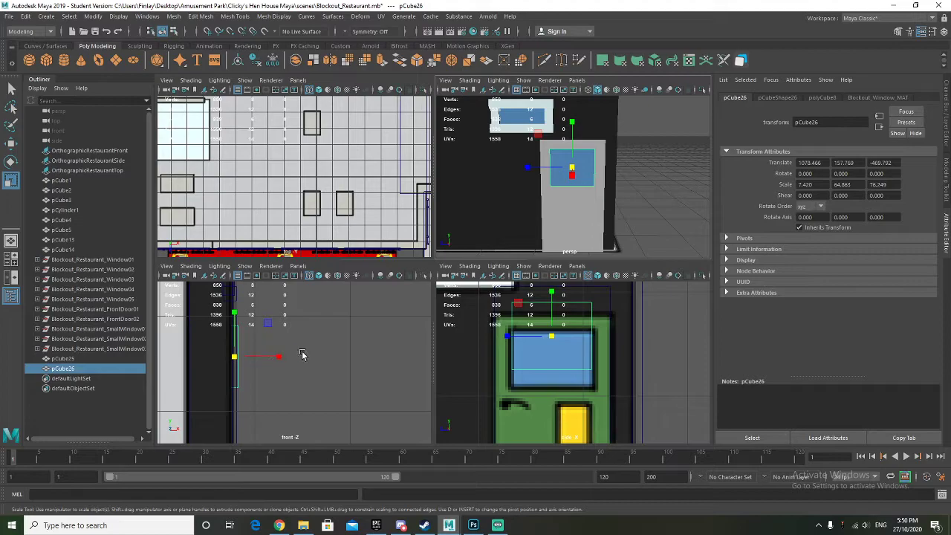
Duplicate the pane and fit the copy as a vertical door strip beside it, about 17.6 wide at Z -423.8
key("ctrl+d")
key("w")
left_click_drag(536, 170, 513, 170)
mouse_move(473, 338)
left_mouse_down()
mouse_move(490, 338)
mouse_move(484, 334)
left_mouse_up()
key("w")
key("r")
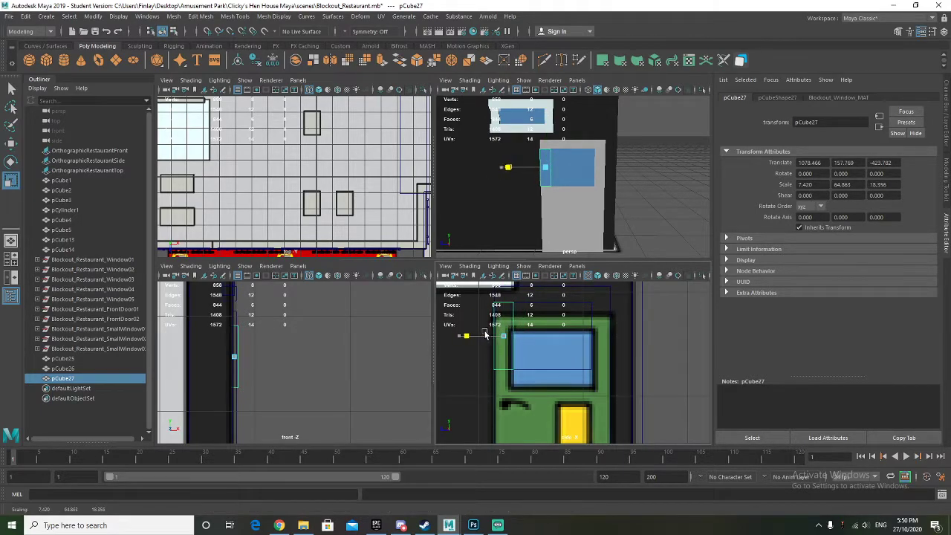
left_click_drag(577, 186, 577, 214, "alt")
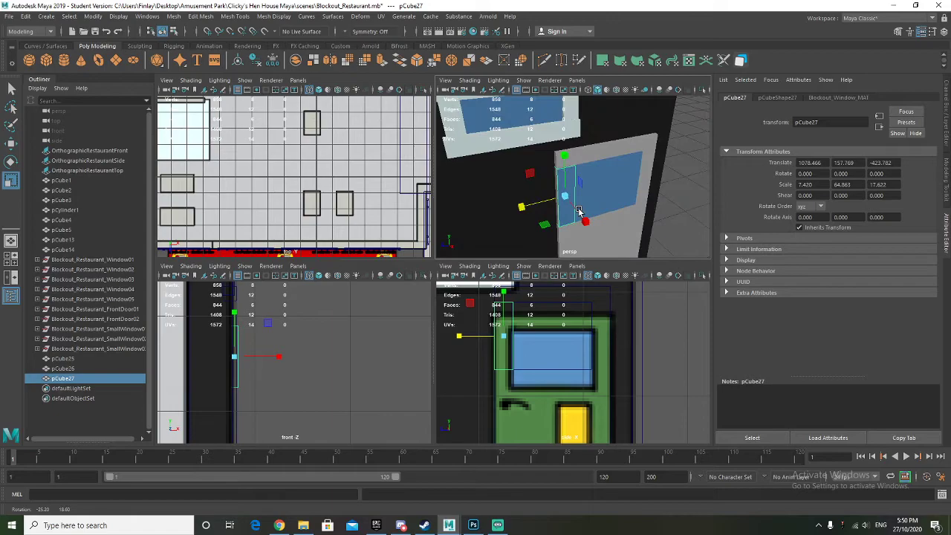
Stretch the vertical strip to a height scale of about 83.7 and raise it to about Y 163.3
scroll(529, 337, "down", 4)
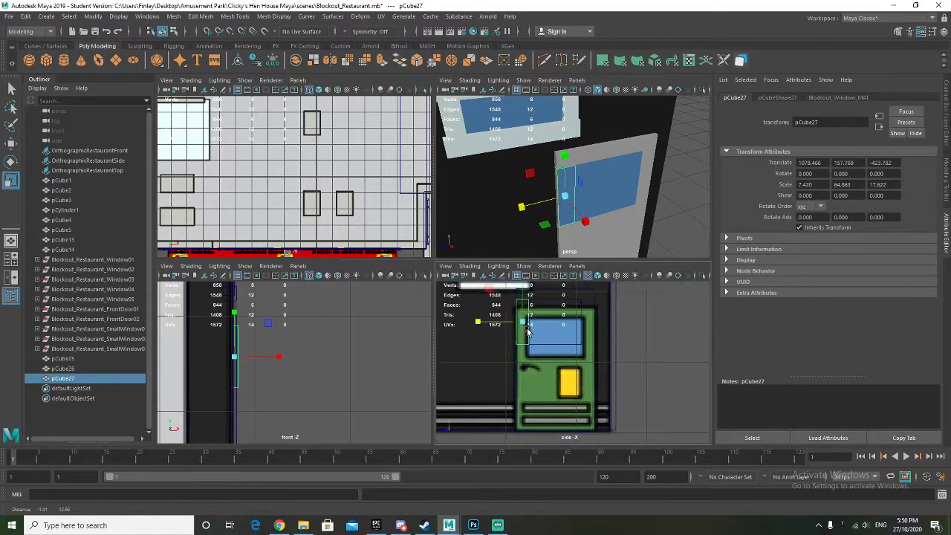
scroll(529, 336, "up", 2)
middle_click_drag(528, 333, 529, 386, "alt")
left_click_drag(510, 333, 512, 327)
key("w")
key("r")
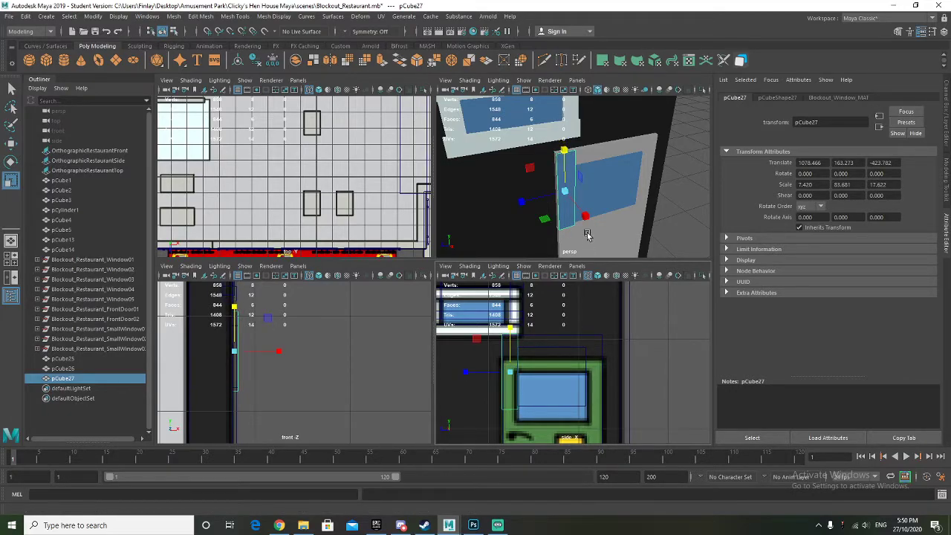
Assign a new Lambert material to the vertical strip and name it Blockout_StaffDoor_MAT
right_click_drag(570, 168, 568, 427)
left_click(401, 236)
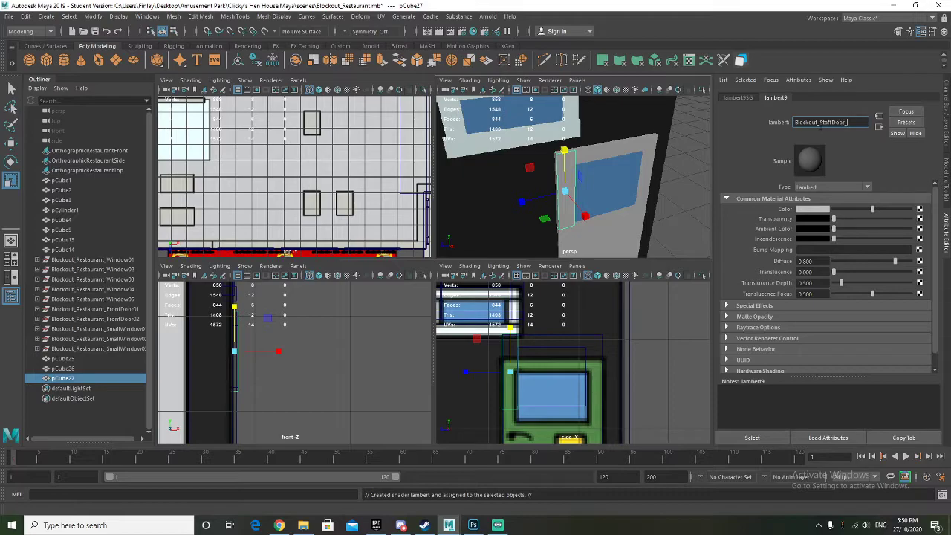
key("Return")
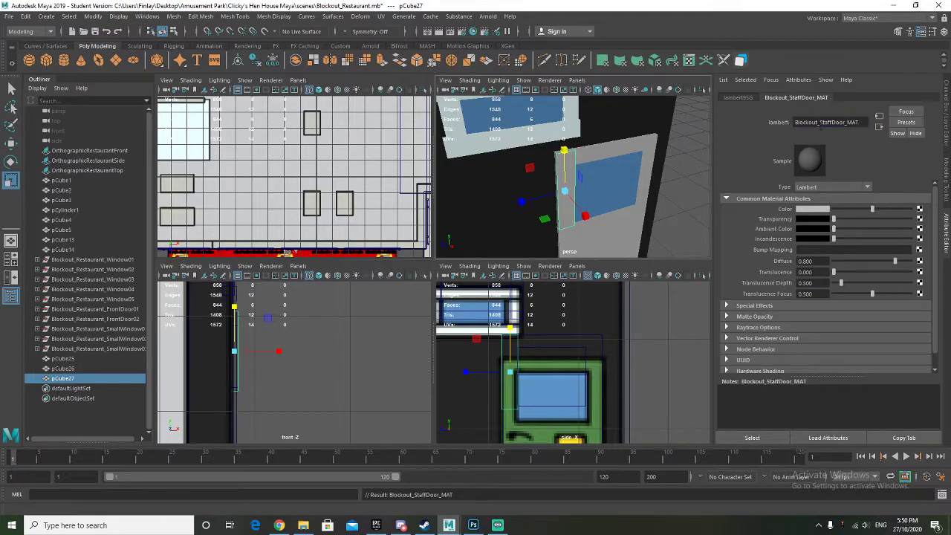
Set the staff door material's colour by sampling the door's green from the side reference
left_click(804, 211)
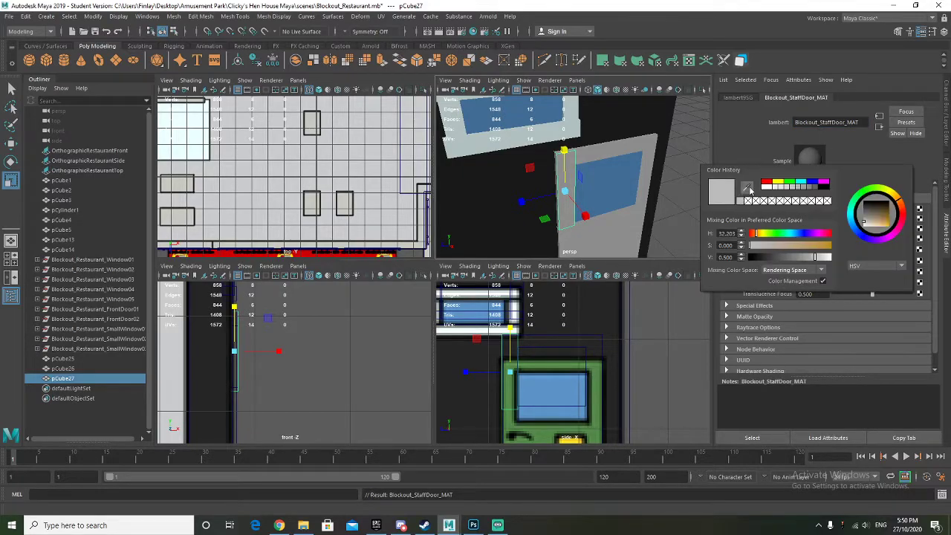
left_click(747, 188)
left_click(596, 387)
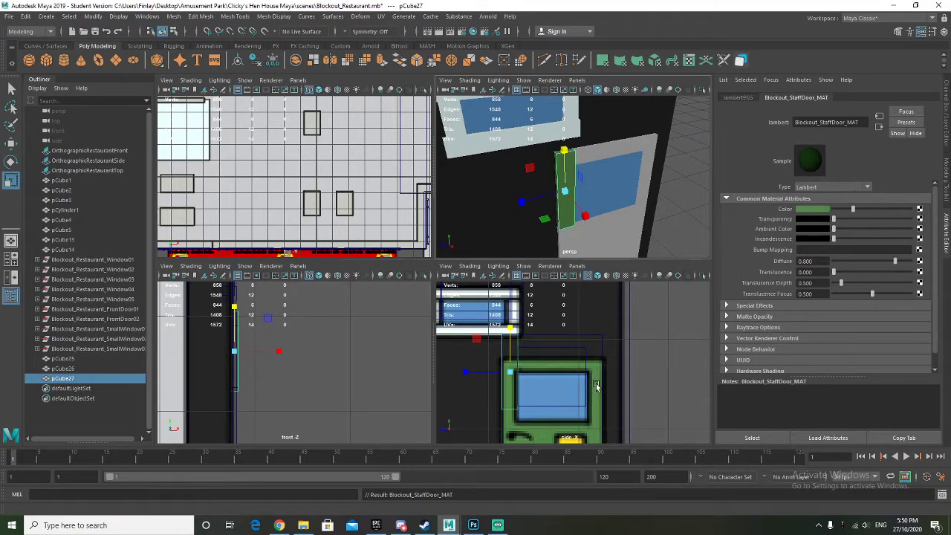
Duplicate the green vertical strip and move the copy to the opposite side of the window pane
left_click_drag(584, 193, 566, 187, "alt")
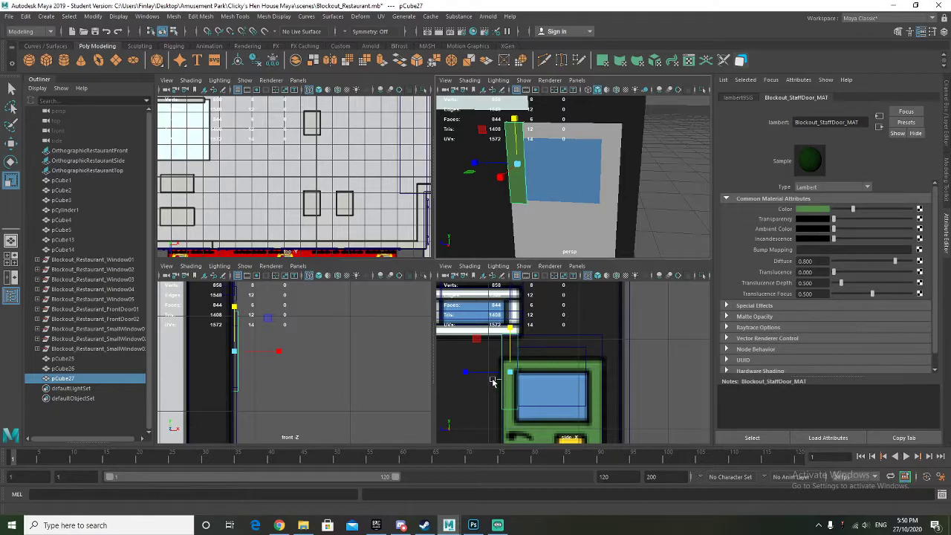
key("ctrl+d")
key("w")
left_click_drag(479, 373, 508, 374)
Duplicate a green strip and shorten it to a height scale of about 15.2 above the pane, at Y 197.4
key("ctrl+d")
key("r")
left_click_drag(555, 334, 533, 317)
key("w")
scroll(566, 315, "up", 5)
key("r")
key("w")
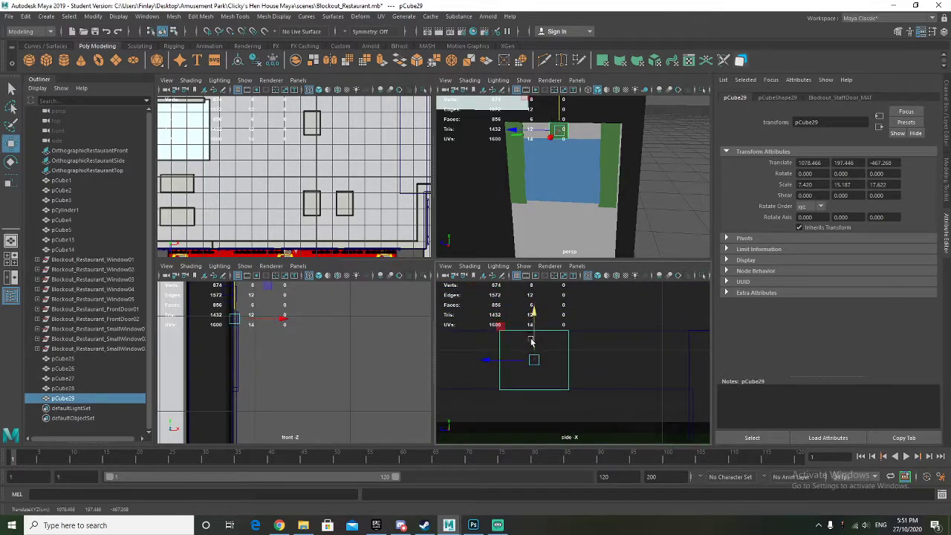
Widen the upper green piece to a Z scale of about 79.8 so it spans between the two side strips
scroll(533, 339, "down", 5)
key("r")
mouse_move(506, 361)
left_mouse_down()
mouse_move(397, 365)
mouse_move(523, 363)
mouse_move(507, 363)
left_mouse_up()
key("w")
key("r")
left_click_drag(619, 174, 633, 193, "alt")
scroll(620, 196, "down", 8)
scroll(602, 340, "down", 5)
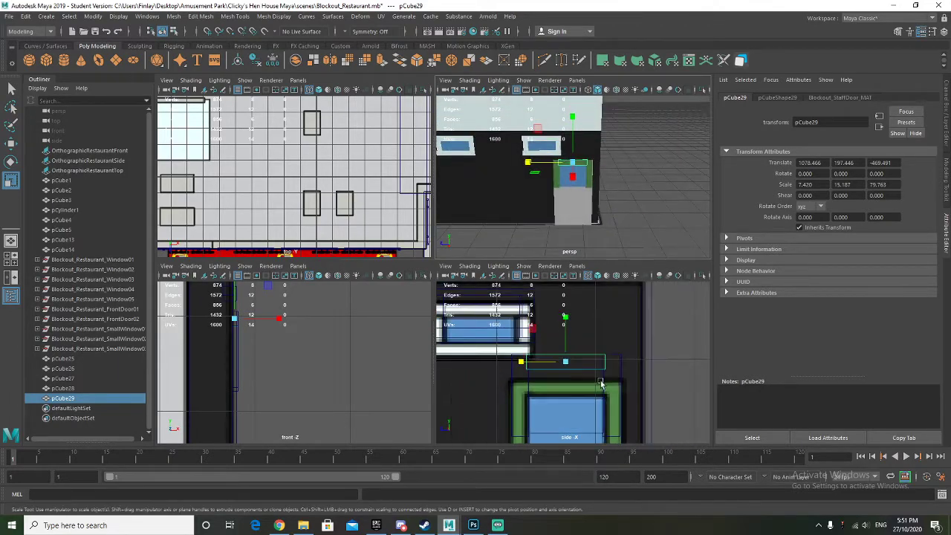
Duplicate the upper green piece and move the copy below the window pane to about Y 68.9
middle_click_drag(595, 422, 594, 357, "alt")
key("ctrl+d")
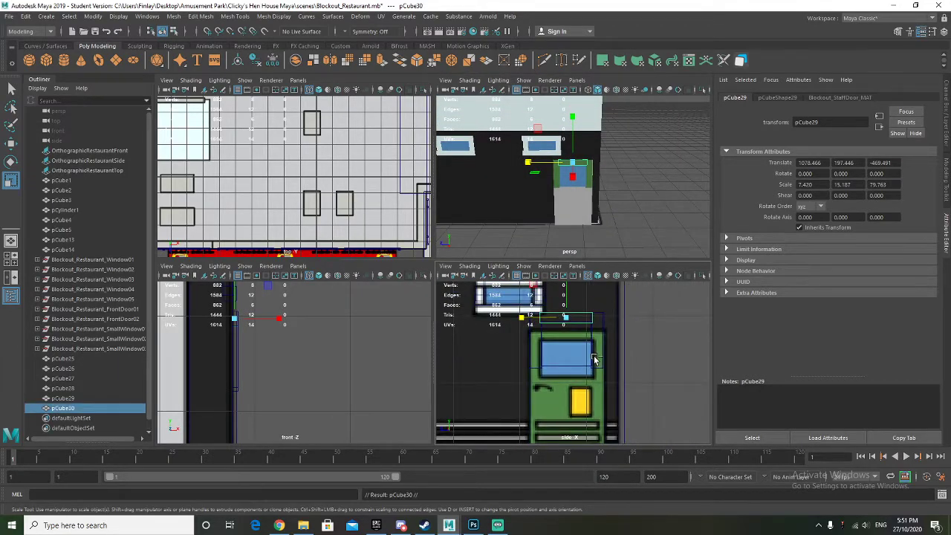
key("w")
left_click_drag(569, 297, 571, 381)
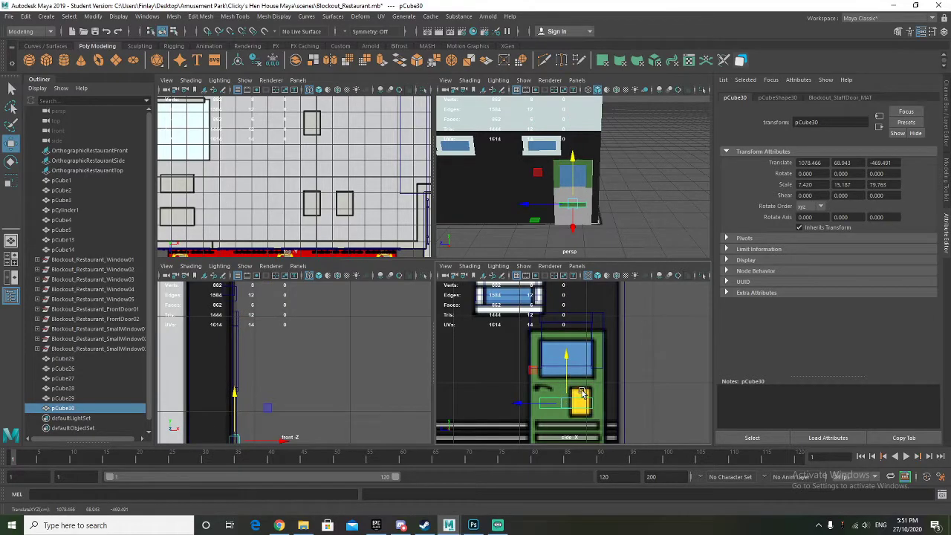
Stretch the lower green piece to a height scale of about 123.7 and place it at about Y 64.5
middle_click_drag(575, 391, 572, 358, "alt")
key("r")
left_click_drag(573, 365, 560, 329)
key("w")
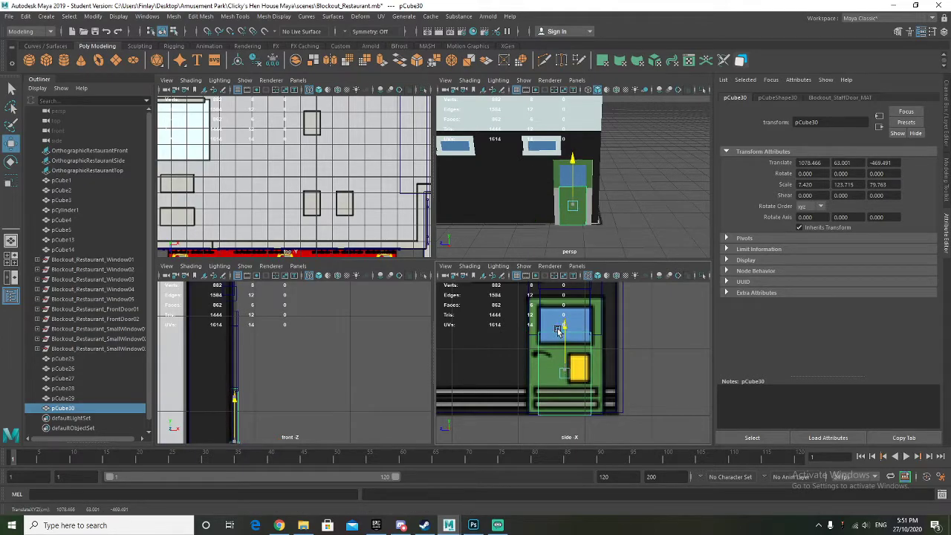
left_click_drag(563, 327, 562, 327)
right_click_drag(562, 328, 577, 418, "alt")
middle_click_drag(577, 418, 564, 372, "alt")
mouse_move(592, 190)
left_mouse_down("alt")
mouse_move(634, 183)
mouse_move(605, 192)
left_mouse_up("alt")
middle_click_drag(564, 325, 567, 391, "alt")
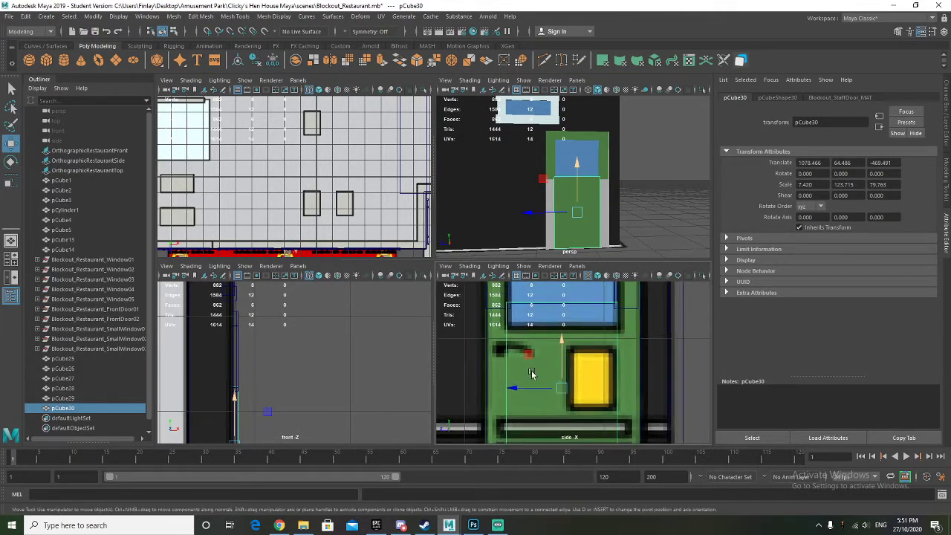
Widen the lower green piece along Z to about 108.8 and line it up with the door's outer edges
key("r")
mouse_move(520, 388)
left_mouse_down()
mouse_move(503, 388)
mouse_move(517, 387)
left_mouse_up()
key("w")
key("r")
key("w")
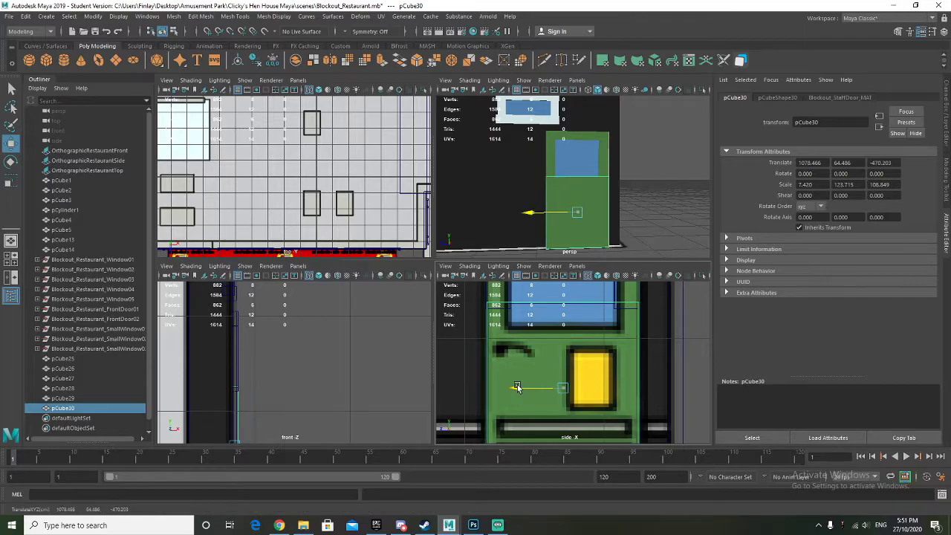
scroll(572, 344, "up", 2)
left_click_drag(513, 430, 518, 429)
key("r")
key("w")
scroll(606, 226, "down", 3)
Delete the original grey cube behind the green door pieces
left_click_drag(607, 226, 648, 205, "alt")
left_click(647, 204)
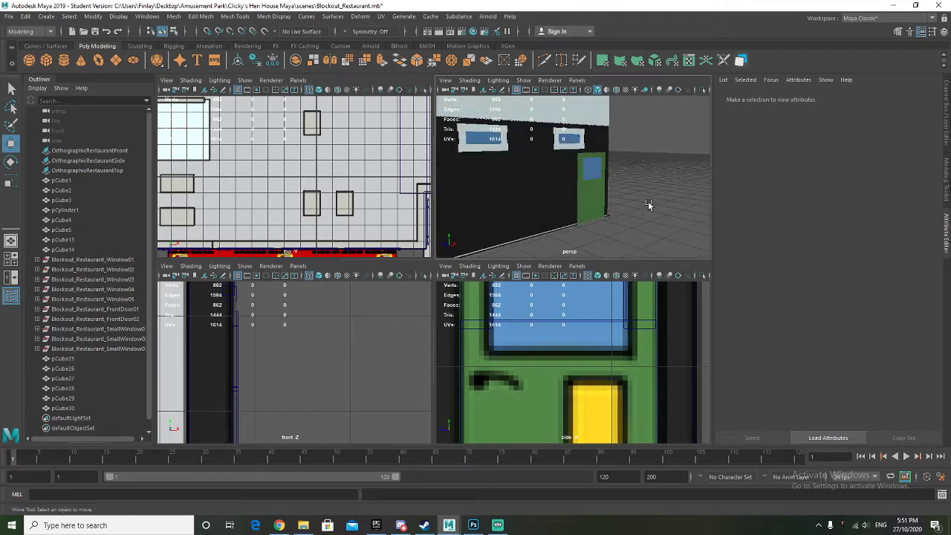
left_click(63, 359)
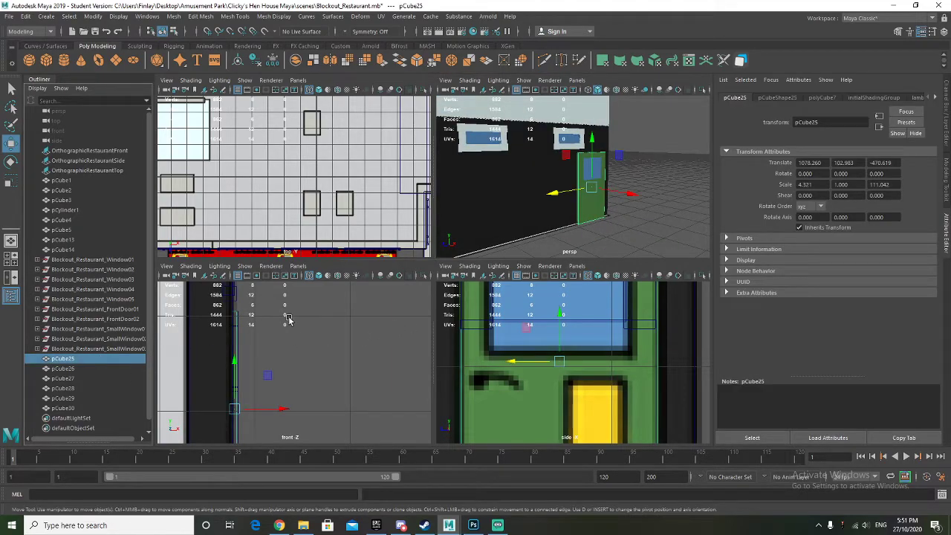
key("Delete")
Recess the blue window pane along X into the green side door
left_click_drag(653, 201, 562, 207, "alt")
left_click(479, 209)
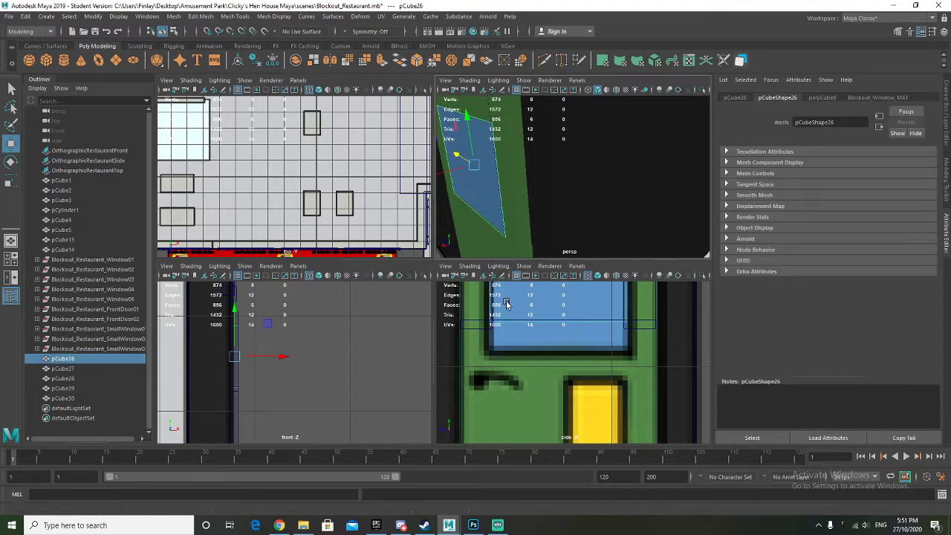
left_click_drag(271, 363, 268, 362)
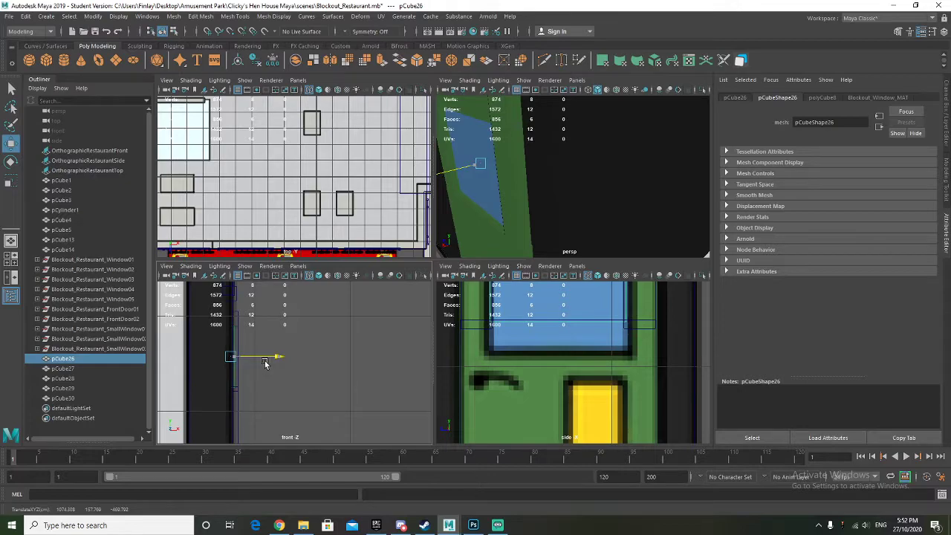
left_click_drag(574, 207, 638, 199, "alt")
scroll(636, 199, "down", 5)
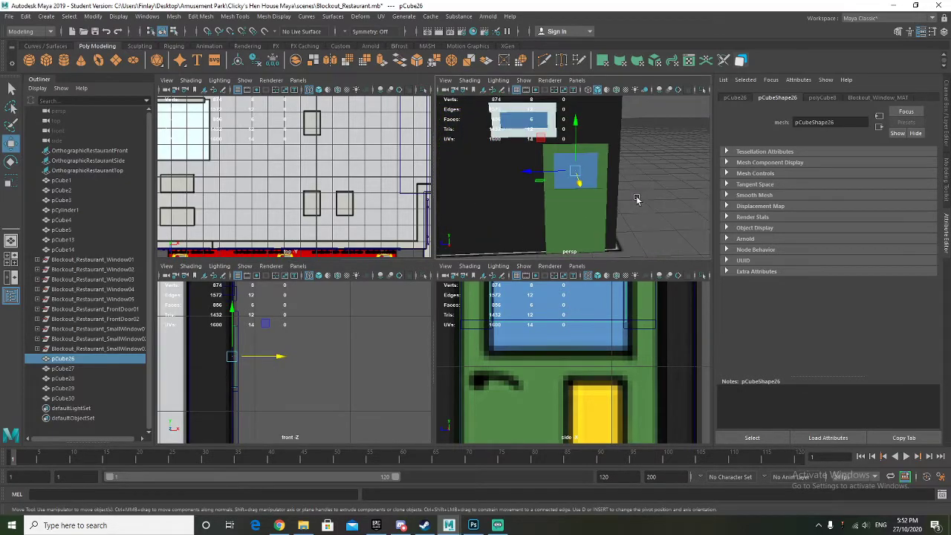
left_click(661, 188)
scroll(641, 211, "down", 3)
scroll(587, 340, "down", 2)
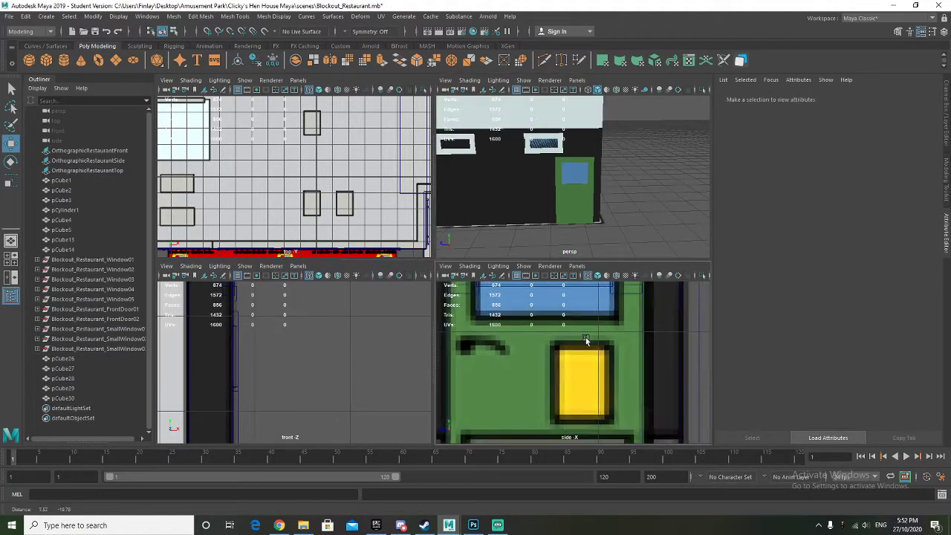
Duplicate the window pane and move the copy over the yellow sign on the side reference
scroll(583, 350, "down", 1)
scroll(584, 351, "down", 1)
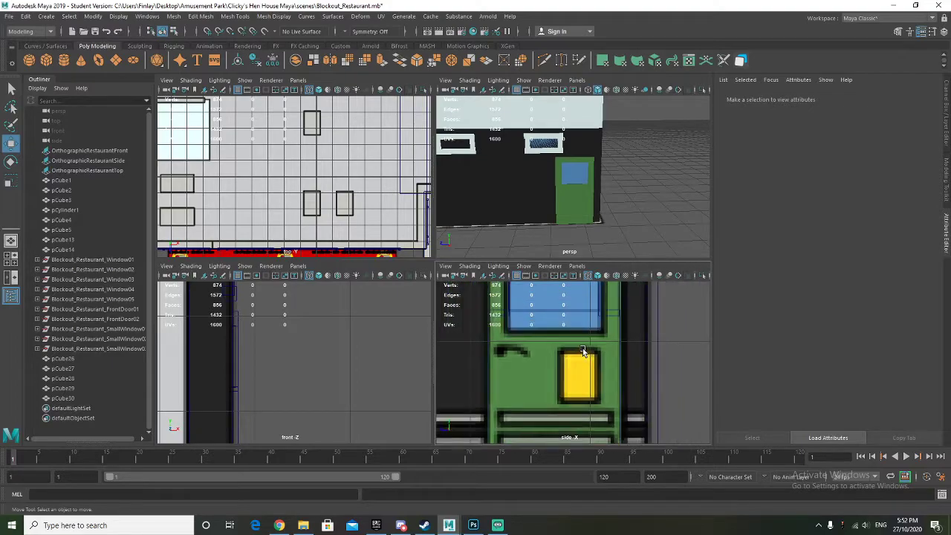
middle_click_drag(571, 290, 561, 315, "alt")
left_click(578, 180)
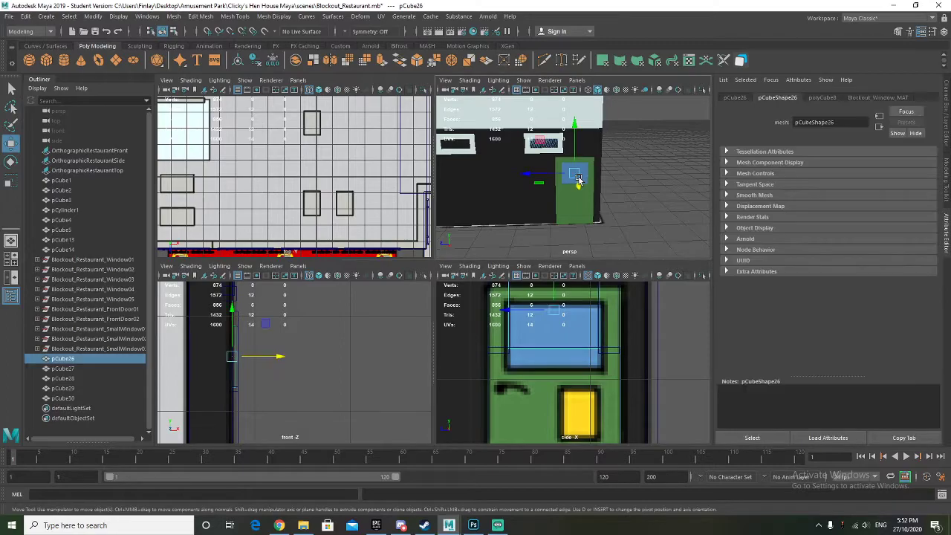
key("ctrl+d")
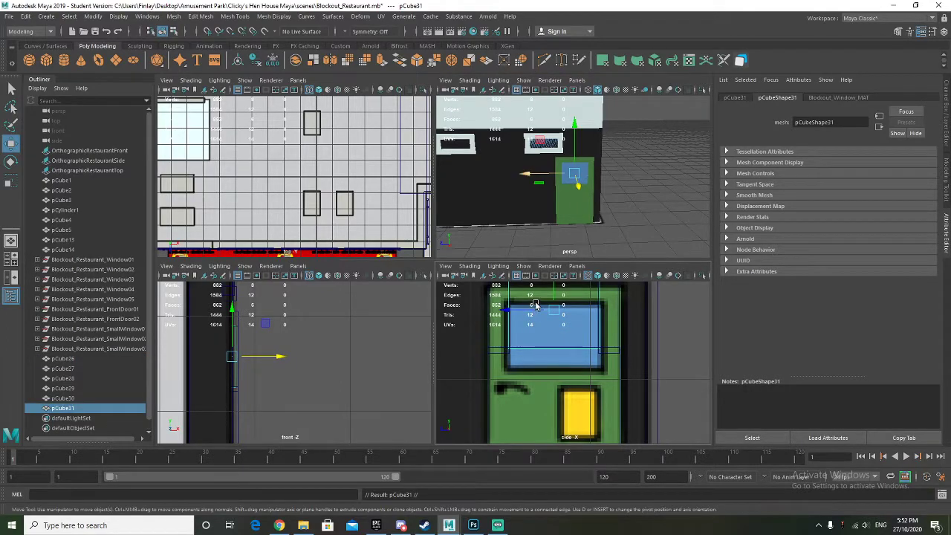
scroll(564, 377, "down", 2)
left_click_drag(557, 324, 571, 387)
Scale the copied pane to the yellow sign's outline and place it at about X 1080.9, Y 72.3, Z -490.4
key("r")
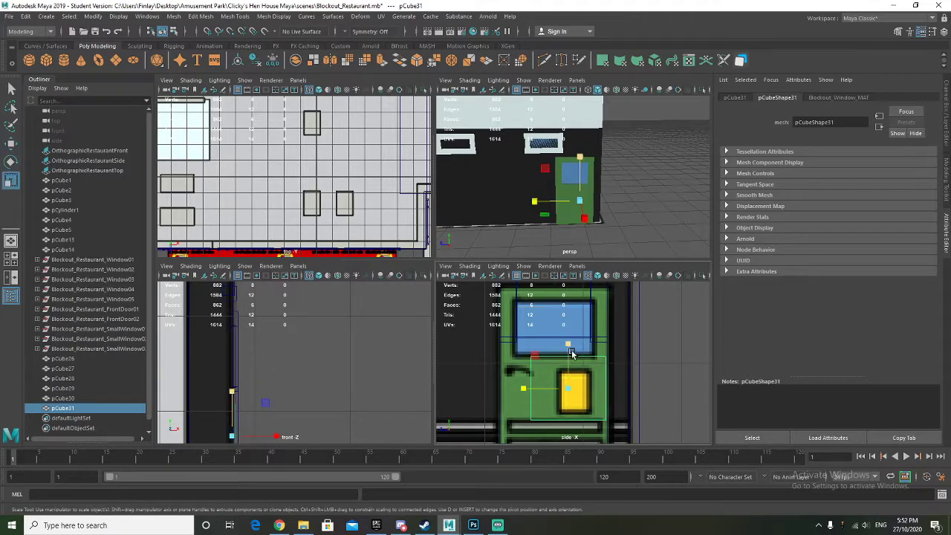
key("w")
key("r")
left_click_drag(526, 390, 555, 390)
key("w")
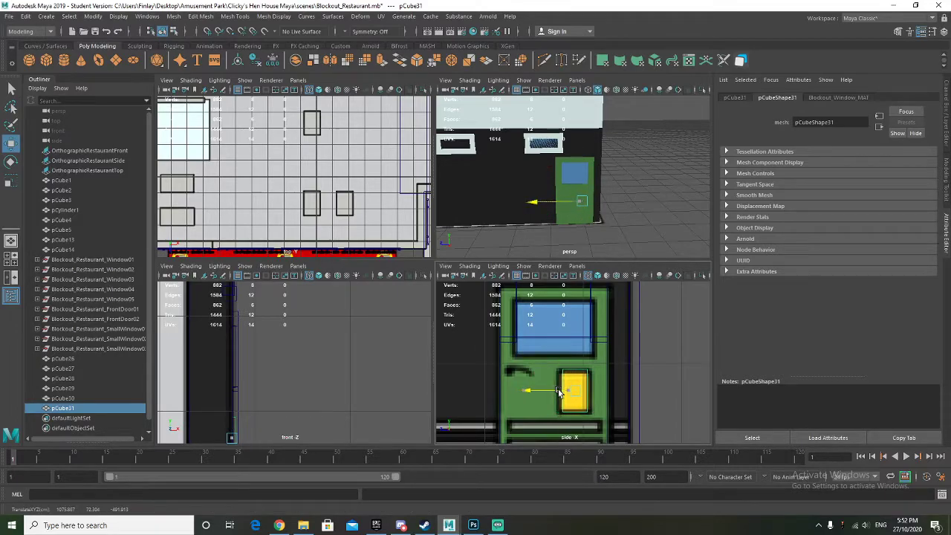
key("r")
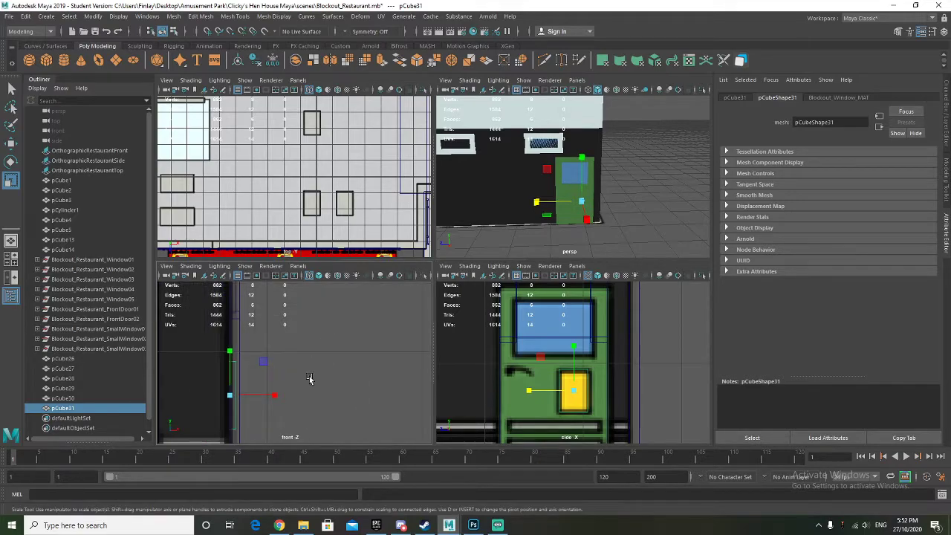
key("w")
left_click_drag(268, 397, 272, 397)
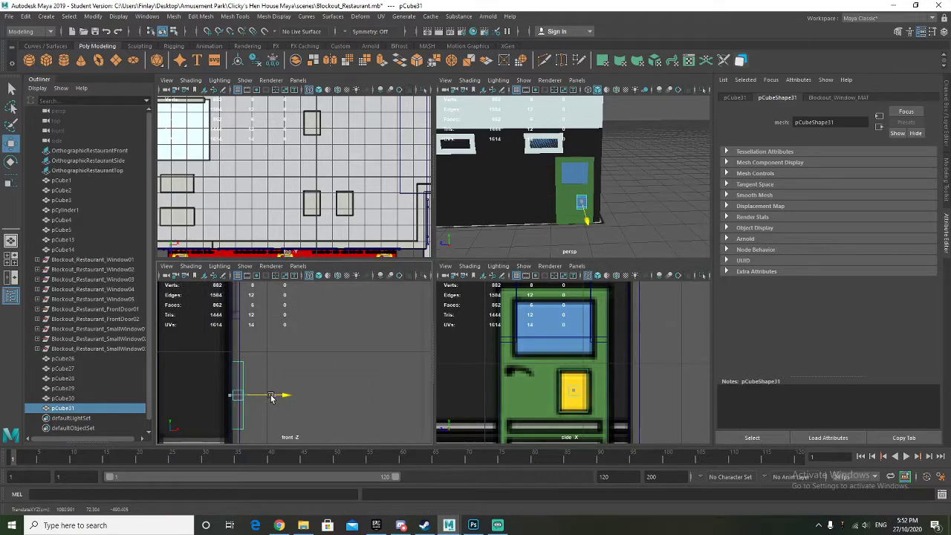
Assign Blockout_Sign1_MAT to the sign piece and raise it to about Y 85.6
left_click_drag(595, 175, 683, 149, "alt")
scroll(626, 221, "up", 4)
left_click_drag(627, 221, 544, 217, "alt")
right_click_drag(575, 381, 656, 474)
left_click(651, 172)
left_click_drag(652, 172, 604, 311, "alt")
left_click(562, 221)
left_click_drag(562, 221, 615, 170, "alt")
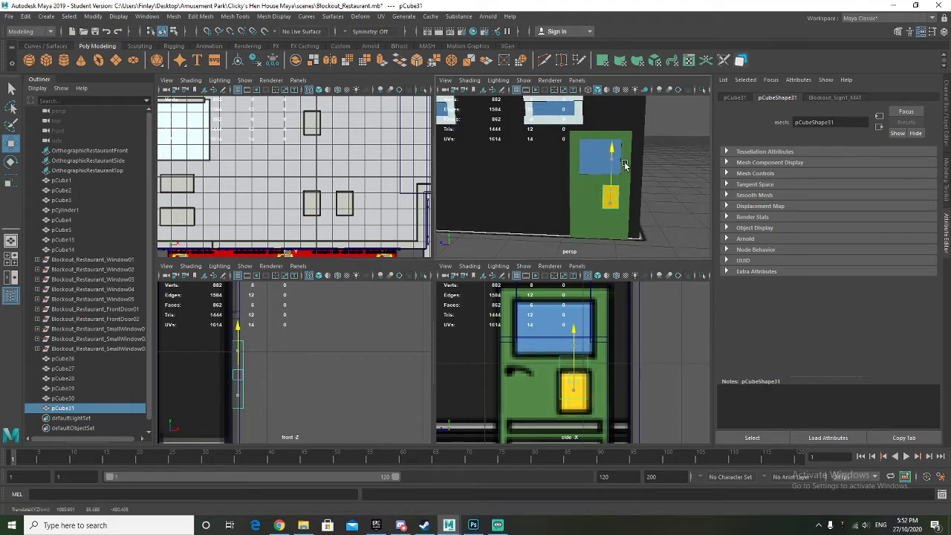
Enlarge the yellow sign piece on the lower part of the green door
key("r")
left_click_drag(614, 196, 618, 196)
left_click_drag(651, 196, 576, 205, "alt")
left_click(679, 189)
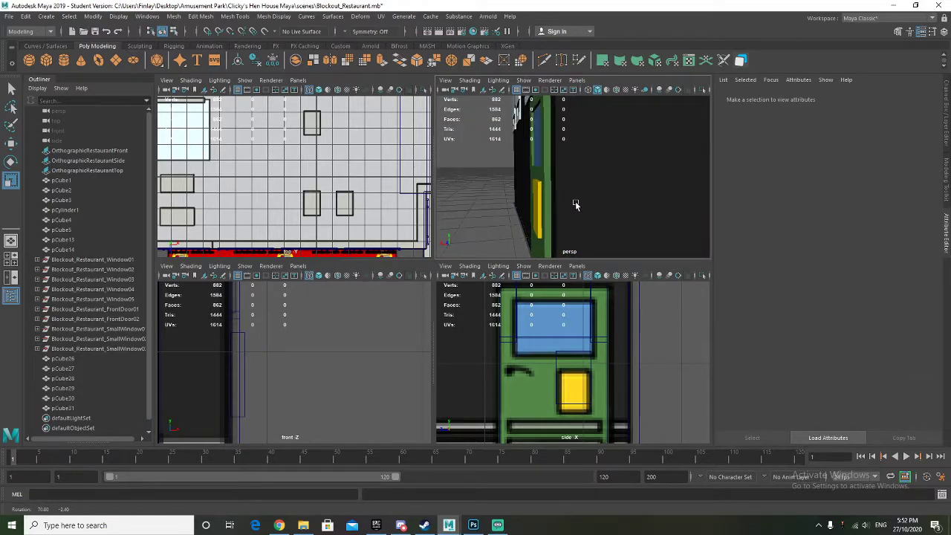
left_click(548, 327)
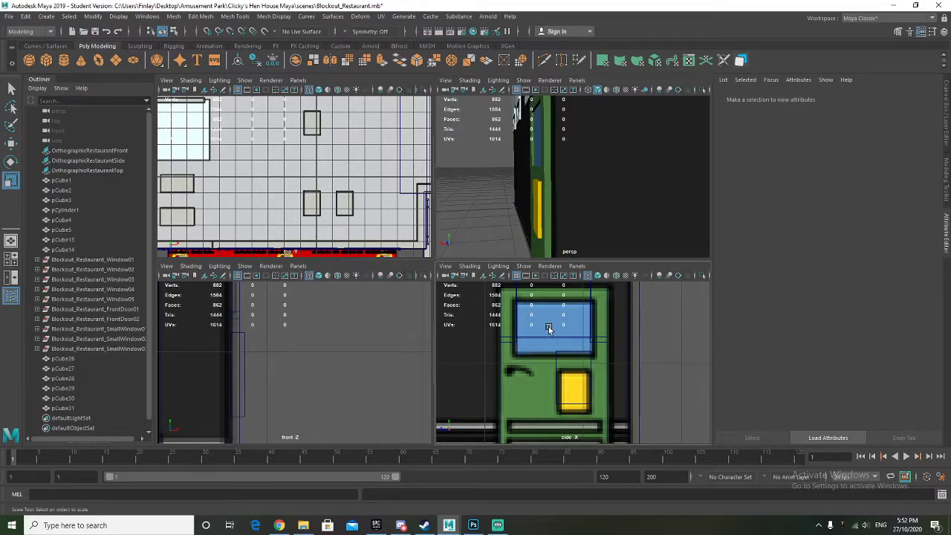
Adjust the depths by moving the window pane to about X 1078.5 and the yellow sign to about X 1079.9
left_click(546, 155)
left_click_drag(546, 154, 549, 185, "alt")
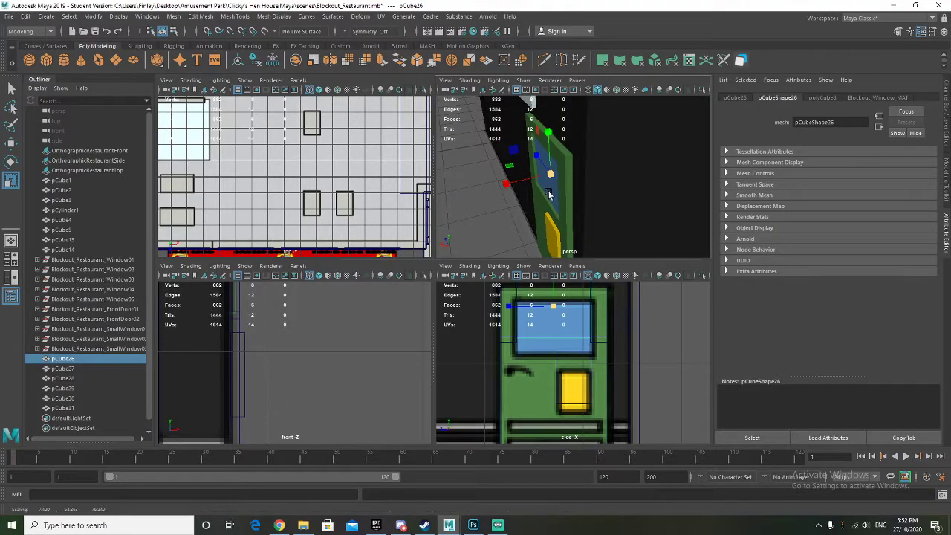
key("w")
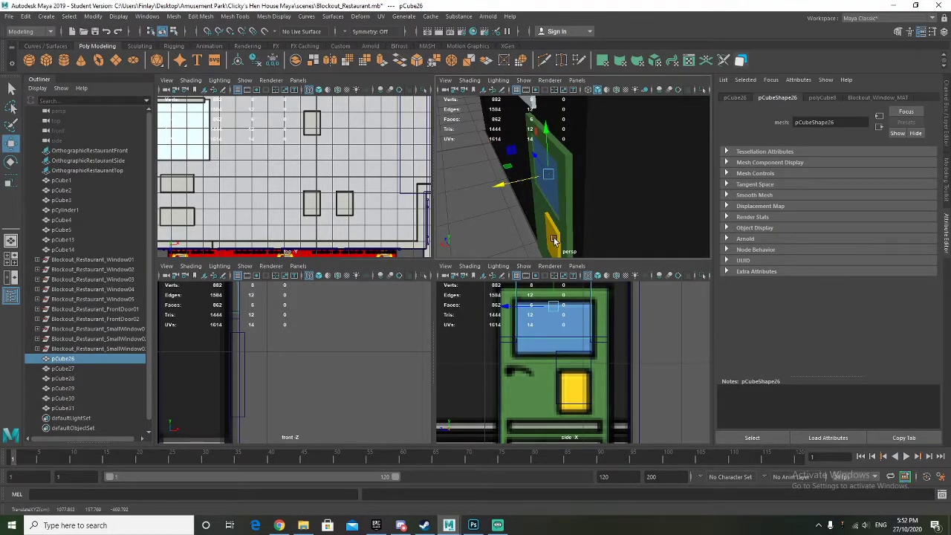
left_click_drag(521, 185, 522, 185)
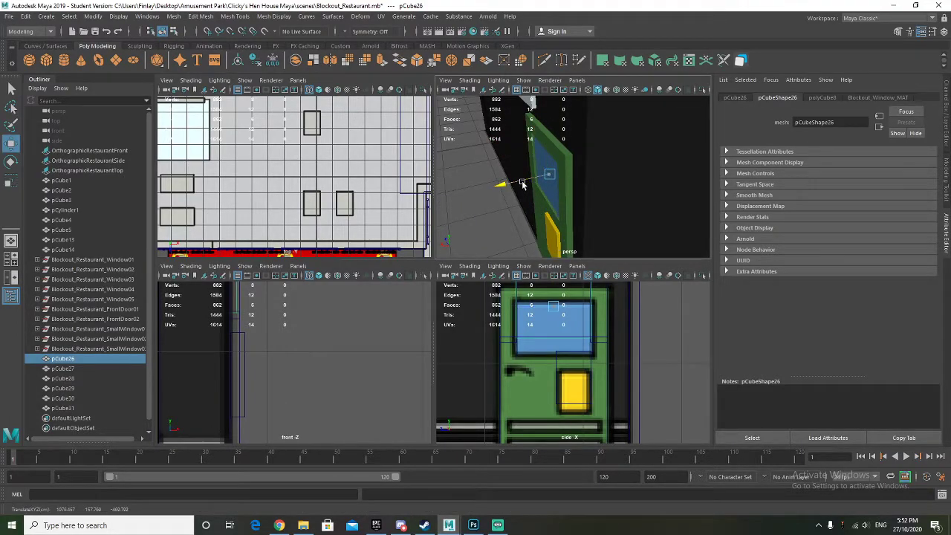
left_click(557, 236)
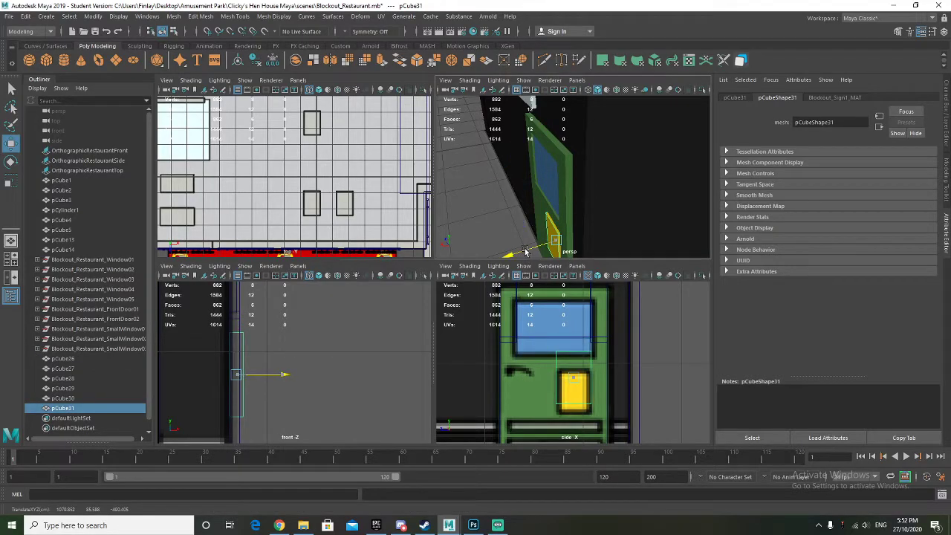
left_click_drag(523, 248, 525, 249)
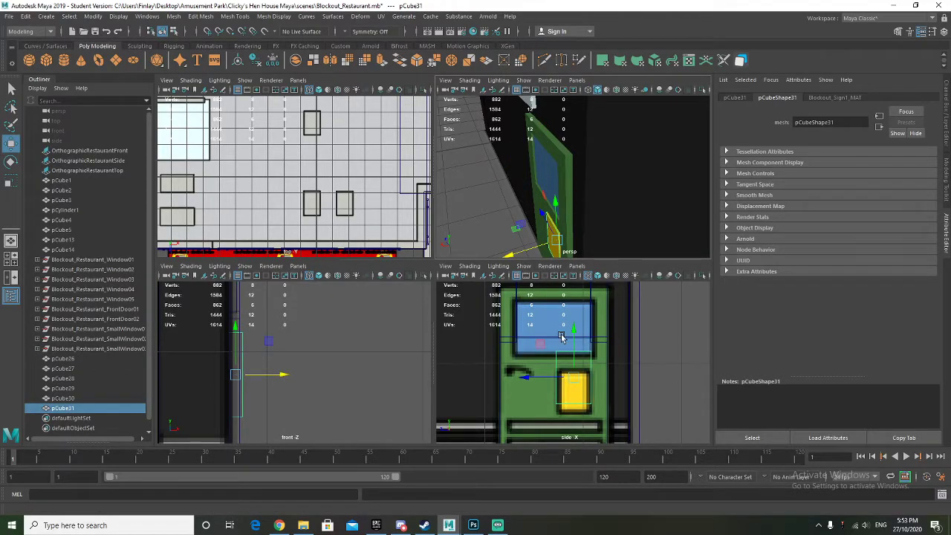
Select all the door pieces, pCube26 to pCube31, and push them along X into the wall
left_click(67, 359, "shift")
left_click_drag(507, 188, 511, 187)
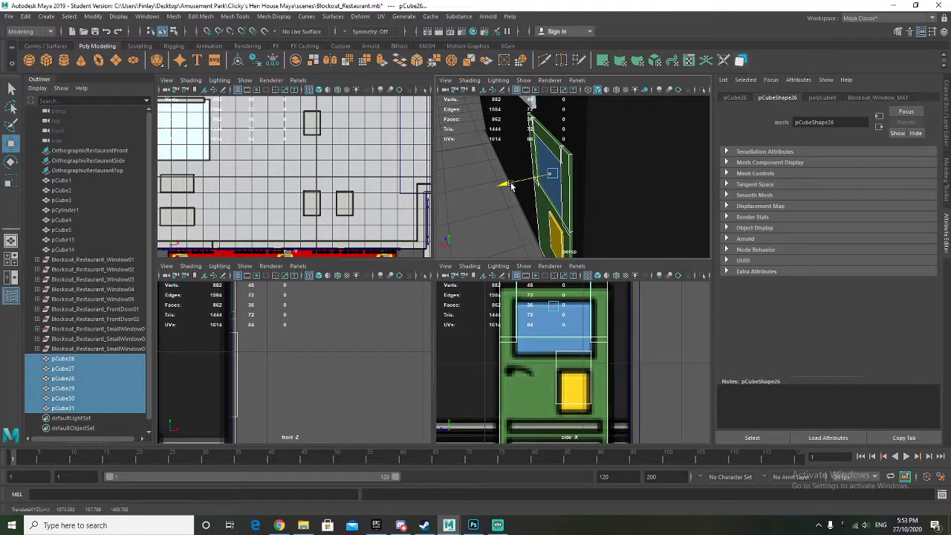
left_click_drag(563, 218, 624, 193, "alt")
left_click(700, 185)
middle_click_drag(624, 193, 610, 196, "alt")
scroll(571, 197, "up", 3)
Create a polygon cylinder for the door handle and move it out to the restaurant's side wall
mouse_move(571, 198)
left_mouse_down("alt")
mouse_move(593, 196)
mouse_move(573, 198)
left_mouse_up("alt")
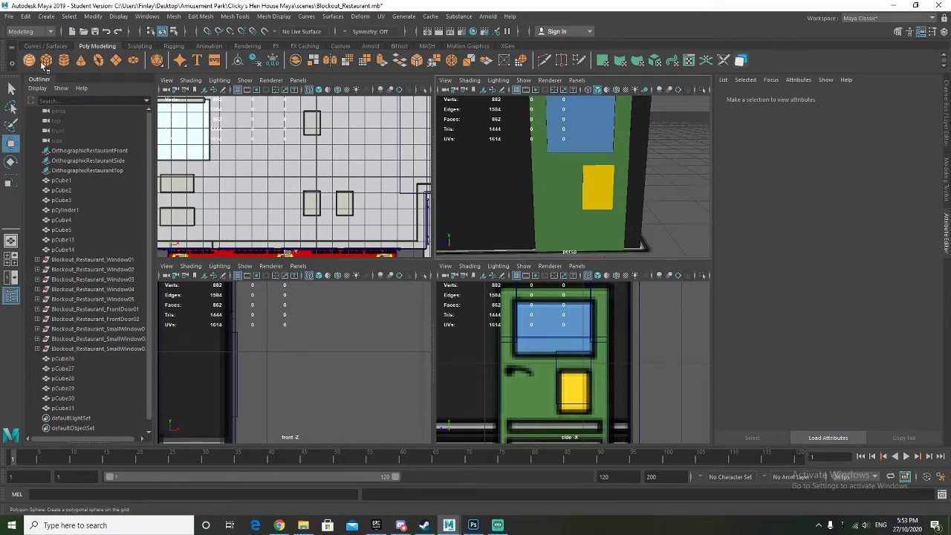
left_click(64, 59)
scroll(520, 206, "down", 5)
left_click_drag(515, 172, 464, 203)
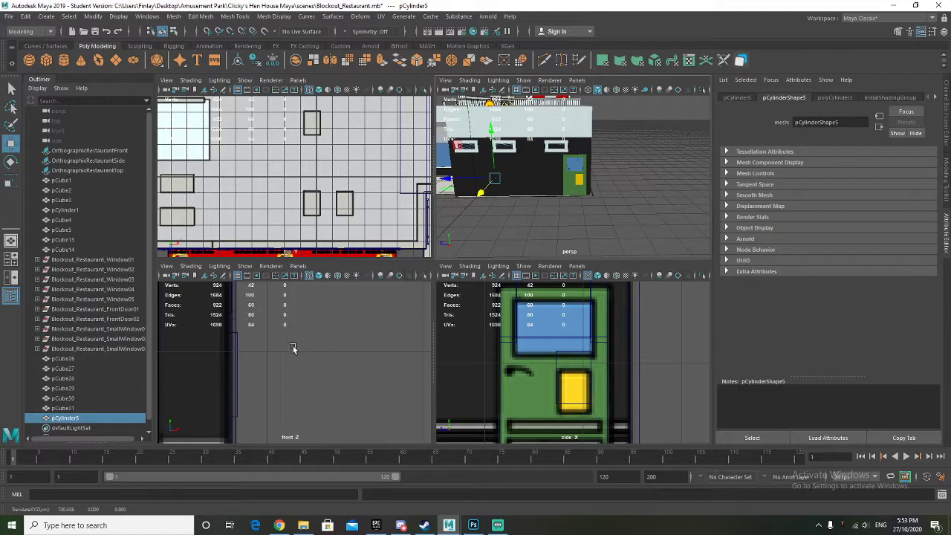
scroll(260, 352, "down", 7)
middle_click_drag(246, 364, 253, 372, "alt")
left_click_drag(260, 393, 339, 395)
mouse_move(290, 350)
left_mouse_down()
mouse_move(292, 305)
mouse_move(307, 352)
left_mouse_up()
Rotate the cylinder to -90 degrees in X and 90 degrees in Y so its flat end faces out from the wall
key("r")
scroll(305, 353, "up", 3)
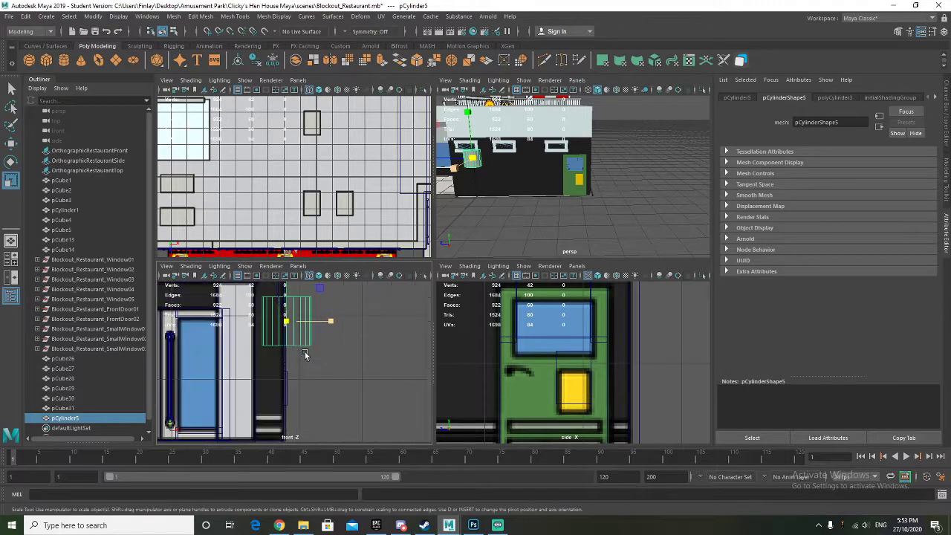
key("e")
left_click_drag(286, 312, 314, 323)
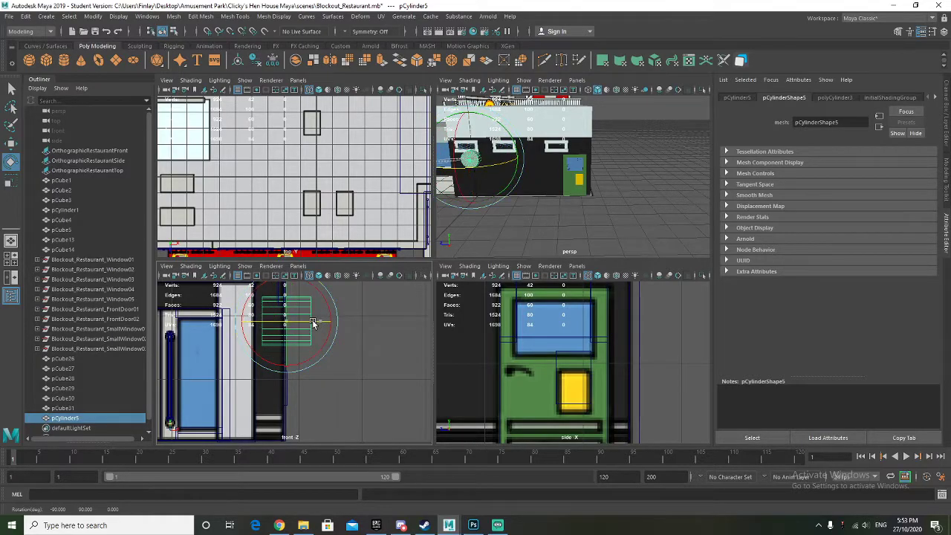
key("w")
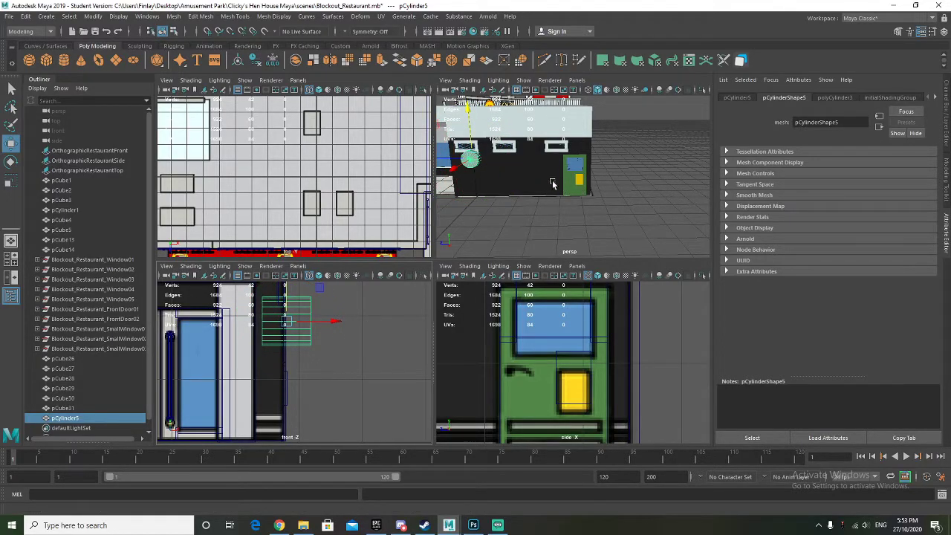
Move the cylinder along Z to the green staff door and lower it in front of the door
left_click_drag(445, 157, 548, 161)
scroll(550, 202, "down", 5)
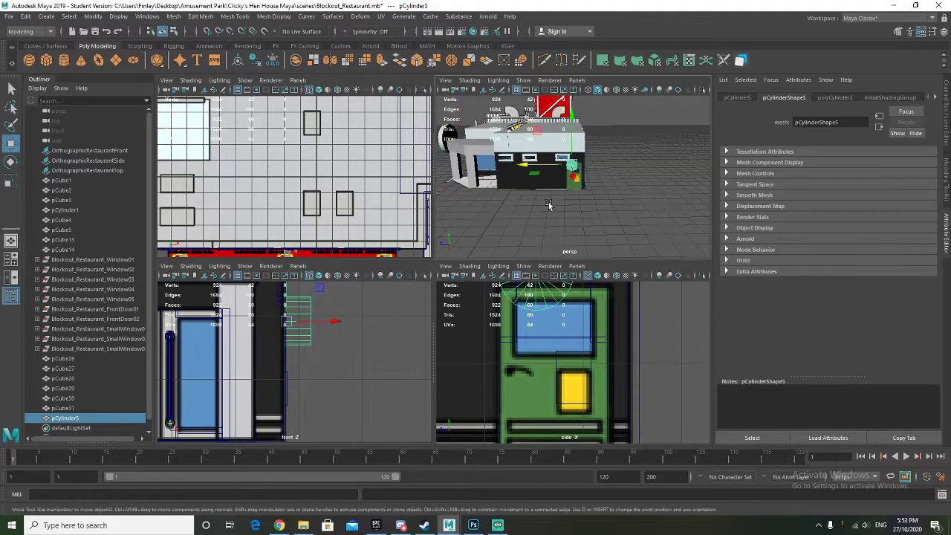
key("f")
left_click_drag(571, 111, 572, 141)
Scale the cylinder down to a small door-knob size
key("r")
left_click_drag(570, 174, 577, 137)
scroll(577, 186, "up", 5)
scroll(578, 186, "up", 5)
scroll(583, 188, "down", 3)
Place the small cylinder just above the handle drawn on the side reference, near the door's opening edge
key("w")
left_click_drag(543, 163, 509, 164)
middle_click_drag(531, 188, 522, 191, "alt")
scroll(523, 189, "down", 5)
left_click_drag(556, 147, 567, 150)
left_click_drag(531, 189, 572, 181, "alt")
scroll(329, 379, "up", 7)
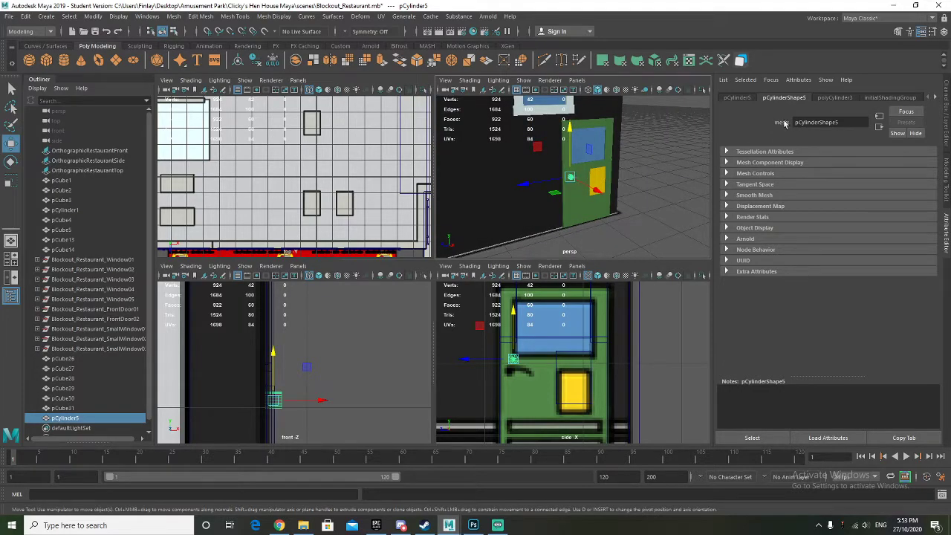
Assign the existing Blockout_Metal_MAT material to the handle cylinder
right_click(572, 181)
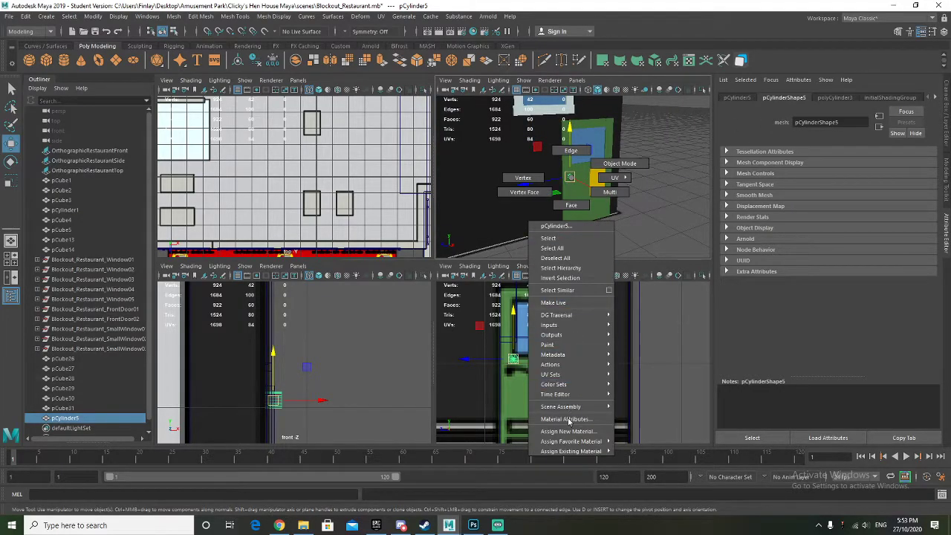
mouse_move(575, 454)
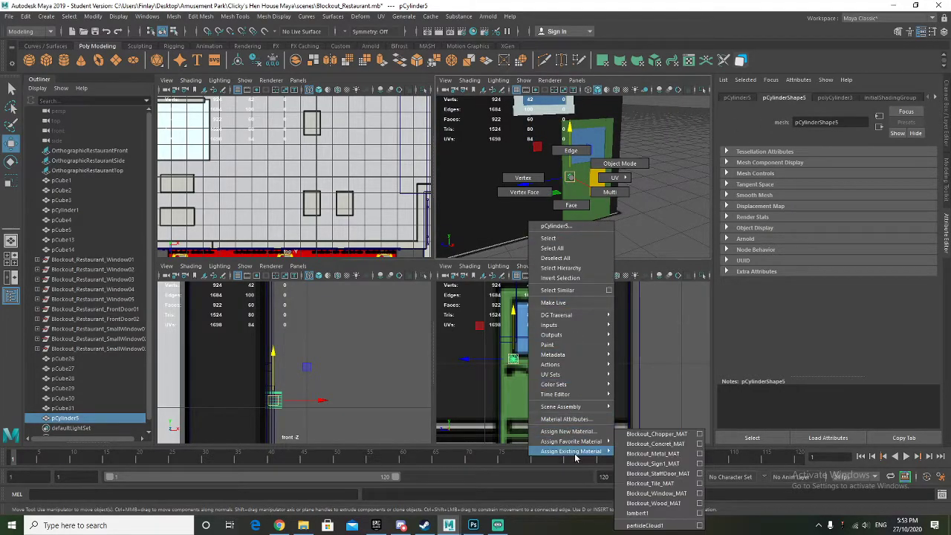
left_click(678, 457)
scroll(570, 201, "up", 8)
left_click_drag(571, 201, 647, 203, "alt")
key("r")
left_click_drag(635, 151, 621, 151)
scroll(547, 163, "down", 6)
left_click_drag(547, 163, 569, 218, "alt")
key("ctrl+z")
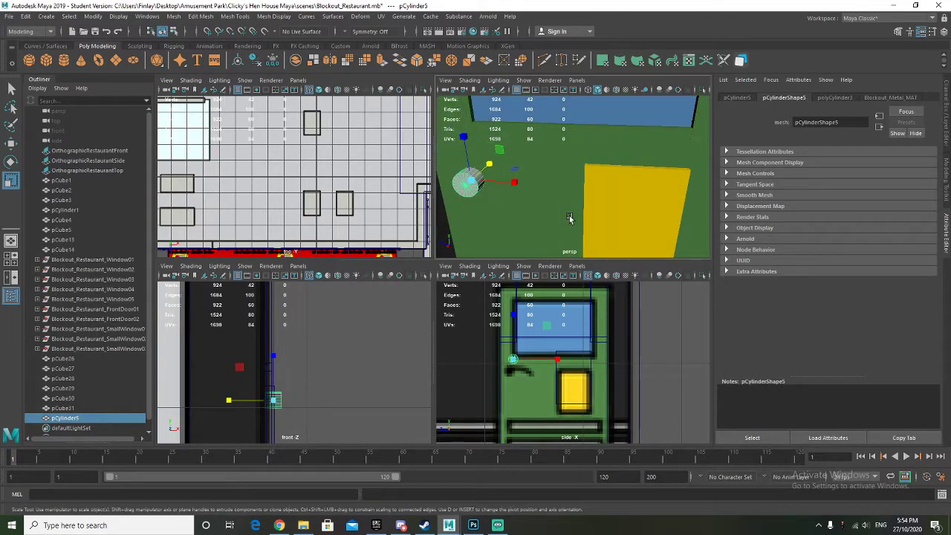
key("e")
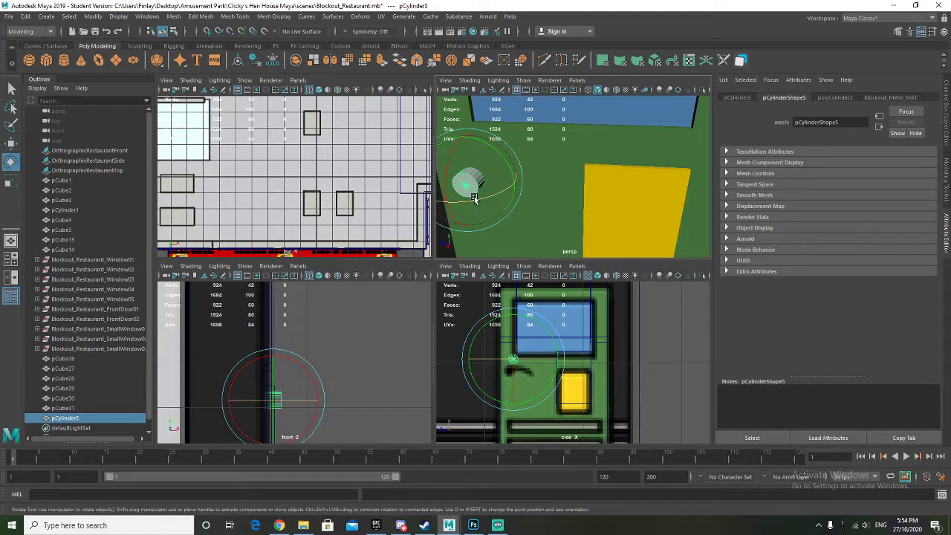
key("r")
key("w")
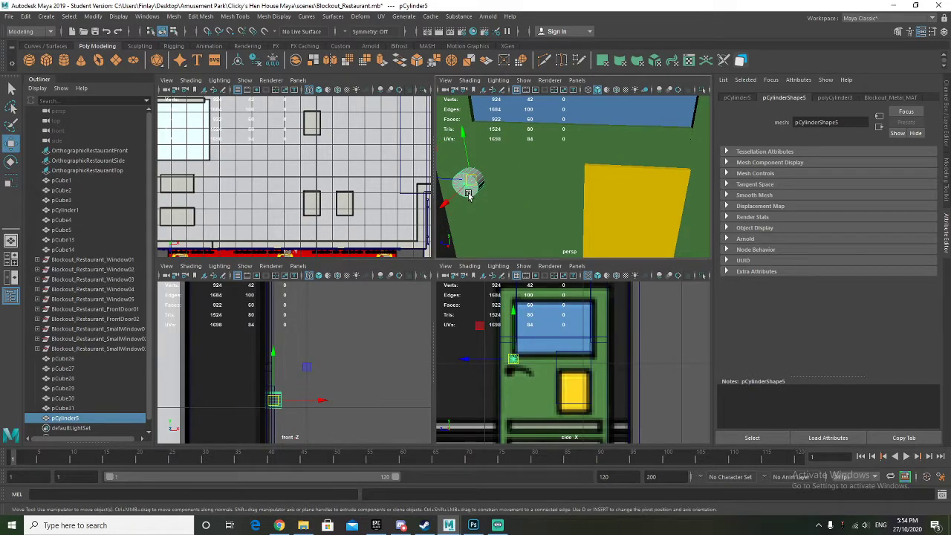
key("e")
left_click_drag(471, 199, 634, 181)
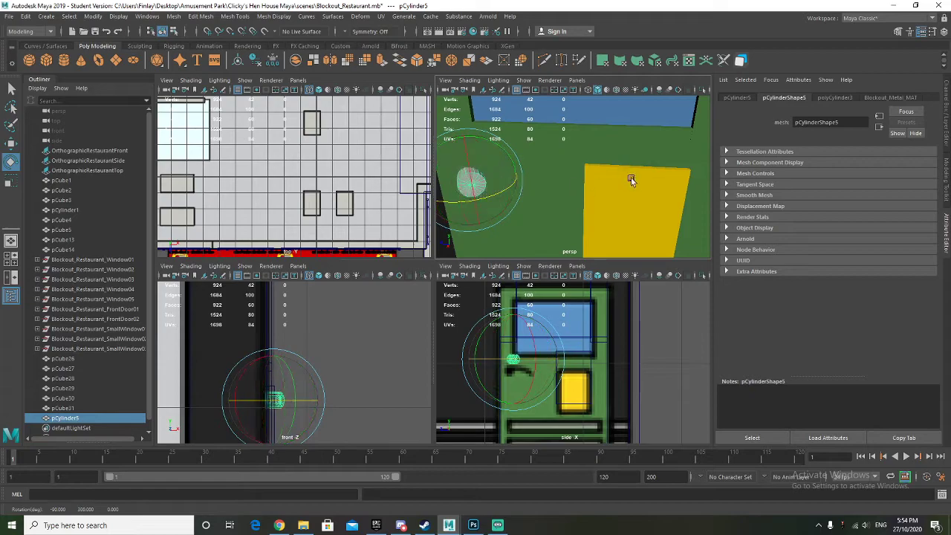
left_click_drag(449, 207, 434, 199)
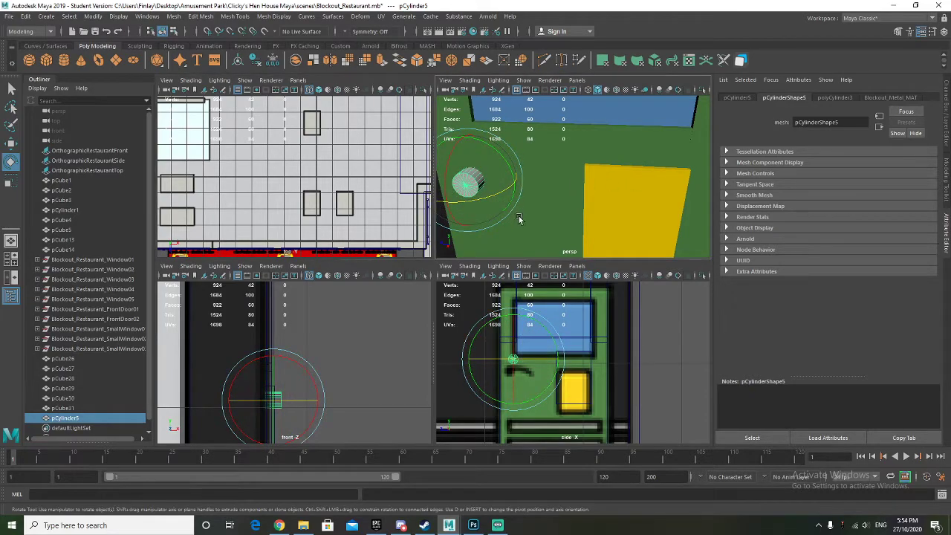
Move the handle cylinder along X so it projects outward from the face of the staff door
scroll(281, 394, "up", 1)
key("w")
left_click_drag(495, 223, 600, 217, "alt")
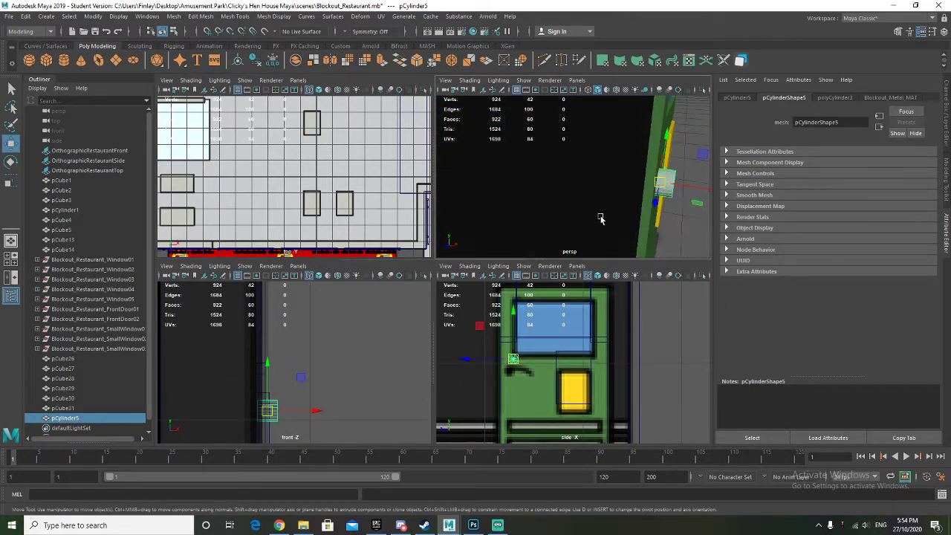
left_click_drag(698, 194, 579, 201)
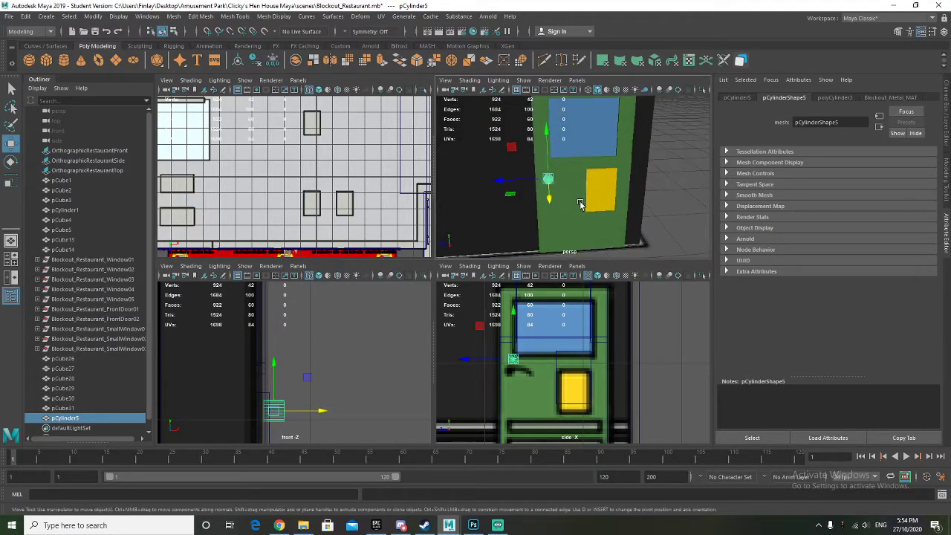
Duplicate the door's yellow sign and move the copy up beside the handle cylinder, out in front of the door
left_click(607, 189)
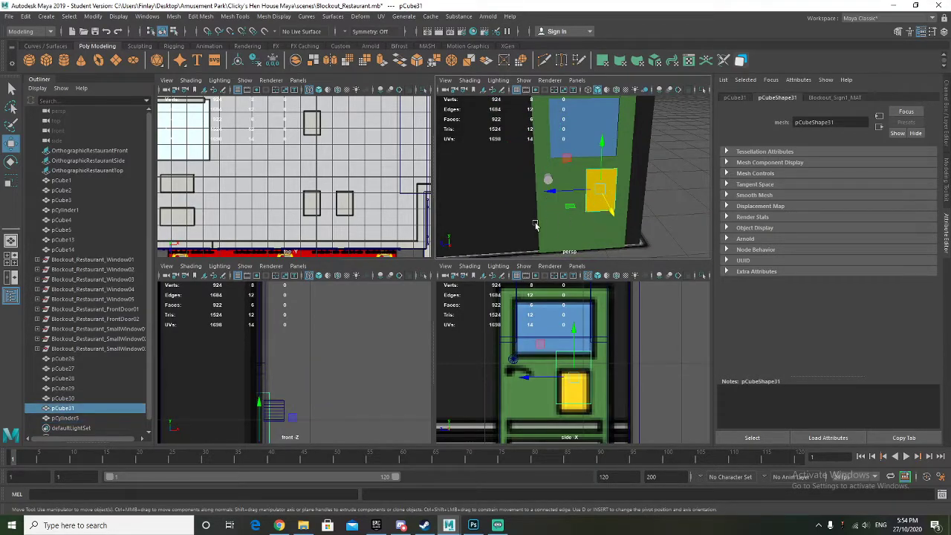
key("ctrl+d")
left_click_drag(604, 170, 605, 156)
left_click_drag(565, 179, 548, 180)
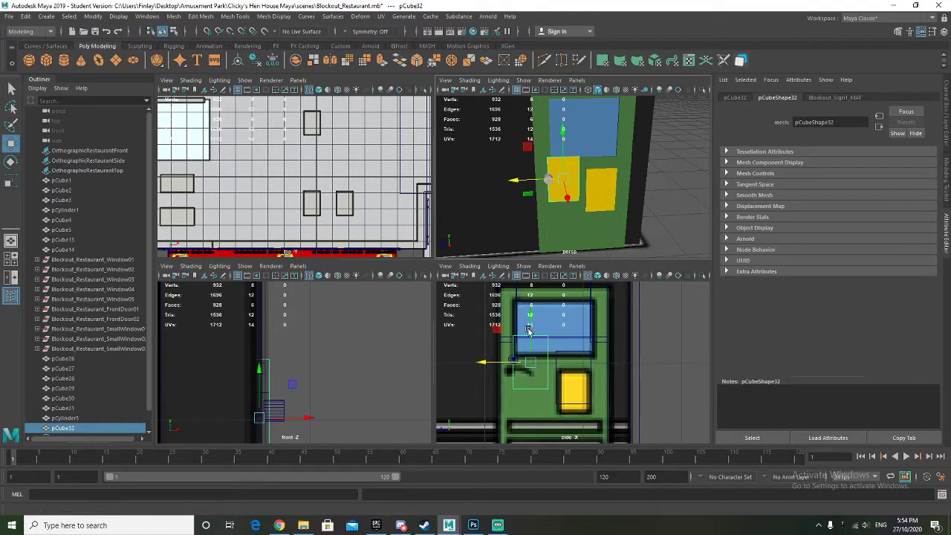
mouse_move(304, 418)
left_mouse_down()
mouse_move(319, 417)
mouse_move(286, 418)
left_mouse_up()
Scale the copied block down to a short piece slimmer than the handle cylinder and slide it against the cylinder's side
key("r")
left_click_drag(276, 374, 287, 417)
key("w")
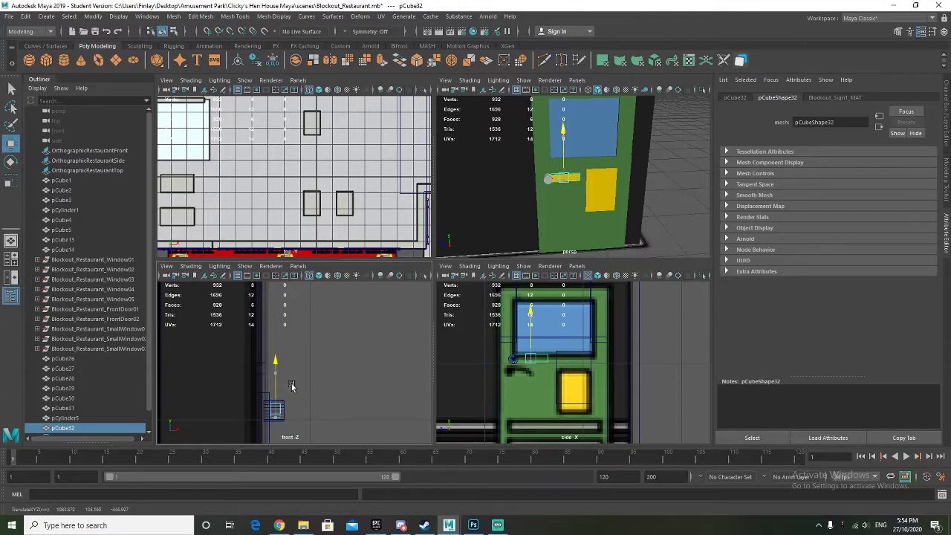
key("f")
key("r")
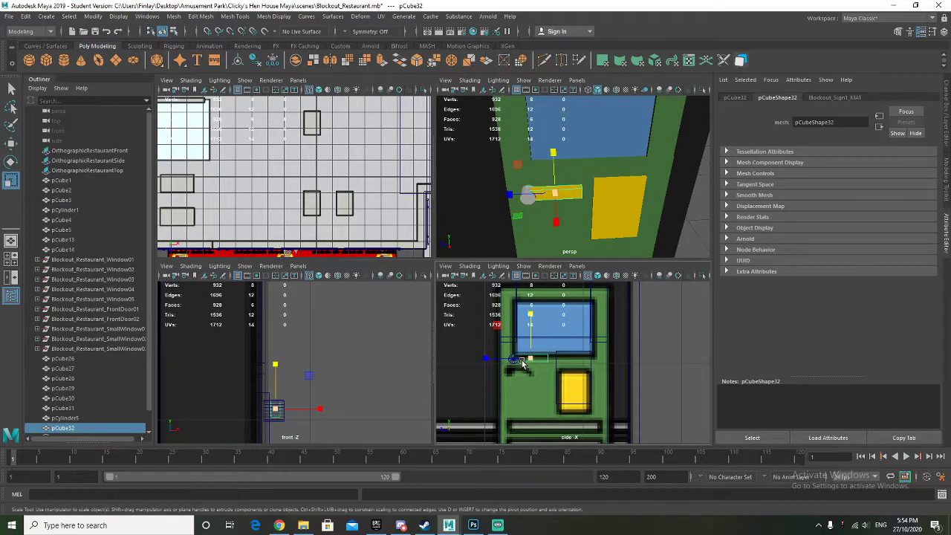
left_click_drag(508, 362, 525, 362)
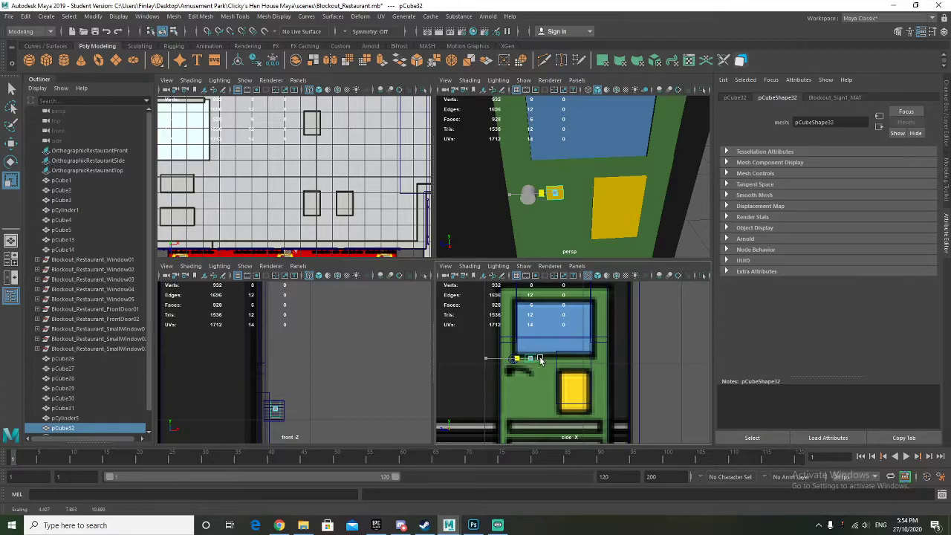
key("w")
left_click_drag(499, 359, 494, 362)
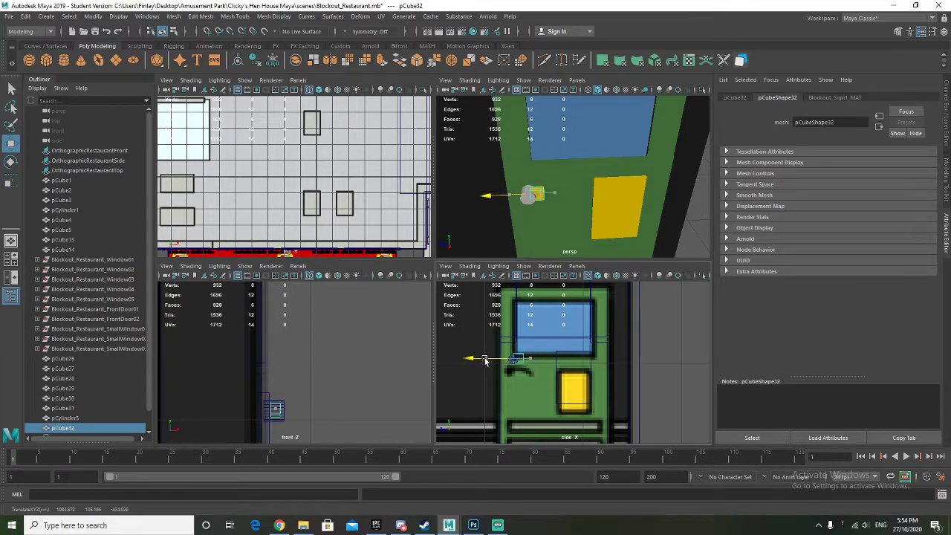
Assign the existing Blockout_Metal_MAT material to the small handle block
scroll(569, 187, "up", 5)
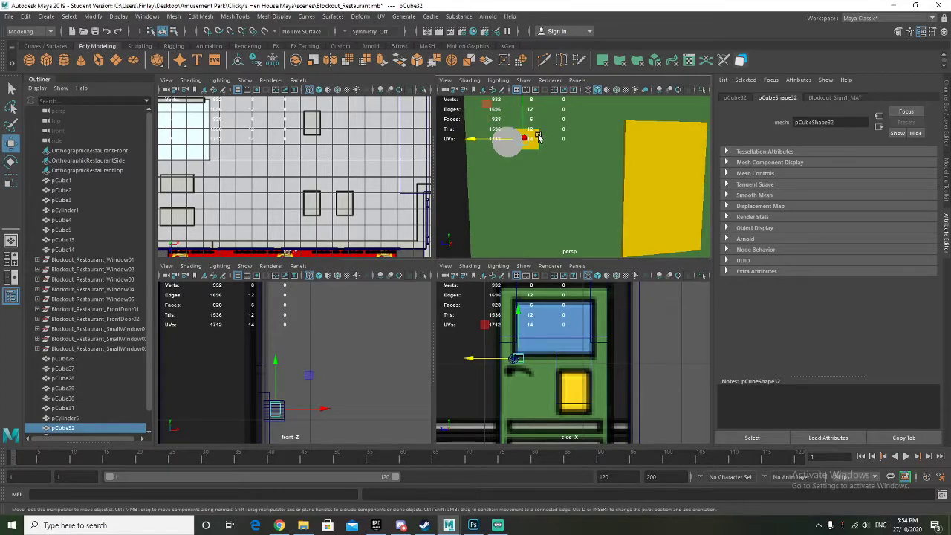
right_click(532, 136)
mouse_move(554, 409)
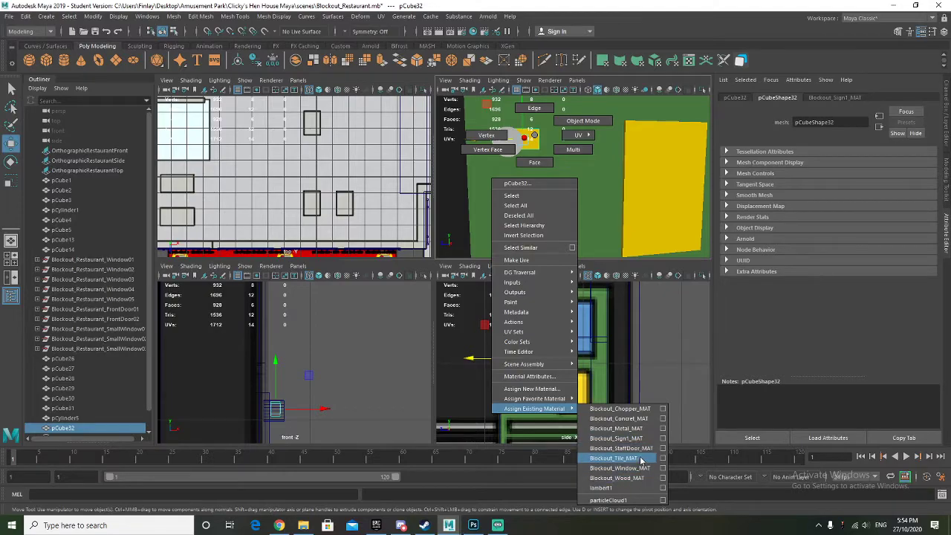
left_click(617, 429)
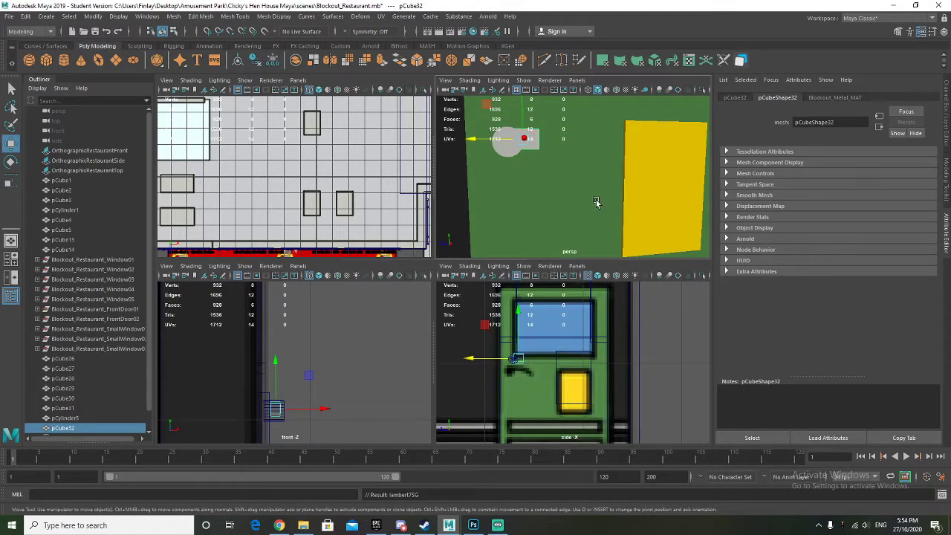
Extrude the block's end face away from the cylinder and tilt it slightly downward to start a lever
right_click(515, 150)
left_click(531, 170)
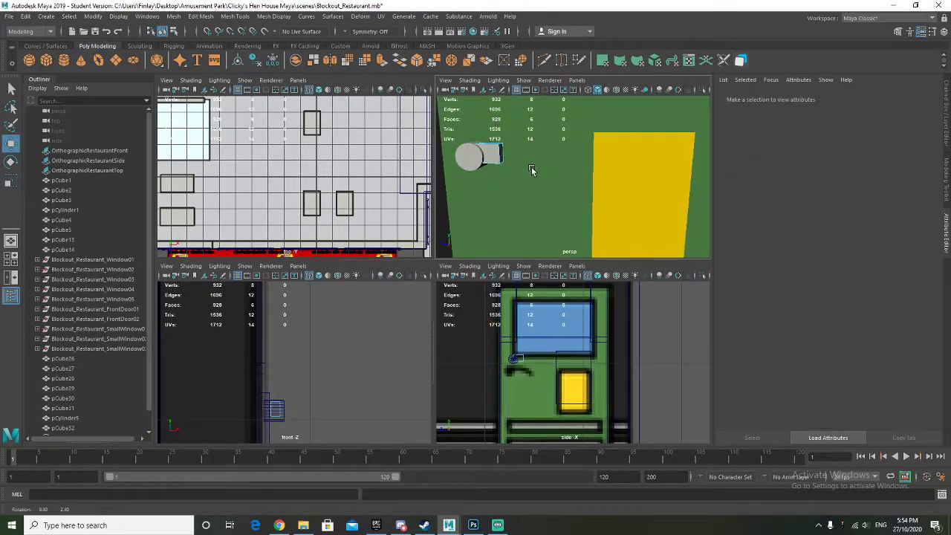
left_click(500, 156)
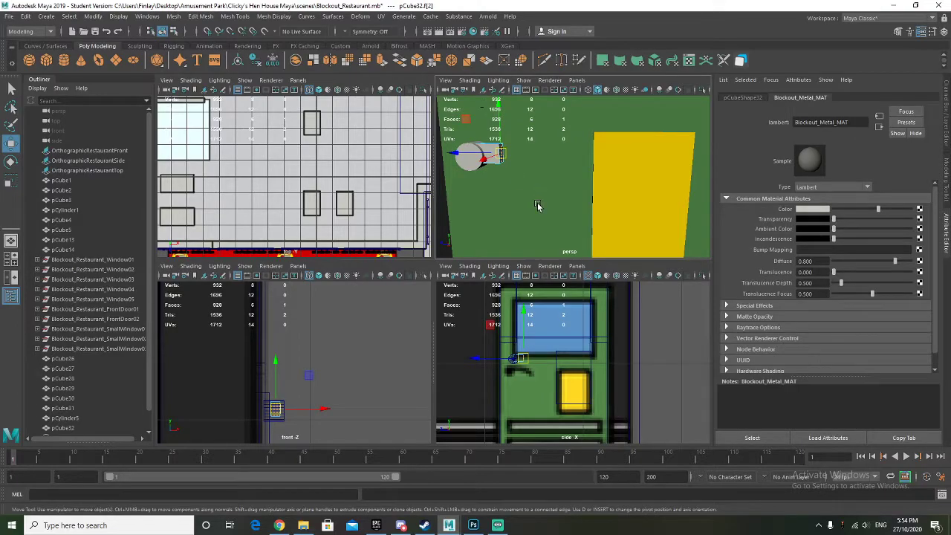
left_click_drag(457, 152, 479, 154, "shift")
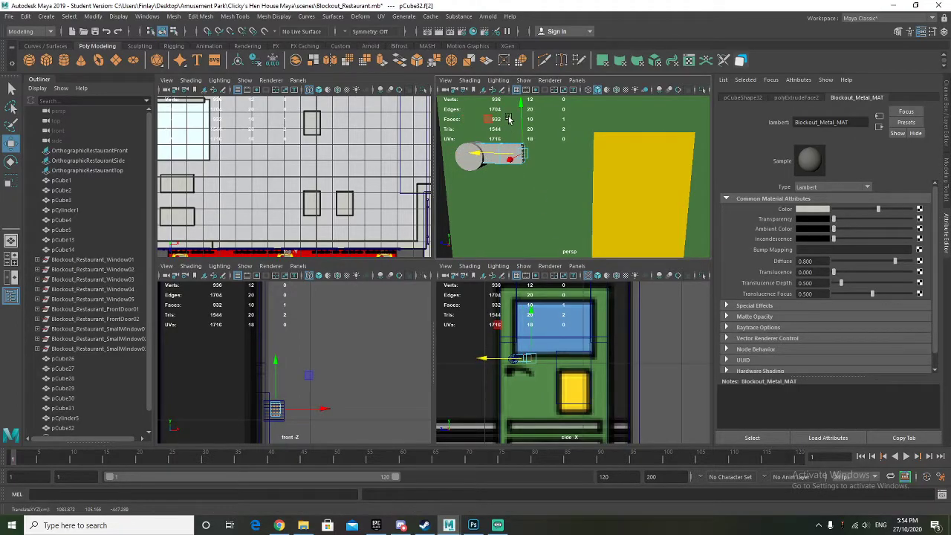
key("e")
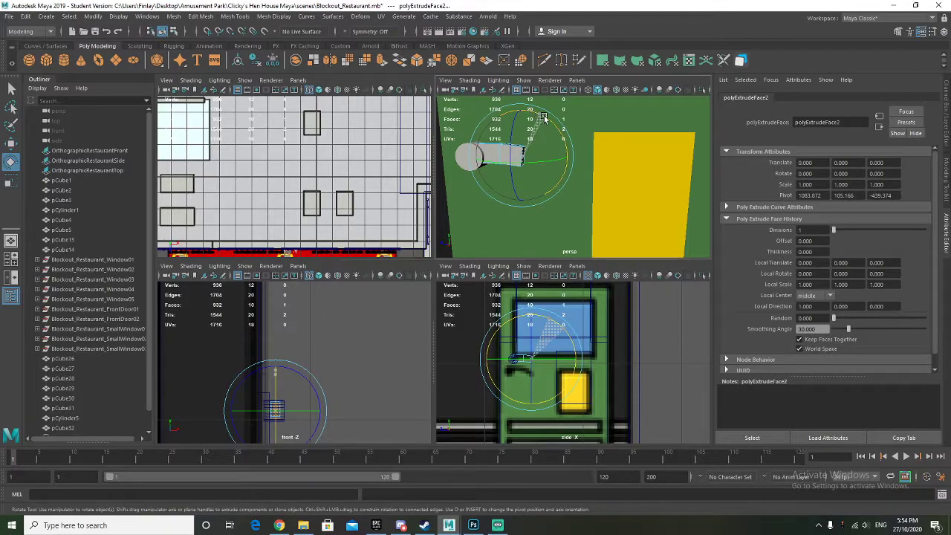
key("w")
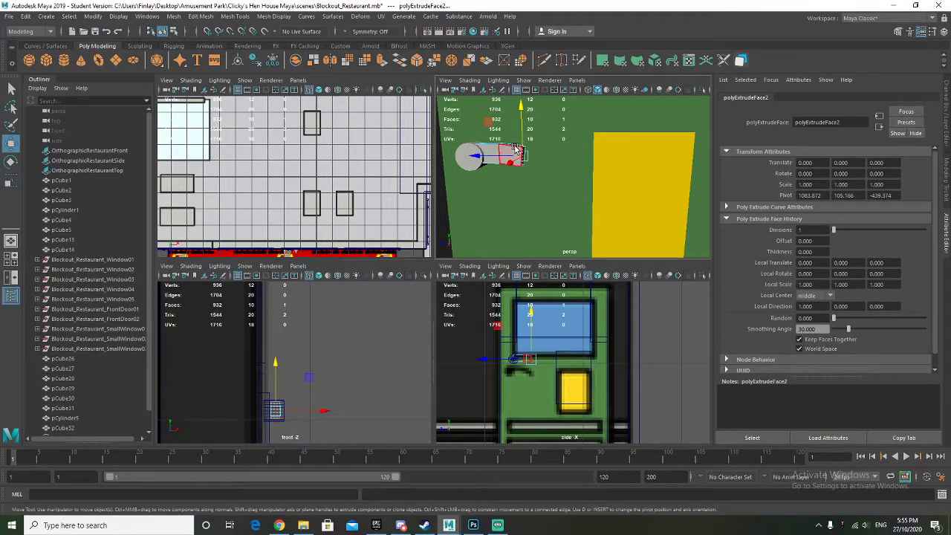
Extrude a second lever section outward and slightly down, rotate its end face to continue the curve, and return to object mode
left_click_drag(488, 127, 515, 134, "shift")
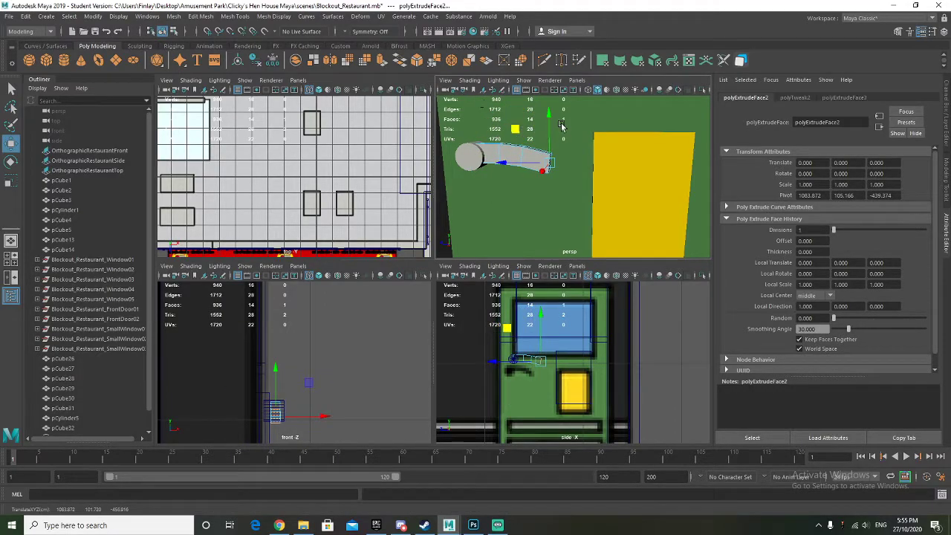
key("e")
left_click_drag(577, 125, 581, 132)
scroll(583, 139, "down", 5)
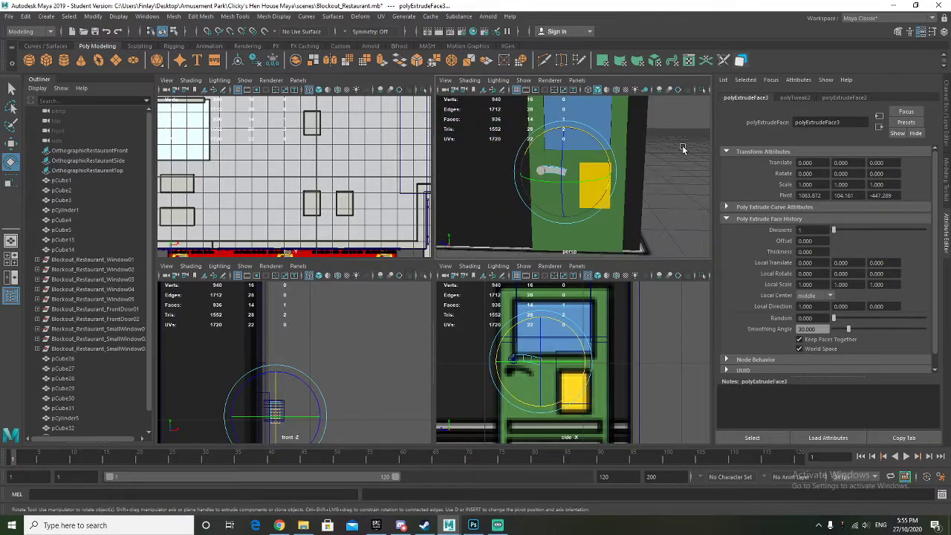
left_click(683, 148)
scroll(571, 178, "down", 1)
right_click_drag(572, 166, 607, 153)
left_click(670, 159)
scroll(648, 189, "down", 4)
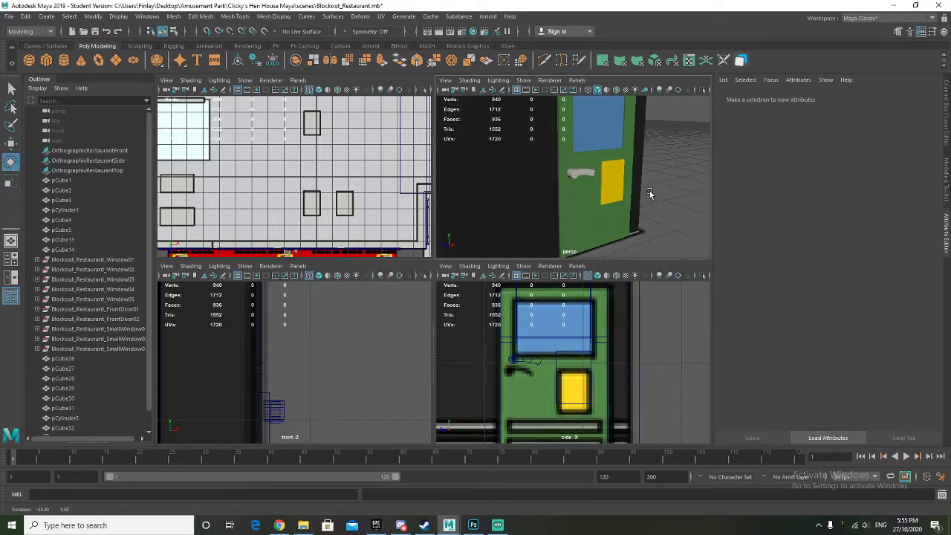
Raise the lever slightly and shift it along X to line up with the outer part of the handle cylinder
left_click_drag(630, 196, 518, 167, "alt")
scroll(566, 196, "up", 6)
left_click(512, 169)
key("r")
key("w")
left_click_drag(501, 125, 501, 121)
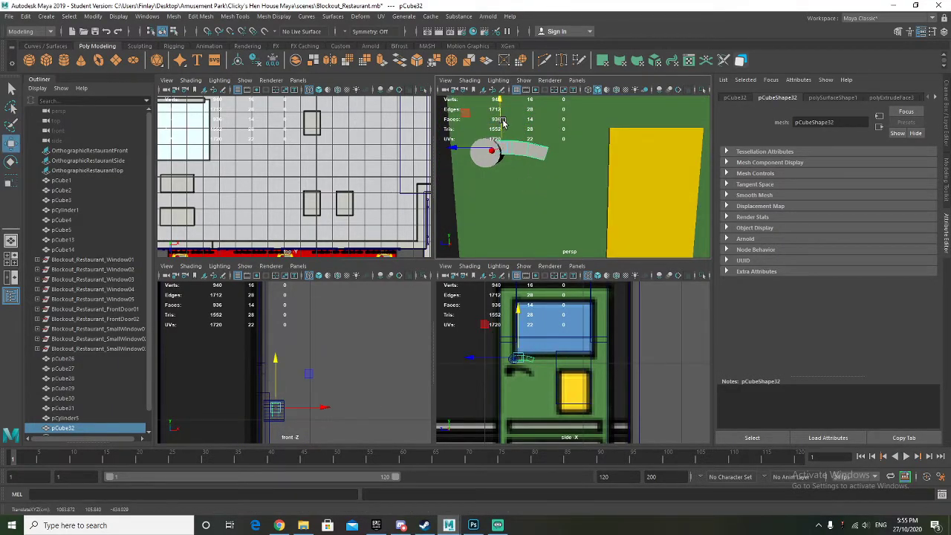
left_click_drag(561, 159, 516, 190, "alt")
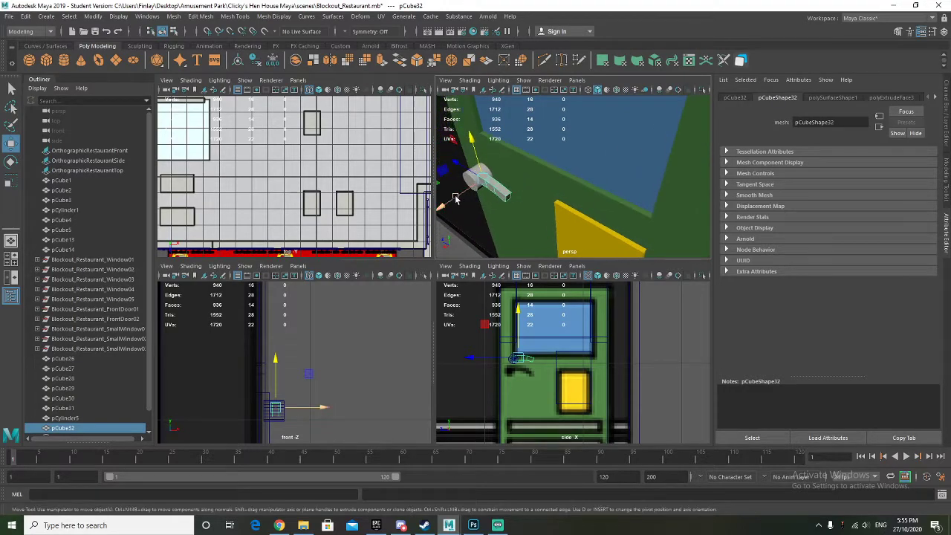
left_click_drag(456, 196, 516, 181)
scroll(516, 173, "down", 8)
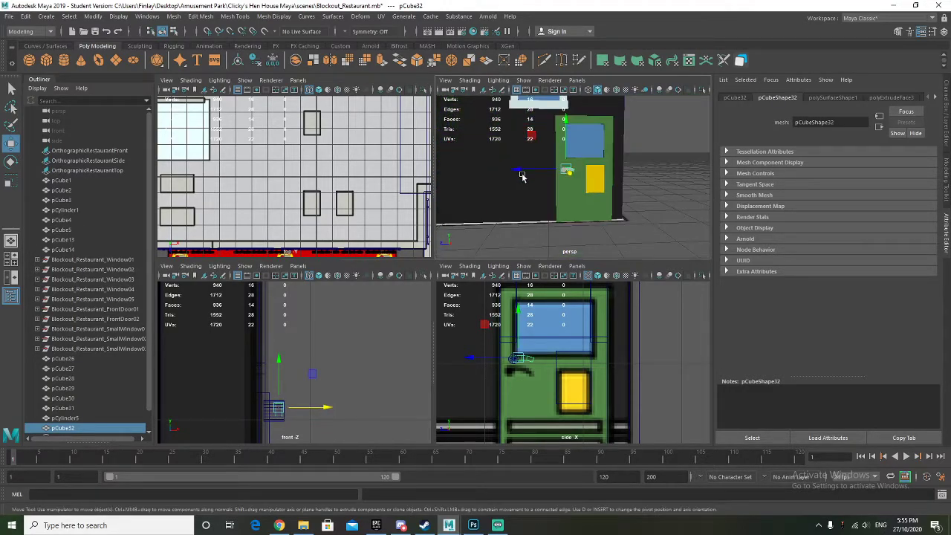
Inspect the handle's cylinder and lever up close, and the staff door in relation to the whole side wall
left_click(640, 169)
left_click_drag(541, 211, 639, 231, "alt")
scroll(624, 205, "up", 6)
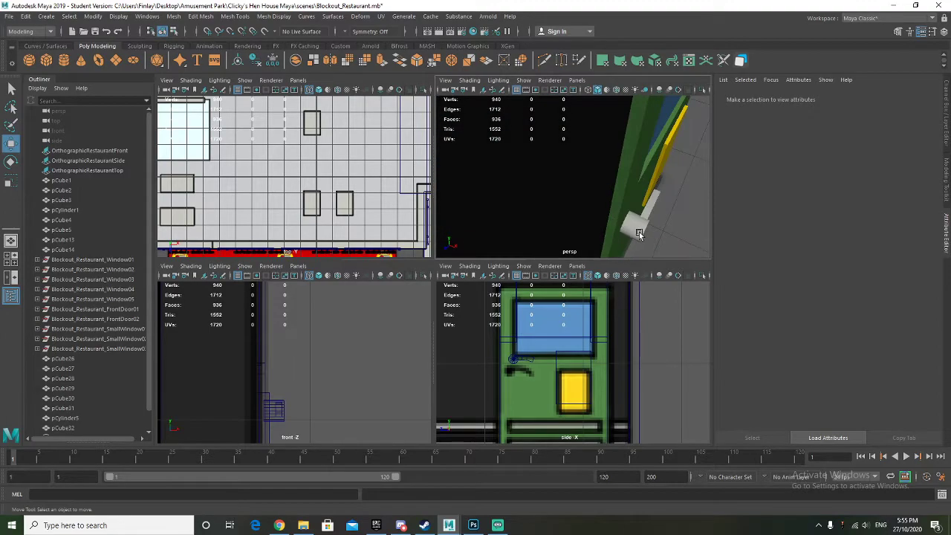
left_click(638, 228)
left_click(654, 203, "shift")
left_click(684, 159)
scroll(681, 204, "down", 7)
left_click_drag(681, 203, 557, 191, "alt")
middle_click_drag(556, 191, 619, 193, "alt")
scroll(619, 194, "down", 7)
left_click_drag(587, 195, 560, 186, "alt")
scroll(597, 190, "up", 4)
middle_click_drag(561, 186, 571, 193, "alt")
left_click_drag(570, 193, 583, 194, "alt")
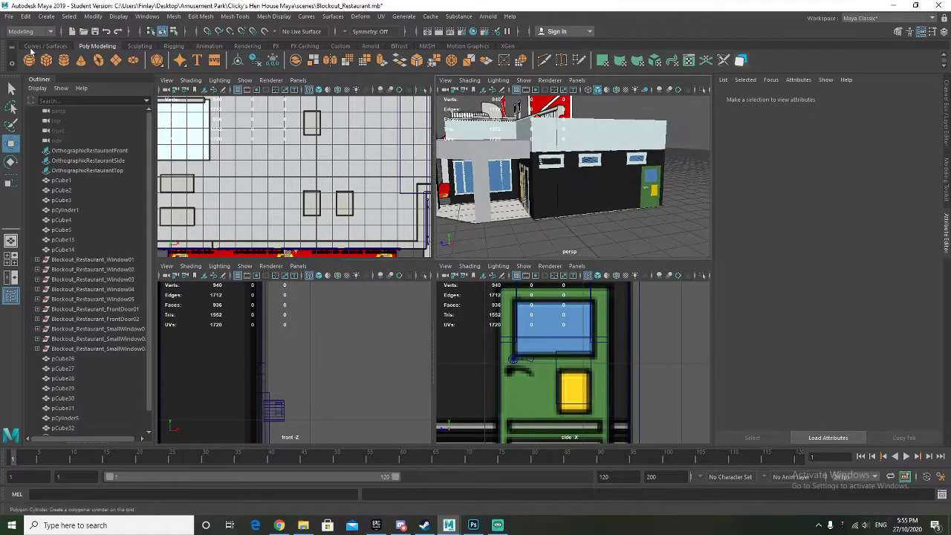
Save the scene and accept the student version notice
left_click(9, 18)
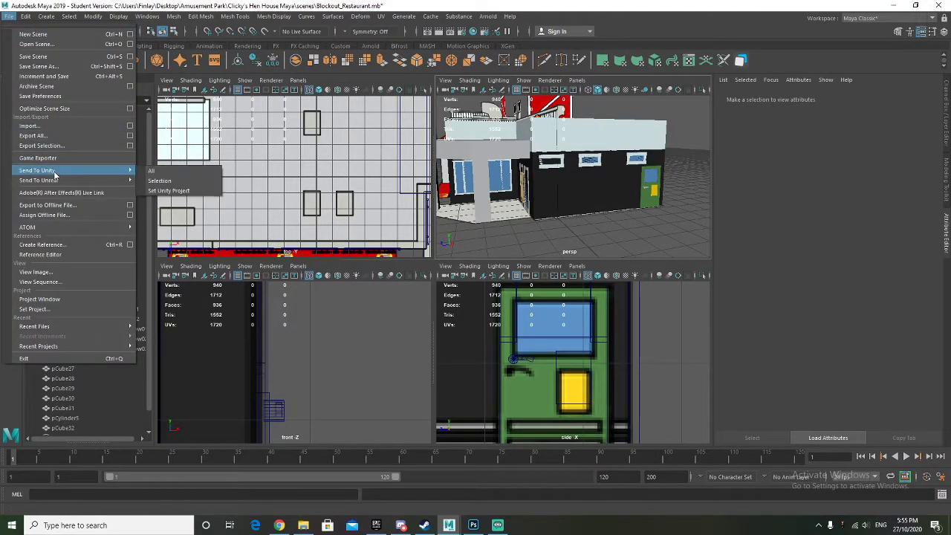
left_click(39, 58)
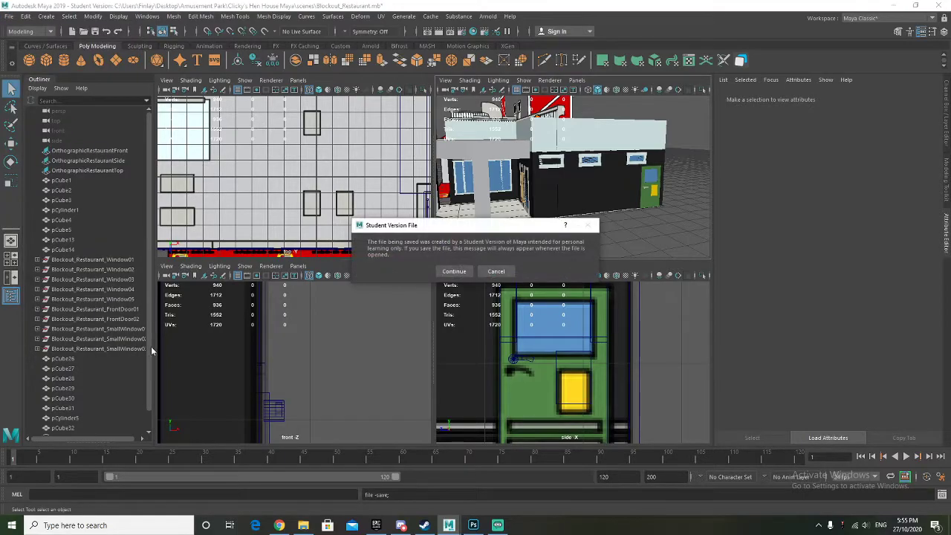
left_click(444, 269)
Group the staff door parts from pCube26 through pCube32, including pCylinder5, and name the group Blockout_Restaurant_StaffDoor
scroll(78, 361, "down", 1)
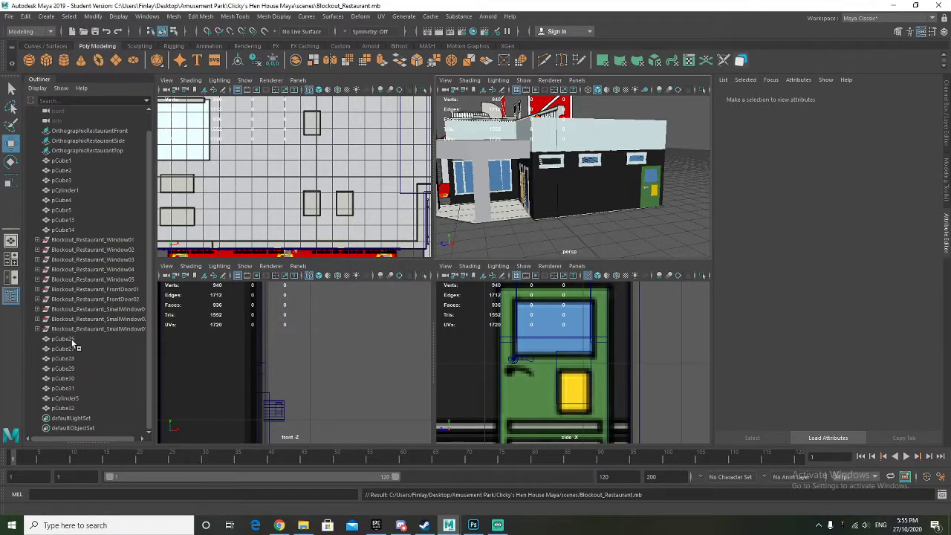
left_click(73, 342)
left_click(74, 408, "shift")
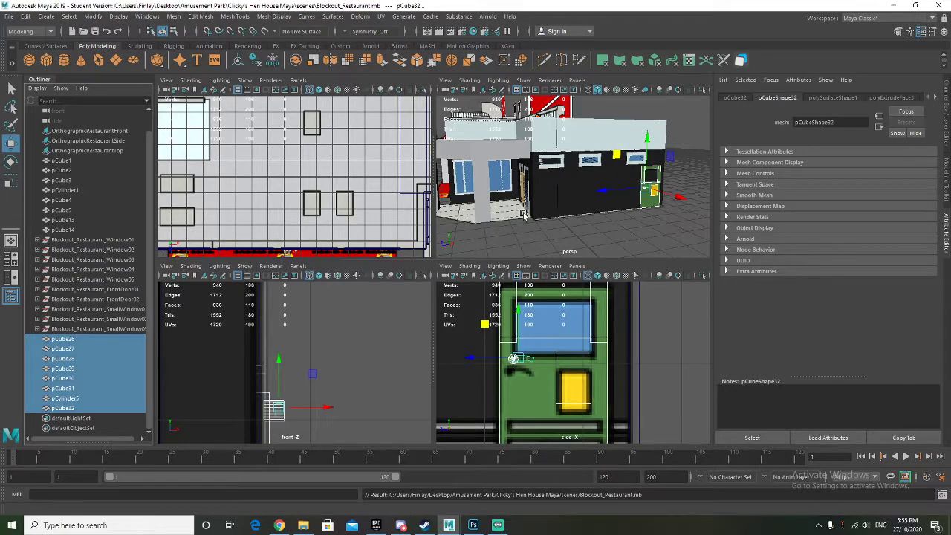
key("ctrl+g")
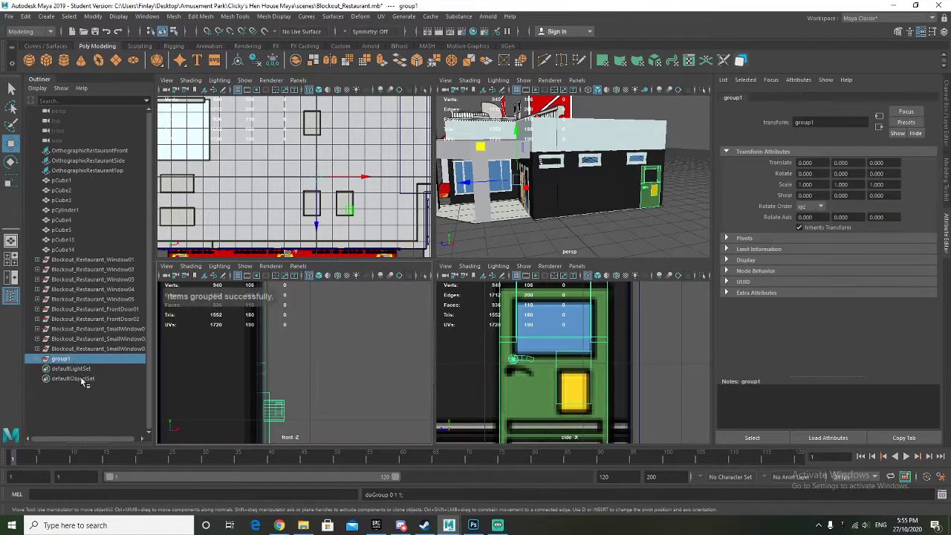
double_click(59, 359)
type("Blockout_Restaurant_StaffD")
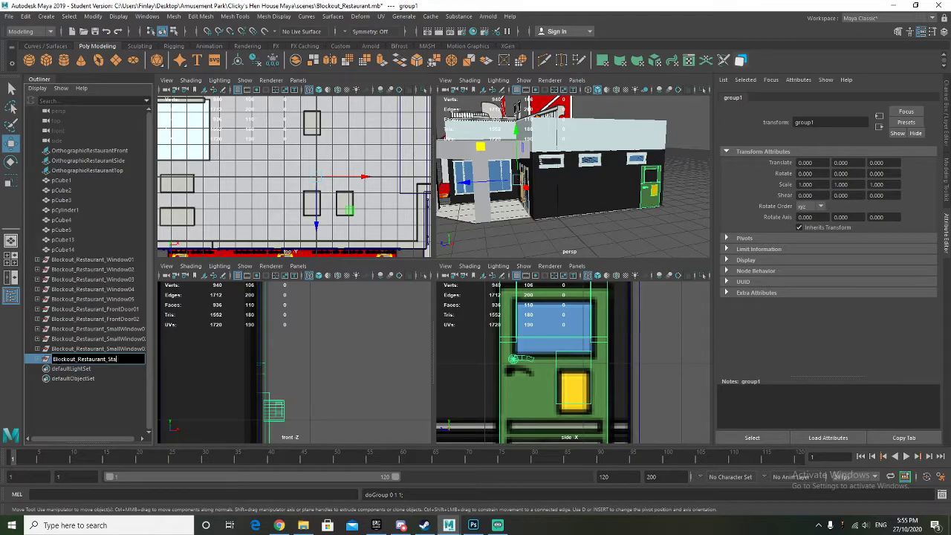
type("oor")
key("Return")
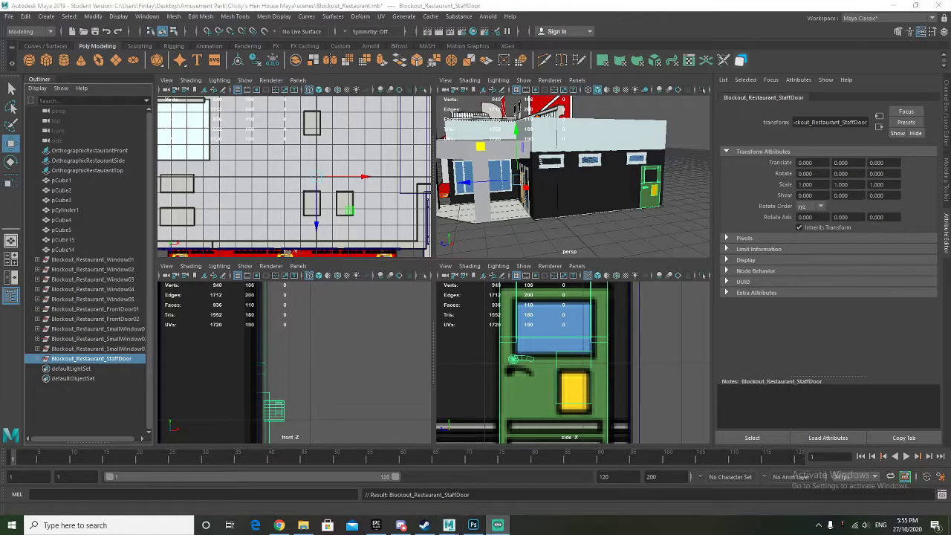
Review the blocked-out restaurant from several angles and compare its side wall and front corner with the reference images
left_click_drag(552, 214, 689, 210, "alt")
scroll(624, 216, "up", 3)
scroll(623, 216, "down", 8)
scroll(689, 211, "up", 5)
left_click(619, 221)
left_click_drag(620, 221, 568, 245, "alt")
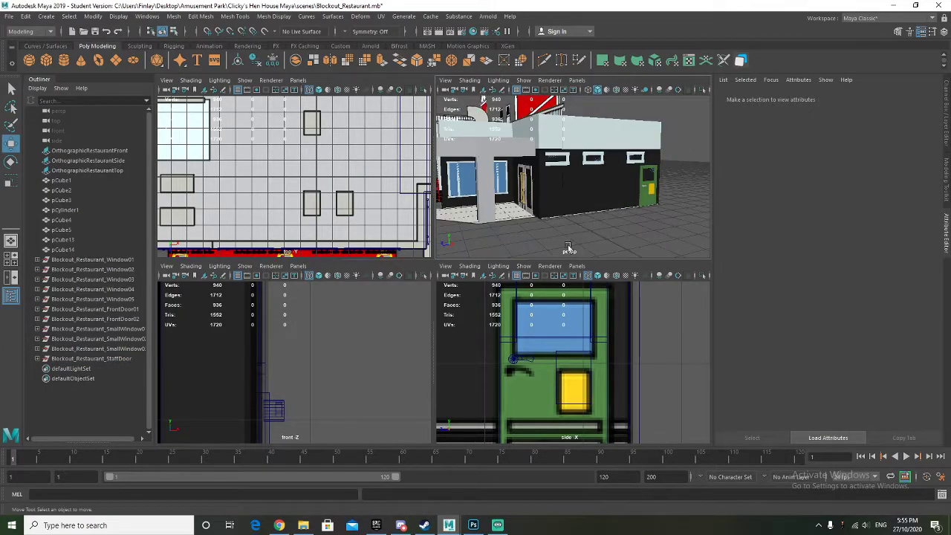
scroll(485, 340, "down", 5)
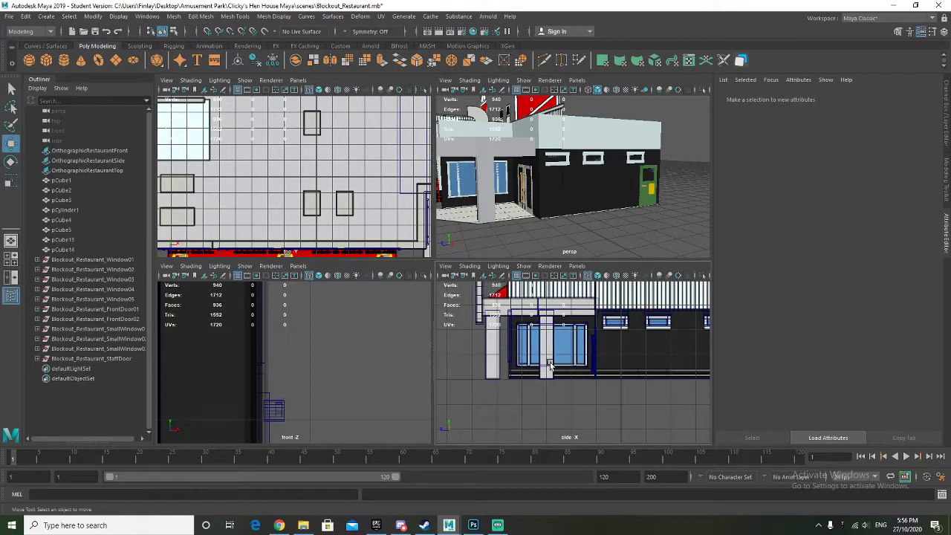
scroll(515, 215, "down", 3)
middle_click_drag(255, 397, 332, 369, "alt")
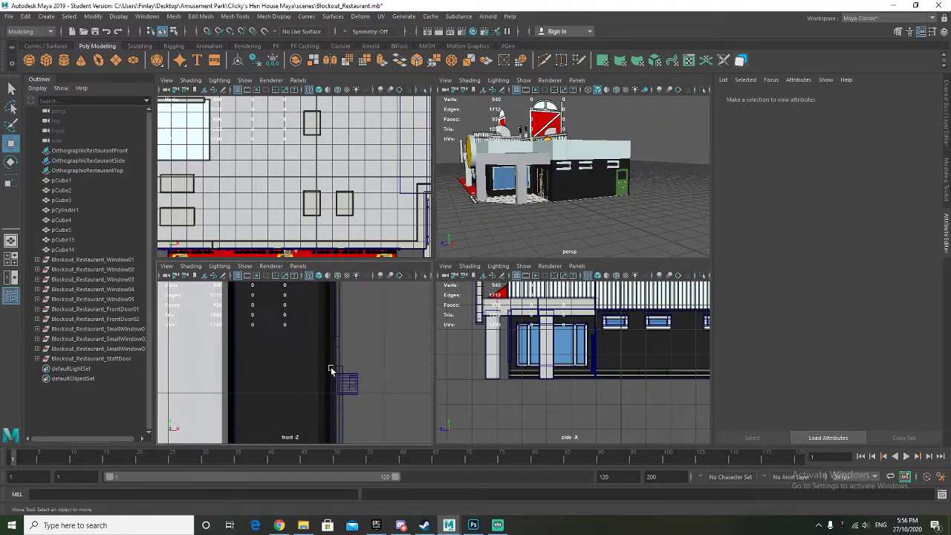
middle_click_drag(538, 385, 490, 372, "alt")
scroll(603, 362, "up", 2)
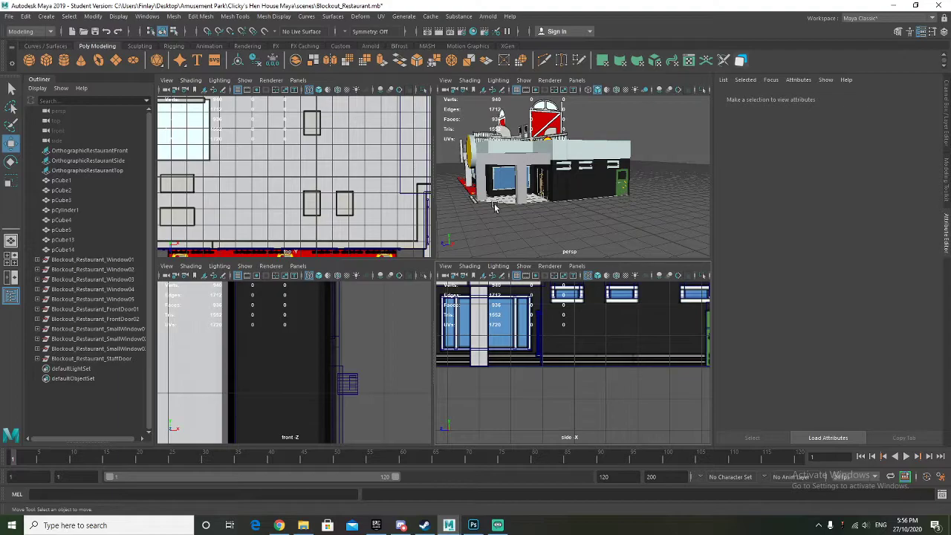
Examine the far front corner of the restaurant and its pillar in the front reference
scroll(268, 383, "down", 4)
middle_click_drag(242, 383, 365, 361, "alt")
scroll(312, 361, "down", 3)
middle_click_drag(189, 363, 397, 360, "alt")
scroll(310, 367, "down", 3)
middle_click_drag(309, 367, 337, 361, "alt")
scroll(283, 367, "down", 2)
mouse_move(279, 368)
middle_mouse_down("alt")
mouse_move(321, 365)
mouse_move(290, 368)
middle_mouse_up("alt")
left_click_drag(533, 210, 611, 183, "alt")
left_click_drag(505, 183, 601, 200, "alt")
scroll(232, 313, "up", 3)
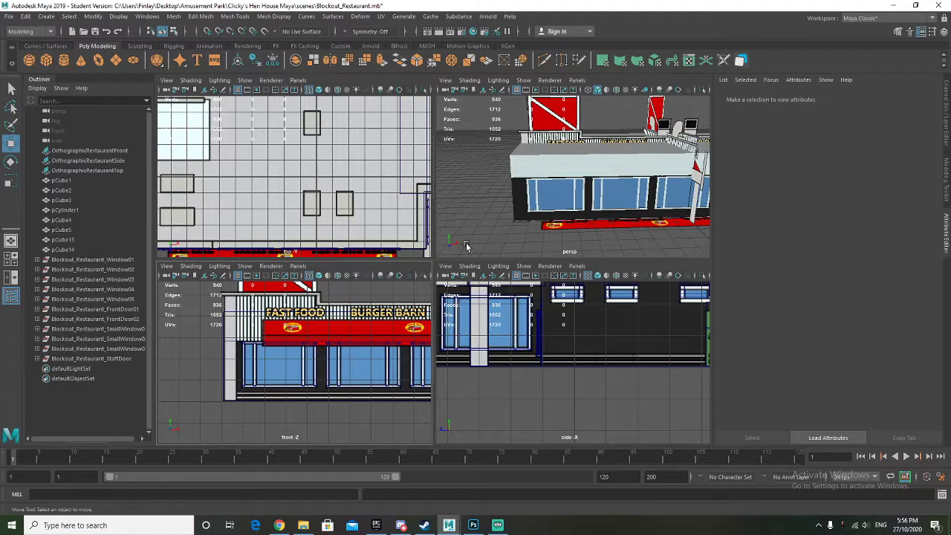
Move the end faces of the dark wall and the upper band together slightly inward along X at the restaurant's far end
left_click_drag(544, 190, 563, 186, "alt")
left_click(541, 161)
left_click(538, 202, "shift")
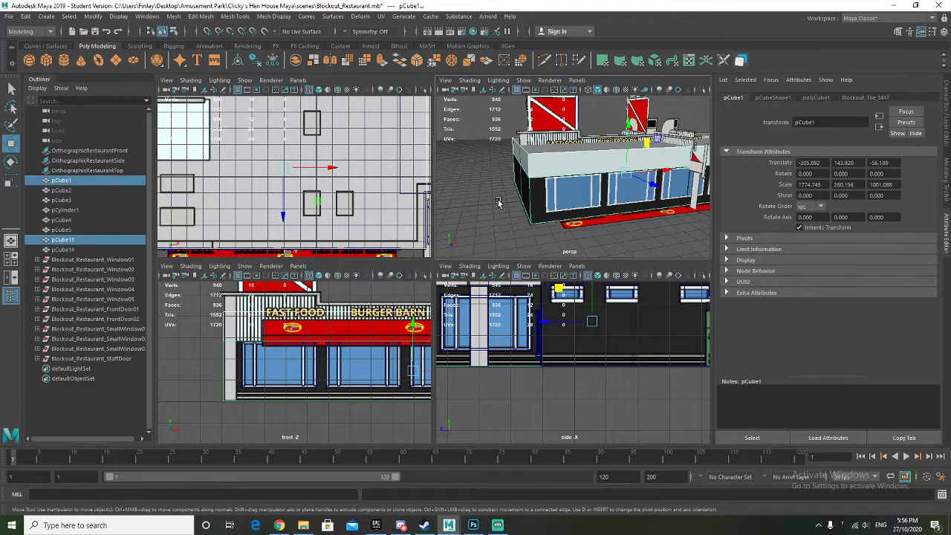
left_click_drag(499, 201, 542, 193, "alt")
right_click_drag(542, 194, 543, 217)
right_click_drag(543, 157, 543, 181)
left_click(543, 162)
left_click(542, 205, "shift")
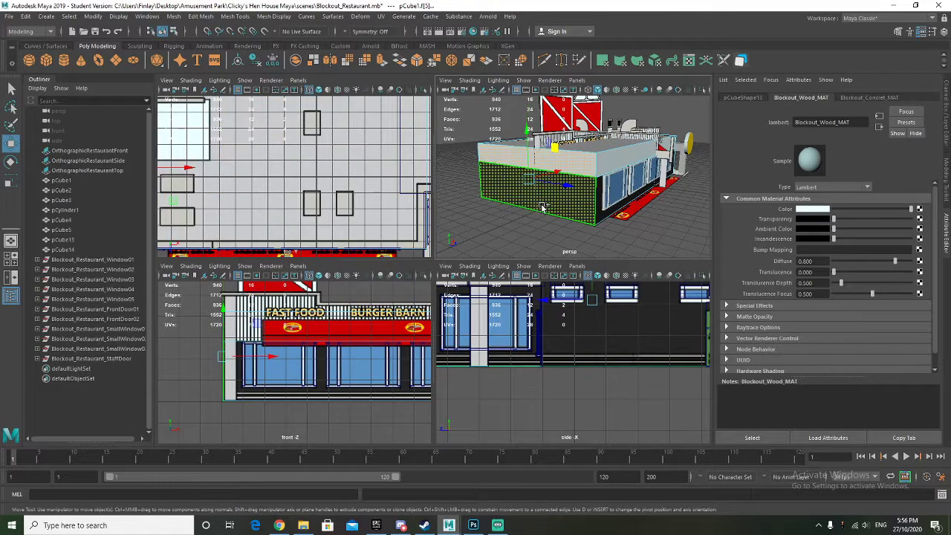
left_click_drag(269, 359, 272, 360)
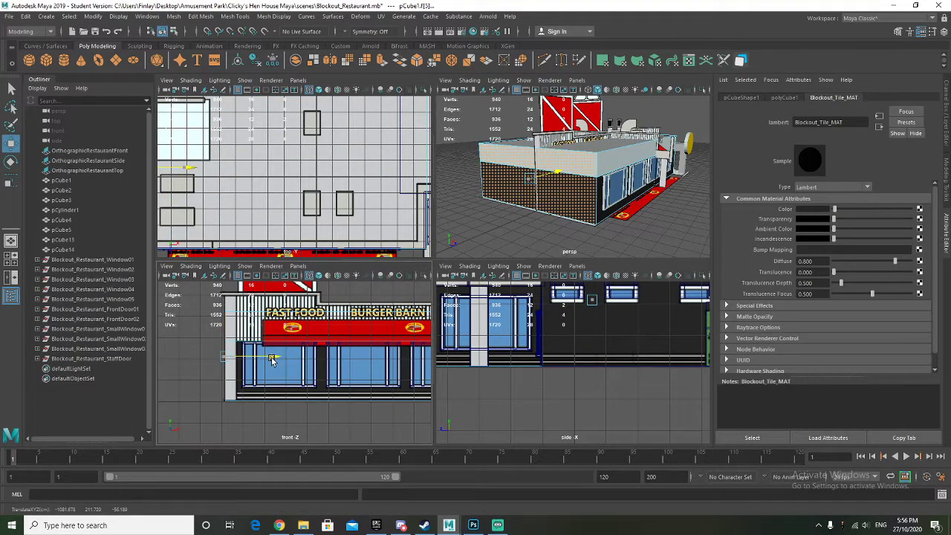
left_click(604, 231)
right_click_drag(556, 171, 592, 157)
left_click_drag(559, 226, 508, 237, "alt")
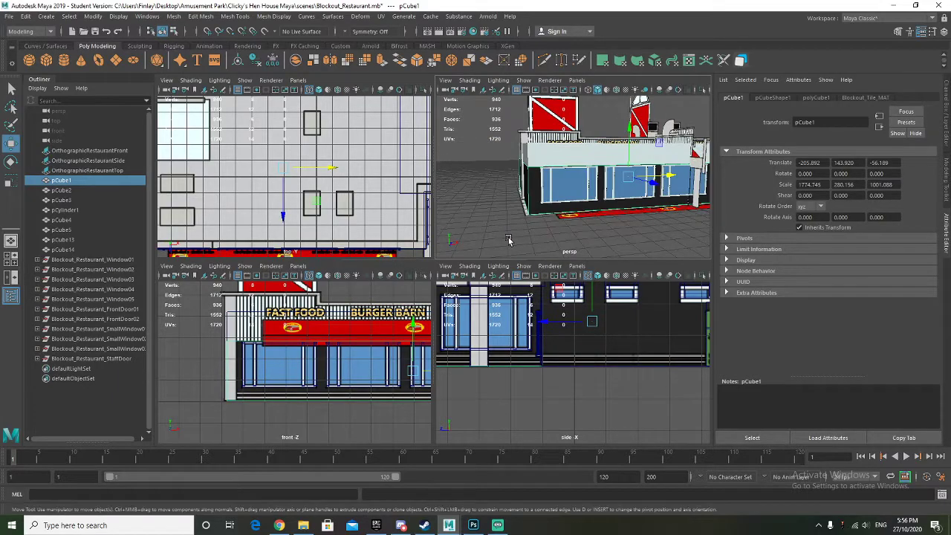
left_click(508, 237)
Create a polygon cube, place it on the corner pillar in the front reference, and scale it to about 62 wide
right_click_drag(505, 336, 566, 350, "shift")
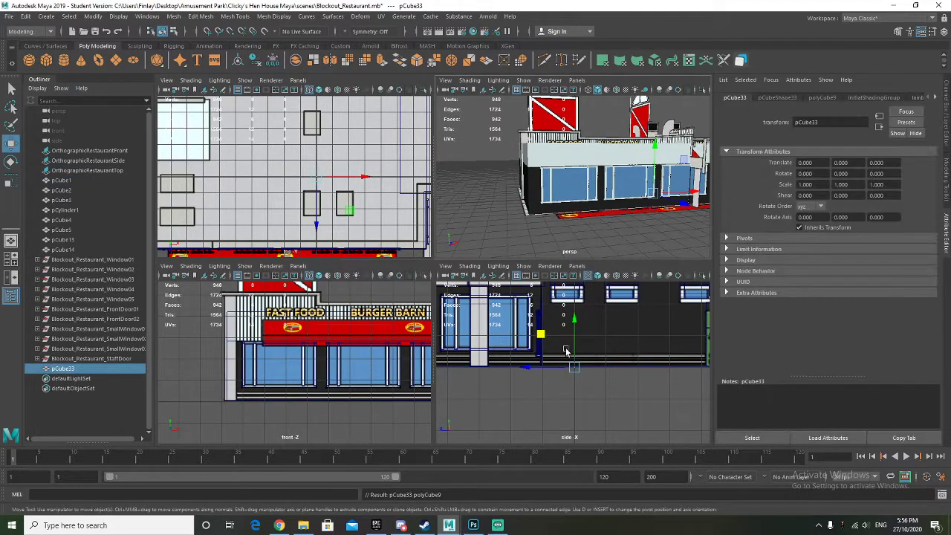
scroll(422, 379, "down", 3)
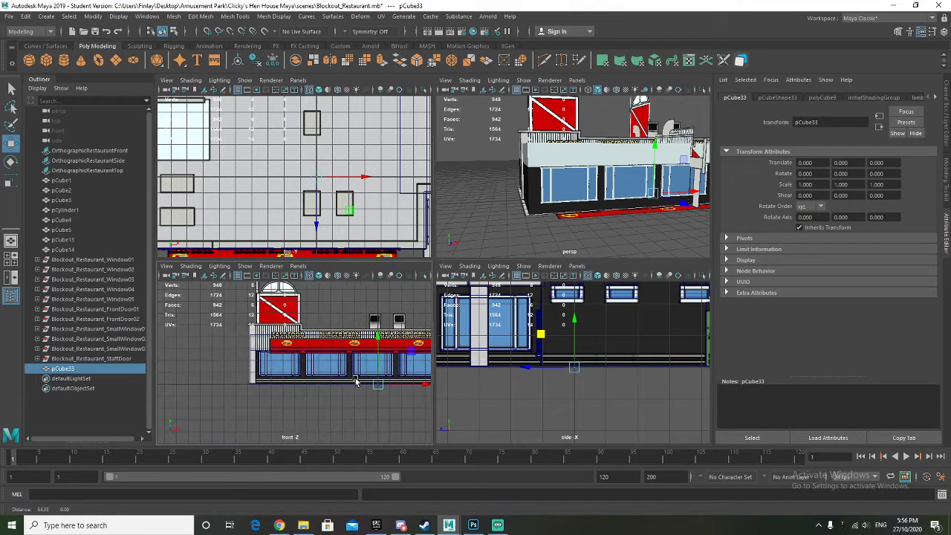
left_click_drag(416, 386, 288, 382)
scroll(276, 382, "up", 5)
middle_click_drag(270, 382, 321, 372, "alt")
left_click_drag(236, 397, 229, 379)
key("r")
scroll(230, 379, "up", 3)
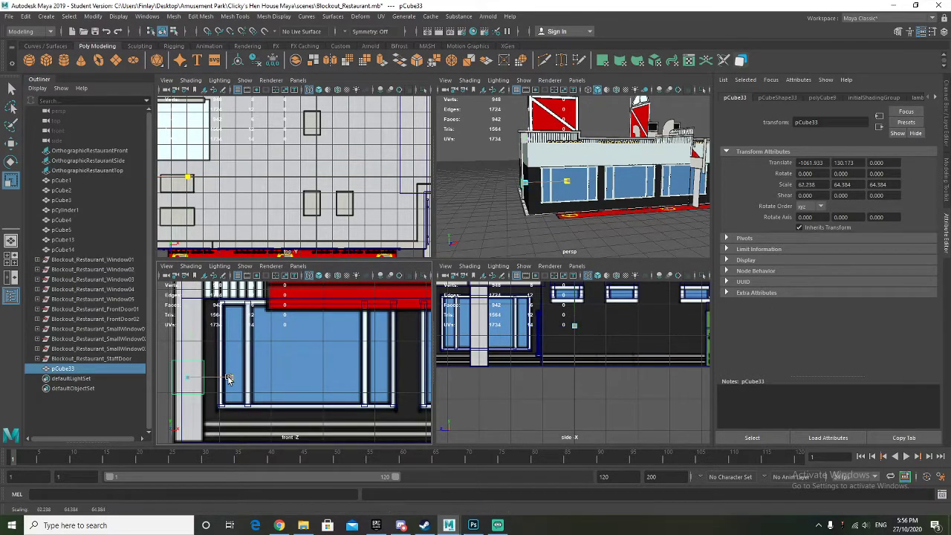
Stretch the pillar cube to about 490 high and raise it to about Y 250 to match the front reference
scroll(245, 372, "down", 3)
middle_click_drag(237, 376, 259, 382, "alt")
left_click_drag(245, 335, 264, 209)
middle_click_drag(263, 301, 268, 341, "alt")
key("w")
left_click_drag(251, 382, 268, 328)
scroll(270, 350, "down", 3)
key("r")
key("w")
key("r")
Move the pillar along Z to about 425 so it sits at the building's front corner
mouse_move(615, 191)
left_mouse_down("alt")
mouse_move(684, 189)
mouse_move(600, 201)
left_mouse_up("alt")
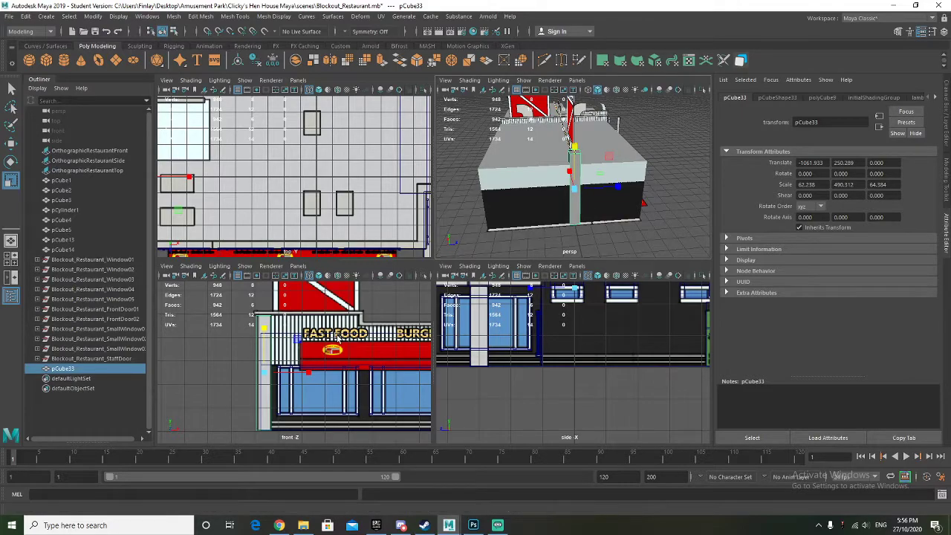
scroll(517, 327, "down", 3)
key("w")
left_click_drag(548, 318, 477, 312)
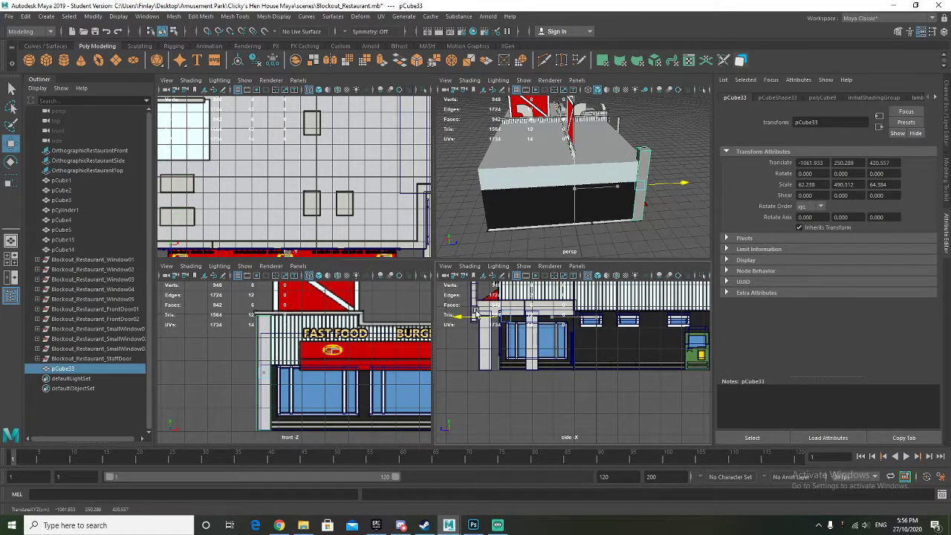
Inspect how the pillar's base meets the front wall, end wall and concrete base strip
left_click_drag(601, 153, 535, 164, "alt")
middle_click_drag(535, 165, 485, 186, "alt")
scroll(485, 186, "up", 5)
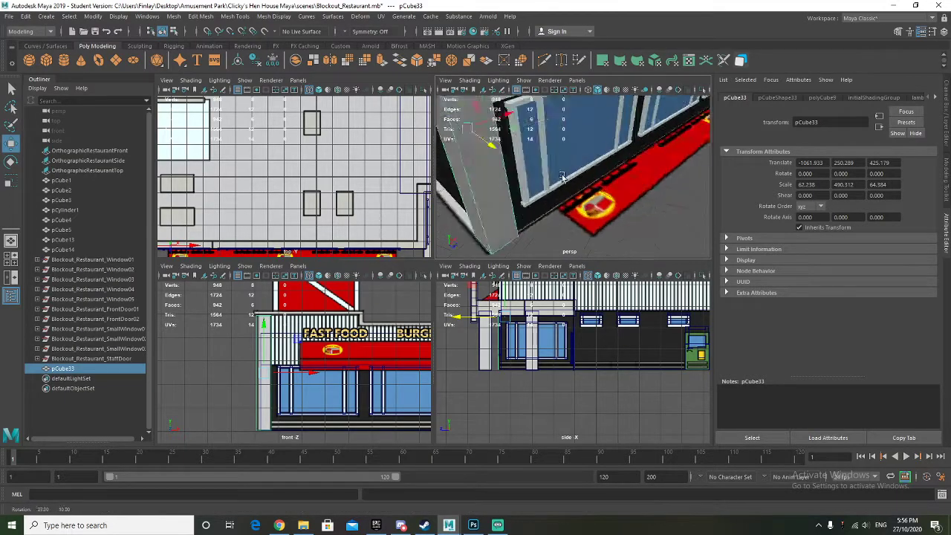
scroll(485, 186, "down", 5)
left_click_drag(620, 153, 637, 129, "alt")
middle_click_drag(637, 130, 599, 168, "alt")
left_click_drag(582, 189, 641, 142, "alt")
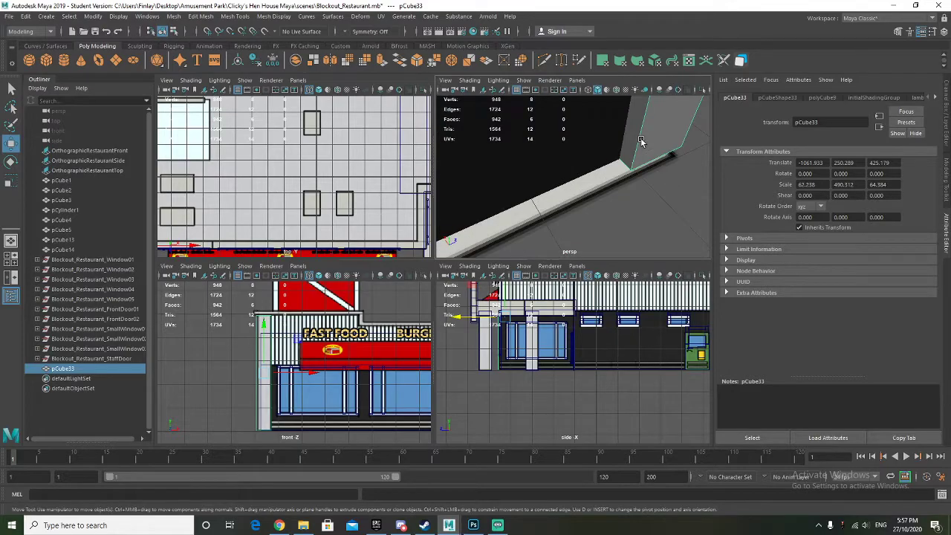
scroll(641, 144, "down", 5)
left_click_drag(631, 173, 601, 159, "alt")
scroll(601, 159, "up", 3)
middle_click_drag(601, 159, 605, 176, "alt")
Assign the existing Blockout_Concret_MAT material to the corner pillar
right_click_drag(643, 152, 642, 175)
left_click(651, 171)
left_click_drag(663, 210, 554, 225, "alt")
right_click(473, 165)
right_click_drag(473, 156, 582, 428)
left_click(598, 243)
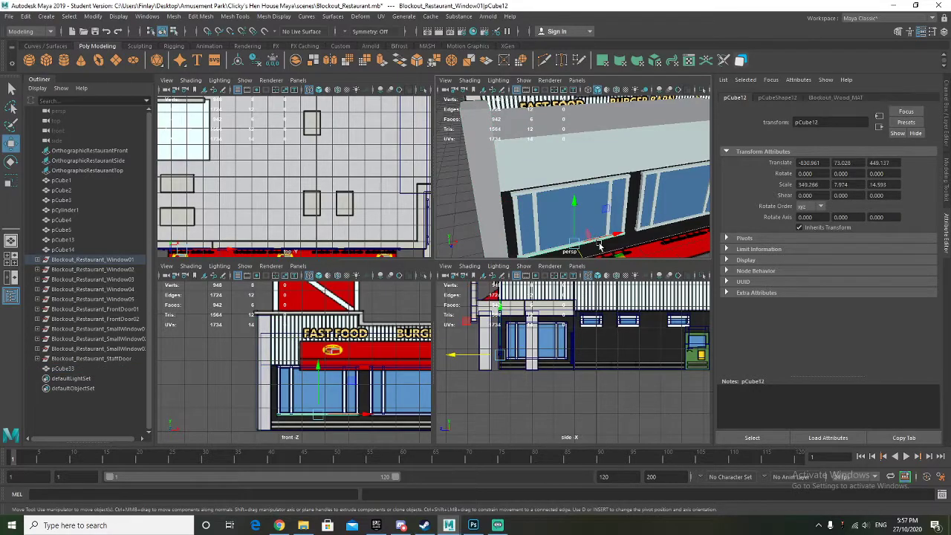
Review the corner pillar against the front wall and windows from a distance
scroll(599, 243, "down", 3)
left_click(638, 251)
left_click_drag(638, 251, 571, 229, "alt")
scroll(571, 229, "down", 5)
scroll(570, 230, "up", 5)
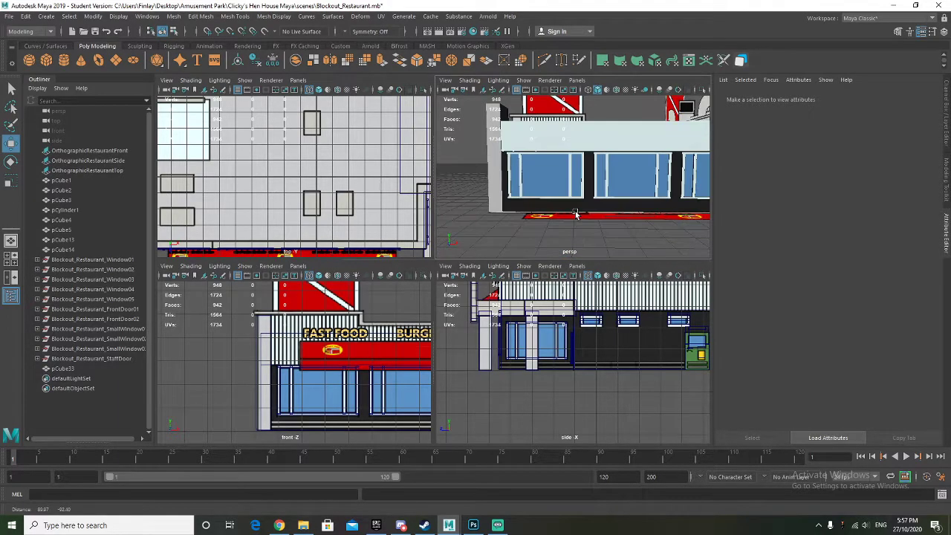
left_click(498, 193)
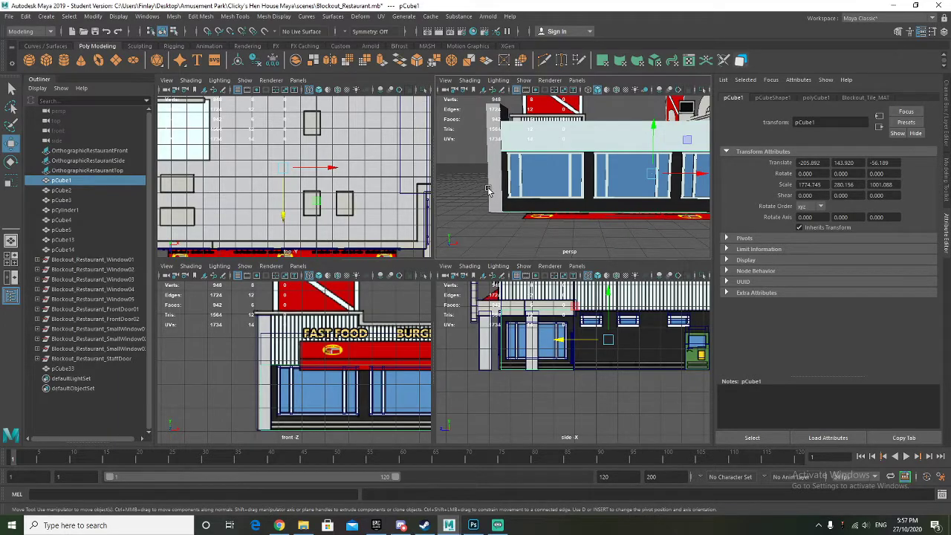
left_click(499, 228)
left_click_drag(517, 227, 507, 239, "alt")
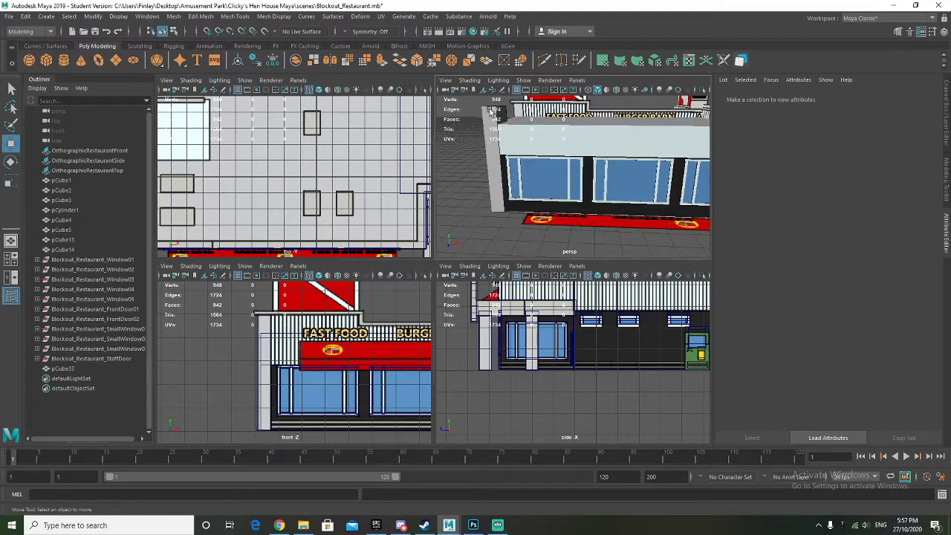
Duplicate the corner pillar and flatten the copy vertically to about 39 high
left_click(497, 112)
key("ctrl+d")
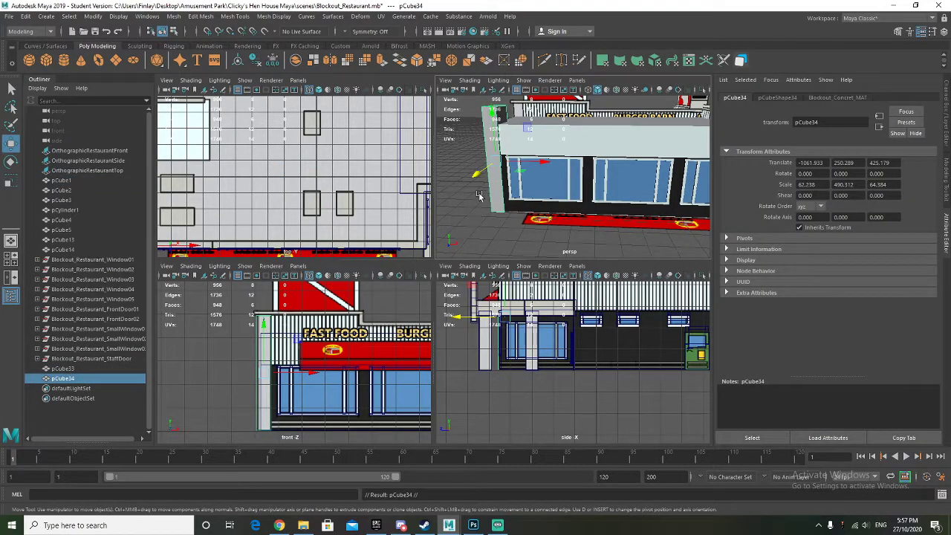
key("e")
key("w")
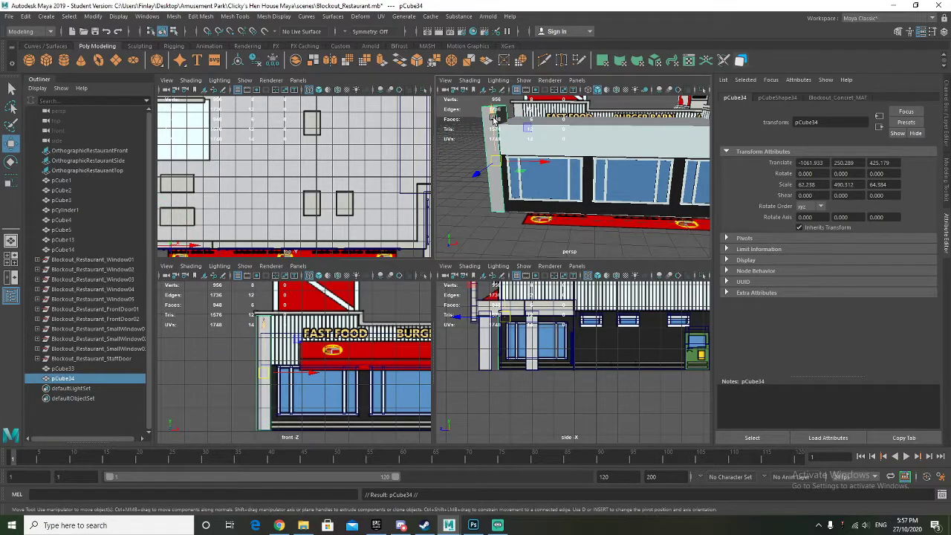
key("r")
left_click_drag(494, 118, 493, 145)
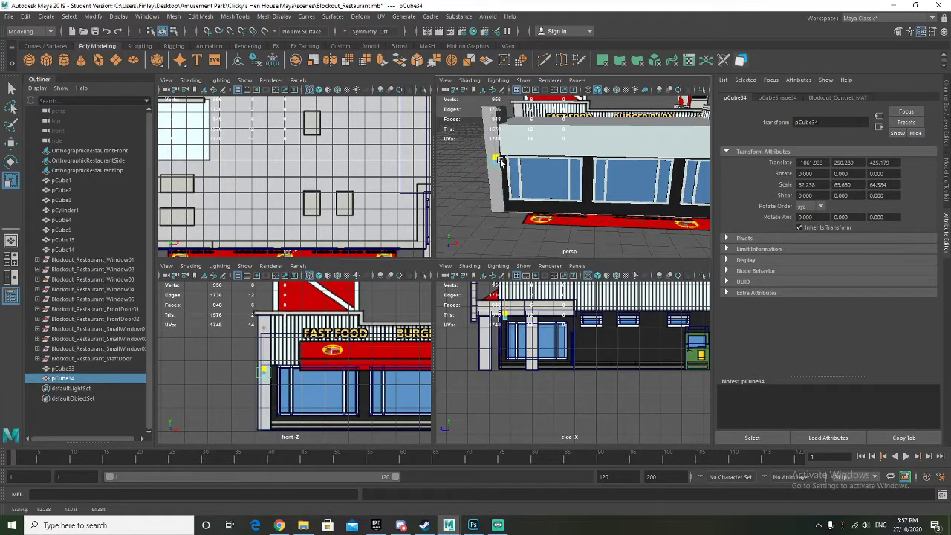
left_click_drag(502, 160, 502, 162)
key("w")
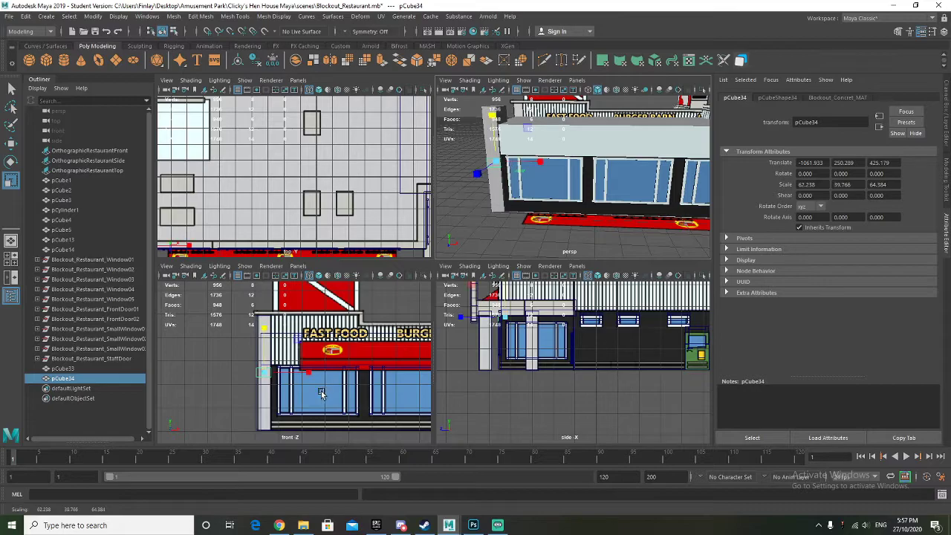
Move block pCube34 down onto the upper base trim line beside the front corner pillar, at about X -993, Y 39, Z 421
scroll(321, 393, "up", 3)
left_click_drag(251, 336, 247, 409)
middle_click_drag(292, 367, 314, 208, "alt")
scroll(280, 308, "up", 2)
middle_click_drag(280, 308, 280, 382, "alt")
left_click_drag(255, 333, 256, 335)
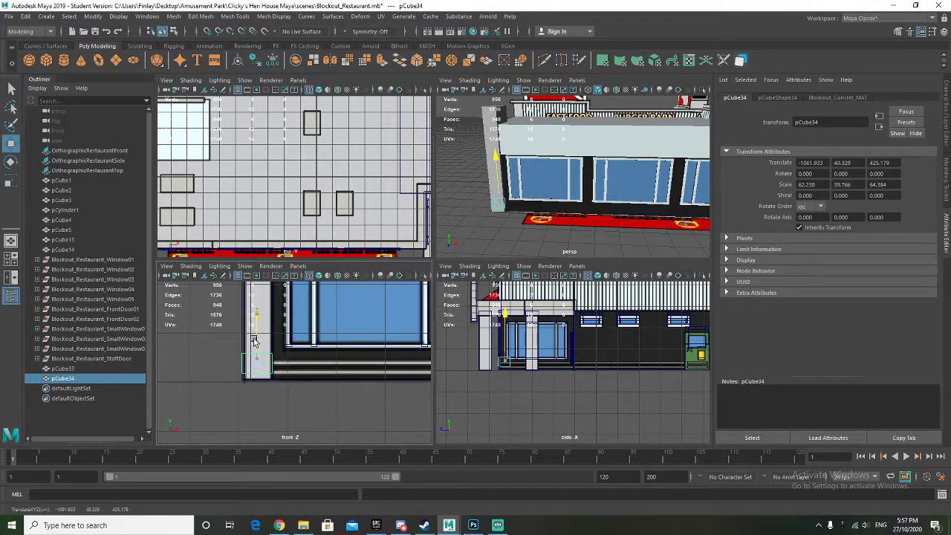
left_click_drag(294, 363, 327, 365)
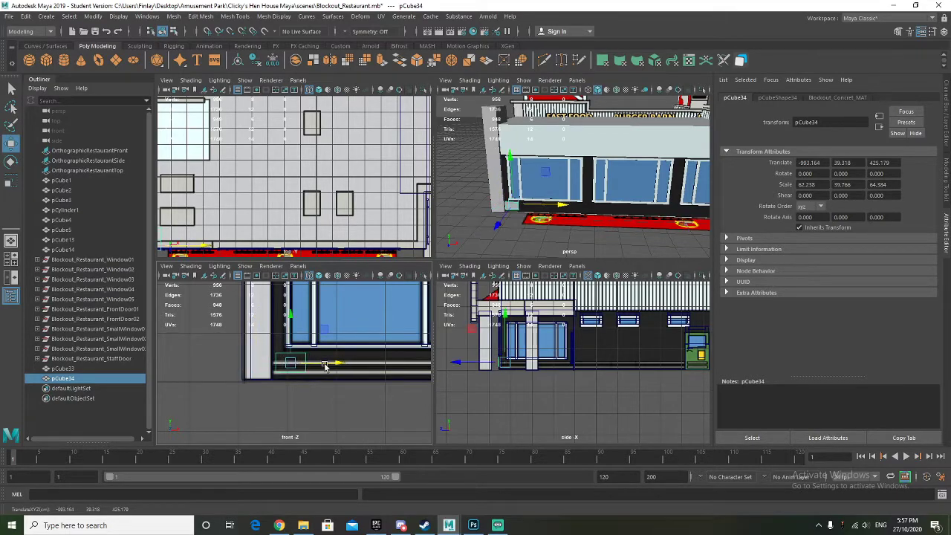
scroll(509, 220, "up", 3)
left_click_drag(509, 220, 460, 223, "alt")
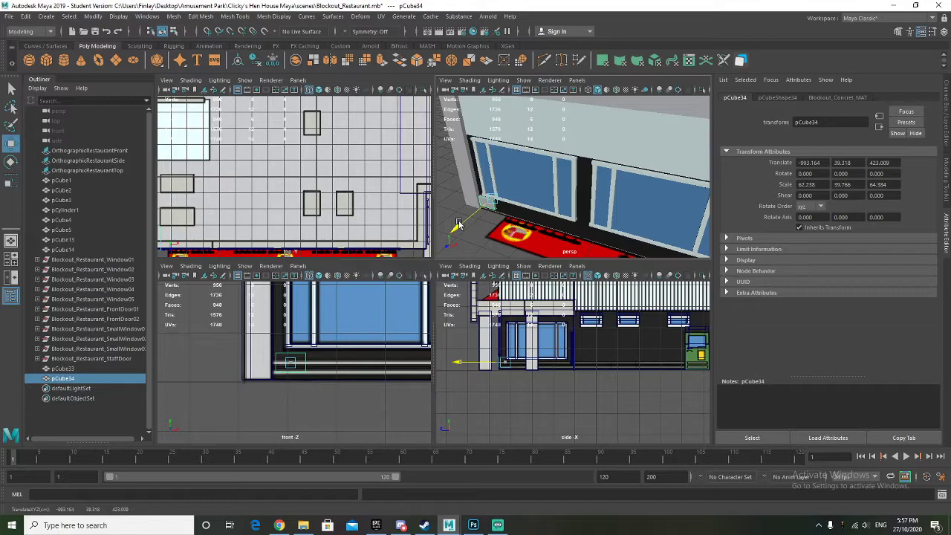
Flatten the block to a Y scale of about 11.5 and assign it the existing Blockout_Metal_MAT material
key("r")
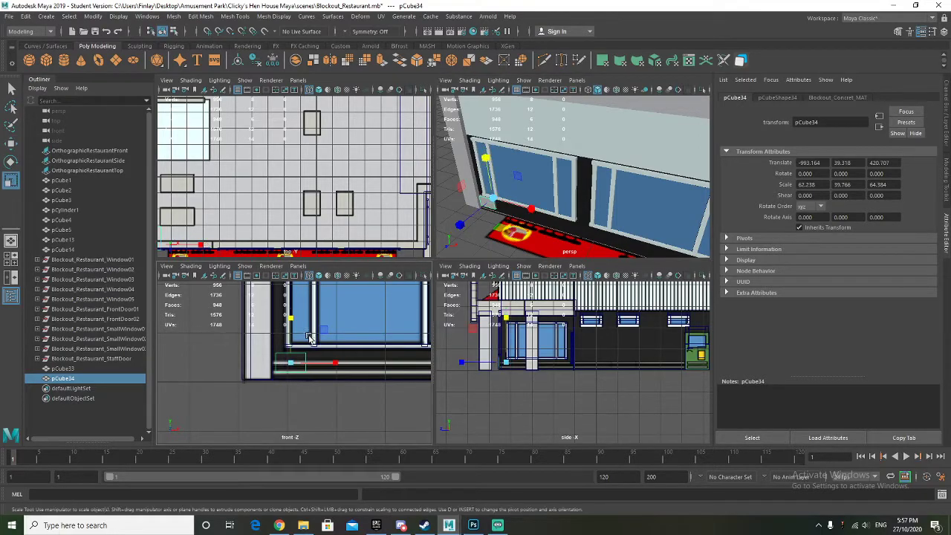
left_click_drag(289, 325, 299, 368)
scroll(490, 225, "up", 3)
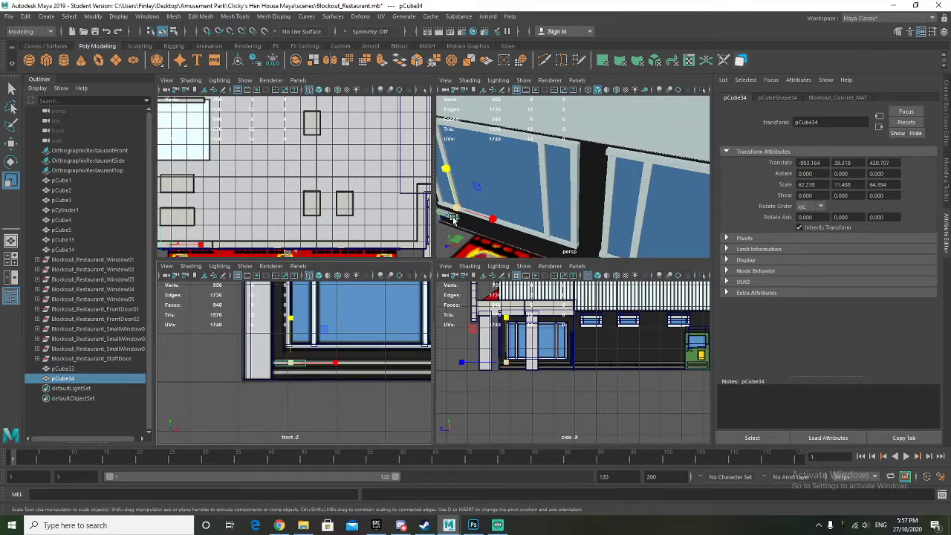
right_click(455, 218)
mouse_move(468, 493)
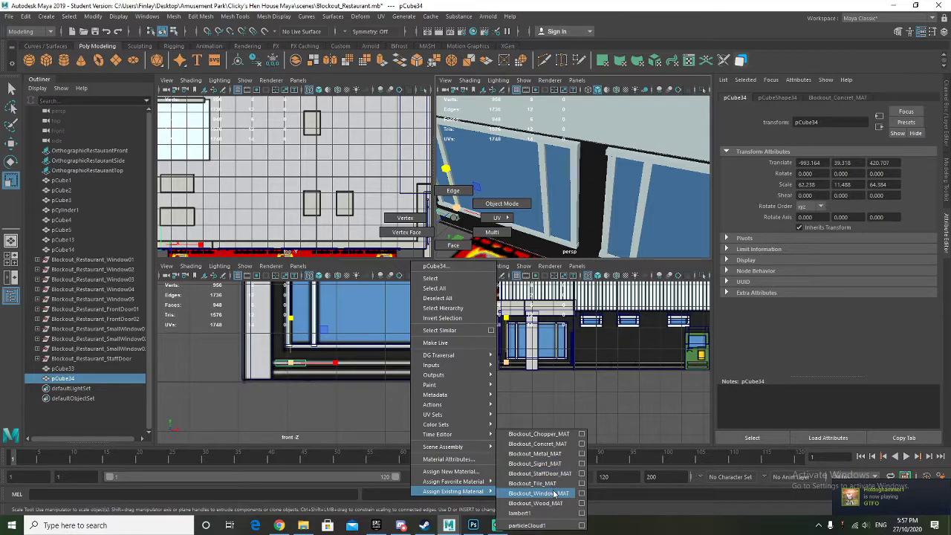
left_click(550, 460)
Widen the flattened strip to an X scale of about 79.5 so it meets the corner pillar
scroll(344, 363, "up", 2)
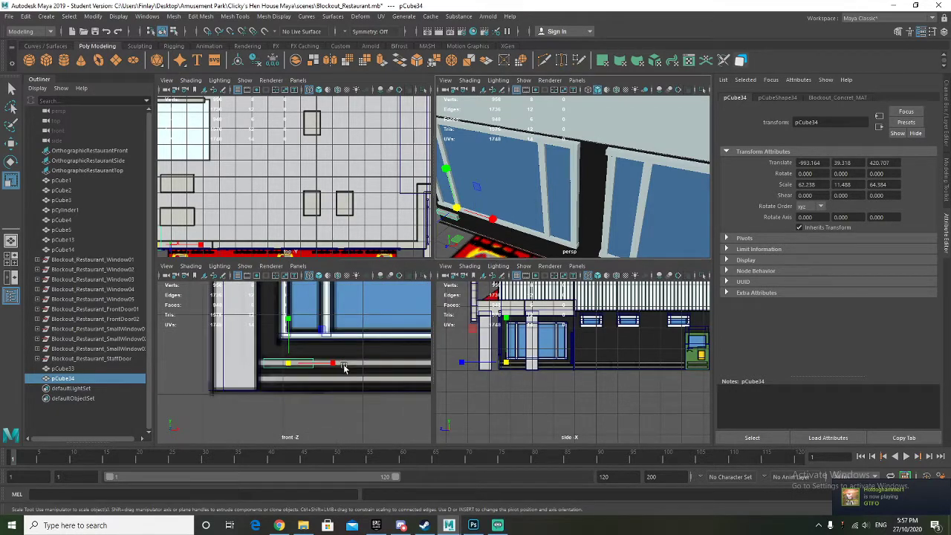
left_click_drag(336, 368, 344, 365)
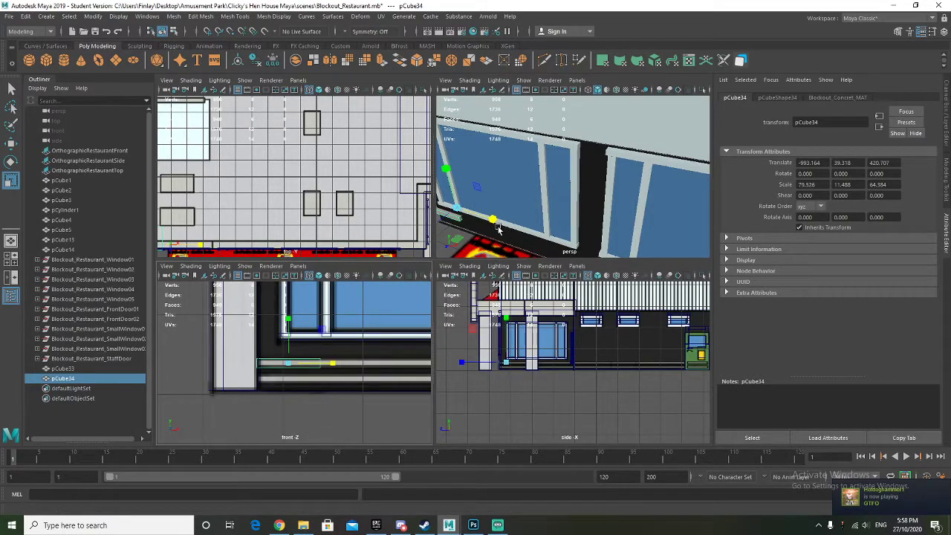
left_click_drag(497, 223, 507, 221, "alt")
middle_click_drag(508, 221, 509, 181, "alt")
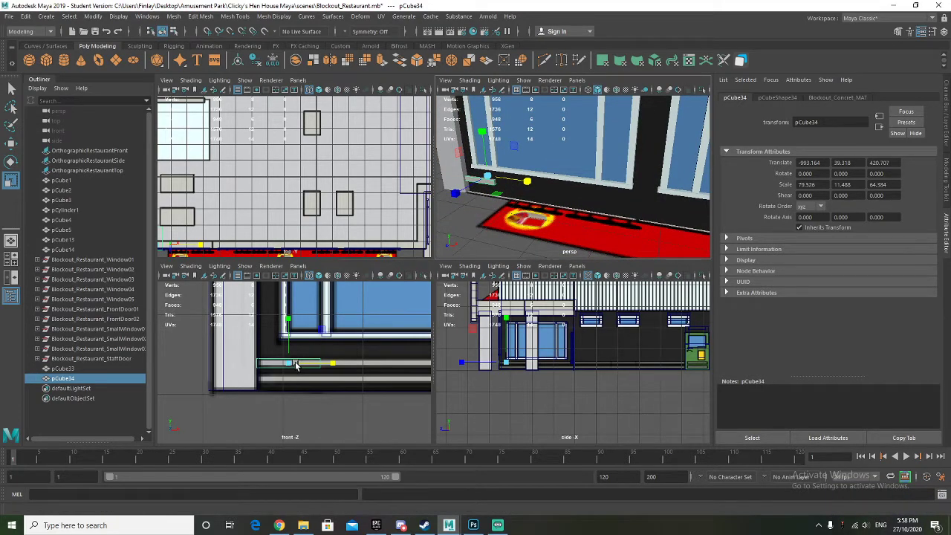
Duplicate the trim strip and lower the copy onto the lower trim line at about Y 20
key("ctrl+d")
key("w")
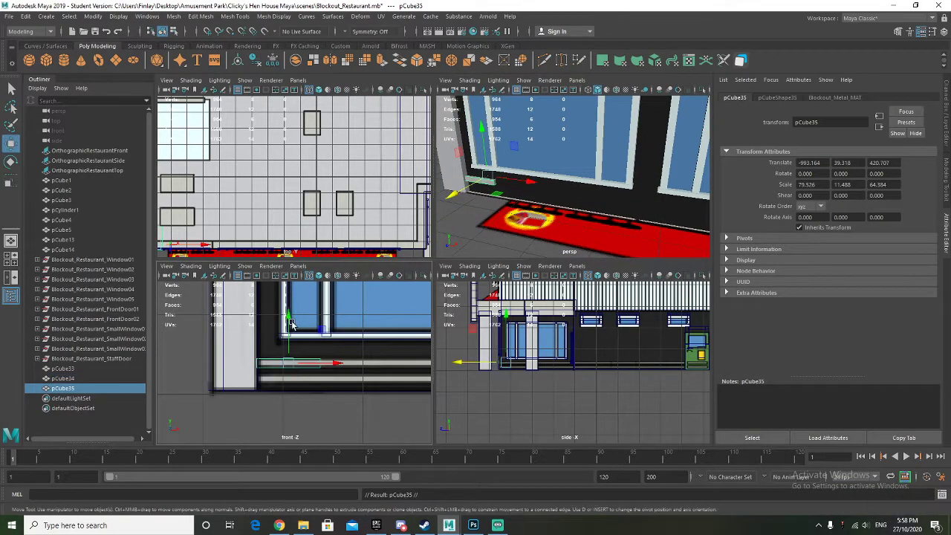
left_click_drag(290, 321, 289, 338)
Extend the end faces of both trim strips, pCube34 and pCube35, along the front wall to its far corner by the entrance
left_click(74, 378, "ctrl")
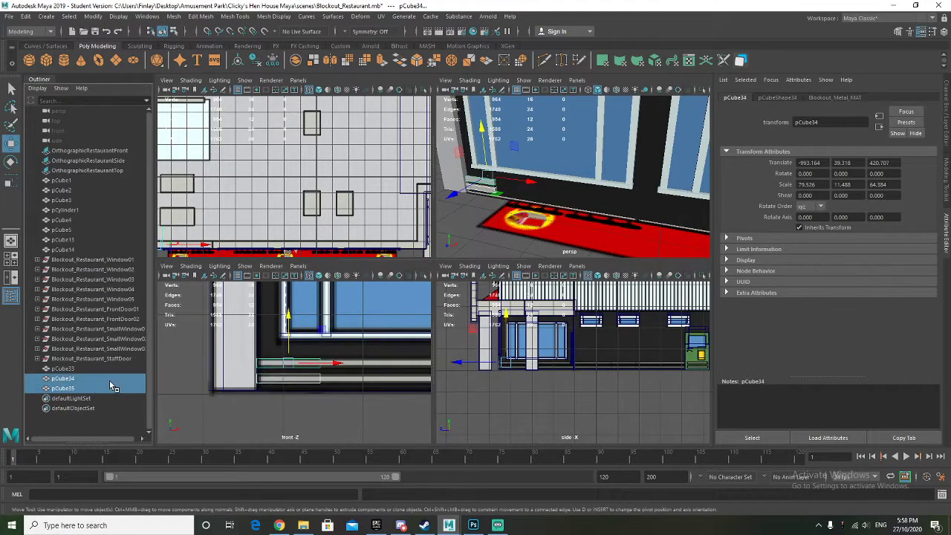
right_click_drag(476, 181, 482, 211)
left_click(477, 197)
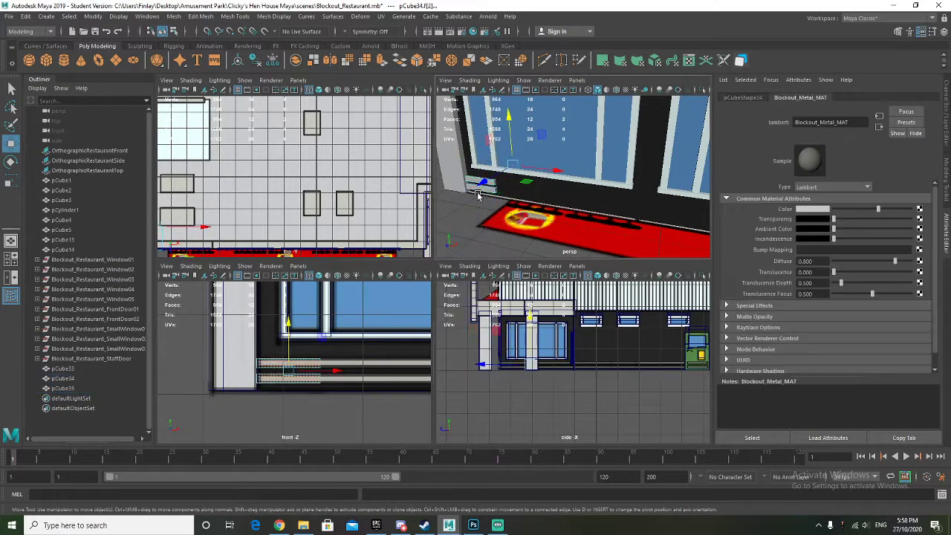
left_click(494, 216)
right_click_drag(480, 179, 480, 181)
left_click(499, 200)
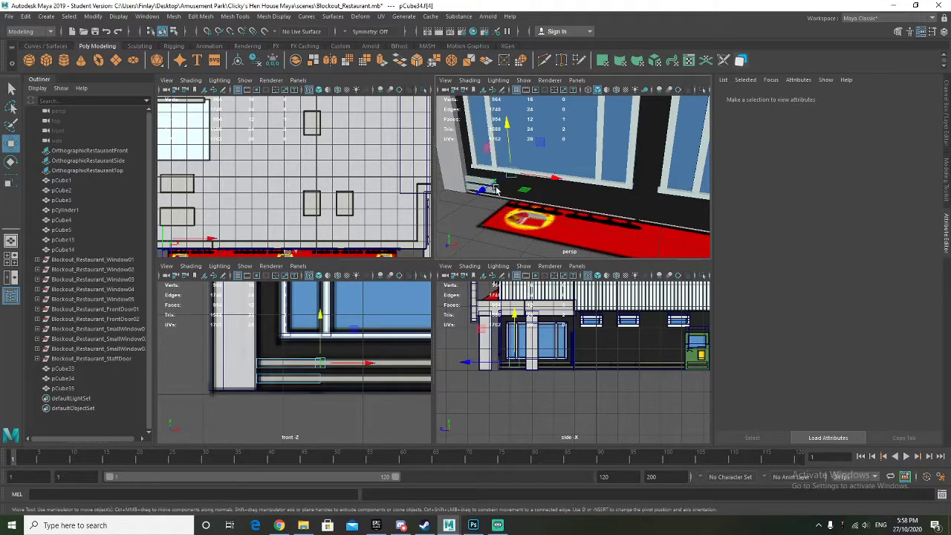
scroll(512, 208, "down", 8)
middle_click_drag(639, 203, 573, 203, "alt")
left_click_drag(540, 176, 622, 189)
scroll(607, 212, "up", 4)
scroll(585, 357, "up", 4)
scroll(396, 376, "down", 6)
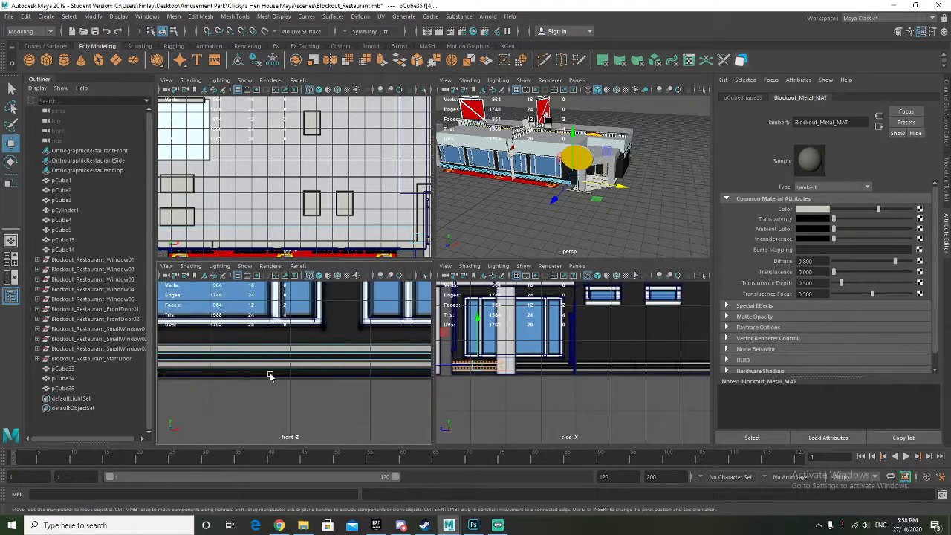
scroll(602, 194, "up", 6)
left_click_drag(602, 195, 633, 202)
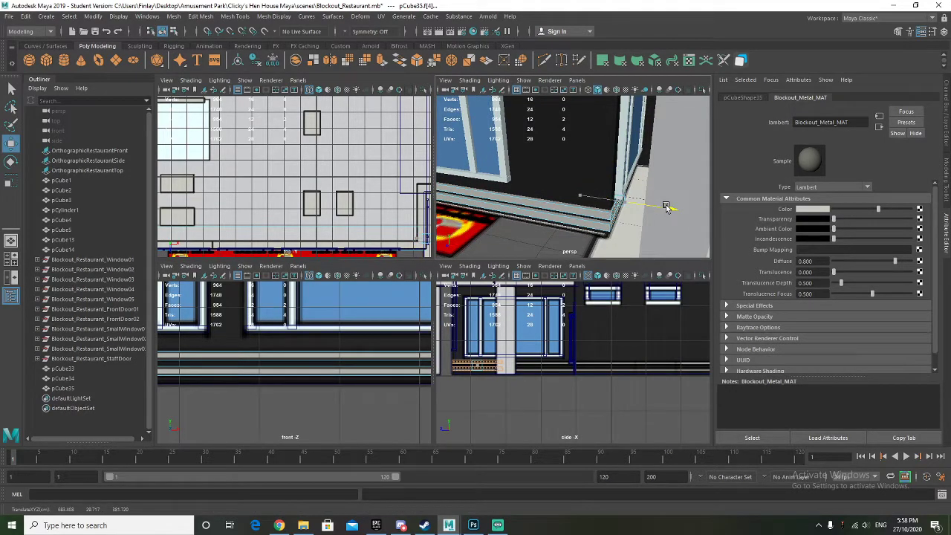
Pull the back faces of both trim strips rearward along the wall beside the covered entrance
left_click_drag(667, 208, 573, 217, "alt")
right_click_drag(573, 216, 590, 221, "alt")
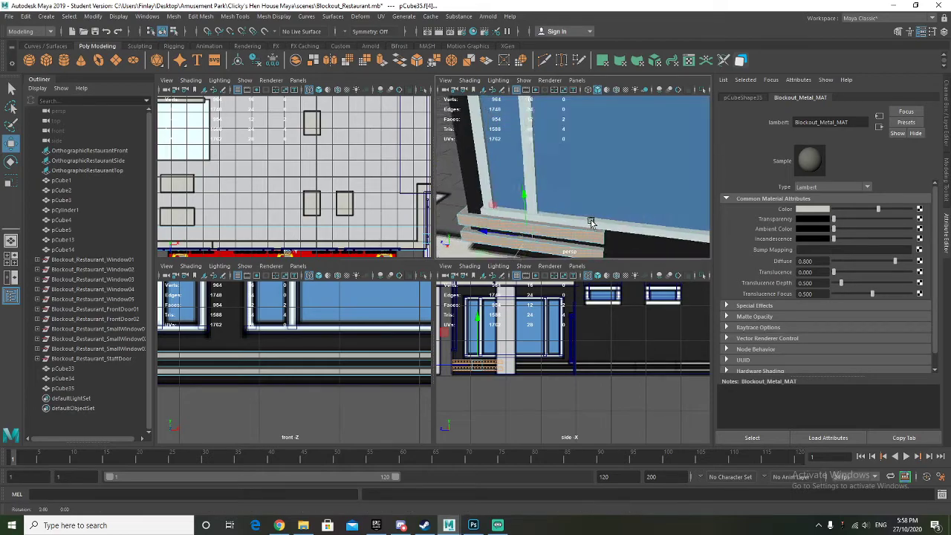
left_click_drag(590, 221, 584, 238, "alt")
left_click(578, 229)
left_click(581, 246, "shift")
scroll(592, 235, "down", 5)
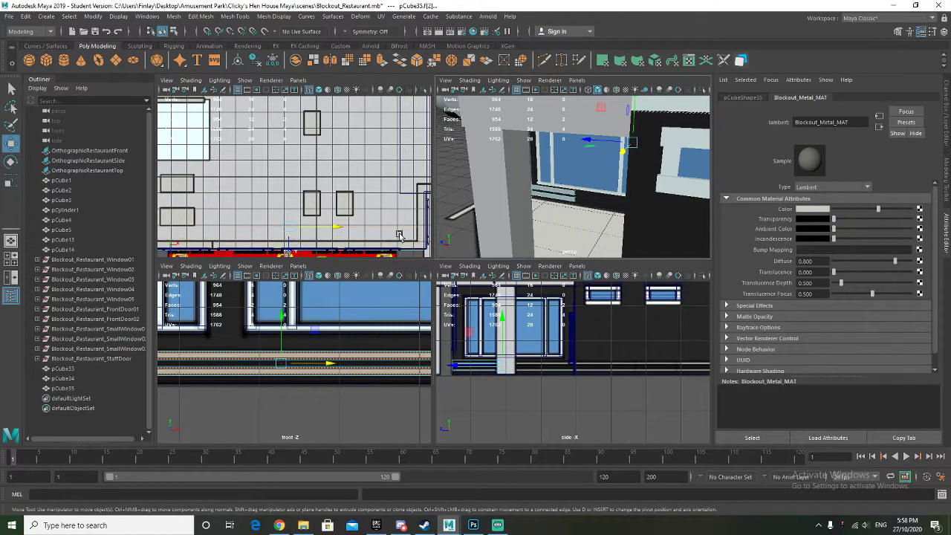
scroll(309, 322, "down", 4)
left_click_drag(587, 141, 654, 144)
left_click_drag(564, 177, 624, 144, "alt")
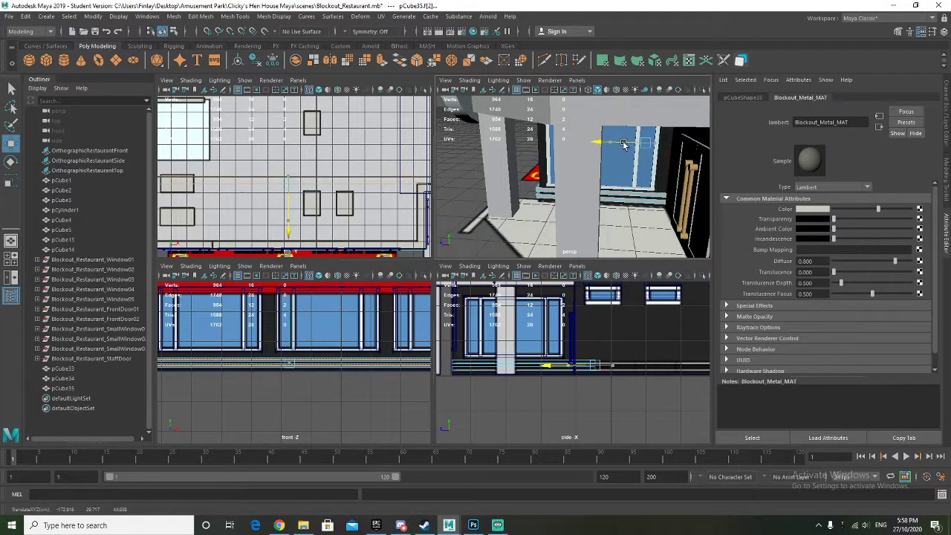
scroll(314, 386, "down", 5)
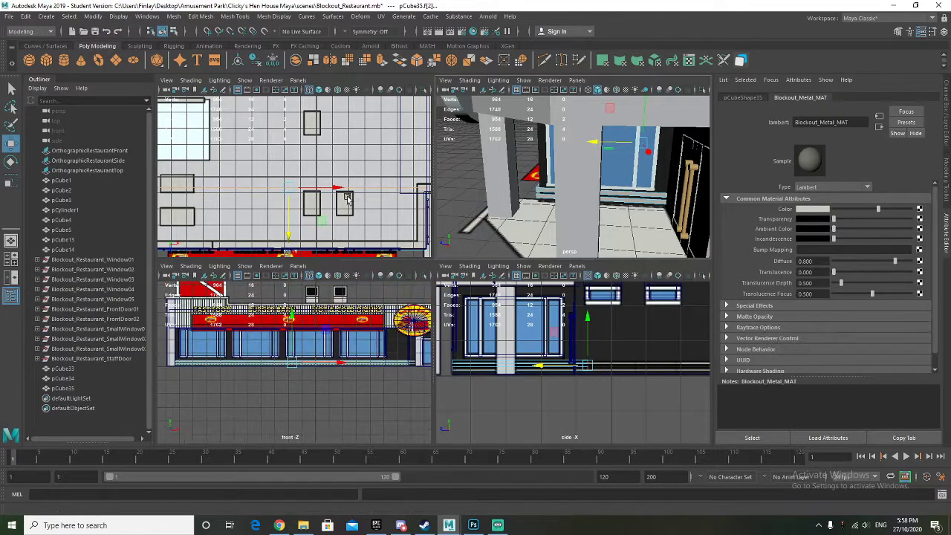
Fine-tune the back faces of both trim strips so they line up with the recessed entrance wall
scroll(490, 178, "down", 5)
left_click_drag(469, 182, 498, 196, "alt")
scroll(518, 194, "up", 5)
scroll(526, 198, "down", 8)
scroll(498, 196, "up", 5)
left_click_drag(558, 194, 453, 194, "alt")
left_click_drag(668, 191, 446, 180, "alt")
scroll(446, 181, "up", 5)
left_click_drag(642, 174, 468, 195, "alt")
left_click_drag(594, 182, 616, 215, "alt")
scroll(614, 223, "down", 4)
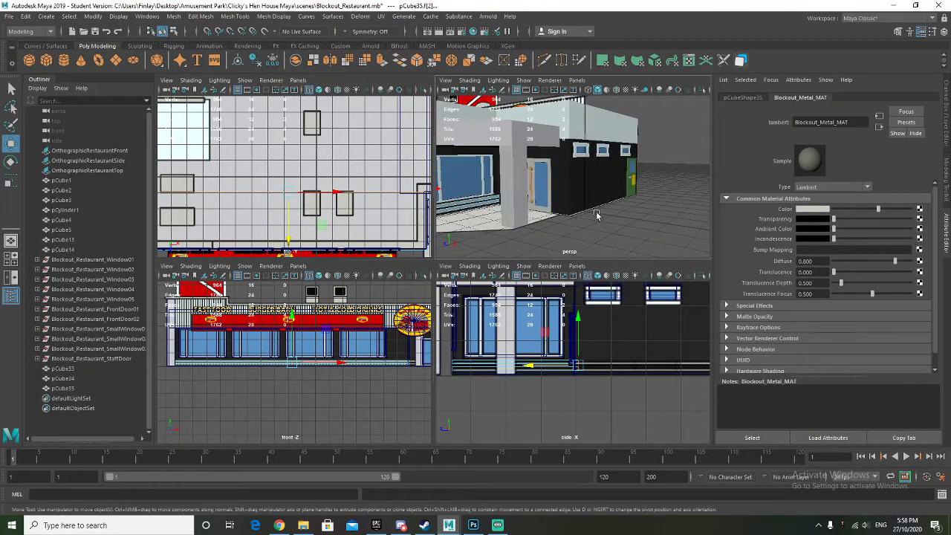
Center the pivots of the two long trim strips, pCube34 and pCube35
left_click(62, 369)
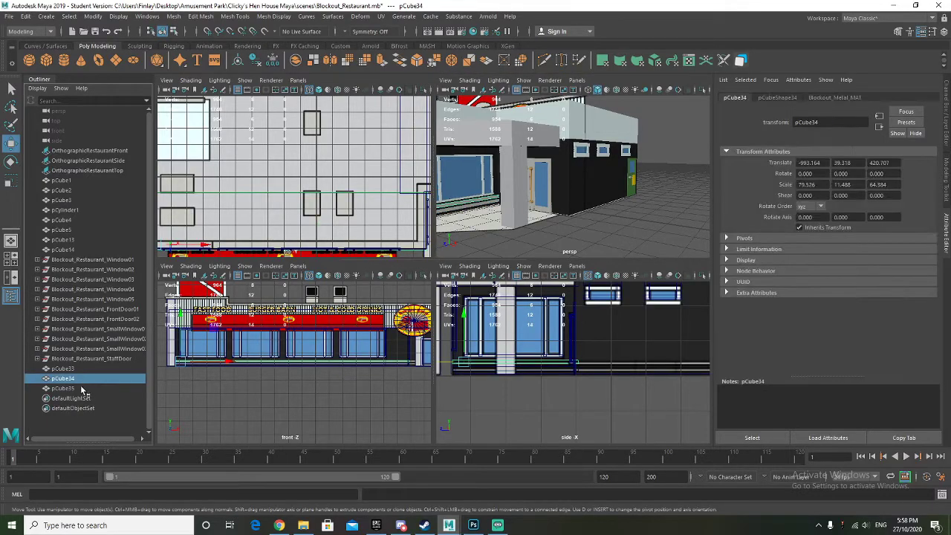
left_click(74, 387)
left_click(71, 378, "shift")
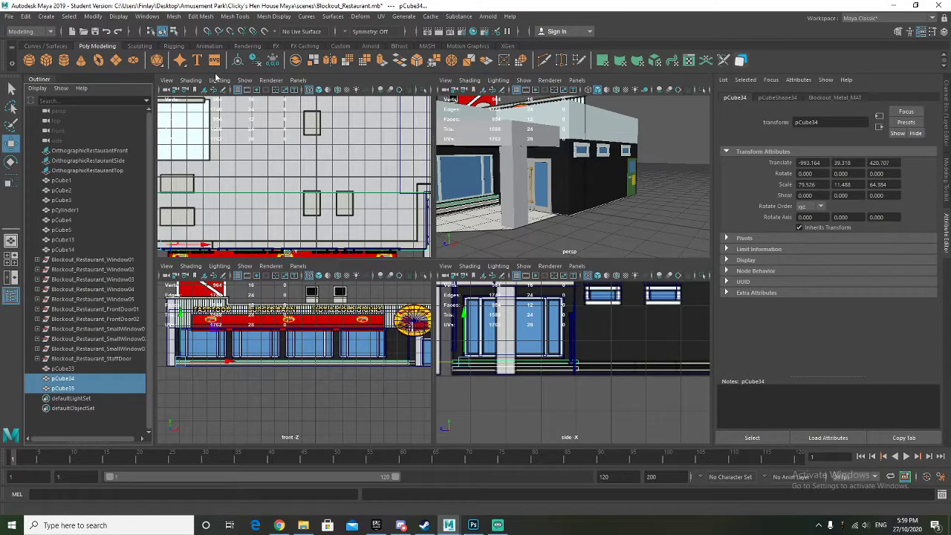
left_click(63, 379)
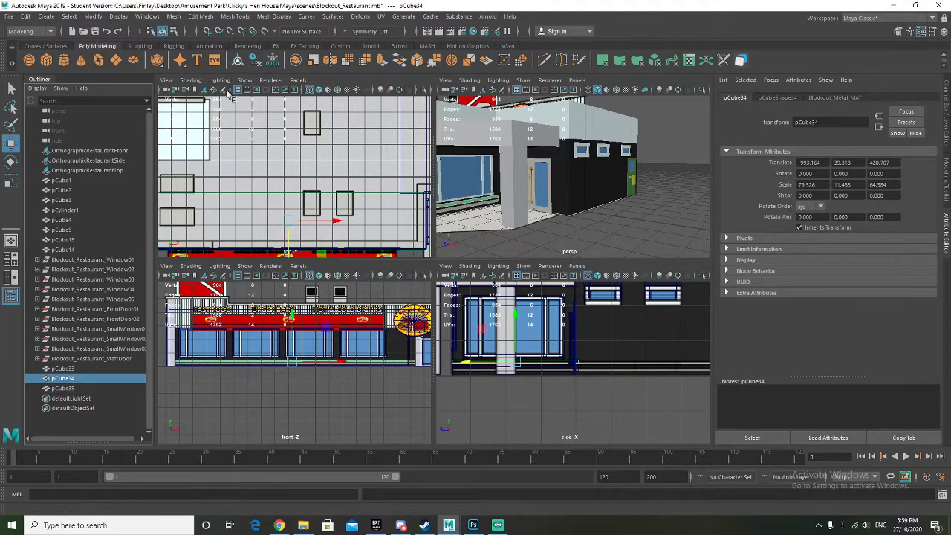
left_click(57, 389)
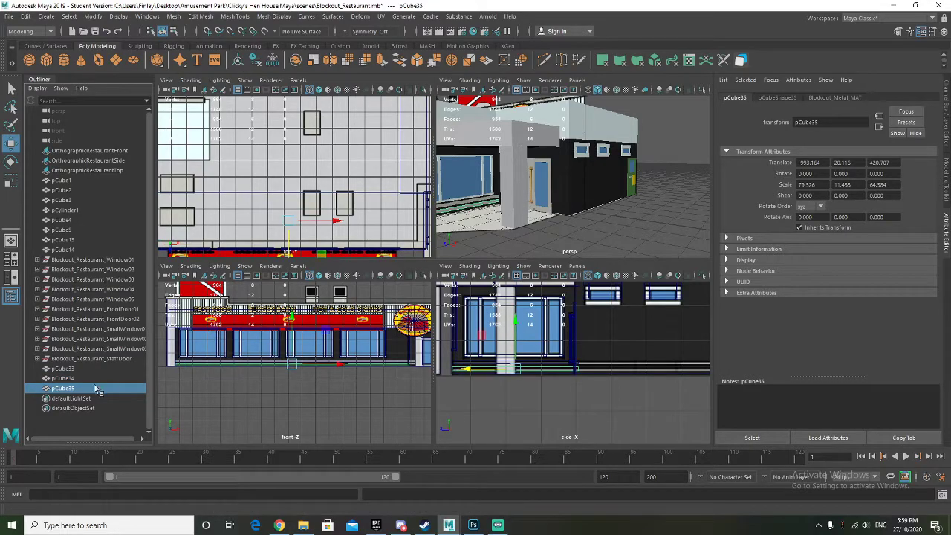
Duplicate both trim strips, move the copies to about X 56 at the entrance, and shorten them to an X scale of about 21.2
left_click(72, 379, "shift")
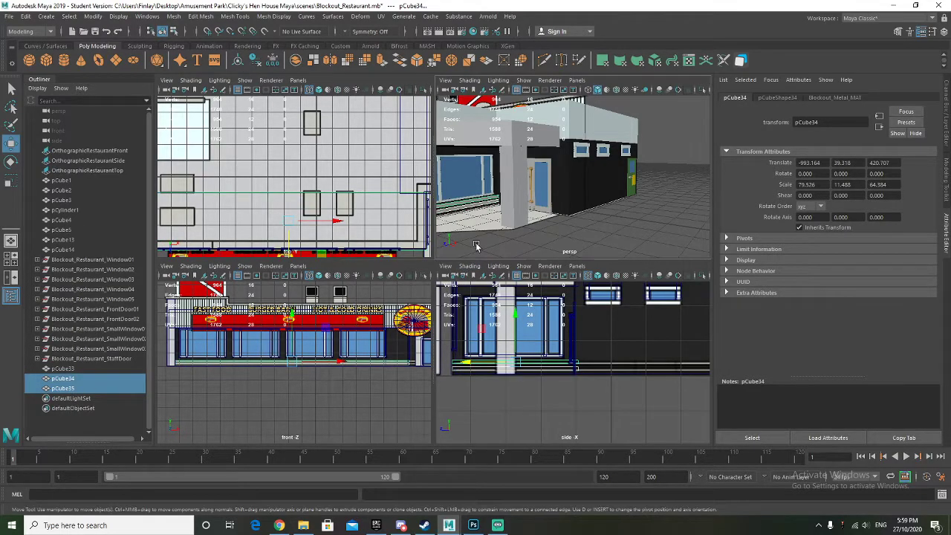
key("ctrl+d")
left_click_drag(337, 363, 437, 365)
left_click_drag(513, 214, 476, 214, "alt")
key("r")
key("w")
scroll(584, 222, "up", 5)
scroll(584, 221, "down", 5)
middle_click_drag(475, 214, 527, 204, "alt")
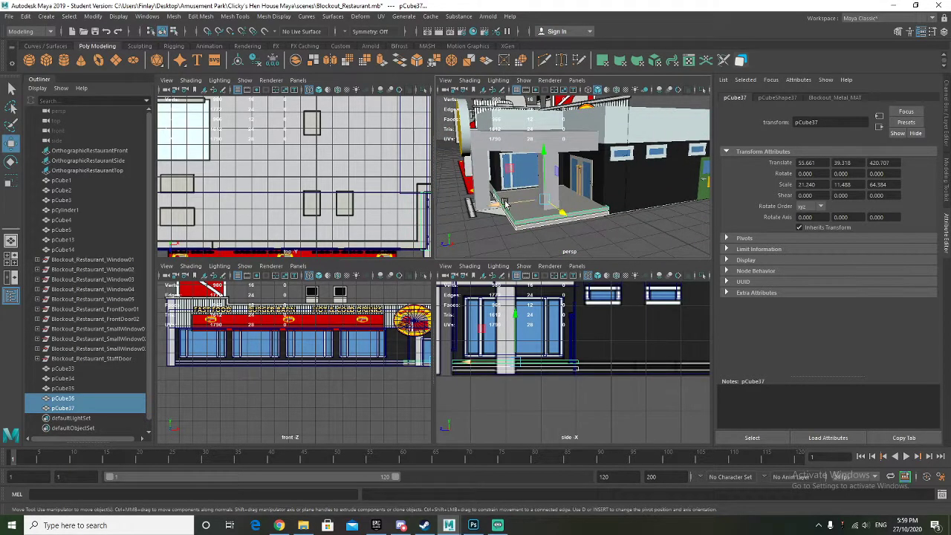
Move the two copied strips back against the recessed entrance wall, to about Z 80
left_click_drag(504, 202, 589, 195)
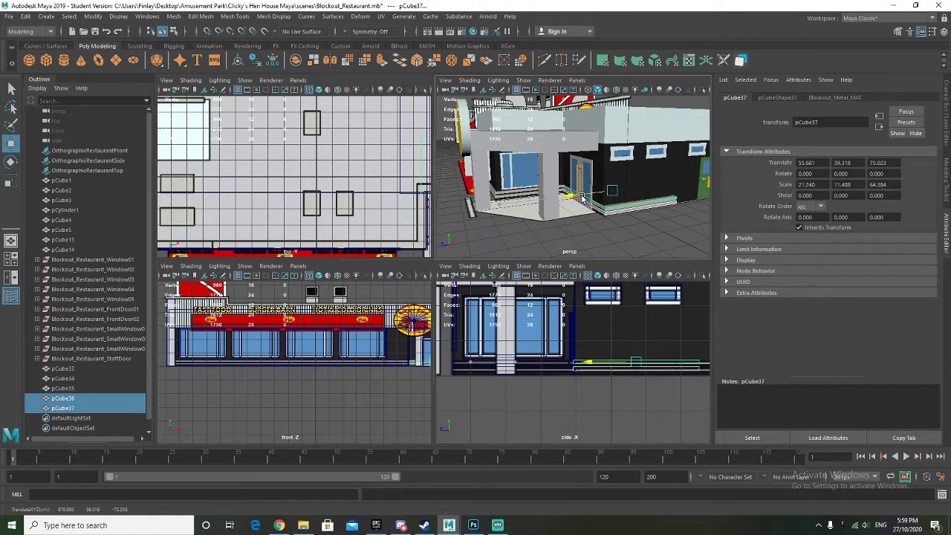
scroll(582, 197, "up", 5)
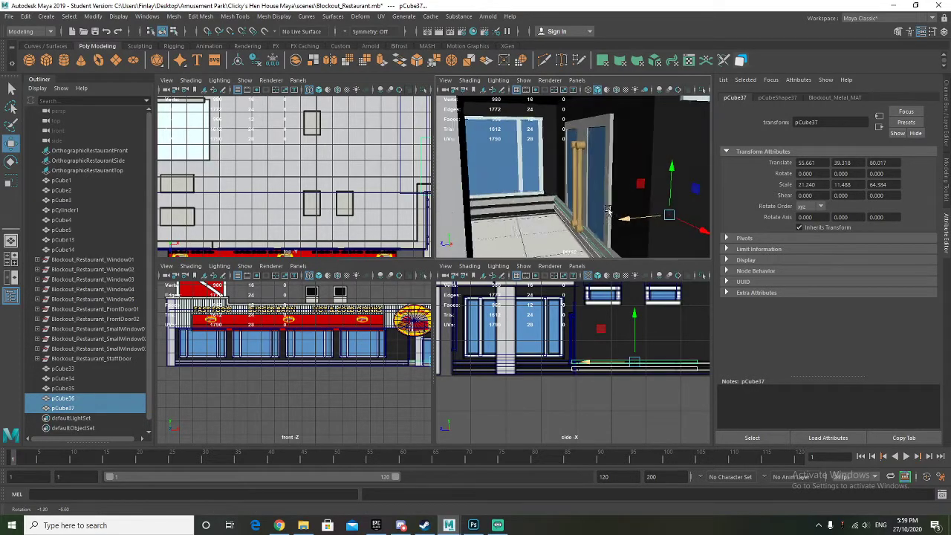
left_click_drag(632, 222, 632, 221)
Fit the copied strips between the wall corner and the entrance door, with an X scale of about 3.6 and X about -99
mouse_move(566, 220)
left_mouse_down("alt")
mouse_move(645, 214)
mouse_move(627, 196)
mouse_move(604, 197)
mouse_move(619, 209)
mouse_move(588, 216)
mouse_move(614, 196)
mouse_move(609, 184)
mouse_move(564, 223)
mouse_move(567, 249)
mouse_move(549, 231)
left_mouse_up("alt")
key("r")
key("w")
key("r")
key("w")
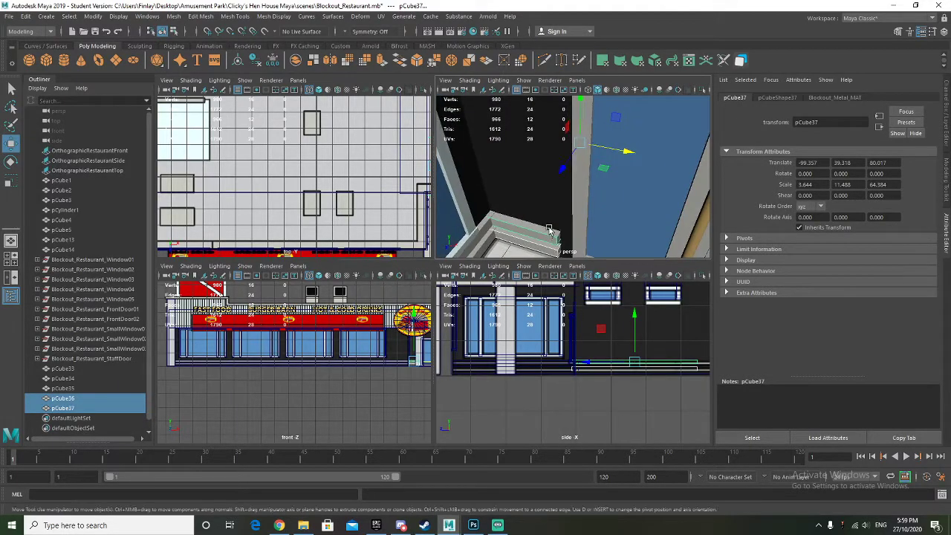
middle_click_drag(549, 230, 570, 178, "alt")
left_click_drag(571, 179, 573, 186, "alt")
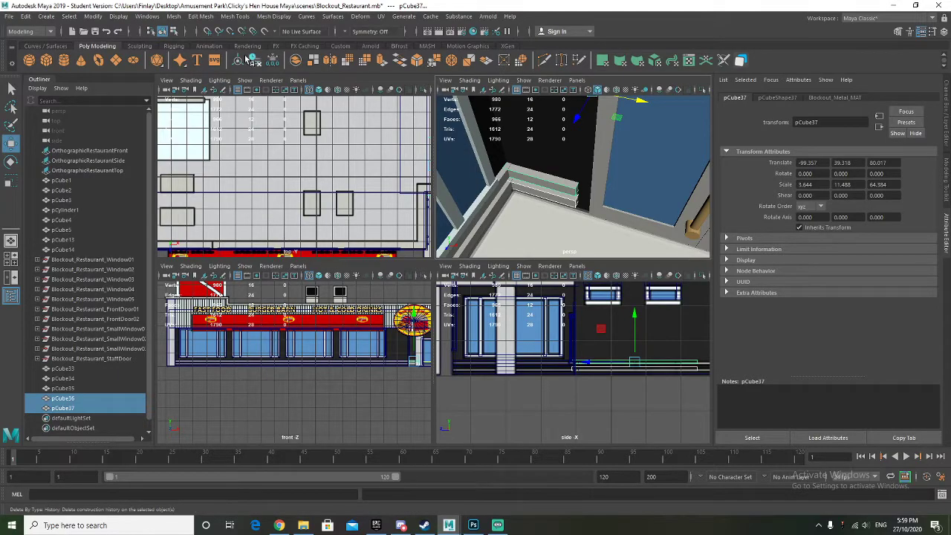
Try to reduce the depth of the lower copied strip, pCube36, to a Z scale of about 9
left_click(63, 399)
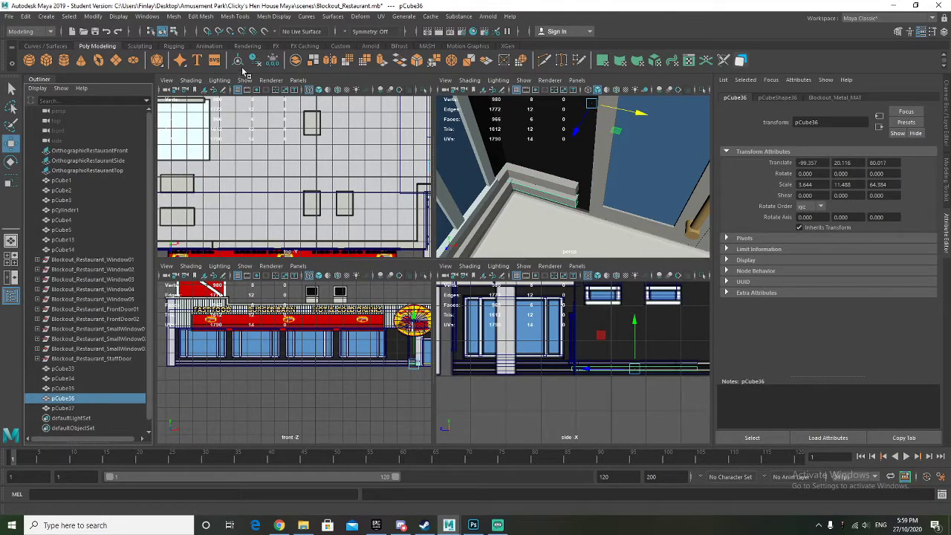
left_click(81, 408)
left_click(73, 398)
left_click(533, 205)
left_click(543, 179)
left_click(532, 194)
scroll(580, 199, "down", 3)
left_click_drag(562, 197, 582, 185, "alt")
scroll(527, 176, "down", 5)
key("r")
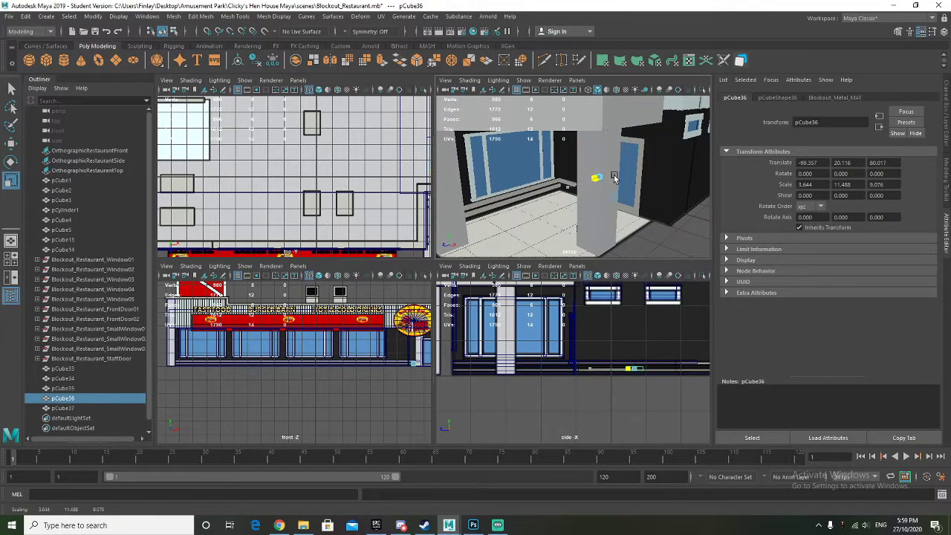
key("ctrl+z")
Reduce both copied strips to a Z scale of about 3.7 and place them against the entrance wall at about Z 245
left_click(68, 407, "ctrl")
left_click_drag(572, 184, 546, 206)
key("w")
scroll(546, 207, "up", 4)
left_click_drag(545, 208, 580, 206, "alt")
scroll(511, 212, "down", 5)
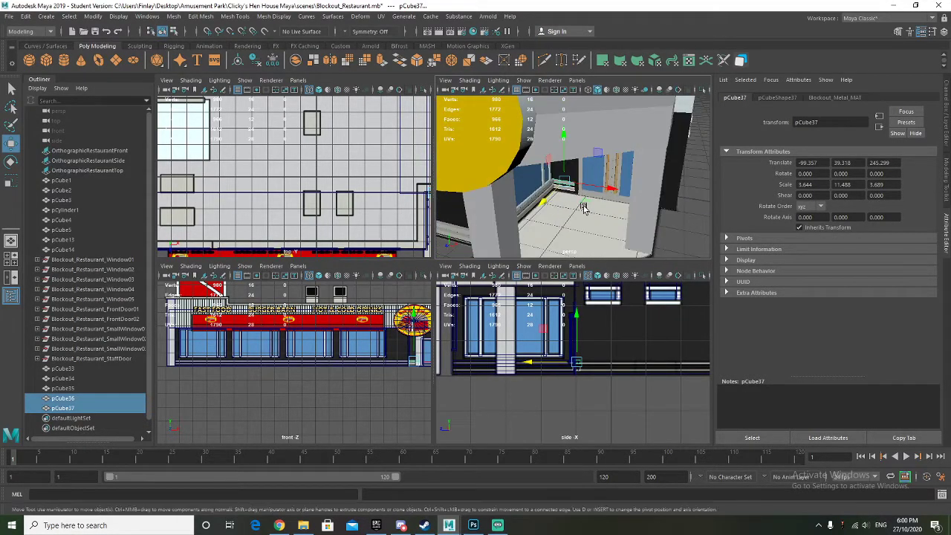
Duplicate the two short entrance strips and move the copies past the door to about X 221
middle_click_drag(579, 206, 531, 186, "alt")
key("ctrl+d")
left_click_drag(554, 168, 503, 139)
scroll(643, 189, "up", 3)
right_click_drag(510, 130, 518, 144)
left_click(515, 138)
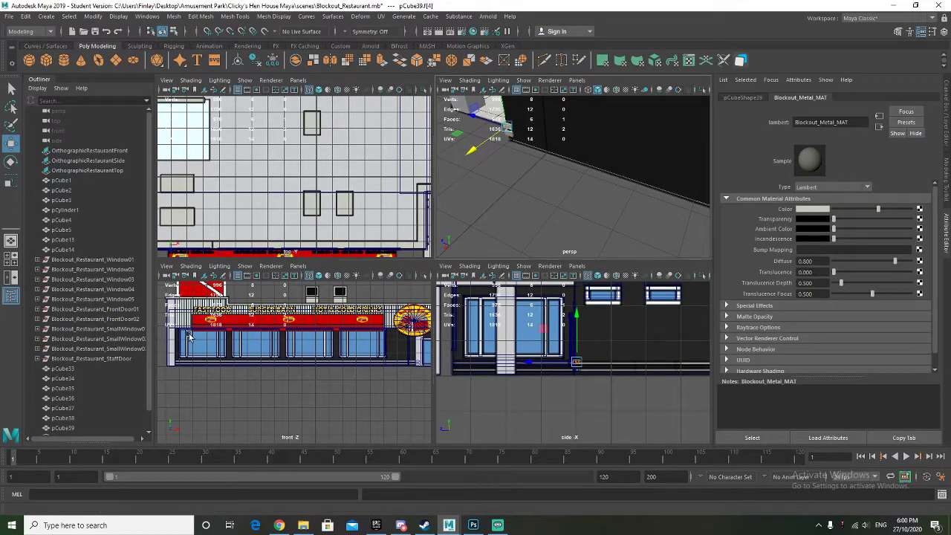
left_click(74, 425)
right_click(75, 425)
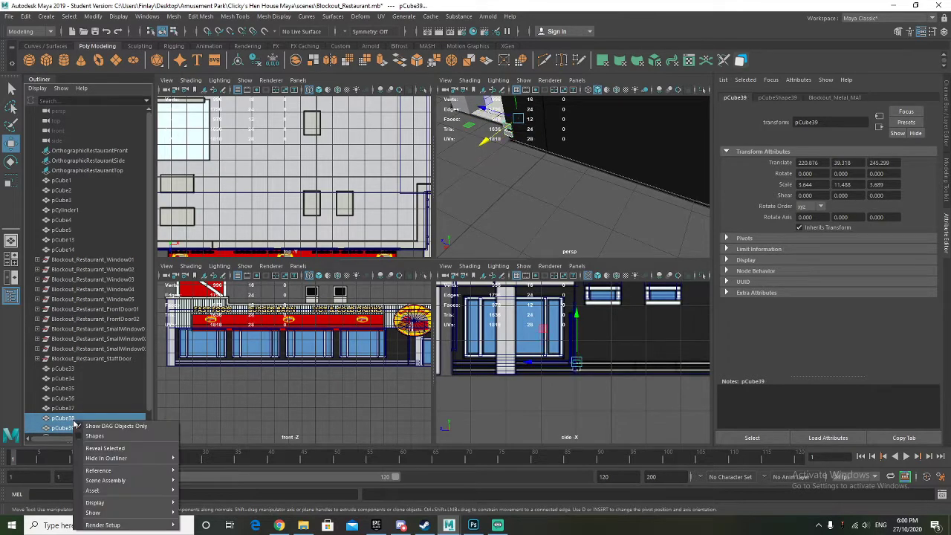
left_click(507, 147)
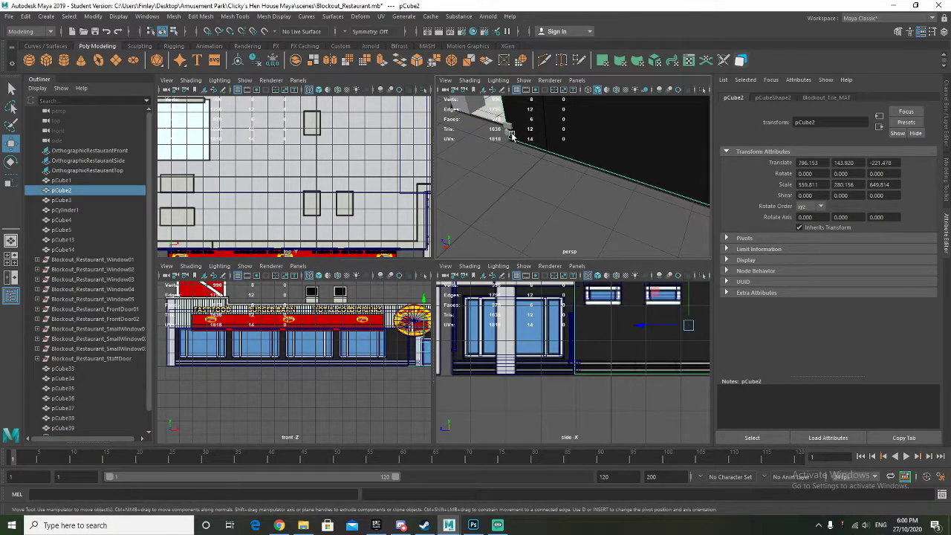
Extend the rear end faces of the two copied strips, pCube38 and pCube39, along the side wall towards the green staff door
right_click_drag(508, 134, 507, 159)
left_click(509, 131)
right_click_drag(505, 123, 508, 146)
left_click(511, 142)
left_click(513, 138, "shift")
scroll(560, 191, "down", 4)
left_click_drag(525, 147, 521, 257)
key("ctrl+z")
scroll(605, 203, "up", 3)
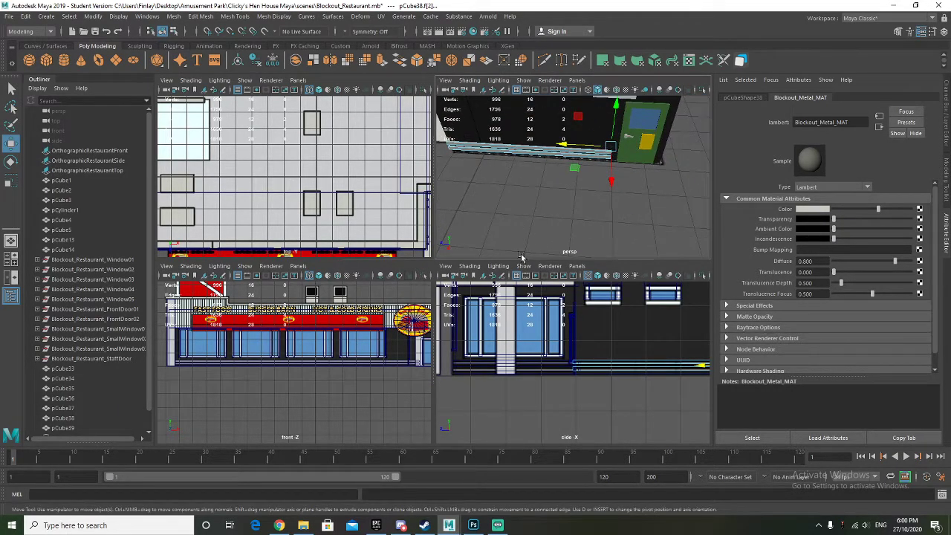
Duplicate the two side-wall strips and move the copies past the staff door to about Z -169
left_click_drag(463, 195, 484, 183, "alt")
right_click_drag(485, 184, 530, 168)
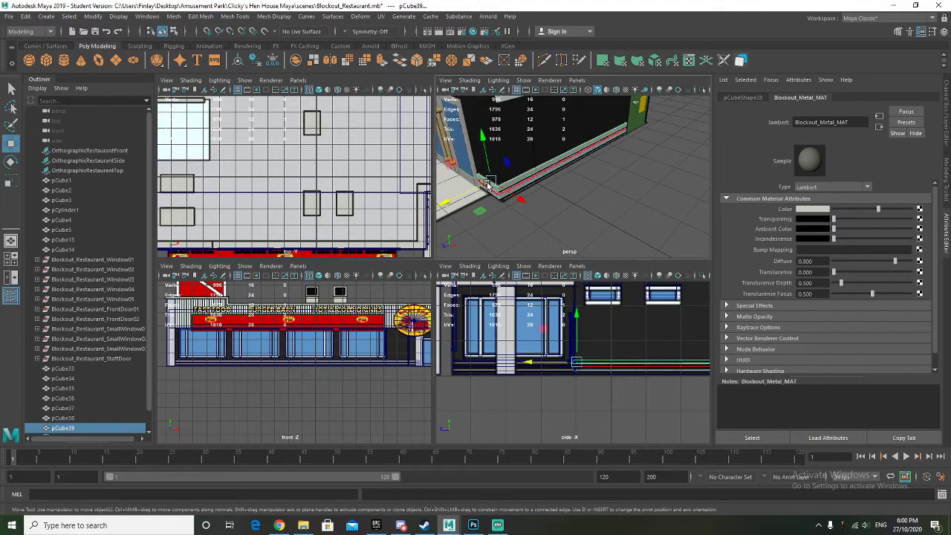
left_click(492, 191)
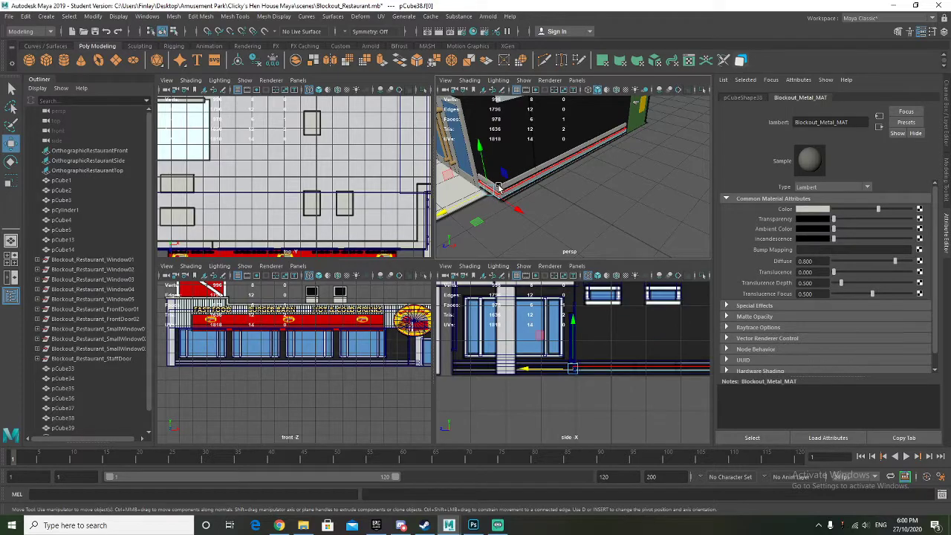
left_click_drag(553, 196, 594, 202, "alt")
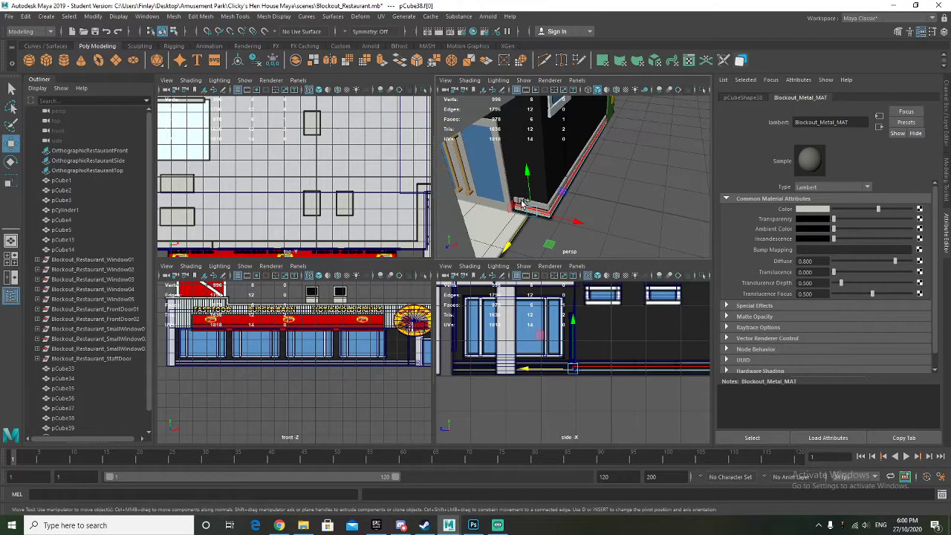
left_click(562, 195, "shift")
left_click(591, 221)
right_click_drag(534, 206, 583, 192)
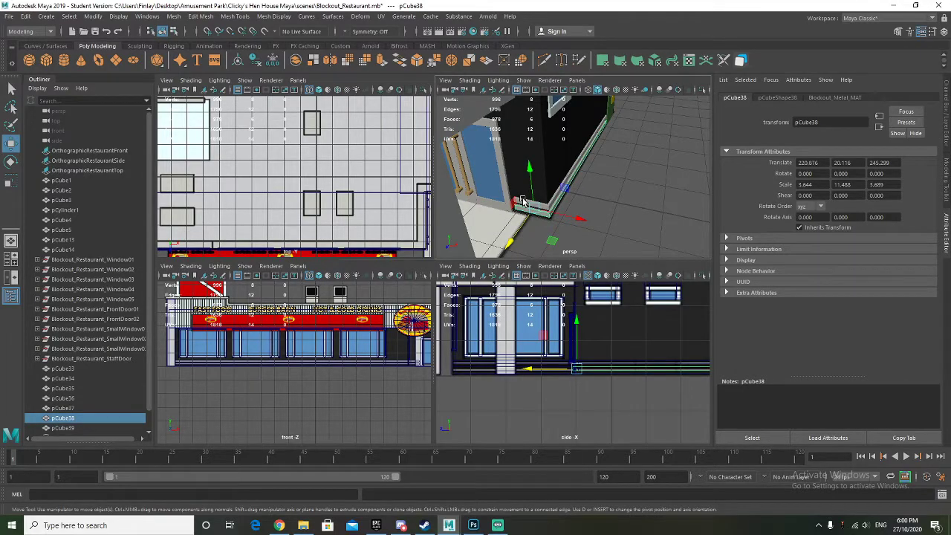
left_click(523, 201, "shift")
left_click_drag(610, 200, 543, 206, "alt")
scroll(557, 204, "down", 5)
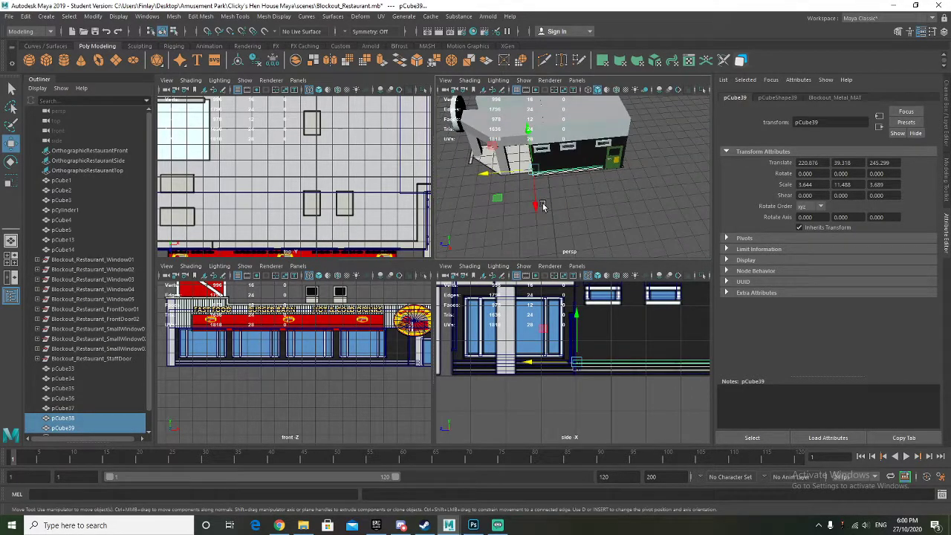
key("ctrl+d")
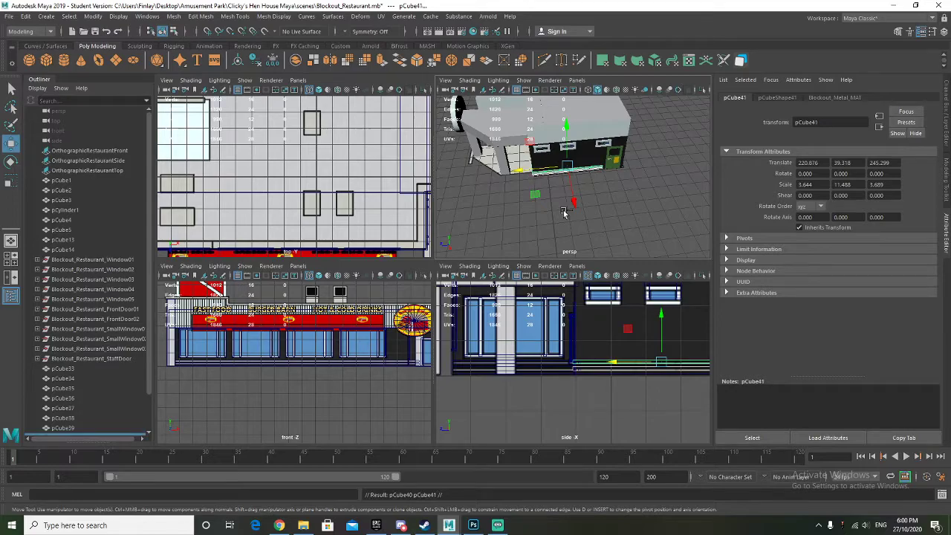
middle_click_drag(583, 213, 478, 170, "alt")
left_click_drag(477, 174, 538, 170)
scroll(540, 203, "up", 6)
middle_click_drag(540, 203, 571, 205, "alt")
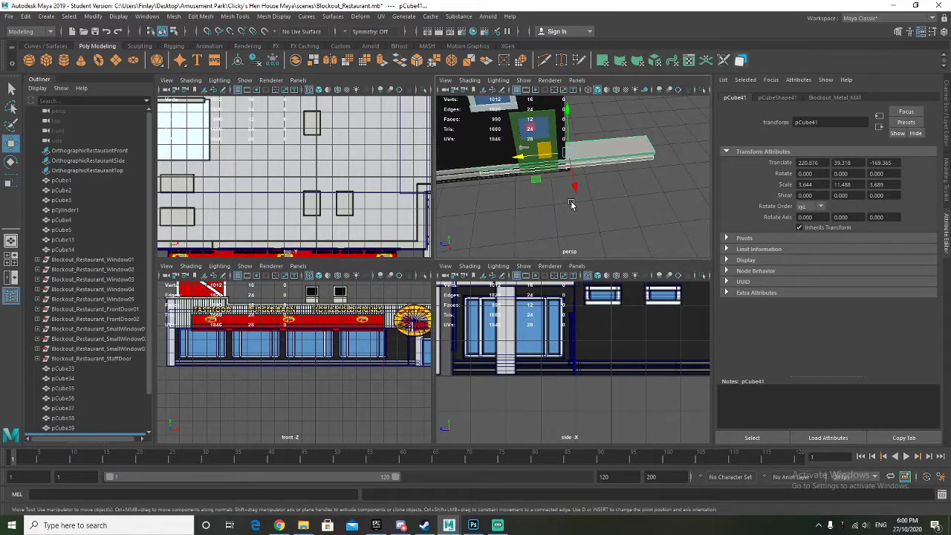
Shorten the copied strips to a Z scale of about 0.16 and fit them between the staff door and rear corner at about Z -151
key("r")
left_click_drag(550, 154, 581, 156)
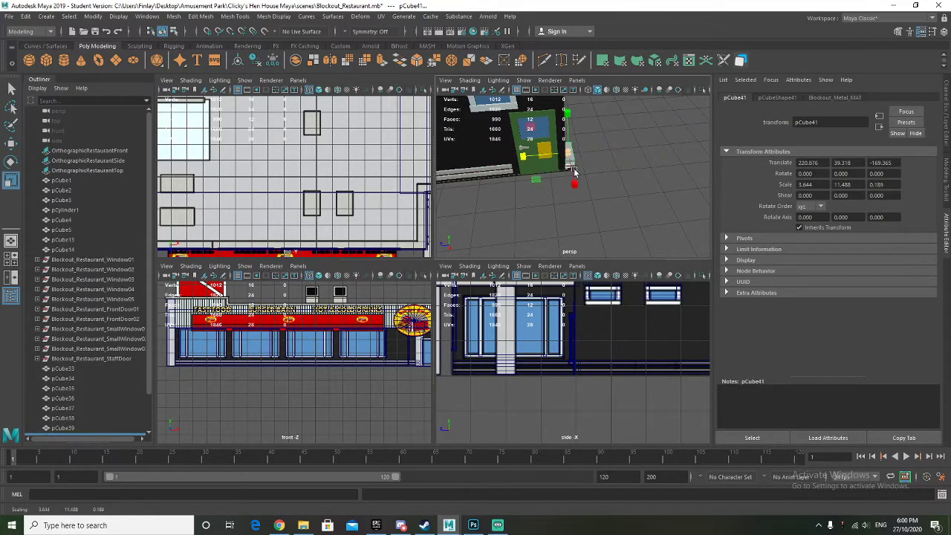
scroll(573, 171, "up", 5)
middle_click_drag(551, 147, 552, 169, "alt")
key("w")
left_click_drag(526, 130, 605, 199)
key("r")
key("w")
Duplicate the corner strips onto the staff door at about X 224, Z -82, with a Z scale of about 0.68
key("ctrl+d")
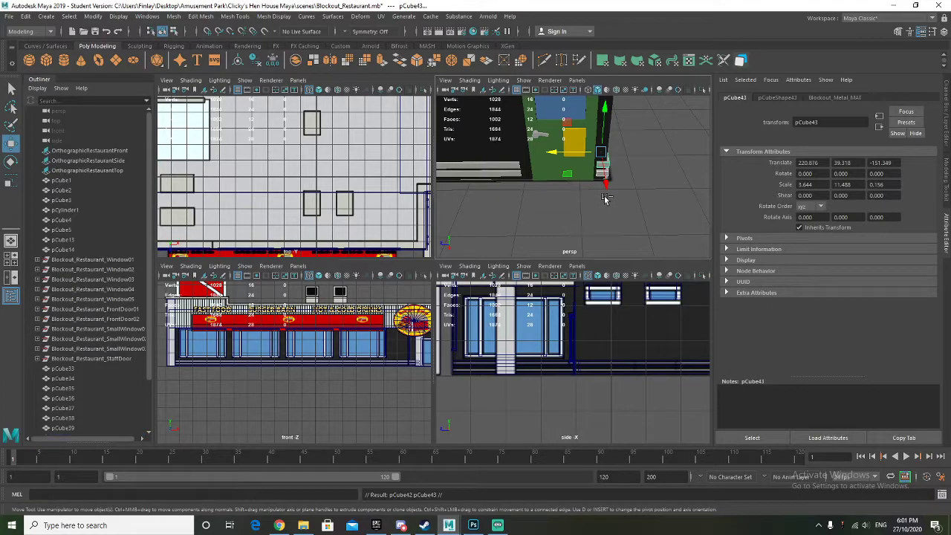
left_click_drag(551, 152, 515, 153)
left_click_drag(548, 188, 597, 200, "alt")
left_click_drag(597, 200, 538, 202, "alt")
key("r")
left_click_drag(518, 152, 380, 146)
left_click_drag(507, 202, 537, 193, "alt")
left_click_drag(530, 158, 509, 167, "alt")
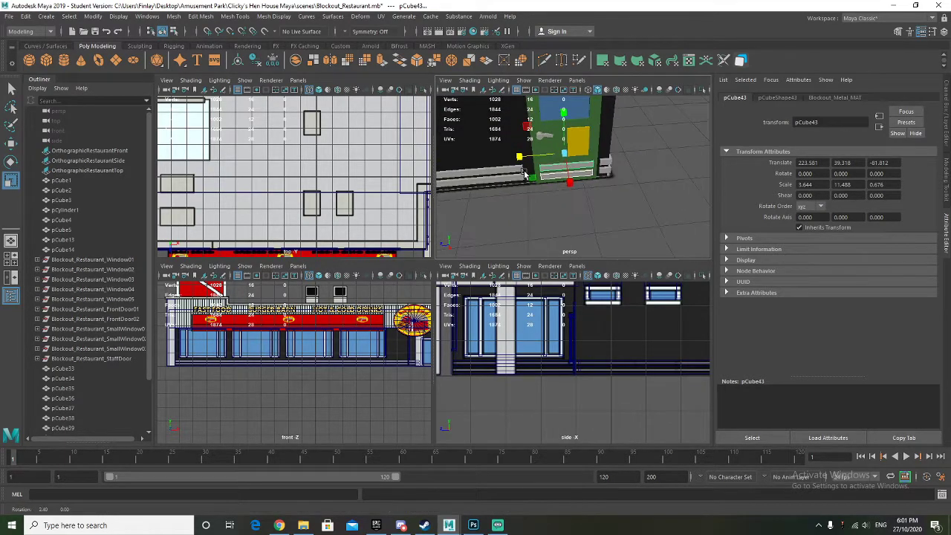
Move the end faces of the two long side-wall strips up against the edge of the staff door
right_click_drag(511, 173, 551, 157)
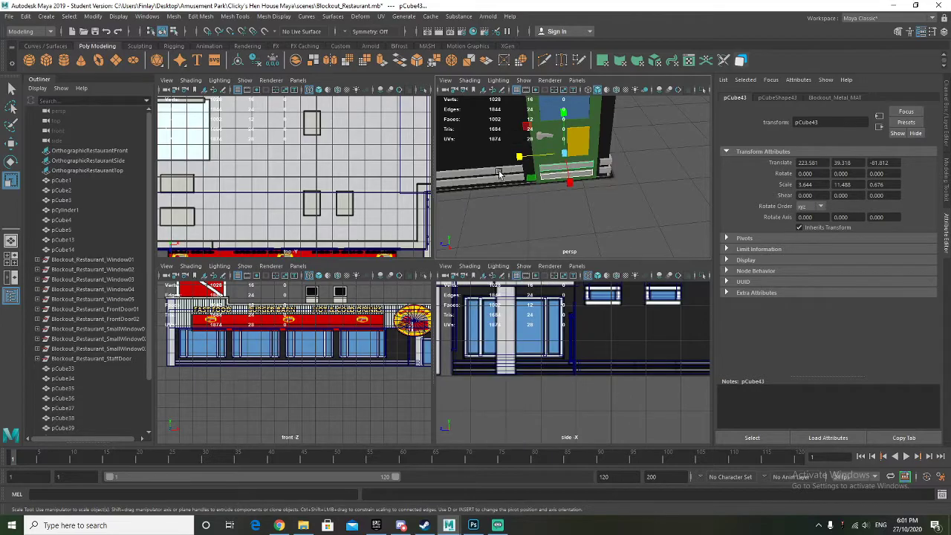
left_click(493, 181)
left_click(494, 176, "shift")
right_click_drag(494, 173, 495, 190)
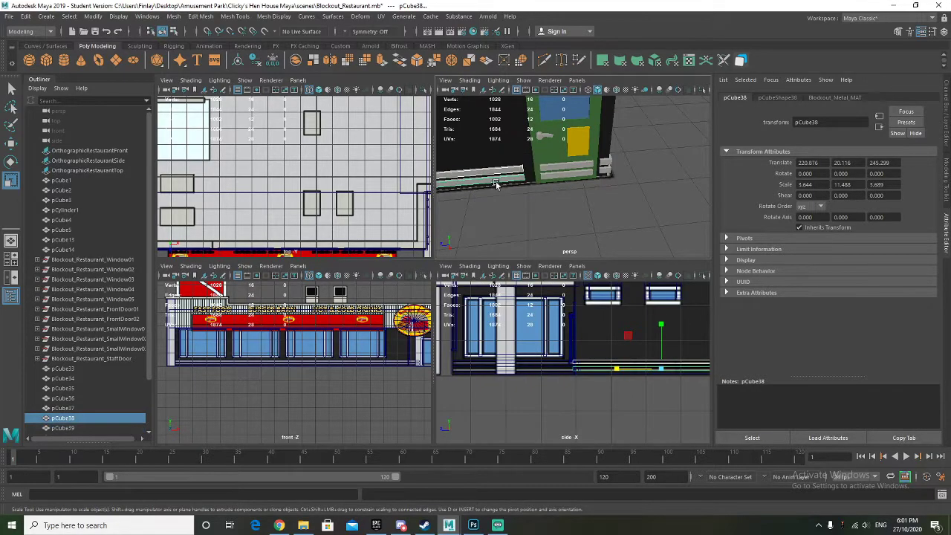
left_click(496, 177)
left_click_drag(496, 177, 518, 172, "alt")
right_click_drag(510, 172, 513, 196)
left_click(518, 168)
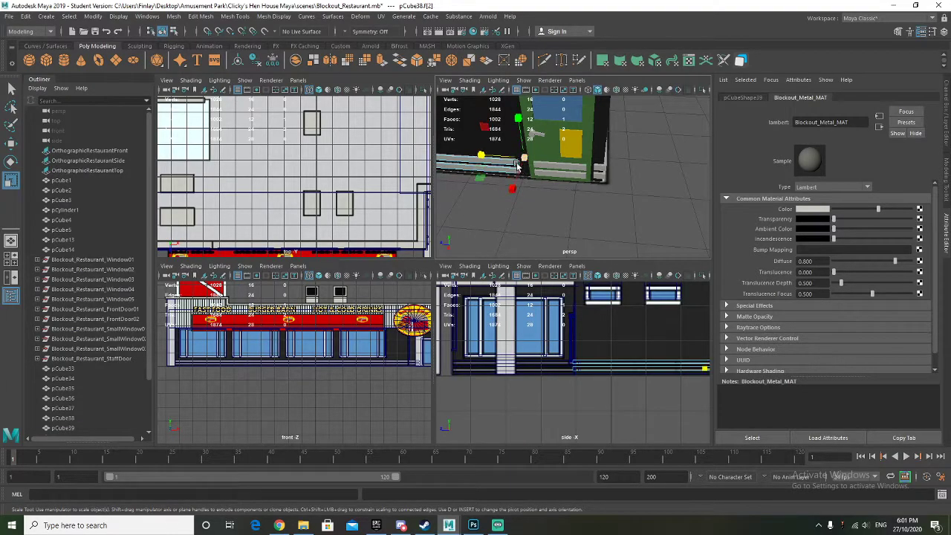
key("q")
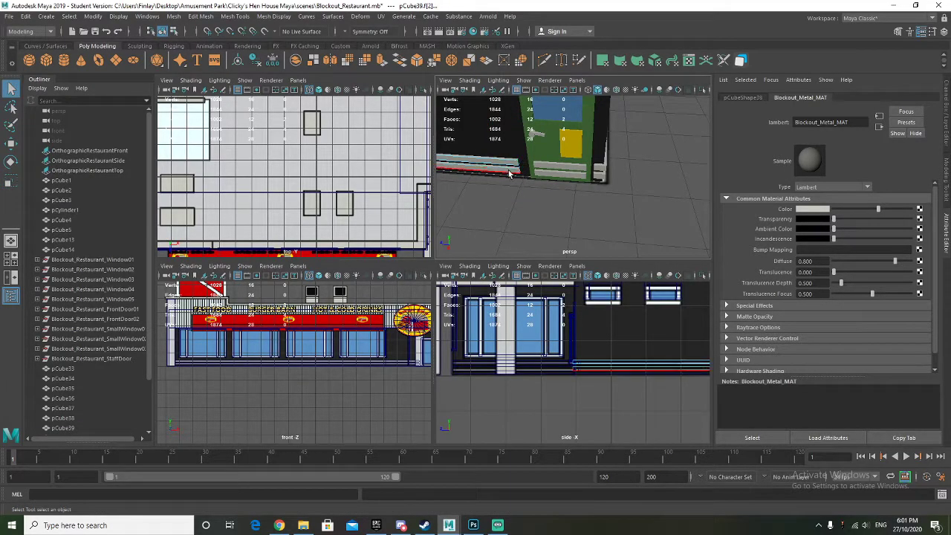
left_click(510, 173)
key("w")
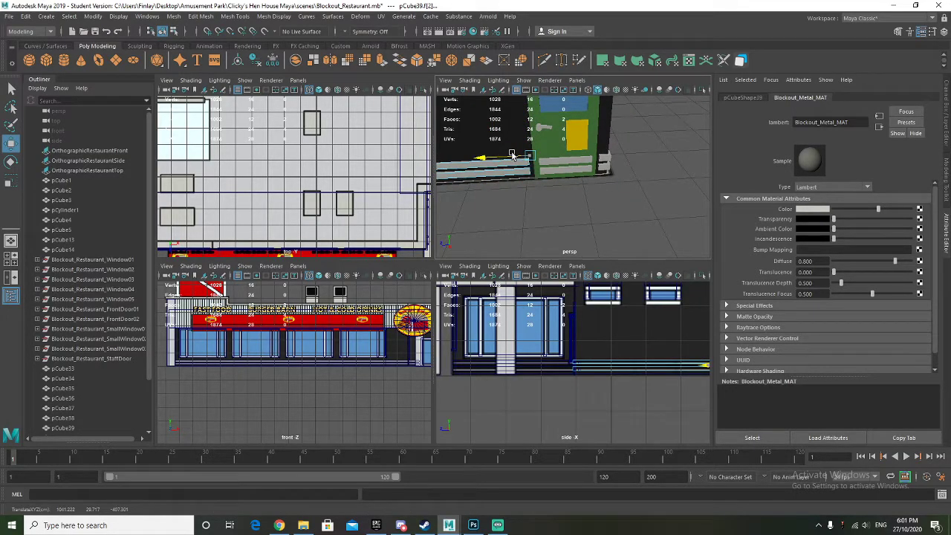
right_click_drag(547, 154, 599, 137)
left_click(545, 211)
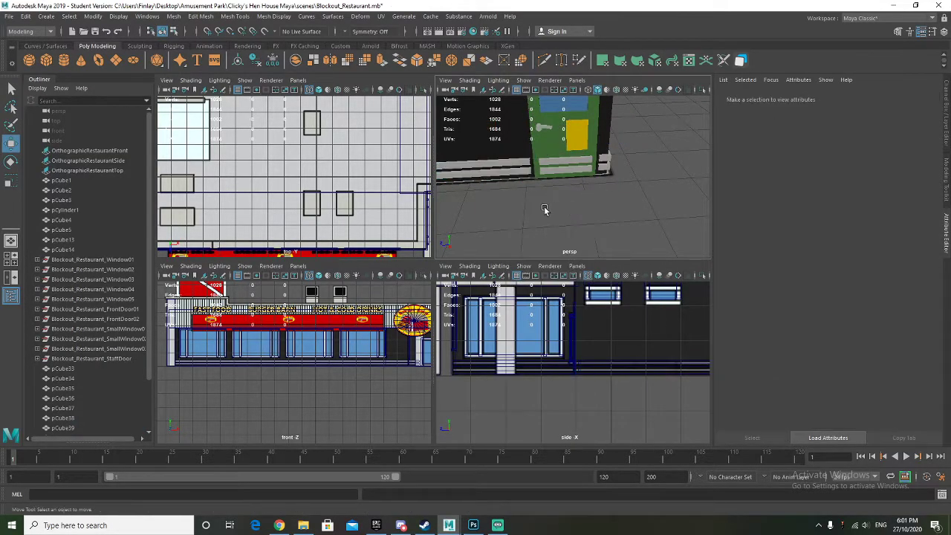
Save the scene and accept the student version notice
scroll(546, 205, "down", 5)
left_click_drag(548, 201, 396, 134, "alt")
left_click(8, 15)
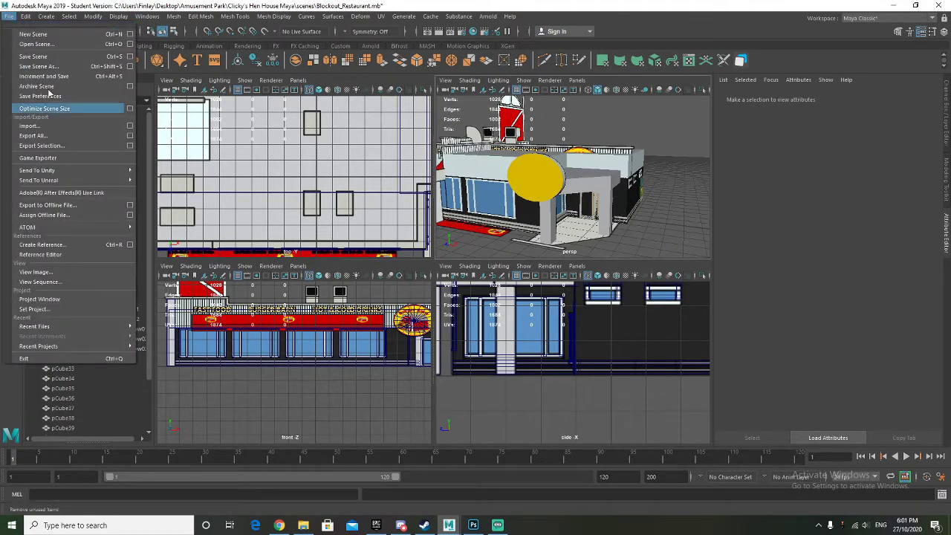
left_click(33, 53)
left_click(469, 271)
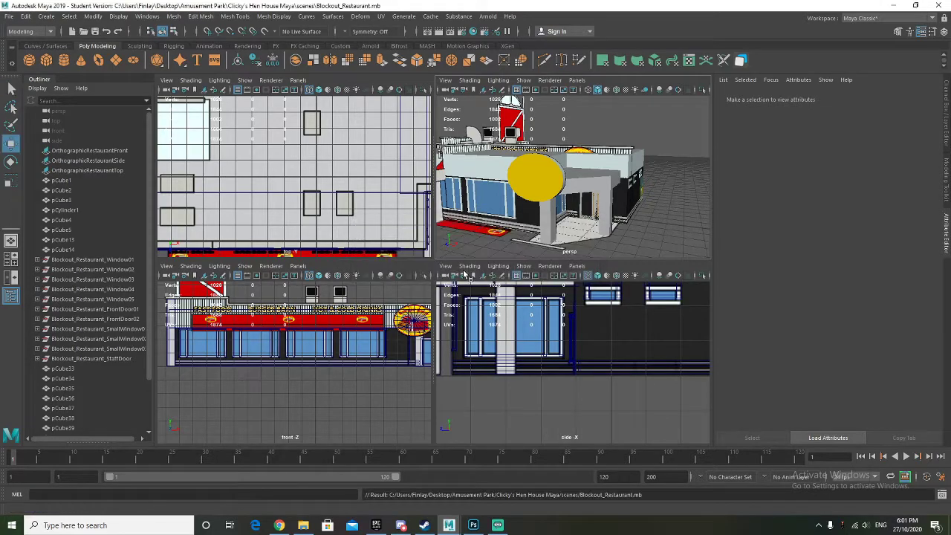
Move the rear faces of the roof block, the side wall block and the two corner strips together along Z
mouse_move(561, 196)
left_mouse_down("alt")
mouse_move(583, 195)
mouse_move(496, 155)
mouse_move(511, 182)
mouse_move(564, 202)
left_mouse_up("alt")
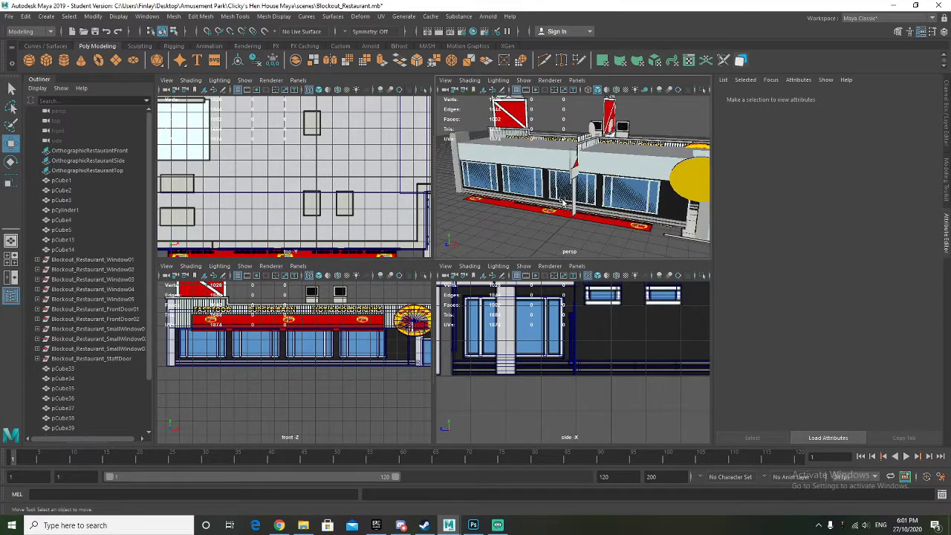
left_click_drag(563, 202, 545, 159, "alt")
left_click(567, 204)
left_click(562, 203, "shift")
scroll(568, 201, "up", 5)
scroll(571, 205, "down", 5)
right_click_drag(545, 158, 546, 185)
left_click(547, 183)
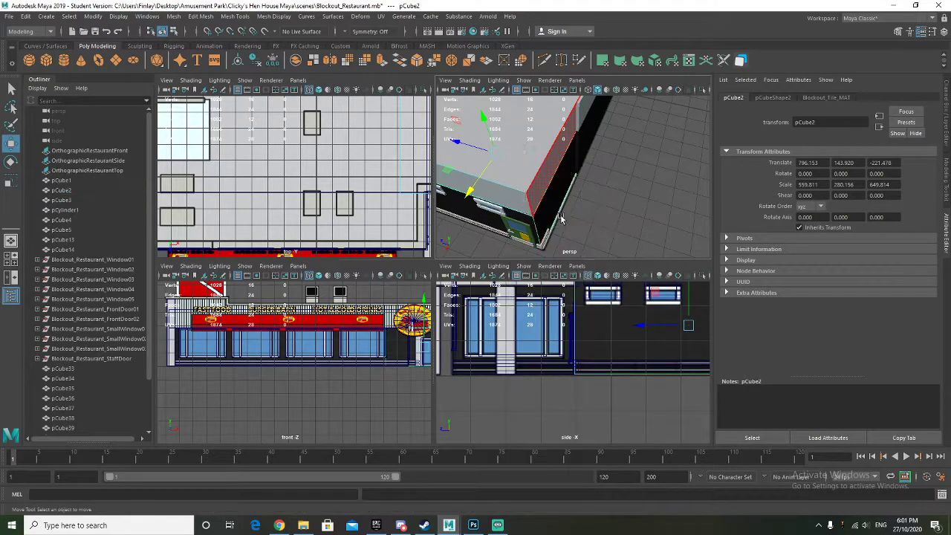
left_click_drag(554, 244, 545, 203, "alt")
right_click_drag(472, 163, 477, 189)
left_click(473, 170, "shift")
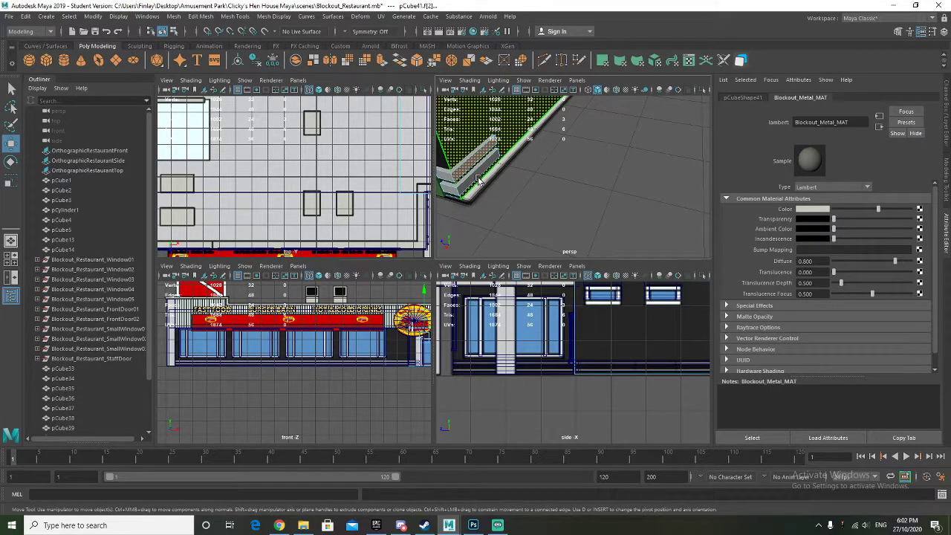
left_click_drag(531, 178, 553, 173, "alt")
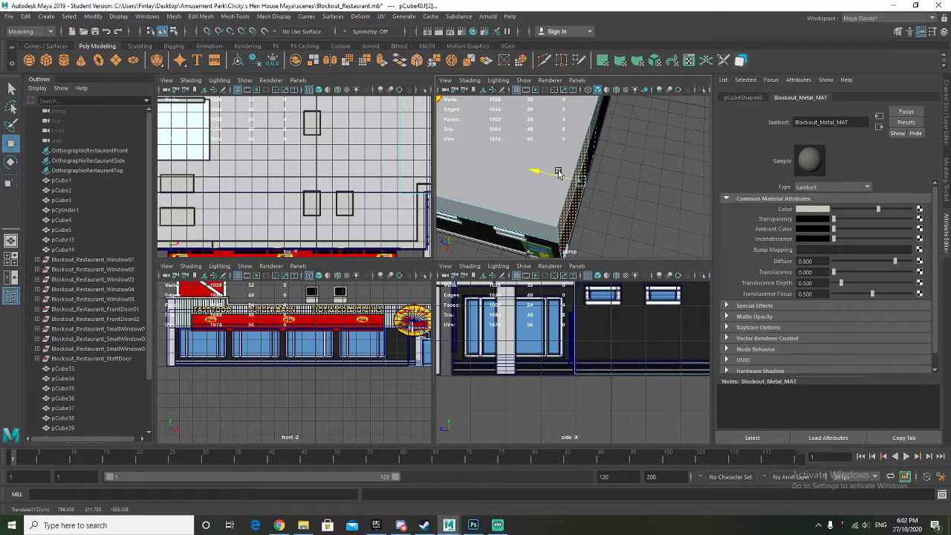
left_click_drag(670, 138, 541, 178, "alt")
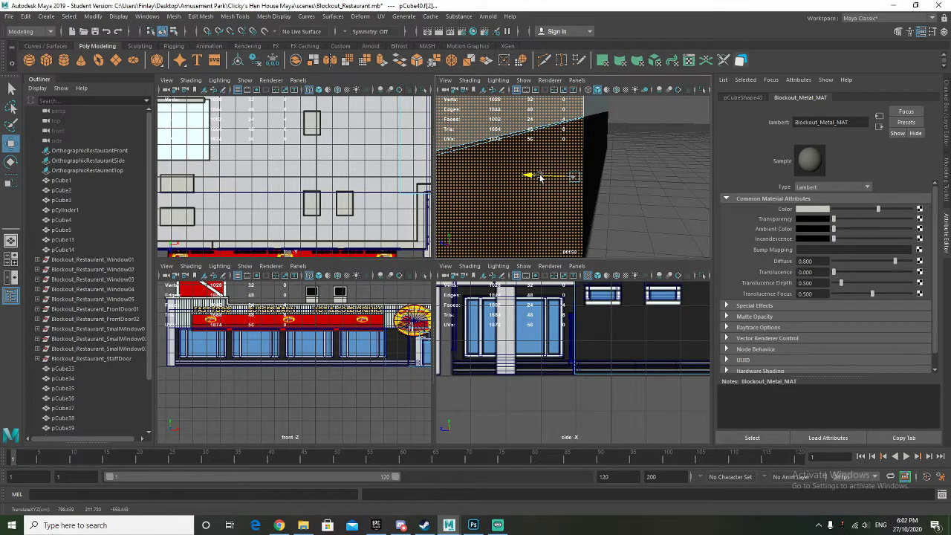
left_click_drag(540, 176, 544, 175)
left_click_drag(545, 175, 523, 204, "alt")
scroll(543, 194, "down", 5)
left_click(607, 195)
Return to object mode with nothing selected and save the scene, accepting the student version notice
left_click_drag(562, 155, 586, 180, "alt")
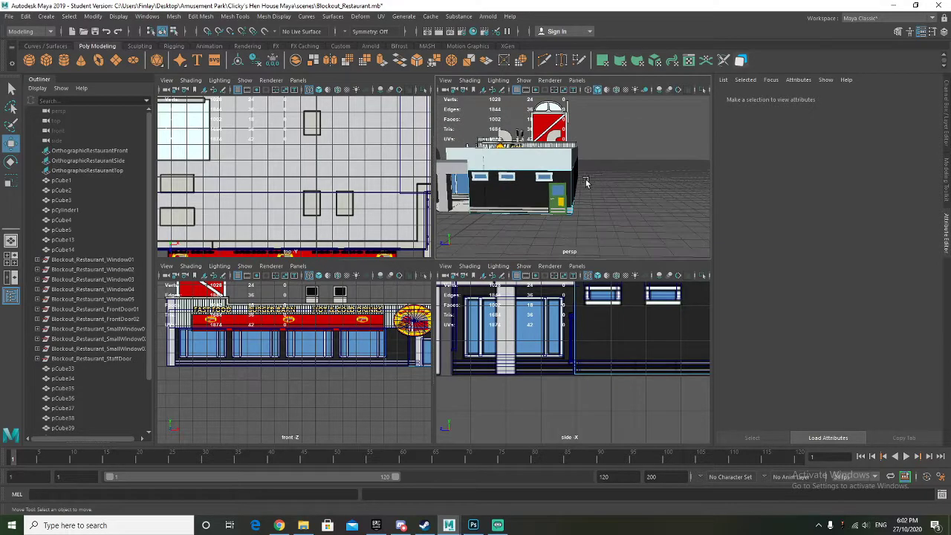
right_click_drag(563, 181, 599, 166)
right_click_drag(570, 212, 617, 199)
left_click(622, 195)
left_click(605, 215)
left_click_drag(508, 227, 520, 210, "alt")
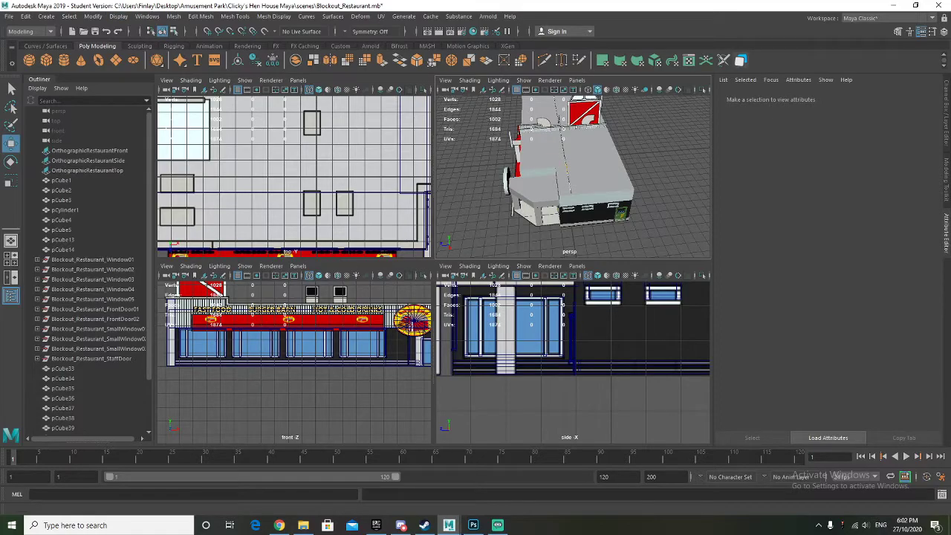
left_click(9, 16)
left_click(33, 49)
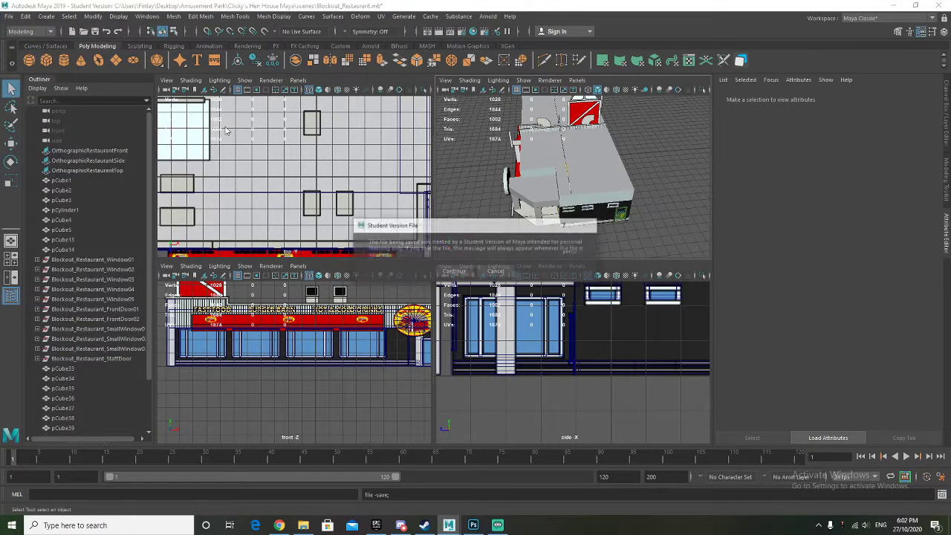
left_click(454, 271)
key("w")
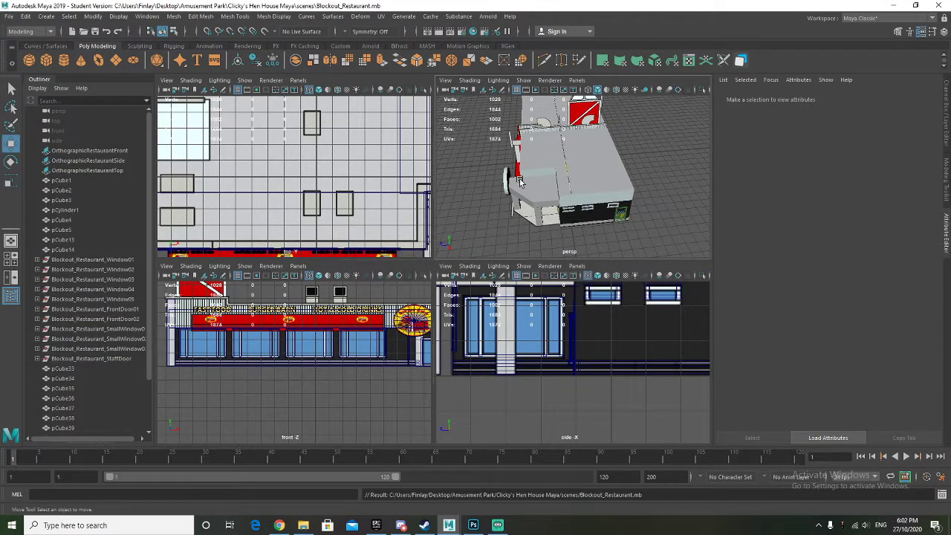
Duplicate the front roof block, raise the copy above the roof to about Y 457.5 and flatten its Y scale to about 59.3
left_click_drag(540, 162, 489, 232, "alt")
scroll(524, 324, "down", 2)
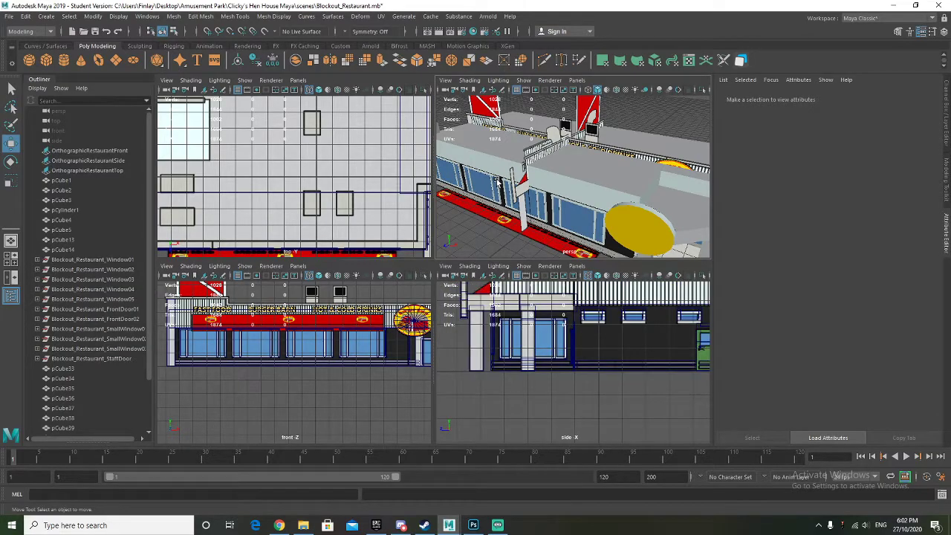
left_click_drag(498, 182, 515, 185, "alt")
scroll(548, 300, "down", 1)
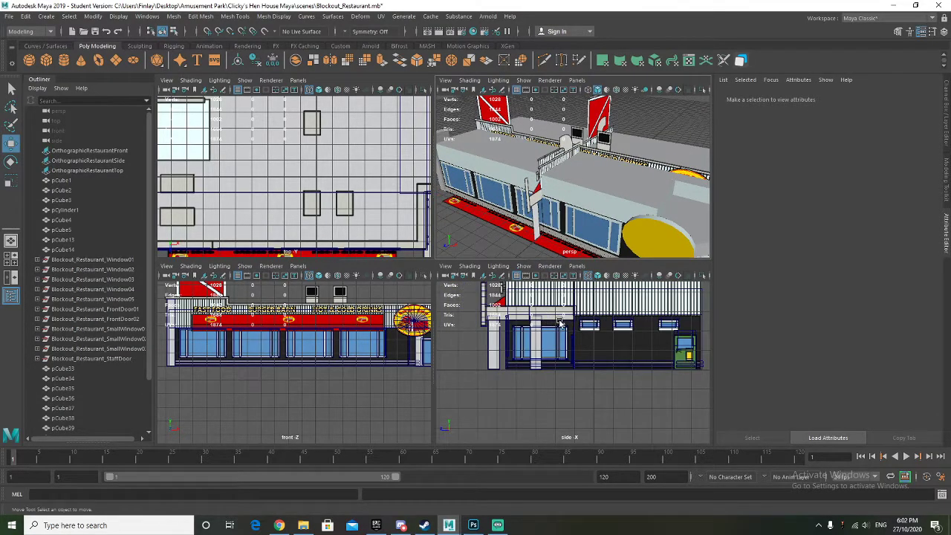
scroll(561, 323, "up", 3)
left_click(616, 206)
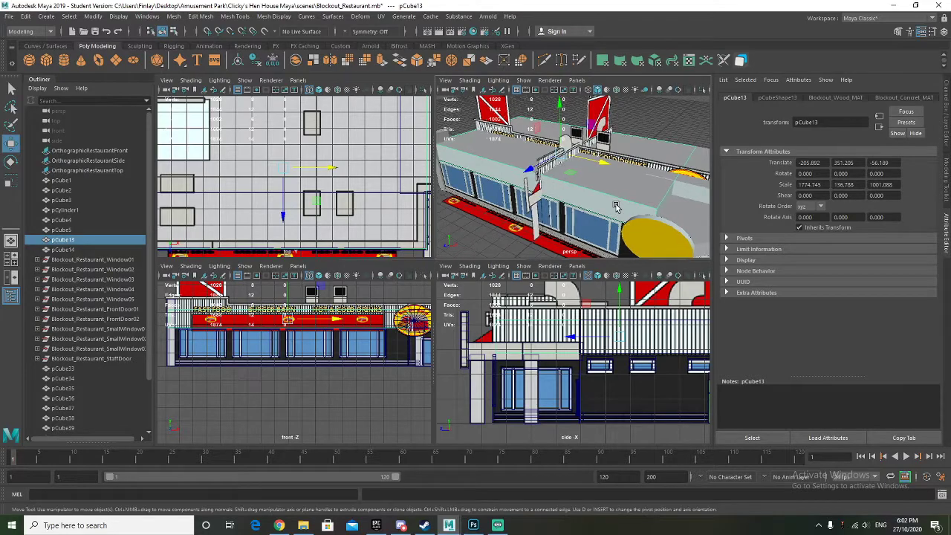
left_click_drag(616, 206, 604, 204, "alt")
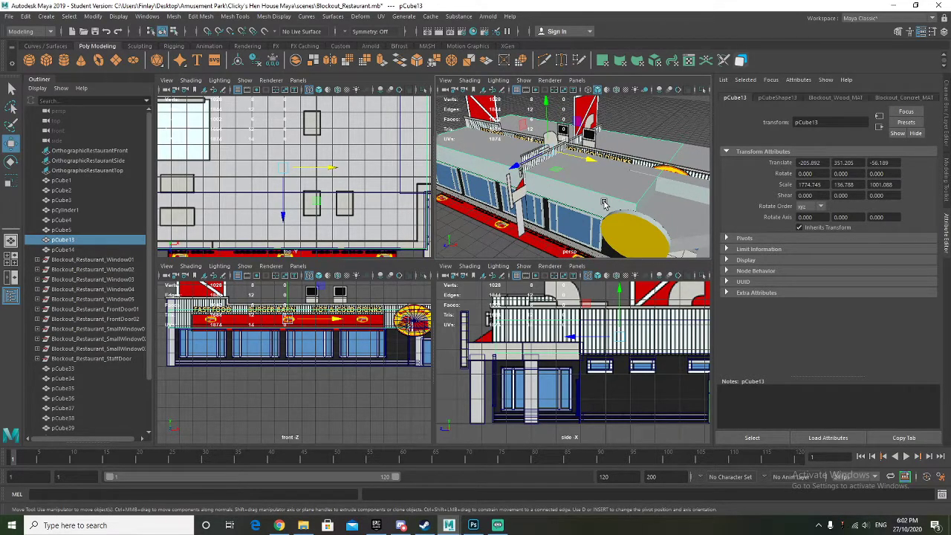
left_click_drag(549, 129, 548, 113)
scroll(371, 319, "up", 2)
middle_click_drag(322, 315, 323, 378, "alt")
key("r")
left_click_drag(286, 310, 286, 339)
Narrow the flattened copy along its depth to a Z scale of about 121.6
left_click_drag(475, 242, 529, 206, "alt")
left_click_drag(564, 149, 513, 238, "alt")
left_click_drag(528, 145, 569, 136)
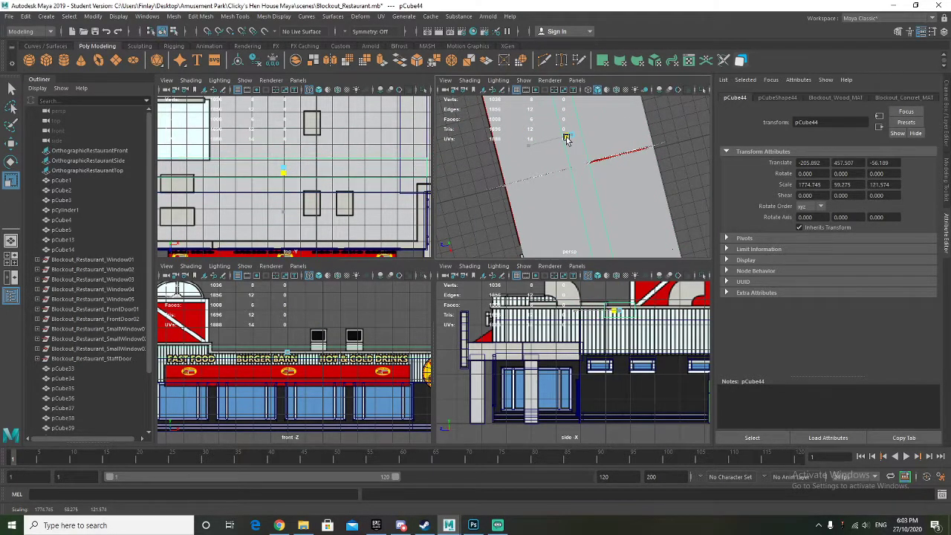
left_click_drag(566, 138, 566, 139)
Move the narrow copy to the roof's front edge and thin it to a Z scale of 36.472
key("w")
middle_click_drag(290, 219, 299, 167, "alt")
key("ctrl+z")
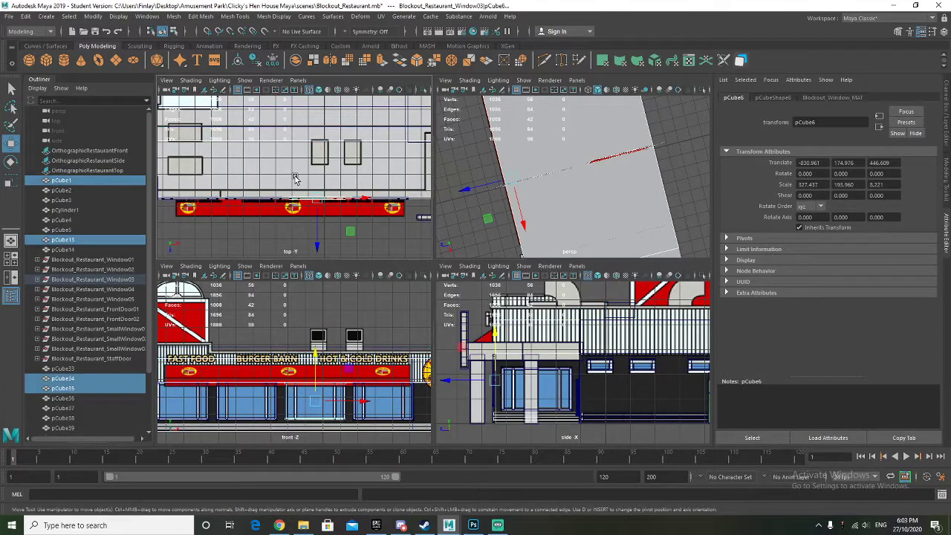
key("ctrl+z")
left_click_drag(290, 161, 290, 238)
scroll(290, 238, "up", 3)
middle_click_drag(290, 238, 294, 229, "alt")
key("r")
left_click_drag(295, 229, 296, 197)
Lower the front roof strip to Y 415.203, align it at Z 426.282 and set its Y scale to 63.885
left_click_drag(550, 183, 594, 128, "alt")
scroll(543, 138, "up", 3)
scroll(539, 138, "down", 2)
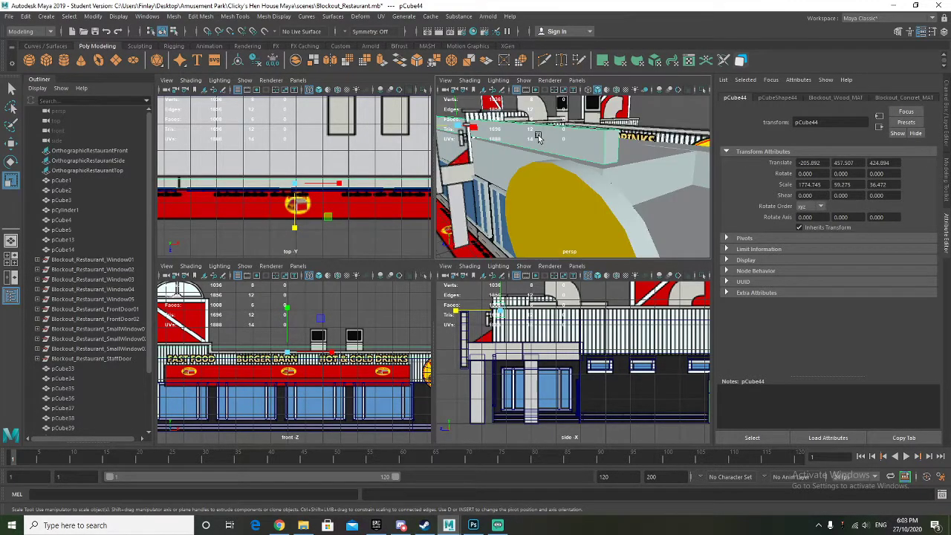
scroll(290, 319, "up", 4)
key("w")
left_click_drag(282, 306, 286, 317)
key("r")
left_click_drag(552, 210, 582, 207, "alt")
scroll(551, 182, "up", 3)
key("f")
key("w")
Inspect the front roof strip against the facade and reference images from several angles
scroll(543, 179, "down", 8)
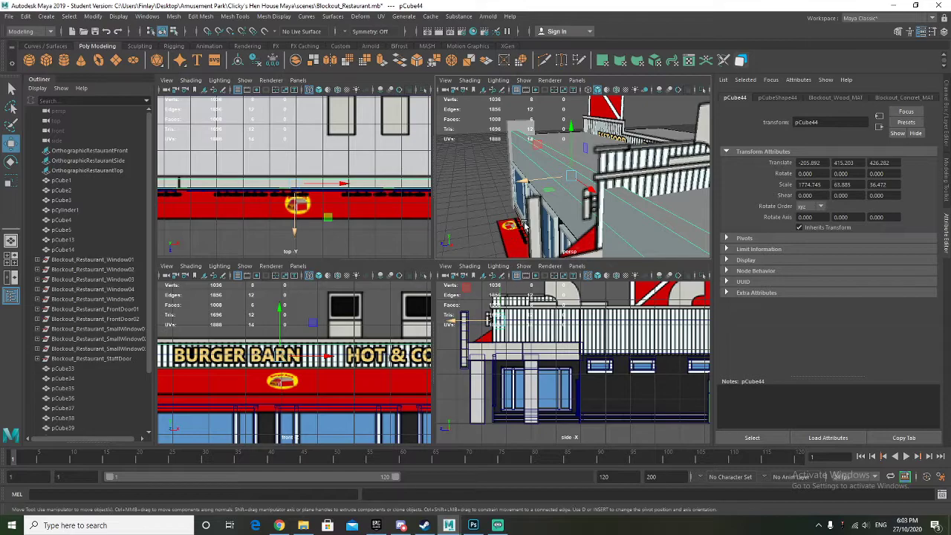
left_click_drag(561, 202, 570, 209, "alt")
scroll(570, 210, "down", 6)
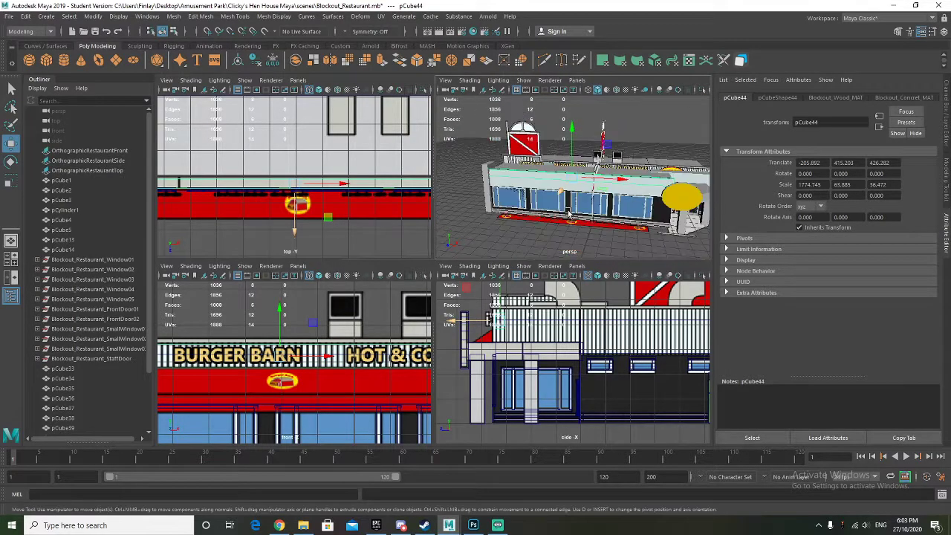
scroll(358, 192, "down", 3)
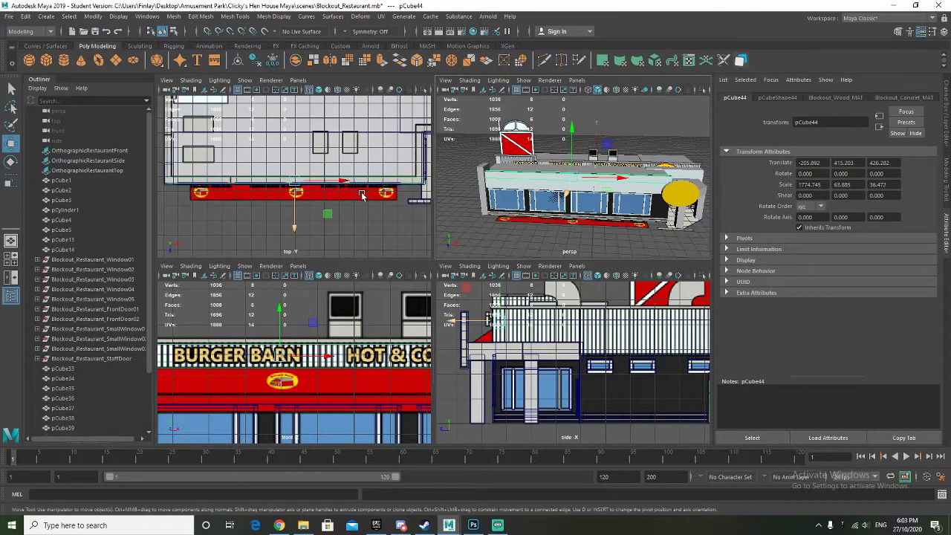
scroll(641, 191, "up", 2)
left_click_drag(641, 191, 517, 217, "alt")
scroll(497, 176, "up", 4)
scroll(556, 185, "down", 8)
scroll(523, 215, "up", 3)
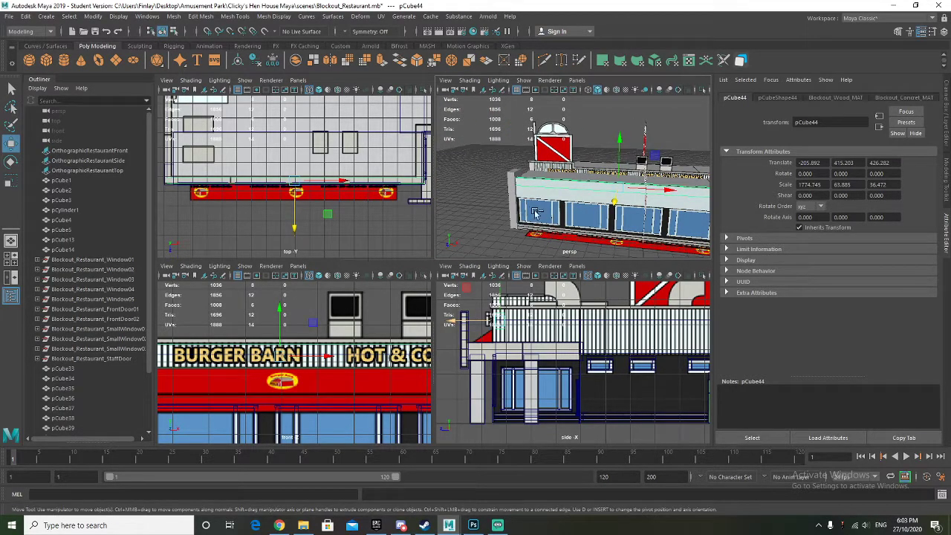
Duplicate the front strip above the original, shorten the copy and move it to the FAST FOOD end at X -873.313
left_click_drag(615, 156, 621, 146)
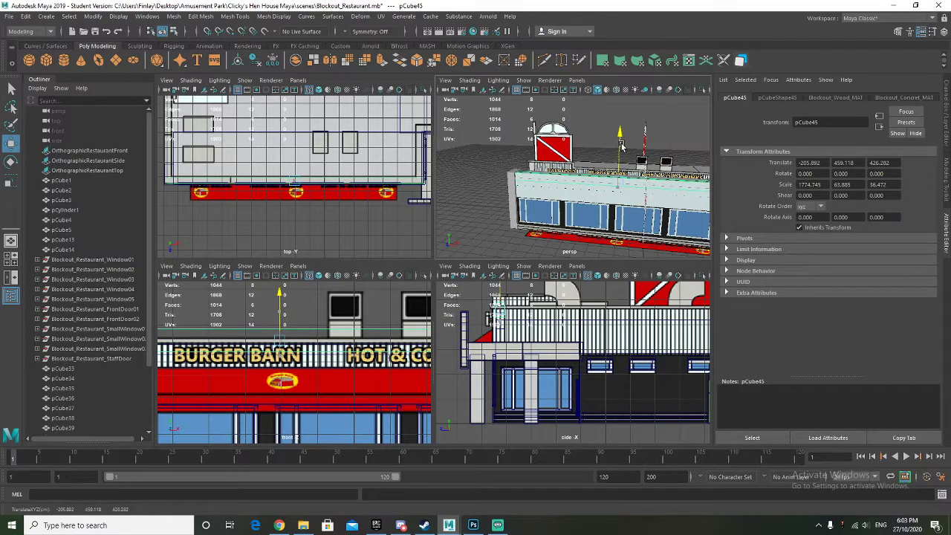
middle_click_drag(281, 308, 469, 301, "alt")
left_click_drag(261, 334, 257, 335, "alt")
scroll(257, 336, "down", 3)
middle_click_drag(257, 335, 228, 335, "alt")
key("r")
left_click_drag(427, 342, 258, 348)
key("w")
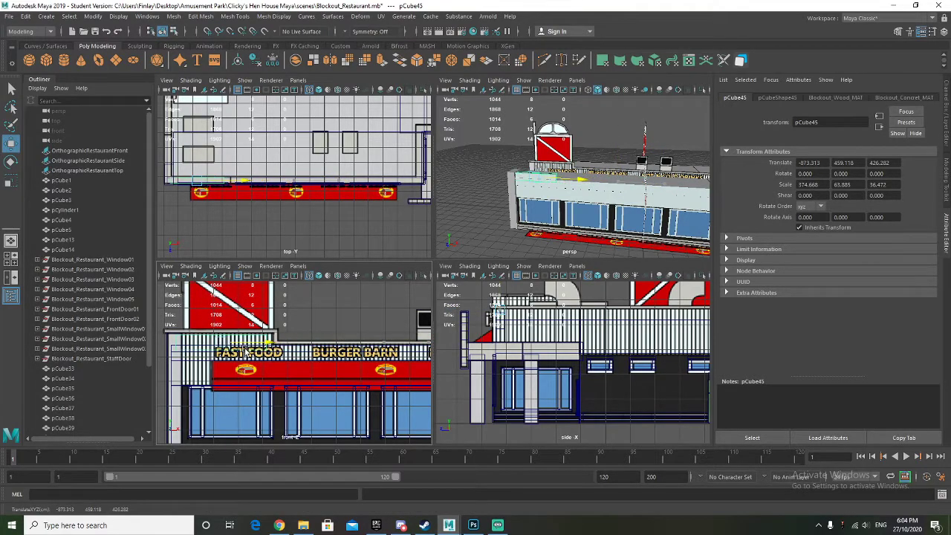
Widen the short strip to an X scale of 437.113 and raise it to about Y 466.5 to match the front reference
scroll(227, 354, "up", 4)
middle_click_drag(227, 355, 317, 379, "alt")
key("r")
left_click_drag(309, 354, 320, 354)
key("w")
left_click(271, 315)
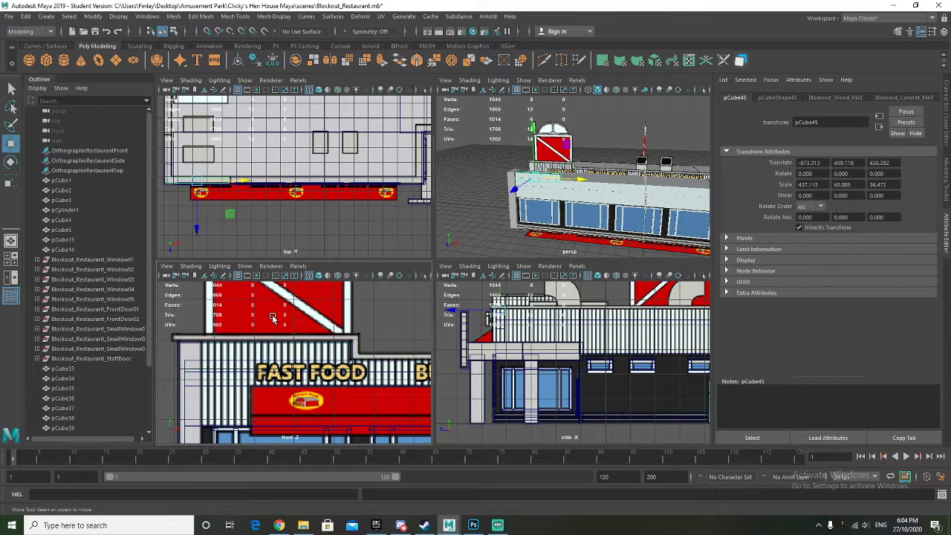
left_click(231, 343)
left_click_drag(263, 312, 266, 311)
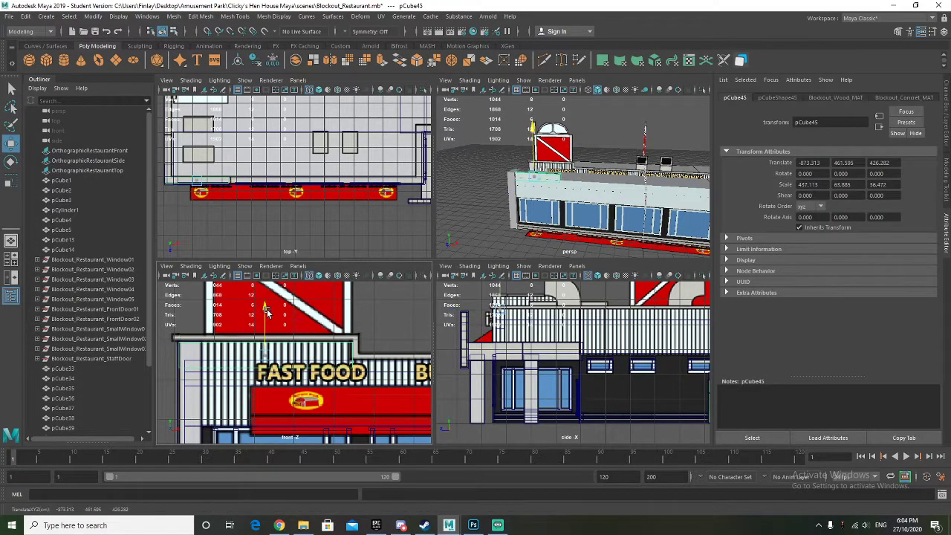
Duplicate the short raised strip and rotate the copy 90 degrees around Y
scroll(583, 211, "up", 6)
left_click_drag(569, 210, 615, 234, "alt")
key("e")
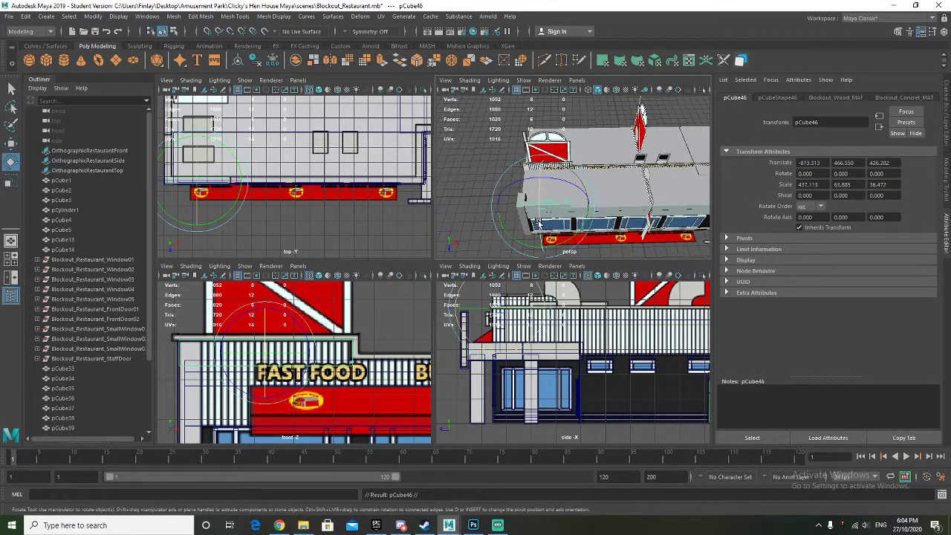
left_click_drag(562, 242, 489, 242)
key("w")
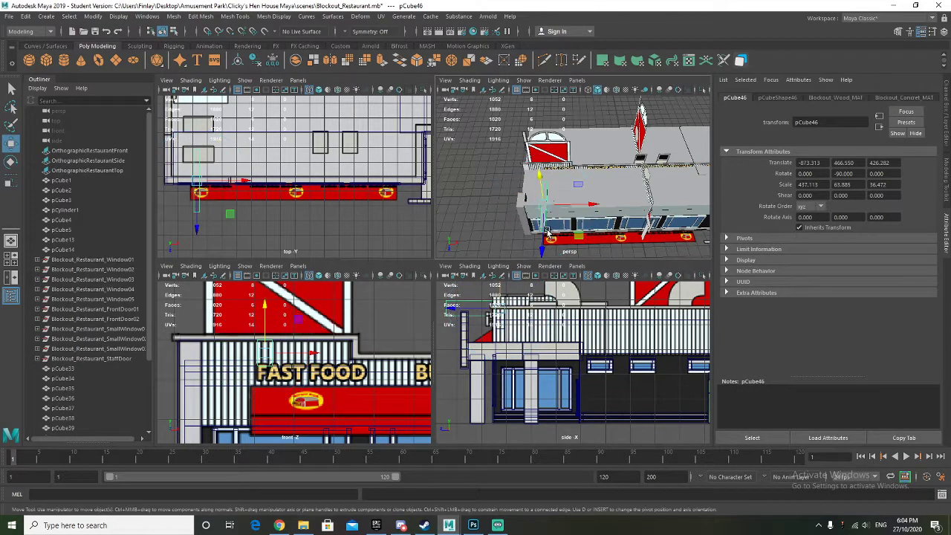
key("r")
key("e")
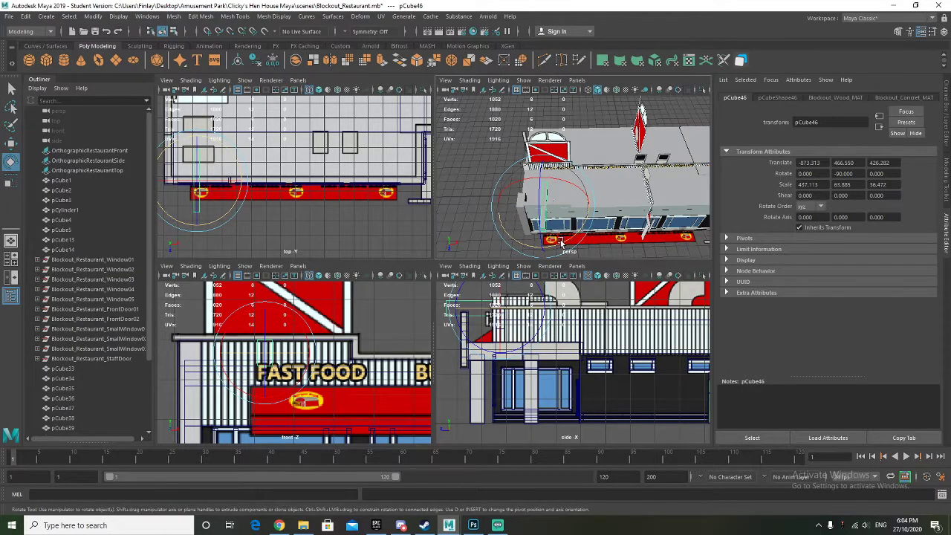
left_click_drag(563, 241, 583, 108)
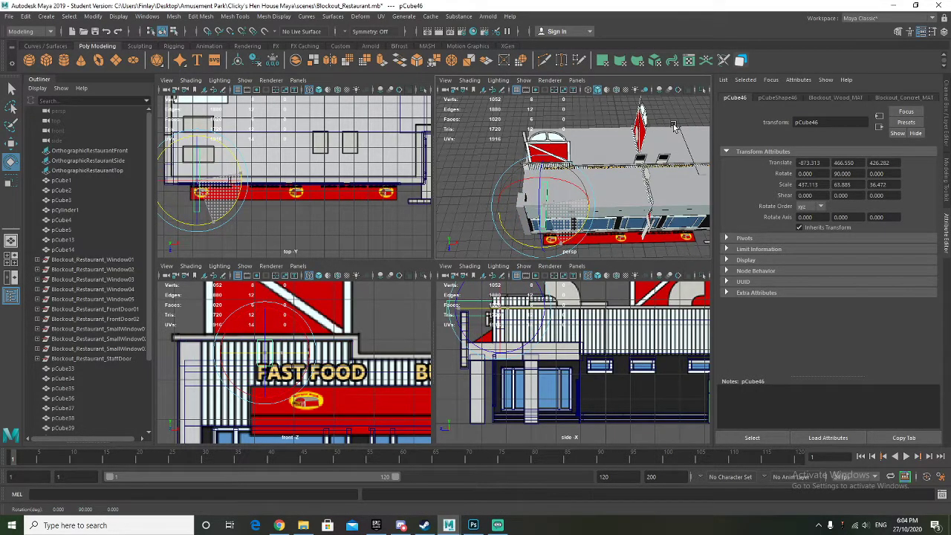
key("w")
Move the rotated strip onto the roof's side edge at about X -1062.6 and Z 114.1
mouse_move(566, 208)
left_mouse_down("alt")
mouse_move(591, 218)
mouse_move(556, 217)
left_mouse_up("alt")
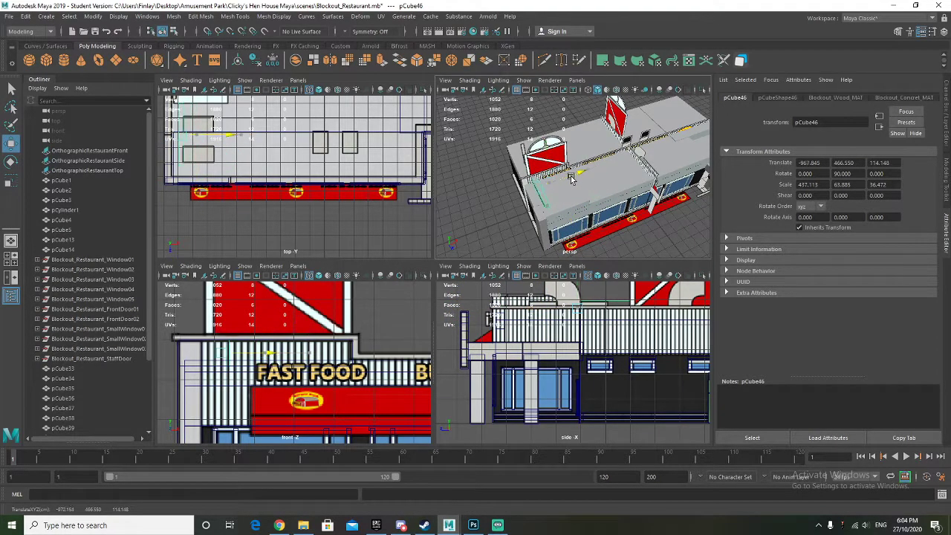
scroll(547, 295, "up", 2)
middle_click_drag(546, 295, 603, 371, "alt")
scroll(564, 345, "up", 4)
left_click_drag(550, 218, 616, 180, "alt")
scroll(615, 183, "up", 3)
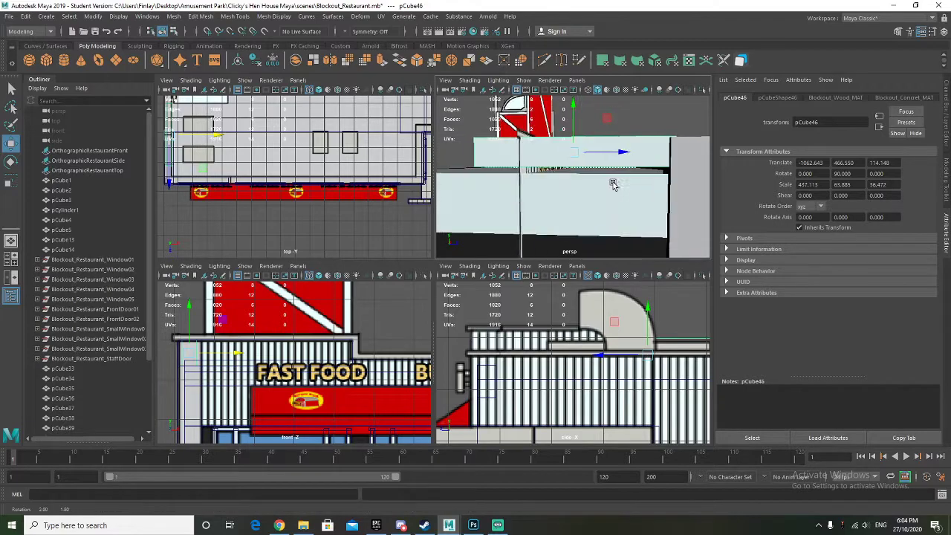
key("r")
left_click_drag(562, 132, 620, 136, "alt")
Lower the bottom face of the side strip down to the roof surface
key("w")
right_click_drag(611, 134, 610, 156)
left_click(610, 141)
left_click_drag(631, 141, 632, 115)
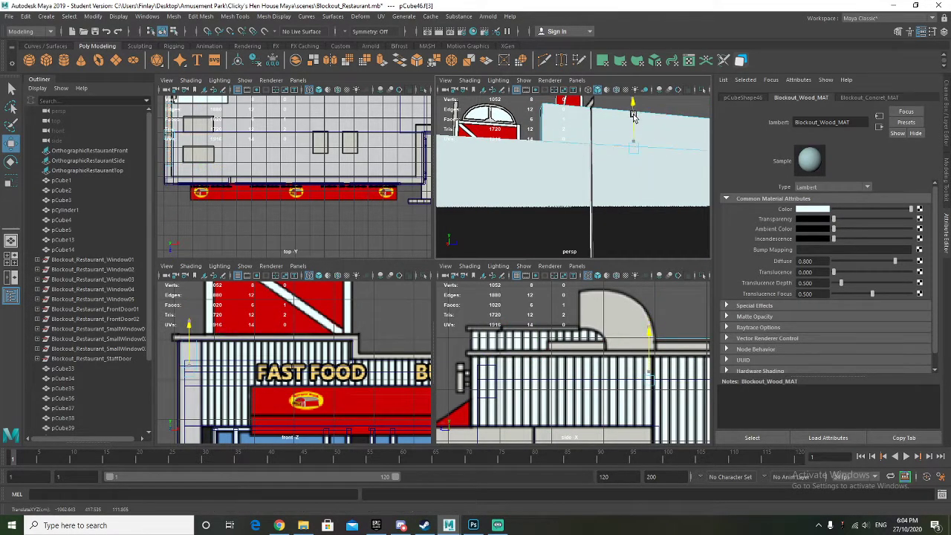
Move the side strip's rear end face along Z to match the raised trim in the side reference, then return to object mode
left_click_drag(621, 162, 543, 142, "alt")
mouse_move(545, 140)
right_mouse_down()
mouse_move(557, 141)
mouse_move(547, 153)
right_mouse_up()
left_click_drag(547, 152, 588, 171, "alt")
left_click(604, 148)
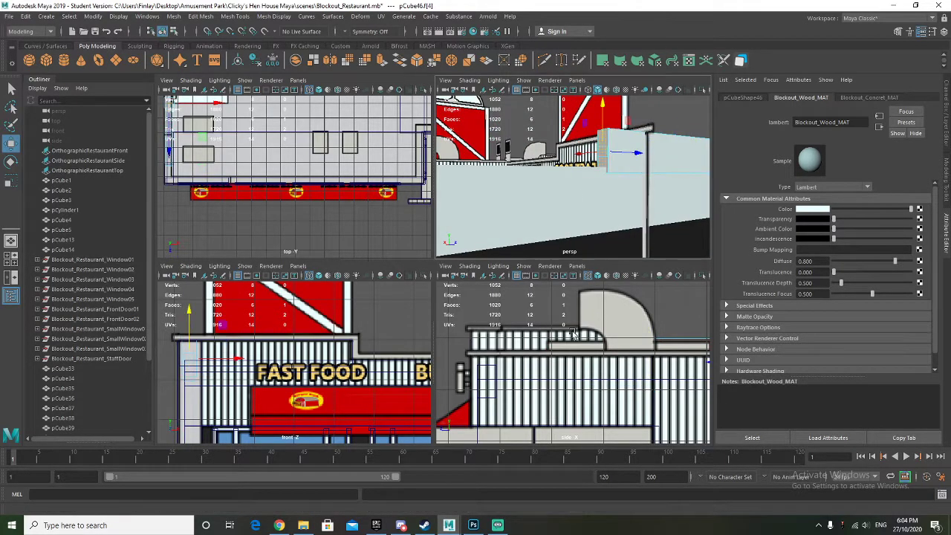
middle_click_drag(677, 373, 621, 370, "alt")
left_click_drag(659, 365, 604, 364)
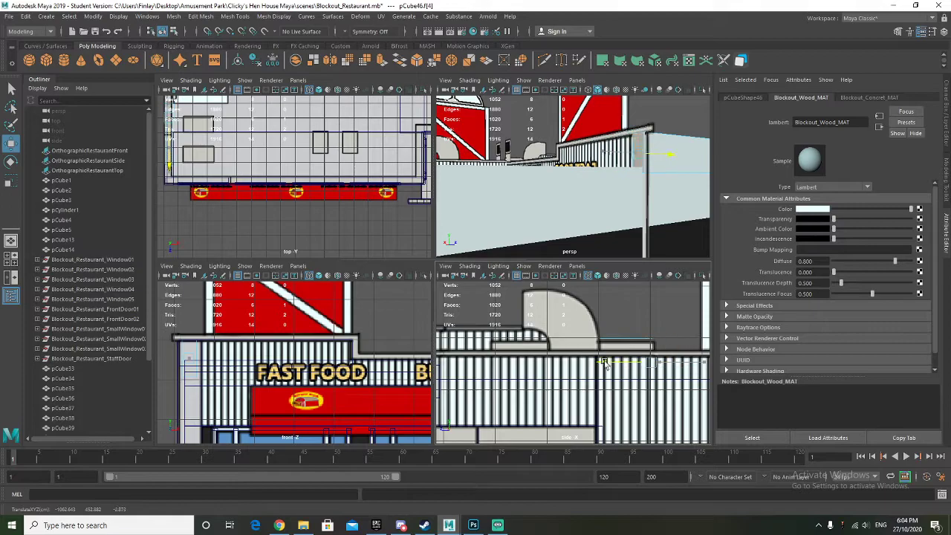
left_click_drag(594, 160, 602, 182, "alt")
right_click_drag(607, 180, 645, 162)
Duplicate the long front roof strip and place the copy along the roof's rear edge at Z -538.513
left_click(591, 190)
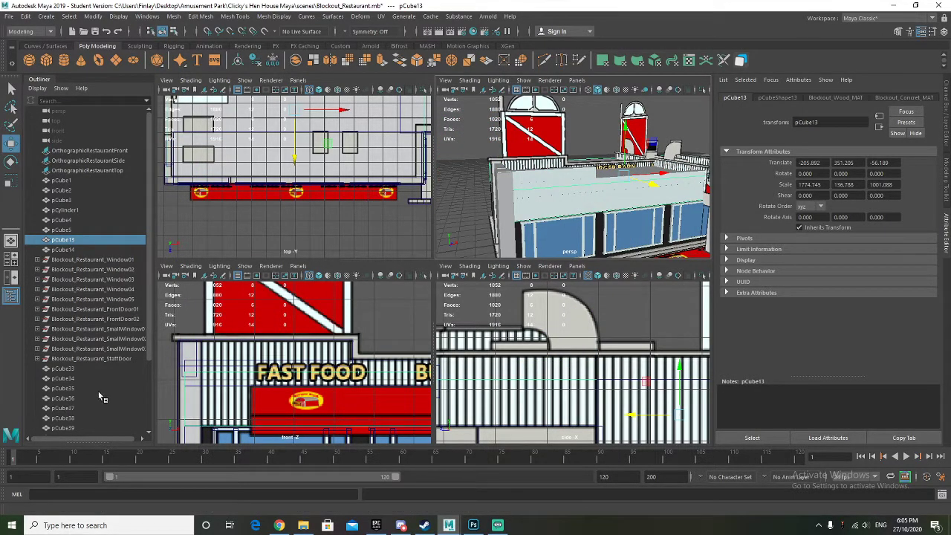
left_click(696, 175)
left_click_drag(696, 175, 604, 246, "alt")
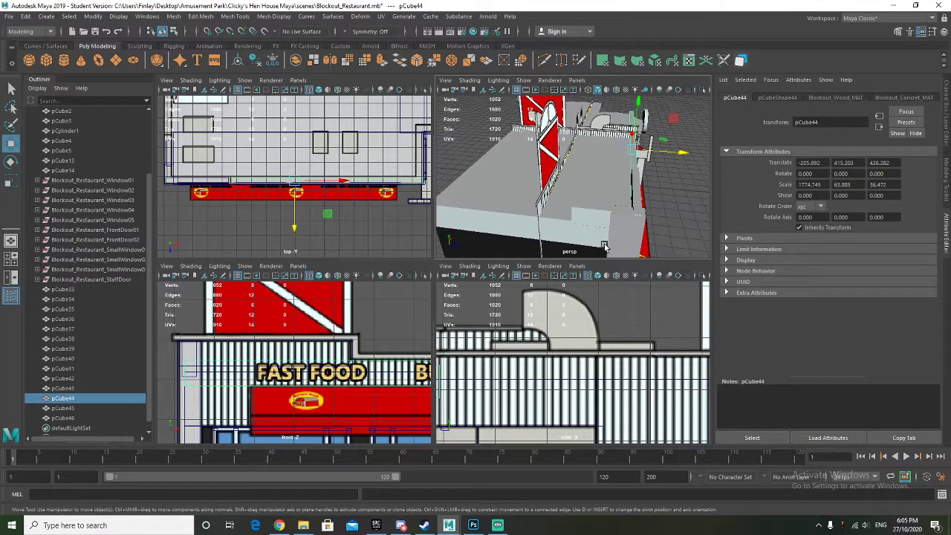
key("ctrl+d")
left_click_drag(663, 151, 543, 156)
left_click_drag(502, 190, 540, 183, "alt")
key("f")
scroll(580, 192, "up", 5)
middle_click_drag(540, 183, 637, 180)
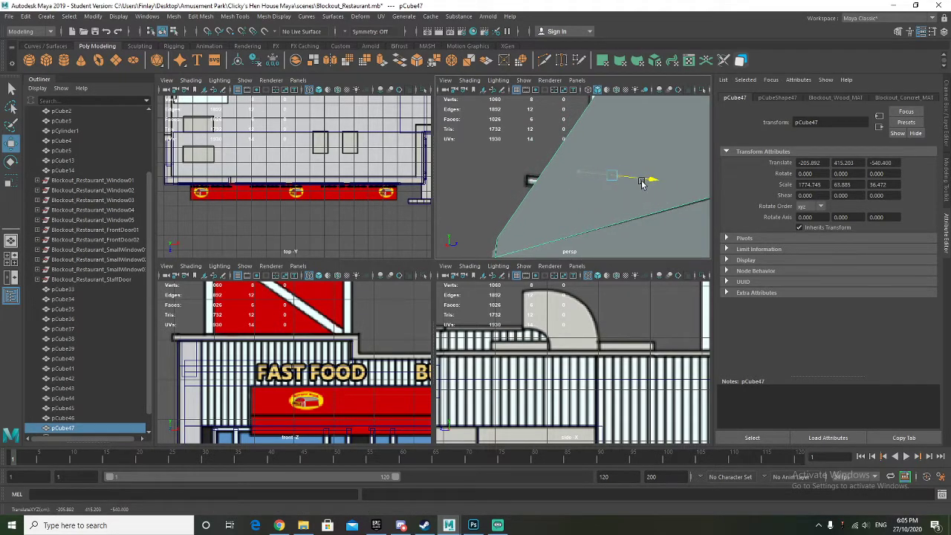
left_click_drag(643, 185, 575, 198, "alt")
key("f")
scroll(523, 208, "up", 5)
left_click_drag(504, 232, 511, 148, "alt")
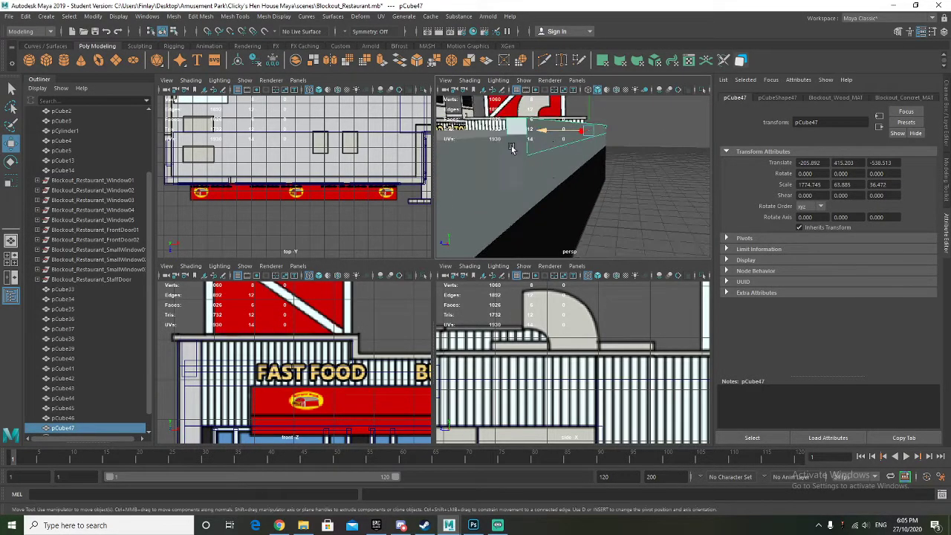
Extend the rear strip's end face along X to the outer edge of the side wall
right_click_drag(522, 128, 523, 153)
left_click(519, 124)
scroll(534, 175, "down", 8)
left_click_drag(557, 171, 573, 194, "alt")
scroll(571, 195, "up", 3)
left_click_drag(536, 168, 515, 183)
key("f")
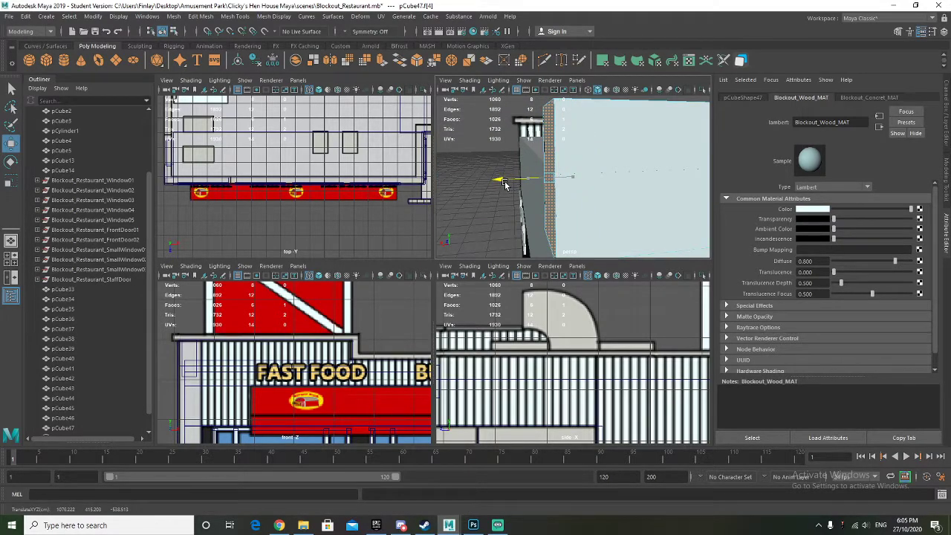
Return to object mode, duplicate the rear roof strip and rotate the copy 90 degrees around Y
scroll(610, 189, "down", 5)
left_click_drag(614, 191, 551, 175, "alt")
scroll(546, 207, "down", 6)
scroll(572, 212, "up", 5)
scroll(572, 180, "down", 8)
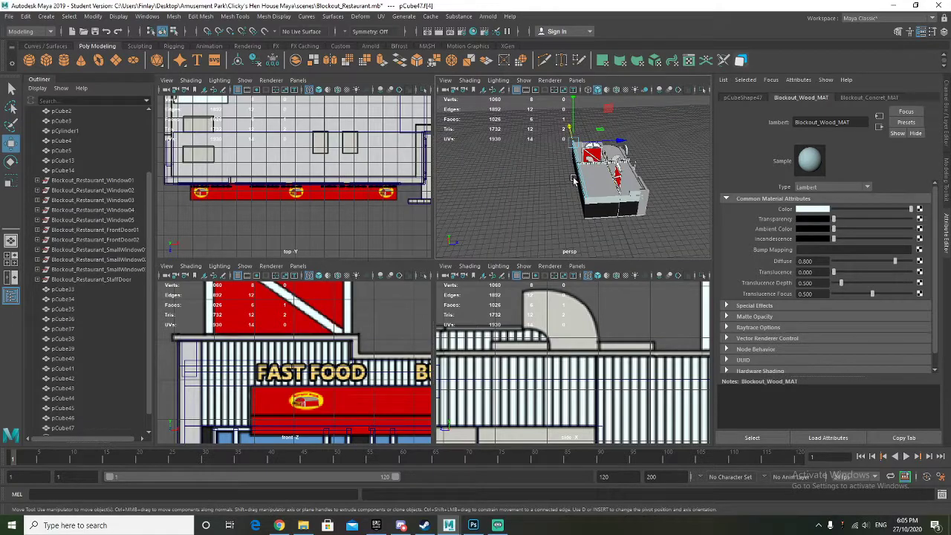
right_click(583, 182)
left_click(601, 195)
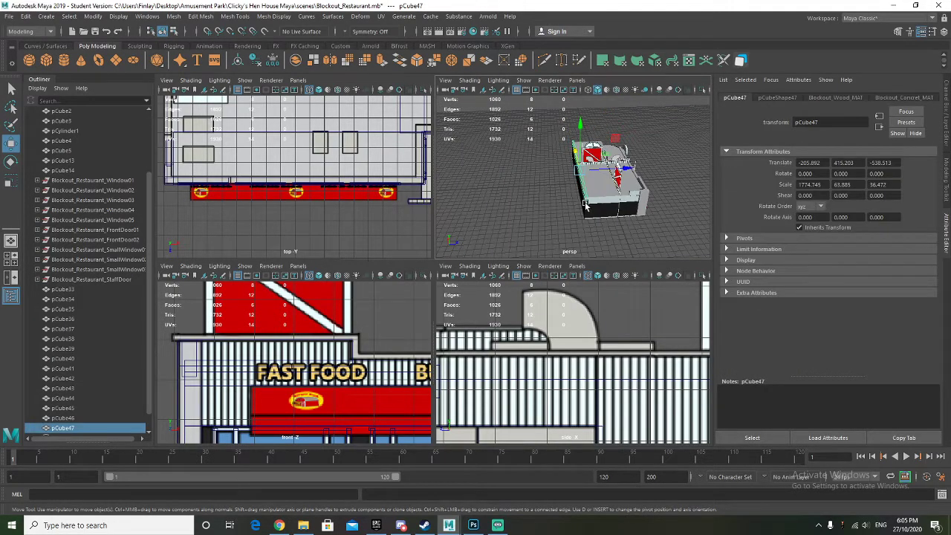
key("ctrl+d")
key("e")
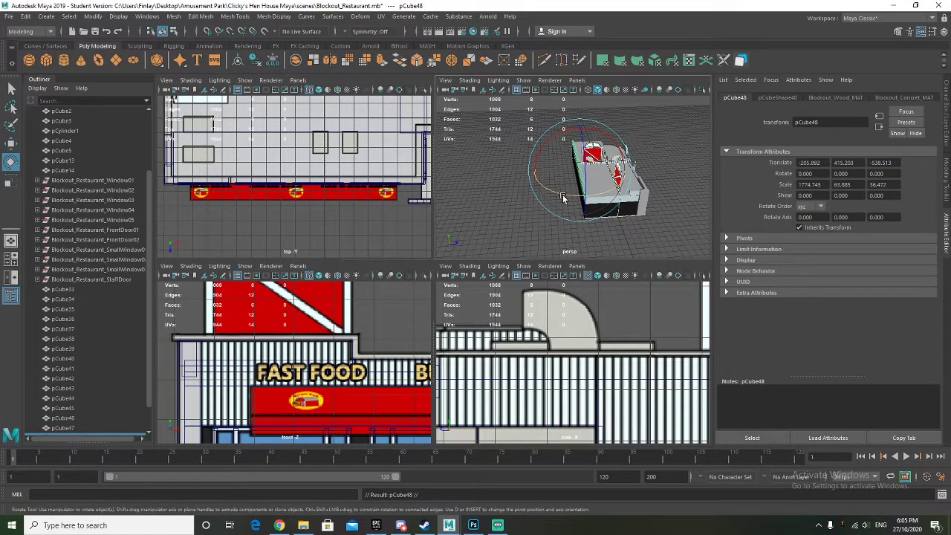
left_click_drag(562, 199, 545, 242)
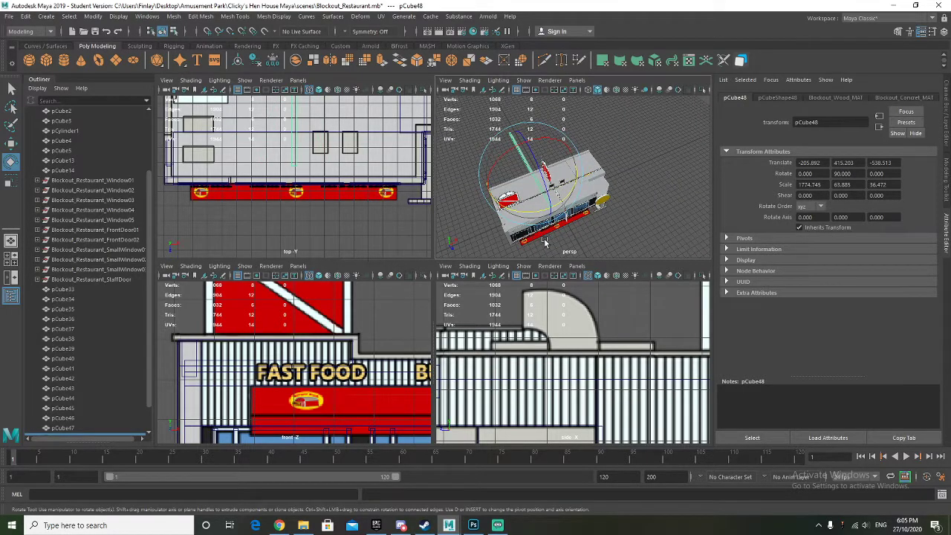
key("r")
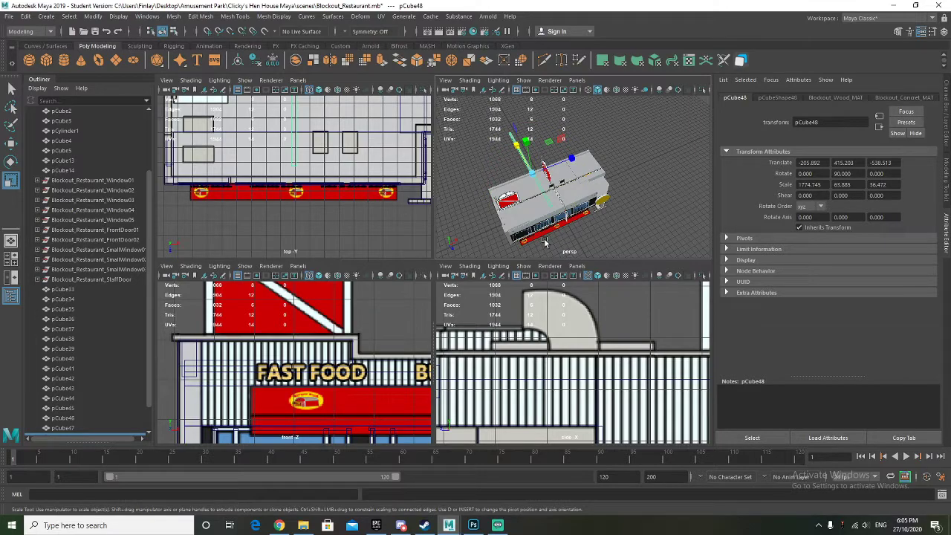
key("w")
key("e")
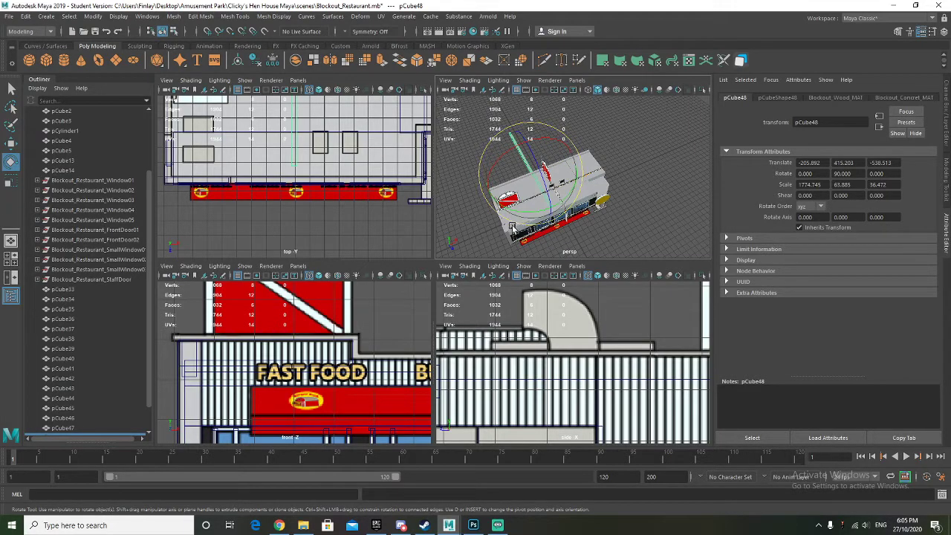
Rotate the copied strip to -90 degrees around Y and move it along X to the roof's side edge, about X -1056
left_click(531, 213)
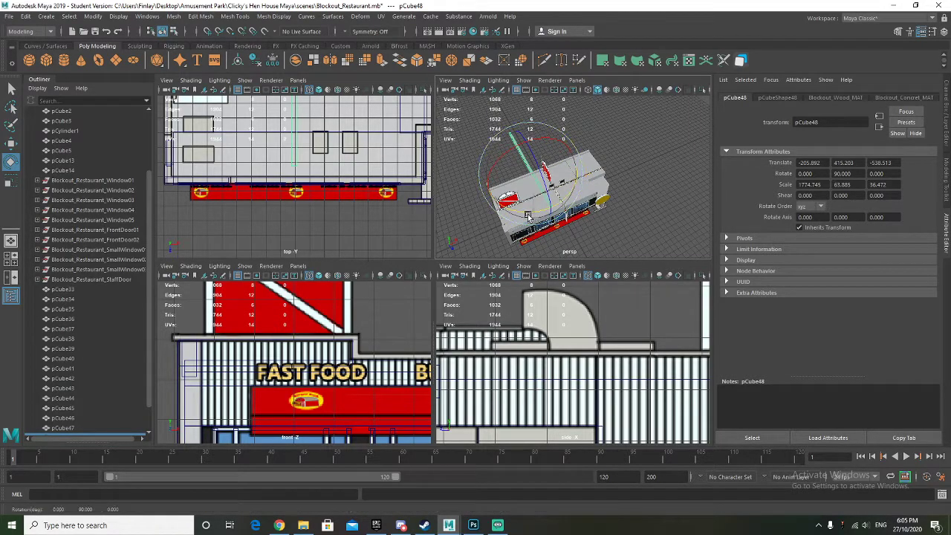
mouse_move(553, 199)
left_mouse_down()
mouse_move(529, 206)
mouse_move(557, 200)
mouse_move(551, 195)
left_mouse_up()
key("w")
scroll(575, 184, "up", 3)
left_click_drag(606, 123, 547, 158)
middle_click_drag(550, 198, 580, 194, "alt")
scroll(581, 195, "up", 5)
scroll(580, 195, "up", 2)
left_click_drag(569, 198, 630, 180, "alt")
scroll(590, 189, "down", 1)
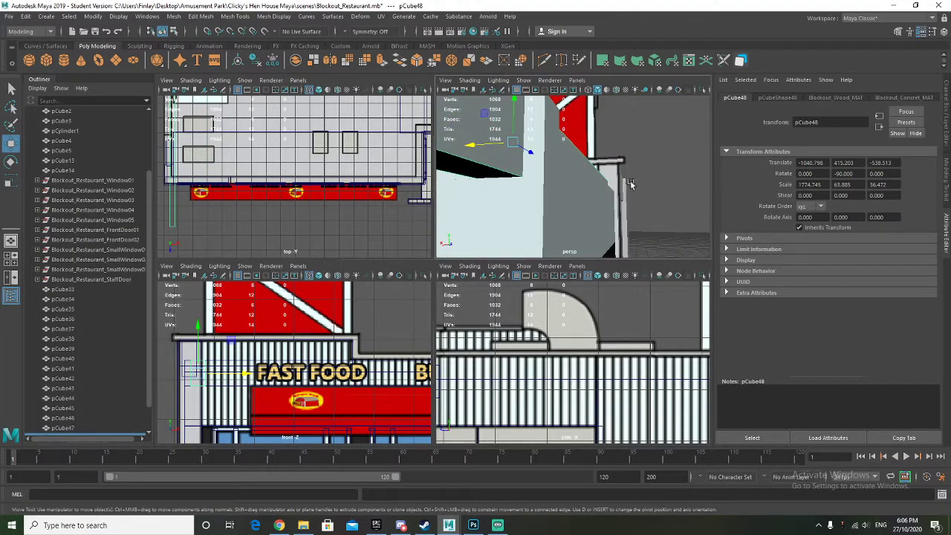
left_click_drag(480, 145, 500, 144)
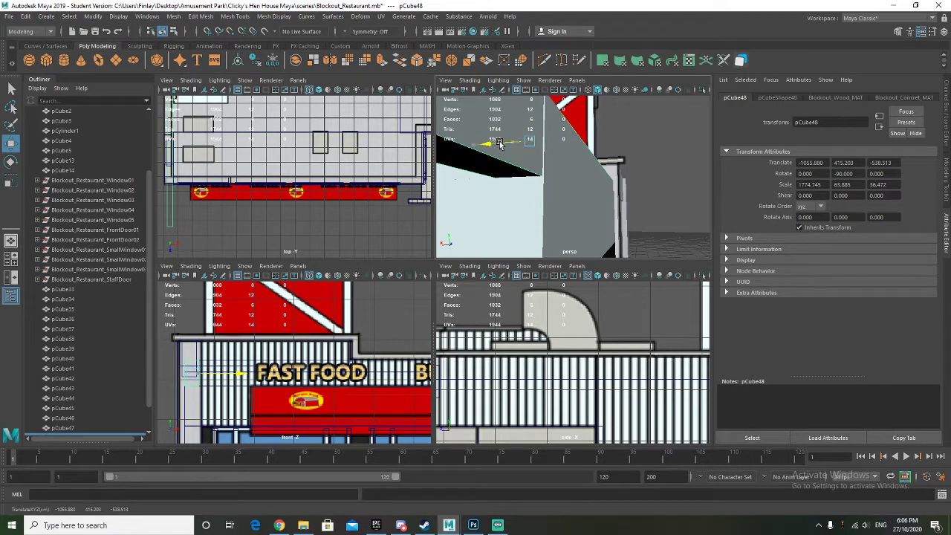
Select the side strip's rear end face and move it along Z to the roof's rear edge
left_click_drag(586, 177, 593, 204, "alt")
scroll(580, 197, "down", 3)
scroll(564, 201, "down", 2)
right_click_drag(480, 202, 483, 227)
left_click(481, 204)
left_click_drag(505, 197, 514, 215)
scroll(574, 178, "up", 4)
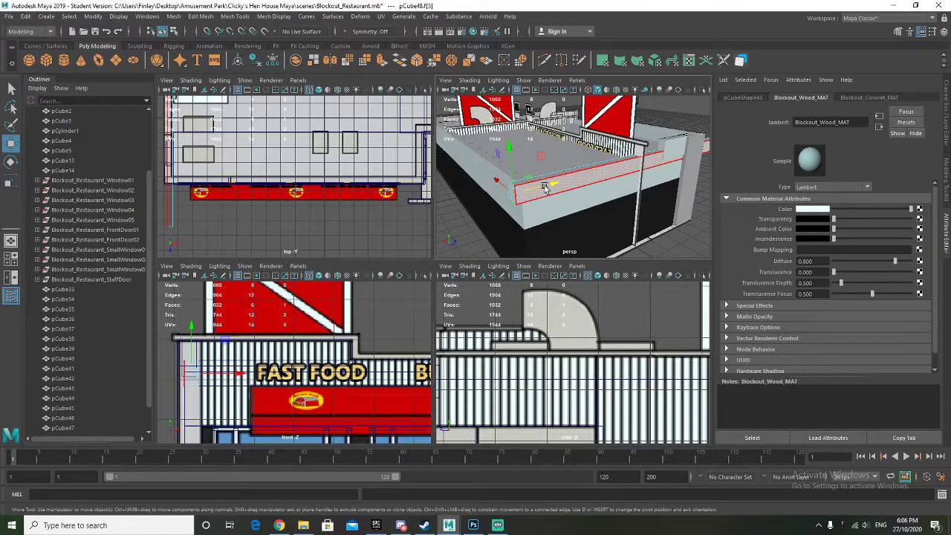
Extend the side strip's front end face along Z to the front wall, then return to object mode
mouse_move(545, 188)
left_mouse_down("alt")
mouse_move(479, 211)
mouse_move(532, 193)
left_mouse_up("alt")
left_click(610, 162)
left_click_drag(632, 174, 588, 170)
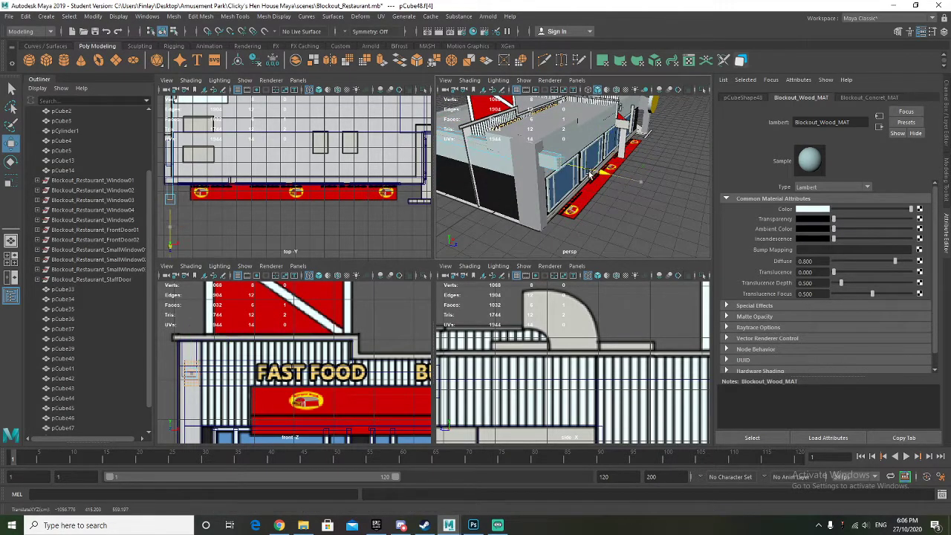
left_click_drag(519, 156, 686, 227, "alt")
scroll(565, 186, "down", 5)
left_click_drag(624, 185, 568, 171, "alt")
right_click_drag(579, 156, 611, 145)
left_click_drag(602, 152, 505, 210, "alt")
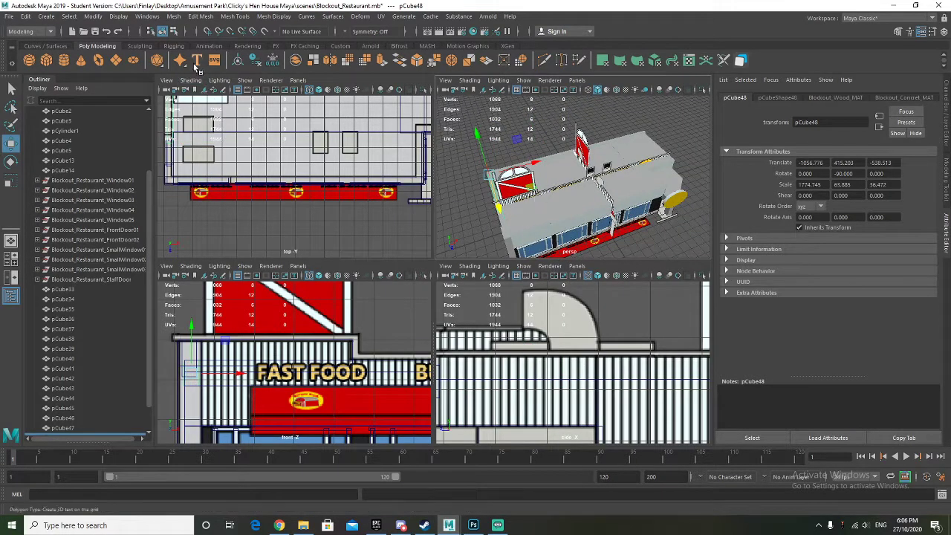
Duplicate the side strip and move the copy along X to the opposite side edge of the roof, about X 1058
left_click(237, 65)
left_click_drag(541, 183, 658, 151)
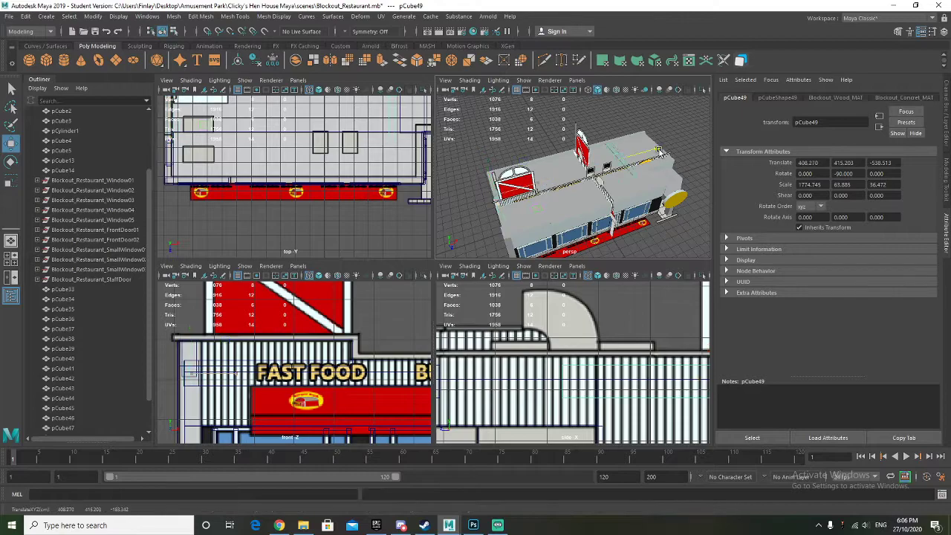
key("f")
left_click_drag(596, 205, 617, 168, "alt")
left_click_drag(617, 170, 547, 213, "alt")
middle_click_drag(548, 212, 581, 202, "alt")
Move the opposite side strip's front end face along Z to the recessed roof corner, then return to object mode
right_click_drag(505, 178, 505, 205)
left_click(503, 183)
left_click_drag(503, 183, 501, 208, "alt")
middle_click_drag(455, 197, 488, 184)
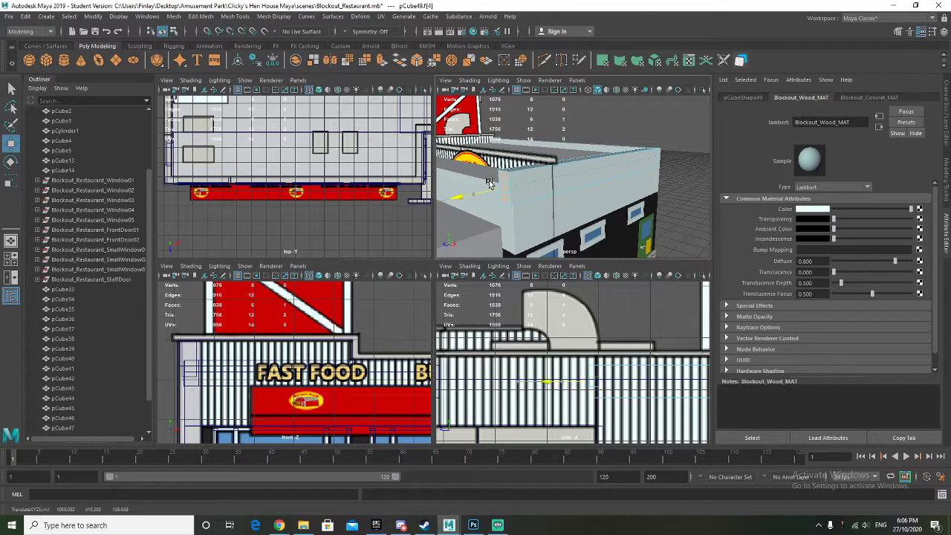
left_click_drag(490, 182, 600, 152, "alt")
right_click_drag(600, 140, 644, 130)
Duplicate the side strip and place the copy along the inner side wall of the recess, at about X 664
left_click_drag(583, 191, 482, 173, "alt")
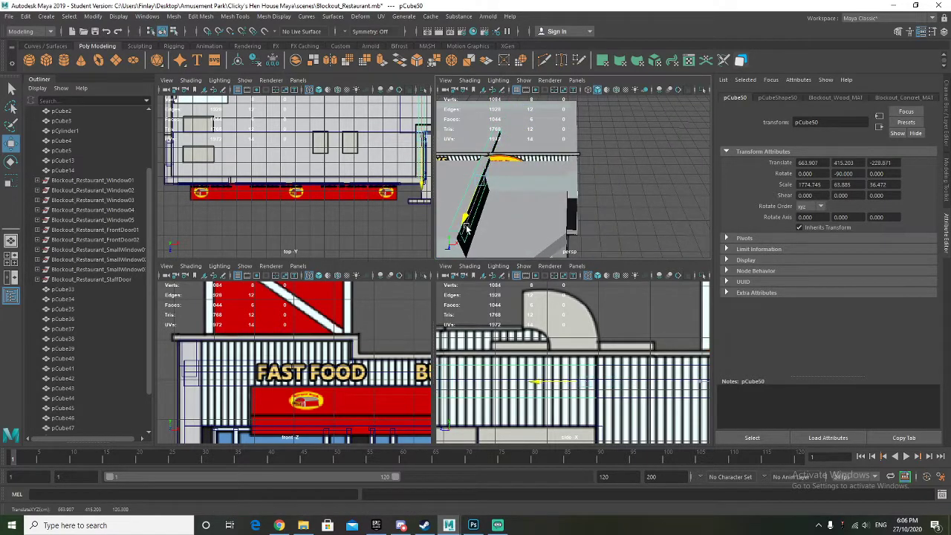
left_click_drag(490, 220, 536, 160, "alt")
left_click(606, 152)
middle_click_drag(536, 160, 508, 155, "alt")
Move the inner strip's rear end face along Z to the recess's back wall, then return to object mode
right_click_drag(584, 158, 583, 185)
left_click(607, 161)
left_click_drag(604, 163, 604, 163)
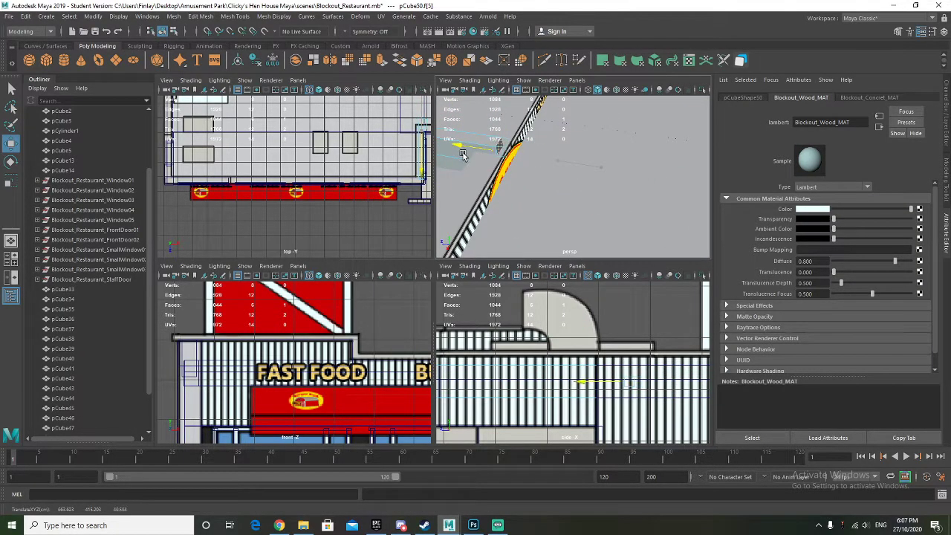
left_click_drag(447, 152, 630, 156, "alt")
right_click_drag(634, 158, 666, 142)
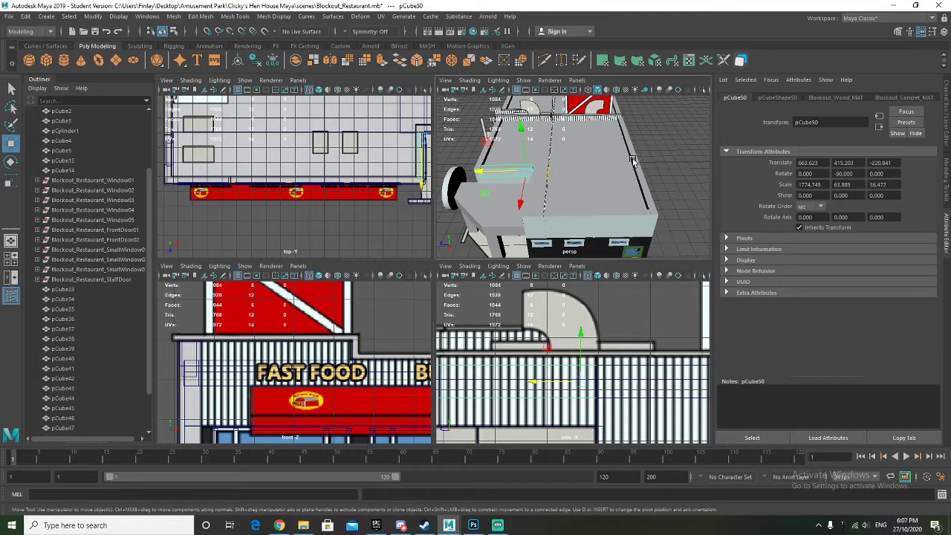
Duplicate a roof strip running along X and move the copy toward the recessed front edge
left_click(636, 161)
key("ctrl+d")
left_click_drag(575, 110, 502, 111)
left_click_drag(557, 158, 654, 170, "alt")
key("r")
key("ctrl+z")
left_click_drag(585, 161, 654, 181)
key("w")
Align the copied strip with the recess's back wall at X 700.097 and Z 85.556
key("f")
middle_click_drag(692, 191, 563, 164, "alt")
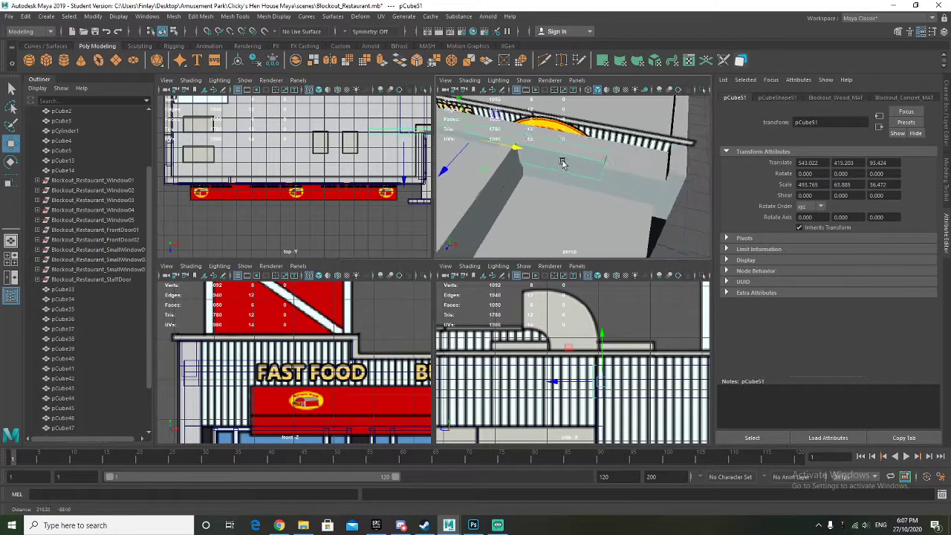
scroll(553, 167, "down", 4)
left_click_drag(570, 167, 472, 199)
scroll(611, 198, "up", 5)
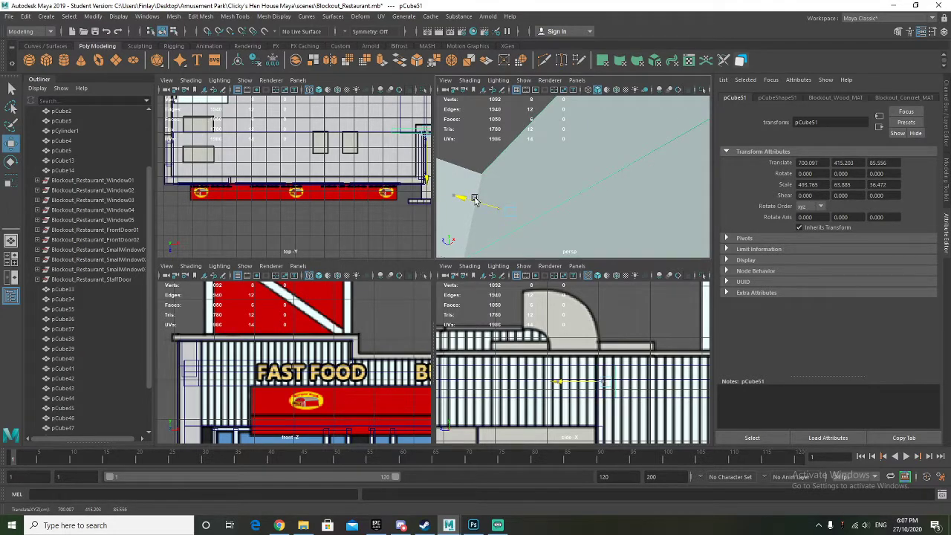
Move the recess strip's inner end face along X to meet the inner side strip, then clear the selection
left_click_drag(492, 209, 603, 246, "alt")
scroll(558, 210, "down", 4)
left_click_drag(506, 188, 548, 217, "alt")
middle_click_drag(548, 217, 543, 133, "alt")
right_click_drag(532, 207, 532, 232)
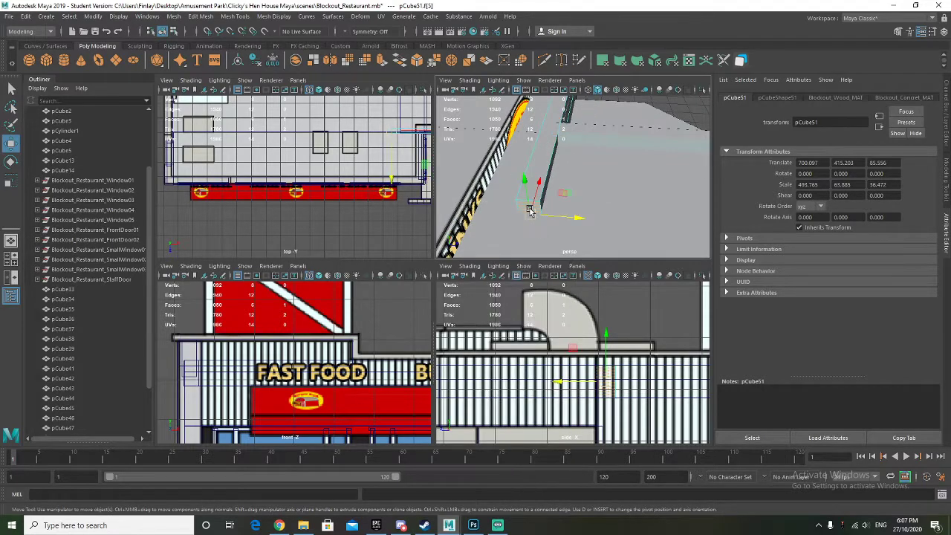
left_click(531, 209)
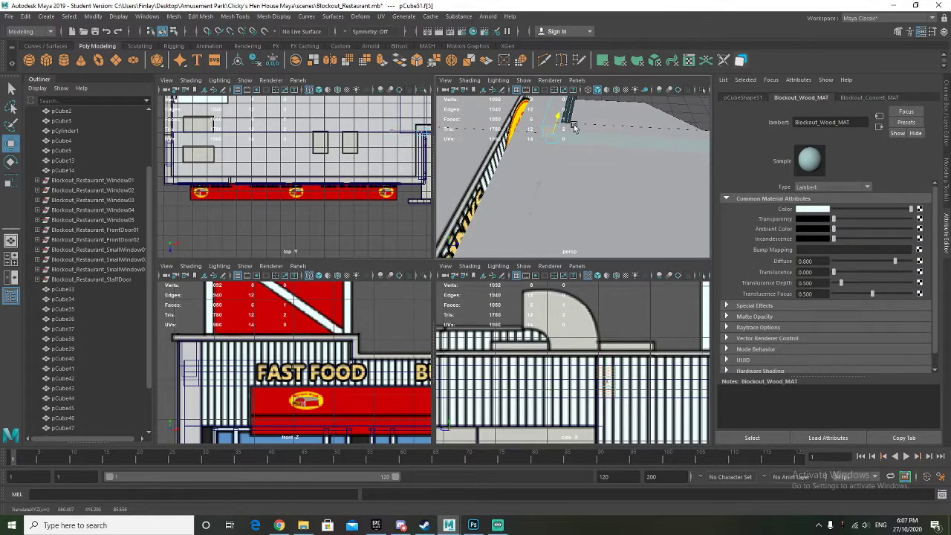
key("f")
left_click_drag(556, 136, 532, 172, "alt")
left_click_drag(607, 148, 565, 192)
scroll(648, 181, "down", 8)
left_click(632, 159)
scroll(621, 154, "up", 3)
scroll(573, 208, "up", 5)
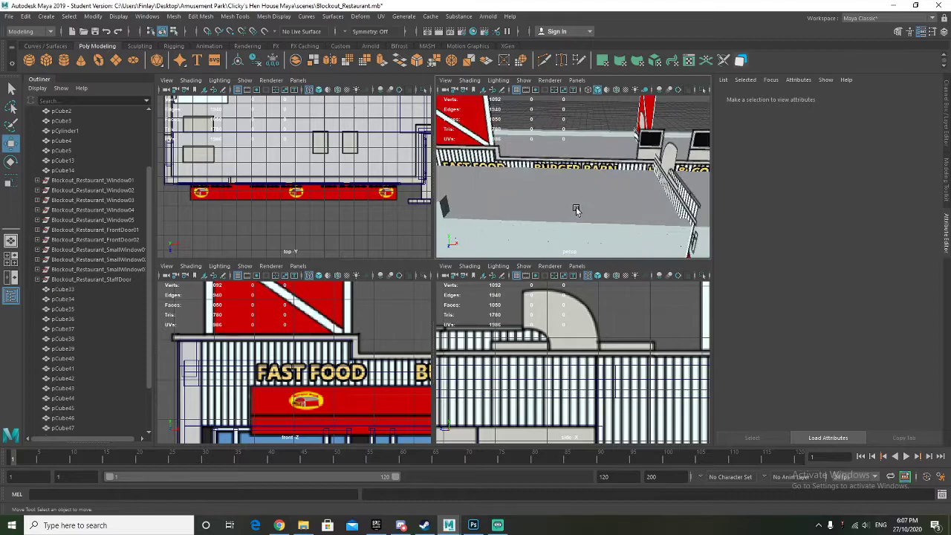
Save the scene, accepting the student version notice
left_click(13, 16)
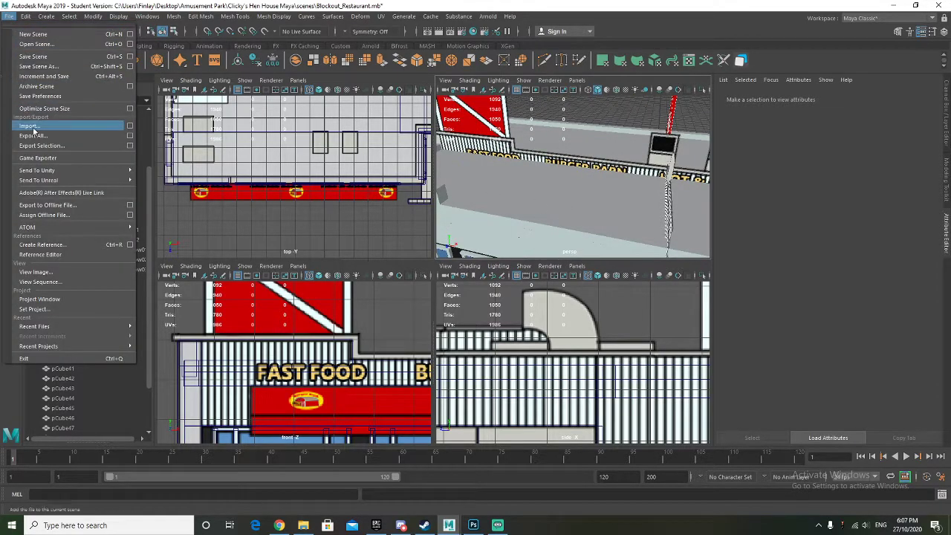
left_click(34, 56)
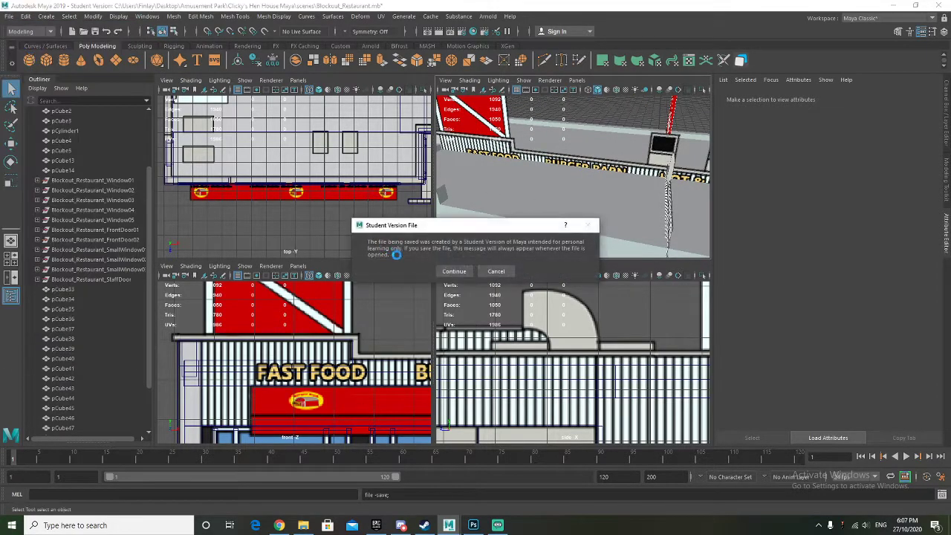
left_click(454, 271)
left_click_drag(516, 195, 560, 212, "alt")
scroll(560, 208, "up", 4)
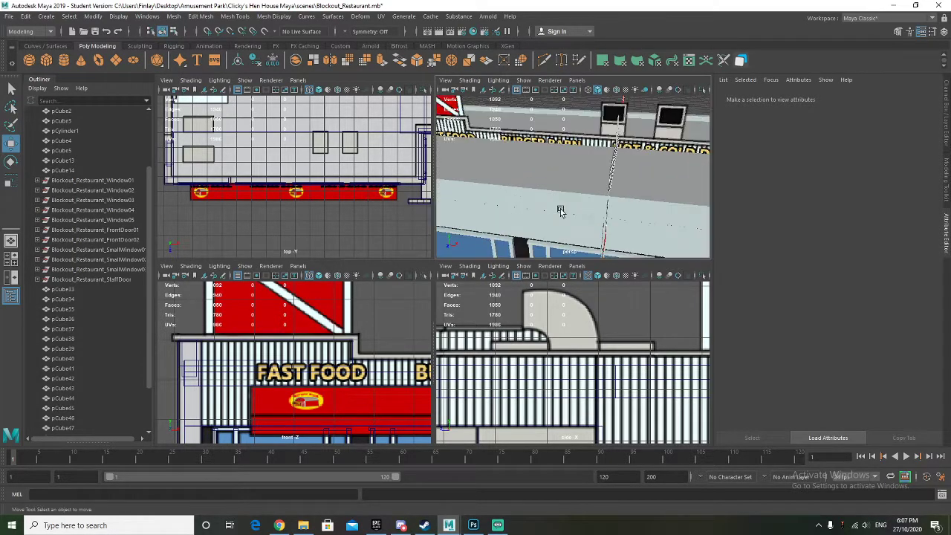
scroll(544, 207, "up", 2)
scroll(548, 209, "down", 5)
left_click(506, 182)
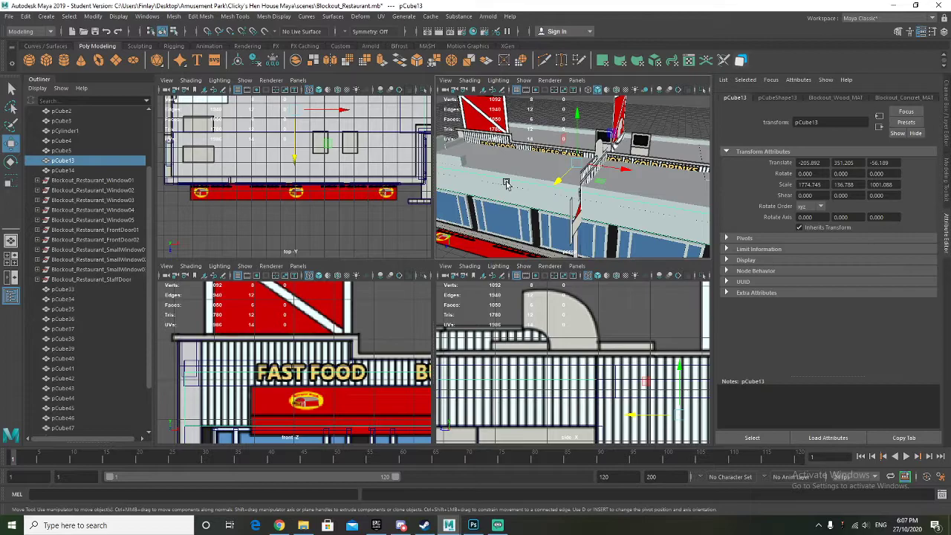
left_click_drag(499, 203, 547, 180, "alt")
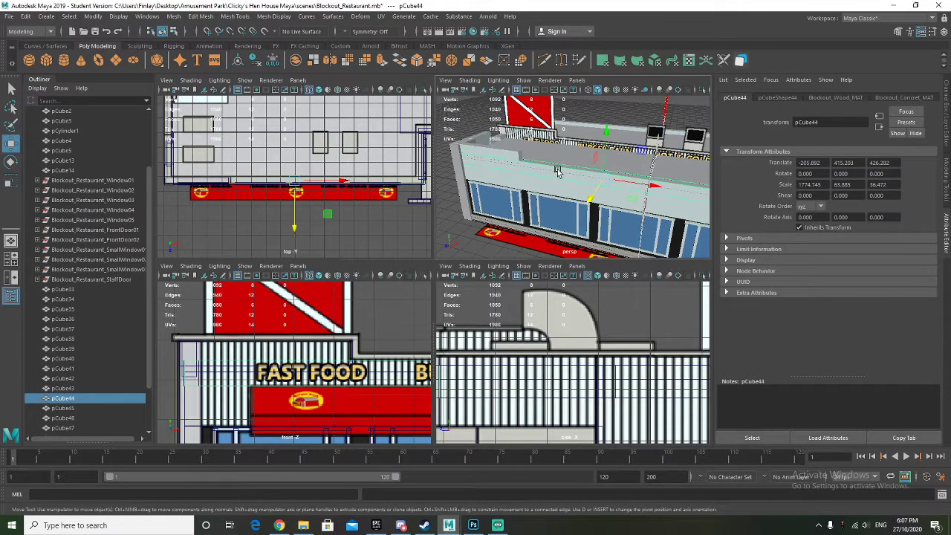
key("ctrl+d")
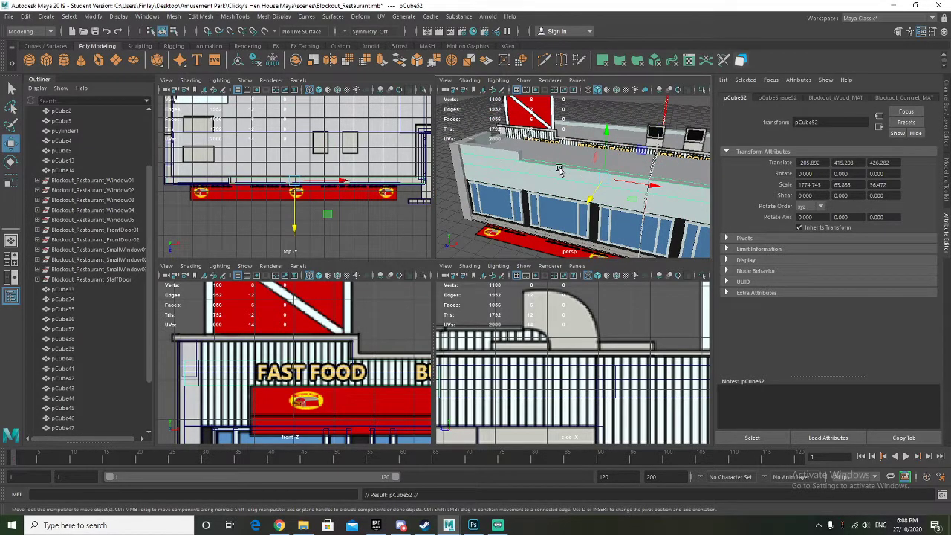
left_click_drag(606, 131, 615, 128)
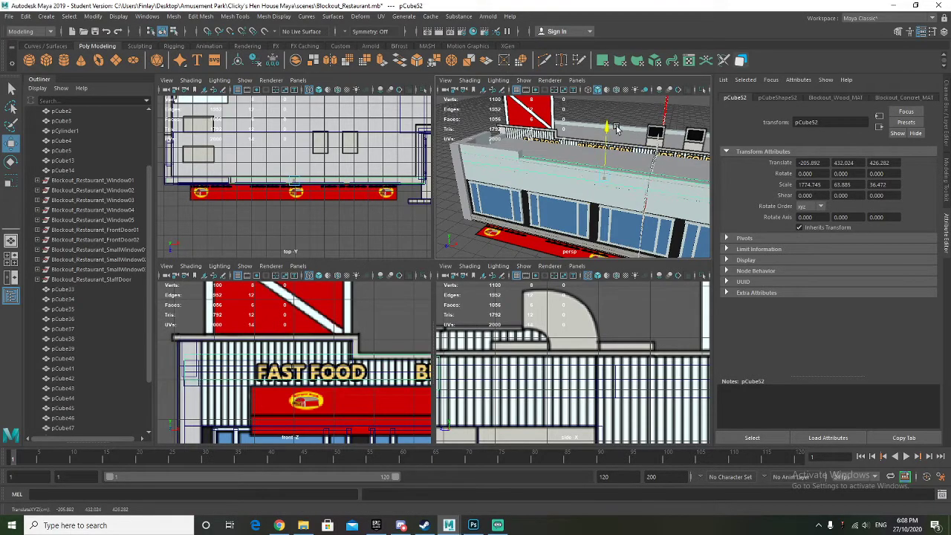
key("ctrl+z")
key("ctrl+z")
Select all the roof parapet strips, pCube44 through pCube51
left_click_drag(556, 145, 554, 162, "alt")
scroll(64, 312, "down", 2)
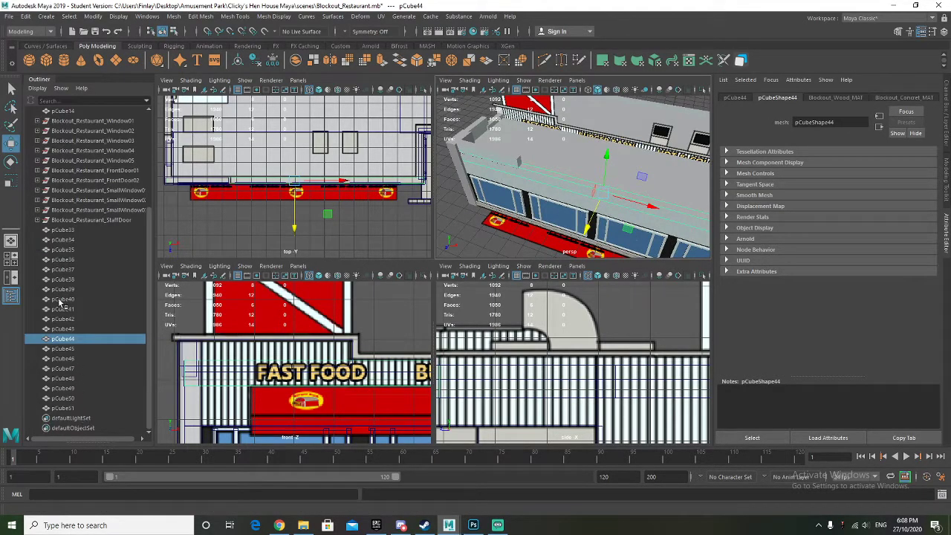
left_click(74, 230)
left_click(78, 240)
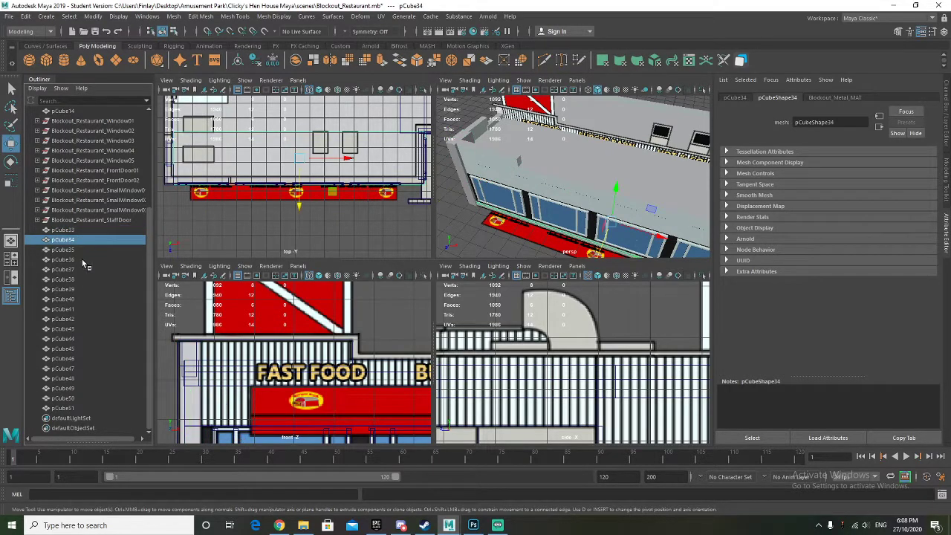
left_click(83, 279)
scroll(515, 211, "down", 6)
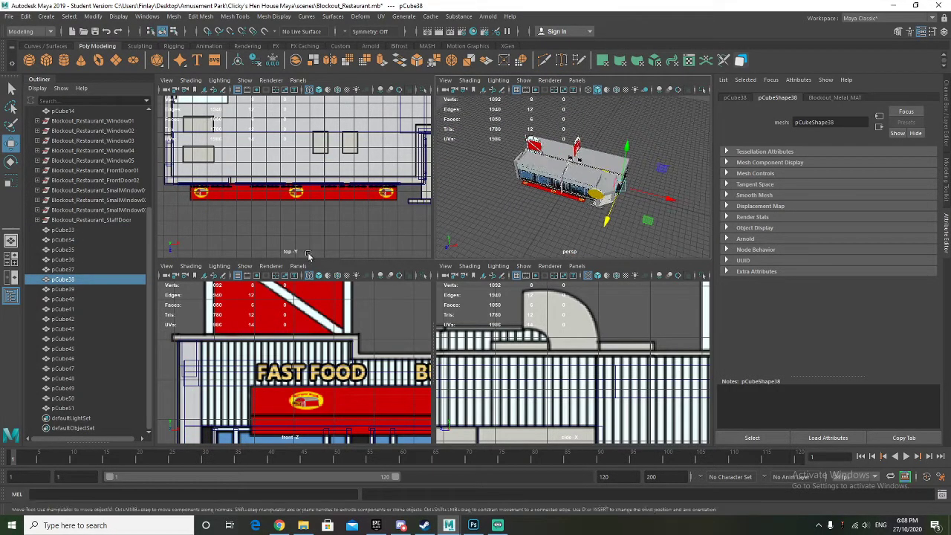
left_click(77, 289)
left_click(78, 298)
left_click(75, 318)
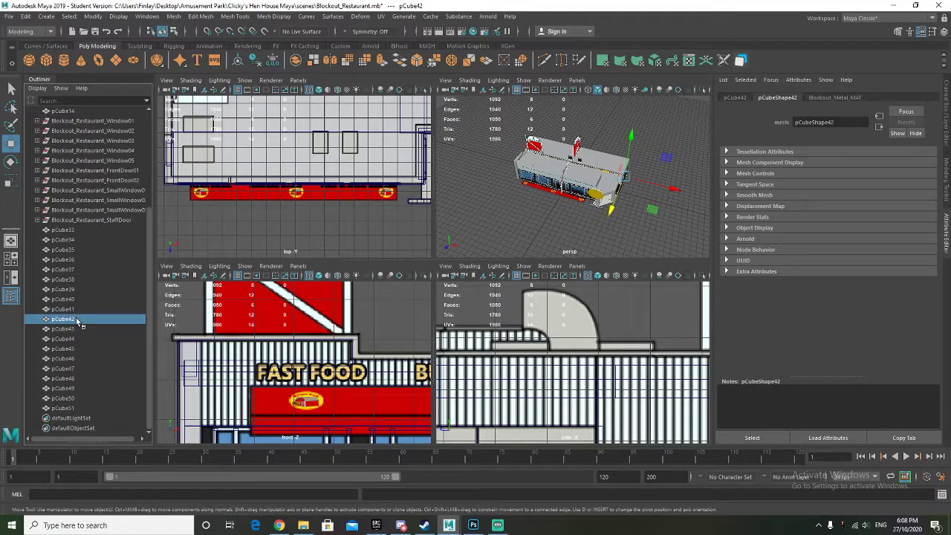
left_click(81, 328)
left_click(80, 339)
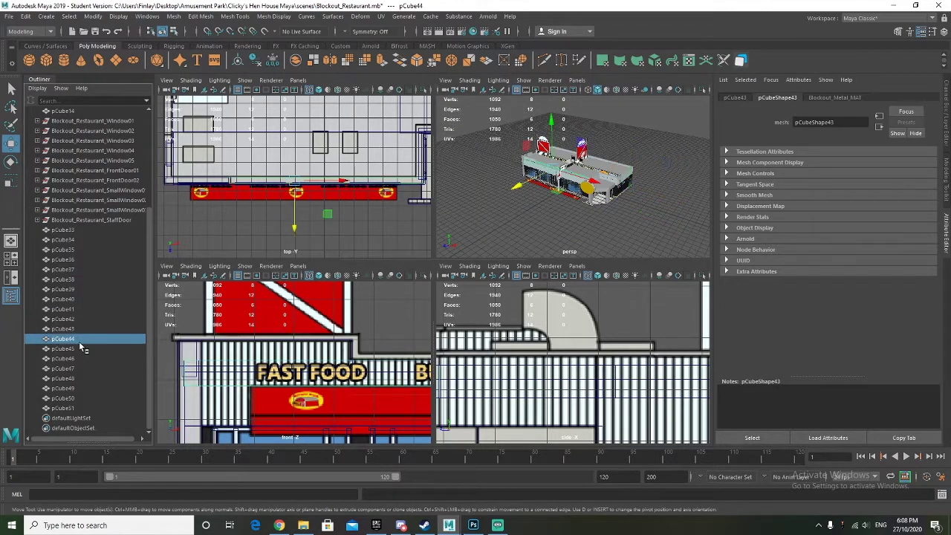
left_click(73, 408, "shift")
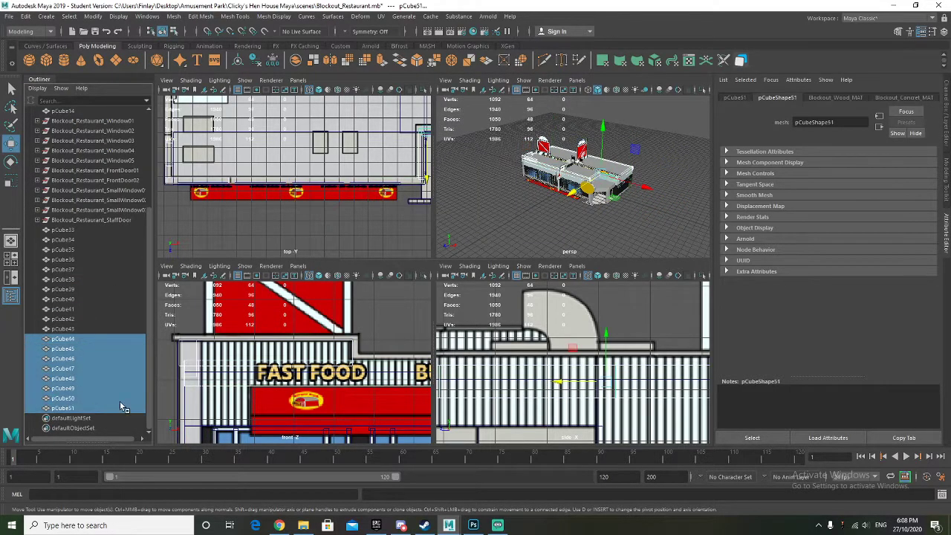
Duplicate the selected parapet strips, raise the copies to the roof's top edge and flatten them to a Y scale of about 26
key("f")
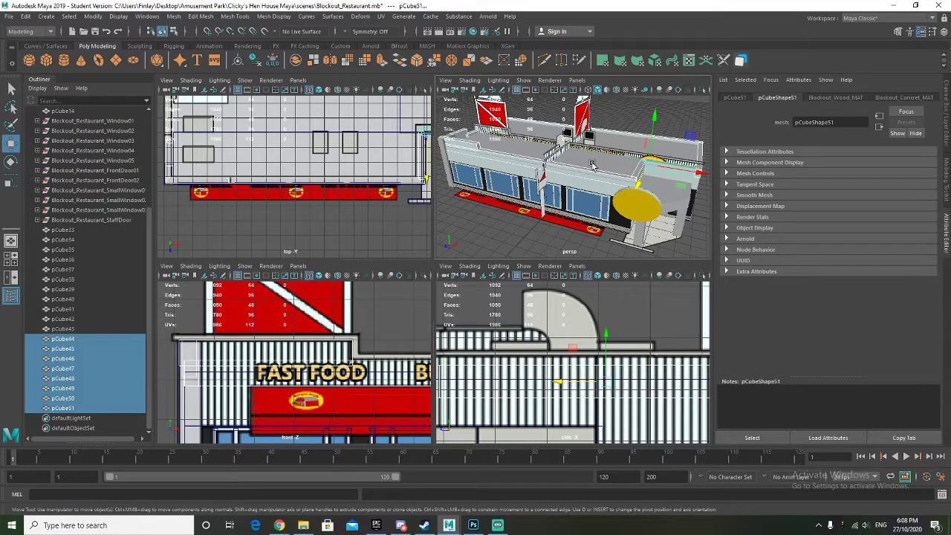
key("ctrl+d")
left_click_drag(656, 119, 656, 140)
key("r")
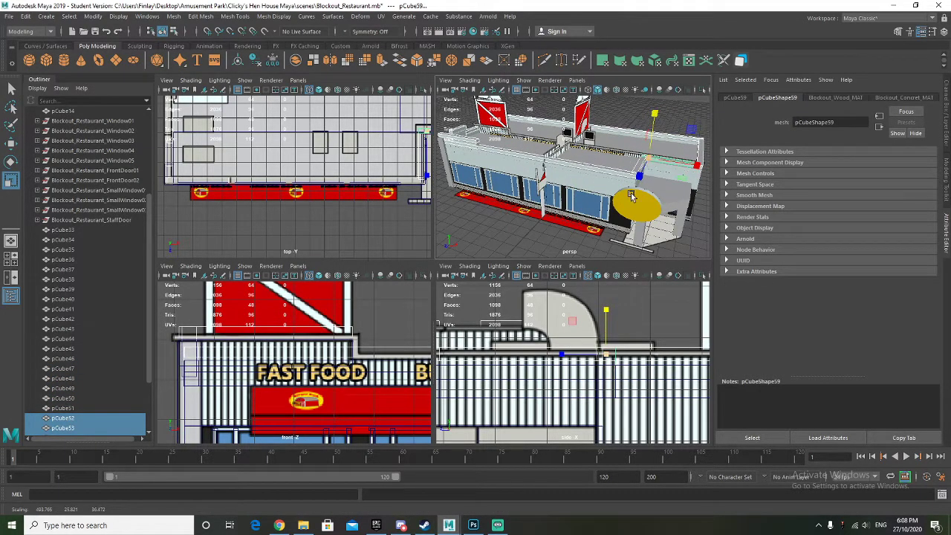
scroll(630, 195, "up", 3)
left_click_drag(629, 186, 565, 179, "alt")
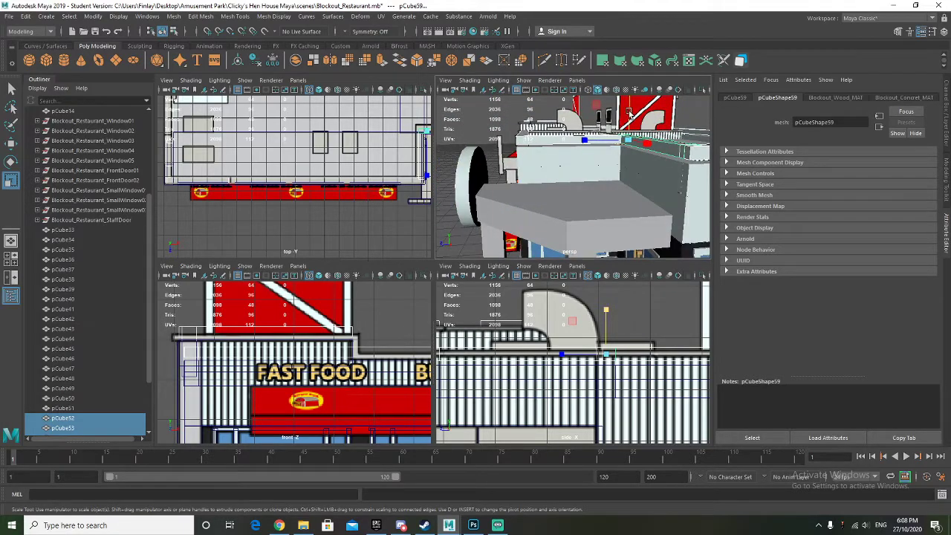
Align the copied trim strips with the roof trim in the side reference and flatten them further to its thickness
key("w")
scroll(513, 329, "up", 1)
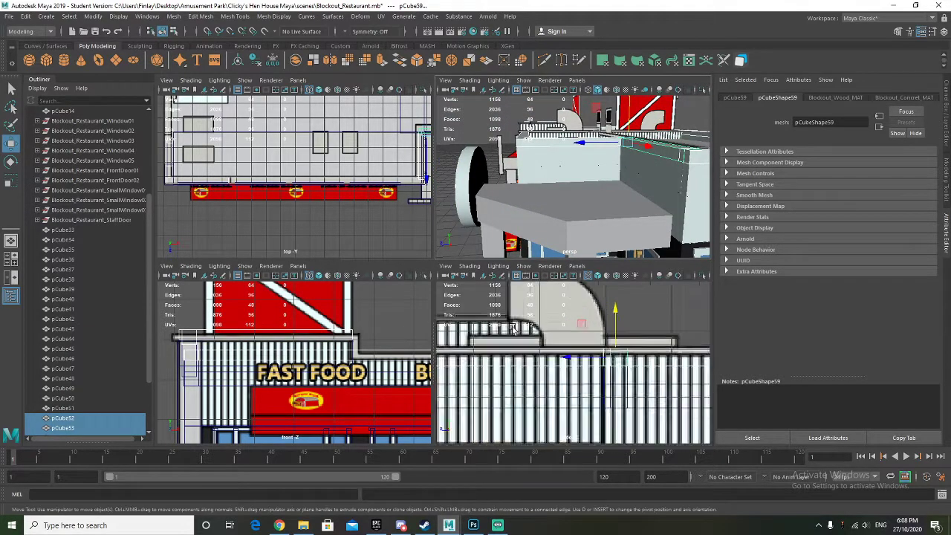
scroll(512, 329, "up", 2)
key("r")
left_click_drag(627, 110, 661, 115)
key("w")
scroll(647, 162, "up", 3)
Select the long front trim strip pCube52 and widen it in Z so it overhangs the parapet
left_click_drag(646, 165, 641, 203, "alt")
scroll(638, 179, "down", 3)
key("r")
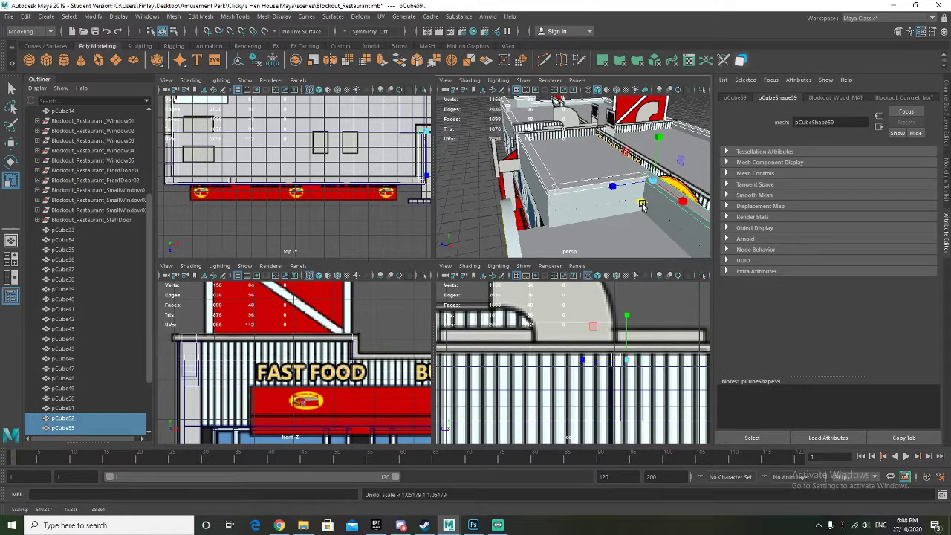
left_click_drag(530, 180, 529, 185, "alt")
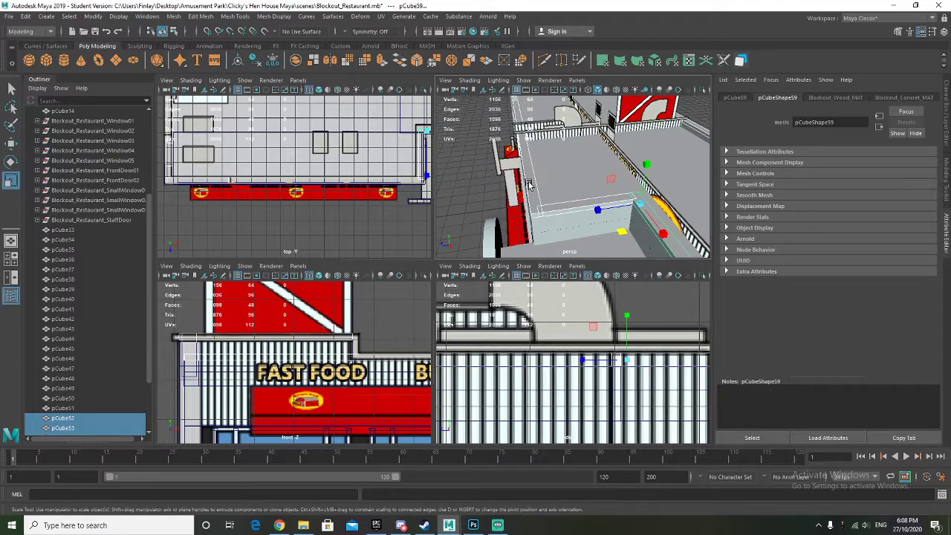
left_click(530, 181)
left_click_drag(530, 180, 524, 146, "alt")
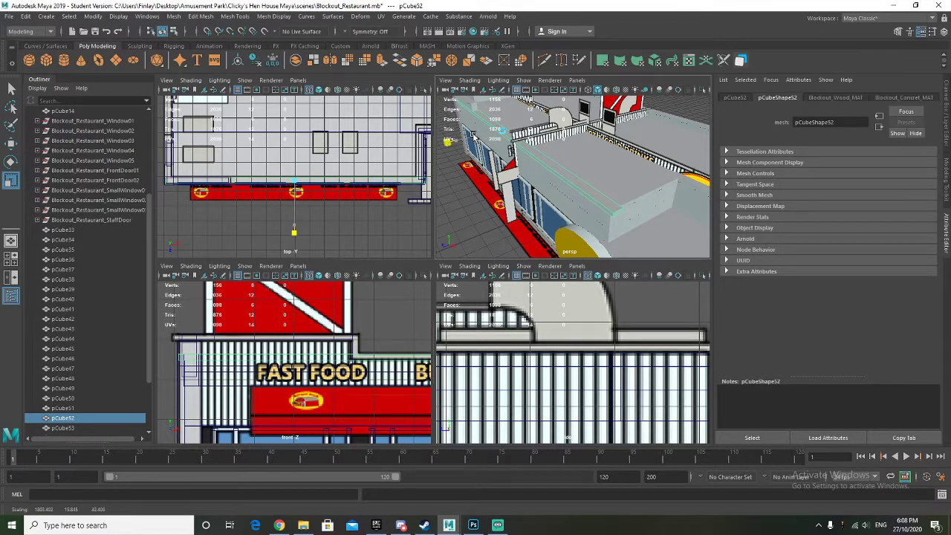
left_click_drag(468, 141, 469, 140)
Select the side trim strip pCube58 and widen it to a Z scale of about 64
left_click_drag(605, 178, 632, 186, "alt")
left_click(560, 156)
scroll(609, 183, "down", 2)
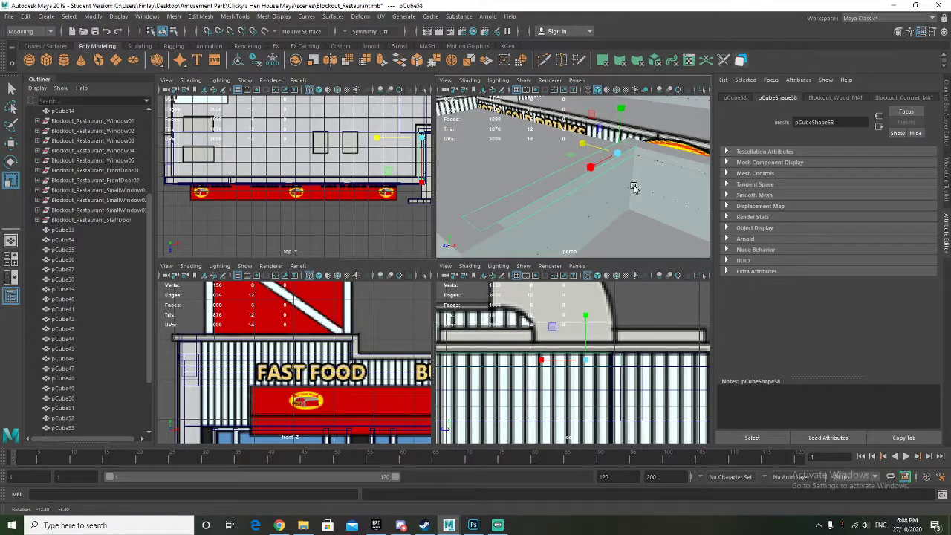
left_click_drag(587, 140, 579, 142)
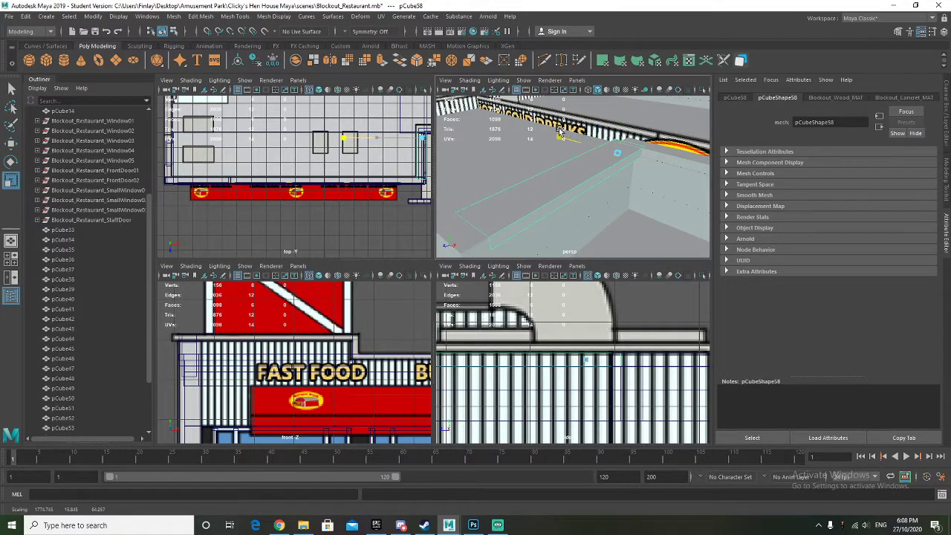
Select the short trim strip pCube59 and widen it to a Z scale of about 59
left_click_drag(630, 185, 546, 206, "alt")
left_click(644, 205)
left_click_drag(618, 214, 501, 180, "alt")
scroll(607, 159, "up", 3)
scroll(667, 195, "up", 3)
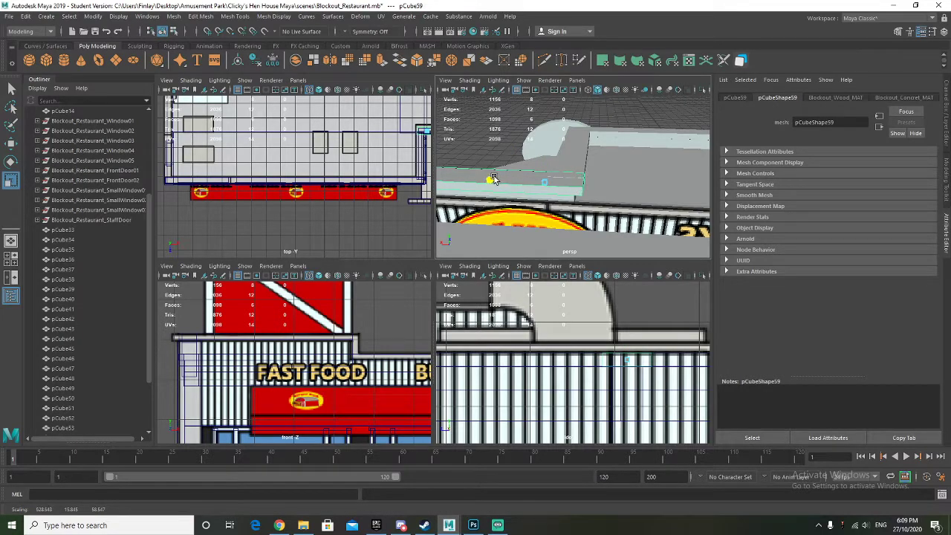
left_click_drag(494, 179, 569, 169, "alt")
Select the end face of trim strip pCube59 and move it along the strip to meet the roof corner
right_click_drag(466, 151, 462, 172)
left_click(457, 146)
left_click_drag(542, 178, 640, 185, "alt")
middle_click_drag(641, 185, 541, 207, "alt")
key("w")
left_click_drag(615, 211, 571, 144)
right_click_drag(571, 145, 575, 197, "alt")
middle_click_drag(575, 197, 573, 231, "alt")
mouse_move(571, 232)
left_mouse_down("alt")
mouse_move(570, 204)
mouse_move(595, 160)
mouse_move(590, 227)
left_mouse_up("alt")
Select trim strip pCube57 above the staff door wall and widen it beyond the parapet
left_click(585, 162)
left_click(584, 184)
middle_click_drag(590, 227, 508, 170, "alt")
scroll(550, 176, "down", 5)
right_click_drag(578, 177, 624, 163)
key("r")
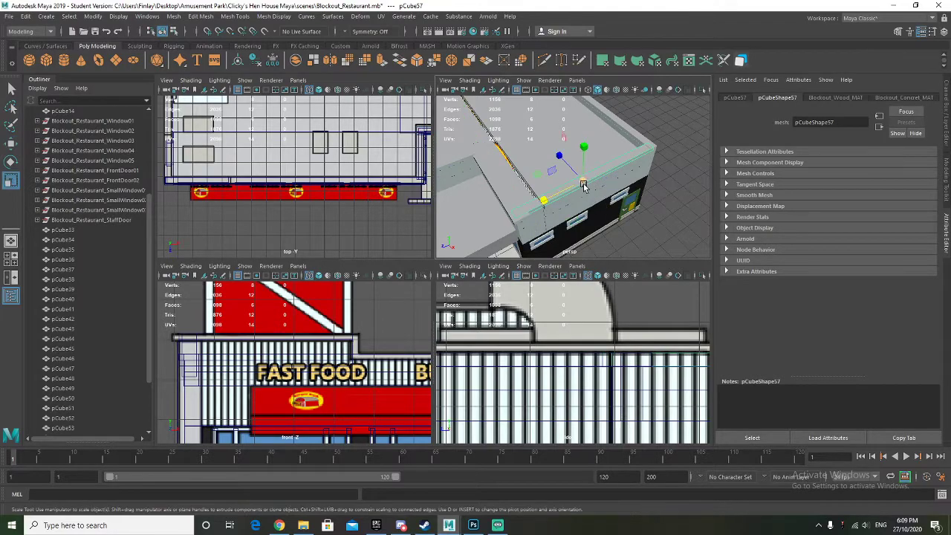
left_click_drag(562, 183, 515, 202, "alt")
middle_click_drag(515, 202, 503, 139, "alt")
scroll(580, 207, "up", 5)
scroll(511, 144, "down", 4)
middle_click_drag(563, 186, 599, 189, "alt")
left_click_drag(614, 195, 588, 195, "alt")
middle_click_drag(586, 195, 548, 186, "alt")
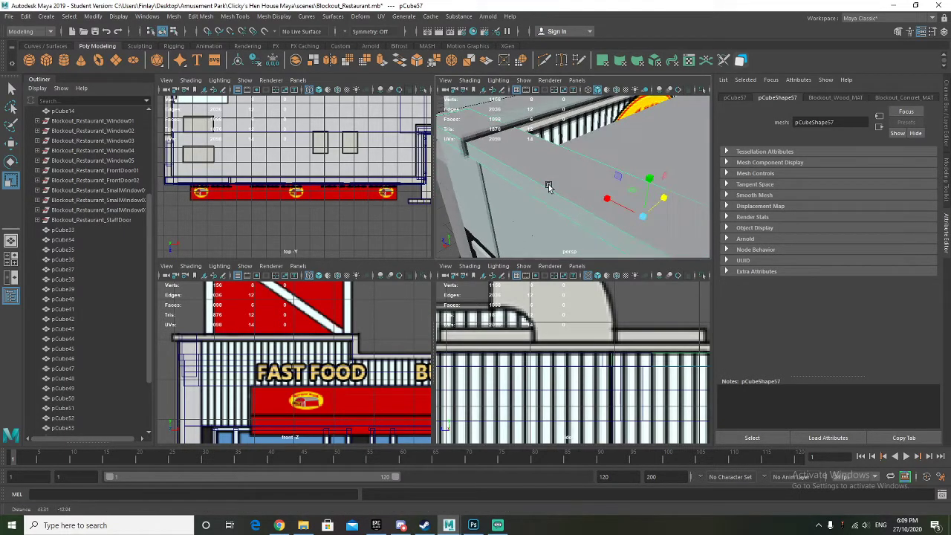
left_click_drag(664, 198, 666, 196)
Fine-tune the width of trim strip pCube57 where it meets the adjoining roof section
middle_click_drag(502, 176, 513, 183, "alt")
left_click_drag(513, 183, 569, 206, "alt")
scroll(593, 207, "down", 3)
middle_click_drag(592, 207, 577, 213, "alt")
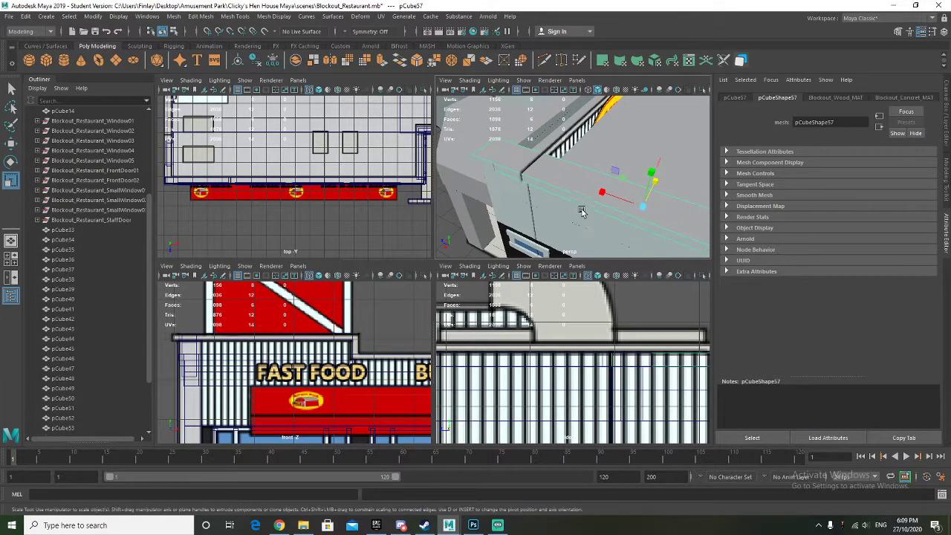
left_click_drag(655, 182, 657, 182)
Select the end face of trim strip pCube57 at the staff door corner and move it outward past the wall
left_click_drag(549, 194, 540, 174, "alt")
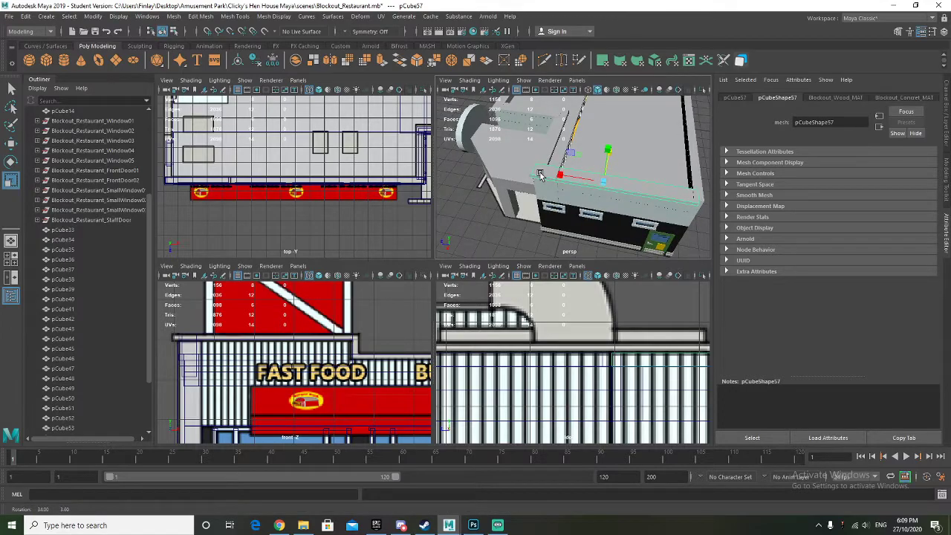
middle_click_drag(557, 191, 503, 166, "alt")
right_click_drag(503, 165, 614, 172, "alt")
middle_click_drag(614, 171, 553, 171, "alt")
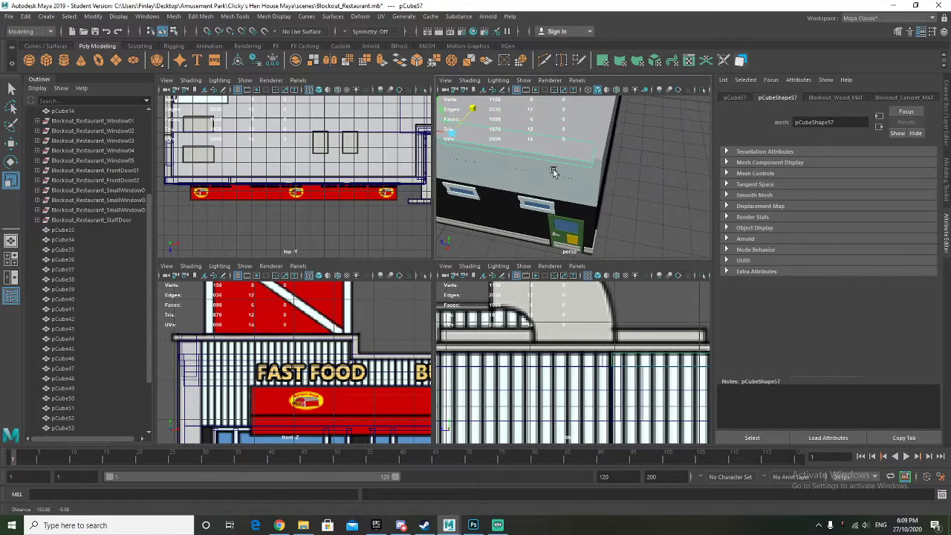
right_click_drag(594, 165, 593, 186)
left_click(592, 165)
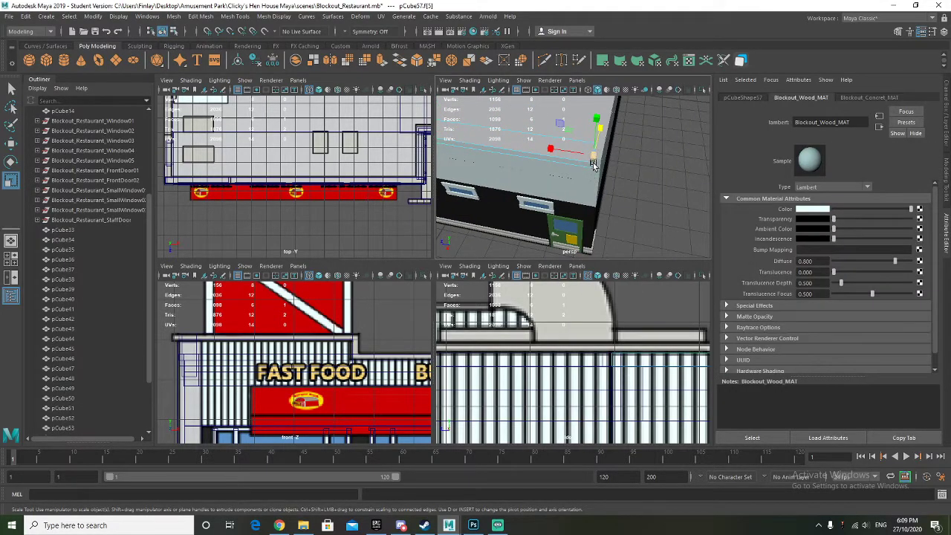
left_click_drag(594, 195, 578, 142, "alt")
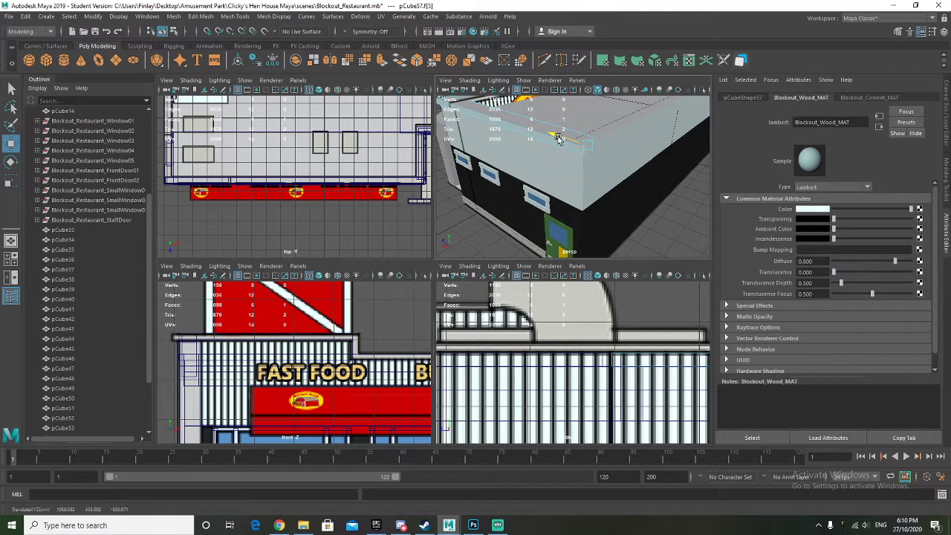
key("f")
Select the long rear trim strip pCube55 and widen it to a Z scale of about 55
left_click_drag(581, 179, 624, 126, "alt")
left_click_drag(529, 175, 540, 278, "alt")
middle_click_drag(599, 151, 584, 125, "alt")
left_click(585, 133)
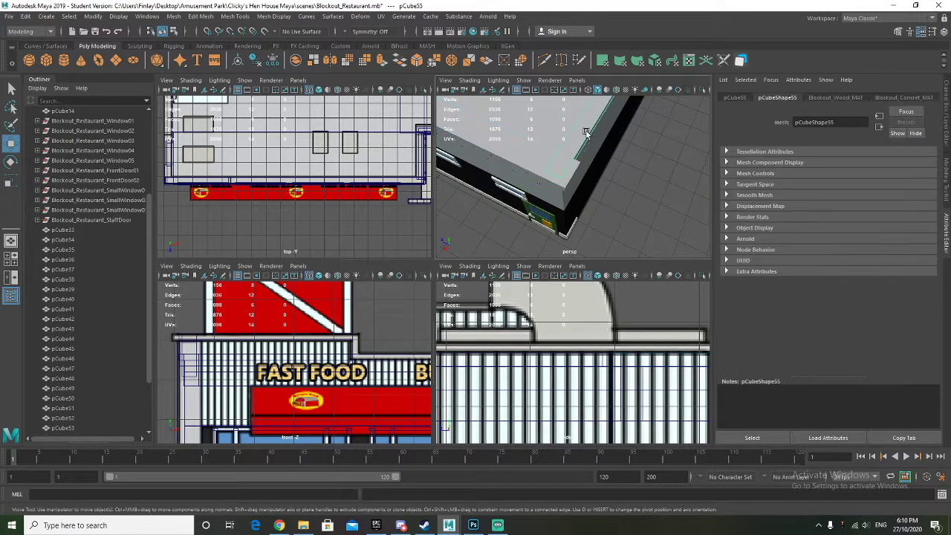
left_click_drag(586, 132, 565, 104, "alt")
key("r")
key("e")
key("r")
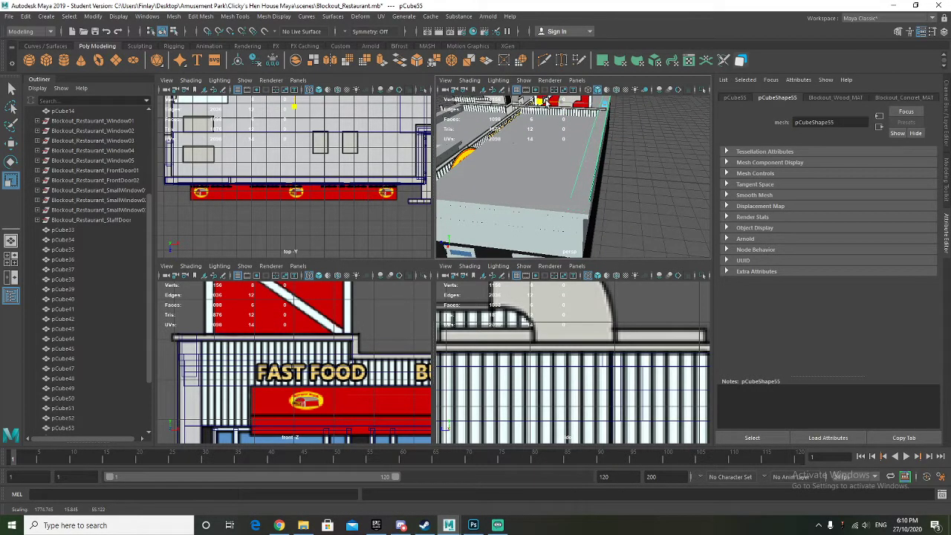
mouse_move(576, 220)
left_mouse_down("alt")
mouse_move(569, 209)
mouse_move(574, 219)
left_mouse_up("alt")
scroll(569, 208, "up", 3)
scroll(573, 218, "down", 5)
left_click_drag(629, 186, 592, 193, "alt")
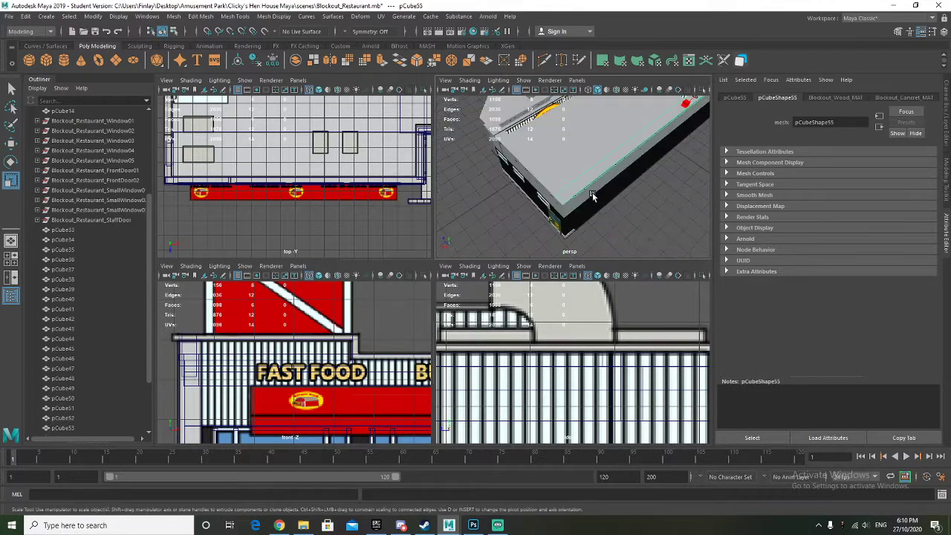
Move the pivot of rear trim strip pCube55 along its length towards the roof corner
key("w")
middle_click_drag(614, 166, 515, 236, "alt")
key("d")
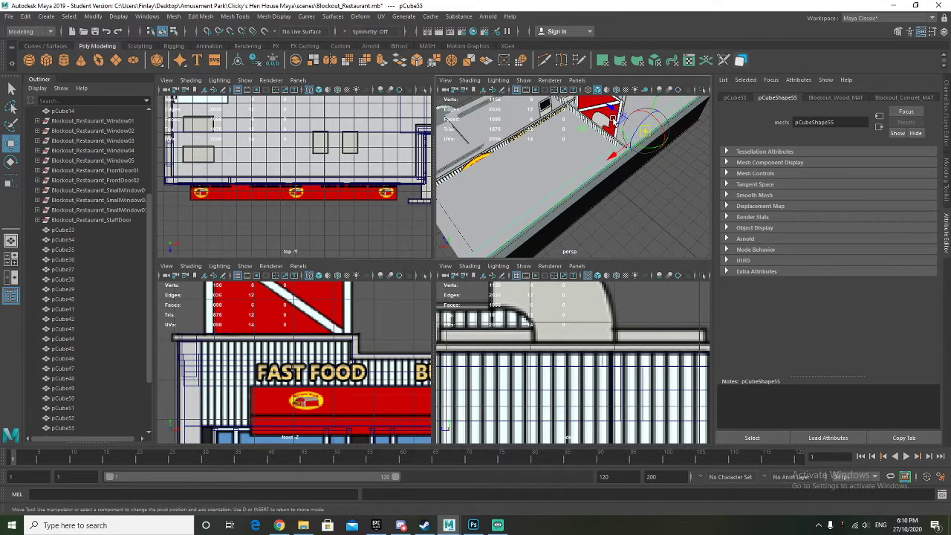
left_click_drag(611, 145, 587, 171)
Widen rear trim strip pCube55 to a Z scale of about 65 and recentre its pivot
left_click_drag(520, 216, 573, 196, "alt")
key("r")
left_click_drag(626, 172, 631, 171)
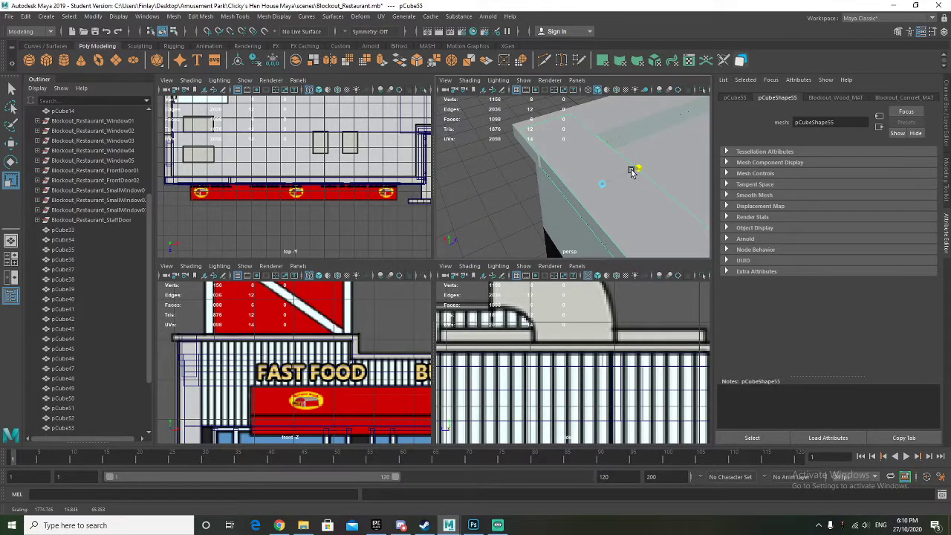
left_click_drag(571, 192, 505, 161, "alt")
left_click(239, 60)
Select the end face of rear trim strip pCube55 at the far roof corner and move it outward
middle_click_drag(505, 161, 604, 149, "alt")
left_click_drag(604, 147, 550, 145, "alt")
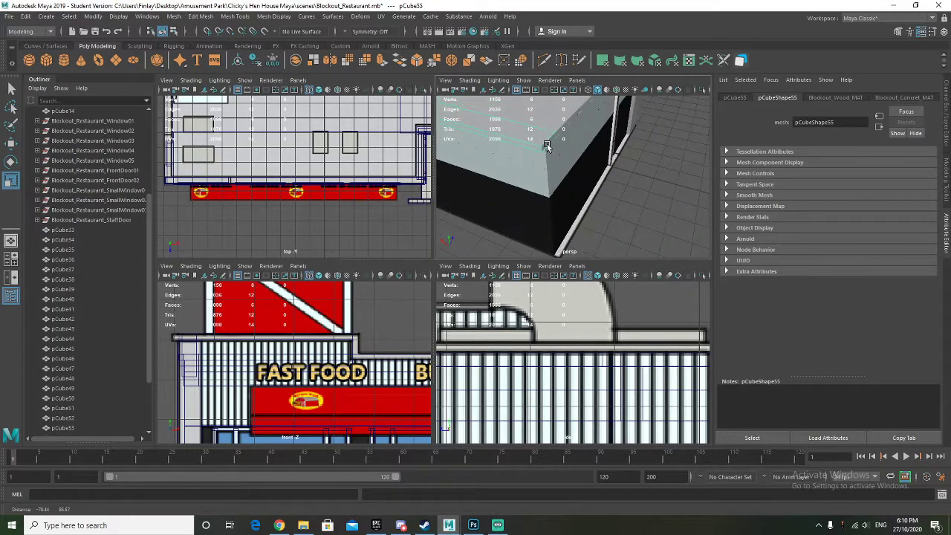
right_click_drag(544, 144, 549, 172)
left_click(551, 170)
key("f")
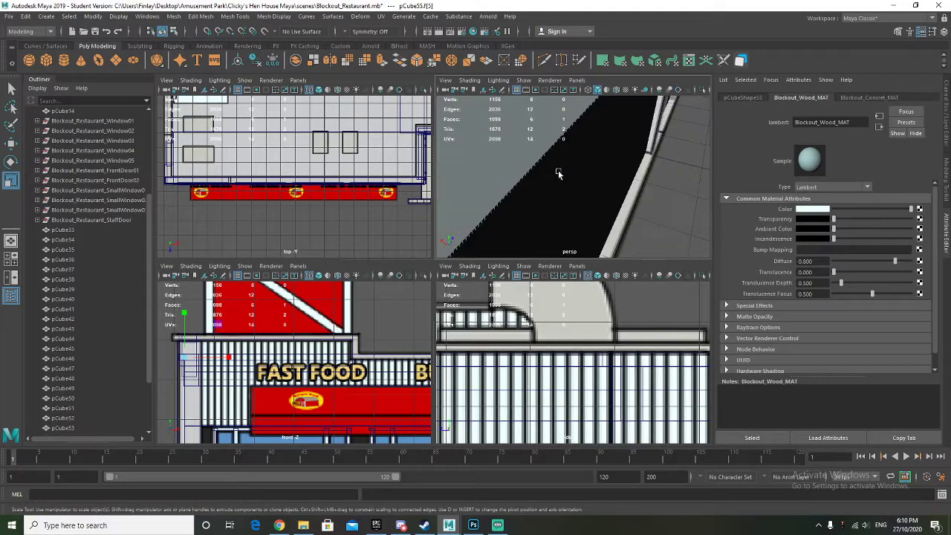
key("f")
mouse_move(557, 179)
left_mouse_down("alt")
mouse_move(556, 202)
mouse_move(542, 189)
mouse_move(579, 191)
mouse_move(568, 176)
left_mouse_up("alt")
key("w")
left_click_drag(568, 176, 596, 121, "alt")
Select the adjoining side trim strip pCube56 and move its pivot along the strip to its end at the roof corner
left_click(585, 146)
middle_click_drag(584, 147, 592, 178, "alt")
scroll(592, 179, "down", 3)
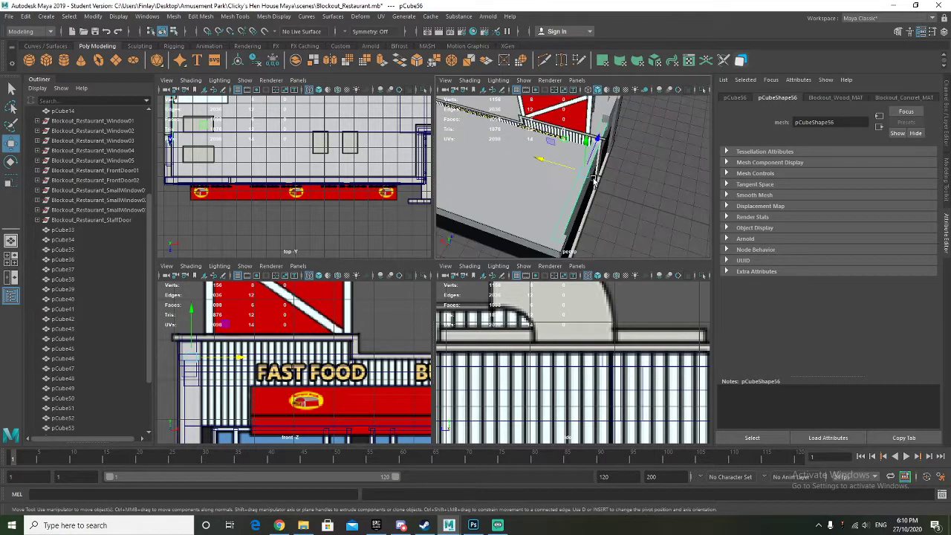
key("r")
left_click_drag(624, 183, 630, 185)
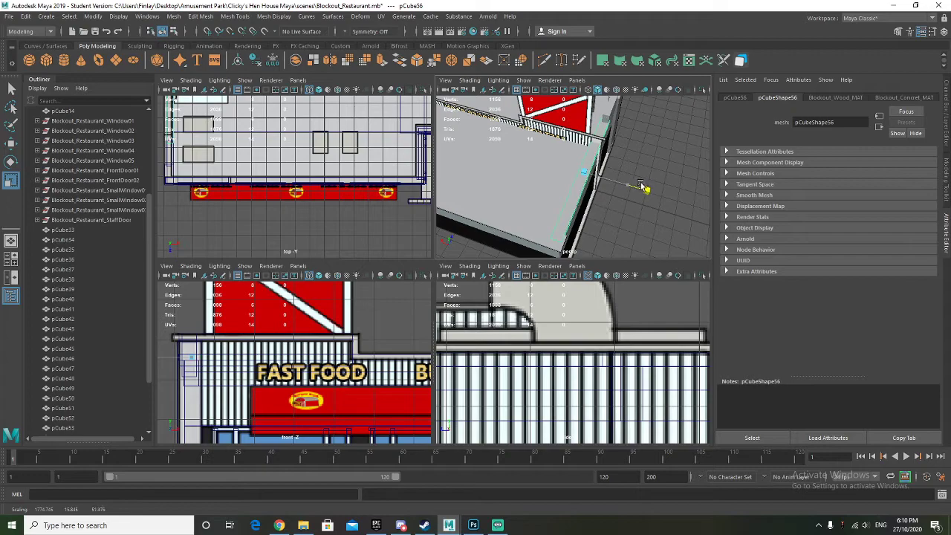
key("w")
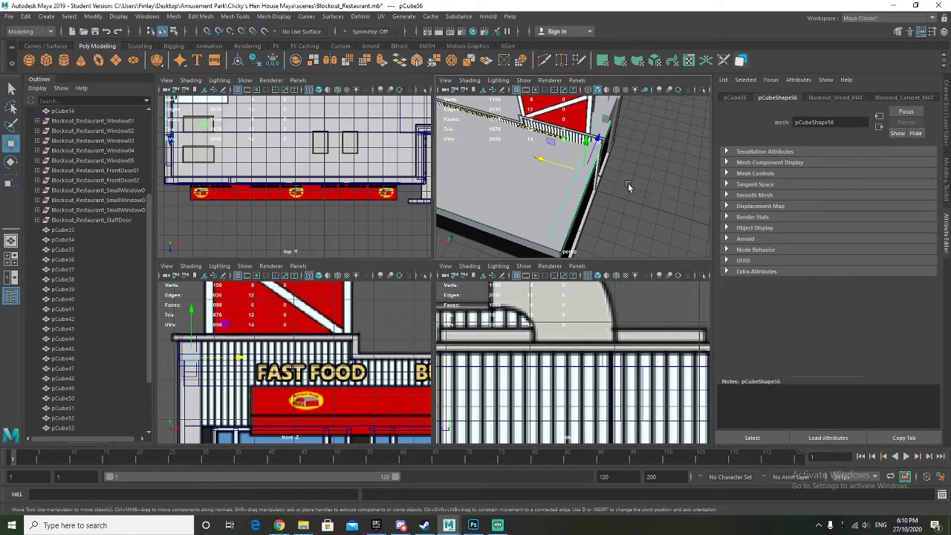
key("d")
left_click_drag(599, 139, 569, 197)
middle_click_drag(584, 206, 571, 213, "alt")
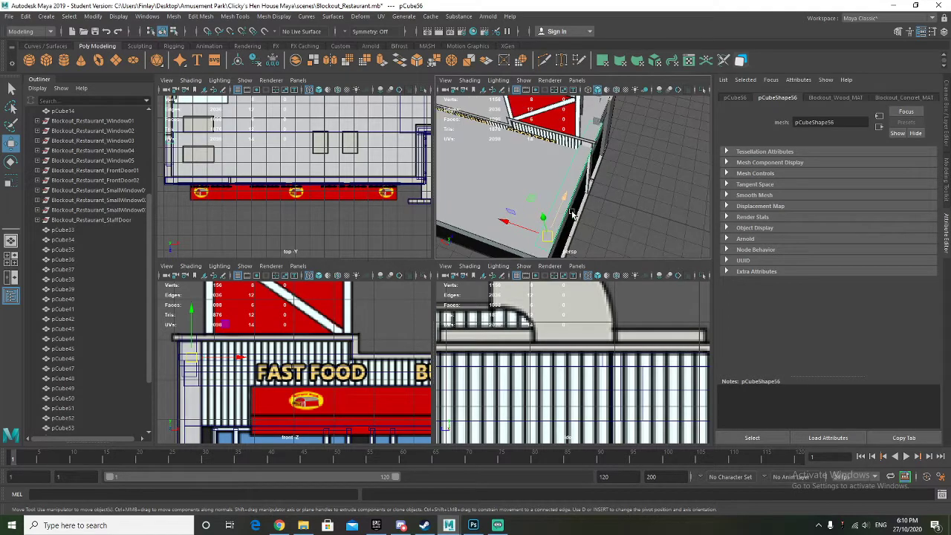
scroll(547, 241, "up", 5)
scroll(559, 227, "down", 3)
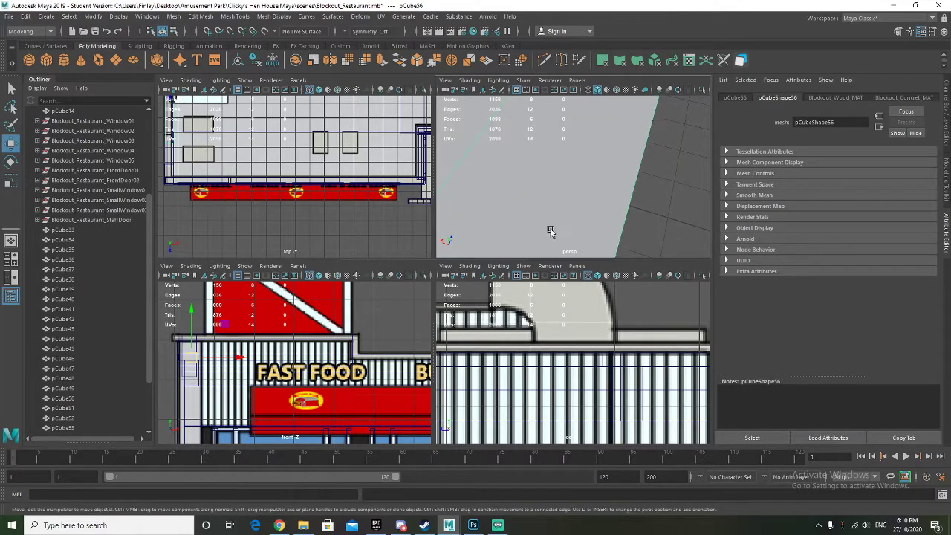
Widen side trim strip pCube56 to a Z scale of about 68 and recentre its pivot
left_click_drag(577, 198, 523, 200, "alt")
middle_click_drag(524, 201, 592, 174, "alt")
scroll(586, 181, "up", 3)
left_click_drag(587, 181, 499, 171, "alt")
middle_click_drag(499, 170, 605, 199, "alt")
left_click_drag(605, 199, 572, 208, "alt")
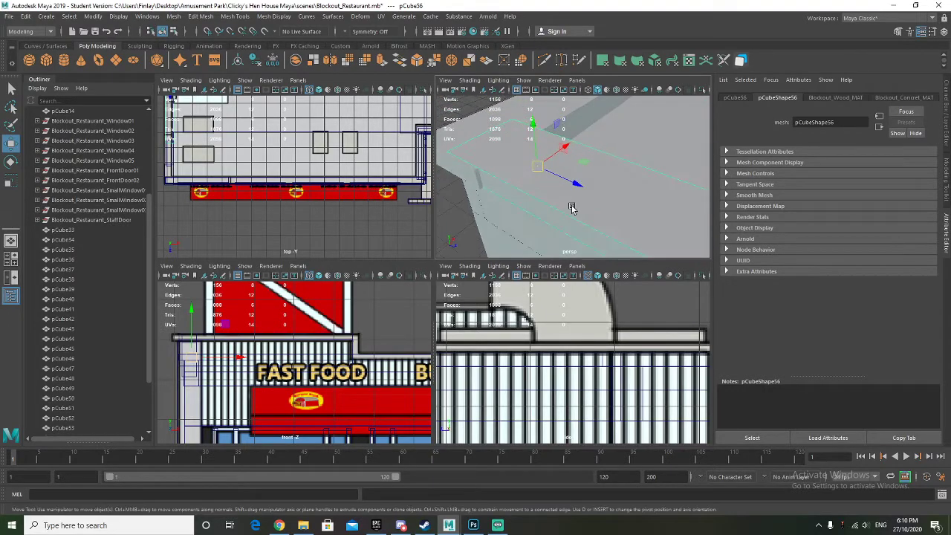
key("r")
left_click_drag(506, 191, 501, 193)
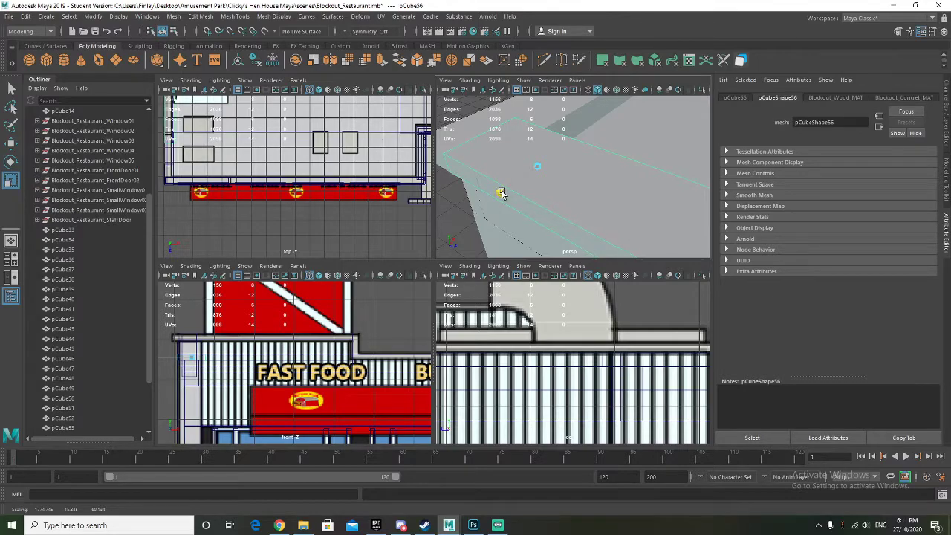
left_click(237, 61)
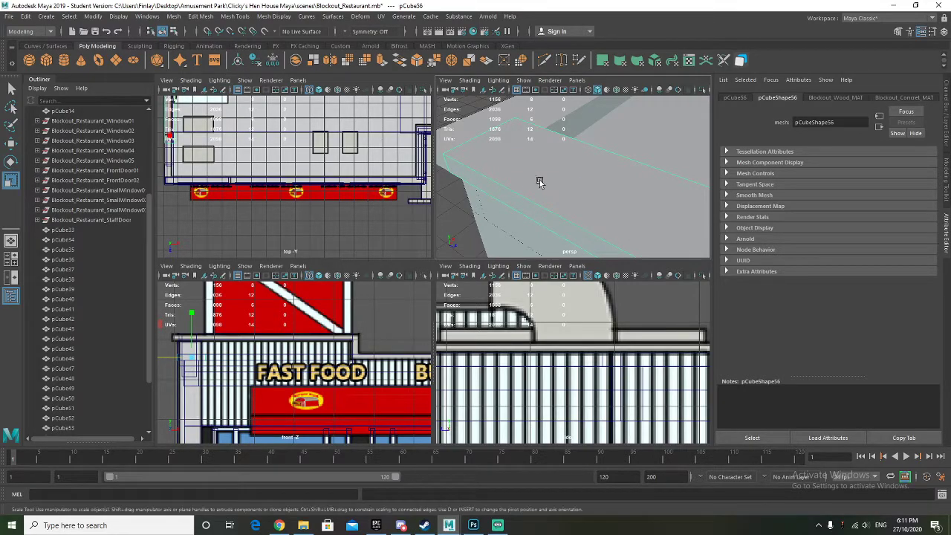
Select the raised front trim strip pCube53 and widen it to a Z scale of about 58, checking it in the top view
scroll(541, 180, "down", 10)
scroll(558, 193, "up", 10)
middle_click_drag(558, 193, 562, 177, "alt")
left_click_drag(563, 176, 569, 204, "alt")
left_click(608, 155)
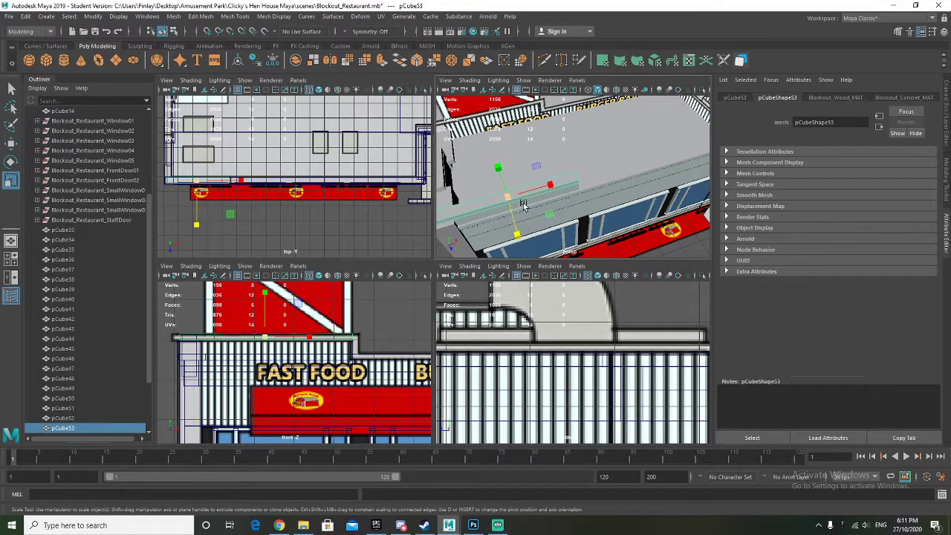
left_click_drag(606, 203, 637, 203, "alt")
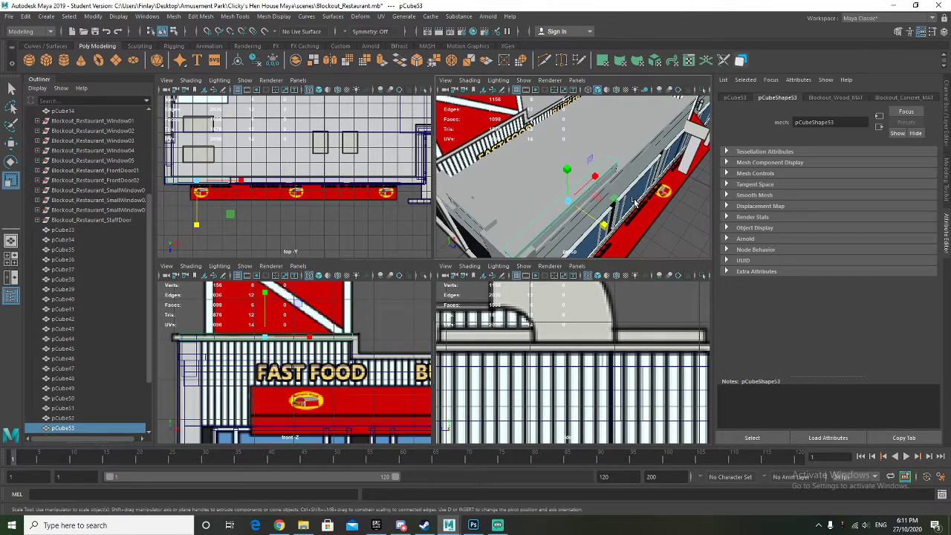
left_click_drag(607, 231, 608, 230)
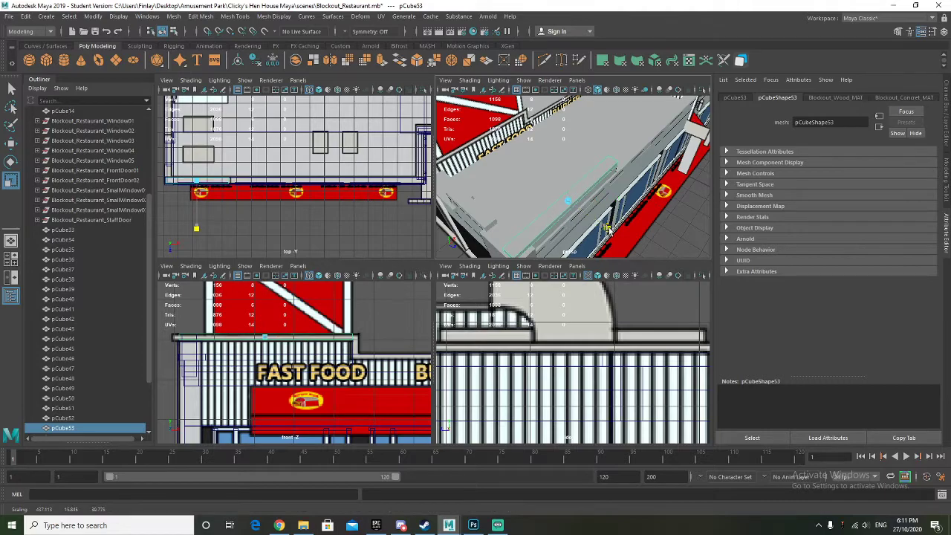
scroll(294, 215, "up", 8)
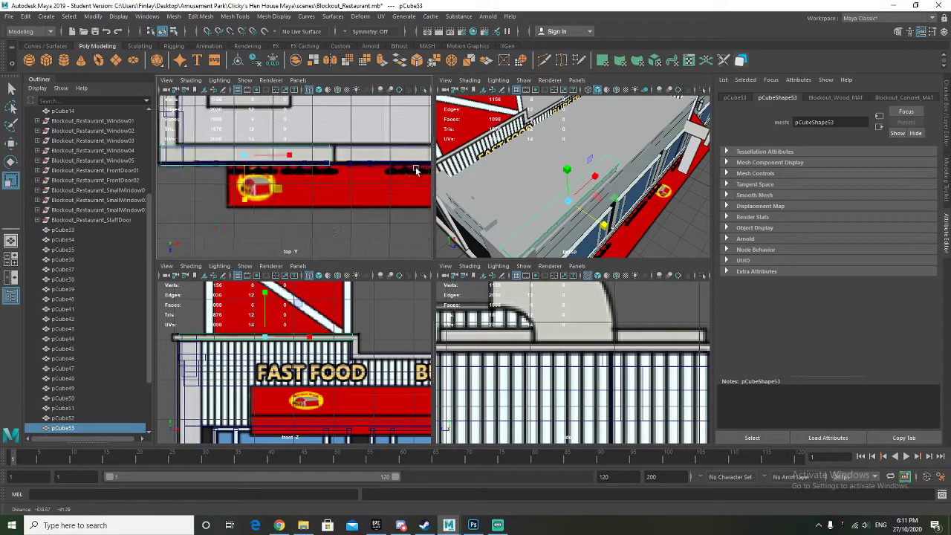
left_click_drag(238, 187, 221, 194)
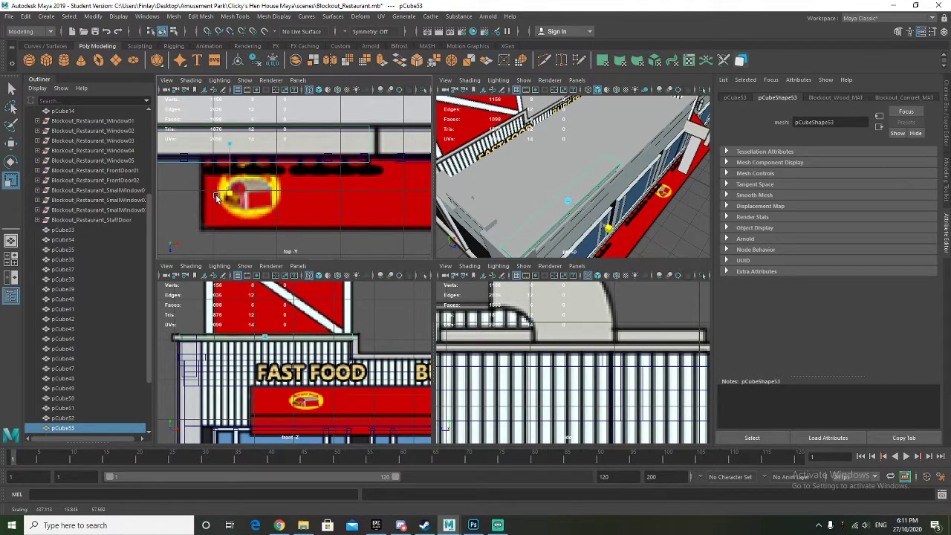
Isolate lower front trim strip pCube52, select its end face, restore the full scene and pull the face back to about X -540
scroll(394, 169, "up", 5)
left_click_drag(465, 181, 599, 159, "alt")
left_click(616, 142)
key("ctrl+1")
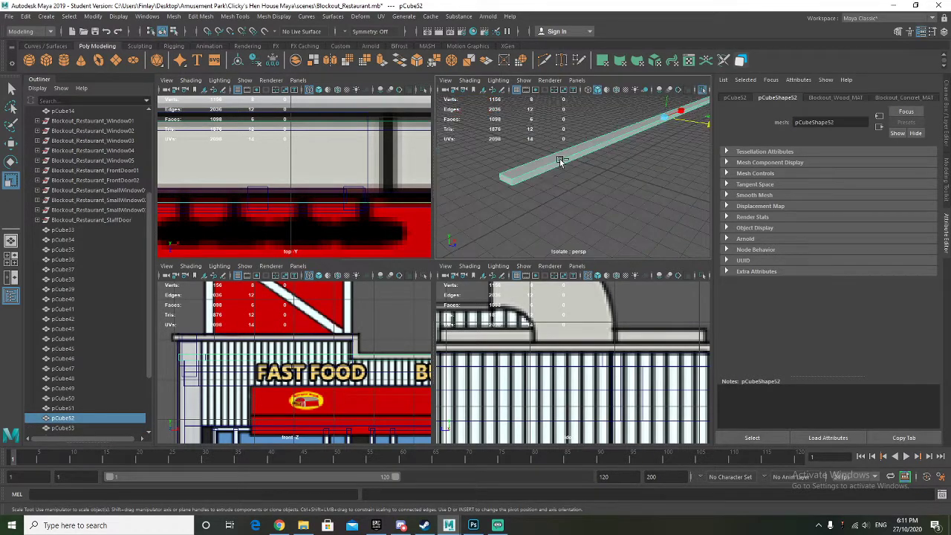
right_click_drag(505, 184, 506, 207)
left_click(506, 181)
left_click(506, 181)
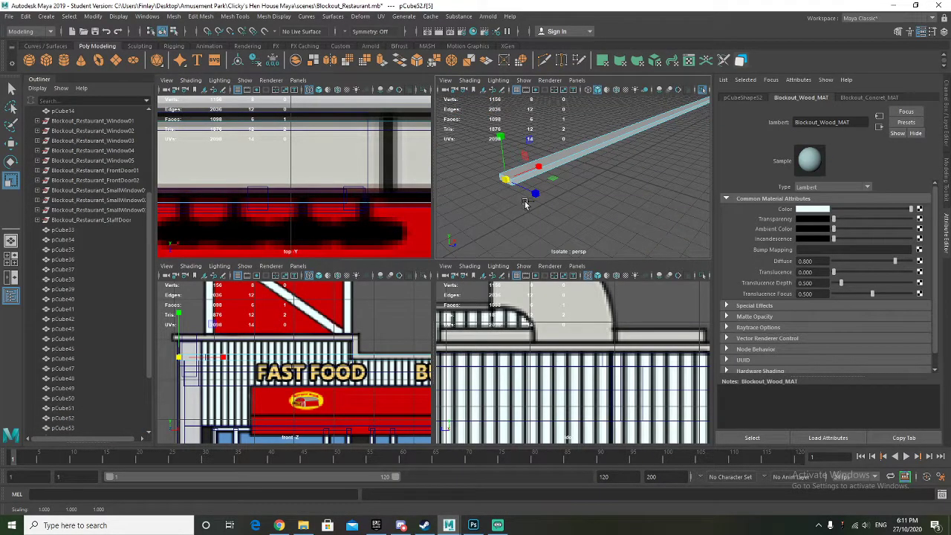
key("ctrl+1")
key("w")
left_click(630, 136)
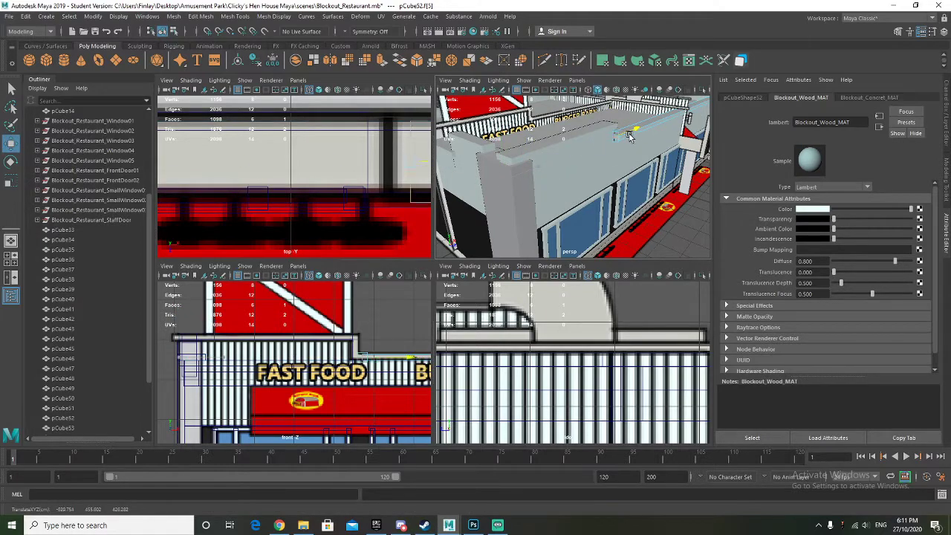
Select the end face of raised front trim strip pCube53 and nudge it along the strip at the roof corner
key("f")
left_click_drag(622, 165, 530, 174, "alt")
scroll(572, 180, "down", 5)
middle_click_drag(530, 174, 562, 182, "alt")
left_click(570, 128)
right_click_drag(569, 128, 570, 154)
left_click(592, 135)
left_click_drag(604, 170, 529, 206, "alt")
key("f")
middle_click_drag(529, 205, 558, 197, "alt")
left_click_drag(558, 198, 625, 231, "alt")
middle_click_drag(558, 207, 561, 206, "alt")
left_click_drag(560, 206, 582, 202, "alt")
left_click_drag(495, 204, 521, 174, "alt")
middle_click_drag(520, 174, 510, 157, "alt")
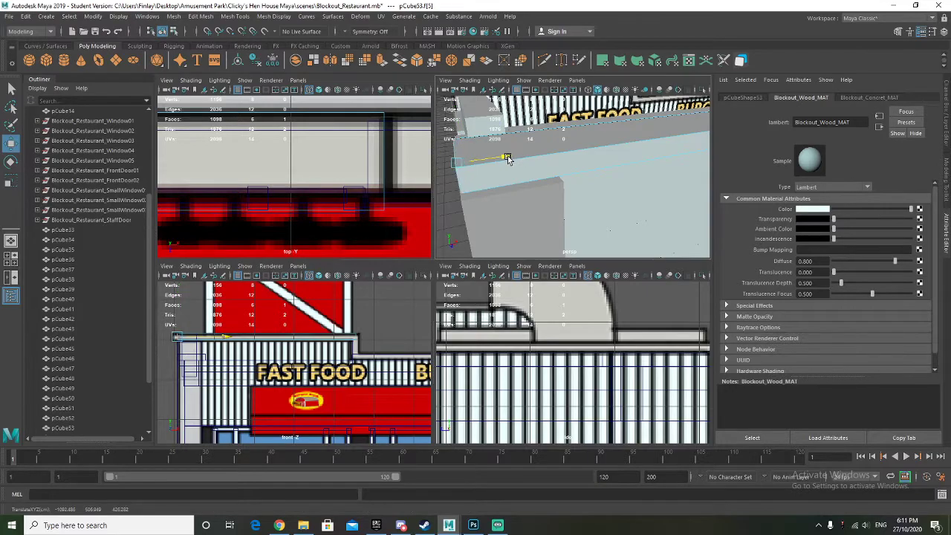
left_click_drag(509, 159, 515, 159)
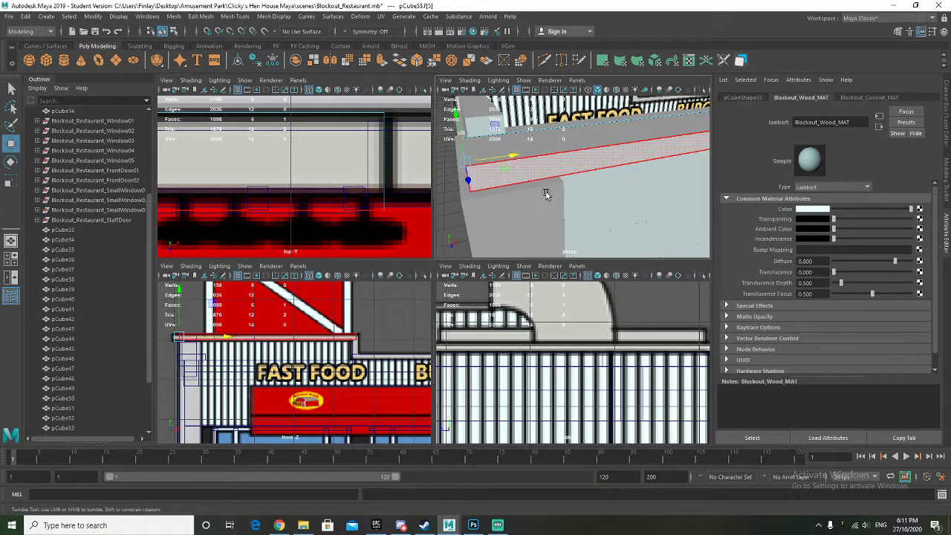
Select corner column pCube33 and hide it
left_click_drag(545, 193, 548, 188, "alt")
key("F8")
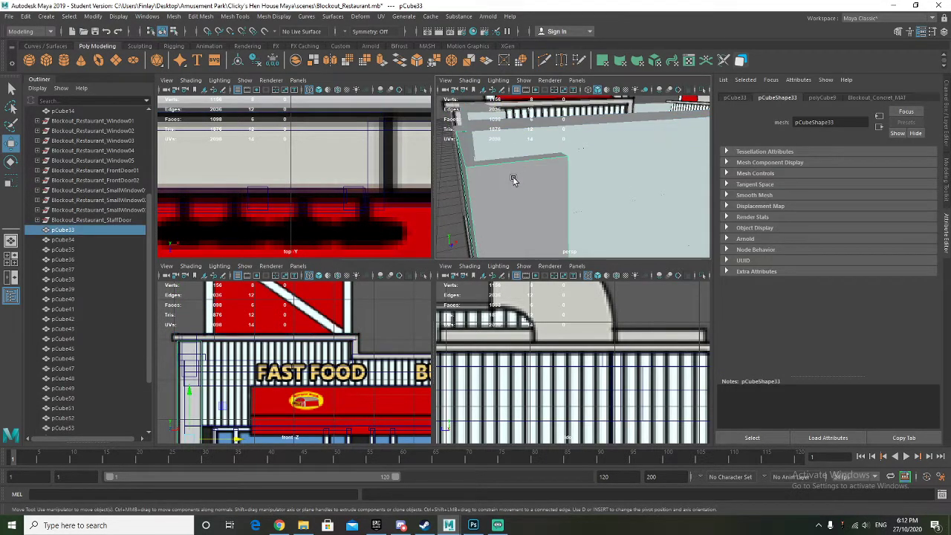
key("ctrl+h")
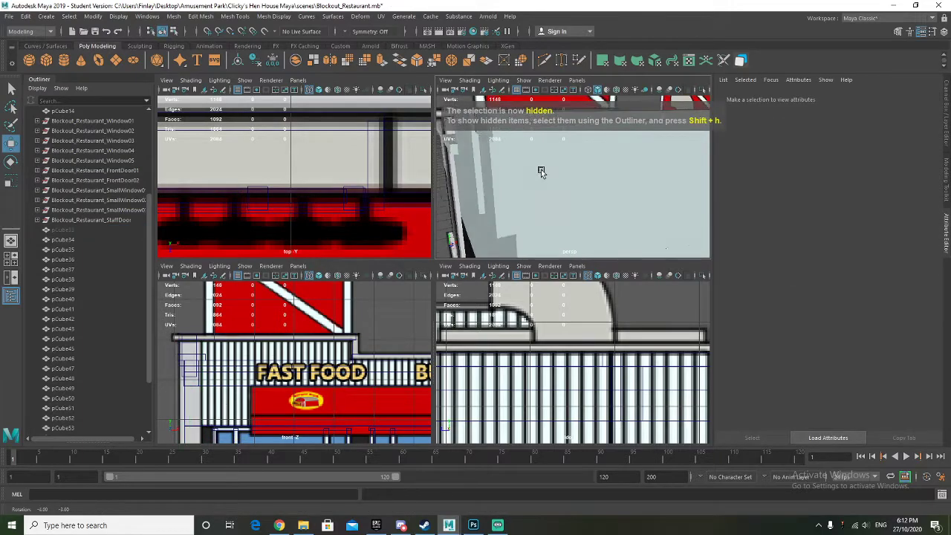
scroll(576, 196, "down", 4)
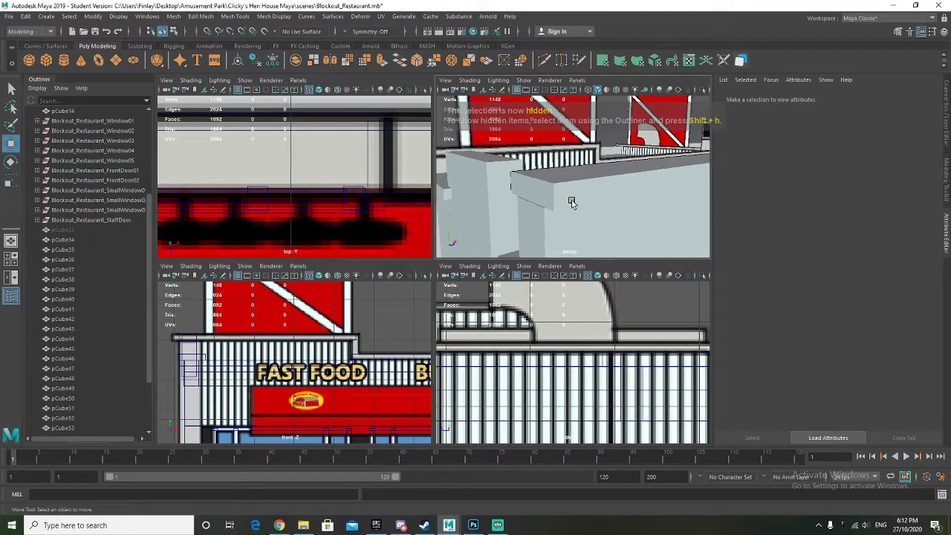
Select the end face of raised front trim strip pCube53 and examine how it meets the adjoining side trim
left_click(569, 193)
key("f")
left_click_drag(562, 220, 584, 183, "alt")
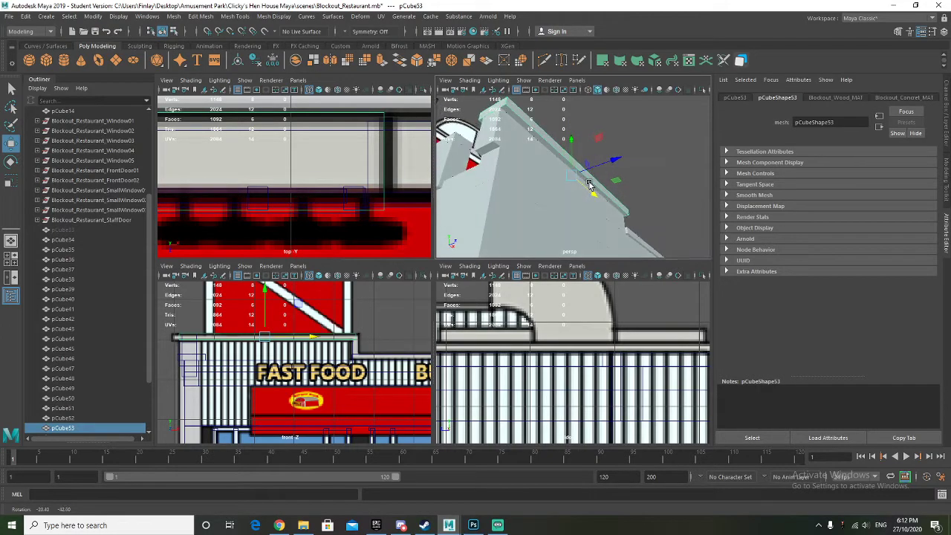
right_click_drag(496, 104, 495, 132)
left_click(493, 106)
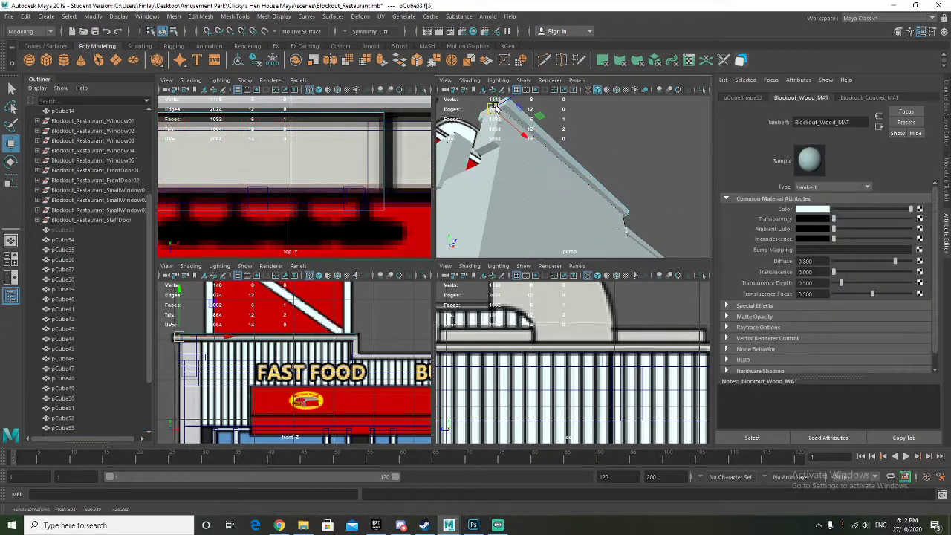
key("f")
left_click_drag(569, 213, 539, 210, "alt")
left_click_drag(603, 193, 541, 154, "alt")
Select side trim strip pCube54, widen it across the parapet, recentre its pivot and adjust its scale
left_click(550, 154)
right_click_drag(550, 155, 586, 141)
left_click_drag(567, 156, 591, 175, "alt")
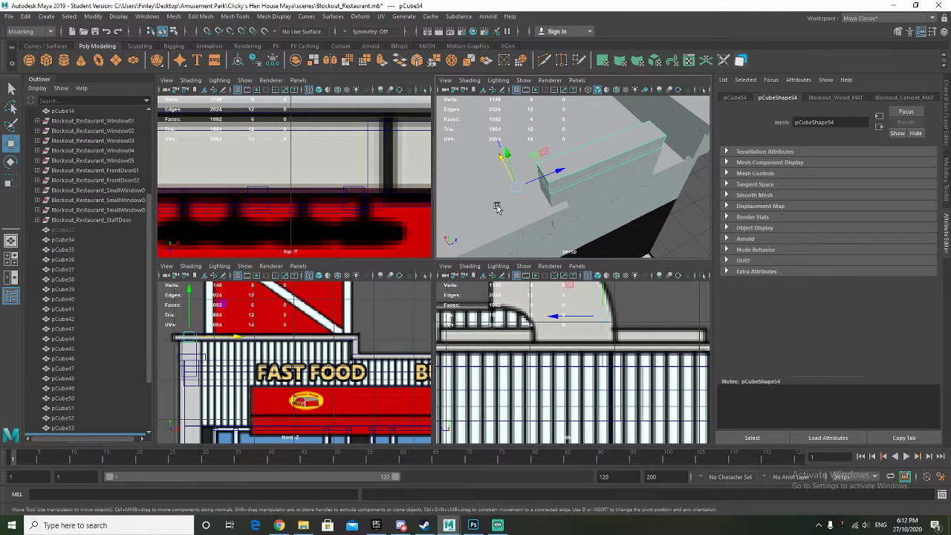
key("f")
scroll(290, 182, "up", 2)
key("r")
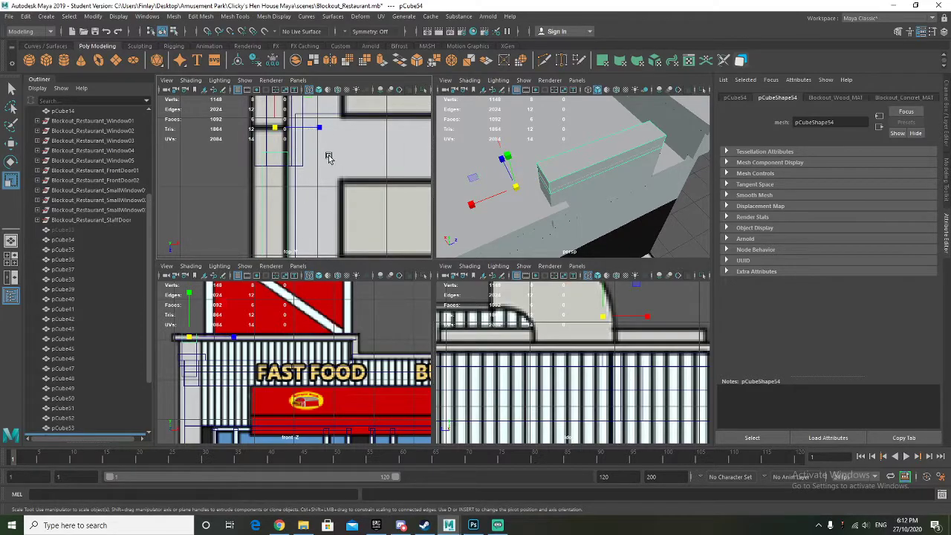
left_click_drag(317, 131, 346, 130)
left_click_drag(565, 182, 414, 138, "alt")
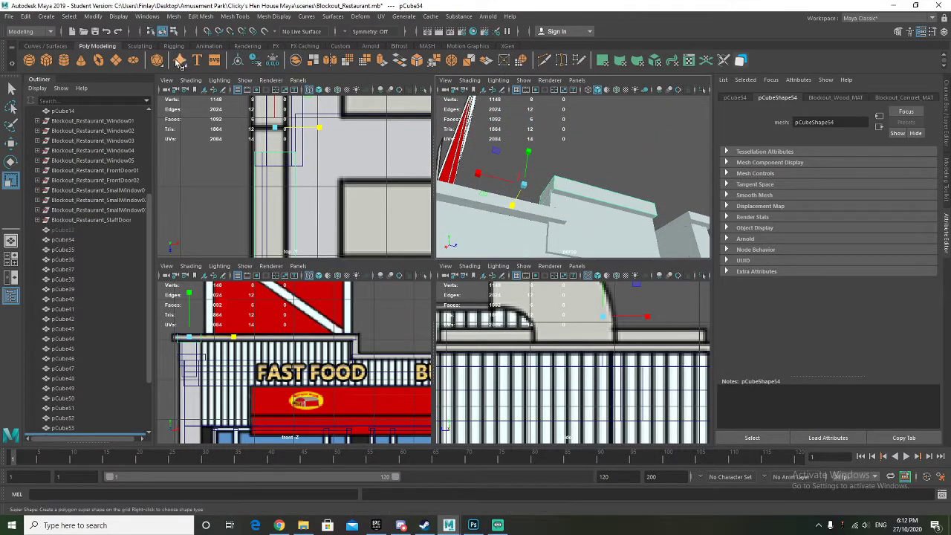
left_click(246, 62)
left_click_drag(486, 178, 516, 178, "alt")
left_click_drag(581, 214, 576, 215)
Select the end face of side trim strip pCube54 at the front roof corner and move it to meet the front trim
left_click_drag(576, 215, 545, 210, "alt")
right_click_drag(544, 208, 548, 222)
left_click(547, 210)
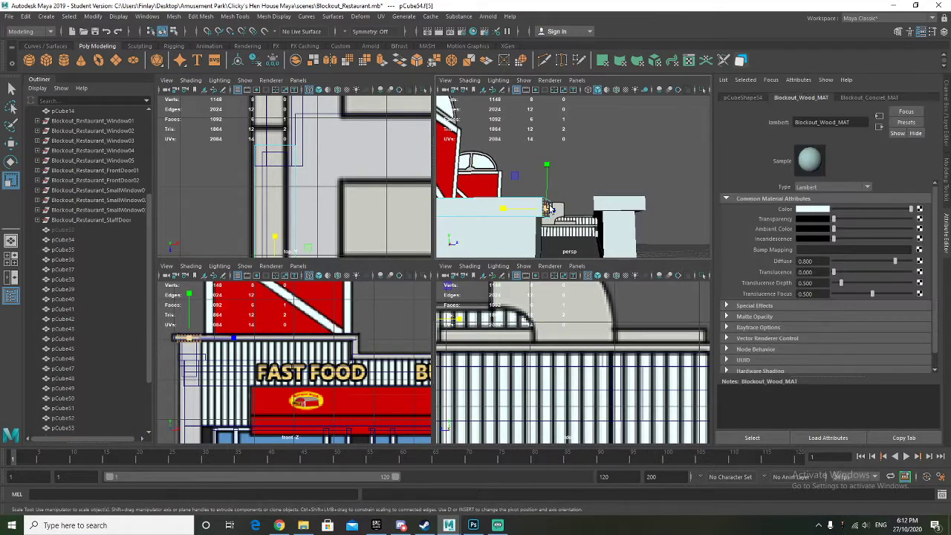
key("w")
mouse_move(586, 210)
left_mouse_down()
mouse_move(630, 215)
mouse_move(622, 243)
mouse_move(597, 187)
mouse_move(590, 202)
left_mouse_up()
middle_click_drag(590, 201, 549, 182, "alt")
mouse_move(549, 182)
left_mouse_down()
mouse_move(556, 202)
mouse_move(590, 163)
mouse_move(553, 174)
left_mouse_up()
middle_click_drag(553, 173, 576, 155, "alt")
Move the end face of raised front trim strip pCube53 along the strip at the corner, return to object mode and deselect
right_click(521, 211)
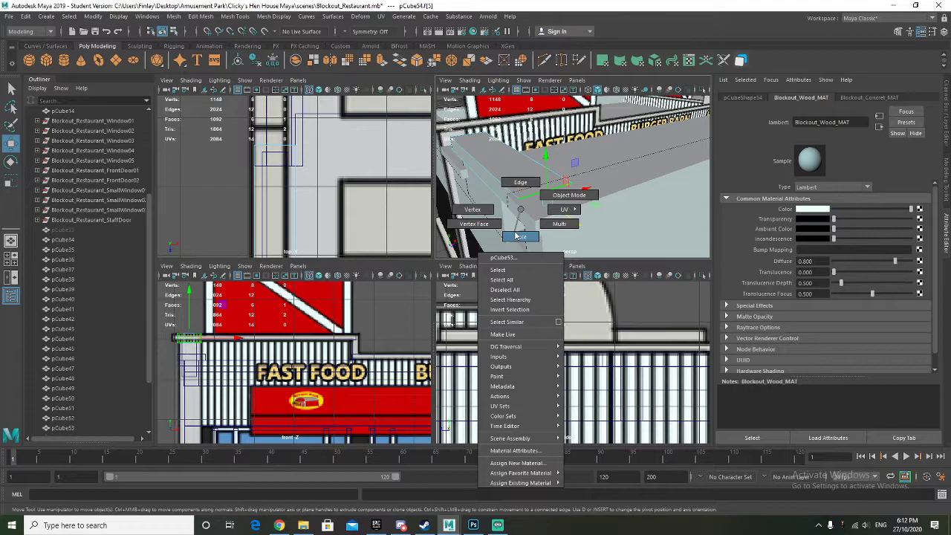
left_click(518, 236)
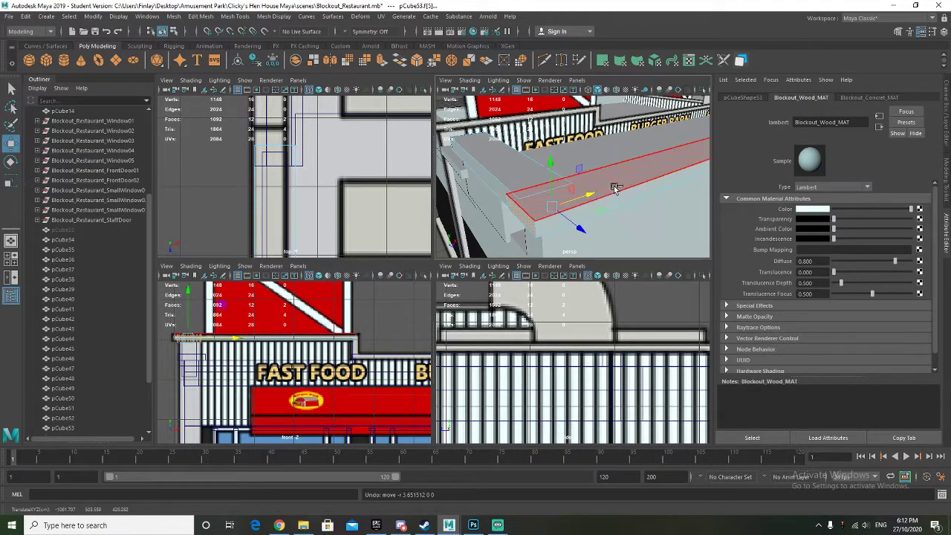
left_click(522, 215)
left_click_drag(560, 202, 605, 215)
right_click_drag(558, 179, 614, 162)
scroll(605, 175, "down", 5)
left_click(642, 229)
Select hidden corner column pCube33, try to show it again and save the scene
left_click(105, 231)
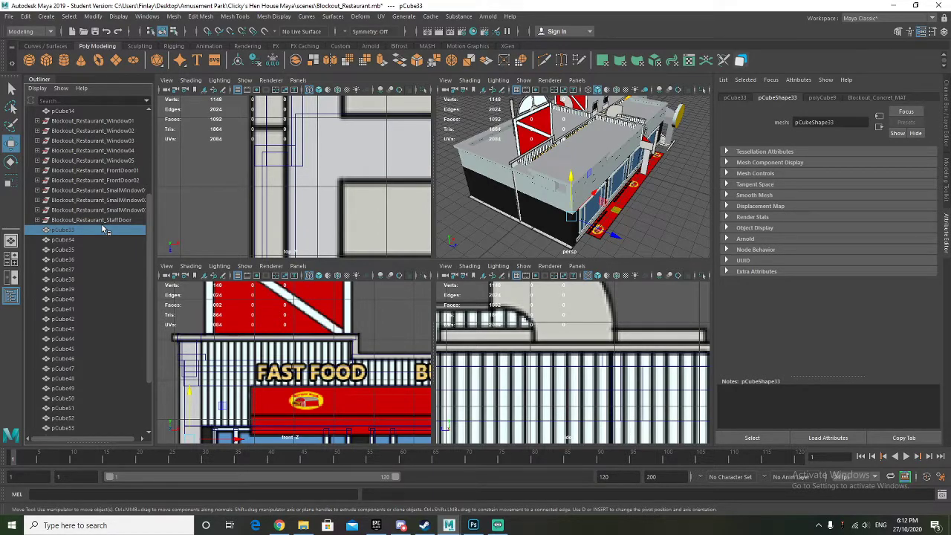
key("ctrl+h")
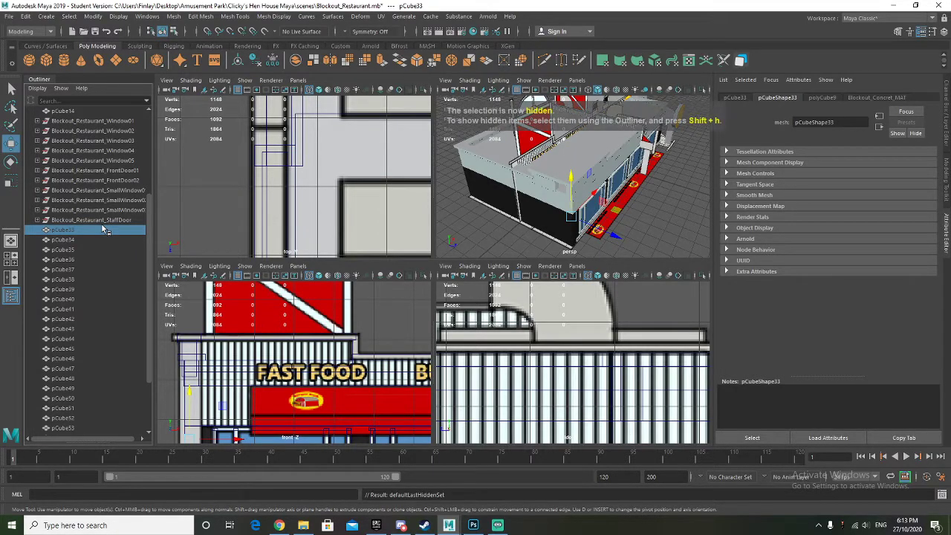
key("ctrl+s")
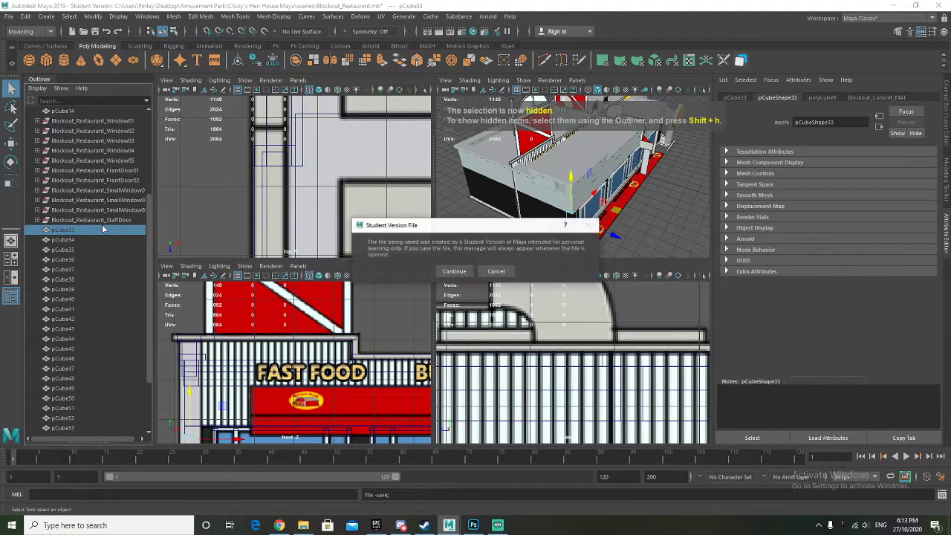
left_click(454, 272)
scroll(517, 212, "up", 3)
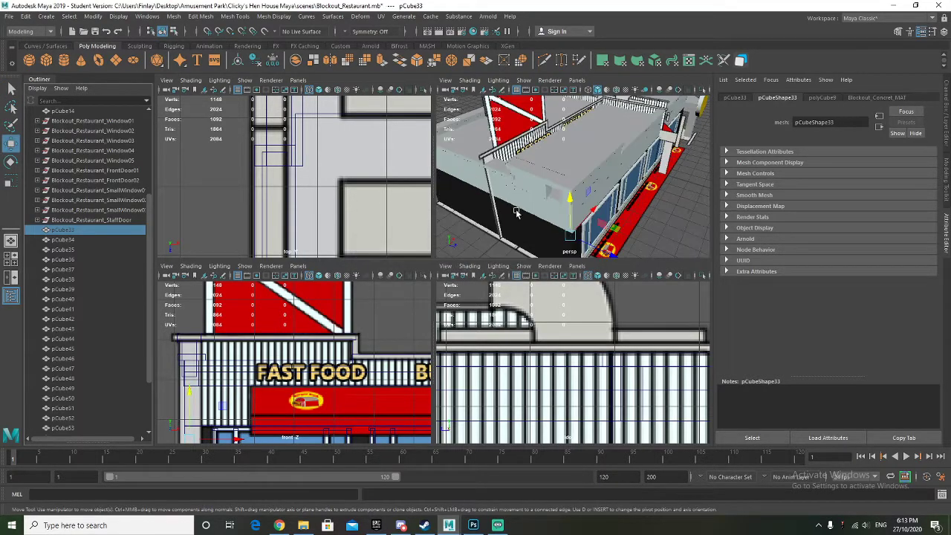
left_click_drag(533, 222, 520, 214, "alt")
right_click_drag(520, 214, 558, 213, "alt")
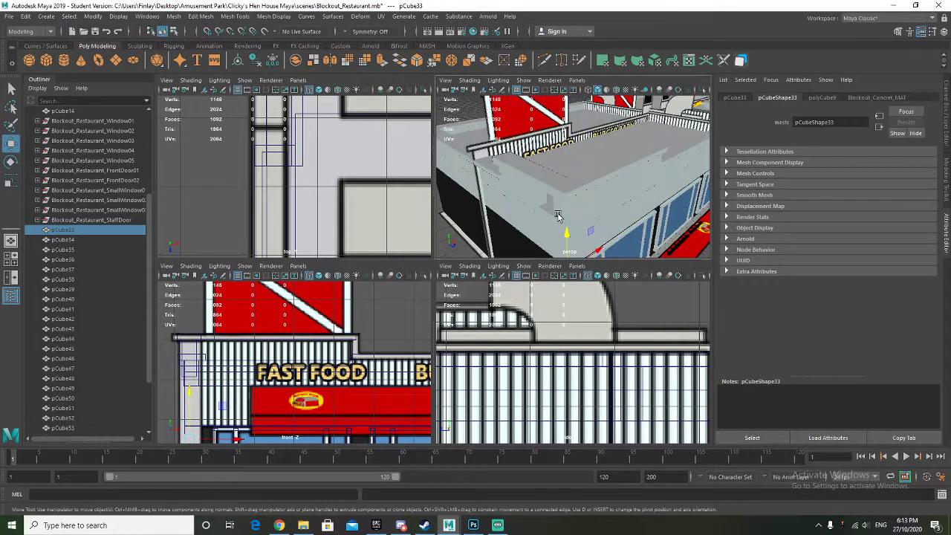
Unhide corner column pCube33
right_click(98, 234)
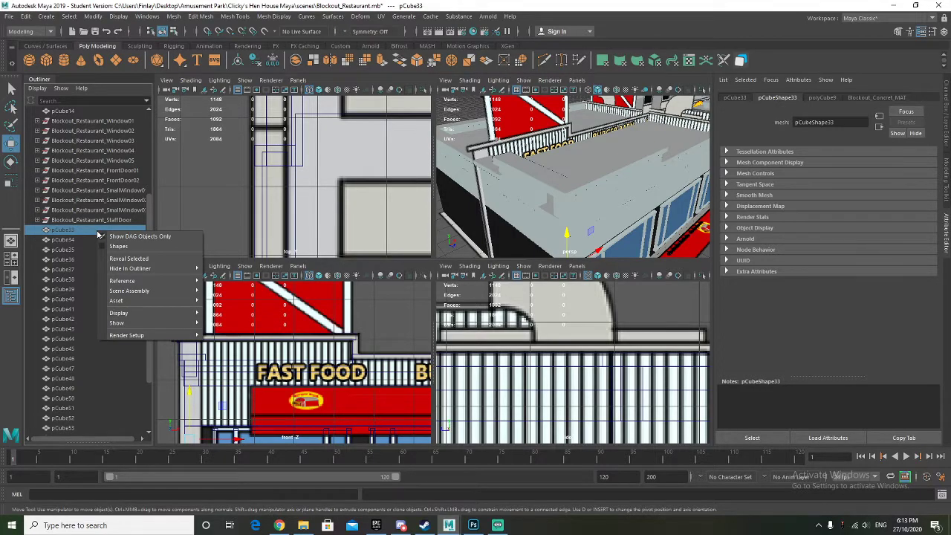
mouse_move(149, 323)
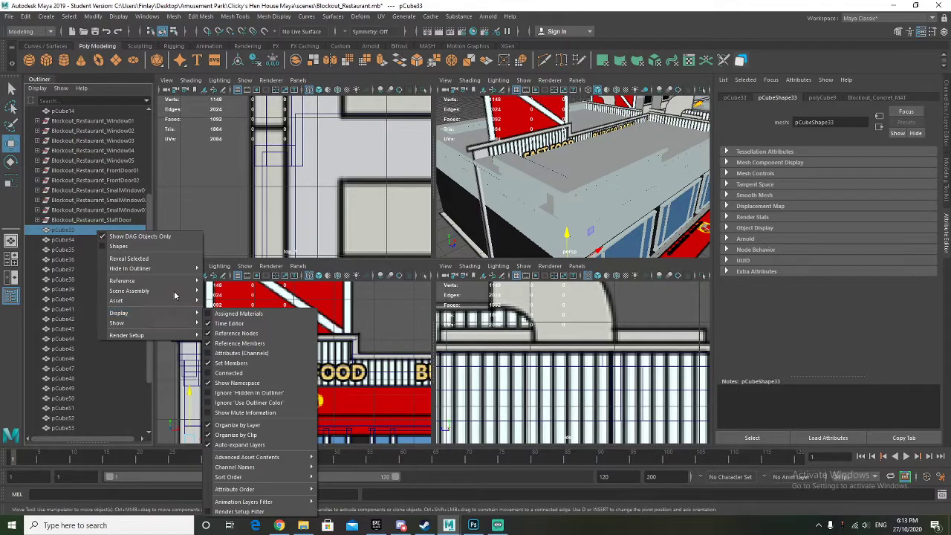
left_click(174, 204)
left_click(82, 230)
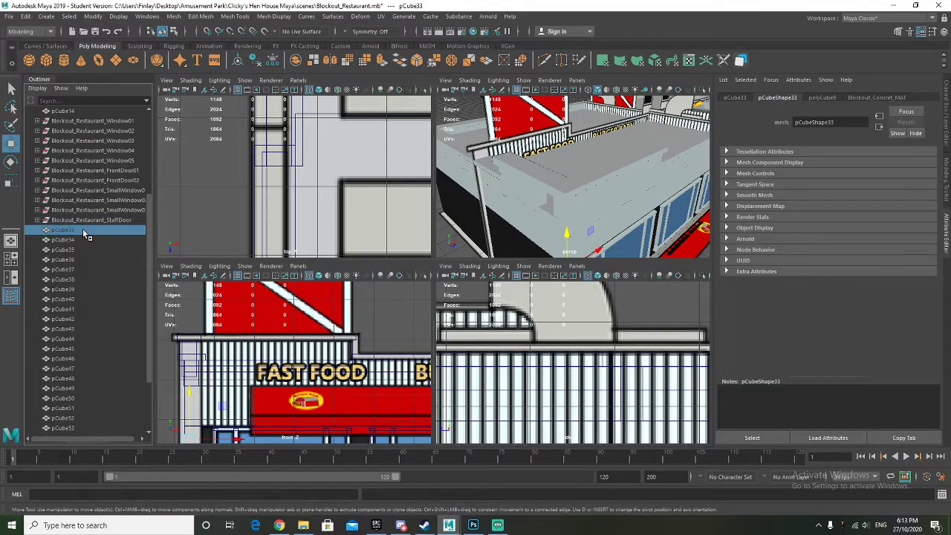
key("ctrl+h")
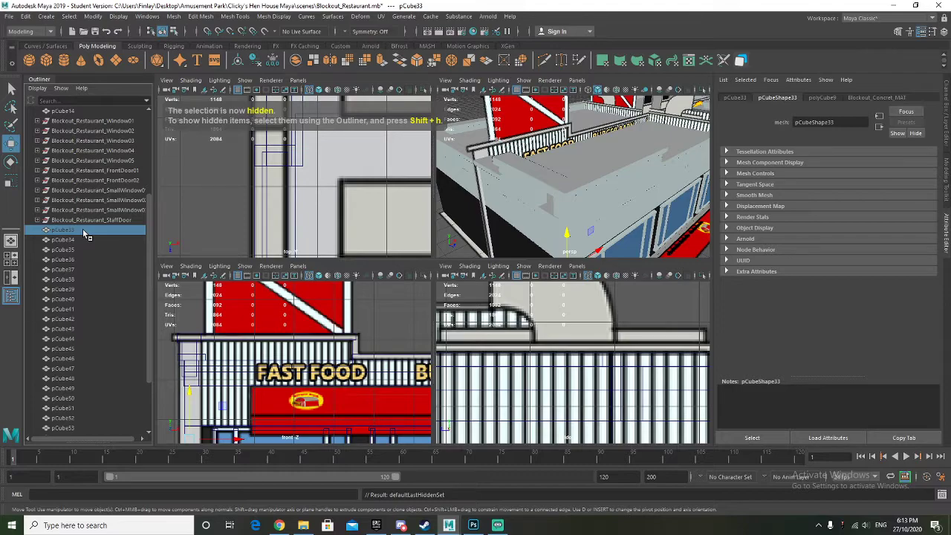
left_click_drag(535, 167, 523, 194, "alt")
Select the top face of corner column pCube33 and adjust its height to meet the roof trim
right_click(551, 209)
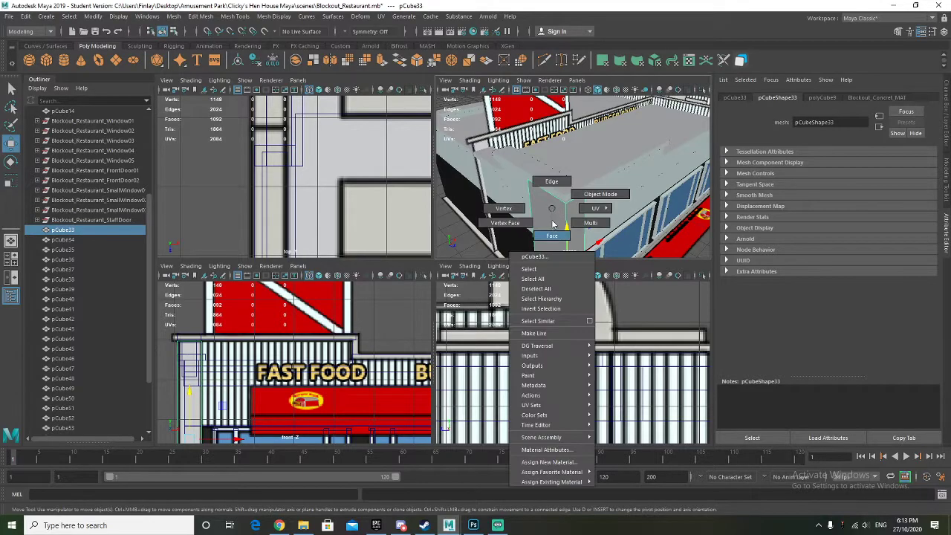
left_click(551, 235)
left_click(559, 212)
left_click(573, 213)
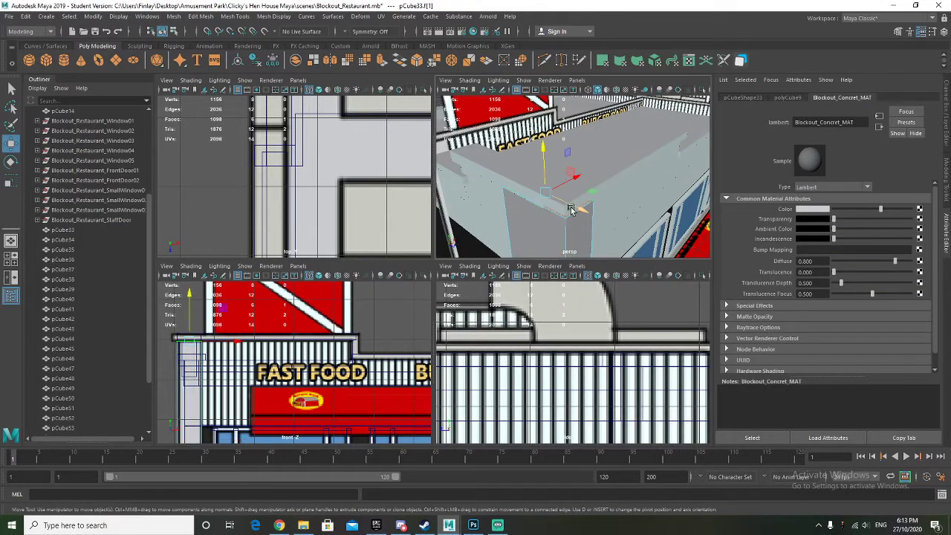
left_click_drag(553, 187, 509, 234, "alt")
middle_click_drag(509, 234, 557, 137, "alt")
Return corner column pCube33 to object mode and scale its width and depth together
right_click_drag(571, 171, 593, 154)
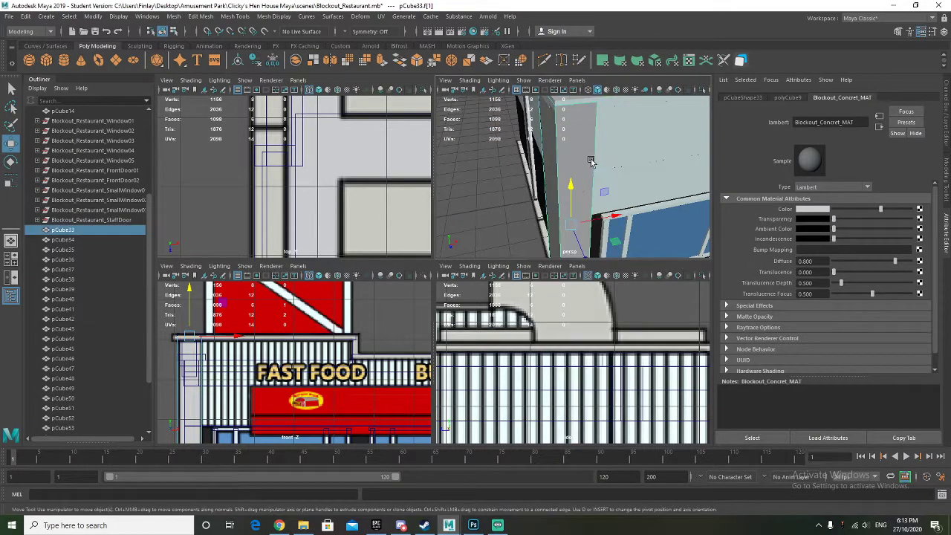
left_click_drag(593, 154, 552, 215, "alt")
key("r")
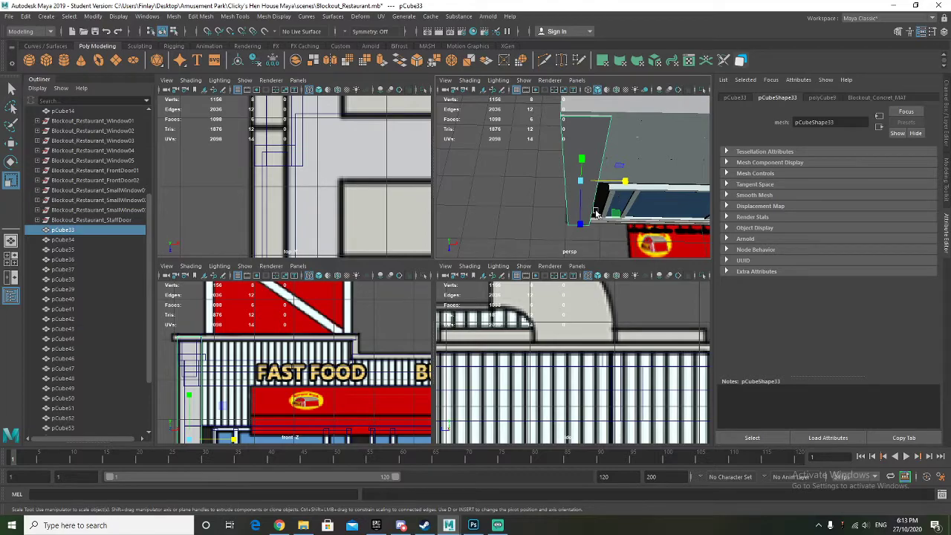
left_click_drag(616, 216, 589, 171)
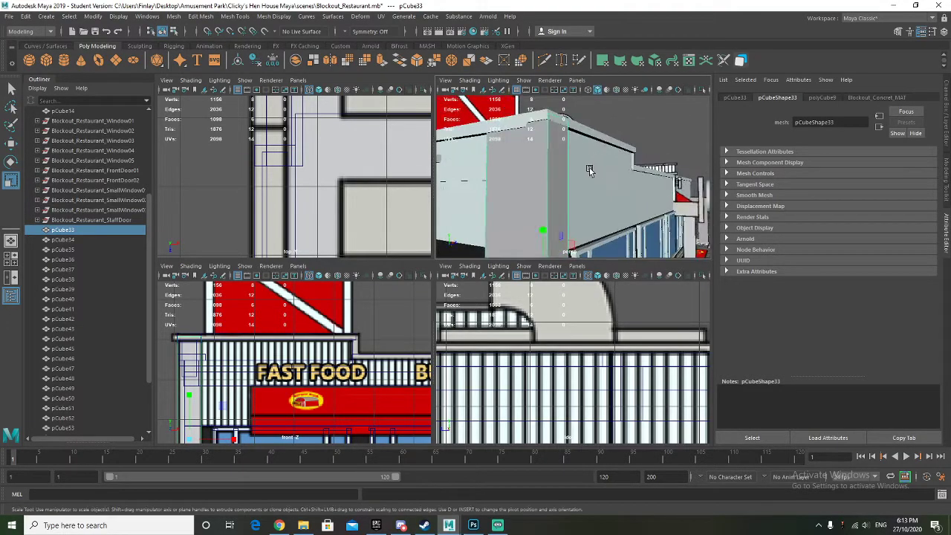
Select the front face of corner column pCube33, adjust its position with the Move tool, return to object mode and deselect
right_click_drag(561, 181, 561, 210)
left_click(561, 187)
left_click_drag(560, 190, 588, 256, "alt")
key("w")
left_click(530, 203)
left_click_drag(530, 203, 573, 150, "alt")
right_click_drag(573, 151, 622, 136)
scroll(608, 158, "down", 5)
left_click(650, 240)
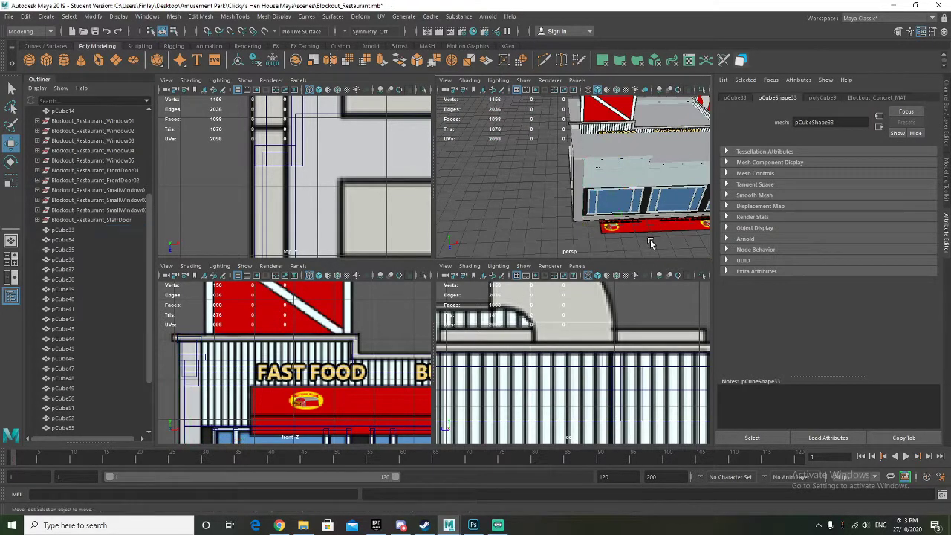
Review the whole restaurant blockout and save the scene
left_click_drag(650, 239, 603, 219, "alt")
key("f")
scroll(545, 206, "up", 5)
scroll(545, 207, "down", 4)
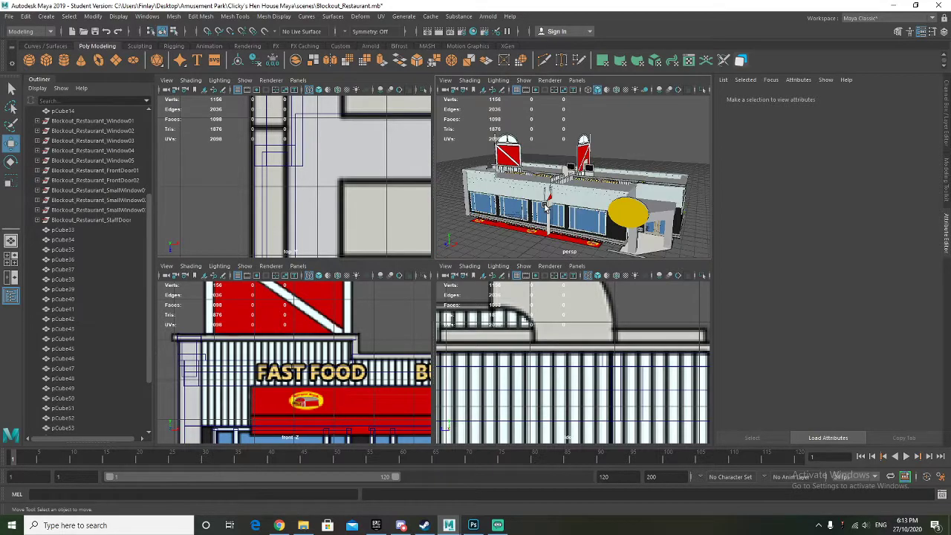
left_click(9, 16)
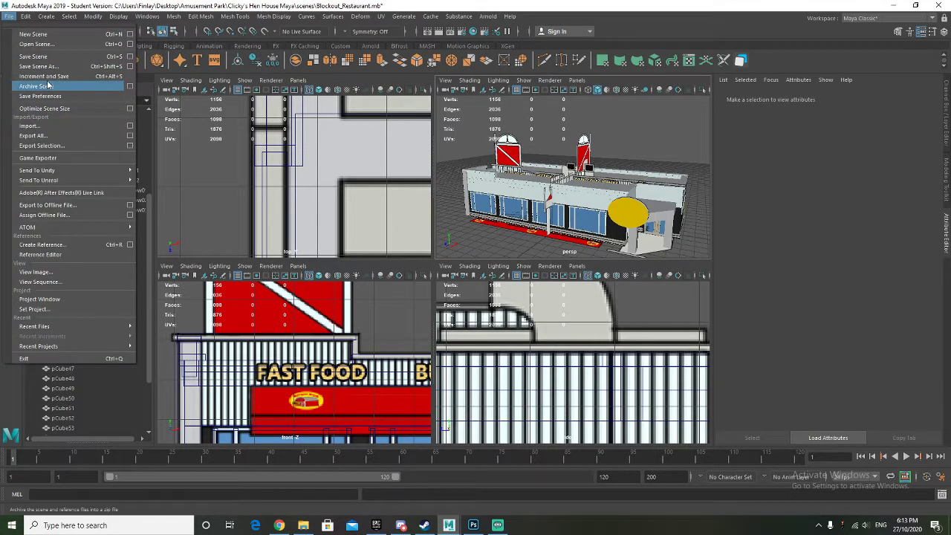
left_click(30, 58)
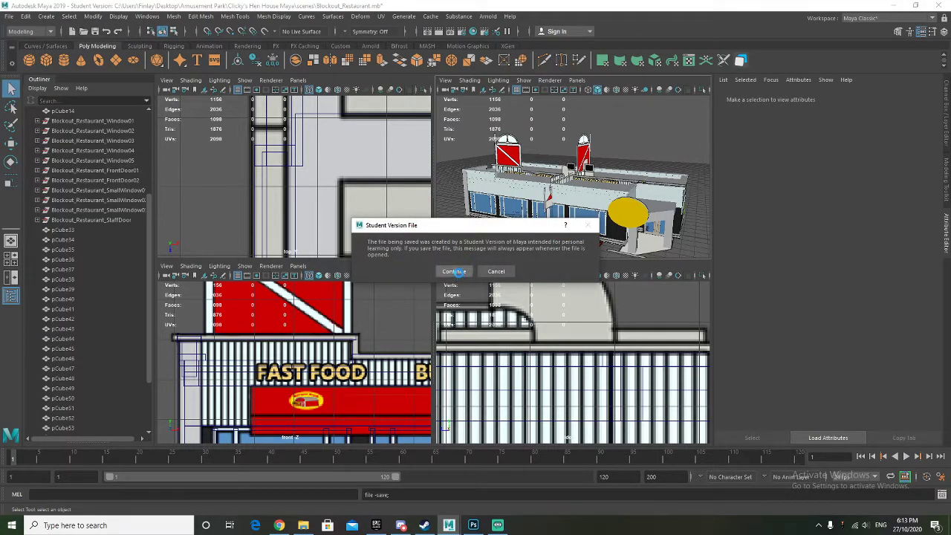
left_click(454, 271)
mouse_move(535, 219)
left_mouse_down("alt")
mouse_move(476, 223)
mouse_move(524, 234)
mouse_move(512, 232)
mouse_move(525, 215)
left_mouse_up("alt")
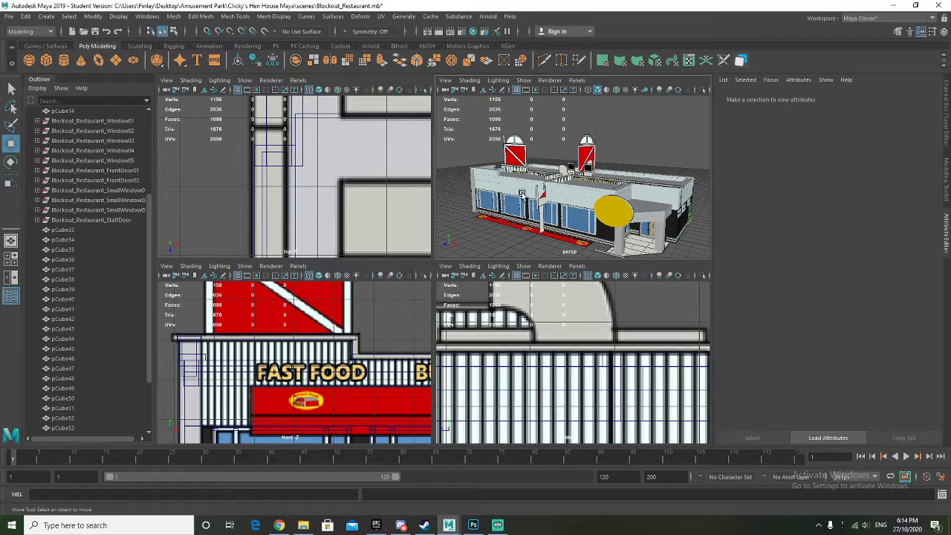
Create a polygon cube and move it over the white square tower footprint at the roof's corner on the top reference
left_click_drag(556, 191, 546, 201, "alt")
scroll(288, 358, "down", 4)
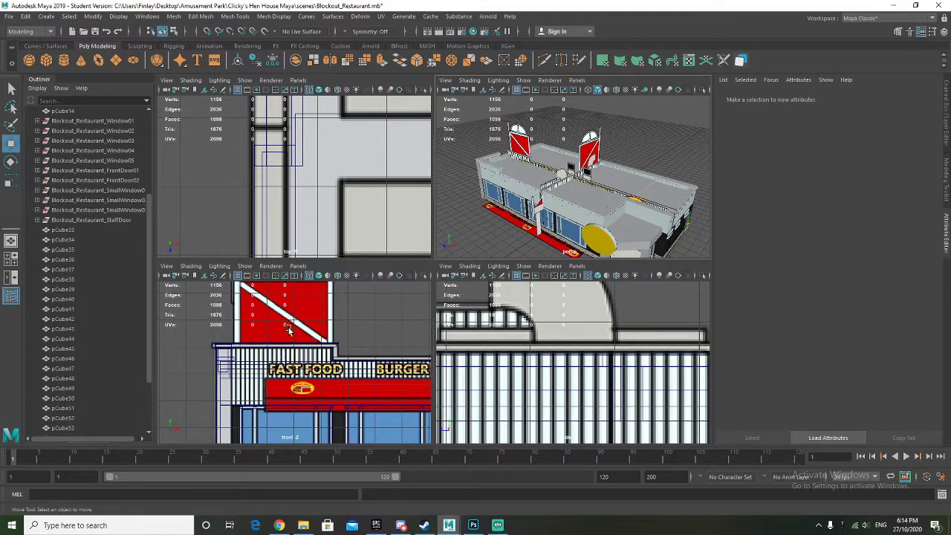
left_click_drag(501, 225, 595, 190, "alt")
scroll(369, 304, "down", 3)
scroll(323, 196, "down", 8)
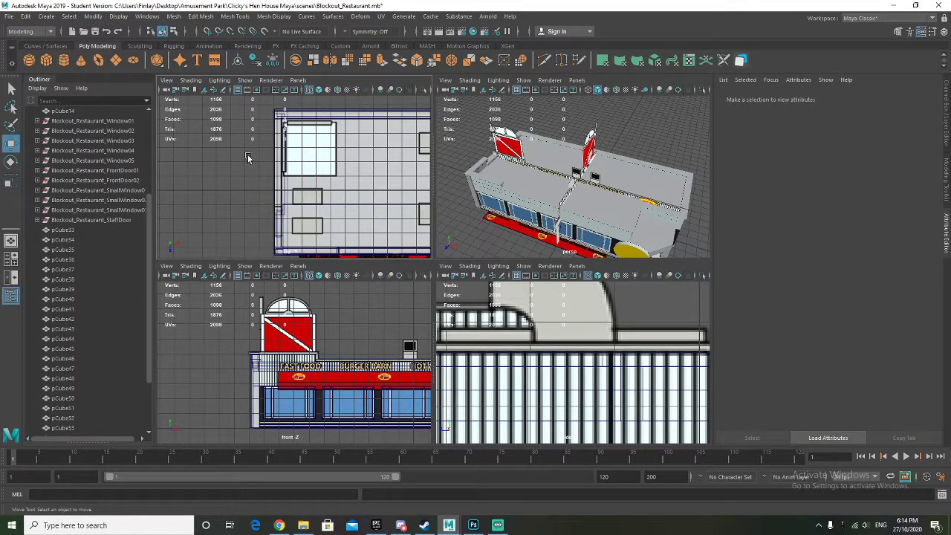
left_click(46, 61)
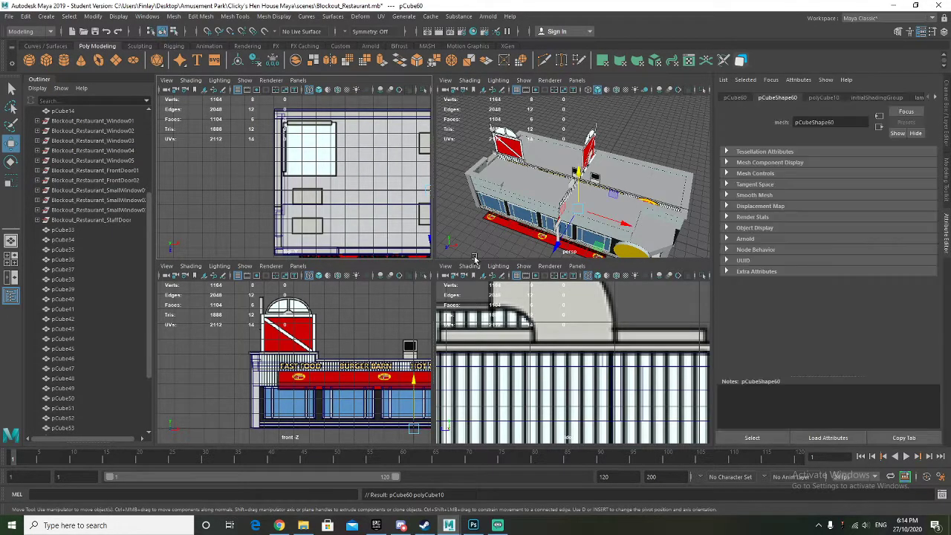
left_click_drag(590, 206, 616, 242, "alt")
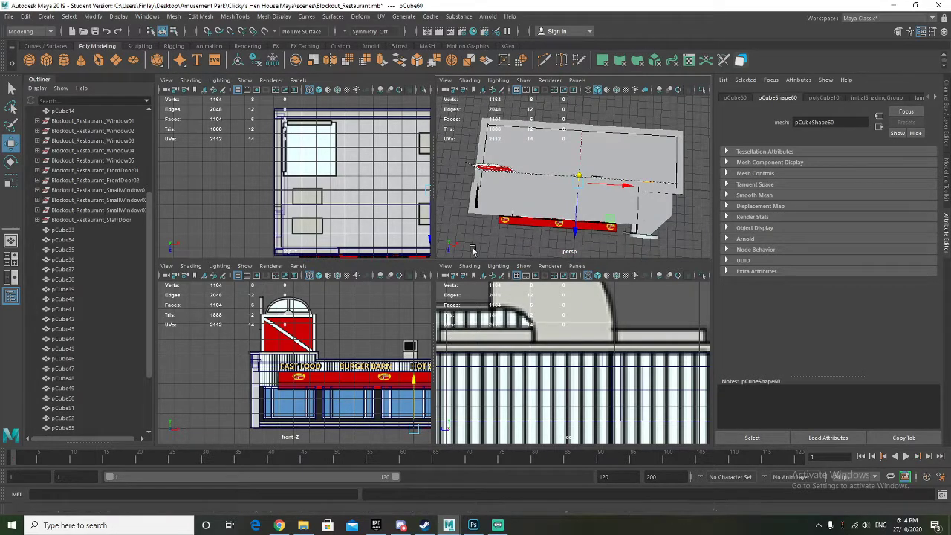
scroll(370, 192, "down", 3)
middle_click_drag(370, 192, 346, 185, "alt")
left_click_drag(393, 217, 390, 215)
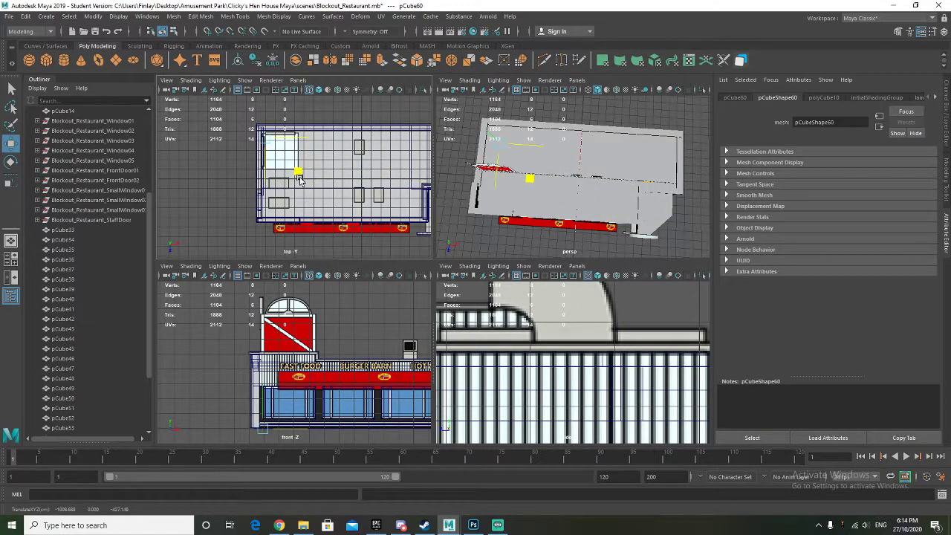
Scale the cube to the size of the white square tower footprint and align it with the footprint's edges
scroll(315, 192, "up", 5)
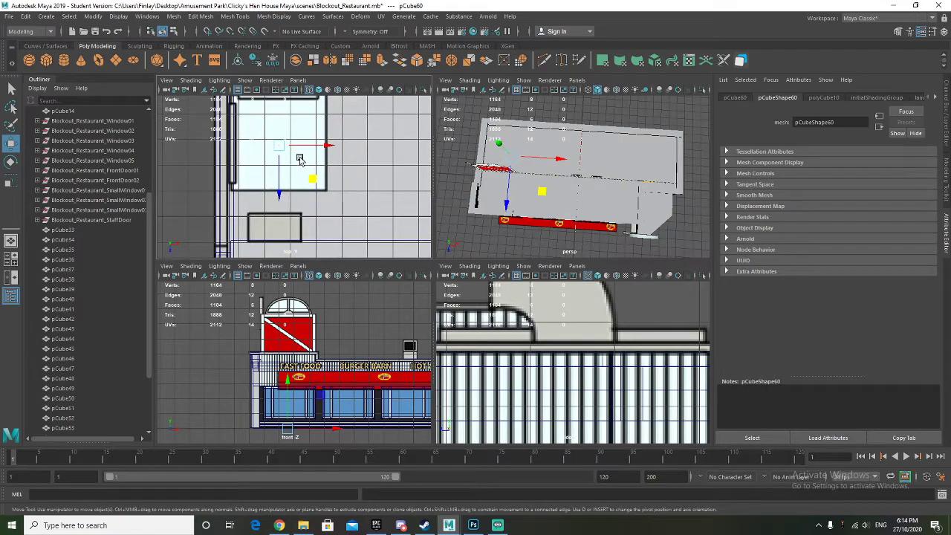
key("r")
left_click_drag(353, 145, 362, 144)
scroll(318, 211, "up", 3)
key("w")
scroll(312, 193, "down", 2)
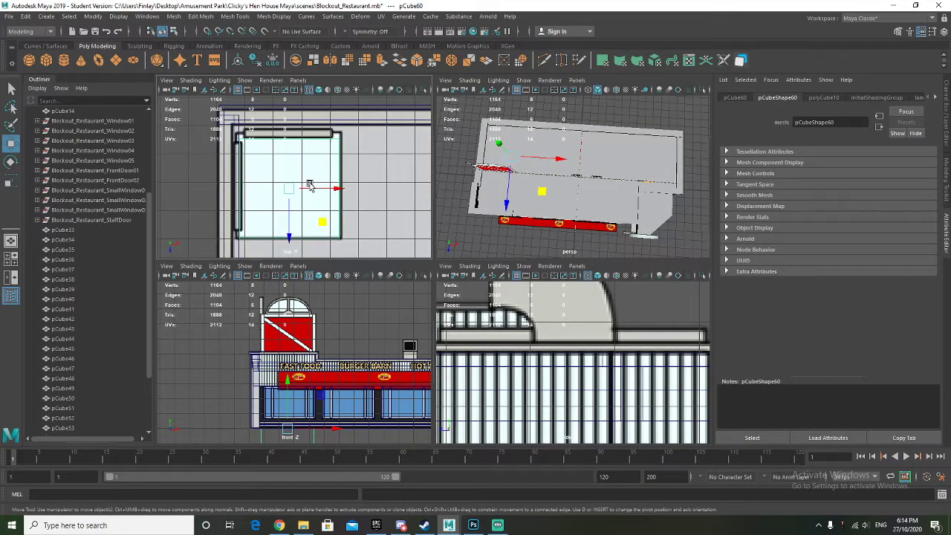
left_click_drag(321, 228, 321, 220)
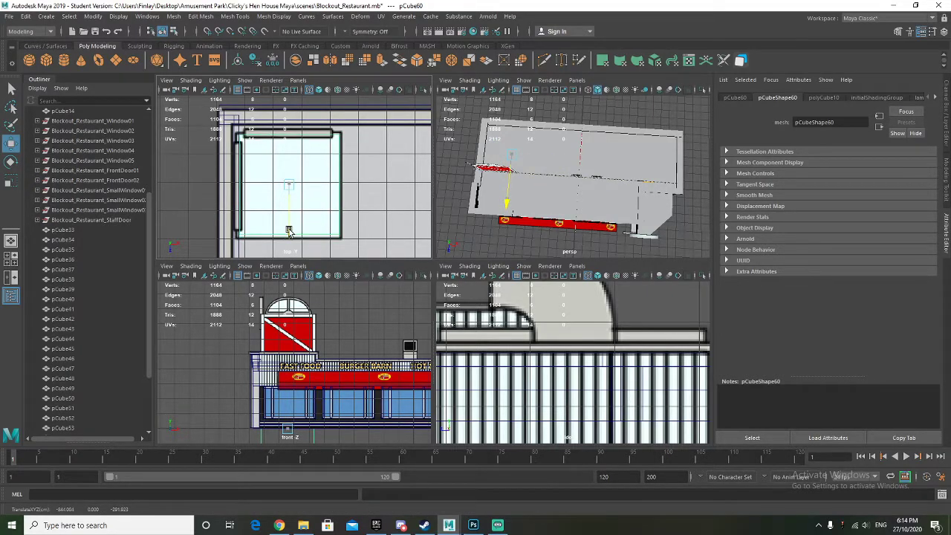
key("r")
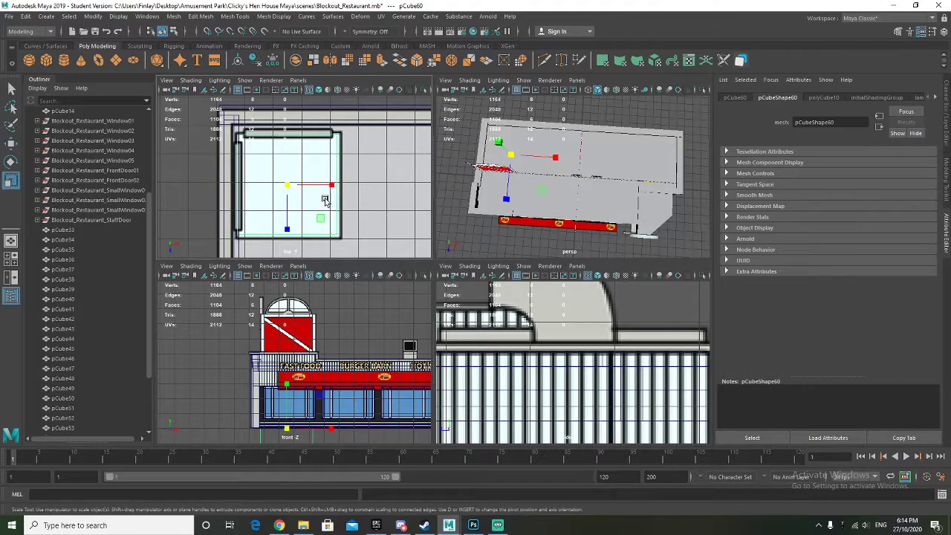
key("w")
left_click_drag(333, 190, 335, 191)
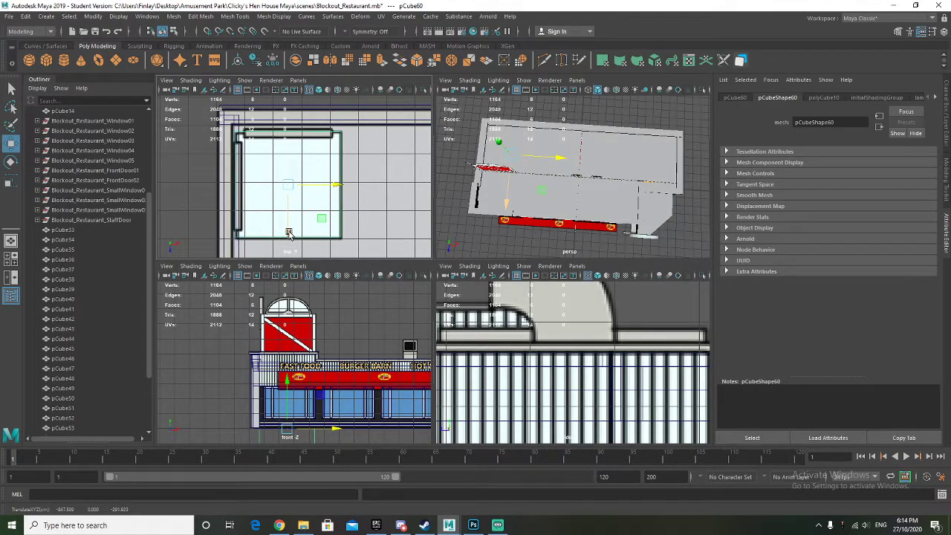
Raise the cube to the red tower's height, flatten it into a slab and move it up to the tower's top beam
left_click_drag(527, 208, 522, 195, "alt")
left_click_drag(286, 382, 294, 302)
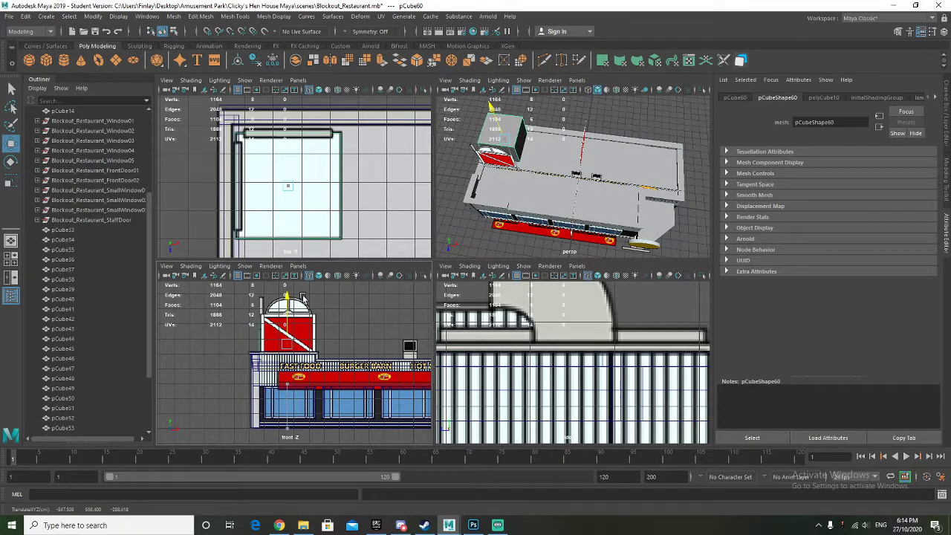
scroll(267, 358, "up", 10)
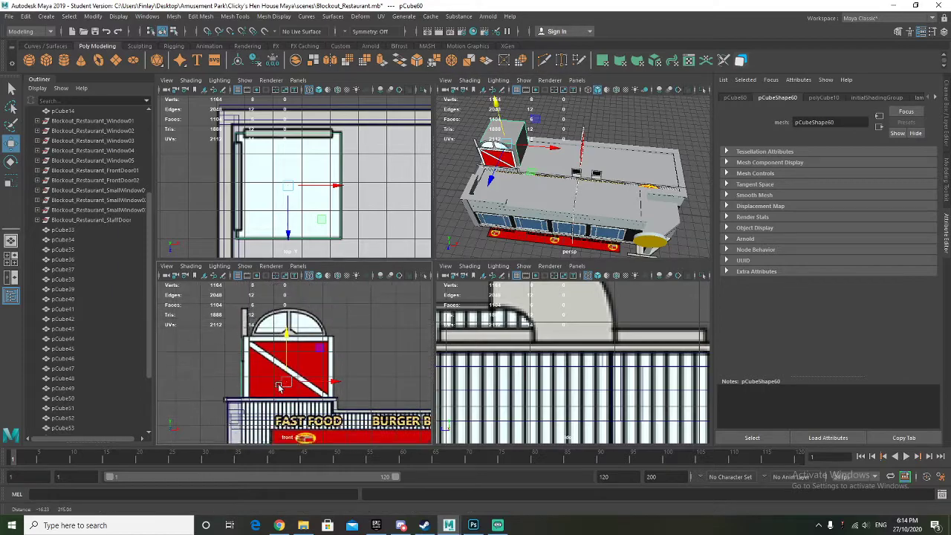
key("r")
left_click_drag(276, 369, 287, 406)
key("w")
left_click_drag(281, 370, 284, 309)
Fine-tune the slab's height so it lines up with the white beam above the red panel in the front reference
scroll(287, 346, "up", 4)
key("r")
left_click_drag(569, 178, 446, 190, "alt")
left_click_drag(640, 194, 506, 178, "alt")
scroll(261, 336, "down", 3)
left_click_drag(662, 160, 520, 194, "alt")
scroll(631, 178, "up", 4)
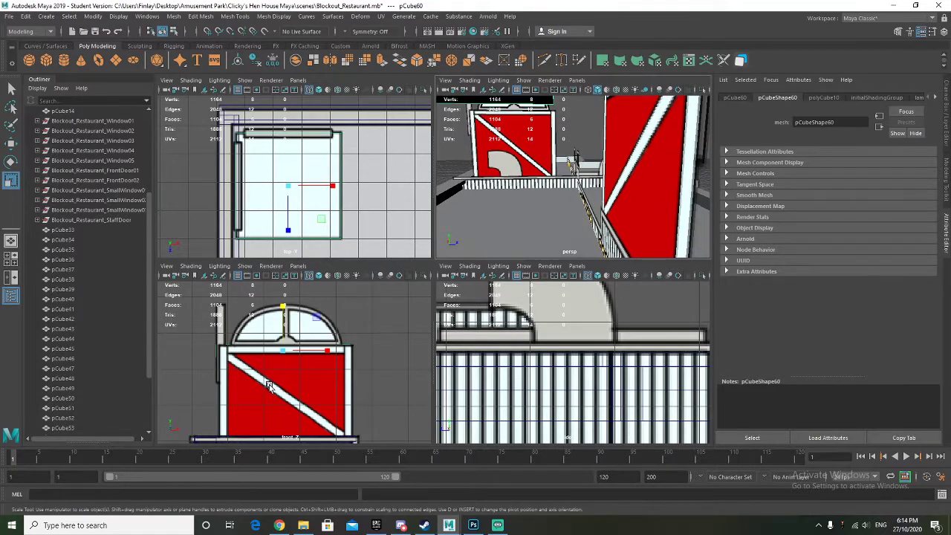
scroll(269, 385, "up", 6)
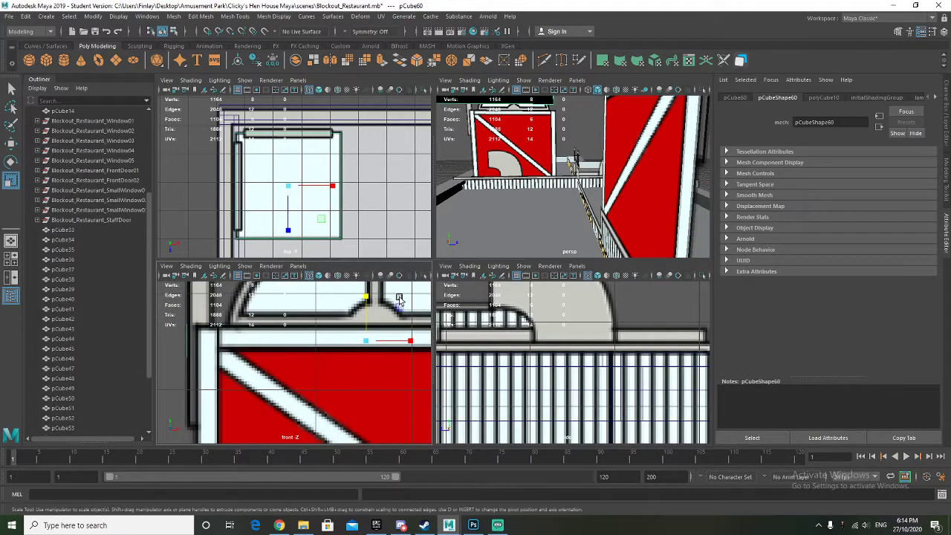
key("w")
left_click_drag(367, 300, 370, 297)
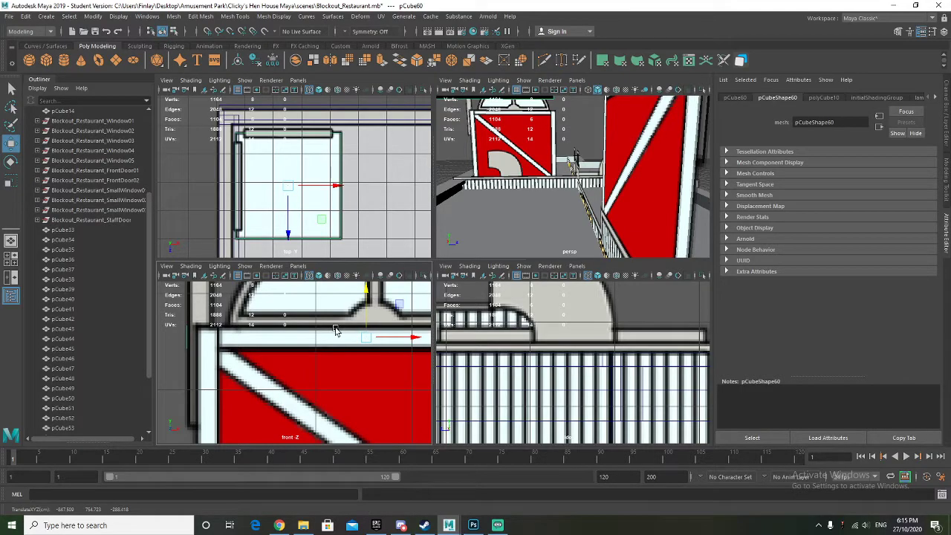
Duplicate the tower slab to the panel's outer end and narrow the copy's width to start a corner post
scroll(549, 187, "down", 4)
left_click_drag(548, 186, 552, 195, "alt")
scroll(280, 359, "down", 4)
middle_click_drag(315, 365, 320, 328, "alt")
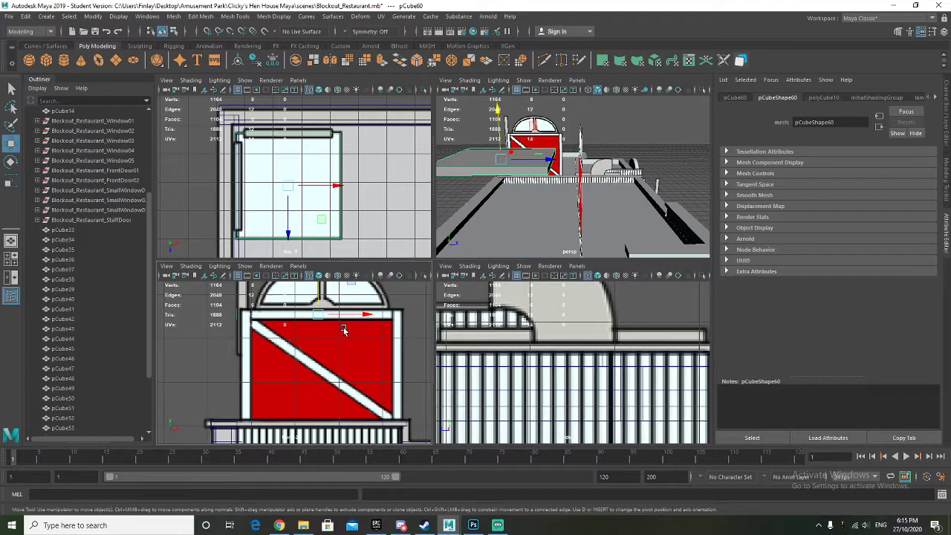
left_click_drag(362, 317, 253, 318)
key("r")
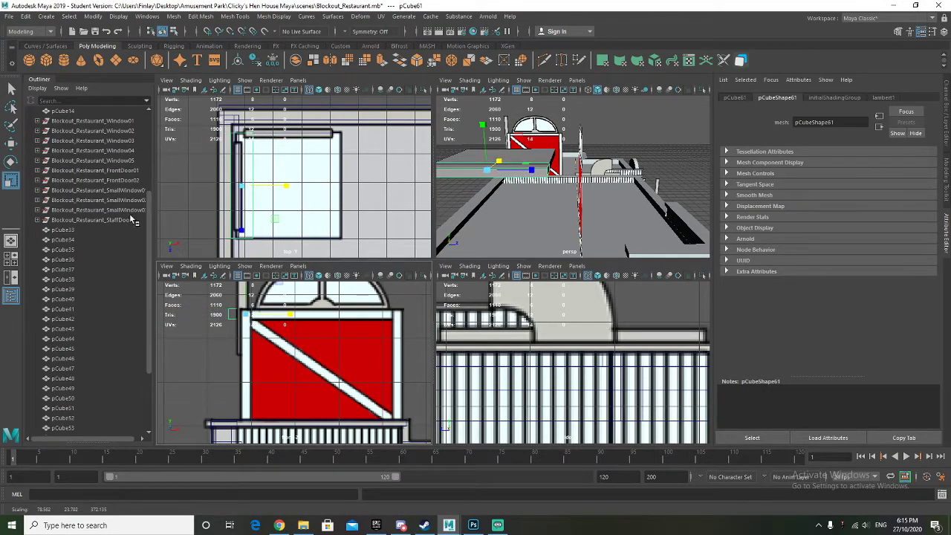
Move the OrthographicRestaurantFront image plane along its depth axis to the tower's location
scroll(134, 221, "up", 5)
left_click(100, 160)
key("w")
scroll(349, 334, "down", 5)
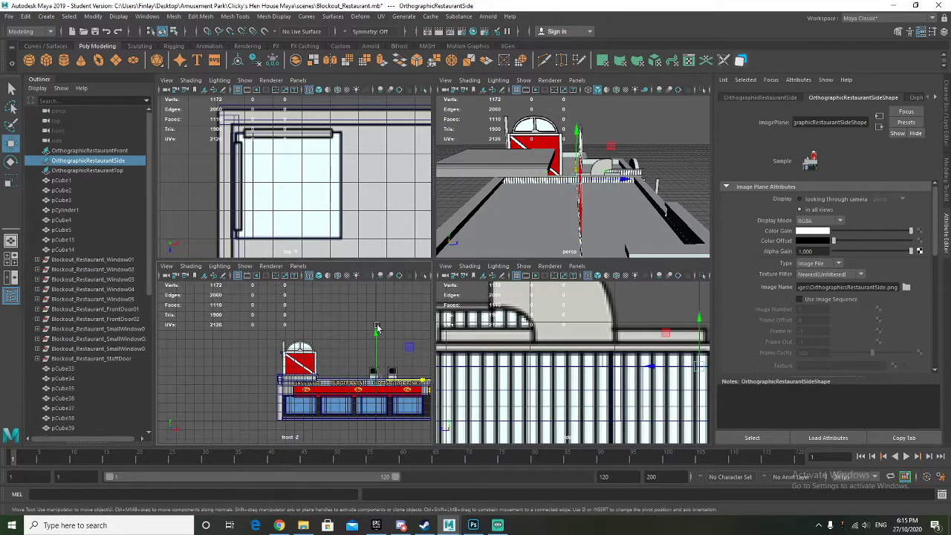
scroll(545, 306, "down", 3)
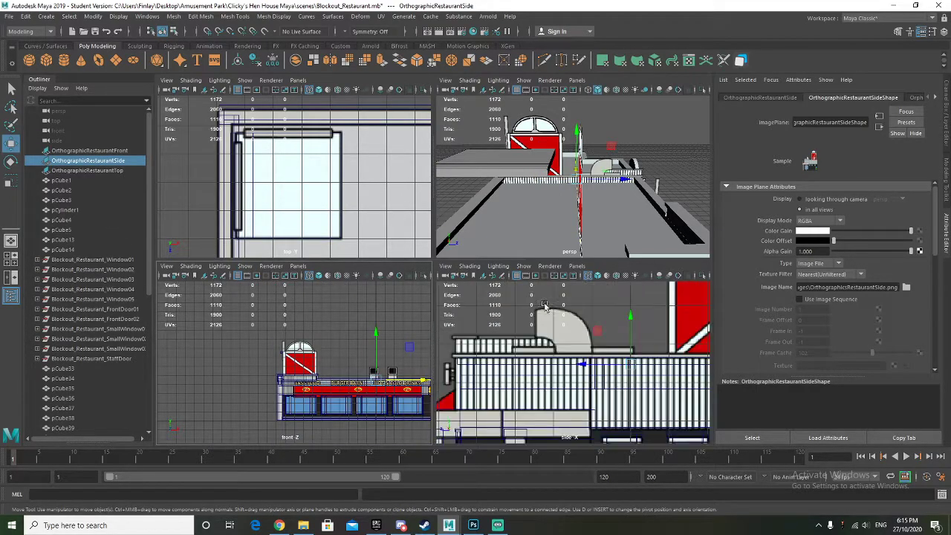
left_click(99, 152)
scroll(375, 341, "down", 2)
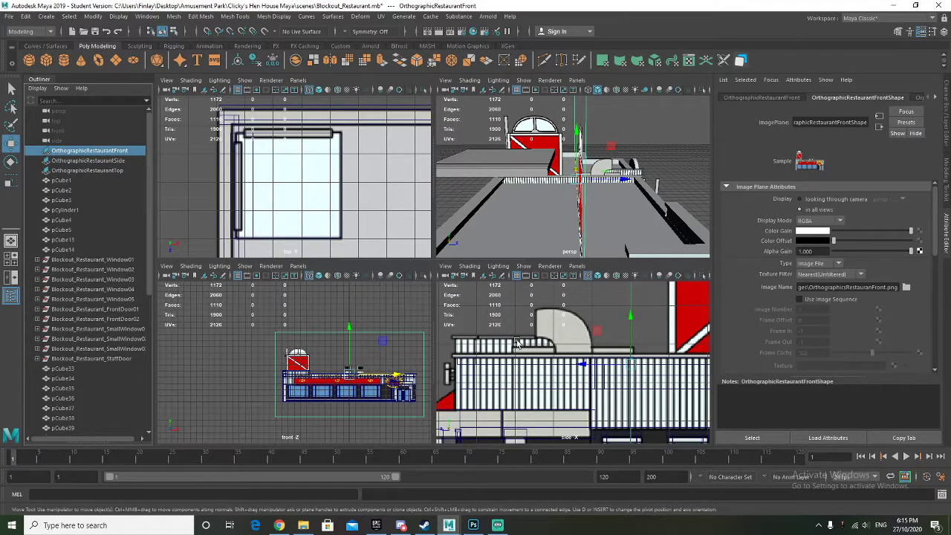
scroll(577, 357, "down", 2)
left_click_drag(562, 362, 613, 363)
scroll(320, 372, "up", 8)
scroll(290, 357, "up", 2)
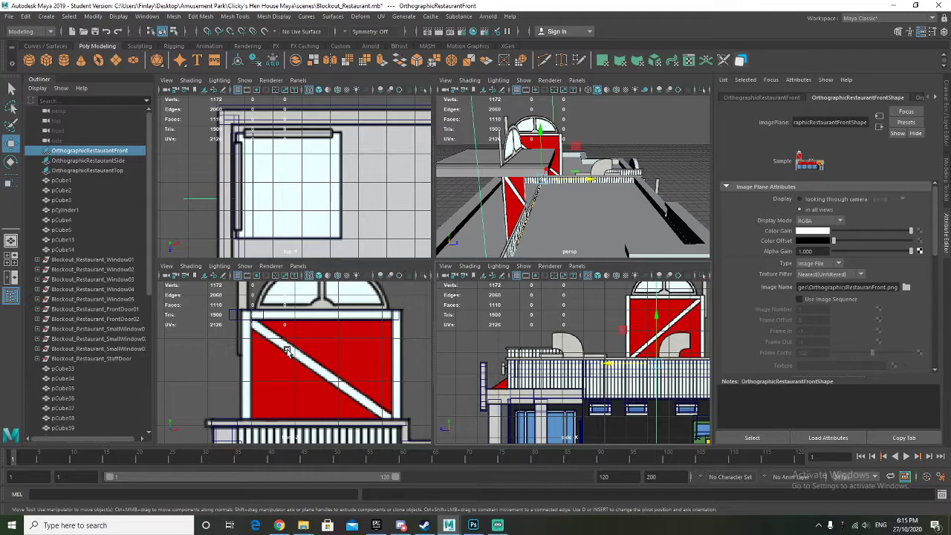
mouse_move(525, 195)
left_mouse_down("alt")
mouse_move(545, 206)
mouse_move(526, 208)
mouse_move(529, 191)
mouse_move(516, 192)
left_mouse_up("alt")
scroll(526, 206, "down", 5)
scroll(515, 191, "up", 4)
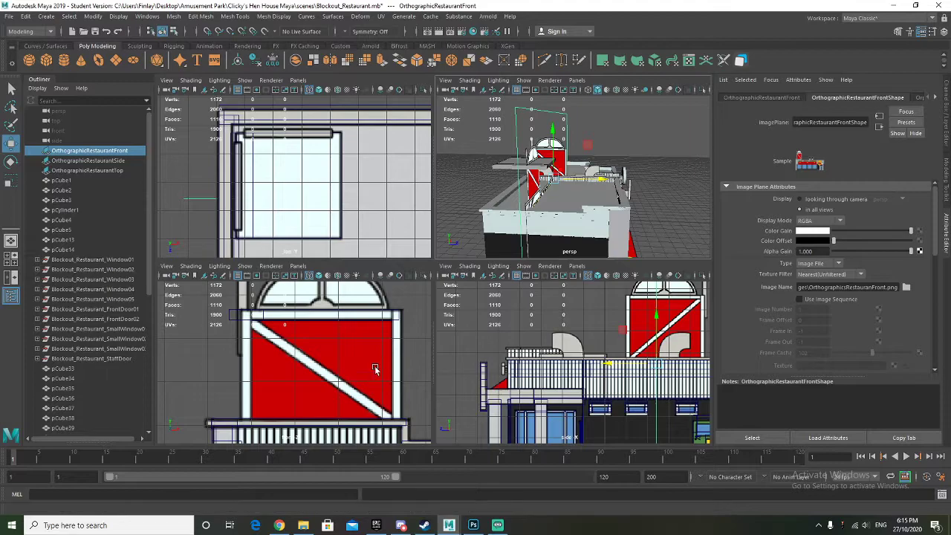
Narrow pCube61 to the width of the white corner post and move it into line with that post
scroll(244, 334, "up", 5)
left_click(231, 326)
scroll(231, 327, "up", 5)
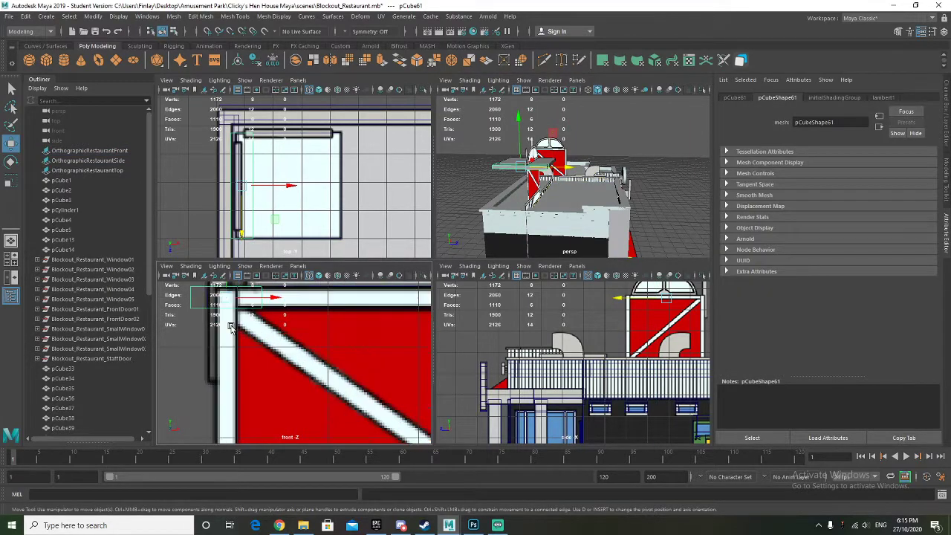
key("r")
left_click_drag(282, 327, 260, 332)
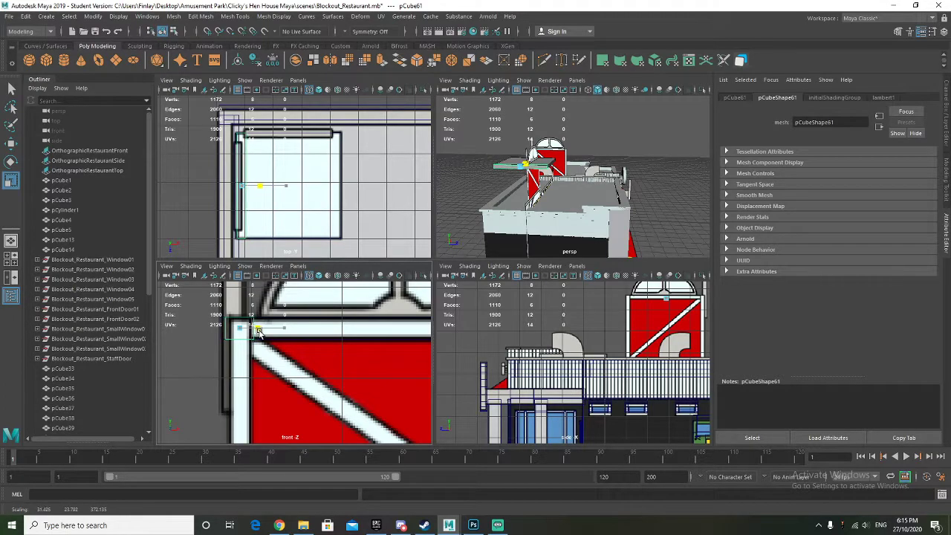
key("w")
left_click_drag(254, 334, 264, 332)
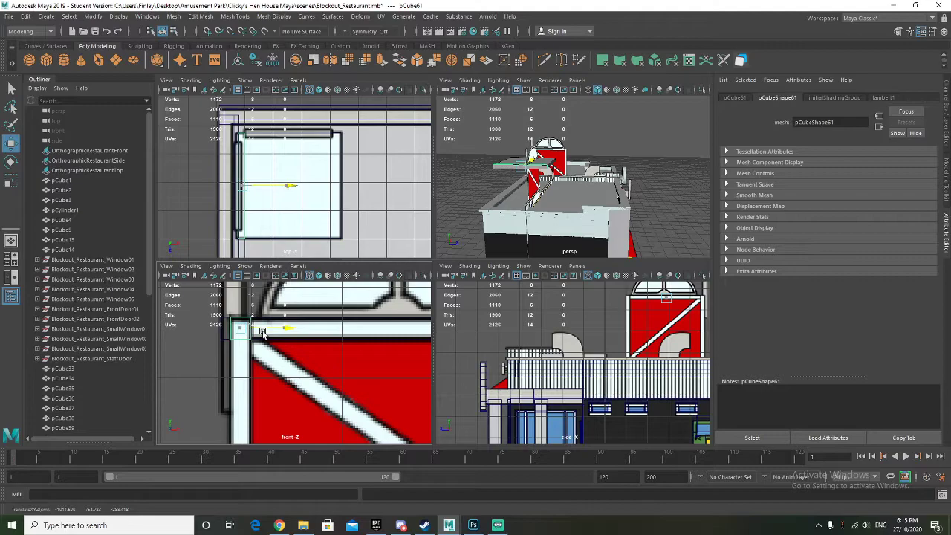
Scale the tower's top slab pCube60 in width and shift it to fit beside the corner post
left_click_drag(501, 209, 541, 185, "alt")
left_click(524, 151)
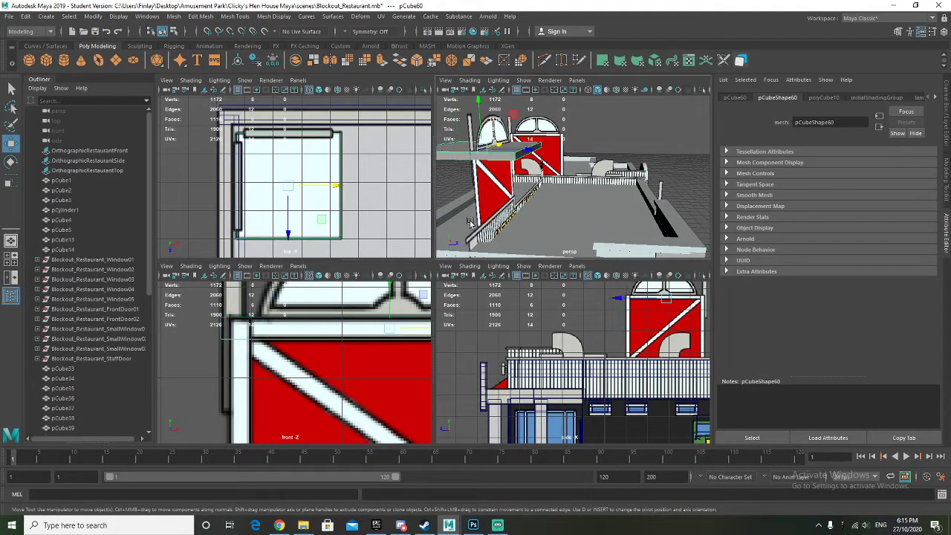
scroll(259, 339, "down", 5)
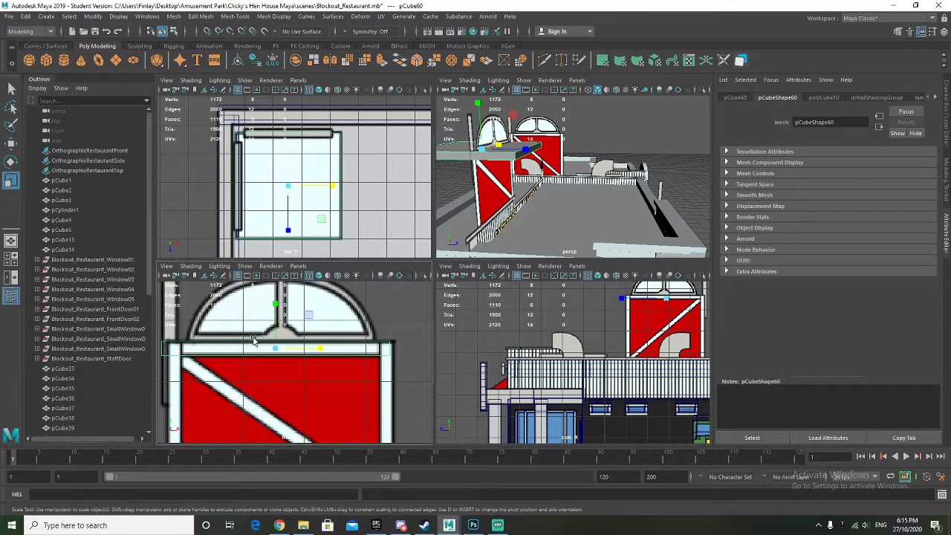
key("w")
left_click_drag(311, 348, 318, 348)
key("r")
left_click_drag(540, 200, 462, 233, "alt")
key("w")
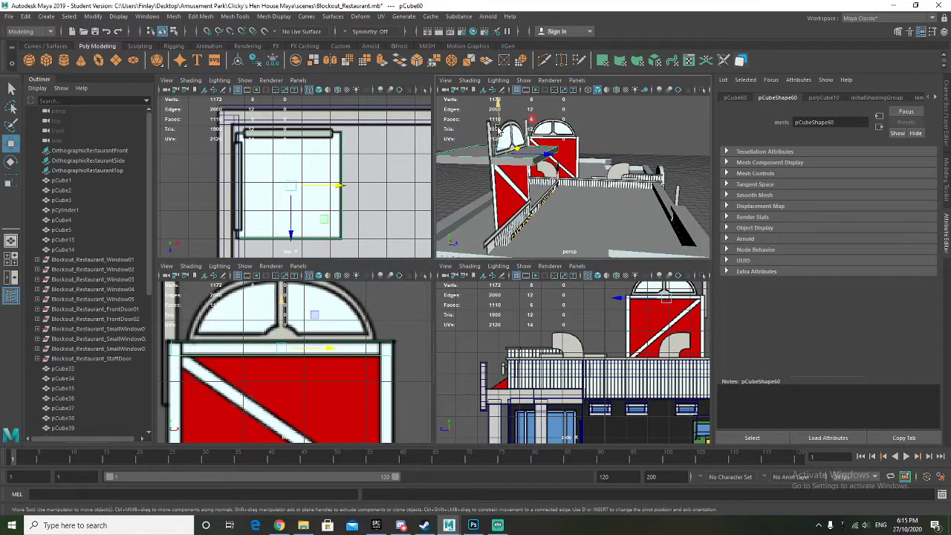
left_click_drag(507, 130, 511, 128)
Select the bottom face of corner post pCube61 and move it down to the roof to form a full-height post
left_click_drag(565, 158, 459, 150, "alt")
left_click(463, 150)
left_click(455, 156)
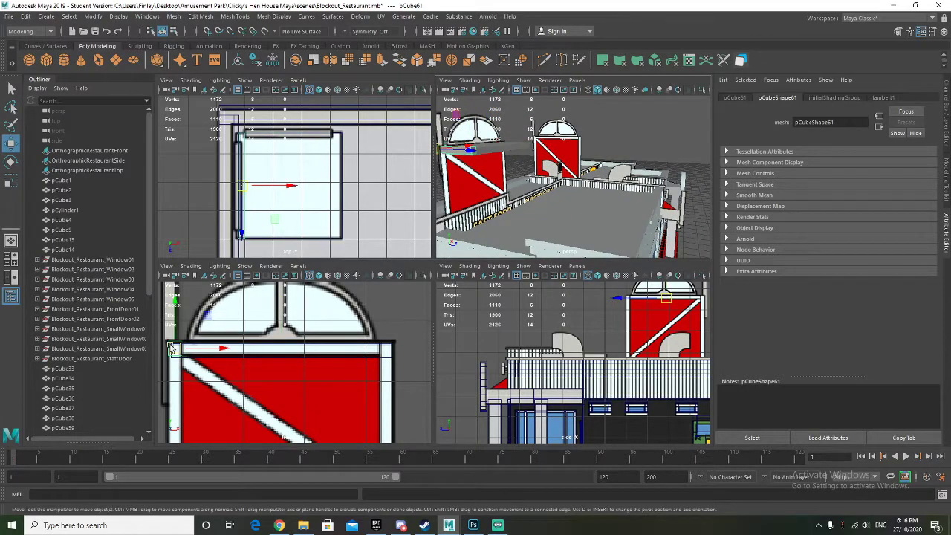
left_click_drag(455, 156, 453, 181, "alt")
key("f")
left_click_drag(600, 215, 513, 196, "alt")
right_click_drag(548, 142, 630, 117)
right_click_drag(552, 127, 554, 156)
left_click(563, 152)
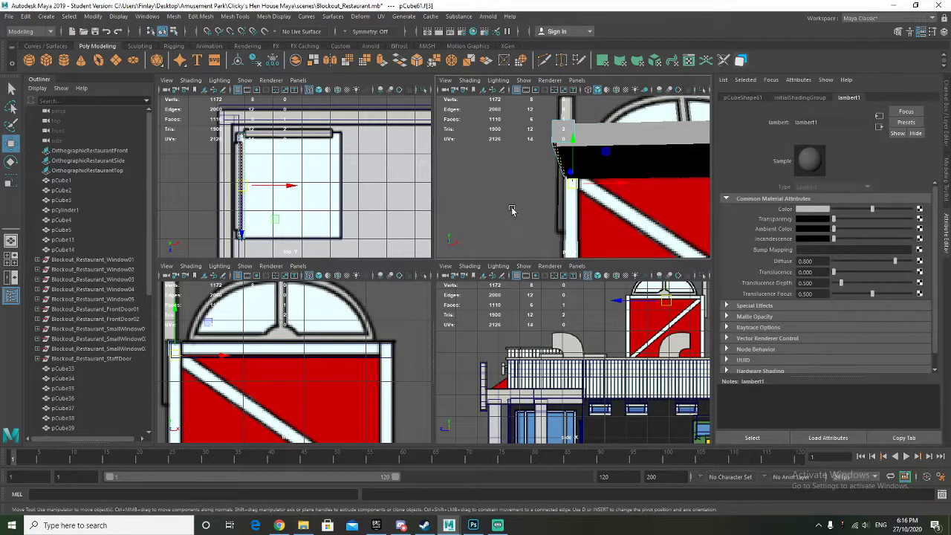
key("f")
scroll(268, 327, "down", 3)
left_click_drag(222, 294, 221, 406)
left_click_drag(594, 175, 565, 167, "alt")
scroll(564, 165, "up", 6)
left_click_drag(562, 128, 672, 178)
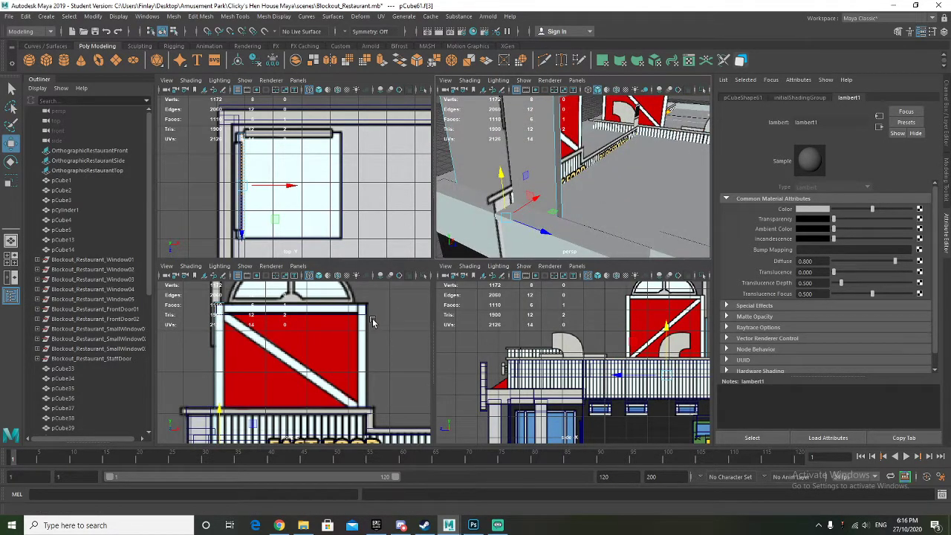
scroll(585, 349, "up", 5)
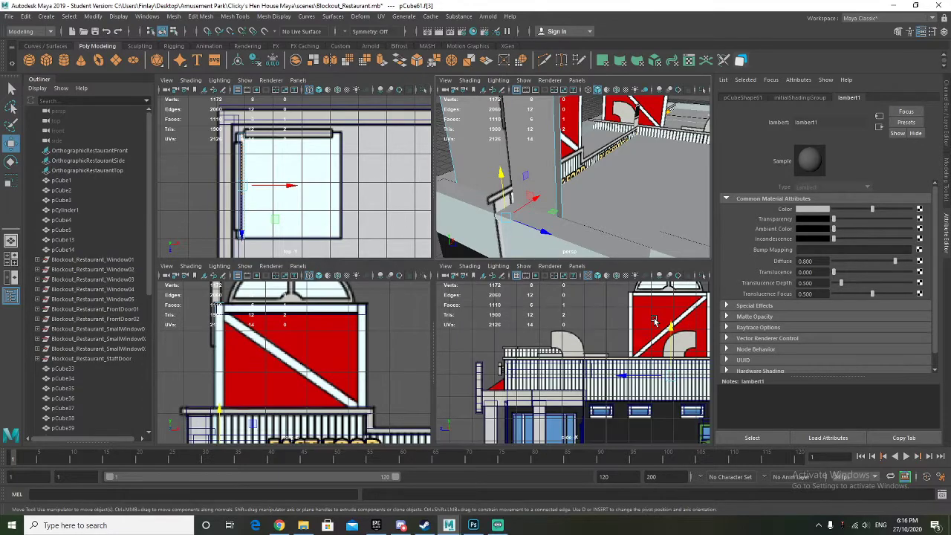
key("r")
left_click_drag(598, 406, 617, 407)
key("ctrl+z")
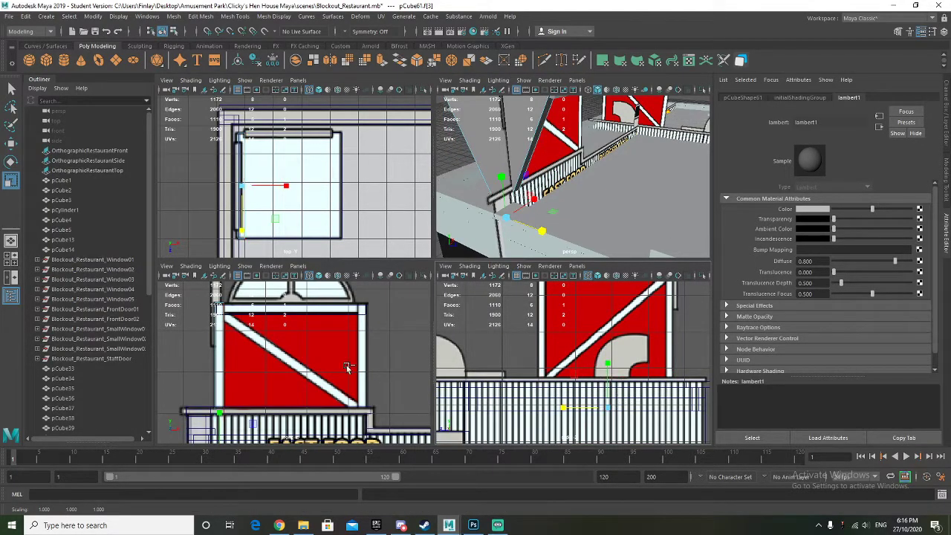
Return the corner post to object mode, then move the OrthographicRestaurantSide image plane outside the building and deselect it
left_click_drag(561, 184, 542, 190, "alt")
right_click_drag(536, 170, 548, 197)
left_click(127, 160)
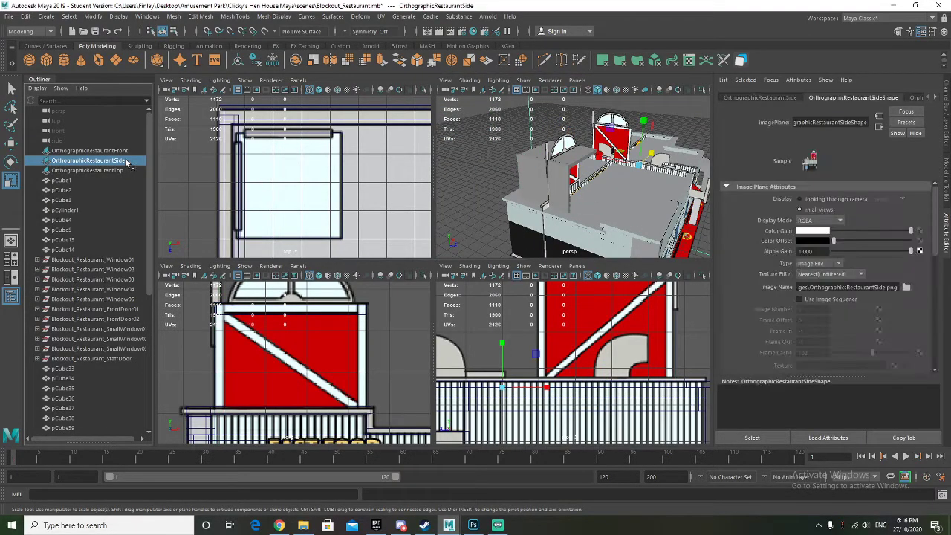
left_click_drag(662, 192, 628, 193, "alt")
right_click_drag(639, 193, 603, 195, "alt")
key("w")
left_click_drag(670, 186, 593, 192)
scroll(568, 338, "up", 3)
middle_click_drag(568, 337, 560, 402, "alt")
left_click(526, 325)
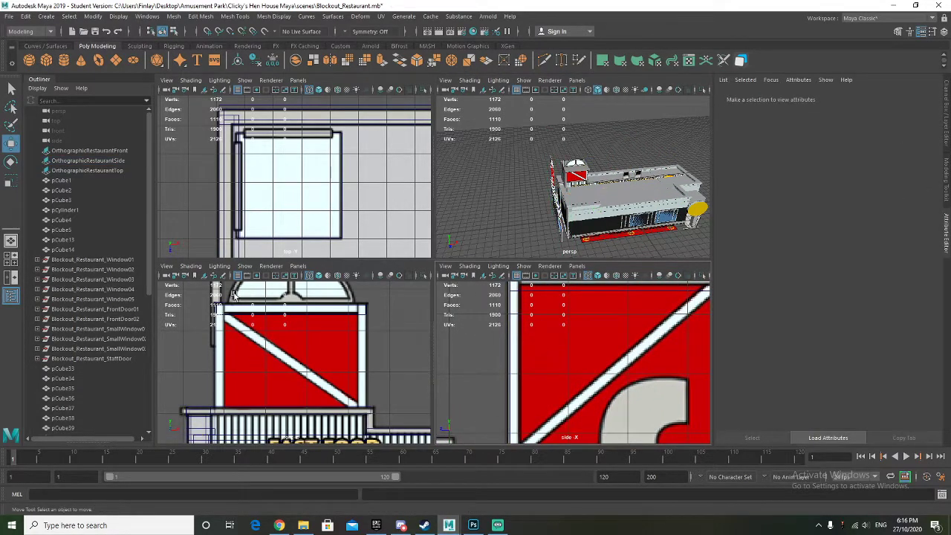
Narrow corner post pCube61 in depth to the white post's width and move it to the tower's corner in the side reference
scroll(88, 342, "down", 8)
left_click(83, 410)
scroll(549, 382, "down", 1)
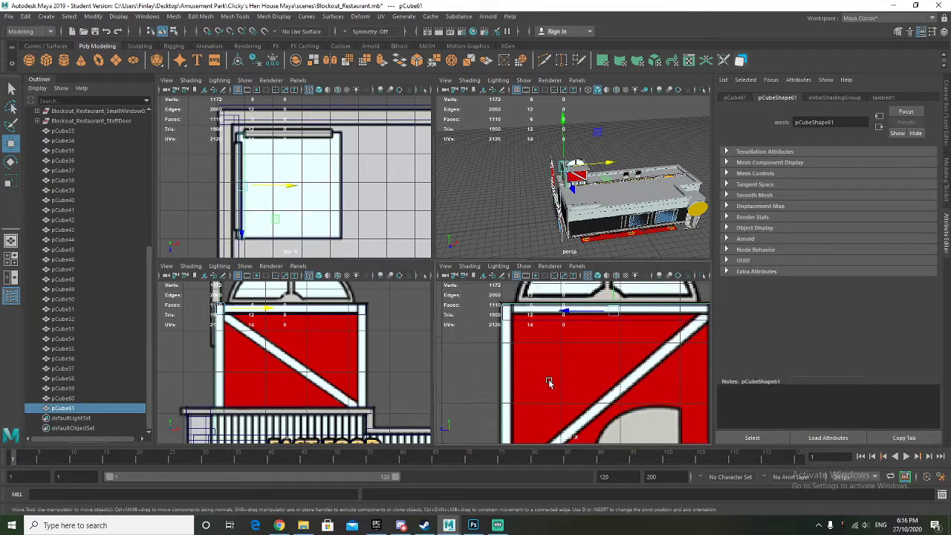
key("r")
left_click_drag(568, 311, 616, 311)
key("f")
mouse_move(566, 209)
left_mouse_down("alt")
mouse_move(562, 191)
mouse_move(572, 220)
left_mouse_up("alt")
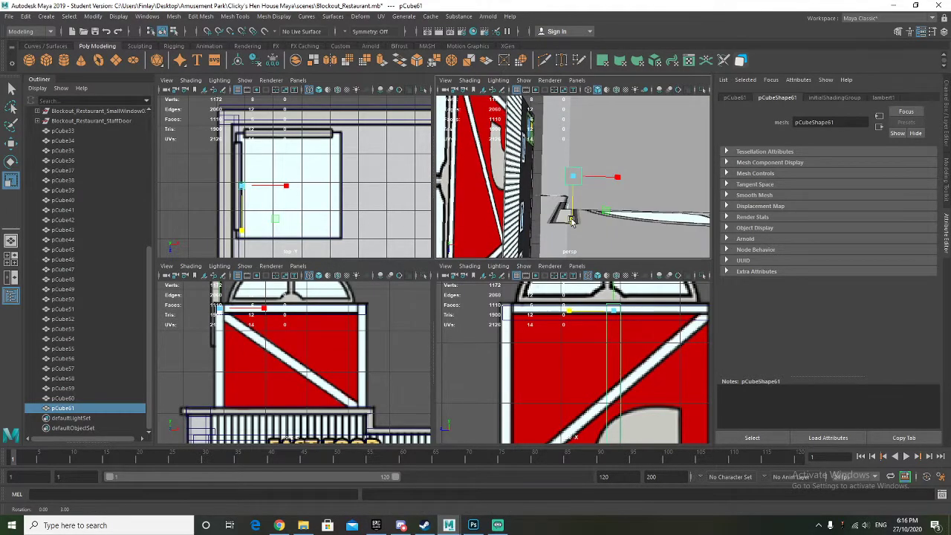
scroll(604, 362, "down", 1)
key("w")
left_click_drag(572, 329, 480, 328)
scroll(583, 197, "down", 8)
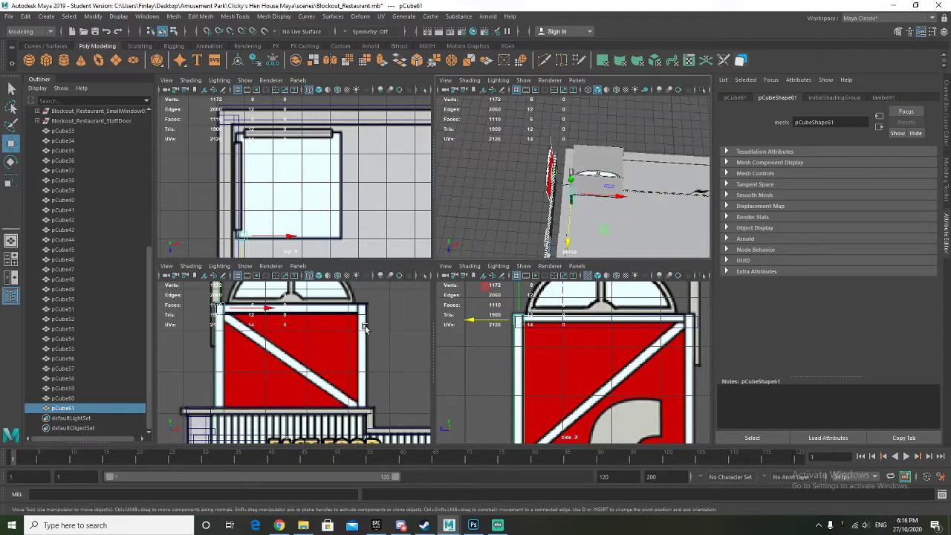
Duplicate the corner post and move the copy across the tower's width to the opposite white post in the front reference
key("ctrl+d")
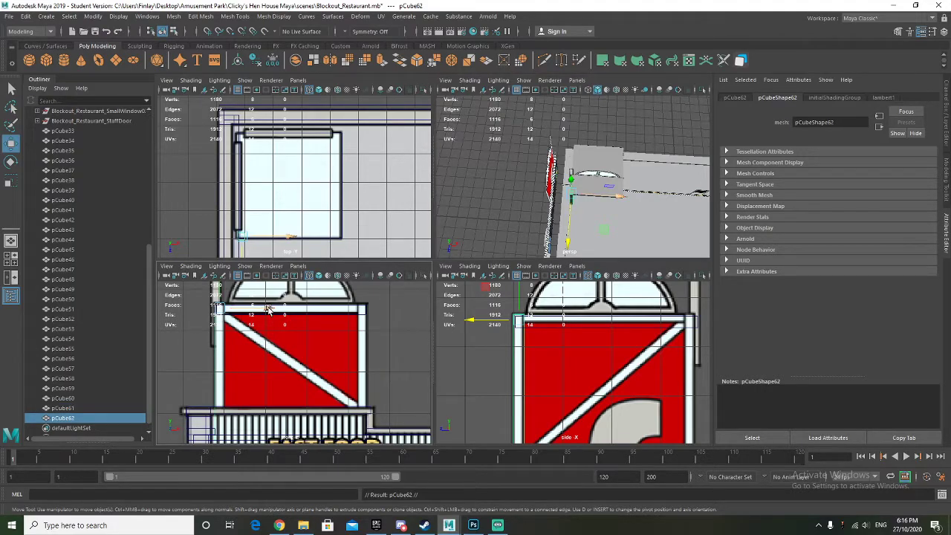
left_click_drag(266, 309, 408, 312)
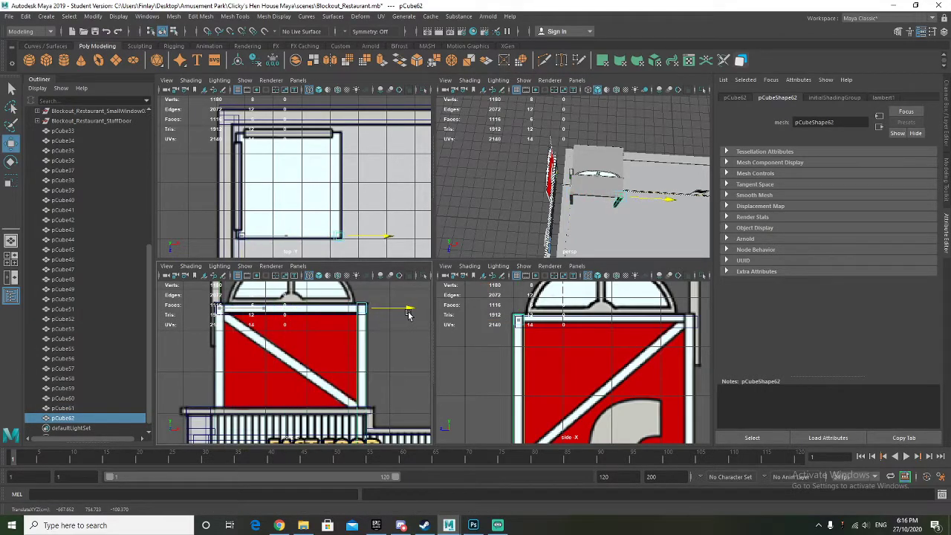
left_click_drag(541, 223, 451, 160, "alt")
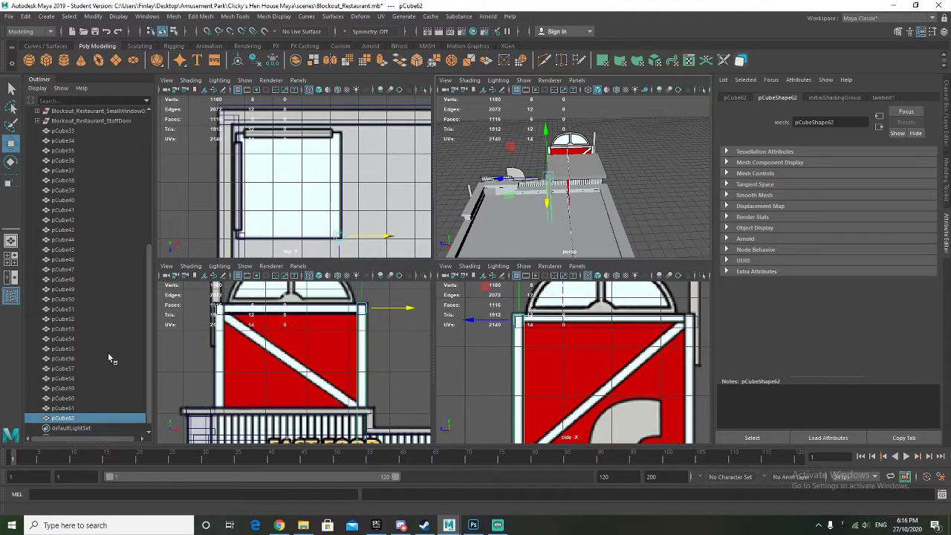
Duplicate both corner posts and move the copies in depth to the tower's other two corners
left_click(65, 410, "ctrl")
key("ctrl+d")
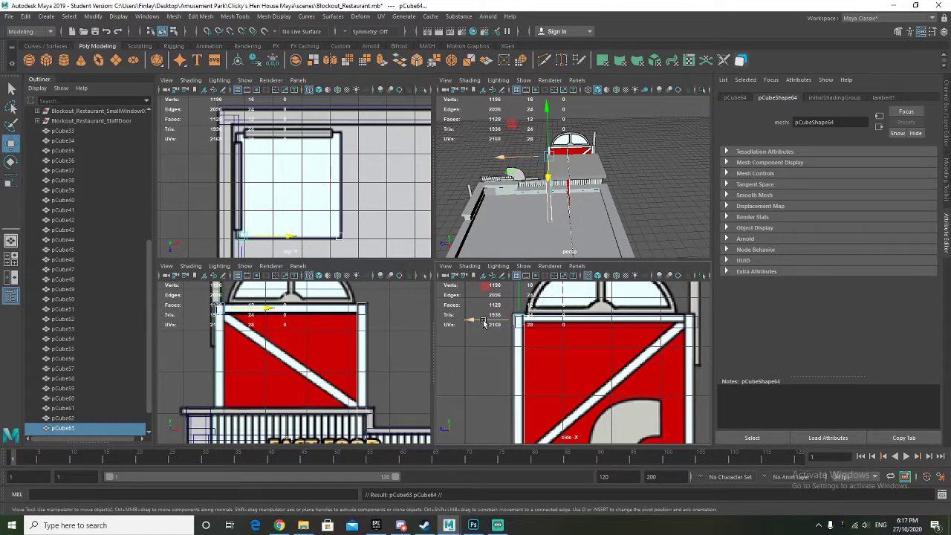
left_click_drag(483, 321, 650, 318)
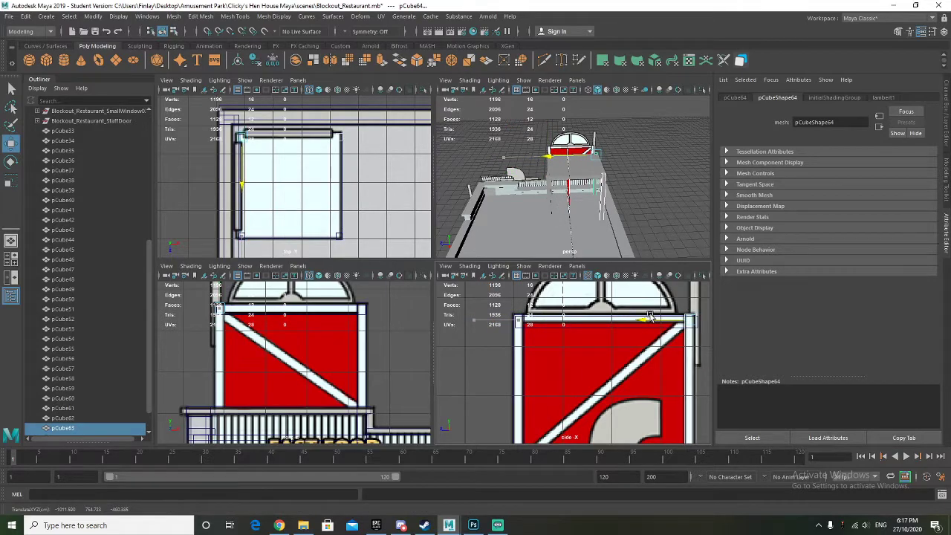
left_click_drag(624, 148, 618, 193, "alt")
scroll(661, 145, "up", 5)
scroll(563, 184, "down", 4)
Duplicate corner post pCube62, isolate the copy and select its top face
left_click(642, 172)
key("ctrl+d")
left_click_drag(657, 152, 641, 190, "alt")
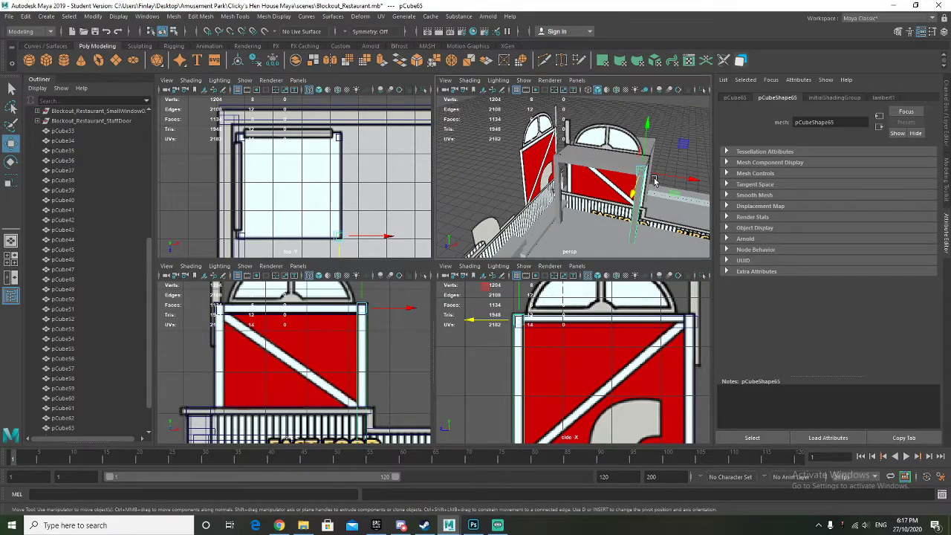
key("ctrl+1")
right_click_drag(642, 170, 644, 192)
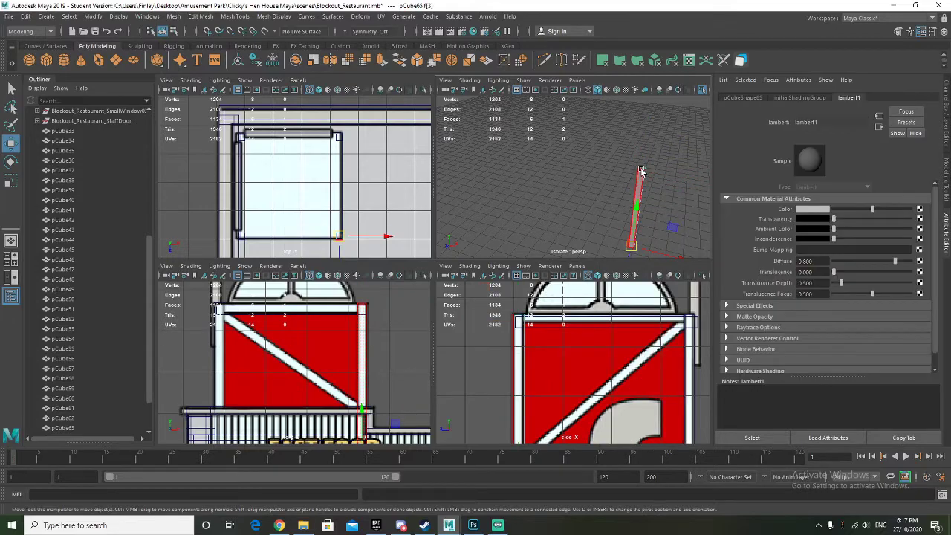
left_click(642, 168)
left_click(642, 167)
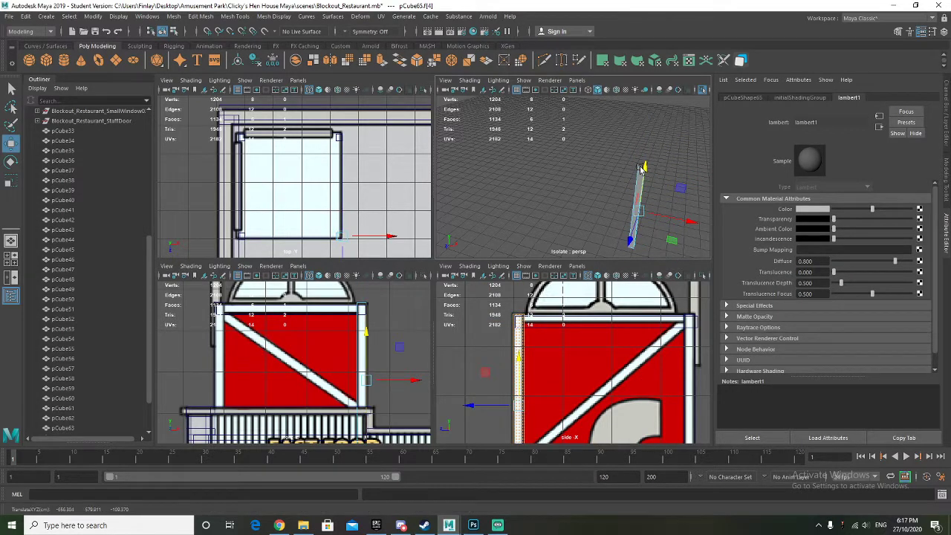
left_click_drag(625, 193, 556, 194, "alt")
left_click(630, 208)
scroll(537, 197, "down", 4)
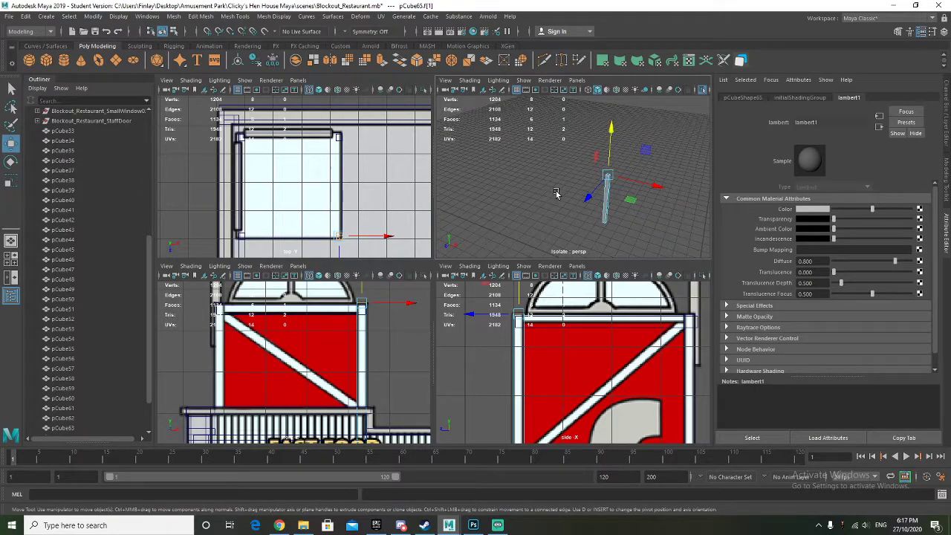
Show the whole scene again and move the copy's top face across to the neighbouring post to form a diagonal brace
key("ctrl+1")
left_click_drag(638, 178, 608, 173)
scroll(596, 180, "up", 4)
scroll(608, 174, "up", 4)
left_click_drag(565, 110, 615, 137)
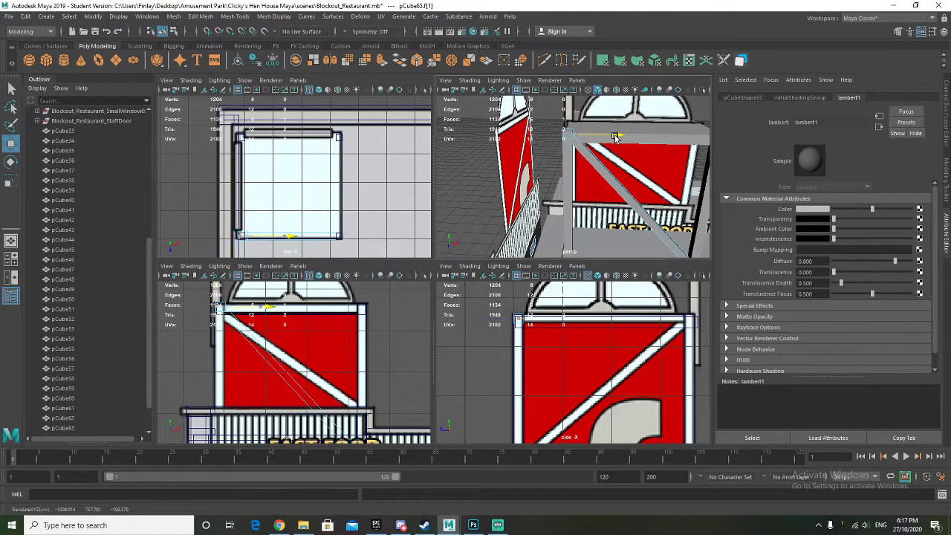
left_click_drag(612, 175, 529, 149, "alt")
scroll(622, 195, "up", 5)
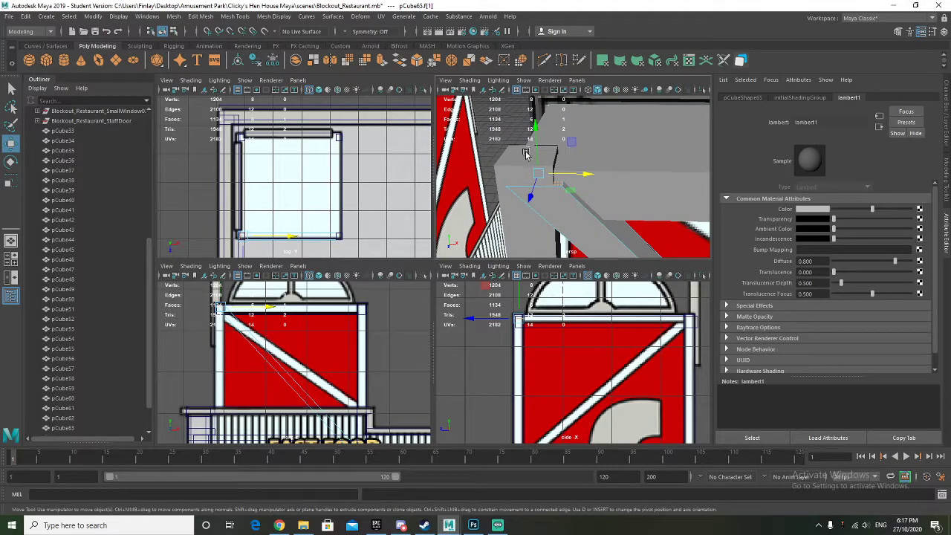
Undo the last two changes, return the brace to object mode and shift it slightly in depth between the posts
key("ctrl+z")
key("ctrl+z")
left_click_drag(533, 142, 530, 208)
scroll(547, 191, "down", 5)
right_click_drag(530, 208, 530, 232)
left_click_drag(536, 253, 542, 253)
scroll(510, 204, "up", 6)
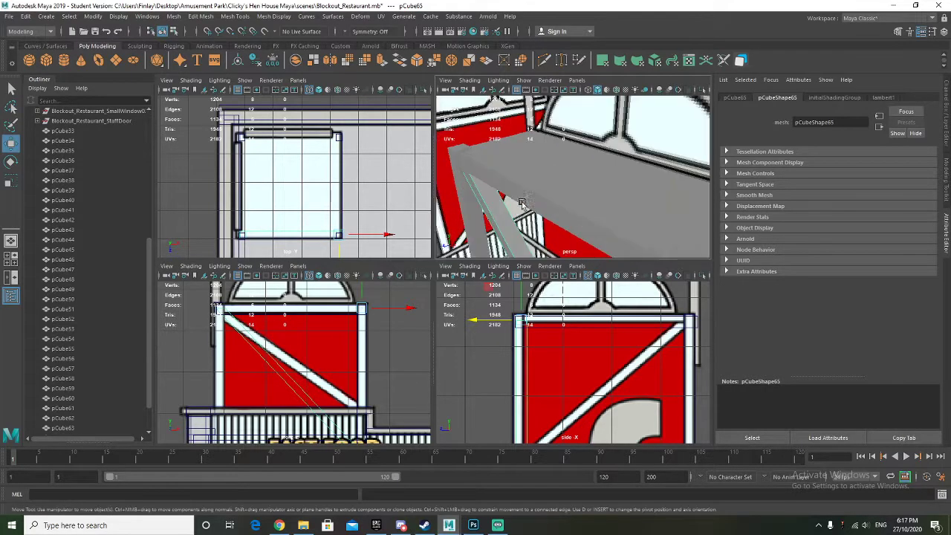
Center the brace's pivot, duplicate the brace and move the copy in depth to the tower's opposite side
left_click_drag(514, 203, 493, 216, "alt")
scroll(563, 177, "down", 2)
scroll(598, 174, "down", 5)
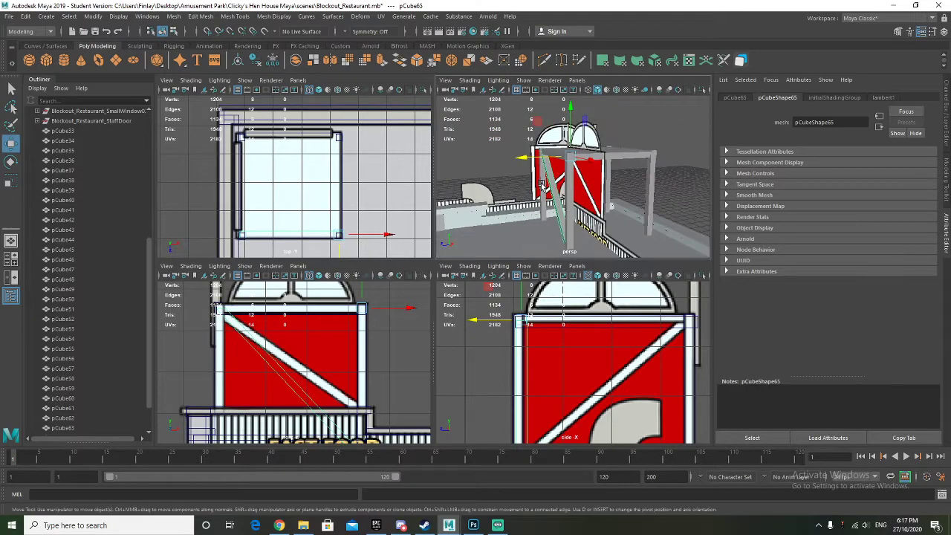
left_click(239, 62)
left_click_drag(473, 170, 512, 173, "alt")
scroll(529, 196, "down", 4)
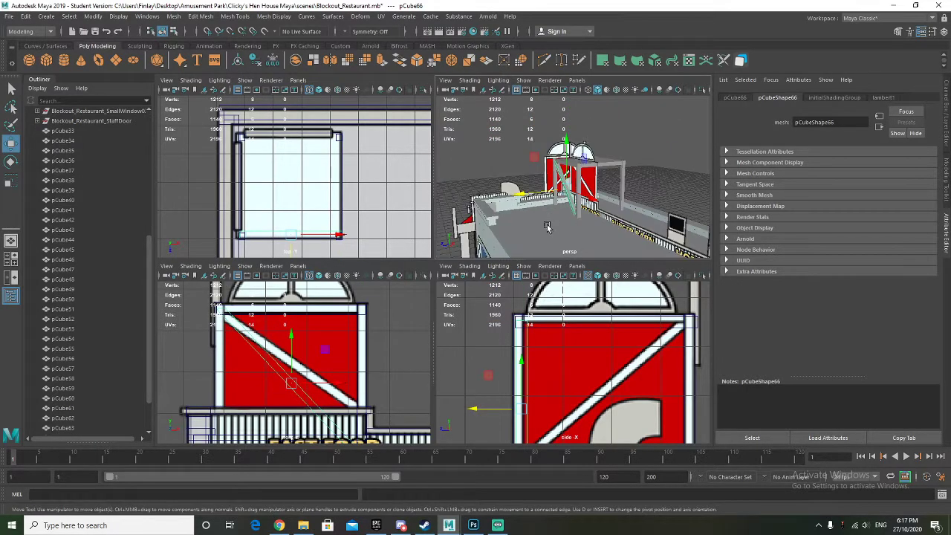
left_click_drag(595, 182, 517, 196, "alt")
left_click_drag(549, 187, 593, 194)
Fine-tune the duplicated brace's depth so it sits between the two posts on that side
scroll(569, 187, "up", 5)
scroll(594, 194, "up", 1)
scroll(594, 199, "up", 4)
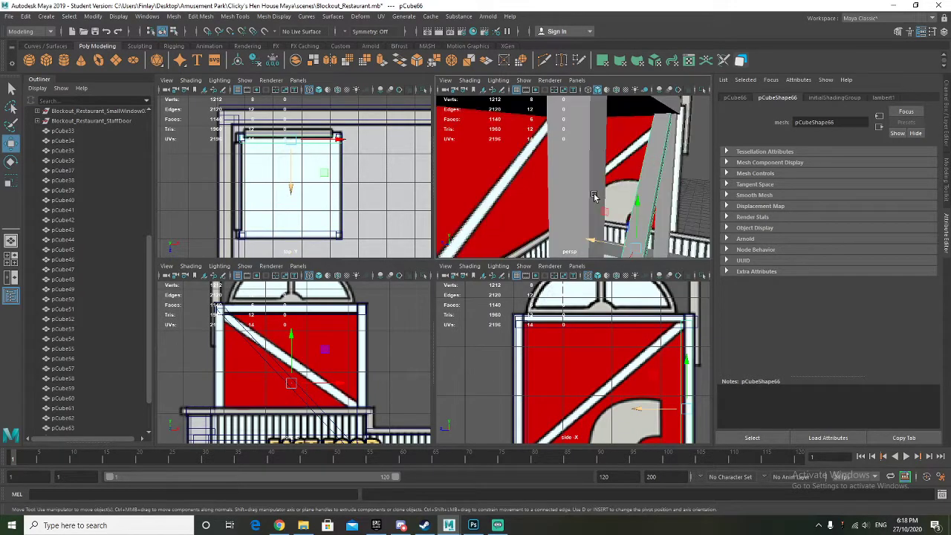
scroll(574, 239, "up", 1)
scroll(575, 239, "down", 1)
left_click_drag(573, 241, 563, 192)
scroll(637, 208, "down", 3)
scroll(580, 221, "up", 1)
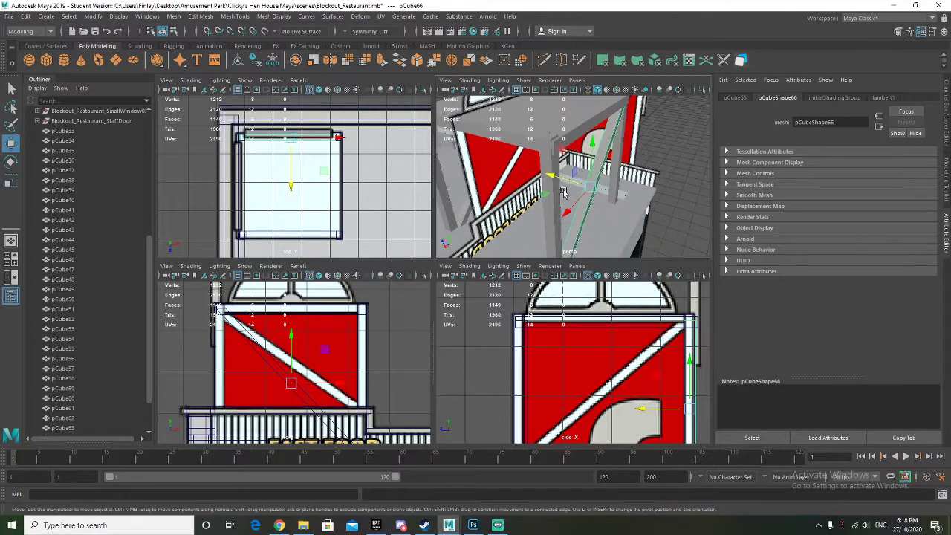
Nudge posts pCube63 and pCube64 together with their brace toward the slab's edge, then readjust the brace between them
left_click(554, 221)
left_click(620, 156)
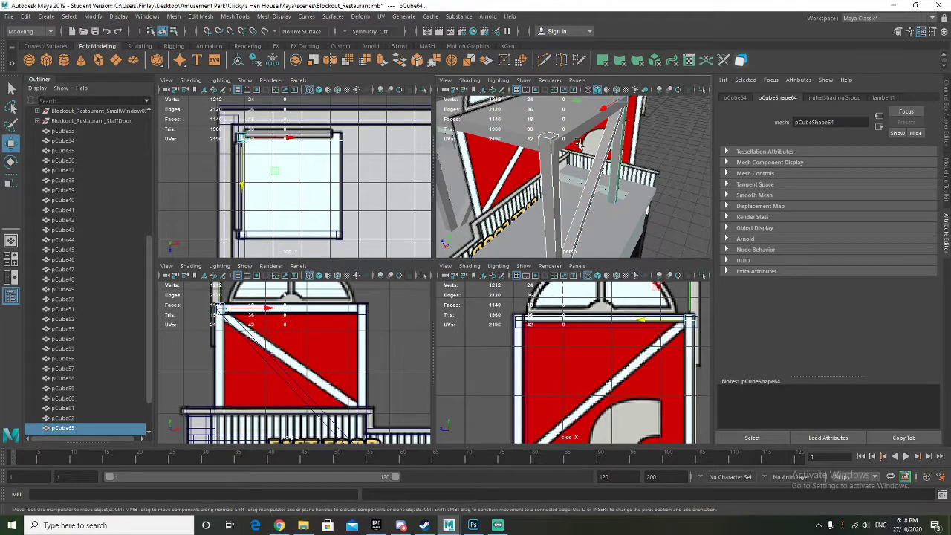
left_click_drag(578, 143, 600, 172, "alt")
left_click(596, 102)
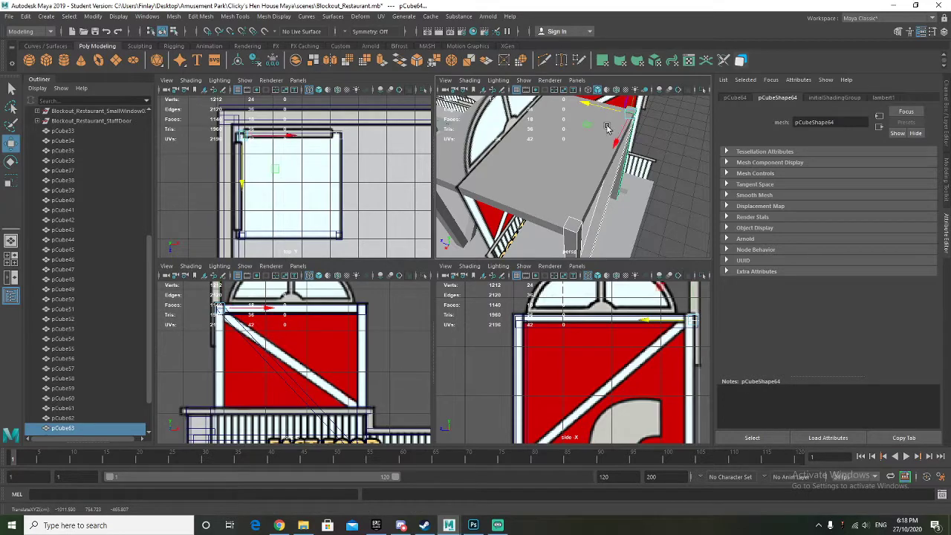
left_click_drag(600, 112, 598, 173, "alt")
left_click(598, 172)
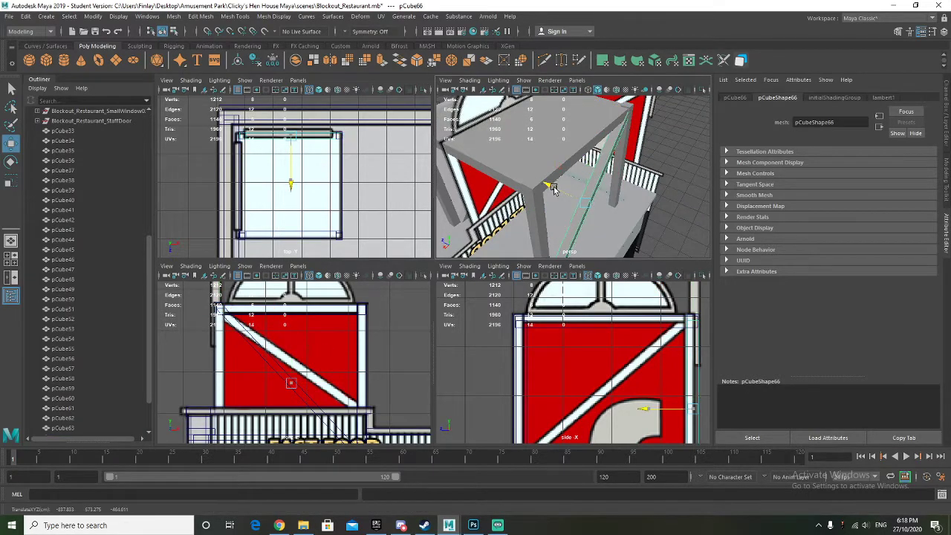
left_click_drag(551, 187, 551, 186)
left_click_drag(565, 222, 577, 184, "alt")
scroll(599, 177, "down", 4)
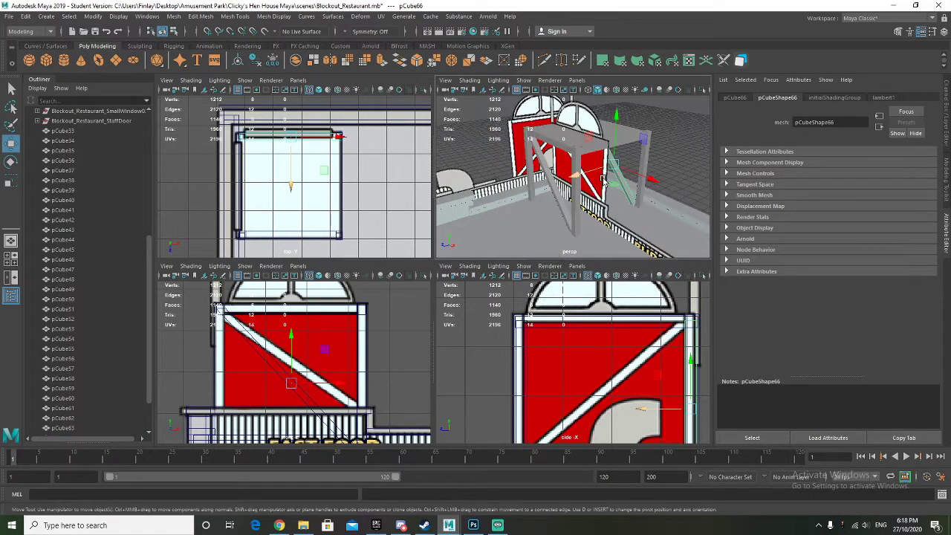
Group the two diagonal braces pCube65 and pCube66
scroll(81, 402, "down", 2)
left_click(77, 401, "shift")
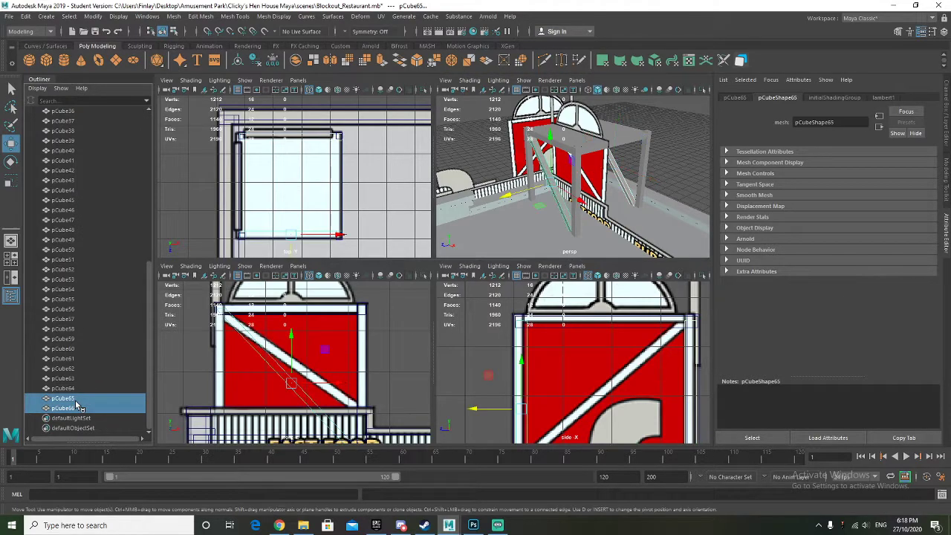
key("ctrl+g")
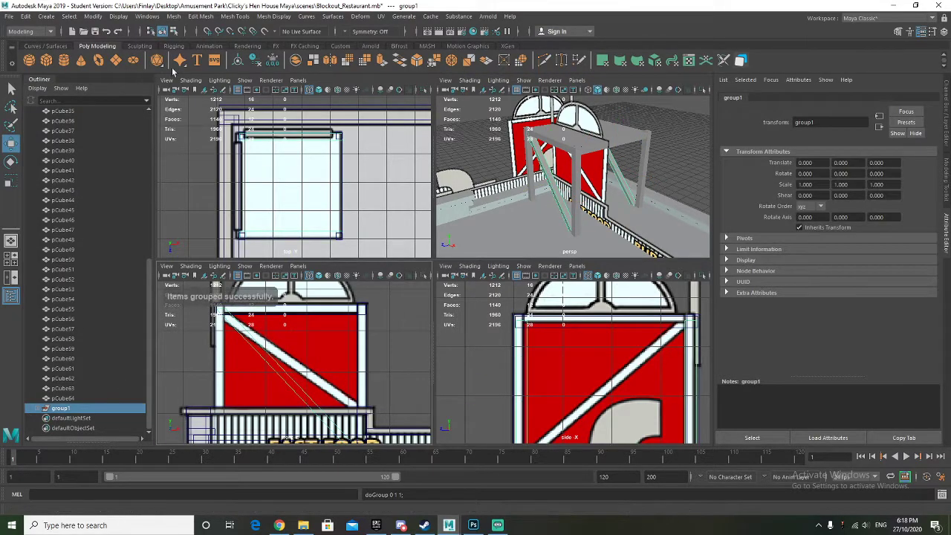
key("e")
left_click_drag(579, 195, 637, 188)
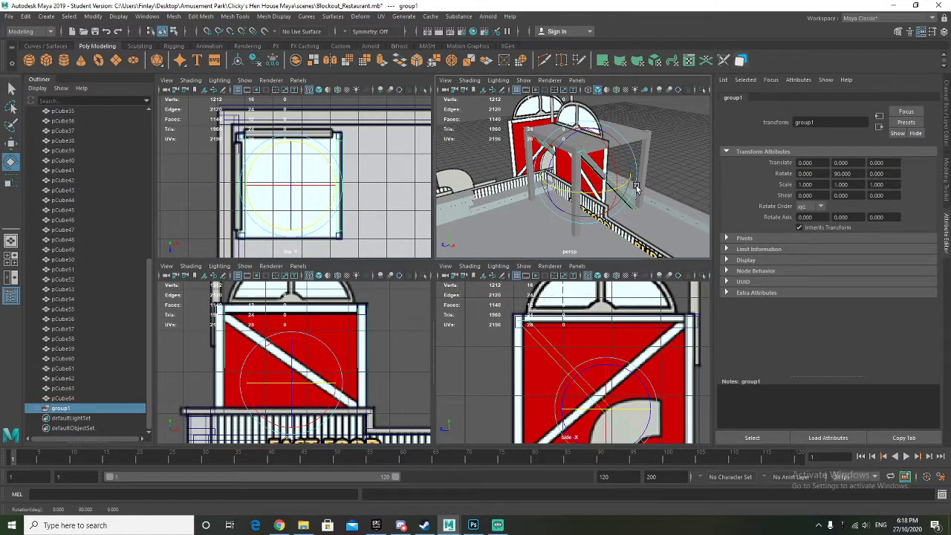
key("ctrl+z")
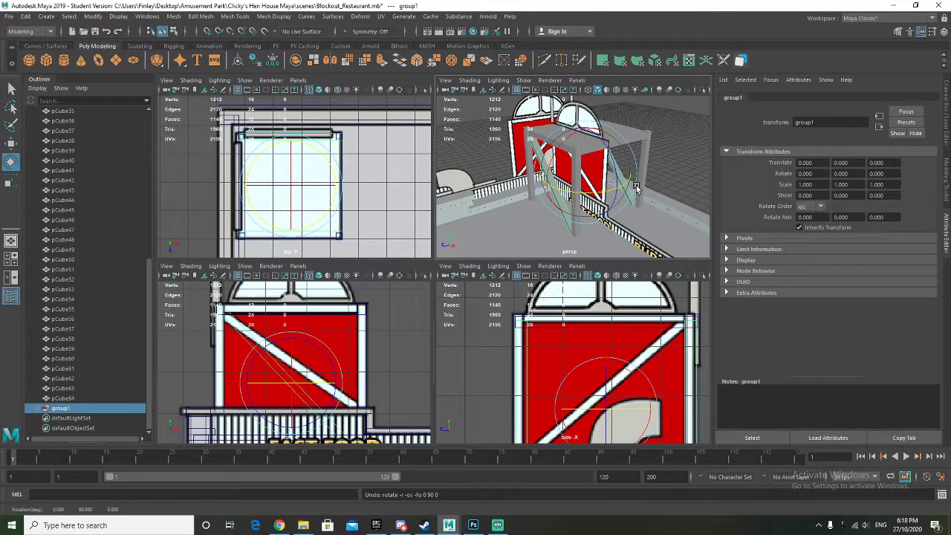
Duplicate the brace group and rotate the copy 90 degrees about the vertical axis to brace the tower's other two sides
key("ctrl+d")
left_click_drag(587, 196, 616, 154)
left_click(648, 119)
left_click_drag(529, 181, 582, 186, "alt")
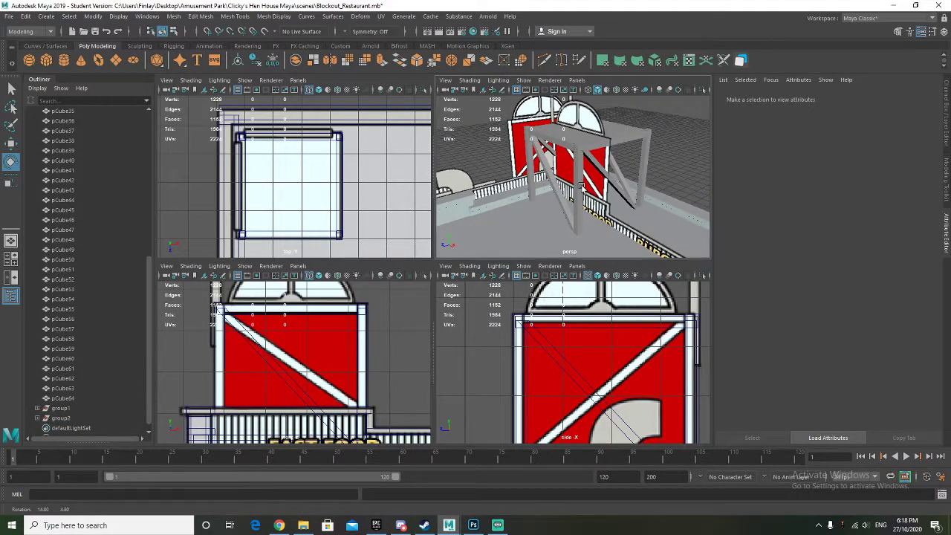
Move the braces out of group1 and group2, then delete the two empty groups
left_click(38, 408)
left_click(38, 408)
left_click_drag(74, 409, 77, 364)
middle_click_drag(76, 362, 76, 355)
left_click(69, 397)
left_click(75, 407, "shift")
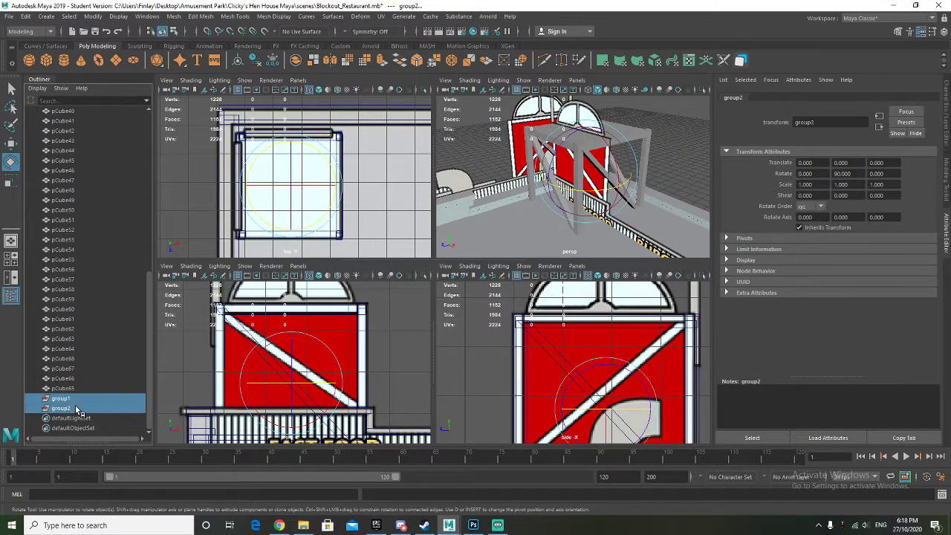
key("Delete")
Select the tower's top slab, corner posts and diagonal braces and assign them the existing material Blockout_Wood_MAT
left_click_drag(504, 194, 571, 178, "alt")
left_click(588, 142)
scroll(569, 178, "up", 3)
scroll(566, 178, "down", 3)
left_click(82, 409, "shift")
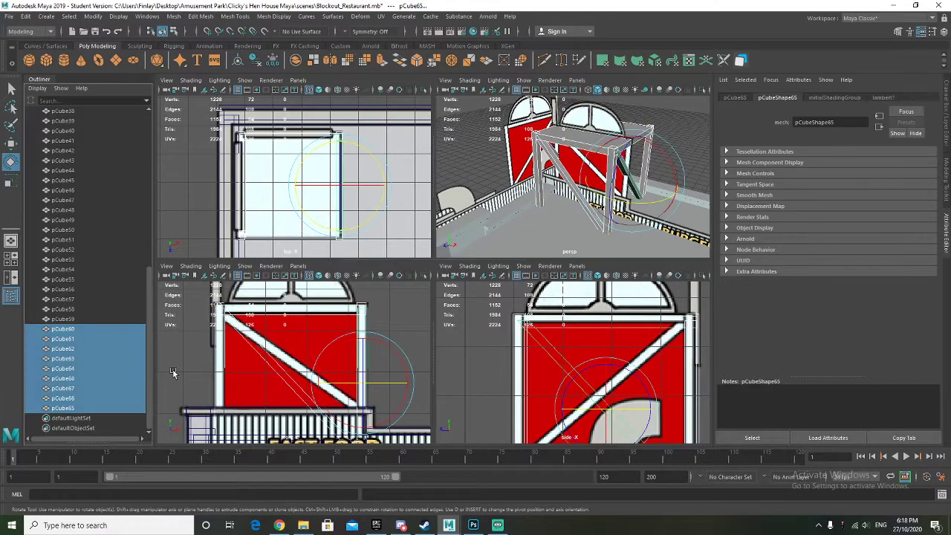
right_click(551, 136)
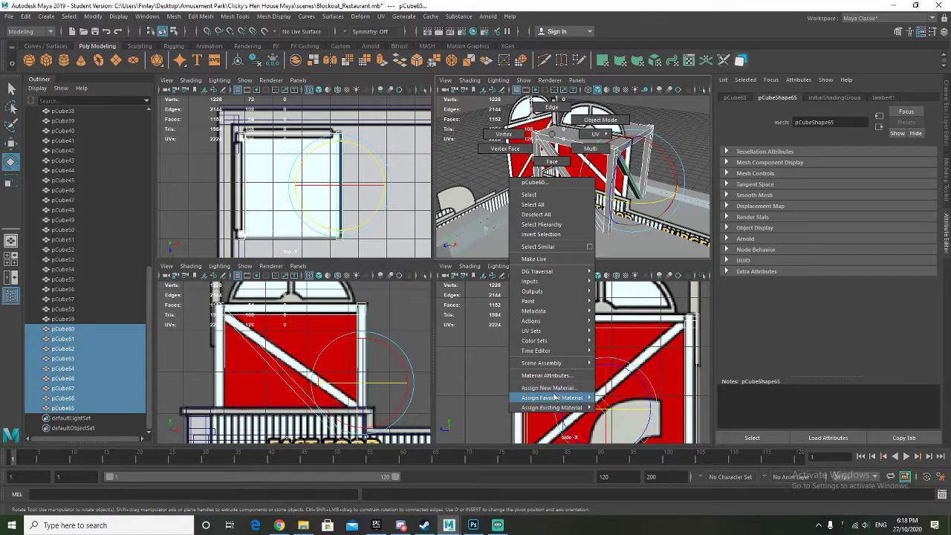
mouse_move(561, 408)
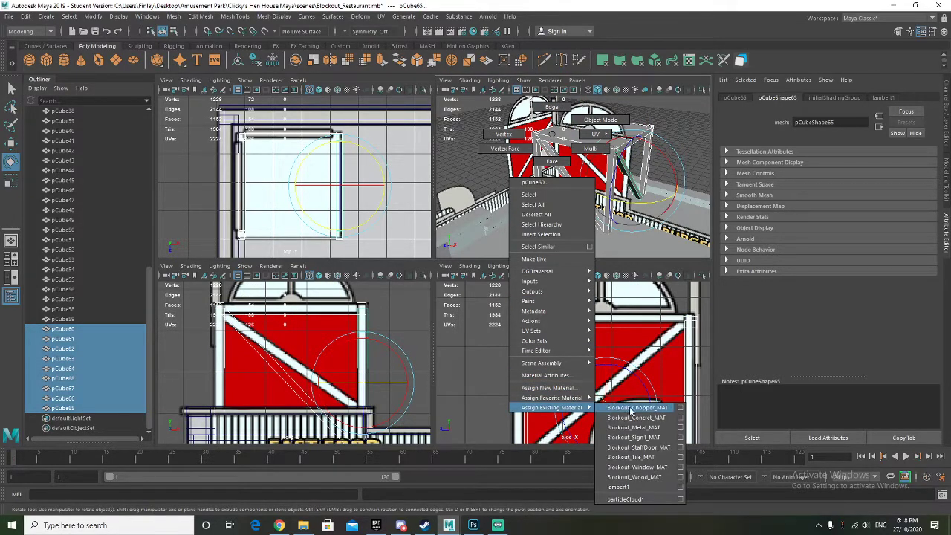
left_click(639, 477)
scroll(525, 239, "down", 5)
left_click_drag(525, 239, 560, 227, "alt")
middle_click_drag(560, 227, 558, 196, "alt")
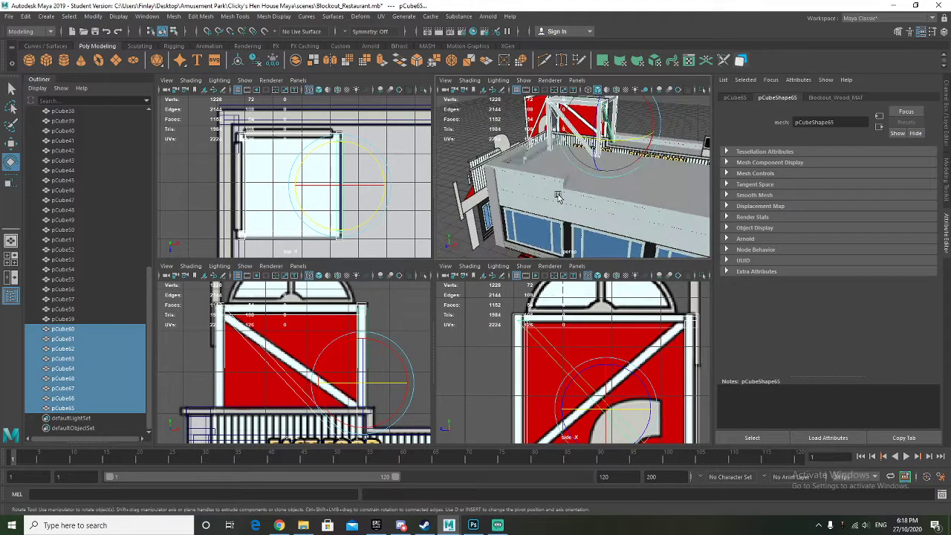
Select the roof parapet pieces pCube52 to pCube59, check the reference files and assign them the existing material Blockout_Metal_MAT
scroll(552, 200, "up", 4)
left_click(530, 174)
scroll(531, 174, "down", 6)
key("q")
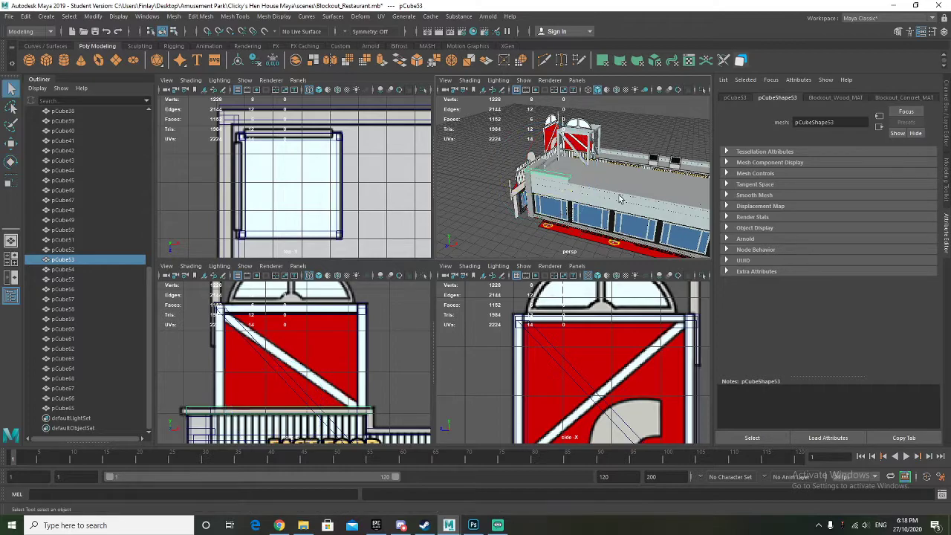
left_click(594, 186, "shift")
left_click(603, 187, "shift")
middle_click_drag(624, 195, 530, 198, "alt")
scroll(565, 210, "up", 3)
left_click(547, 216, "shift")
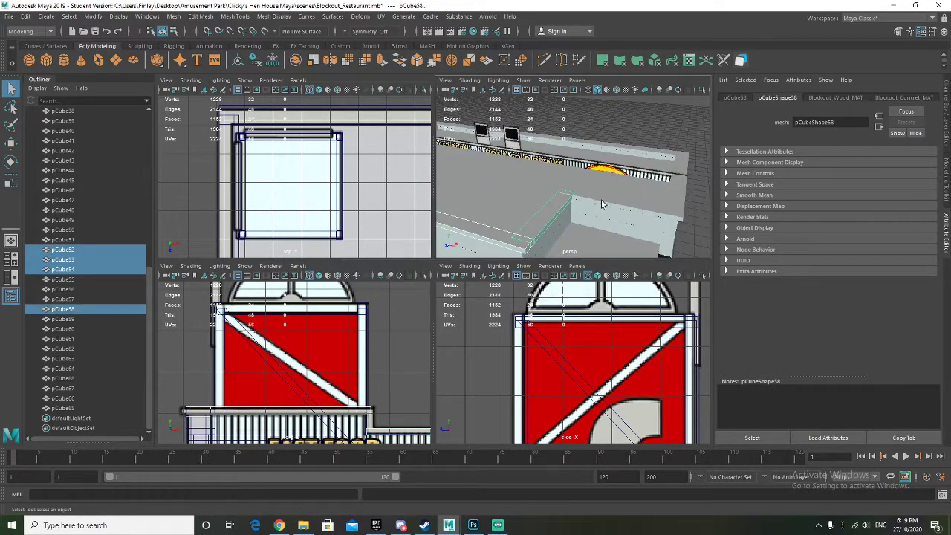
left_click(572, 202, "shift")
left_click(654, 198, "shift")
left_click(522, 180, "shift")
scroll(523, 180, "down", 5)
left_click_drag(523, 180, 580, 166, "alt")
scroll(579, 166, "up", 6)
left_click(464, 137, "shift")
left_click_drag(463, 136, 493, 192, "alt")
scroll(475, 156, "down", 5)
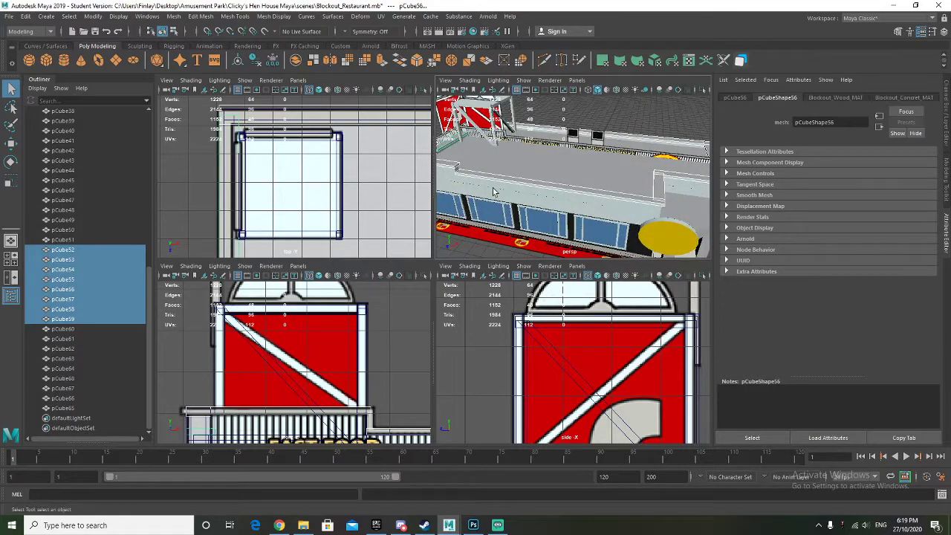
left_click(303, 525)
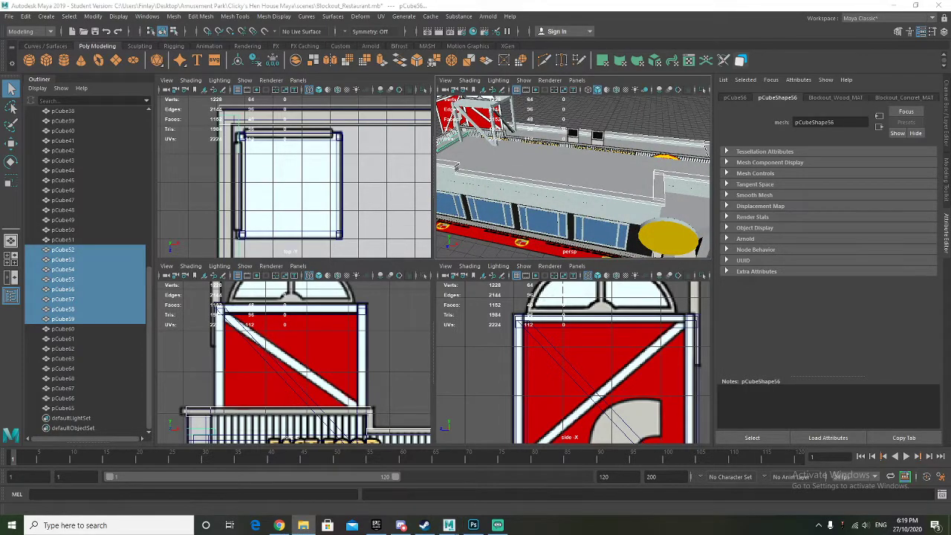
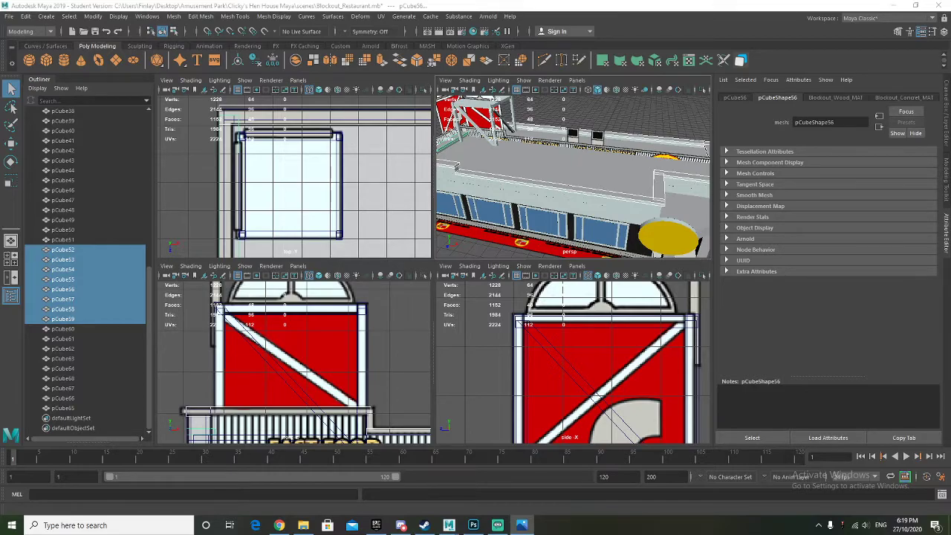
right_click(480, 177)
mouse_move(508, 444)
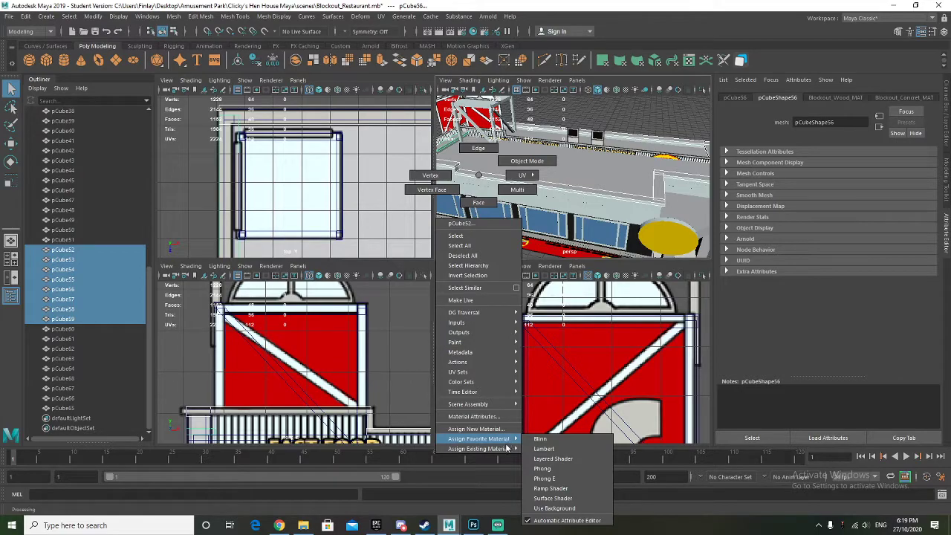
left_click(553, 453)
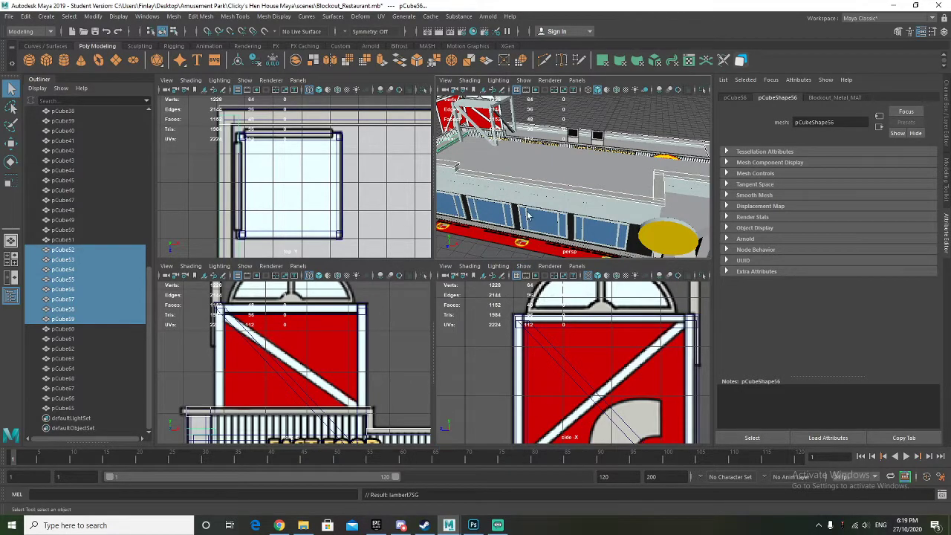
left_click(622, 109)
Duplicate the tower's top slab, then lower and heighten the copy to form a solid body inside the frame
mouse_move(552, 179)
left_mouse_down("alt")
mouse_move(564, 185)
mouse_move(542, 159)
mouse_move(561, 175)
mouse_move(554, 161)
mouse_move(541, 167)
left_mouse_up("alt")
left_click(542, 159)
key("f")
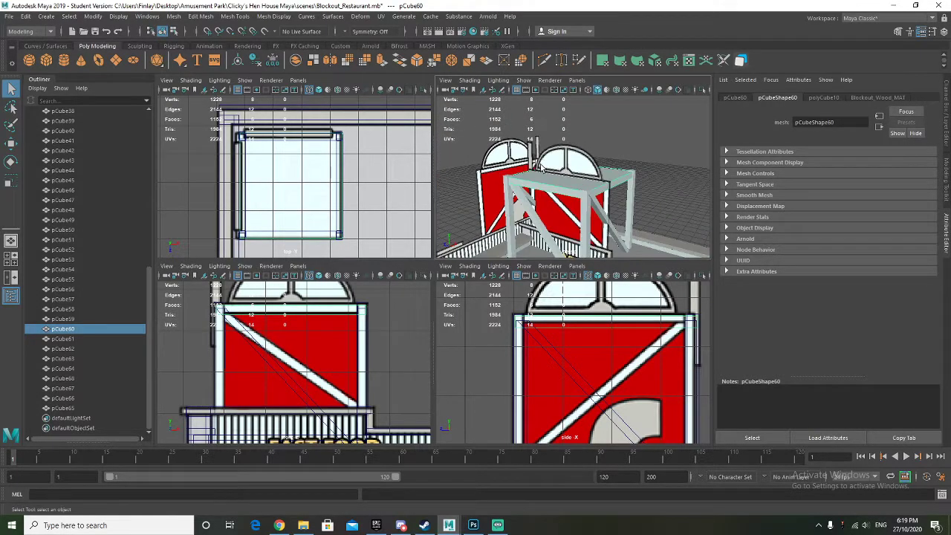
key("ctrl+d")
key("w")
left_click_drag(569, 143, 570, 235)
key("r")
left_click_drag(575, 190, 571, 162)
key("w")
key("r")
key("w")
scroll(569, 157, "up", 3)
Assign the tower body a new Lambert material named Blockout_RedWood_MAT and set its color to red
right_click_drag(549, 193, 553, 450)
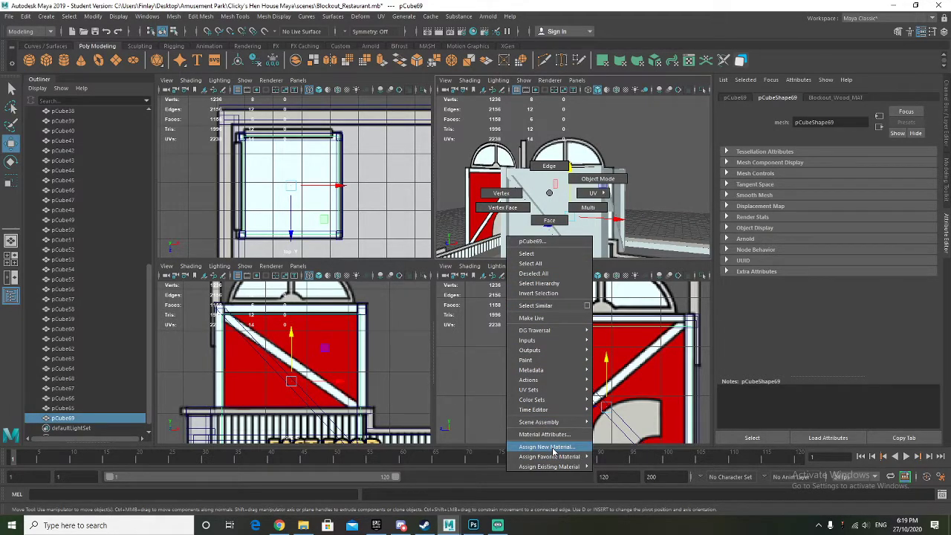
right_click_drag(552, 450, 552, 450)
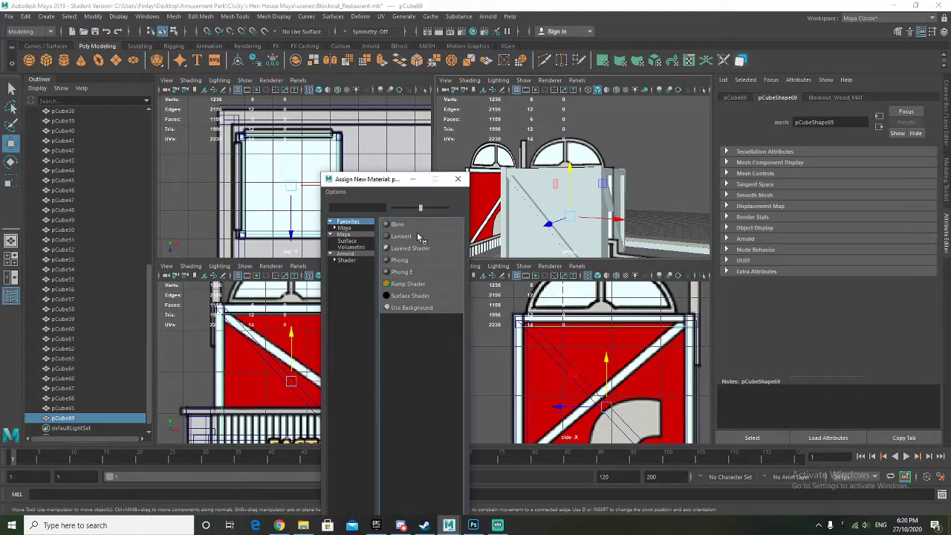
left_click(401, 236)
double_click(824, 124)
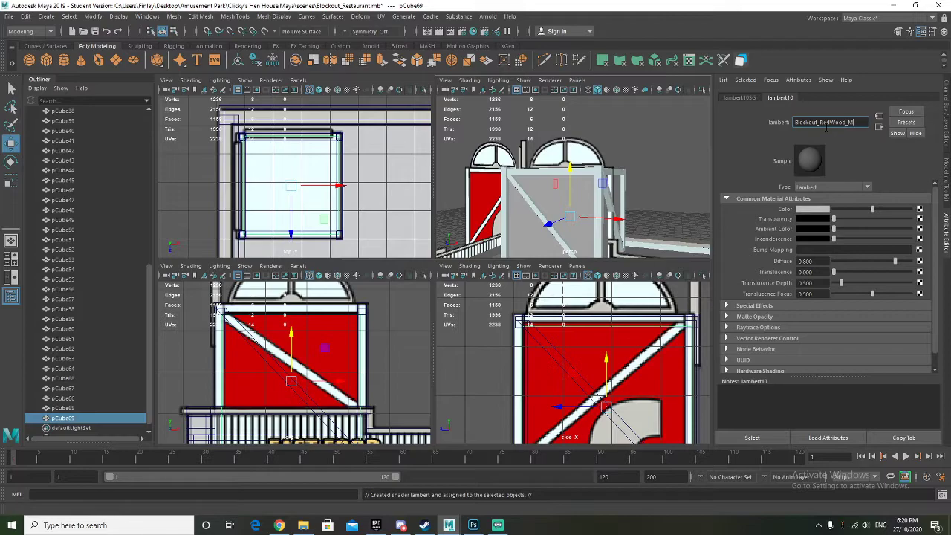
key("Return")
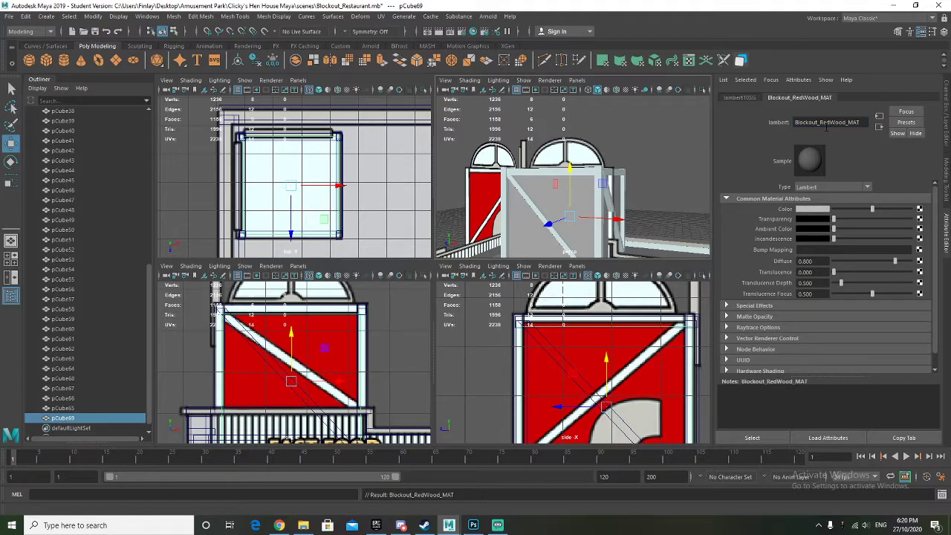
left_click(808, 210)
left_click(746, 189)
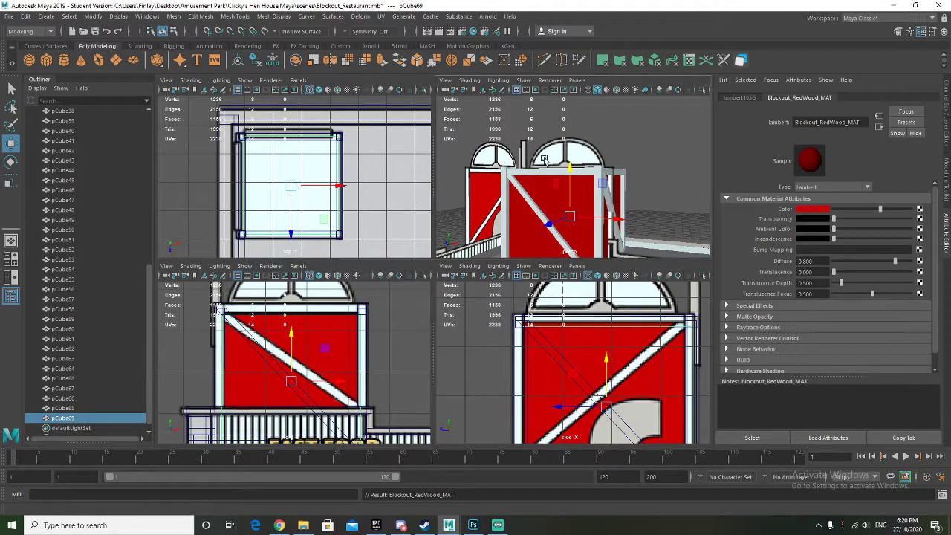
Deselect the tower body and save the Blockout_Restaurant.mb scene
right_click_drag(538, 184, 595, 165)
left_click(658, 149)
left_click_drag(655, 152, 652, 196, "alt")
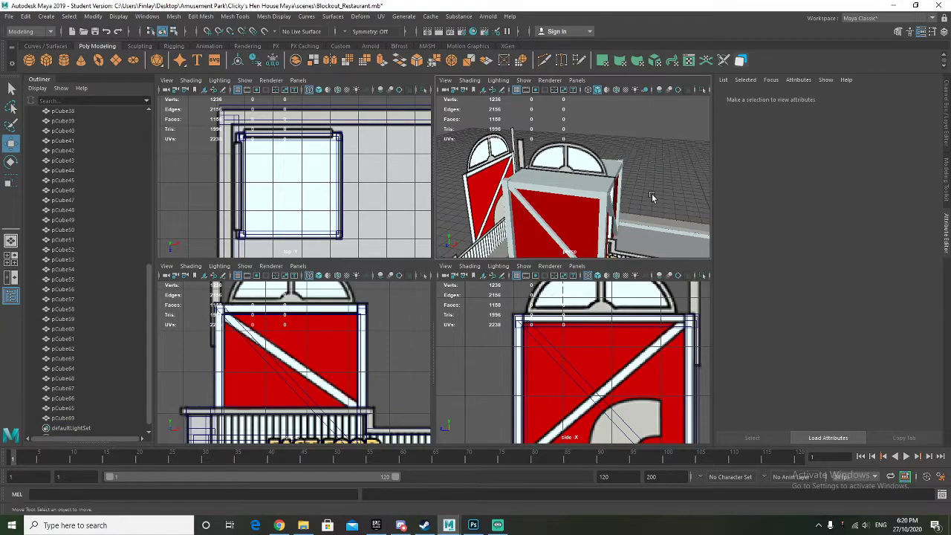
scroll(651, 194, "down", 3)
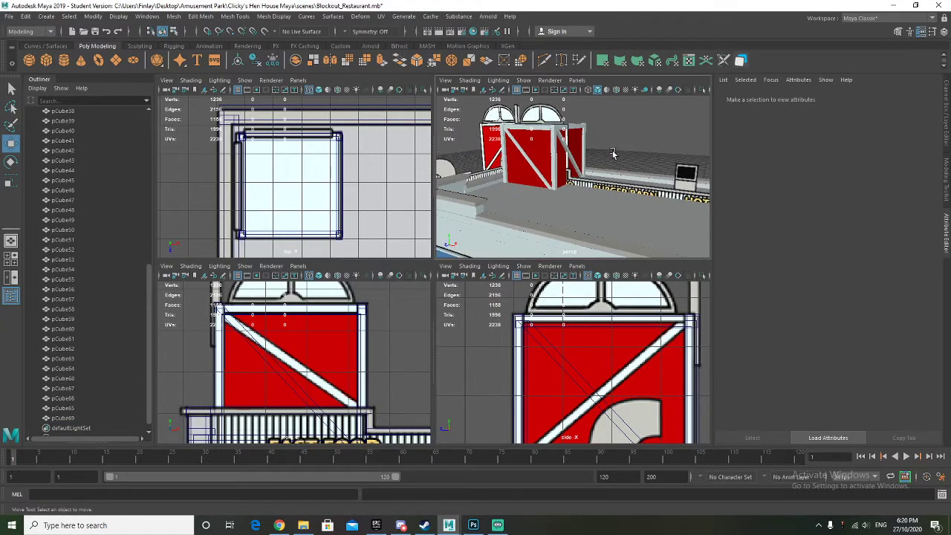
left_click_drag(537, 167, 544, 161, "alt")
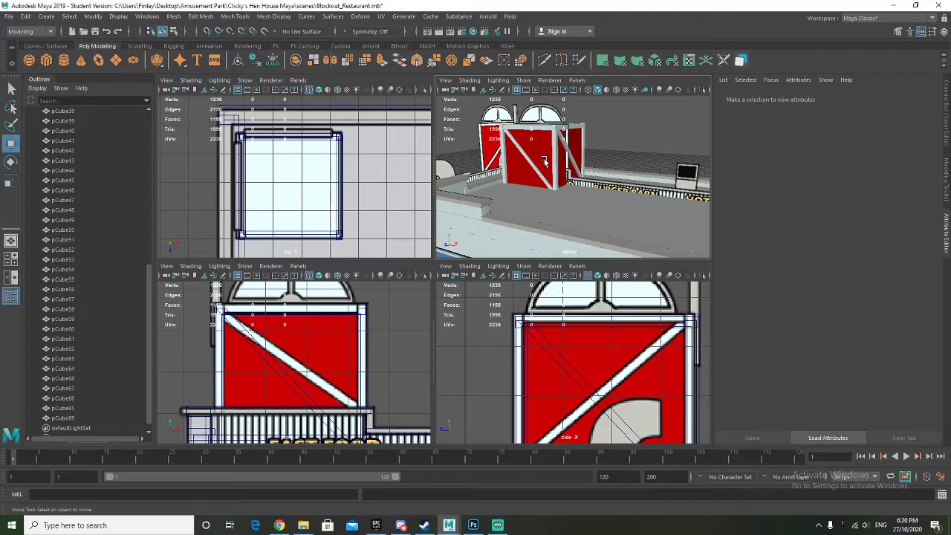
scroll(235, 333, "down", 3)
left_click(7, 17)
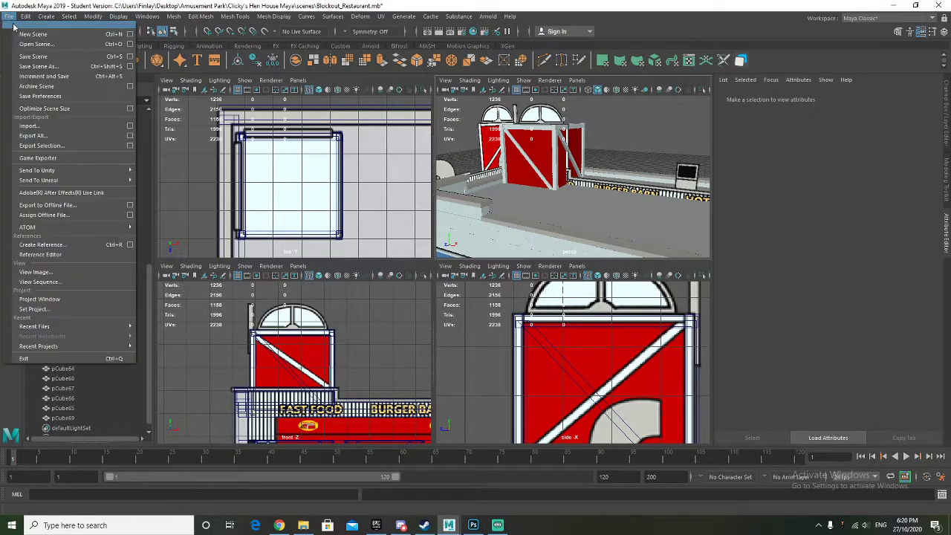
left_click(30, 48)
left_click(453, 272)
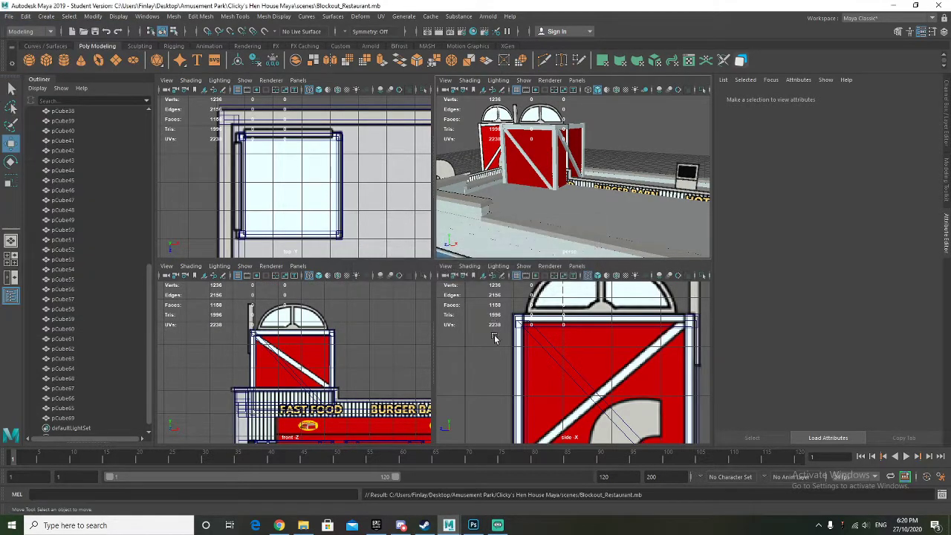
Duplicate the yellow round sign disc and move the copy along the front to the tower end of the building
scroll(497, 355, "down", 6)
scroll(357, 363, "down", 3)
scroll(564, 156, "down", 5)
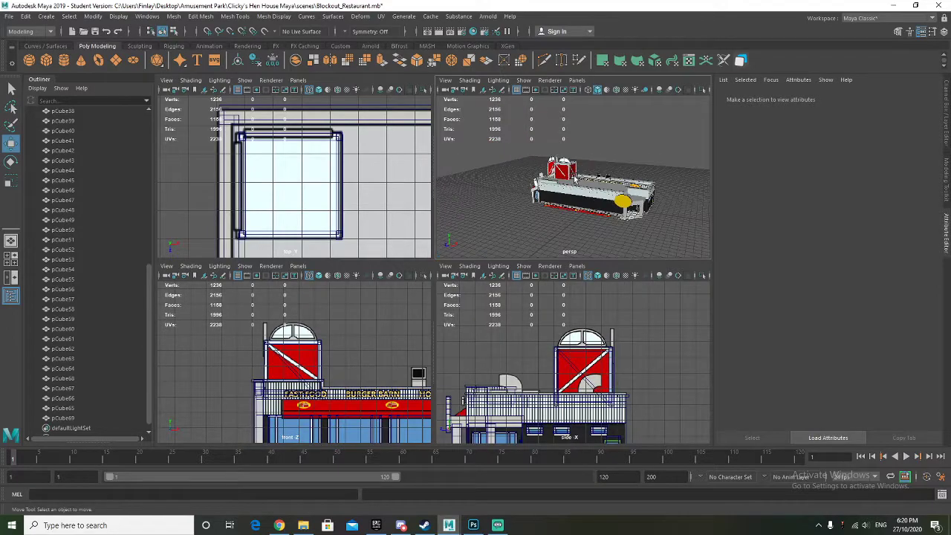
left_click(609, 214)
scroll(330, 395, "down", 3)
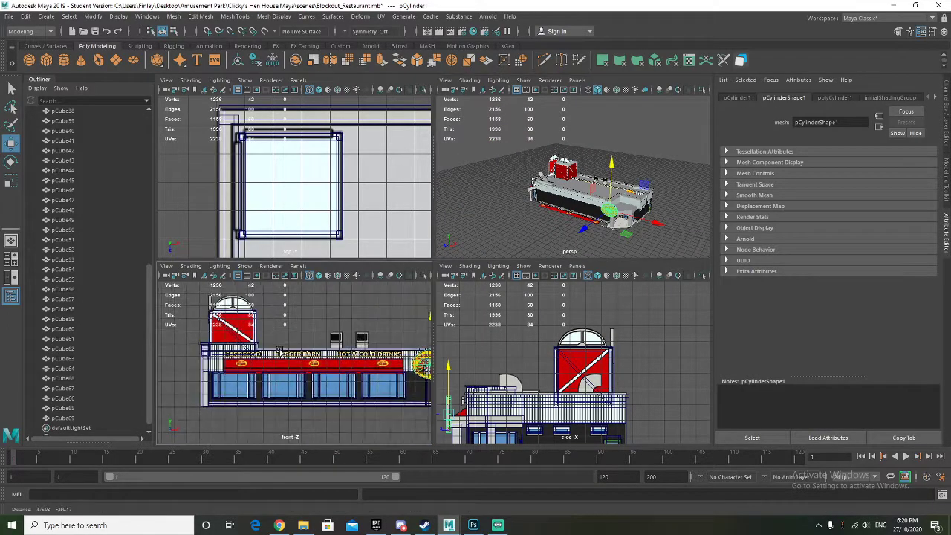
key("ctrl+d")
middle_click_drag(331, 407, 316, 361, "alt")
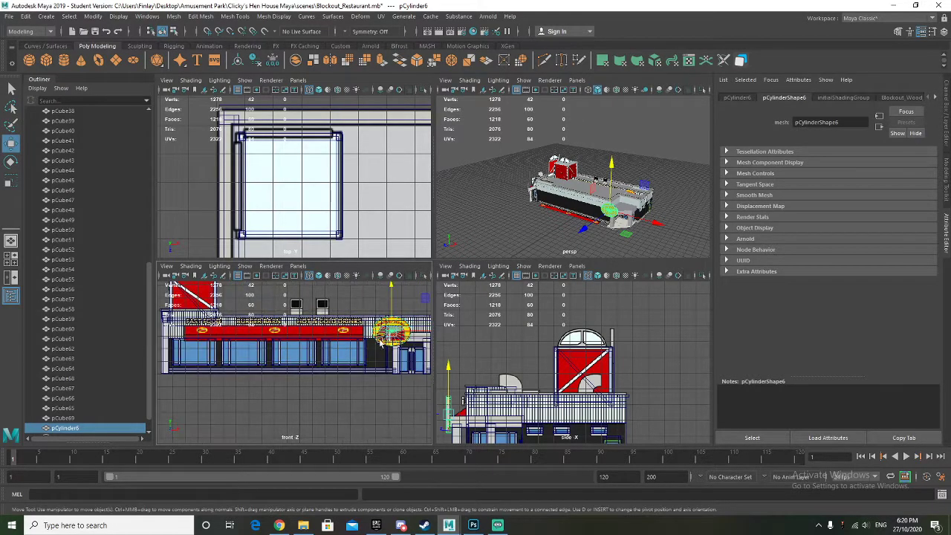
left_click_drag(422, 333, 224, 332)
Raise the disc copy to the tower's arched sign and move it back against the tower face to match the references
middle_click_drag(224, 333, 268, 387, "alt")
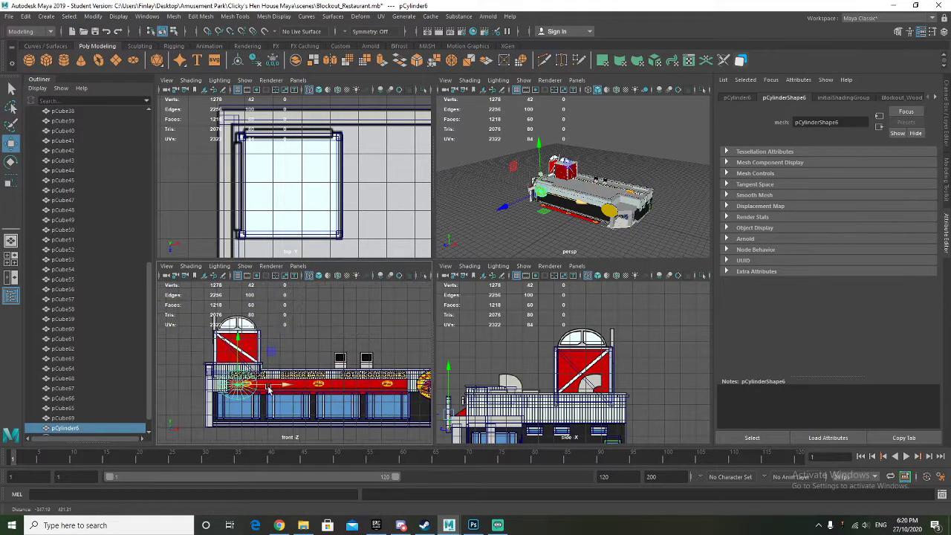
scroll(268, 387, "up", 2)
left_click_drag(219, 351, 228, 279)
middle_click_drag(480, 367, 493, 367, "alt")
left_click_drag(445, 347, 603, 346)
scroll(591, 350, "up", 3)
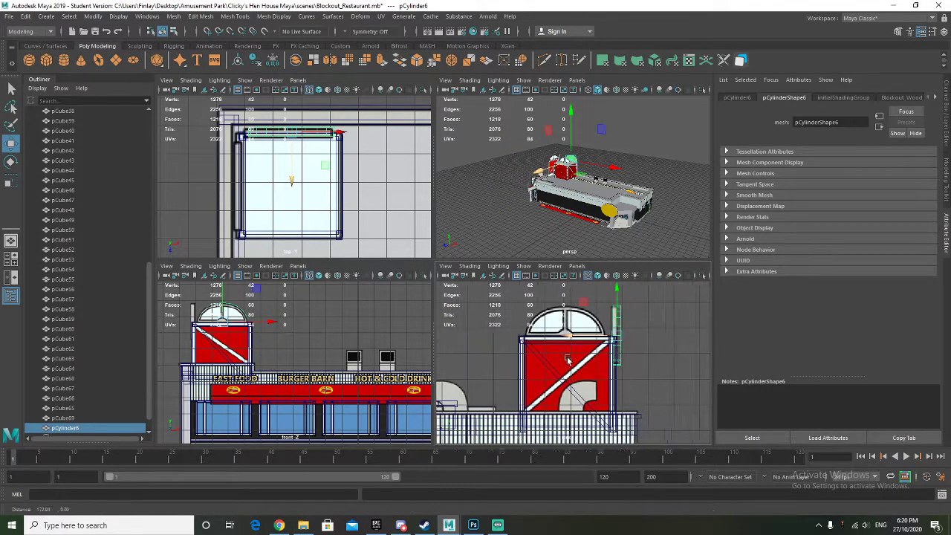
key("e")
left_click_drag(626, 343, 598, 349)
scroll(598, 234, "up", 5)
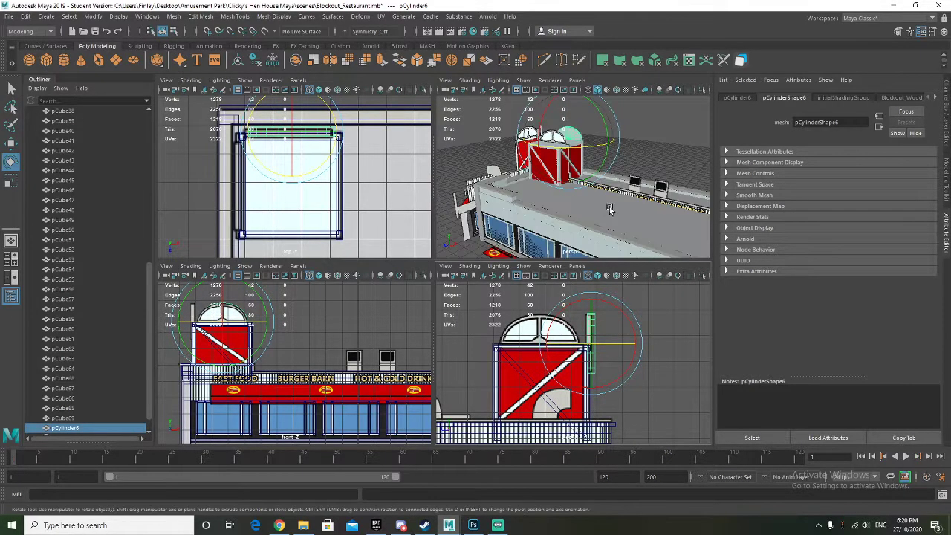
left_click_drag(561, 215, 576, 201, "alt")
key("w")
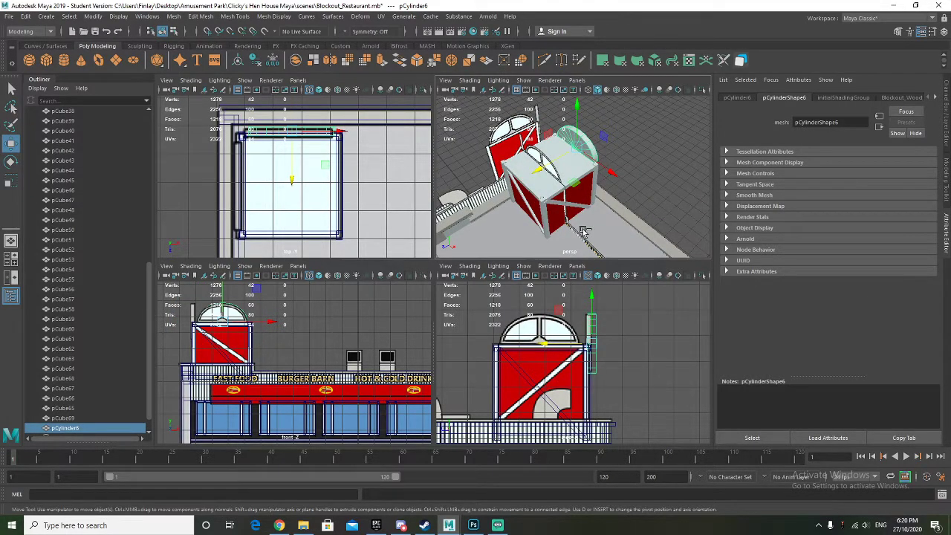
Duplicate the tower's disc, rotate the copy a quarter turn and position it at the arched sign on the adjacent tower face
key("ctrl+d")
key("e")
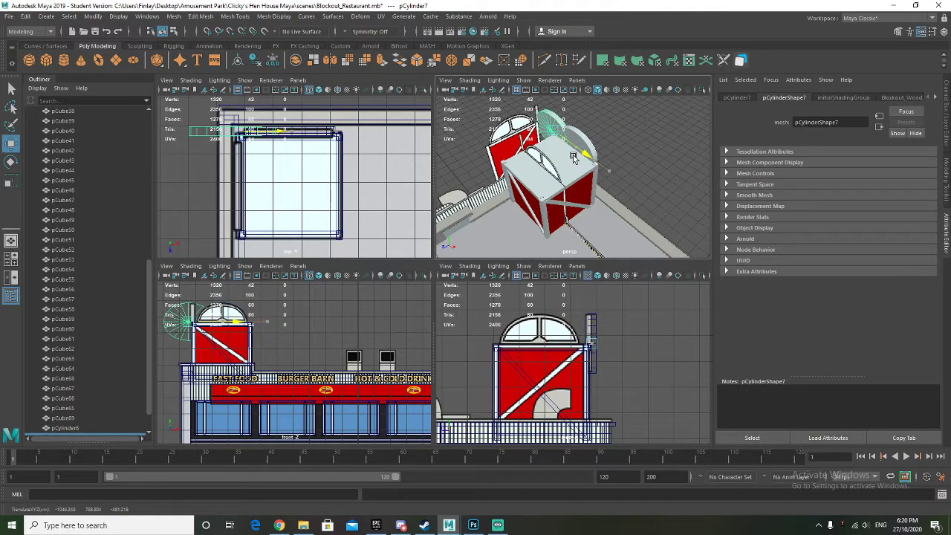
left_click_drag(554, 160, 617, 150)
left_click_drag(556, 182, 690, 199, "alt")
key("w")
key("f")
left_click_drag(624, 179, 712, 187)
left_click_drag(595, 192, 550, 189, "alt")
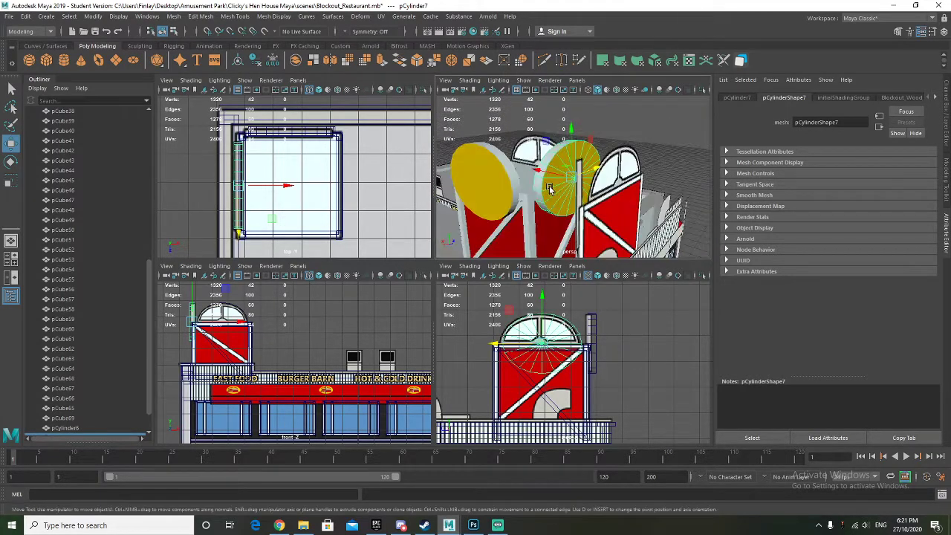
Examine the tower's discs in the perspective view and the rooftop unit outlines in the top and side references
scroll(585, 186, "down", 5)
left_click_drag(687, 185, 606, 206, "alt")
middle_click_drag(606, 206, 598, 205, "alt")
left_click_drag(599, 205, 506, 187, "alt")
left_click(619, 115)
left_click_drag(609, 126, 563, 189, "alt")
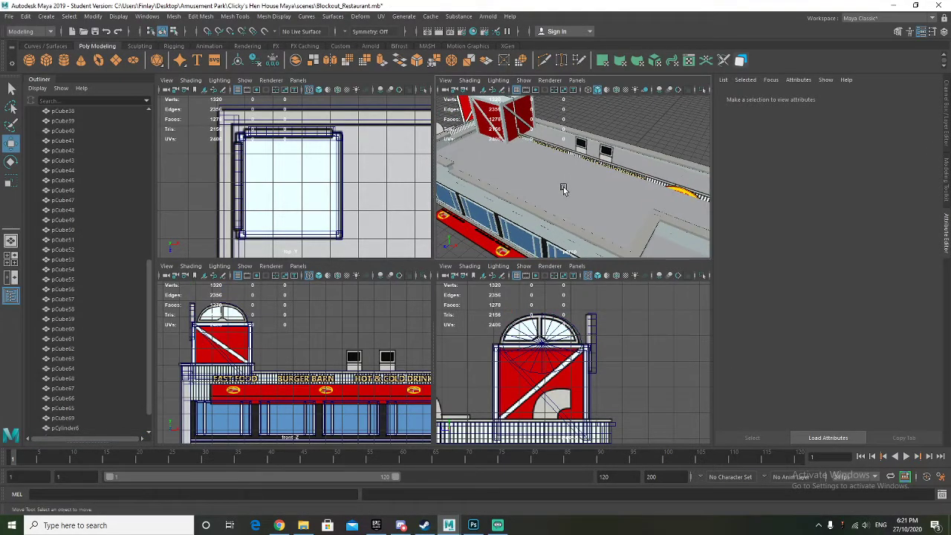
scroll(353, 220, "down", 4)
middle_click_drag(352, 219, 292, 170, "alt")
scroll(300, 178, "down", 3)
left_click(354, 191, "alt")
middle_click_drag(369, 189, 313, 211, "alt")
middle_click_drag(373, 207, 400, 192, "alt")
scroll(598, 175, "down", 5)
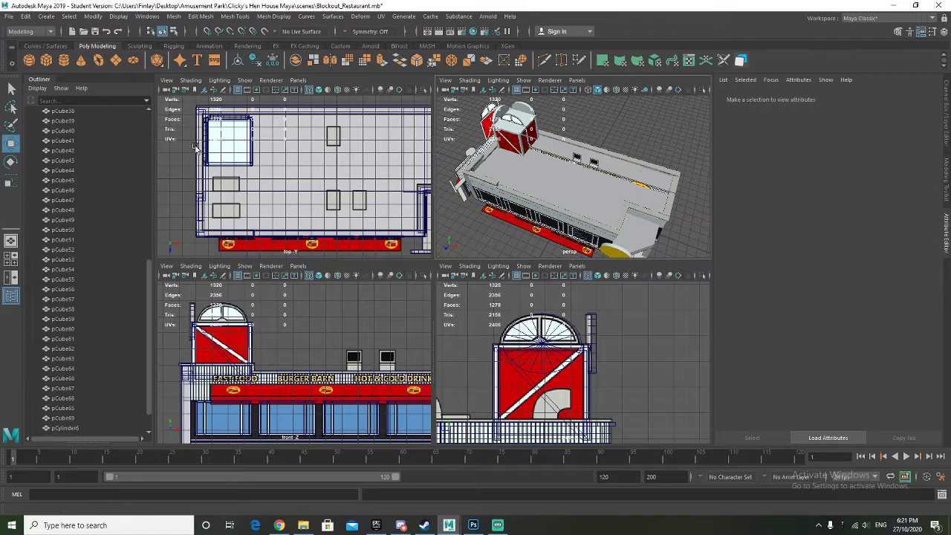
scroll(502, 375, "up", 4)
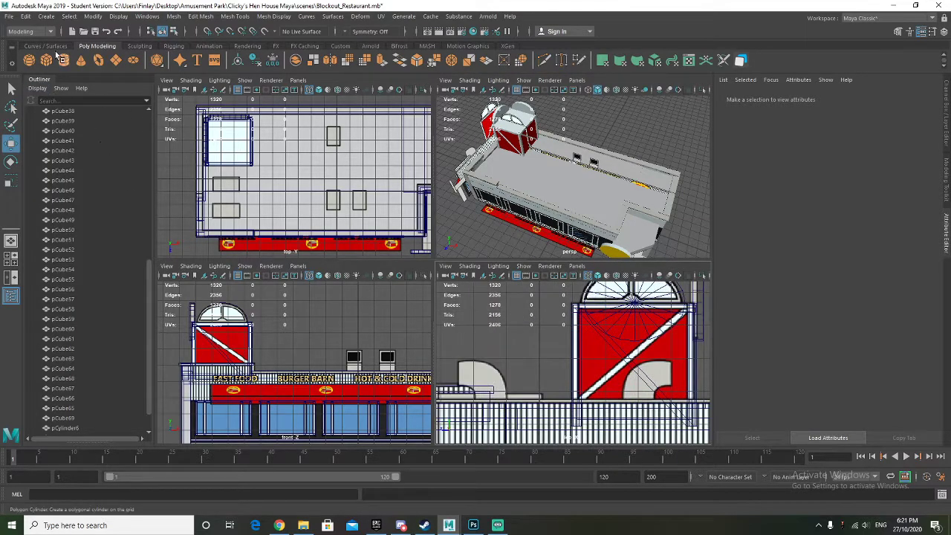
Create a cube, then move and scale it in the top view to match the rooftop unit outline nearest the front edge
key("g")
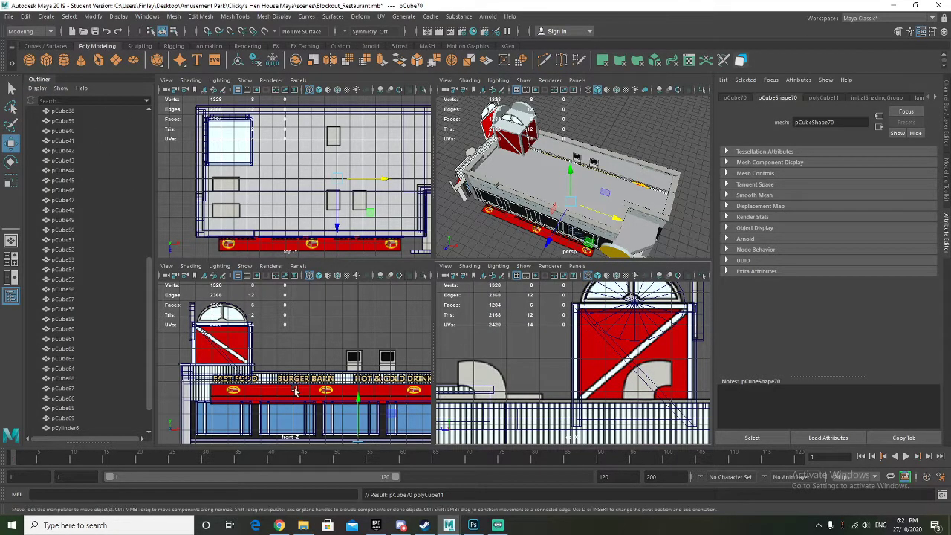
scroll(334, 204, "up", 2)
left_click_drag(380, 213, 241, 253)
key("r")
mouse_move(207, 220)
left_mouse_down()
mouse_move(237, 221)
mouse_move(223, 223)
left_mouse_up()
scroll(277, 222, "up", 3)
scroll(196, 216, "down", 4)
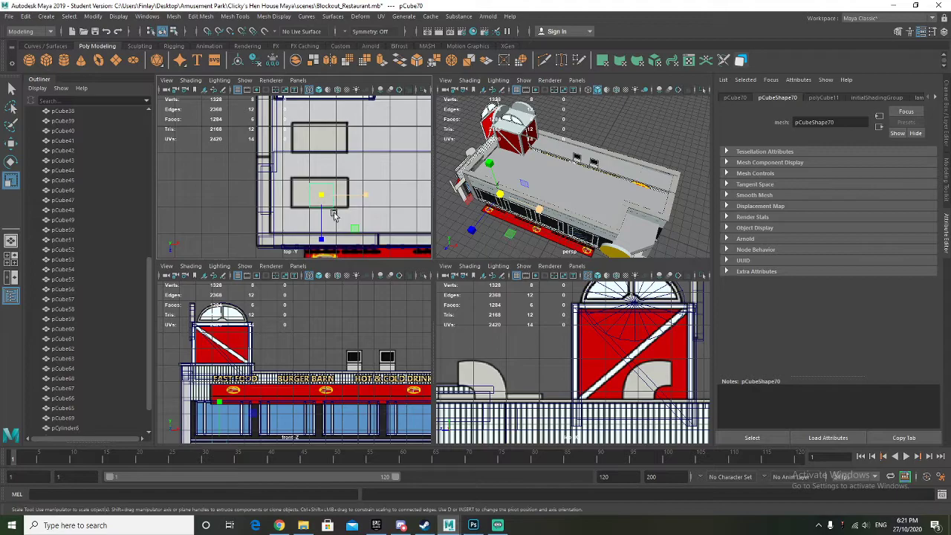
key("w")
left_click(326, 217)
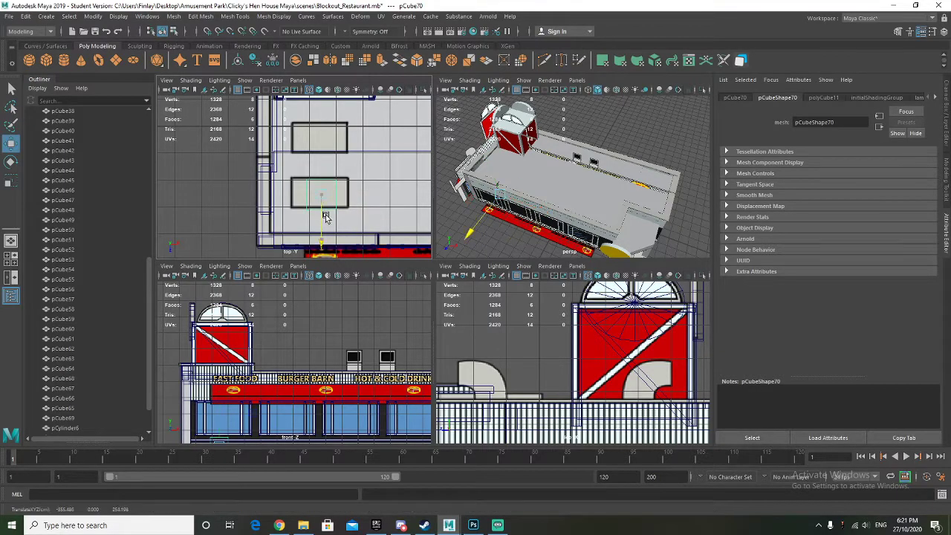
key("r")
left_click_drag(365, 194, 392, 197)
key("w")
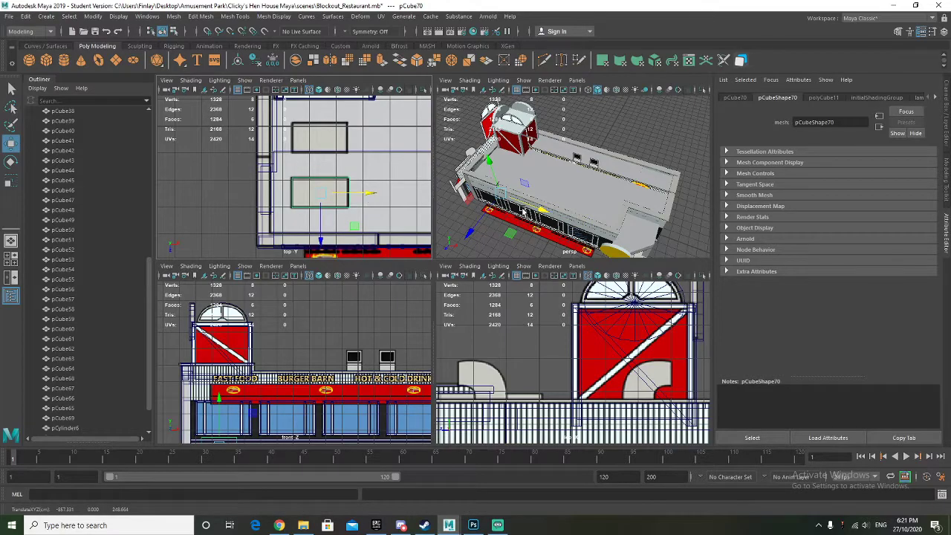
Raise the new rooftop unit cube from the ground up to the roof surface
scroll(550, 208, "up", 3)
scroll(549, 209, "down", 3)
key("w")
left_click_drag(500, 175, 522, 118)
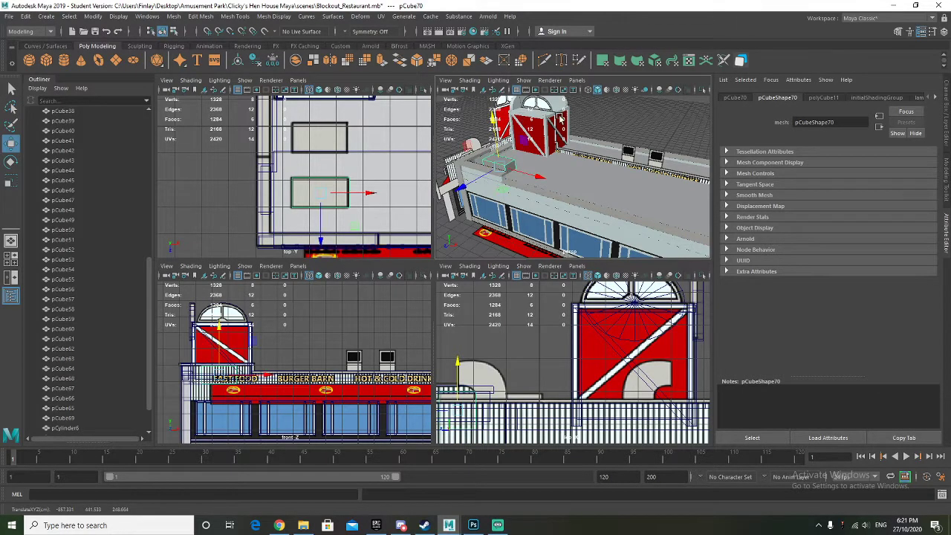
Duplicate the rooftop unit cube and move the copy across the roof onto the second unit outline in the top reference
scroll(511, 157, "up", 4)
key("f")
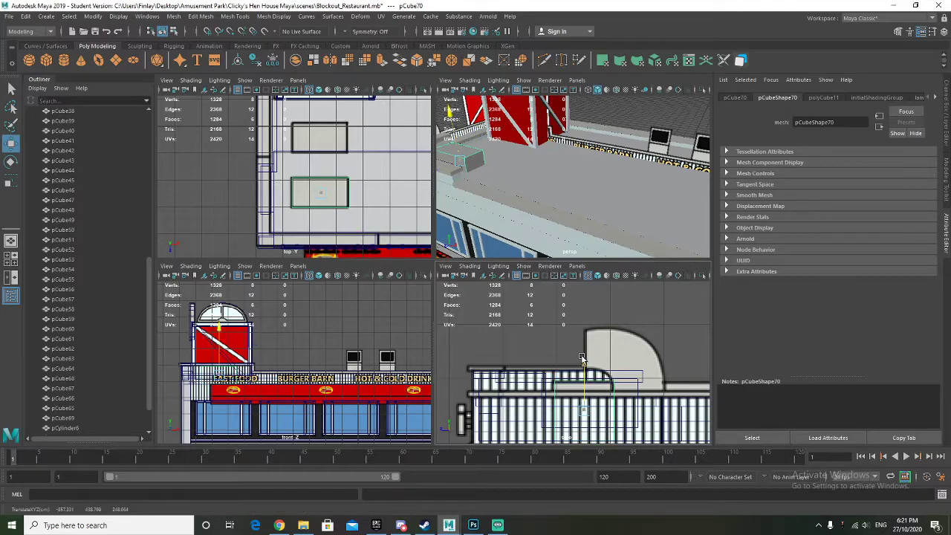
left_click_drag(568, 187, 505, 215, "alt")
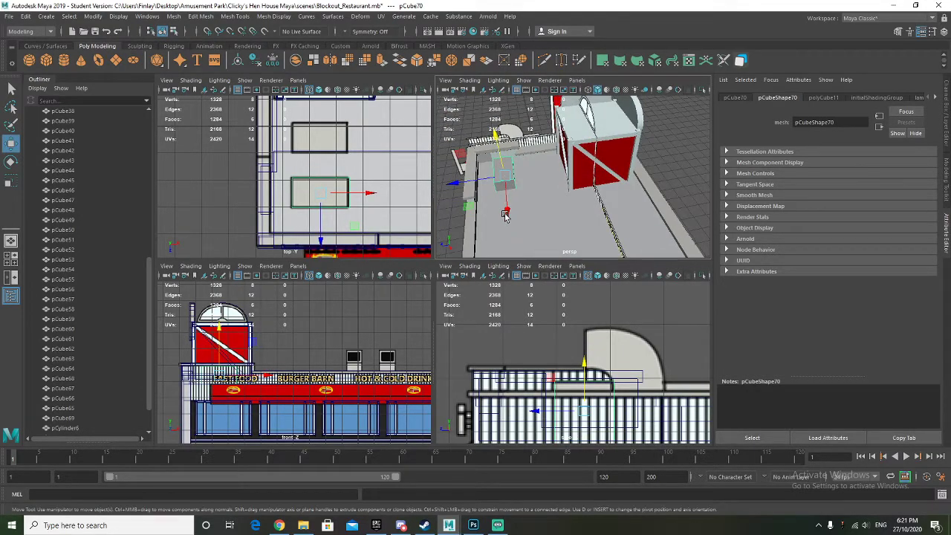
key("ctrl+d")
left_click_drag(469, 180, 508, 174)
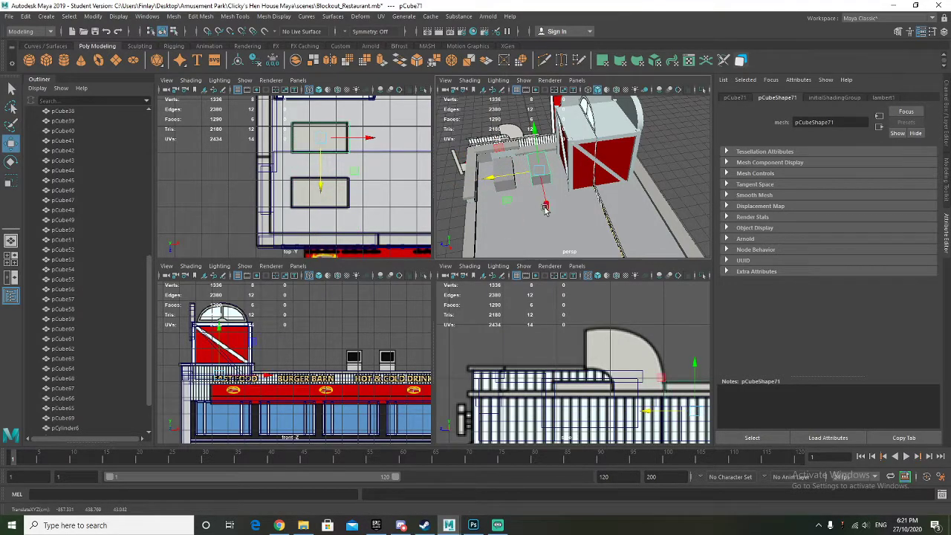
Assign the existing Blockout_Metal_MAT material to both rooftop unit cubes, then clear the selection
left_click_drag(546, 208, 511, 196, "alt")
key("q")
left_click(494, 179)
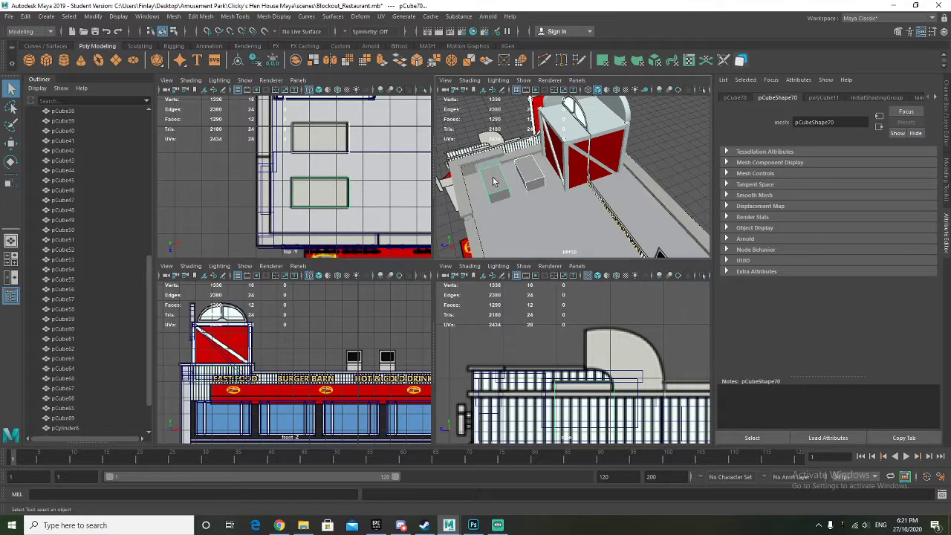
right_click(494, 179)
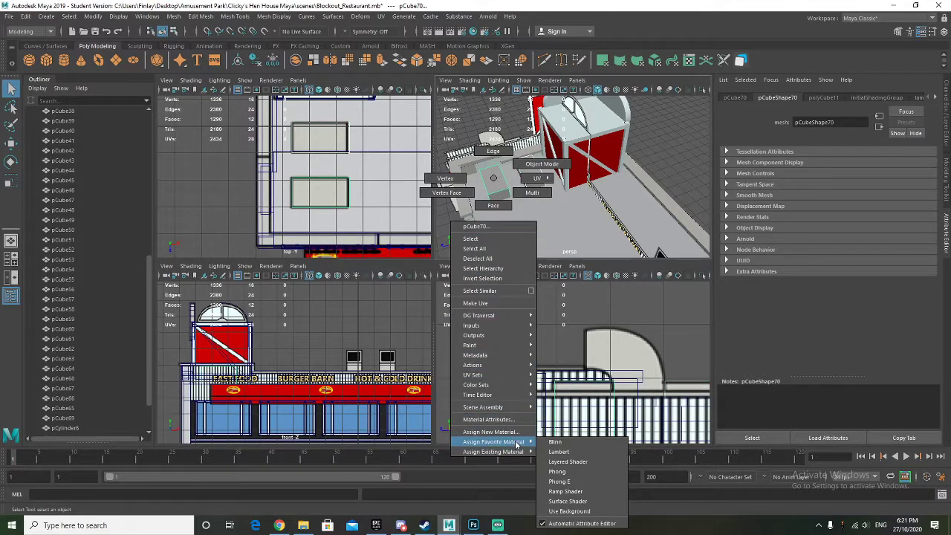
mouse_move(519, 452)
left_click(574, 444)
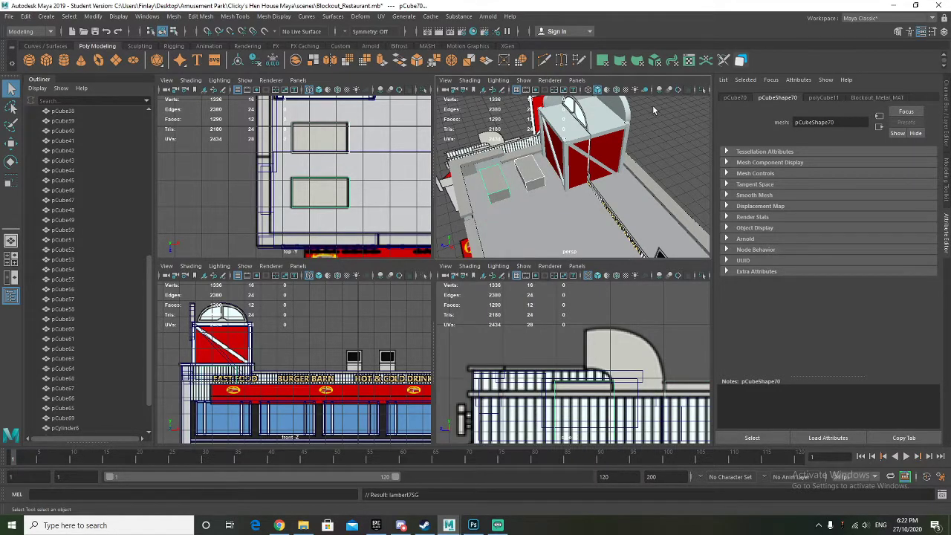
left_click(547, 182)
Duplicate the rooftop unit cube nearest the front edge and move the copy along the roof to the vent outline above HOT & COLD DRINKS
left_click_drag(547, 181, 497, 176, "alt")
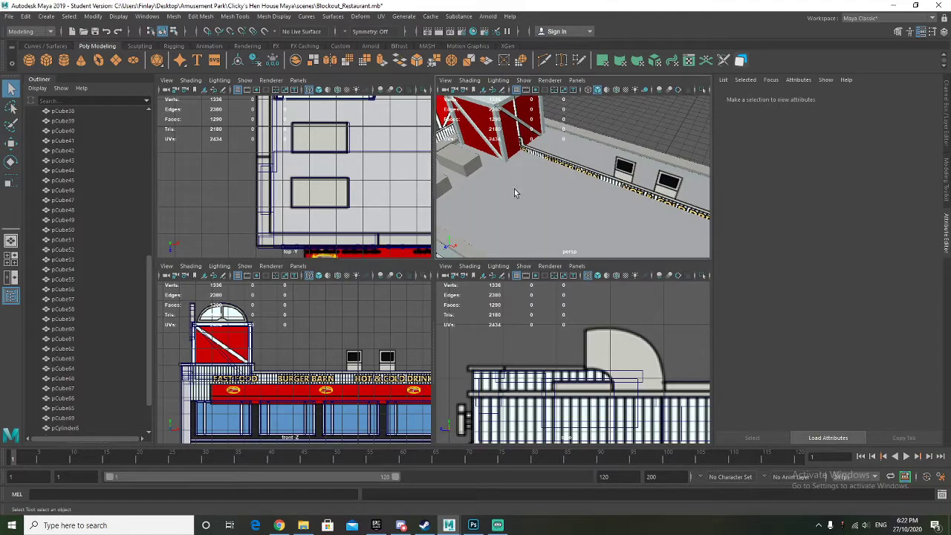
scroll(514, 188, "down", 3)
left_click_drag(552, 220, 530, 212, "alt")
middle_click_drag(529, 212, 513, 183, "alt")
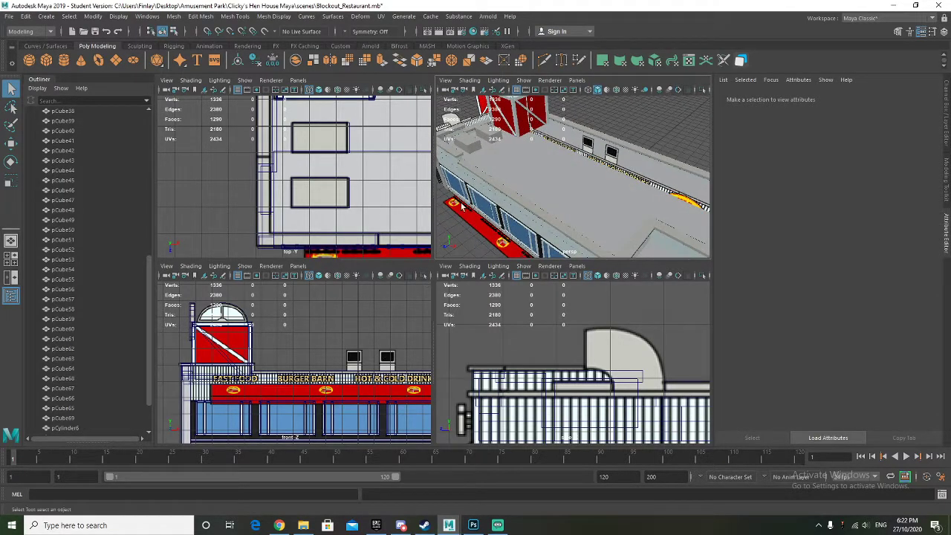
scroll(383, 195, "down", 3)
middle_click_drag(483, 192, 508, 184, "alt")
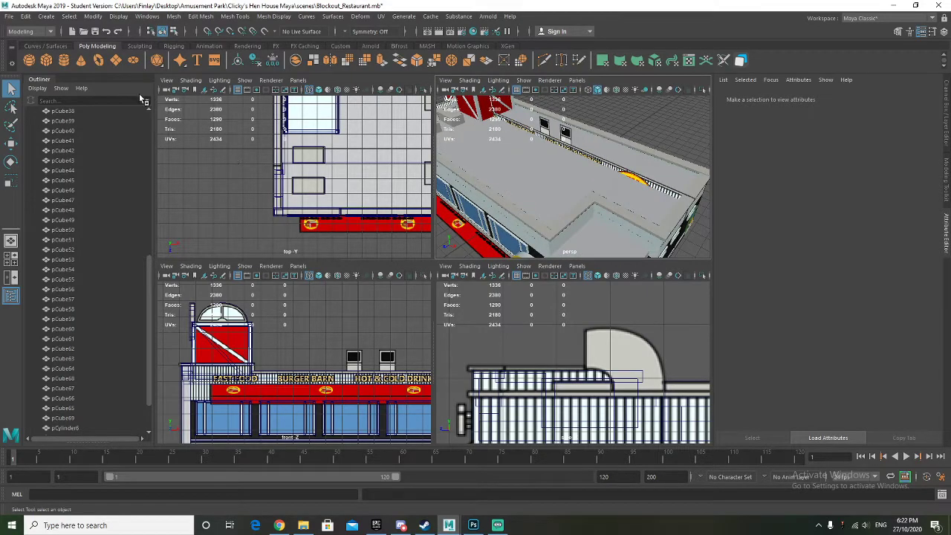
left_click_drag(461, 161, 606, 180, "alt")
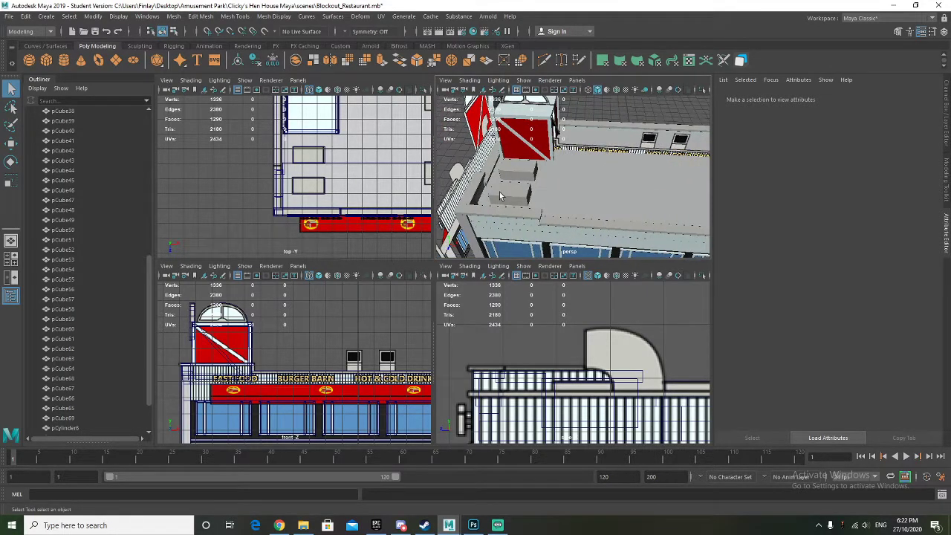
left_click(518, 204)
key("w")
left_click_drag(508, 202, 683, 210)
scroll(369, 383, "up", 3)
left_click_drag(369, 357, 425, 357)
Scale the copied block to the vent's width in the front view and fit its depth and position to the duct base in the side view
middle_click_drag(416, 360, 364, 365, "alt")
key("r")
mouse_move(367, 363)
left_mouse_down()
mouse_move(341, 362)
mouse_move(351, 362)
left_mouse_up()
key("w")
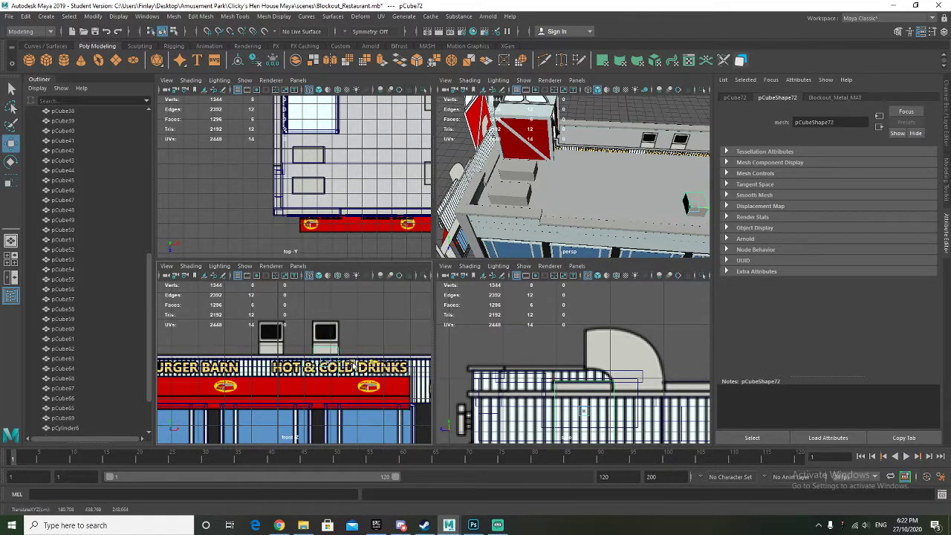
middle_click_drag(581, 352, 504, 332, "alt")
left_click_drag(474, 387, 529, 385)
key("r")
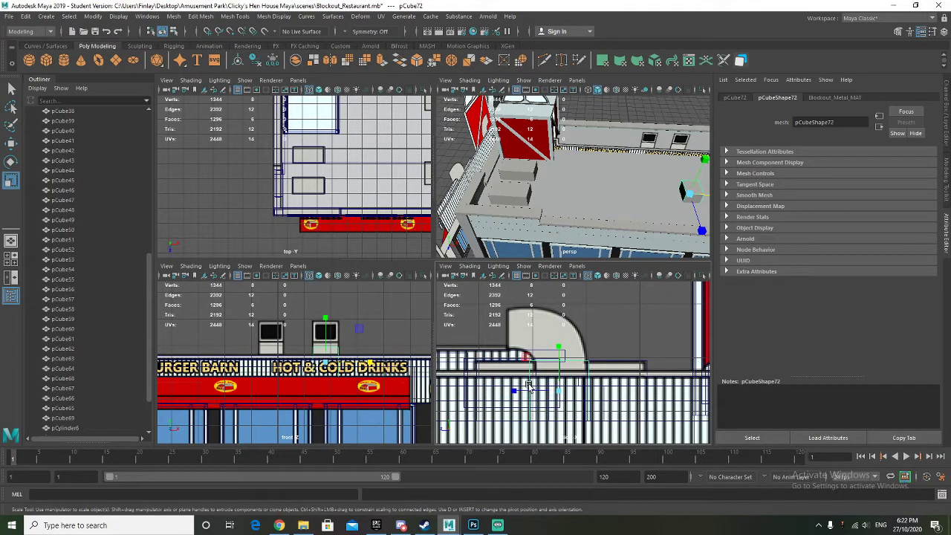
key("w")
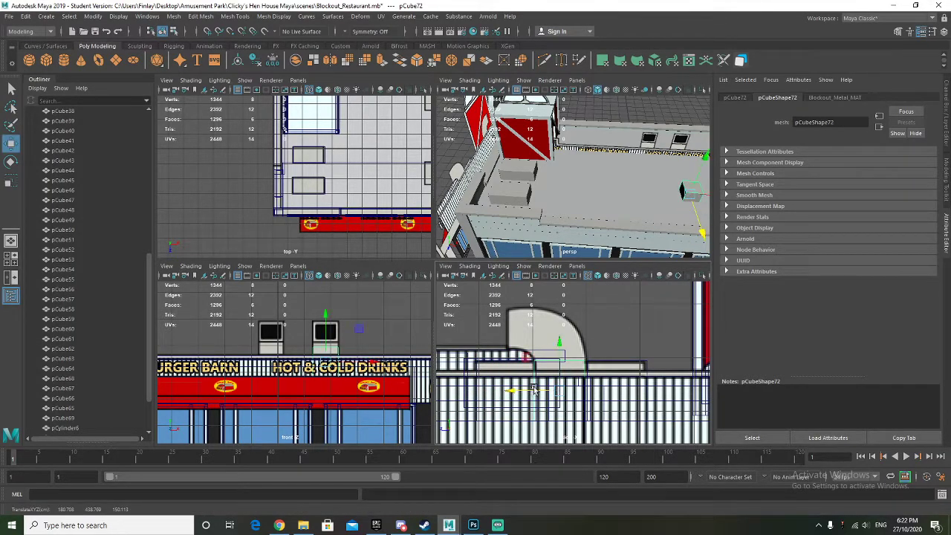
Extrude the vent block's top face, tilt it toward the front and position it as the curved duct's first bend segment
key("f")
left_click_drag(579, 206, 601, 212, "alt")
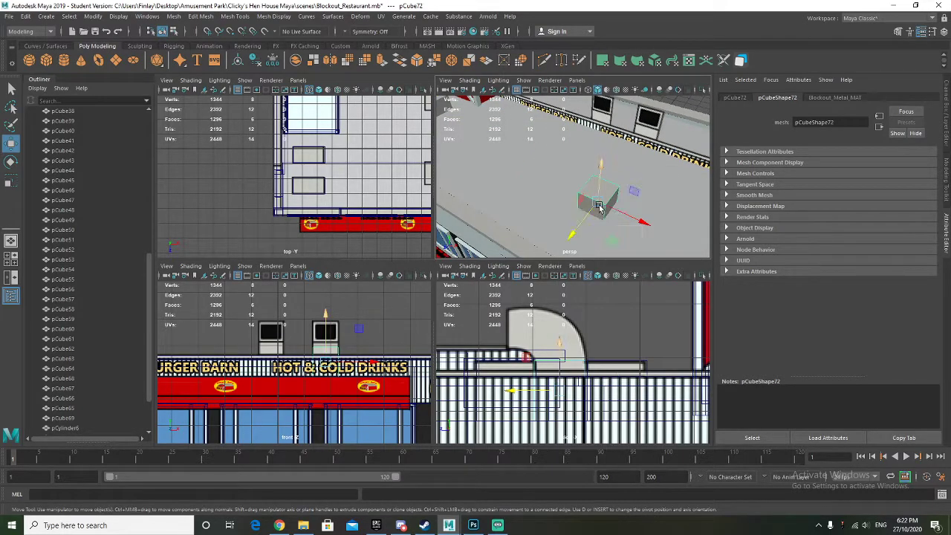
key("F11")
left_click(598, 194)
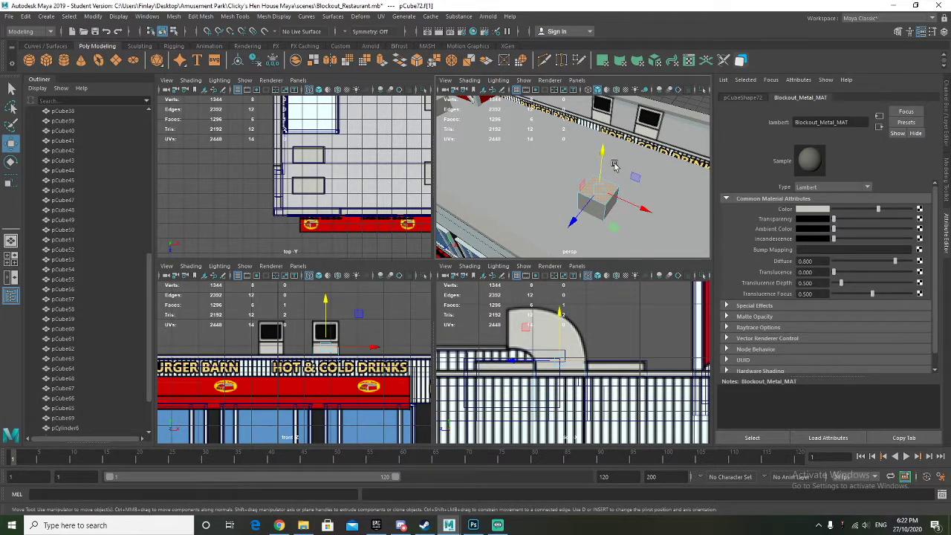
key("ctrl+e")
key("e")
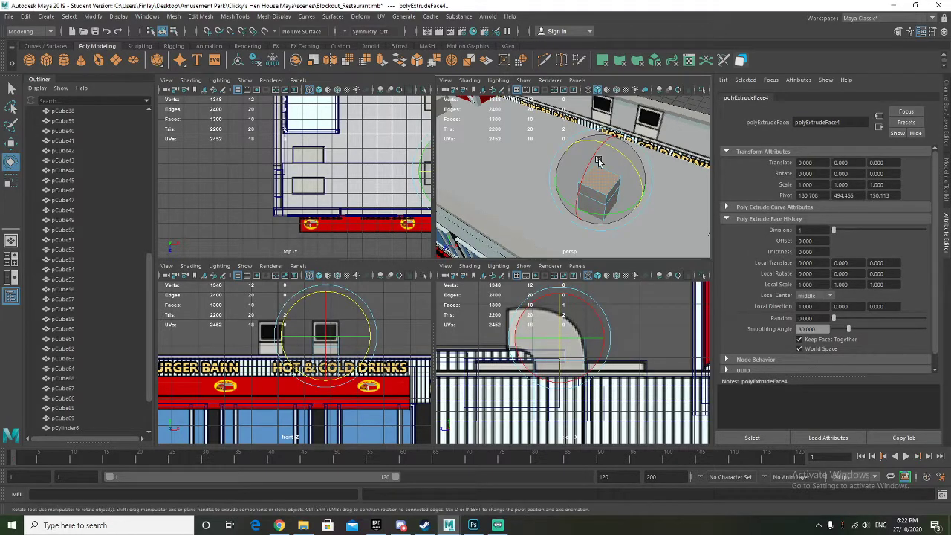
left_click_drag(592, 157, 592, 166)
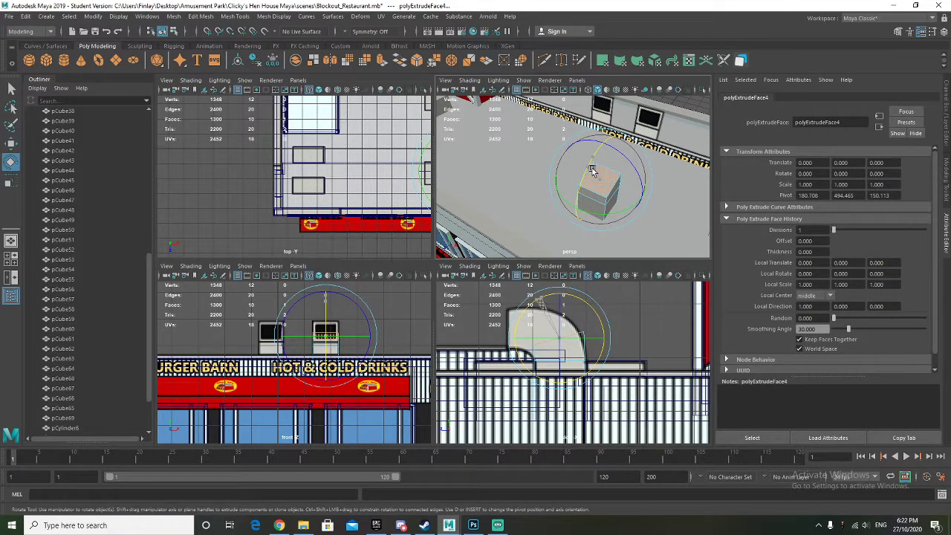
key("w")
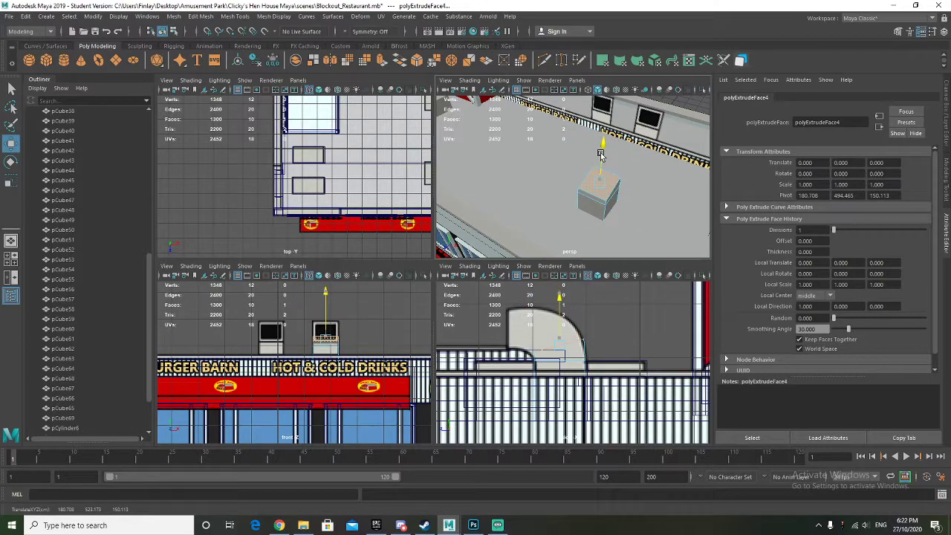
left_click_drag(586, 207, 580, 214)
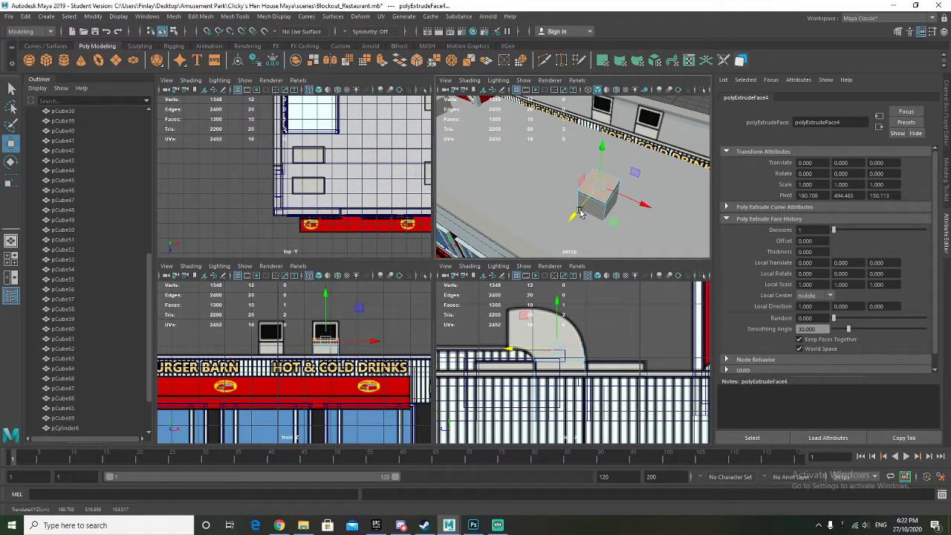
Extrude a second duct segment from the tilted face, rotate it further and shift it to follow the side reference's curve
key("ctrl+d")
key("ctrl+z")
left_click_drag(602, 159, 603, 152, "shift")
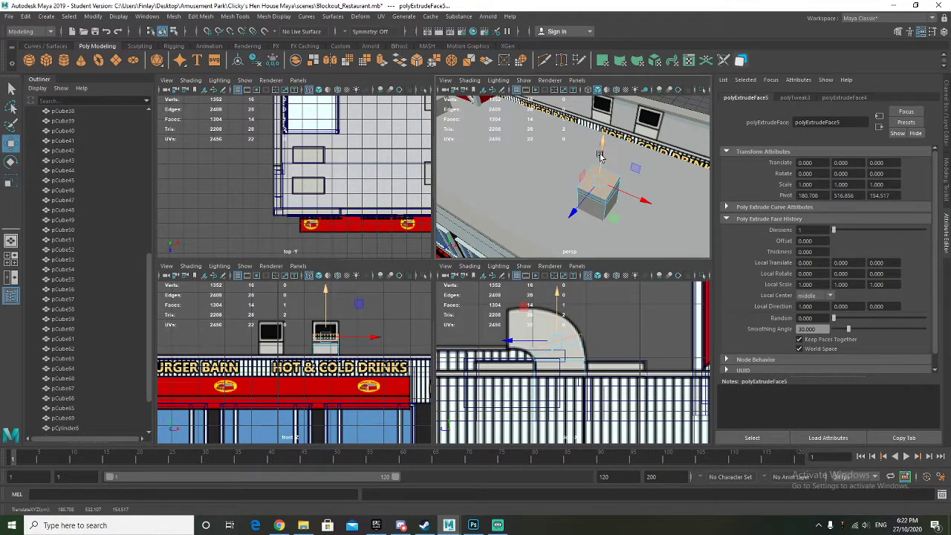
key("e")
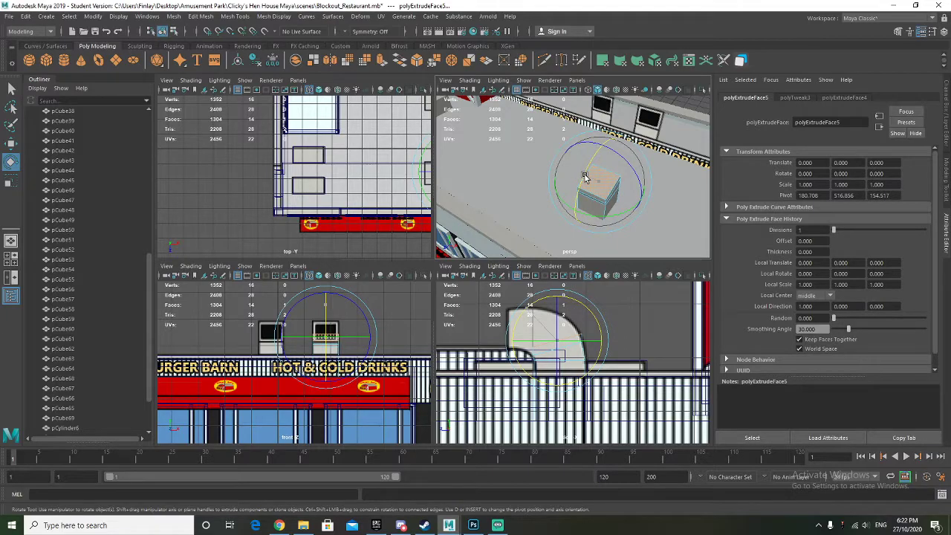
key("w")
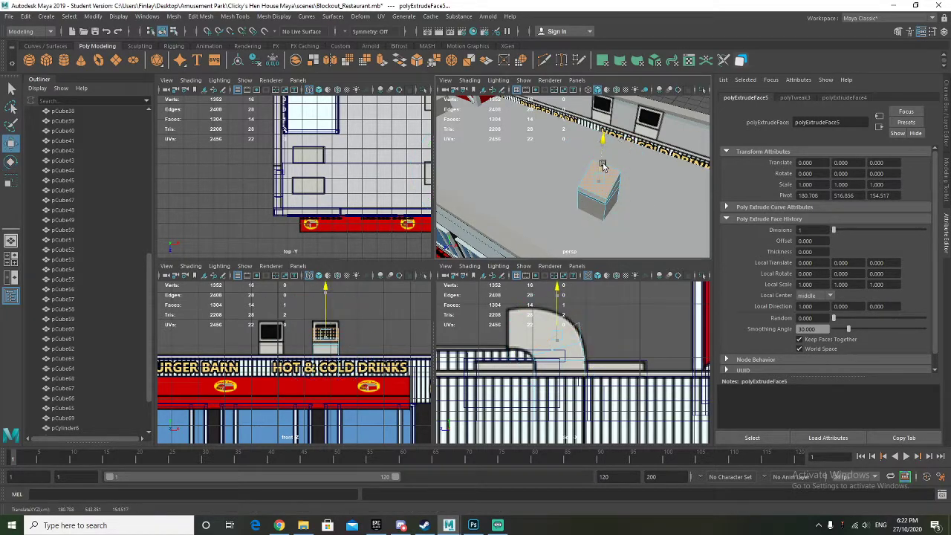
mouse_move(583, 200)
left_mouse_down()
mouse_move(552, 204)
mouse_move(590, 212)
left_mouse_up()
scroll(589, 212, "up", 3)
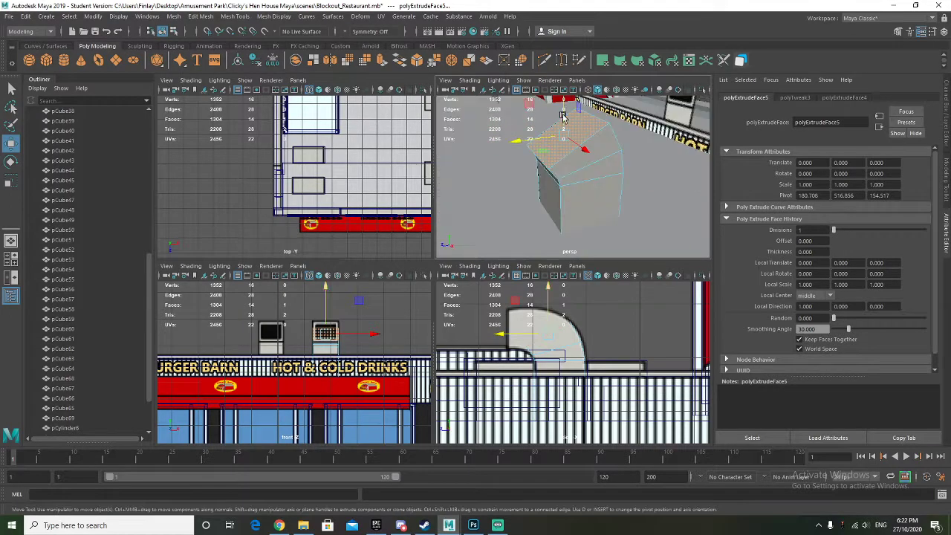
left_click_drag(527, 104, 526, 110)
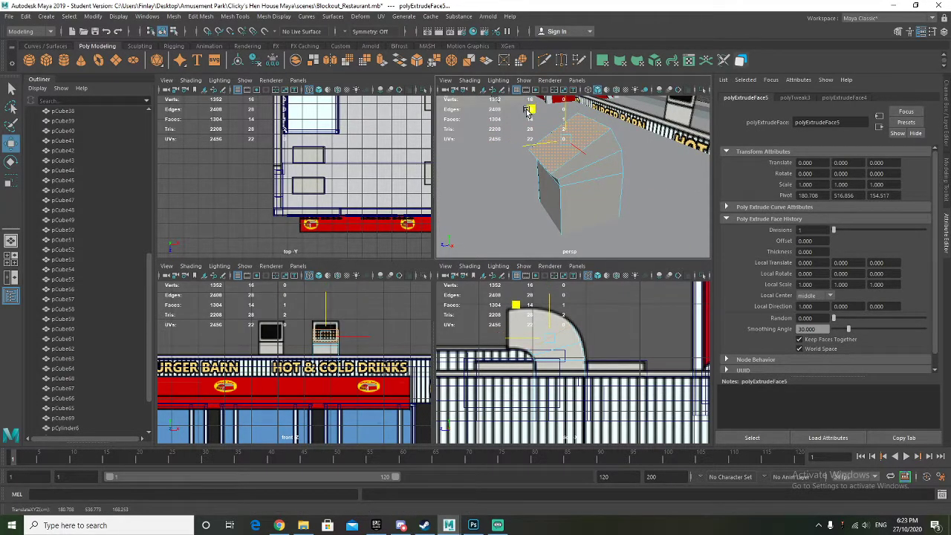
Extrude a third duct segment and rotate its end face further toward the front of the building
left_click_drag(617, 186, 590, 166, "alt")
middle_click_drag(590, 166, 618, 200, "alt")
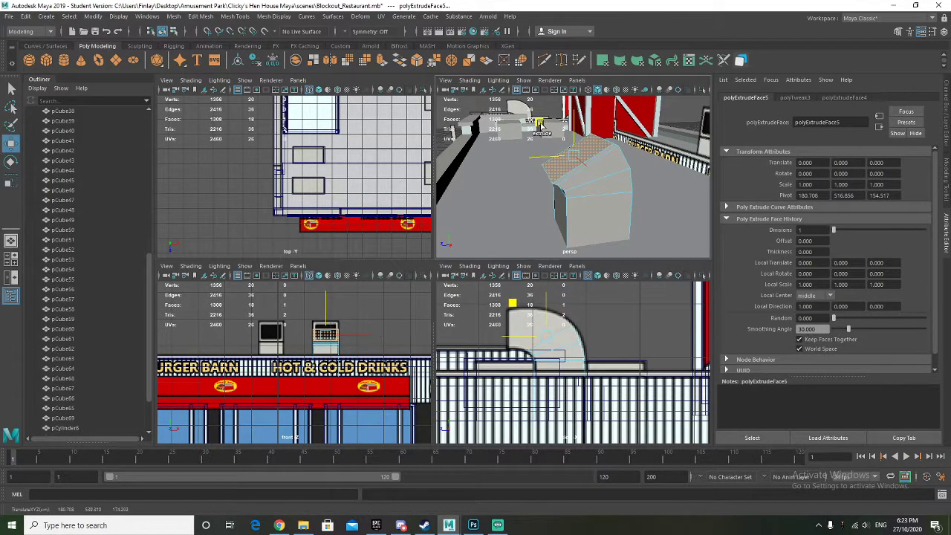
key("ctrl+e")
key("e")
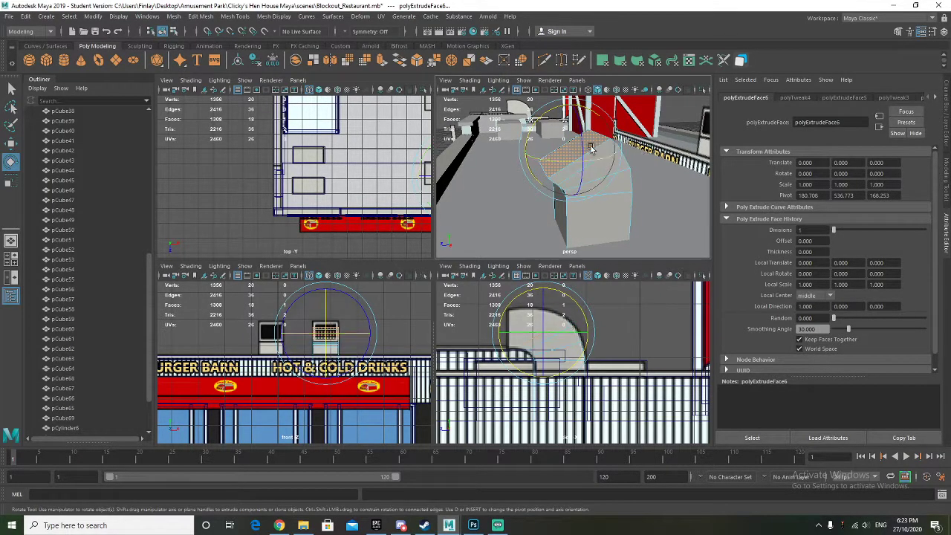
left_click_drag(526, 130, 597, 175)
key("w")
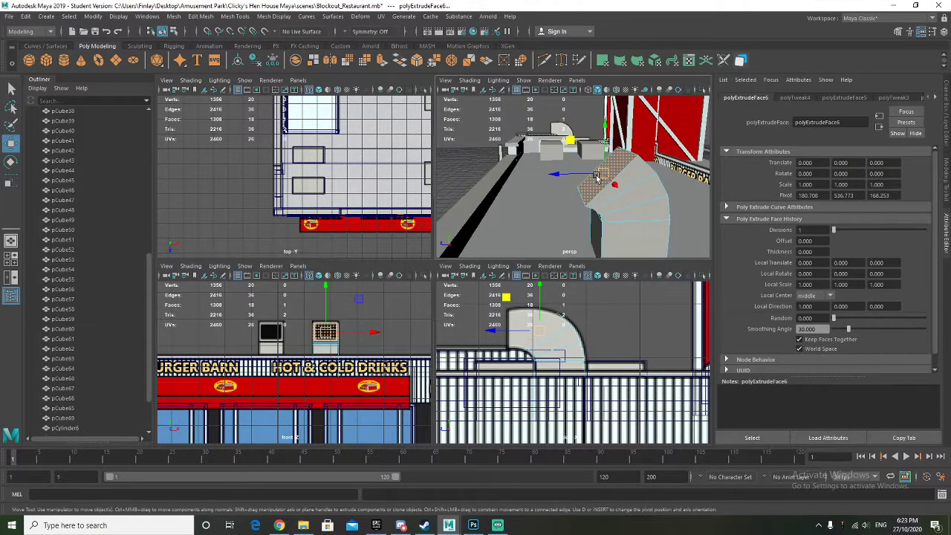
Add a fourth extruded segment to the duct, rotating and moving its end face up and forward along the bend
key("ctrl+e")
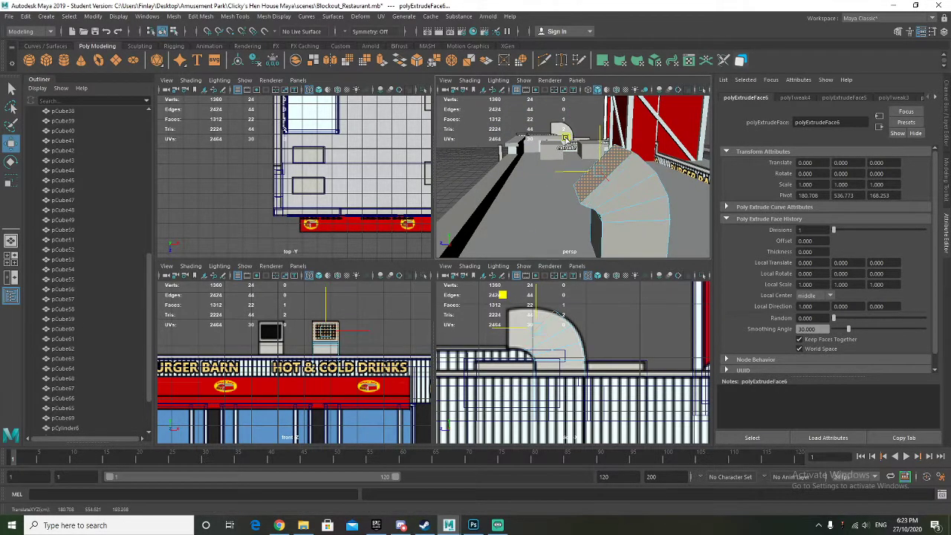
key("e")
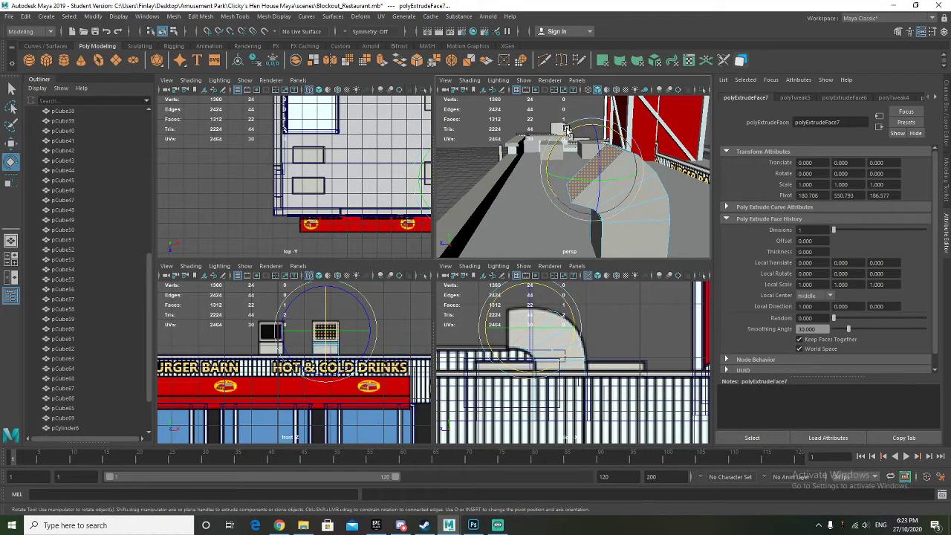
left_click_drag(566, 138, 557, 134)
key("w")
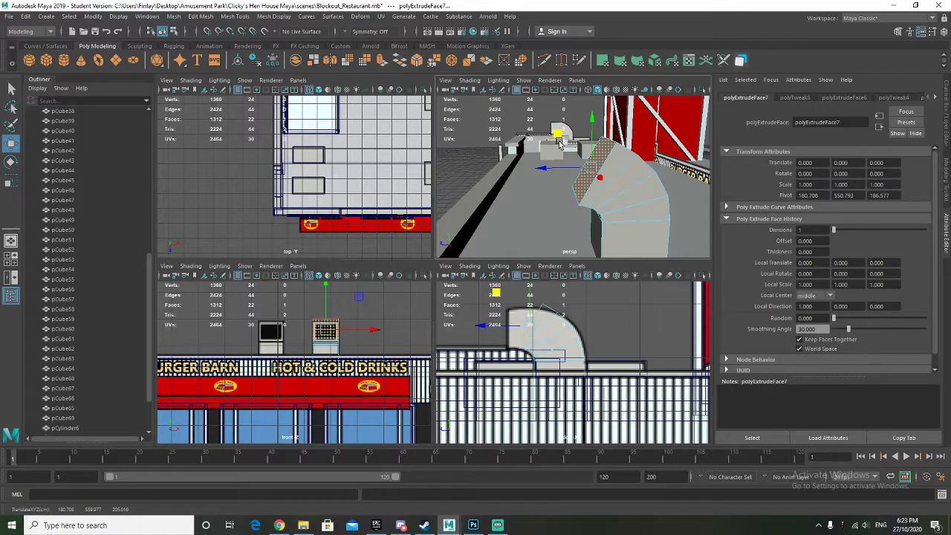
Extrude a fifth duct segment, turn its end face closer to vertical and move it forward toward the vent opening
key("ctrl+d")
left_click(578, 164)
key("ctrl+e")
left_click_drag(552, 135, 552, 137, "shift")
key("e")
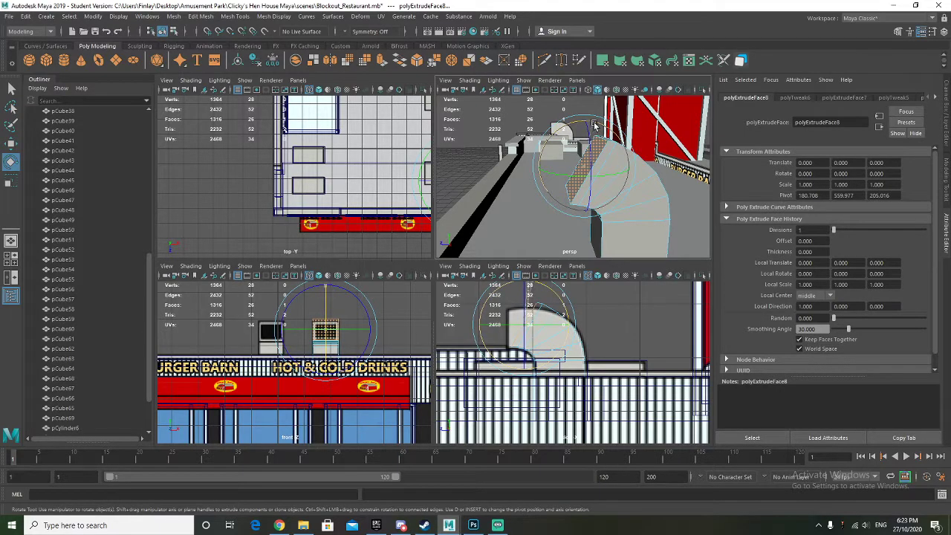
key("w")
left_click_drag(541, 134, 535, 129)
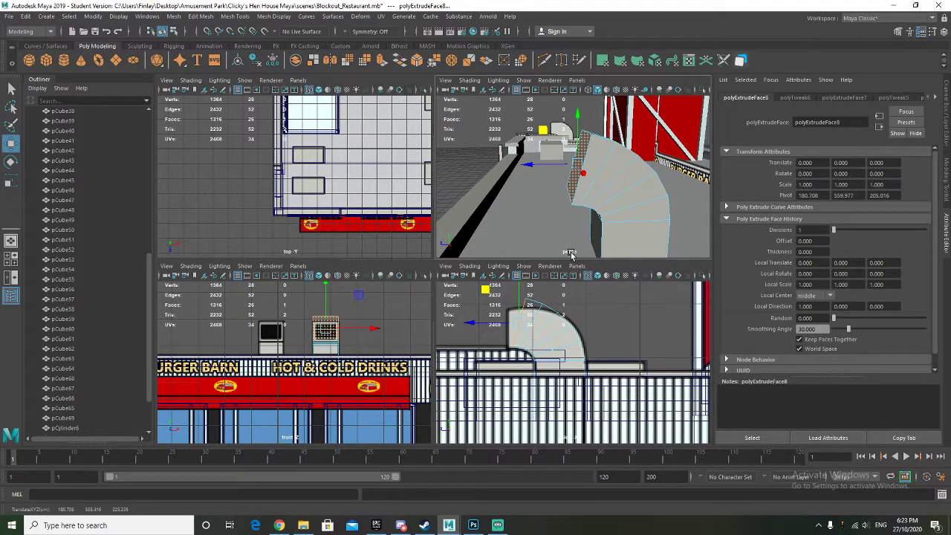
Extrude the last duct segment, rotate its end face upright and align it with the vent opening in the side reference
key("ctrl+e")
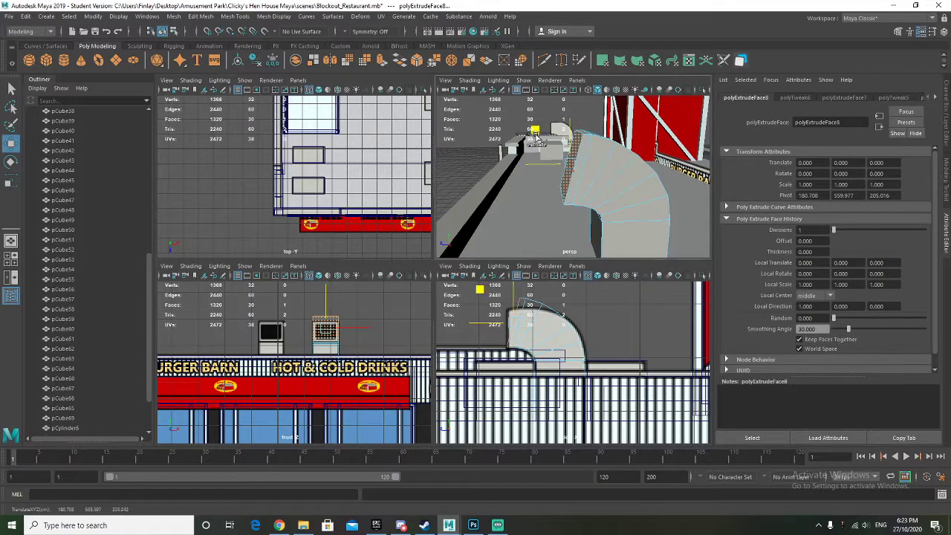
key("e")
left_click_drag(594, 131, 588, 131)
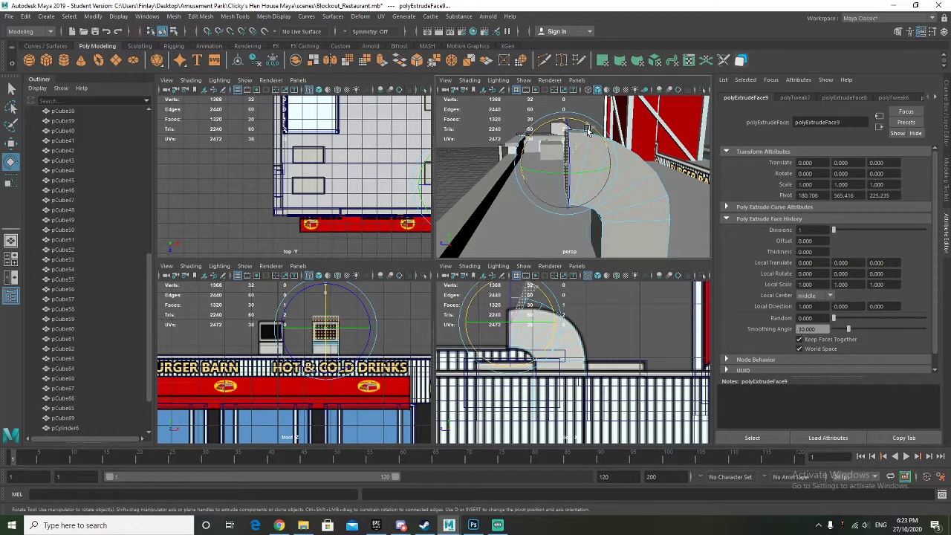
left_click_drag(575, 238, 562, 215, "alt")
key("w")
left_click_drag(554, 112, 559, 138)
left_click(523, 145)
left_click_drag(552, 176, 653, 195, "alt")
middle_click_drag(652, 195, 584, 198, "alt")
left_click_drag(584, 198, 628, 198, "alt")
middle_click_drag(628, 198, 551, 216, "alt")
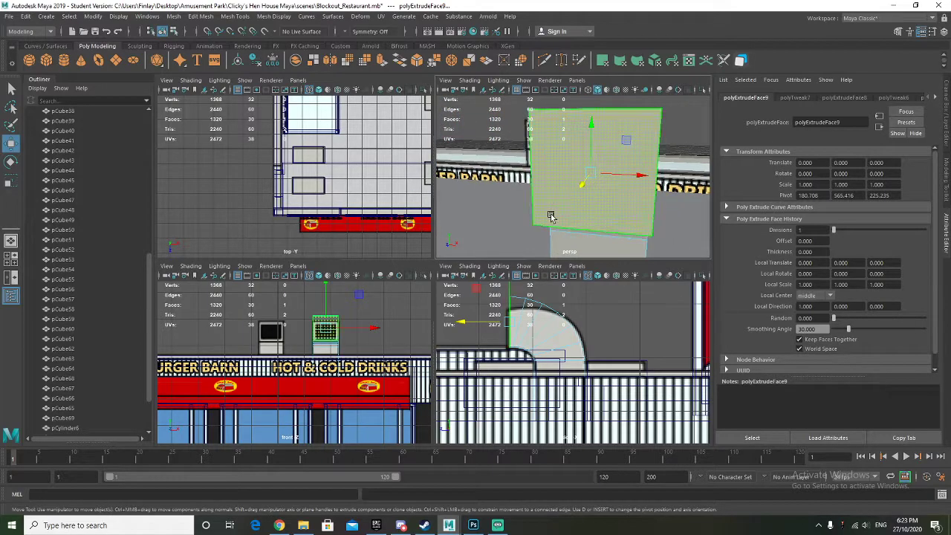
Extrude the duct's end face, scale it inward to form a rim and push it back into the opening
key("e")
key("r")
left_click_drag(625, 142, 597, 182)
key("w")
left_click_drag(474, 189, 539, 201)
left_click_drag(505, 173, 619, 190, "alt")
Assign a new Lambert material named Blockout_Shadow_MAT to the recessed vent face, with its colour sampled from the reference's black opening
right_click_drag(598, 125, 598, 379)
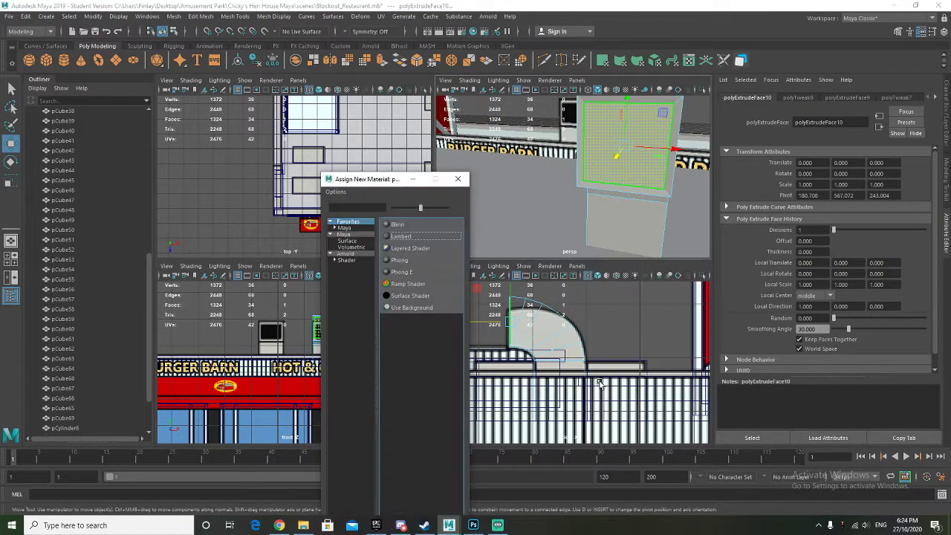
left_click(399, 236)
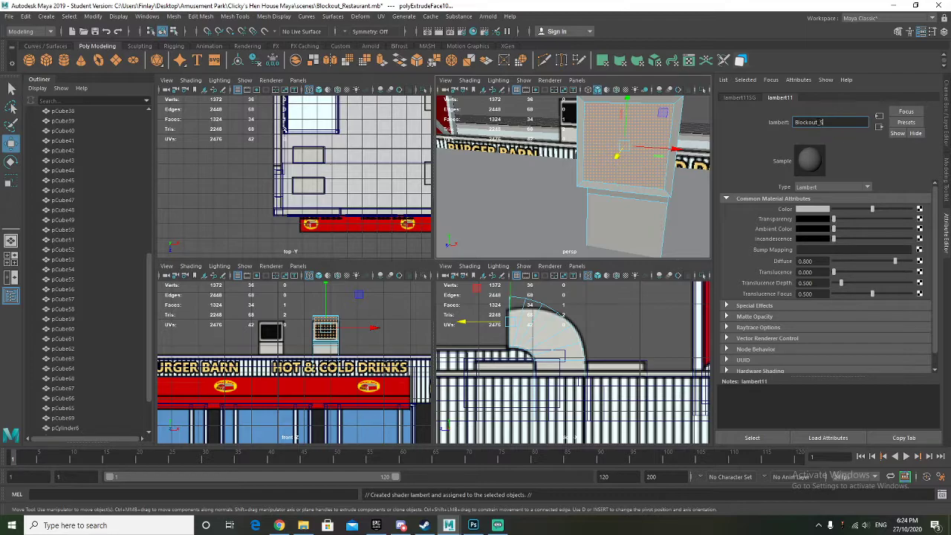
key("Return")
scroll(372, 335, "up", 3)
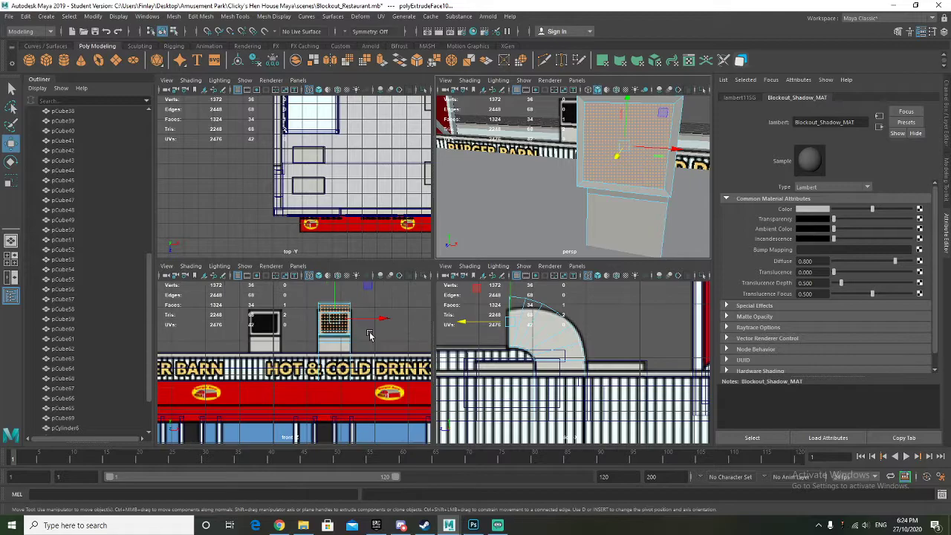
left_click(801, 210)
left_click(743, 188)
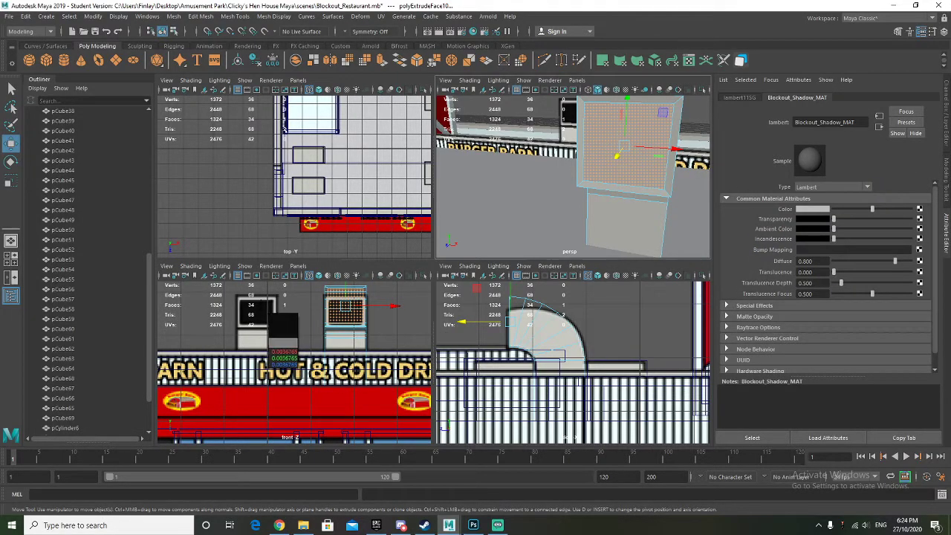
Duplicate the finished duct and slide the copy sideways onto the neighbouring vent in the front reference
left_click_drag(555, 211, 548, 167, "alt")
right_click_drag(548, 167, 598, 145)
scroll(598, 144, "down", 6)
left_click(630, 141)
scroll(594, 168, "up", 5)
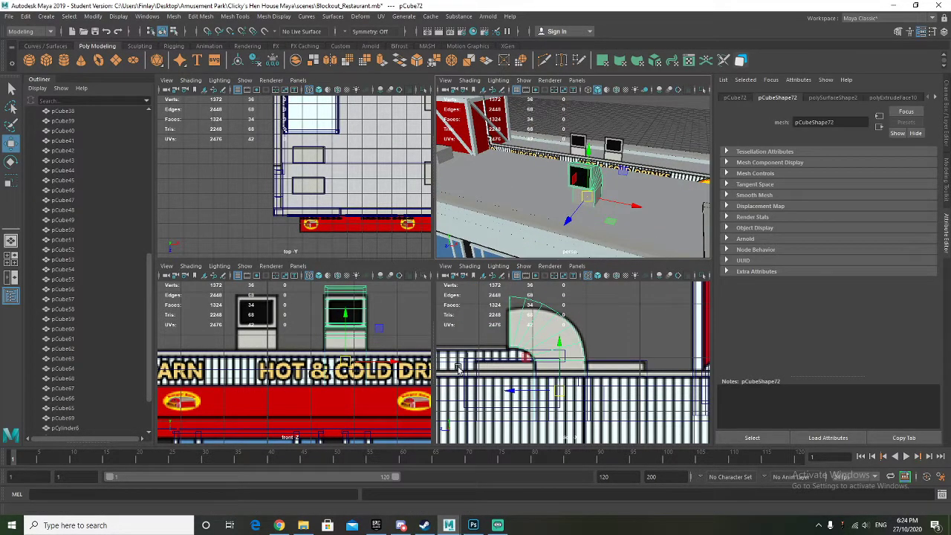
key("ctrl+d")
left_click_drag(513, 390, 344, 388)
key("ctrl+z")
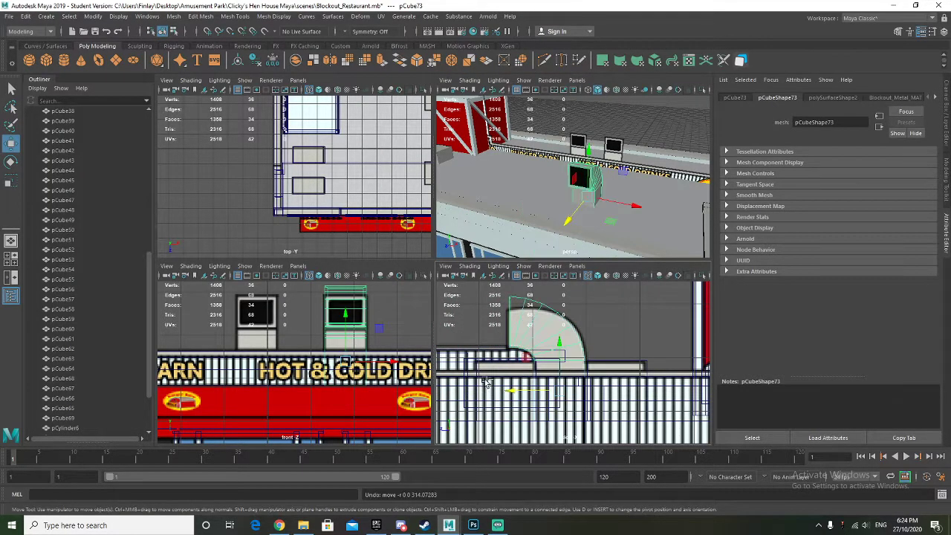
left_click_drag(386, 367, 298, 369)
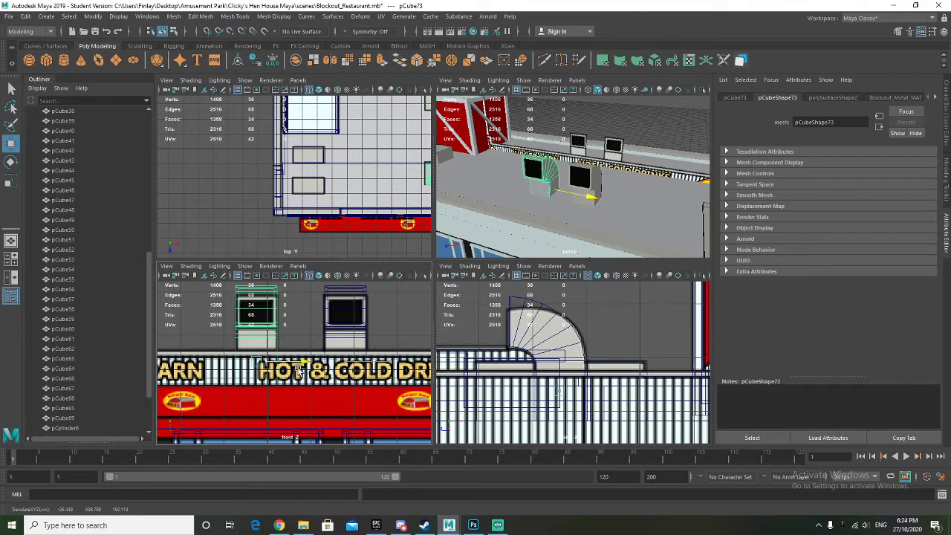
Scale both ducts down slightly in height to match the vents in the references
left_click_drag(565, 167, 562, 155, "alt")
left_click(606, 170, "shift")
left_click(577, 181)
left_click(537, 168)
key("r")
left_click_drag(547, 146, 610, 212)
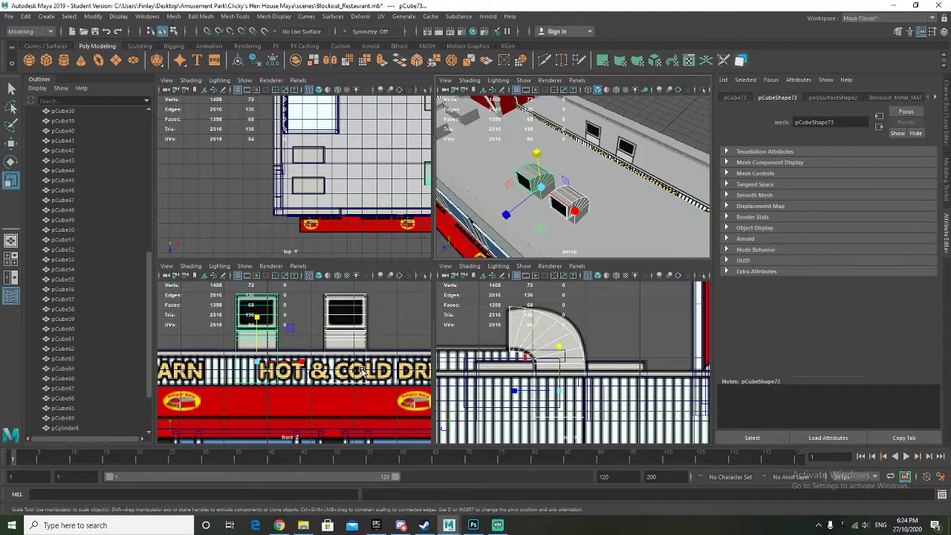
Duplicate the duct above the Burger Barn side and move the copy back to the rear vent in the top reference
right_click_drag(398, 185, 372, 170, "alt")
middle_click_drag(394, 180, 353, 194, "alt")
right_click_drag(353, 194, 366, 208, "alt")
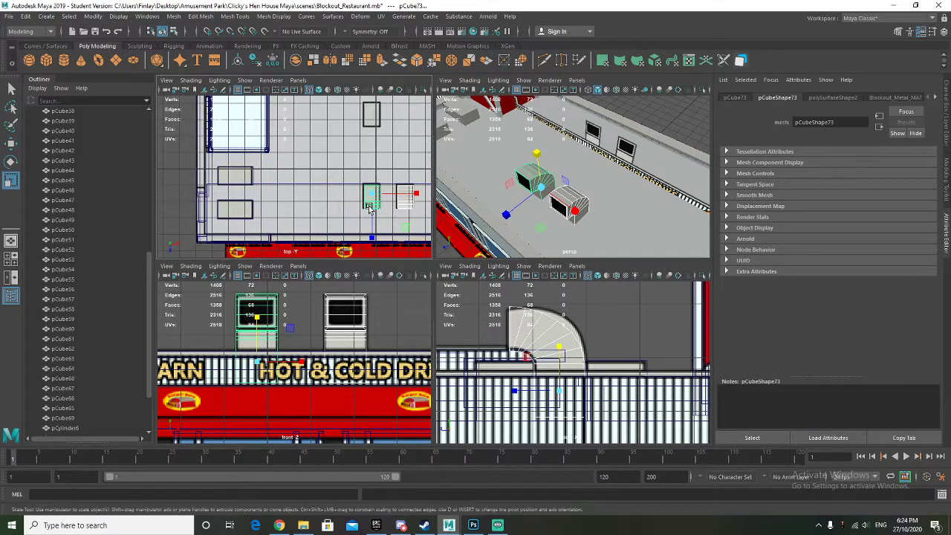
key("w")
left_click(363, 209)
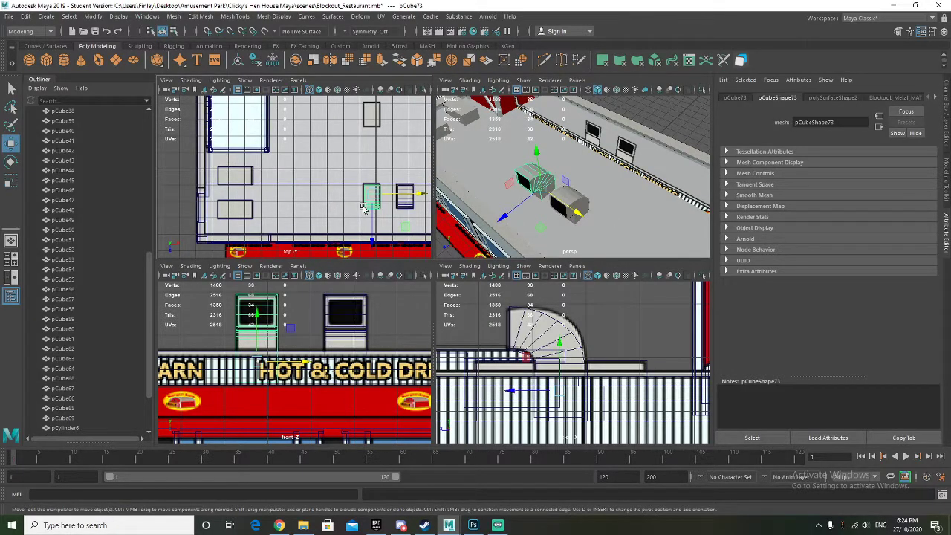
left_click_drag(372, 238, 374, 159)
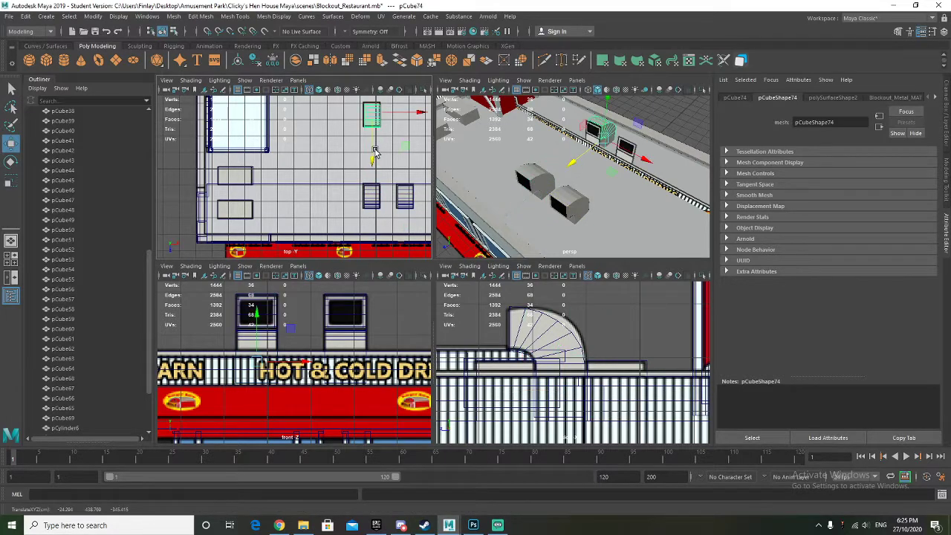
Rotate the rear duct 180 degrees to face backward and align it with its outline in the top reference
middle_click_drag(376, 158, 374, 194, "alt")
key("e")
left_click_drag(392, 185, 341, 122)
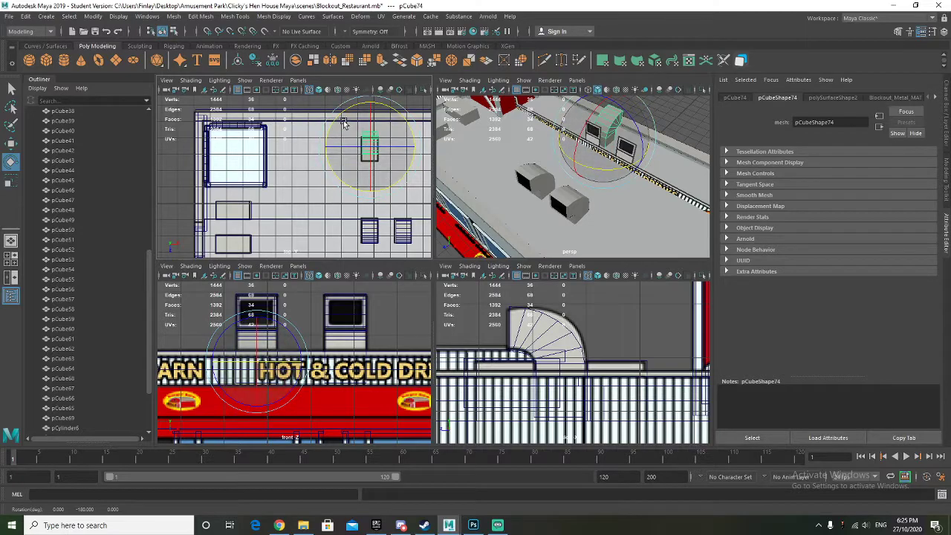
key("w")
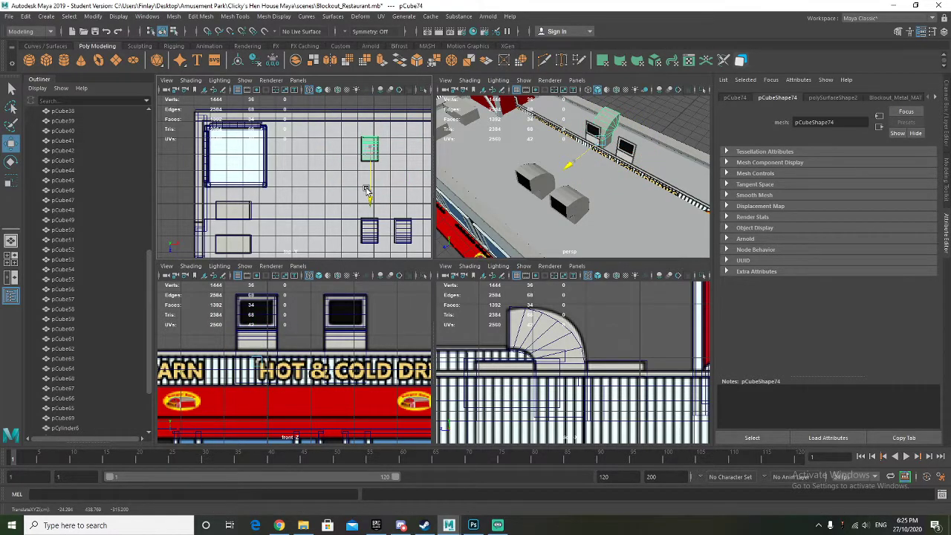
left_click(655, 116)
Show the channel box and layers, and save the scene as a student version file
left_click_drag(616, 165, 594, 134, "alt")
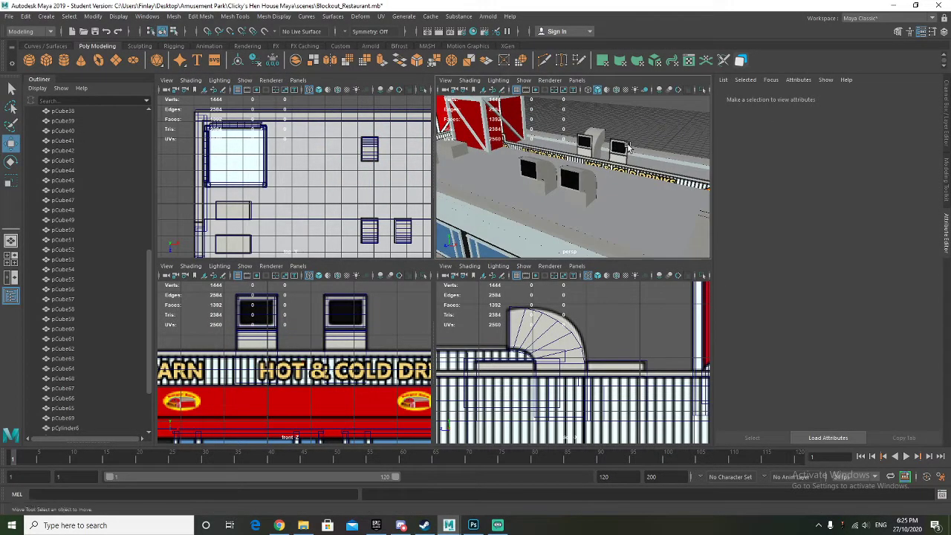
scroll(588, 183, "down", 5)
left_click_drag(588, 183, 572, 201, "alt")
scroll(95, 197, "up", 10)
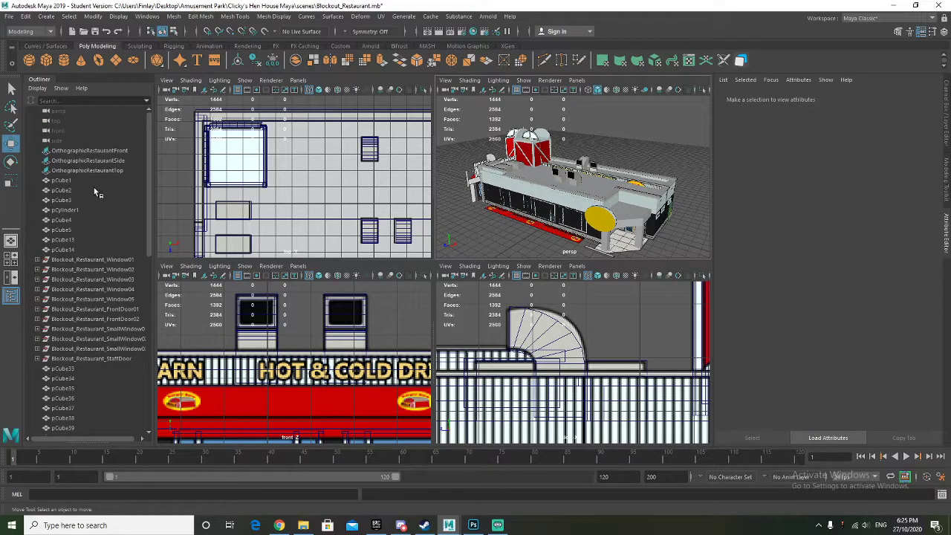
left_click(945, 124)
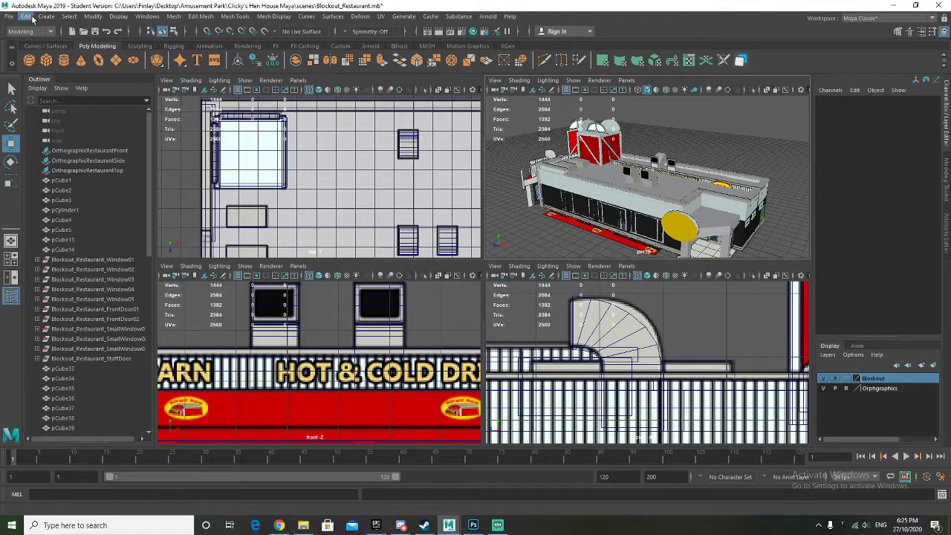
left_click(9, 16)
left_click(33, 57)
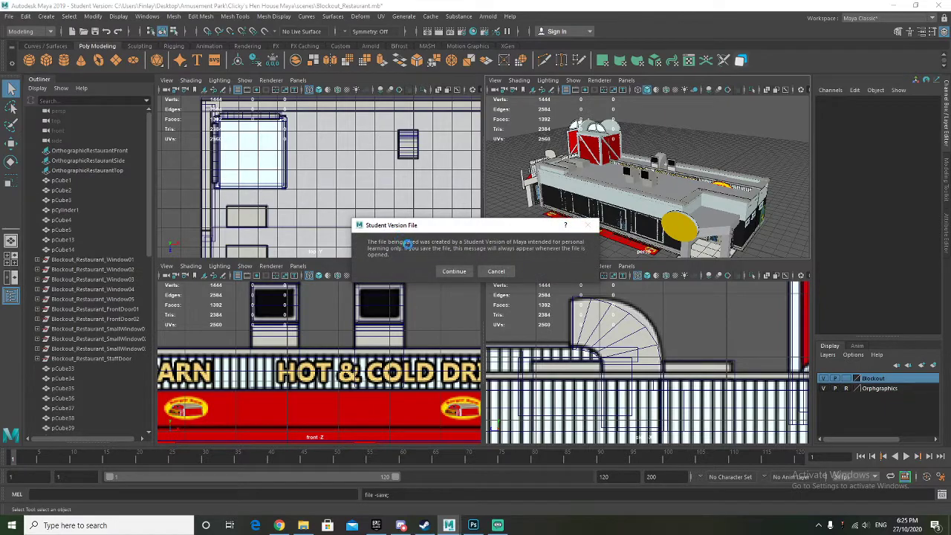
left_click(453, 271)
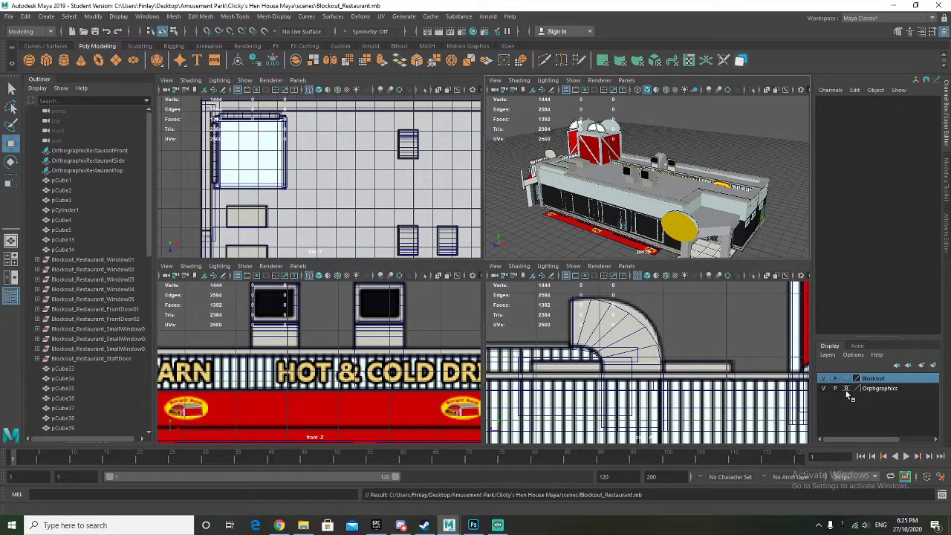
Hide the Orphgraphics layer to inspect the rooftop ducts without references, and show the layer again
left_click(824, 390)
mouse_move(650, 231)
left_mouse_down("alt")
mouse_move(675, 219)
mouse_move(649, 221)
left_mouse_up("alt")
scroll(675, 218, "up", 4)
scroll(659, 226, "up", 3)
scroll(650, 221, "up", 1)
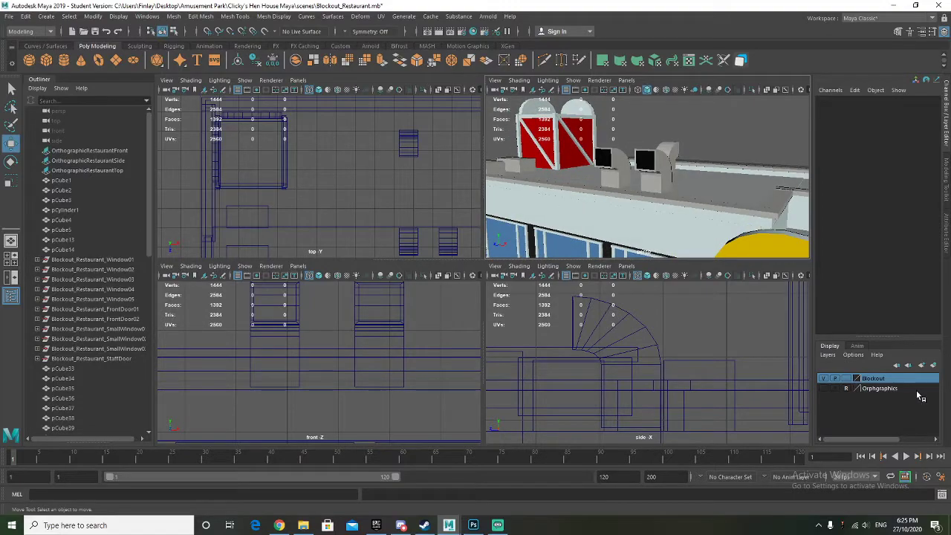
left_click(823, 388)
scroll(690, 228, "down", 4)
left_click_drag(690, 227, 667, 237, "alt")
scroll(667, 236, "up", 3)
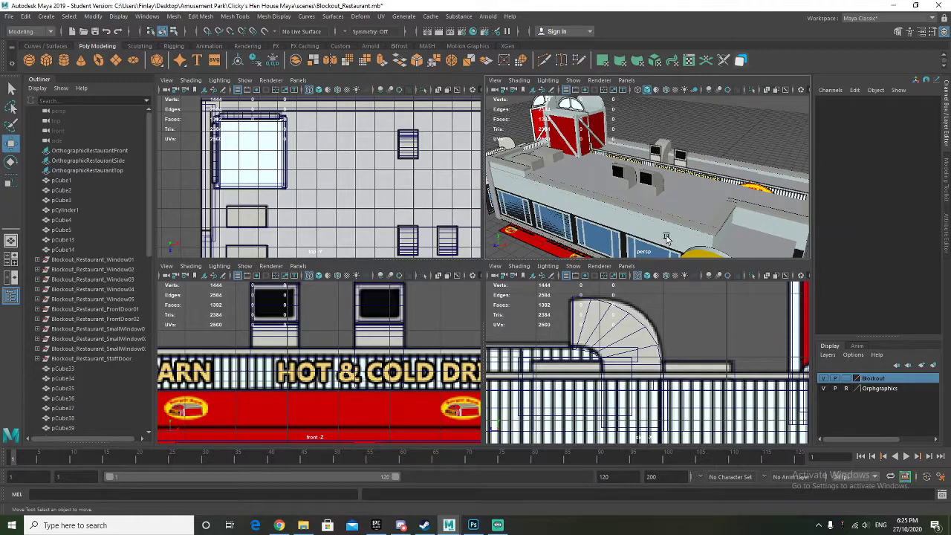
Create a polygon cube as the base for the red front awning
scroll(383, 393, "down", 3)
middle_click_drag(218, 366, 339, 346, "alt")
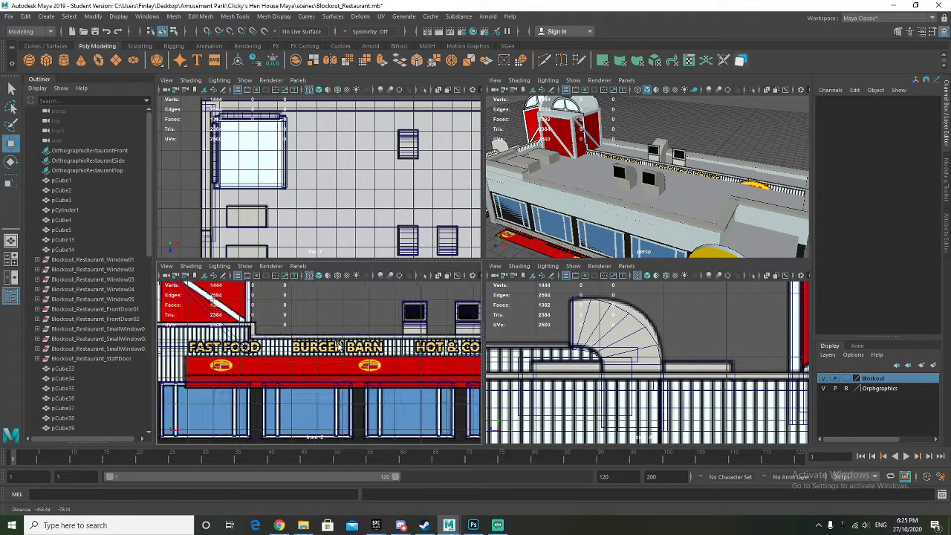
middle_click_drag(288, 363, 304, 360, "alt")
scroll(674, 231, "up", 4)
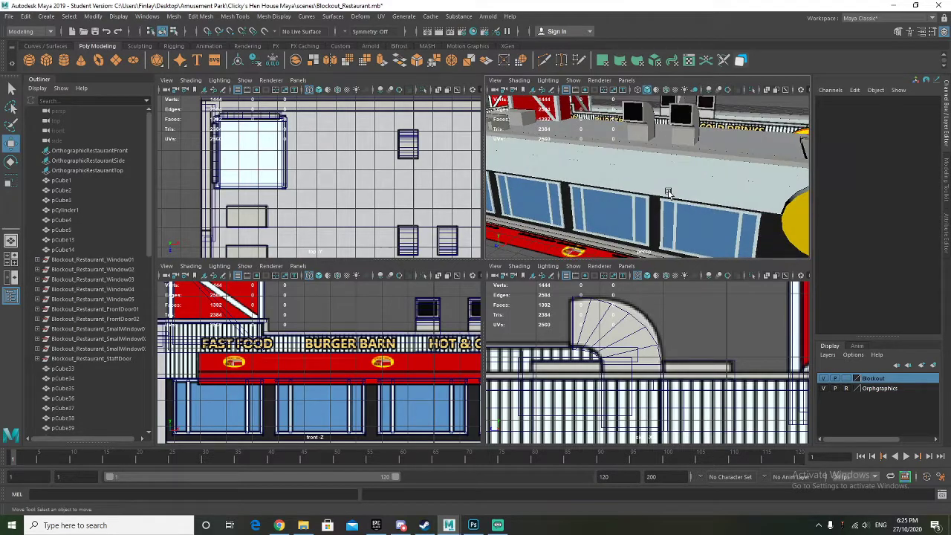
middle_click_drag(668, 192, 695, 177, "alt")
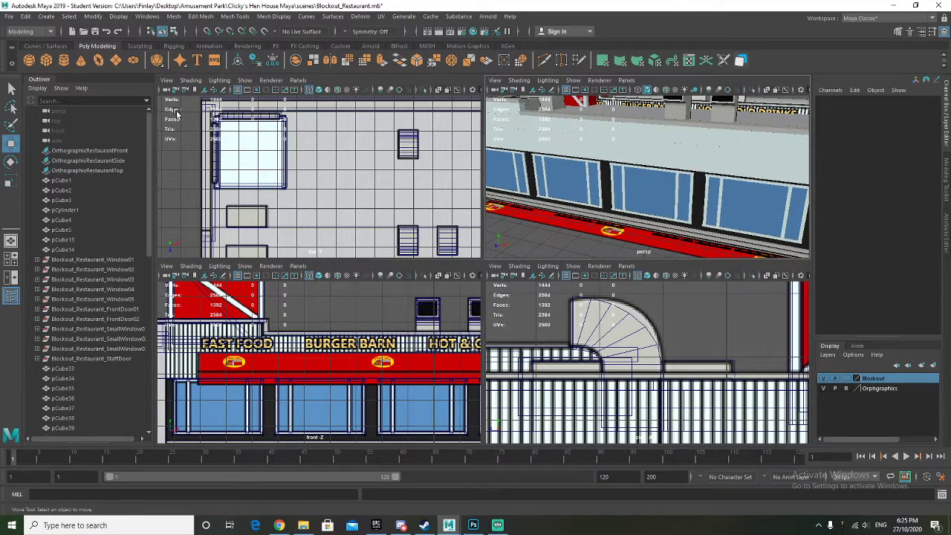
left_click(47, 61)
scroll(595, 362, "down", 3)
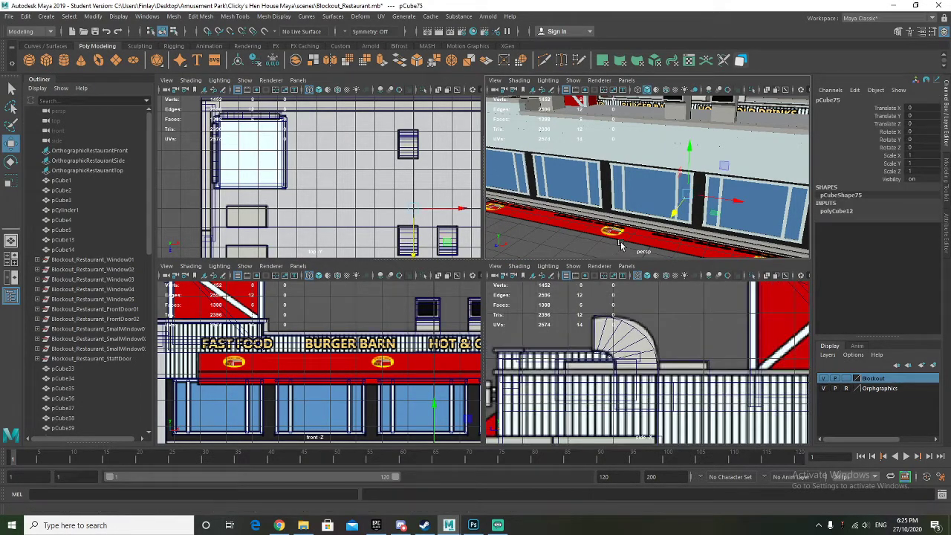
Move the new cube forward and up to the red awning, at about Y 345 and Z 520
scroll(595, 362, "down", 1)
scroll(312, 380, "down", 3)
middle_click_drag(347, 368, 316, 361, "alt")
scroll(393, 178, "down", 1)
middle_click_drag(377, 226, 336, 166, "alt")
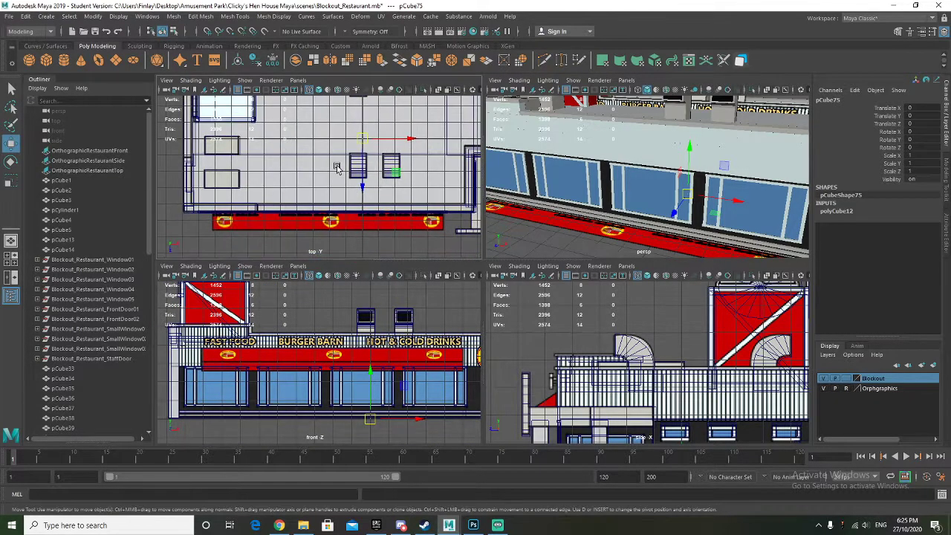
scroll(337, 167, "down", 1)
left_click_drag(358, 193, 361, 210)
scroll(662, 220, "up", 3)
left_click_drag(662, 220, 582, 84, "alt")
scroll(608, 215, "down", 1)
middle_click_drag(584, 111, 599, 208, "alt")
left_click_drag(599, 190, 601, 172)
Scale the cube uniformly to about 75 and lower it to the awning's bottom band, at about Y 284
key("r")
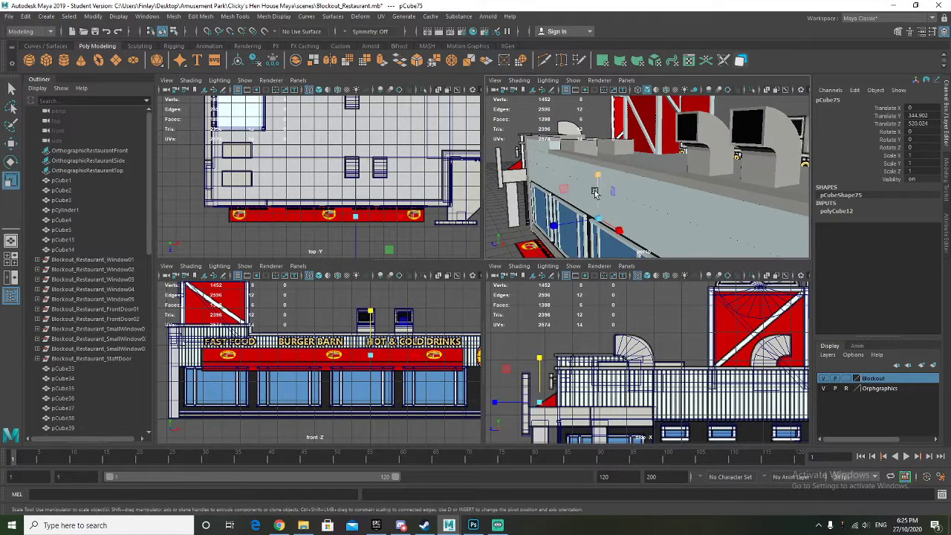
left_click_drag(370, 357, 386, 359)
scroll(546, 383, "up", 2)
middle_click_drag(530, 384, 608, 339, "alt")
scroll(607, 338, "up", 2)
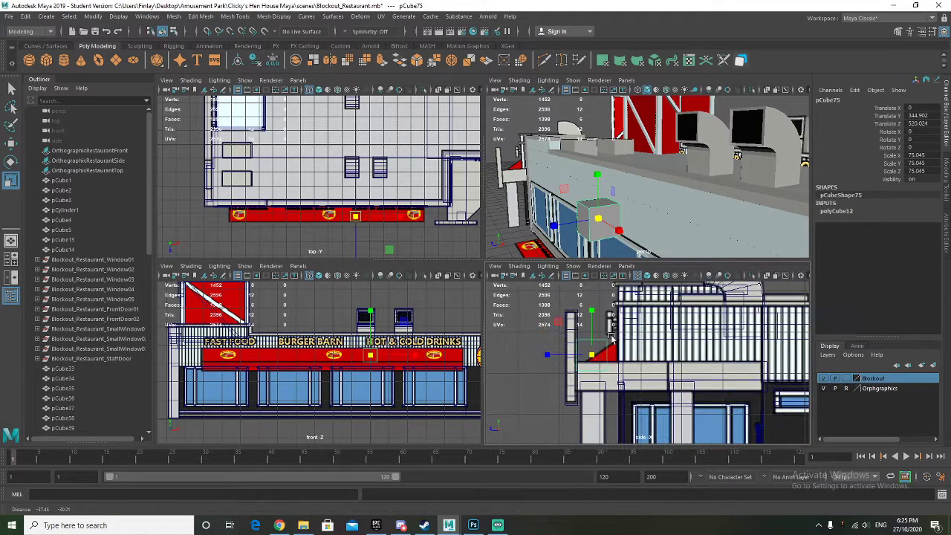
scroll(377, 343, "up", 3)
key("w")
left_click_drag(376, 305, 378, 321)
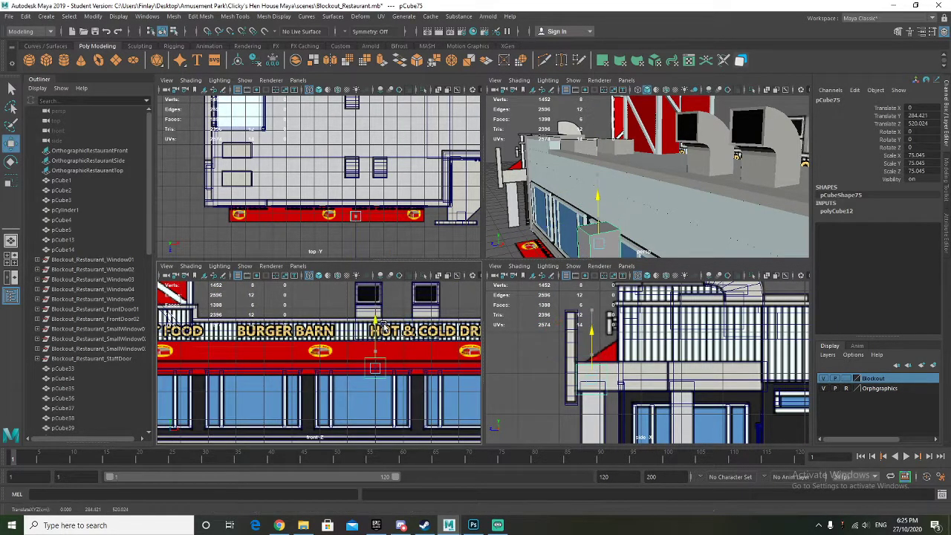
Reduce the cube's height scale to about 58 and nudge it forward to about Z 522 to fit the awning
scroll(385, 338, "up", 3)
middle_click_drag(386, 338, 331, 334, "alt")
key("r")
left_click_drag(370, 321, 370, 340)
scroll(353, 238, "up", 4)
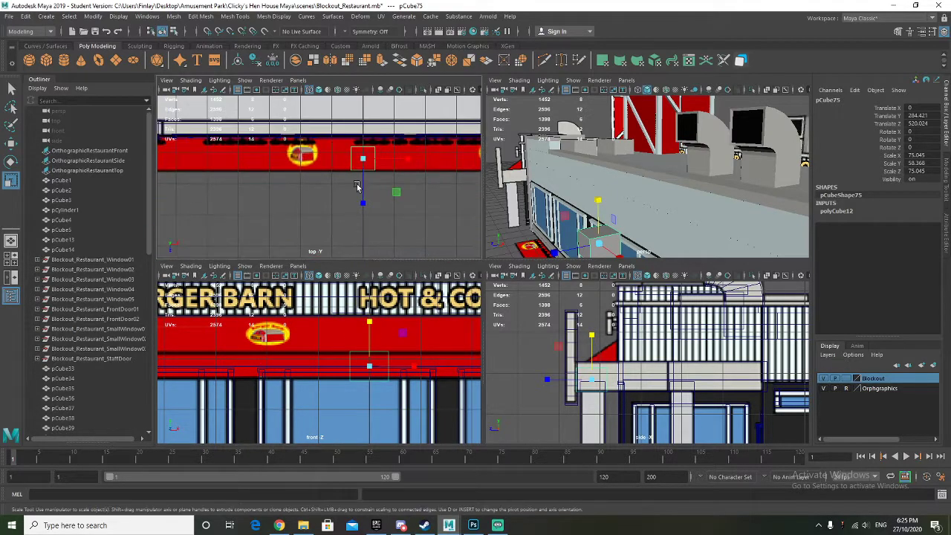
key("w")
left_click_drag(362, 202, 362, 205)
Stretch the block along X to a scale of about 1409 and centre it on the awning at about X -211
left_click_drag(545, 234, 796, 203, "alt")
key("r")
scroll(375, 208, "down", 3)
key("w")
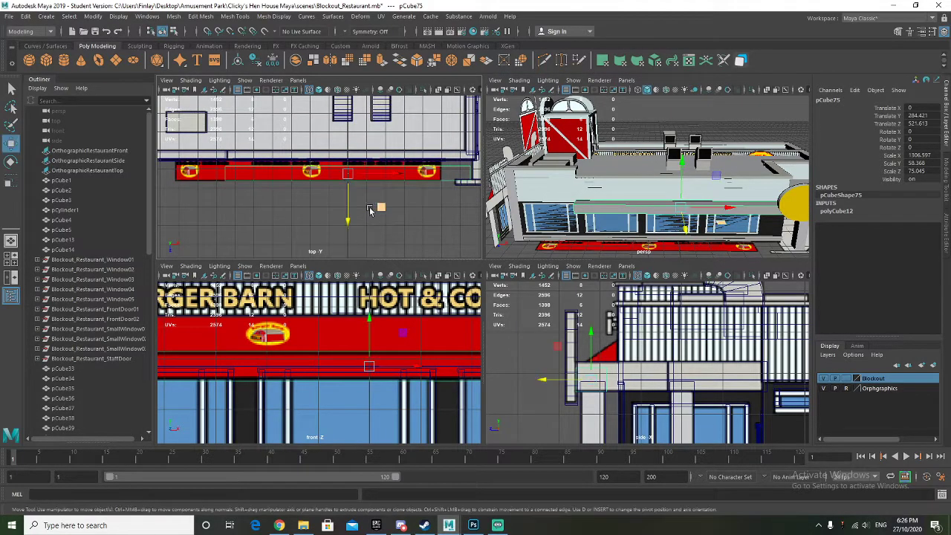
left_click_drag(387, 170, 352, 175)
key("r")
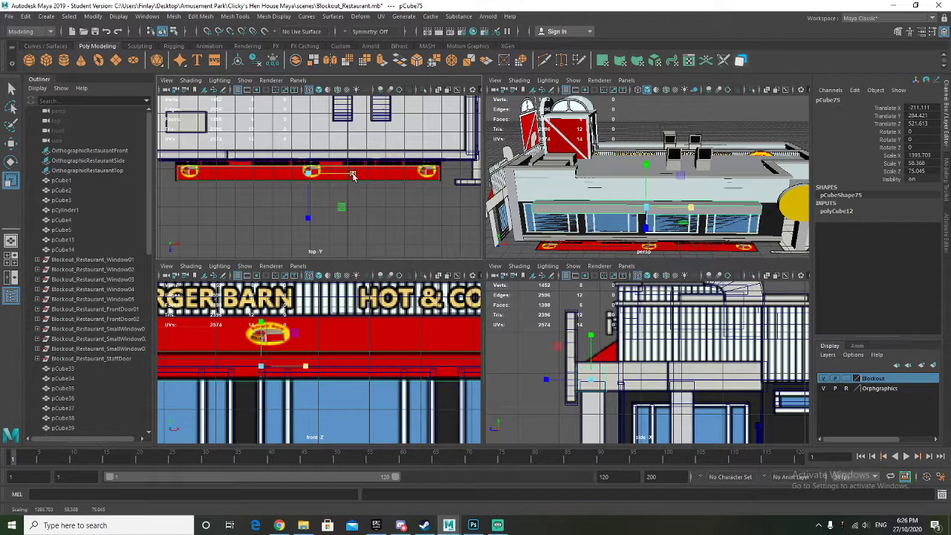
scroll(320, 361, "down", 5)
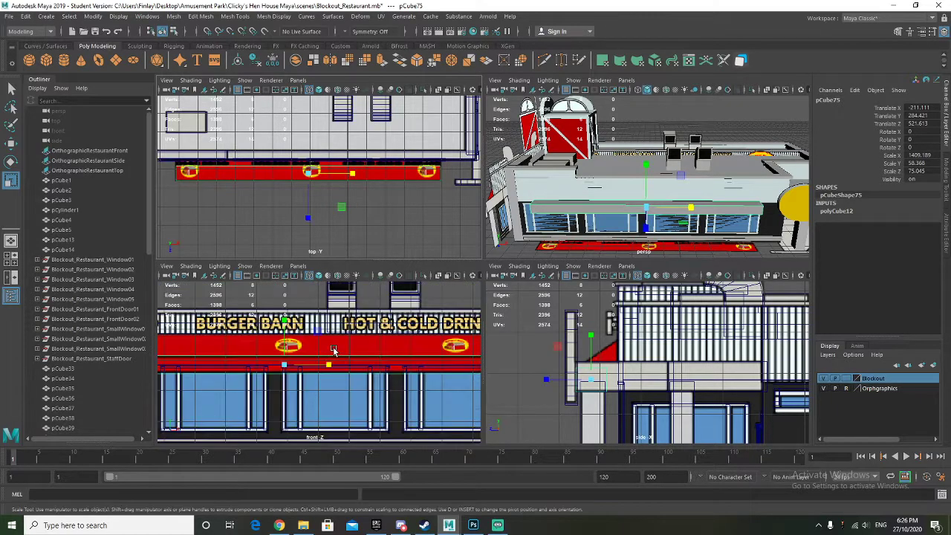
Select the awning block's back face and move it back into the building's front wall
left_click_drag(639, 182, 609, 172, "alt")
scroll(613, 169, "up", 5)
right_click_drag(601, 172, 598, 194)
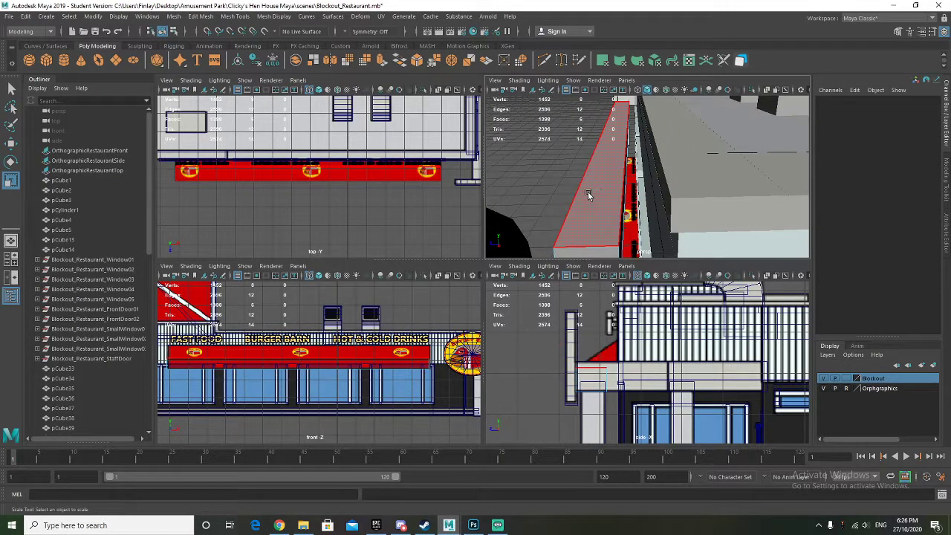
left_click(588, 194)
left_click(624, 205)
left_click_drag(599, 138, 616, 138)
key("w")
left_click_drag(583, 169, 618, 170, "alt")
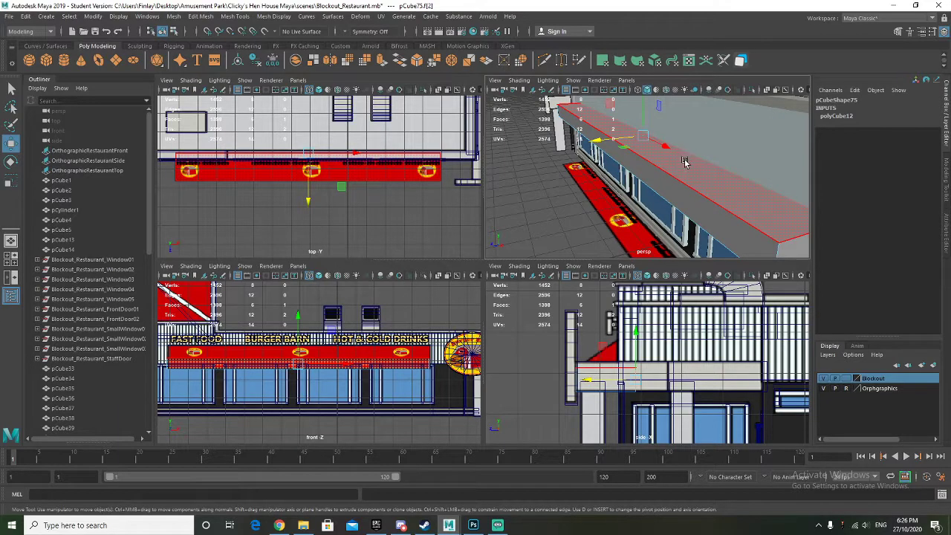
right_click_drag(685, 162, 675, 161)
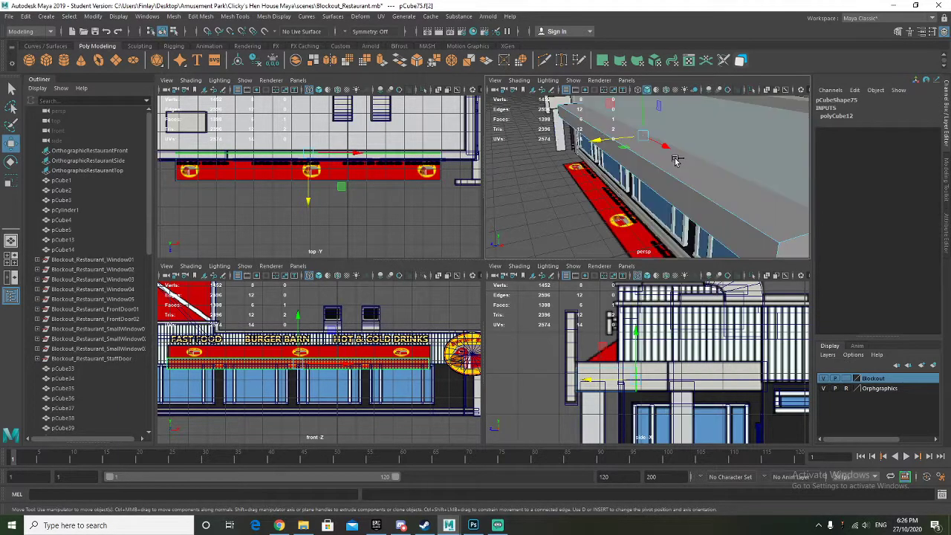
Raise the awning block's top back edge to about Y 379 so its top slopes up to the building's front wall
left_click(673, 163)
key("ctrl+1")
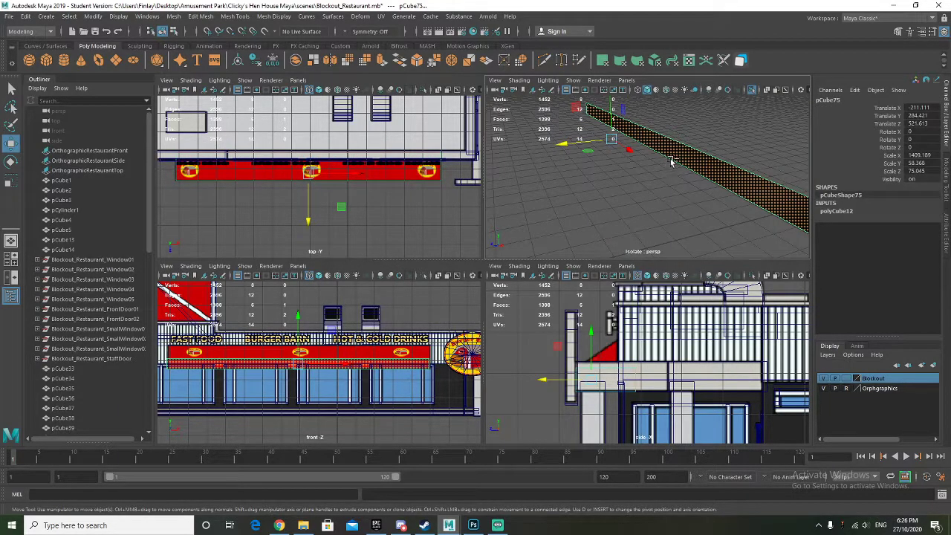
key("ctrl+1")
left_click(660, 166)
right_click(655, 166)
key("ctrl+1")
right_click_drag(655, 167, 651, 154)
left_click(650, 155)
key("ctrl+1")
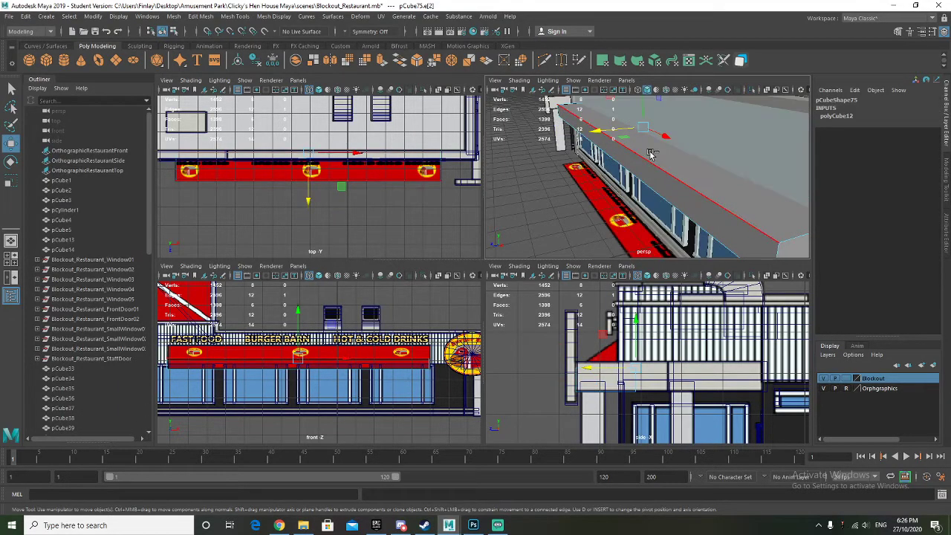
scroll(651, 154, "down", 4)
left_click_drag(645, 123, 646, 115)
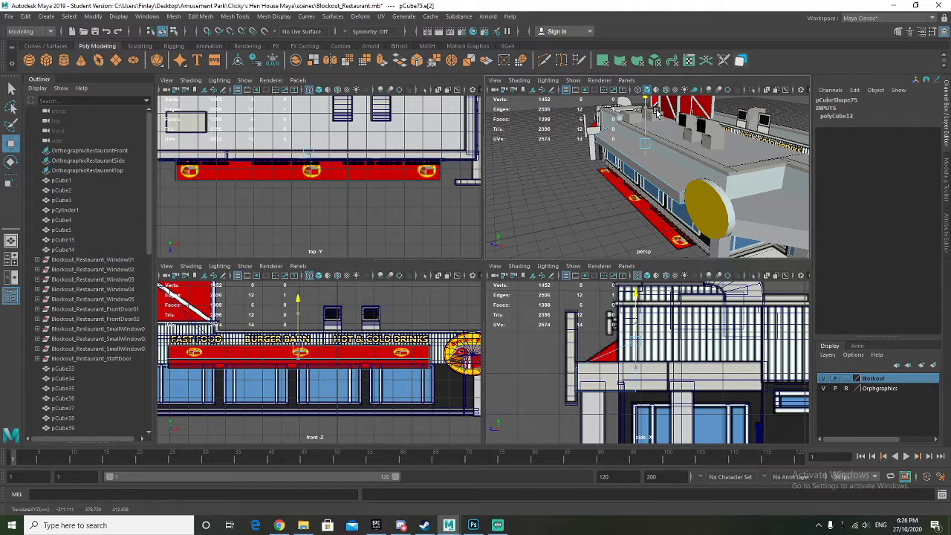
scroll(657, 113, "up", 4)
left_click_drag(651, 178, 753, 151, "alt")
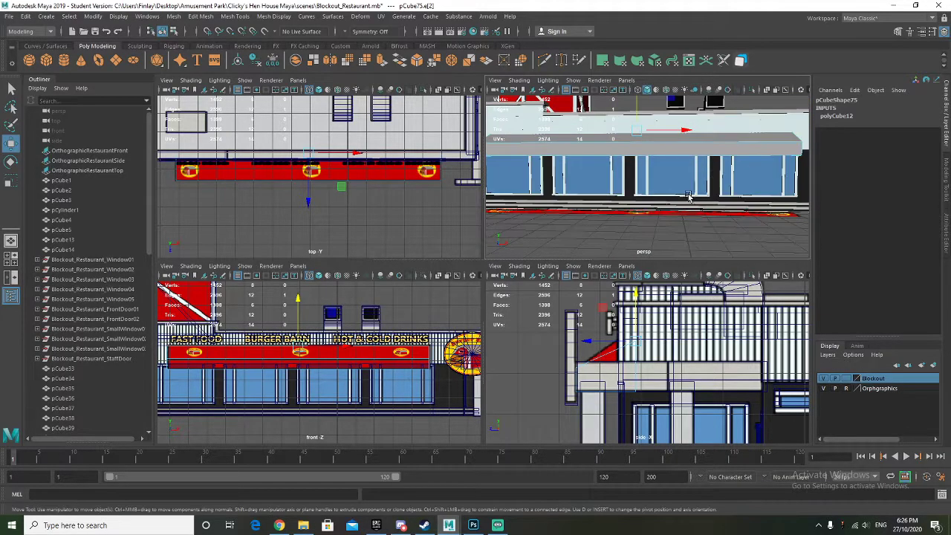
left_click_drag(540, 250, 643, 132, "alt")
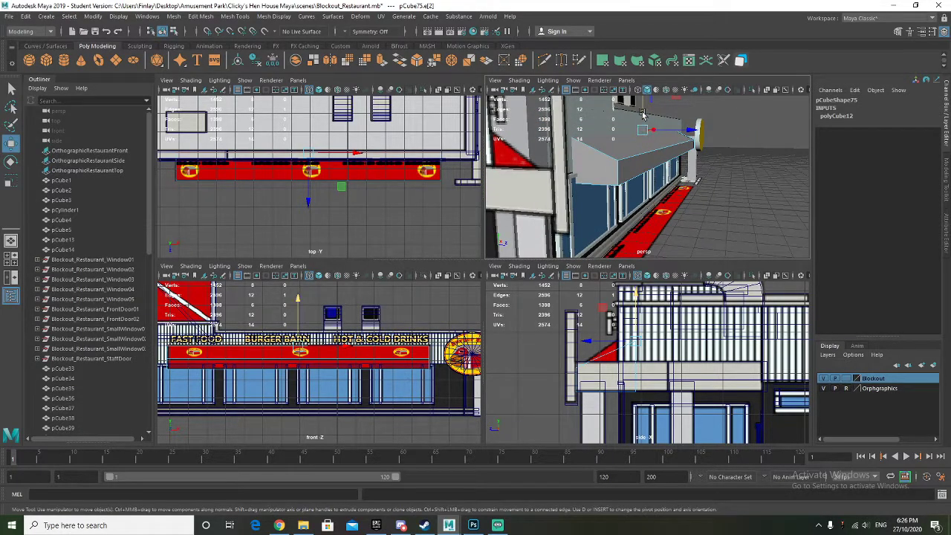
right_click_drag(631, 148, 668, 136)
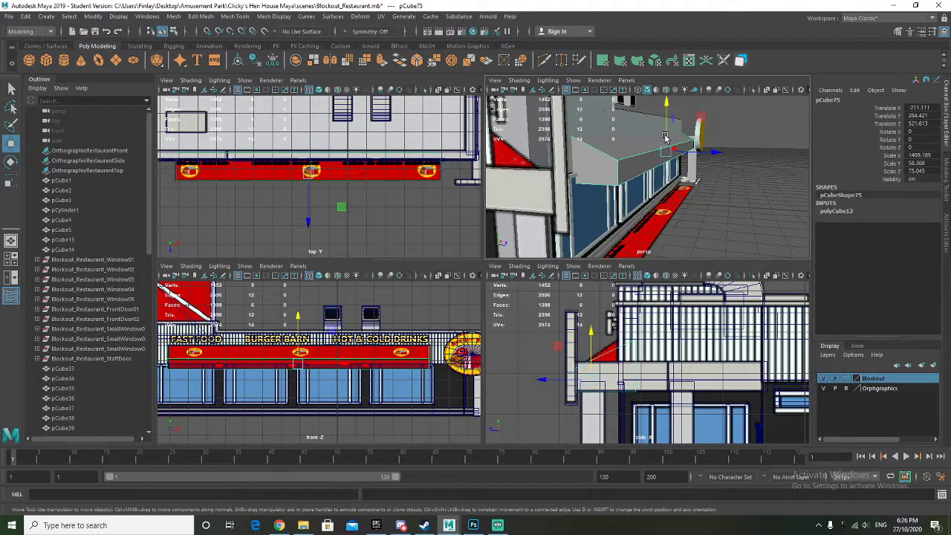
Try to raise the awning block's bottom face and stretch it along X
left_click_drag(617, 165, 610, 128, "alt")
right_click_drag(606, 125, 608, 154)
left_click(630, 132)
left_click_drag(630, 132, 669, 103, "alt")
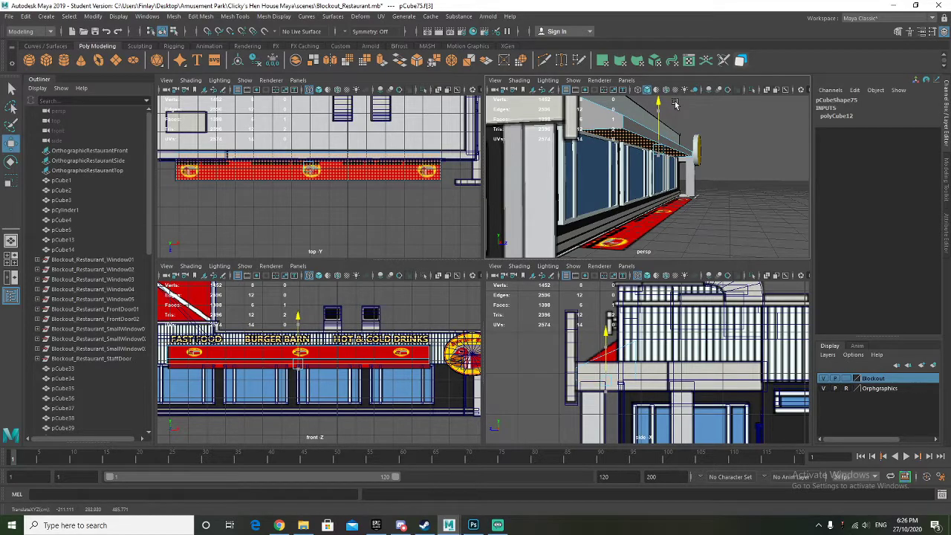
left_click_drag(681, 102, 550, 148, "alt")
right_click_drag(639, 163, 558, 177, "alt")
left_click_drag(557, 178, 577, 178, "alt")
key("ctrl+z")
key("r")
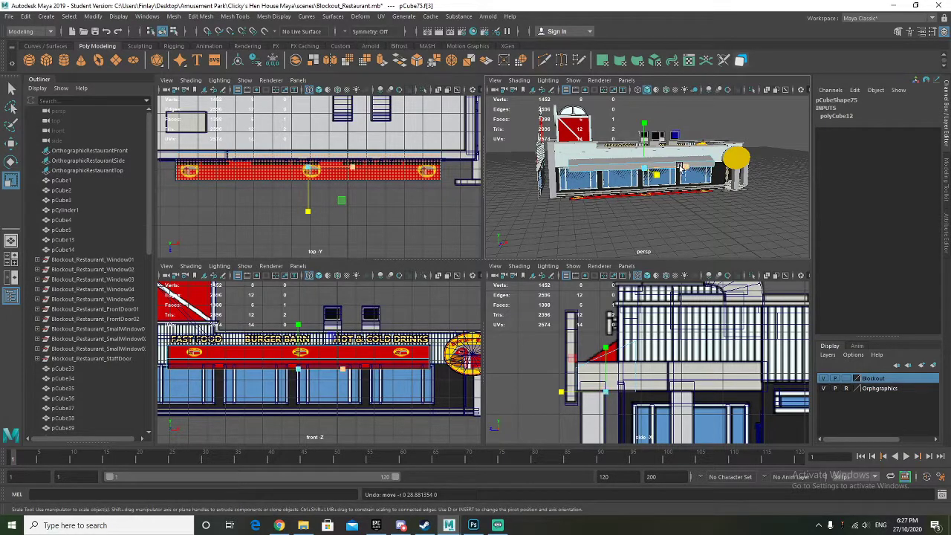
left_click_drag(679, 167, 690, 165)
key("ctrl+z")
Widen the whole awning to an X scale of about 1570 and shift it along X to about -239
right_click_drag(602, 164, 652, 137)
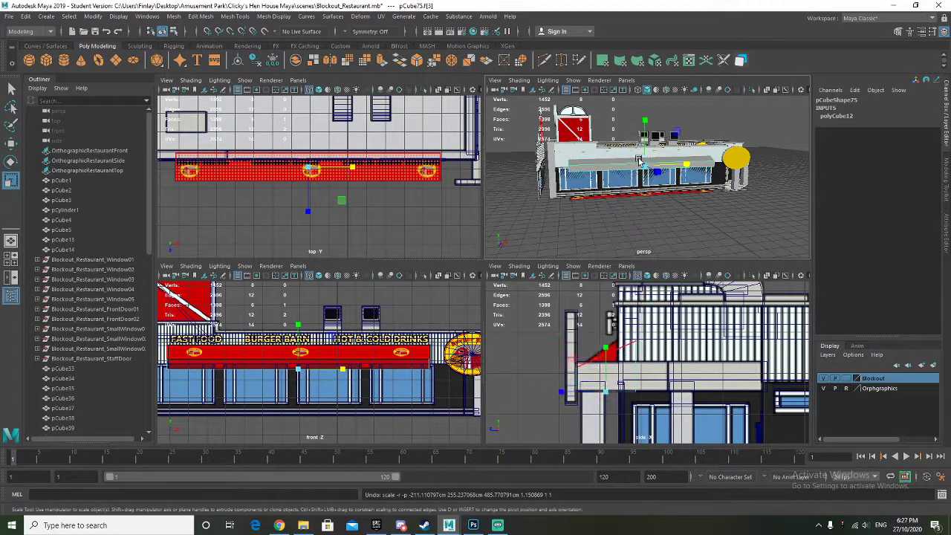
left_click_drag(671, 161, 680, 159)
key("w")
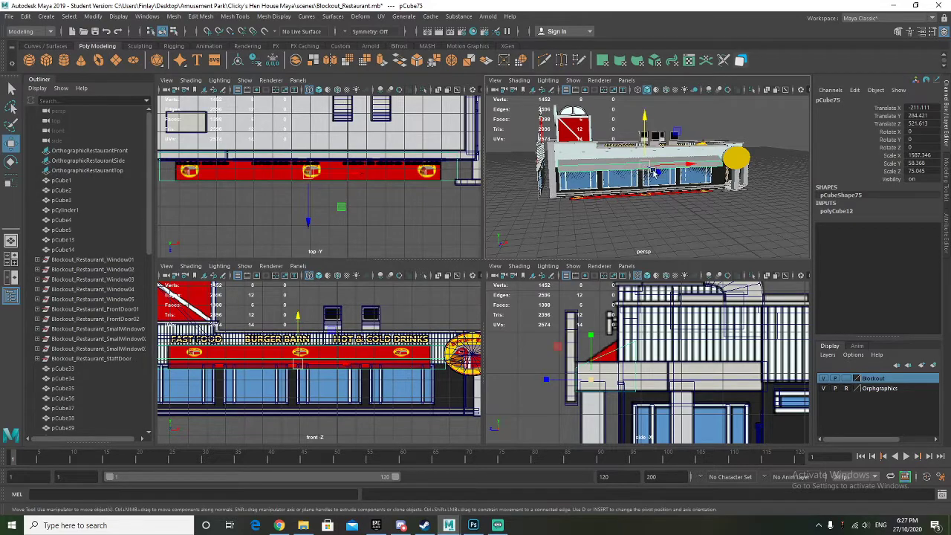
left_click_drag(653, 215, 624, 212, "alt")
left_click_drag(672, 165, 668, 164)
middle_click_drag(286, 375, 338, 367, "alt")
key("r")
left_click_drag(387, 355, 385, 355)
left_click_drag(353, 360, 326, 373, "alt")
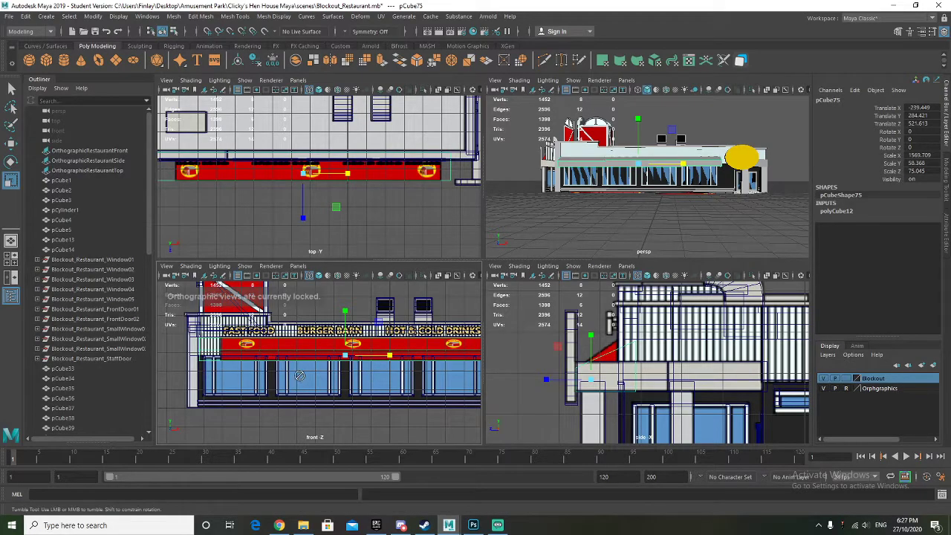
Assign the existing Blockout_RedWood_MAT material to the awning and deselect it
scroll(589, 194, "up", 3)
left_click_drag(589, 197, 594, 152, "alt")
right_click(592, 148)
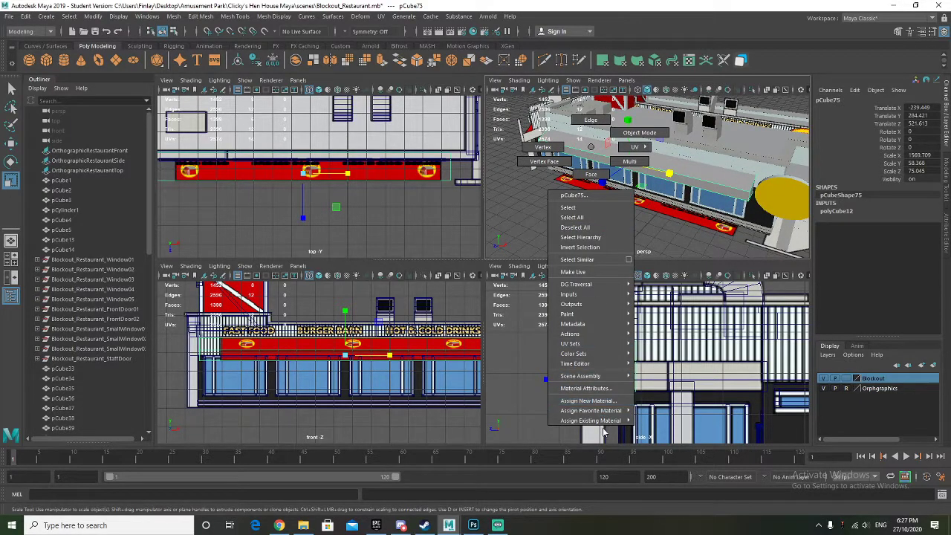
mouse_move(606, 420)
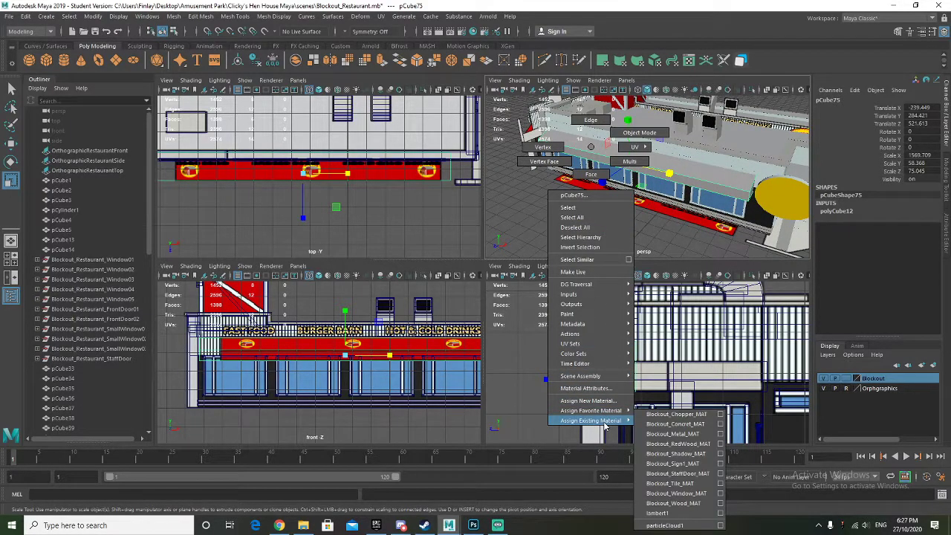
left_click(690, 445)
left_click(601, 222)
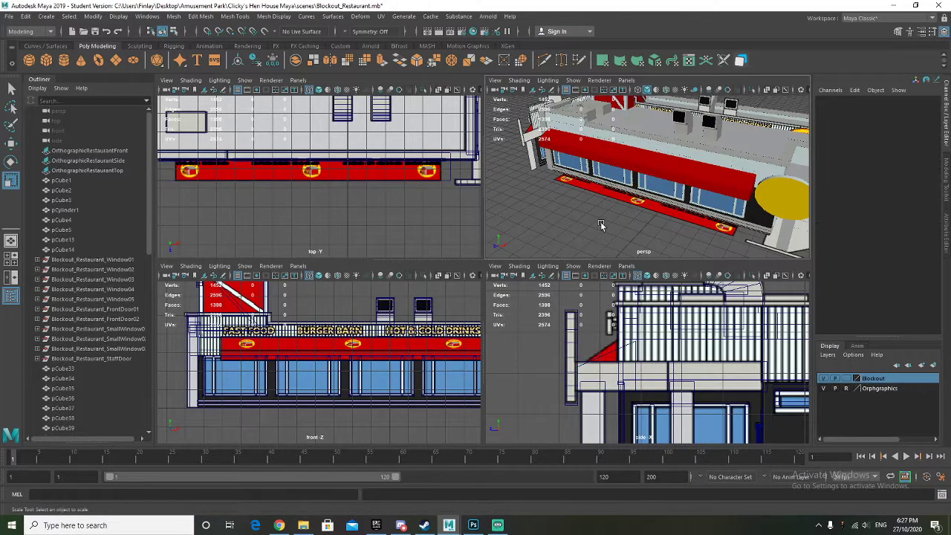
Maximize the perspective view and hide the Orphgraphics reference layer to show only the blockout
left_click_drag(601, 222, 621, 159, "alt")
right_click_drag(613, 146, 645, 130)
left_click_drag(624, 212, 586, 266, "alt")
key("space")
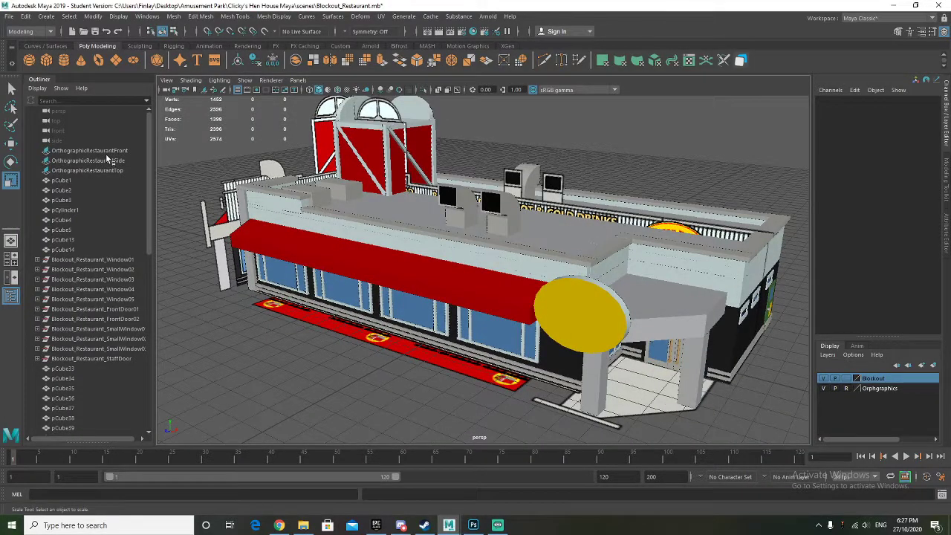
left_click_drag(379, 247, 359, 234, "alt")
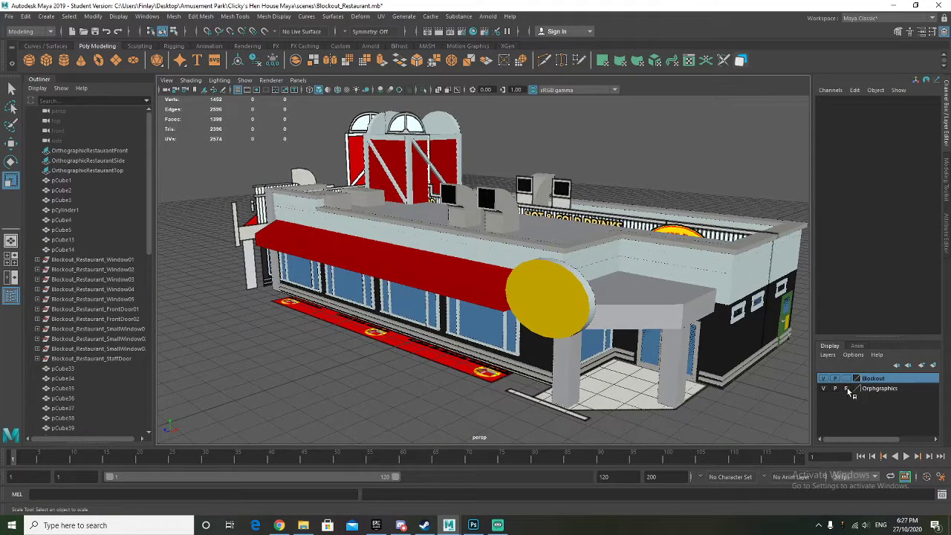
left_click_drag(401, 268, 536, 276, "alt")
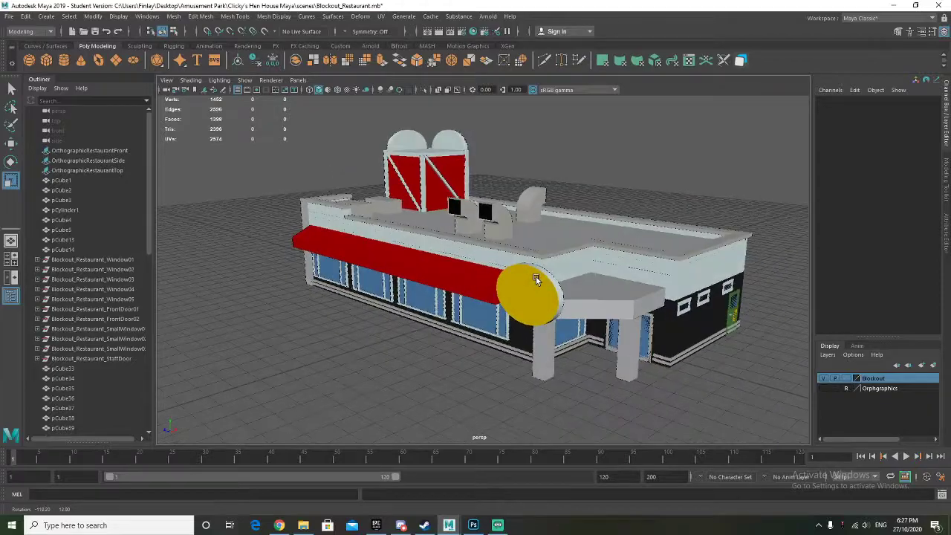
Save the Blockout_Restaurant scene, accepting the student version notice
left_click(9, 15)
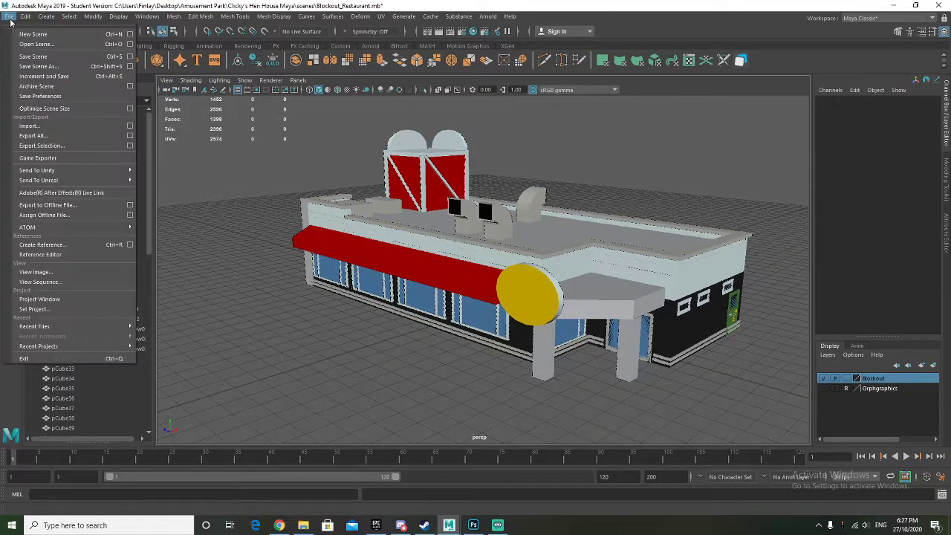
left_click(36, 56)
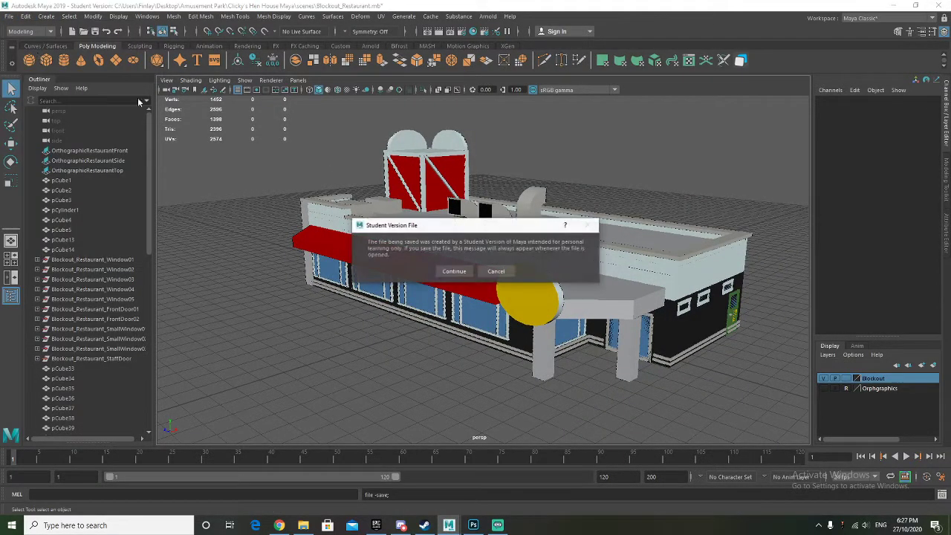
left_click(452, 272)
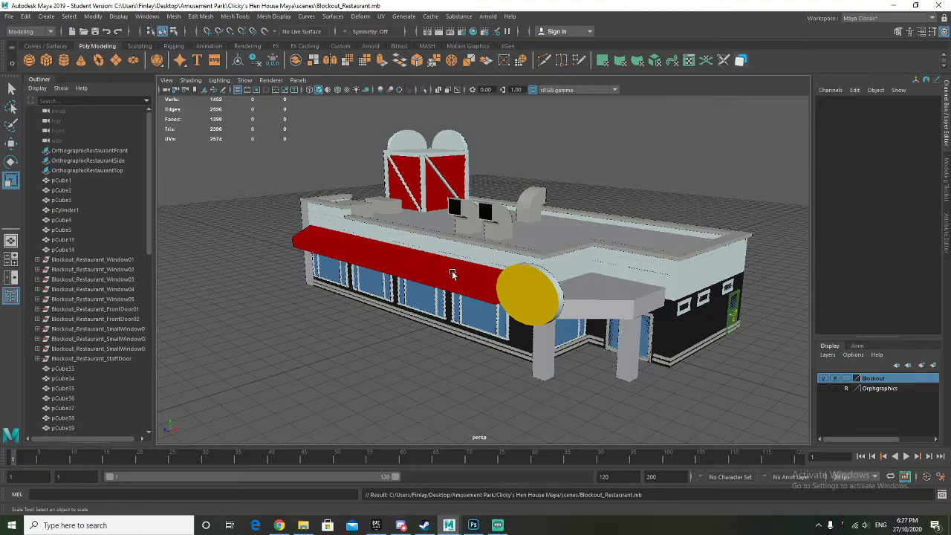
mouse_move(458, 276)
left_mouse_down("alt")
mouse_move(524, 282)
mouse_move(496, 286)
mouse_move(485, 264)
mouse_move(453, 272)
left_mouse_up("alt")
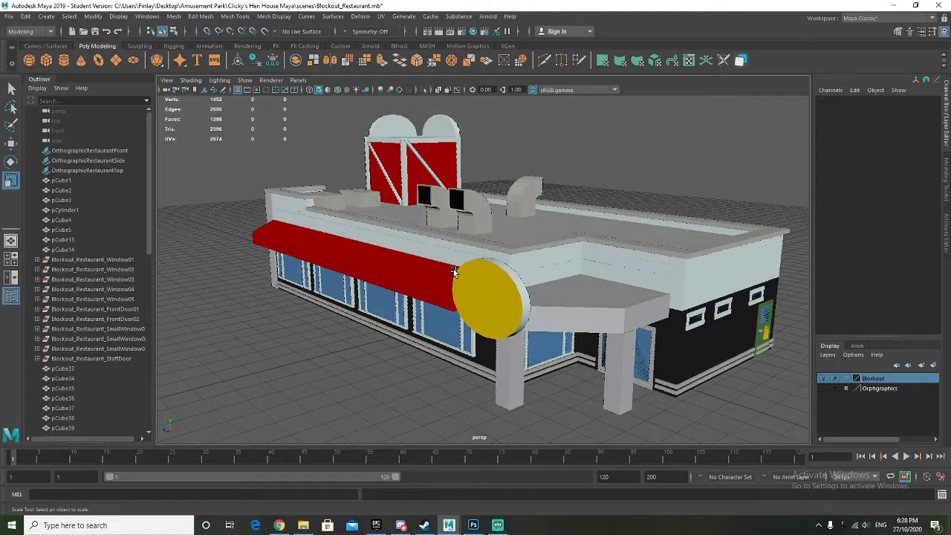